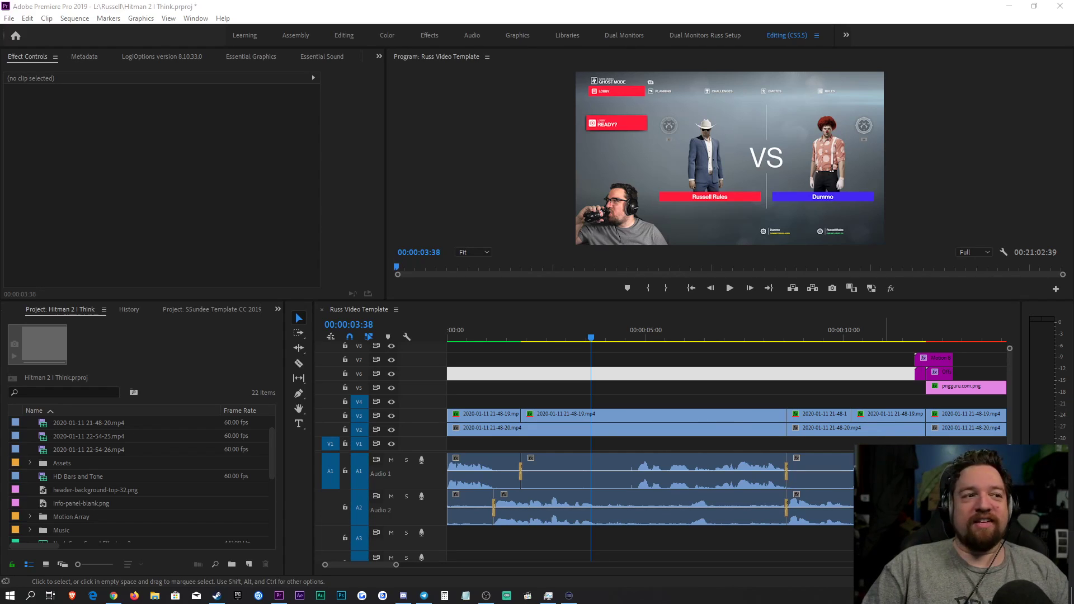
{"action": "left_click", "coordinate": [660, 373]}
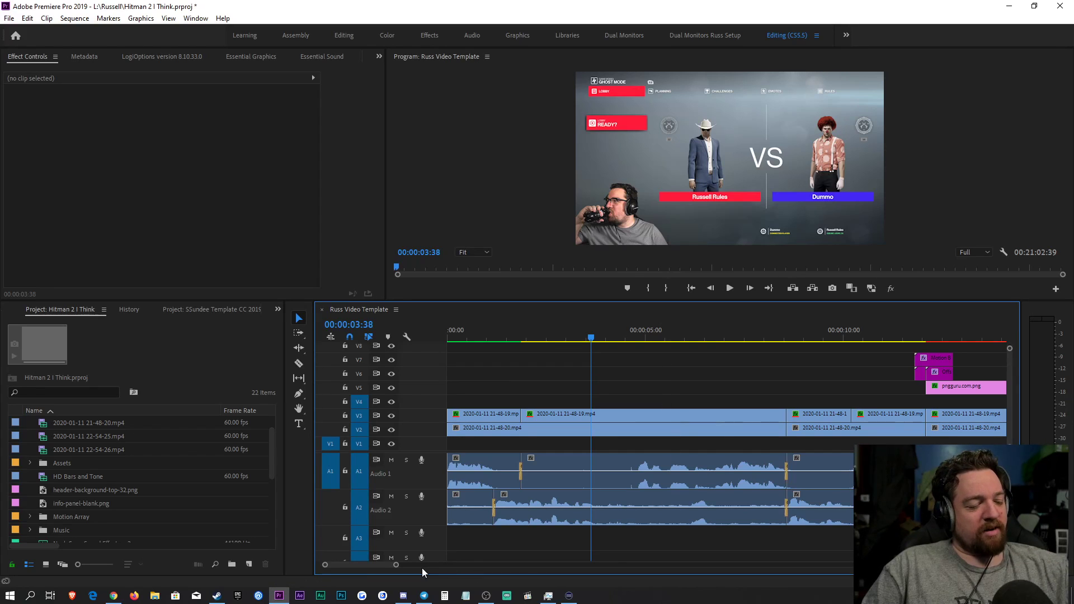
{"action": "left_click_drag", "start_coordinate": [397, 567], "coordinate": [419, 567]}
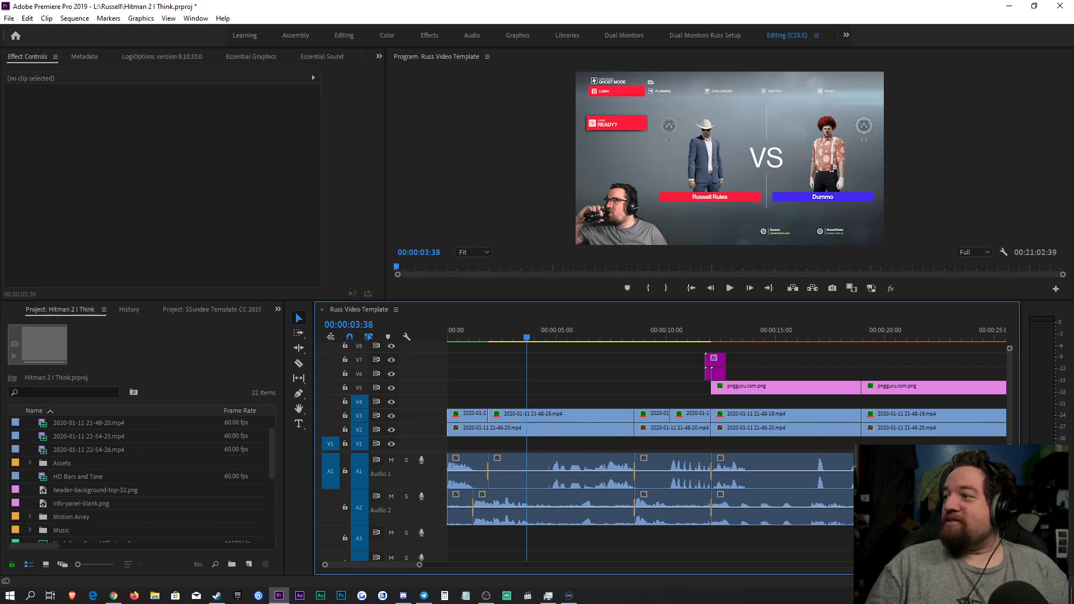
{"action": "left_click", "coordinate": [609, 375]}
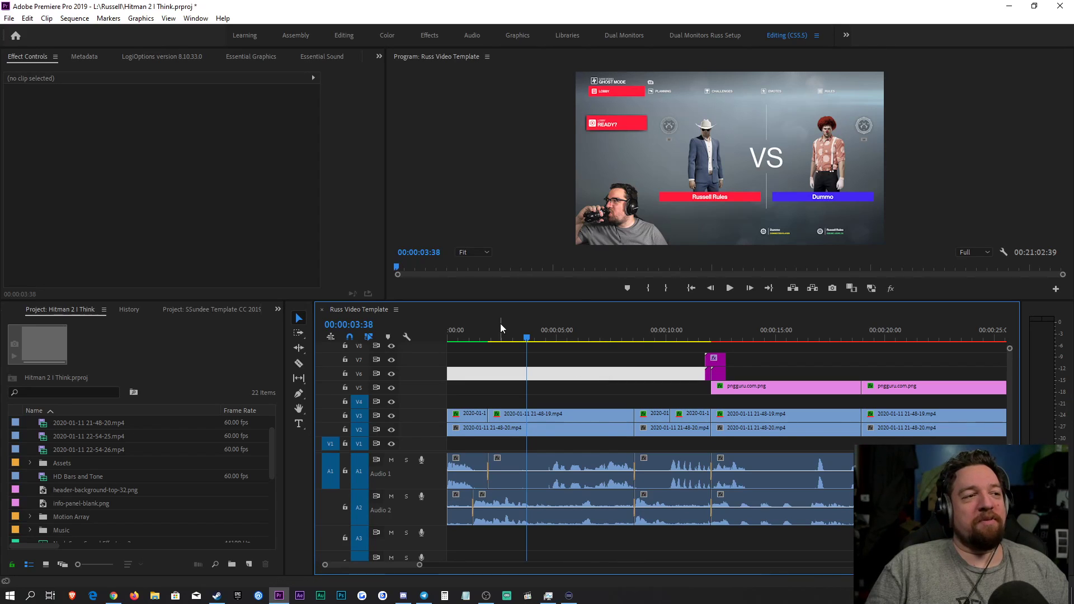
Step: Move the playhead to the sequence start and play back the opening seconds with nothing selected on the timeline
{"action": "key", "text": "Home"}
{"action": "left_click_drag", "start_coordinate": [419, 564], "coordinate": [984, 564]}
{"action": "scroll", "coordinate": [731, 563], "scroll_direction": "up", "scroll_amount": 10}
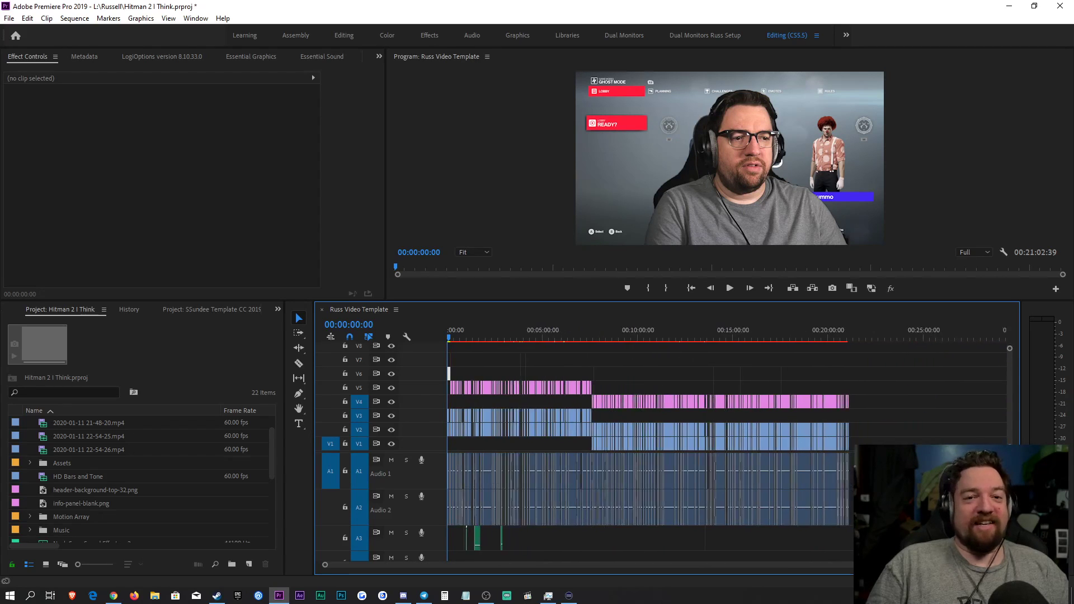
{"action": "scroll", "coordinate": [732, 559], "scroll_direction": "up", "scroll_amount": 4}
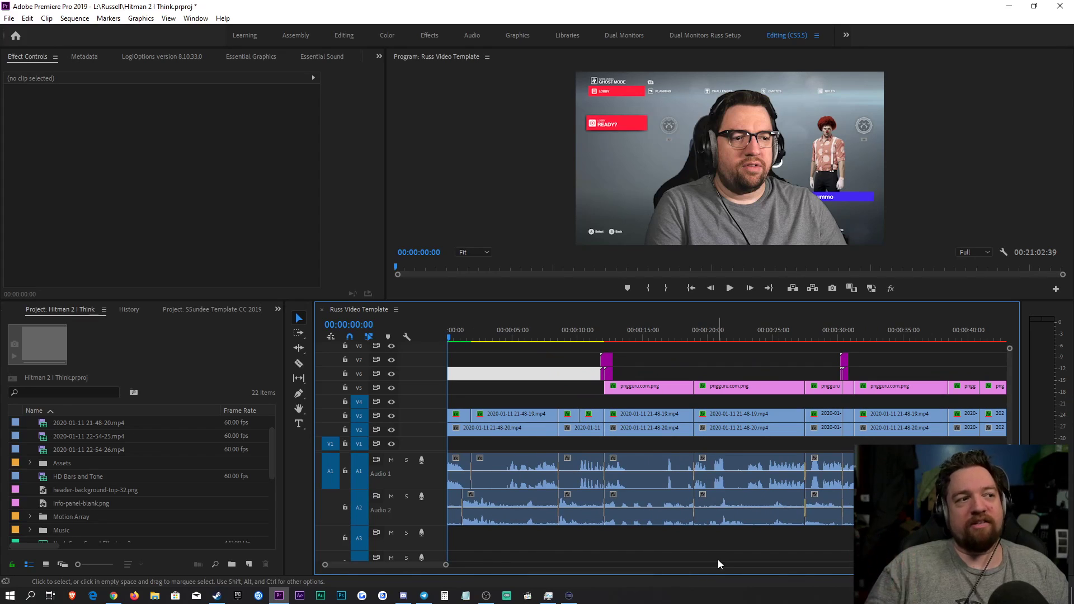
{"action": "key", "text": "ctrl+shift+a"}
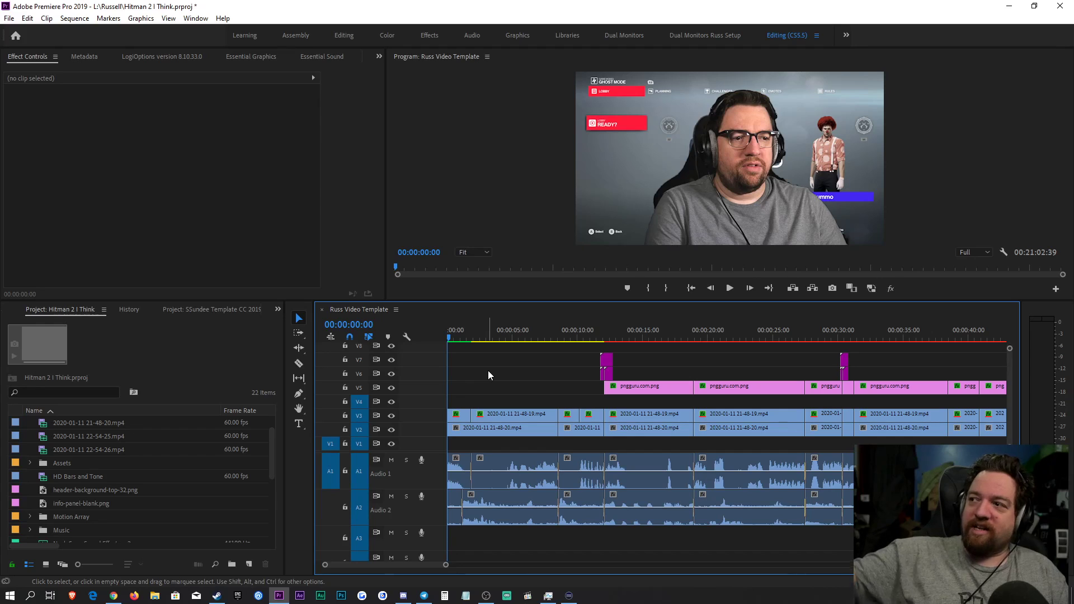
{"action": "key", "text": "space"}
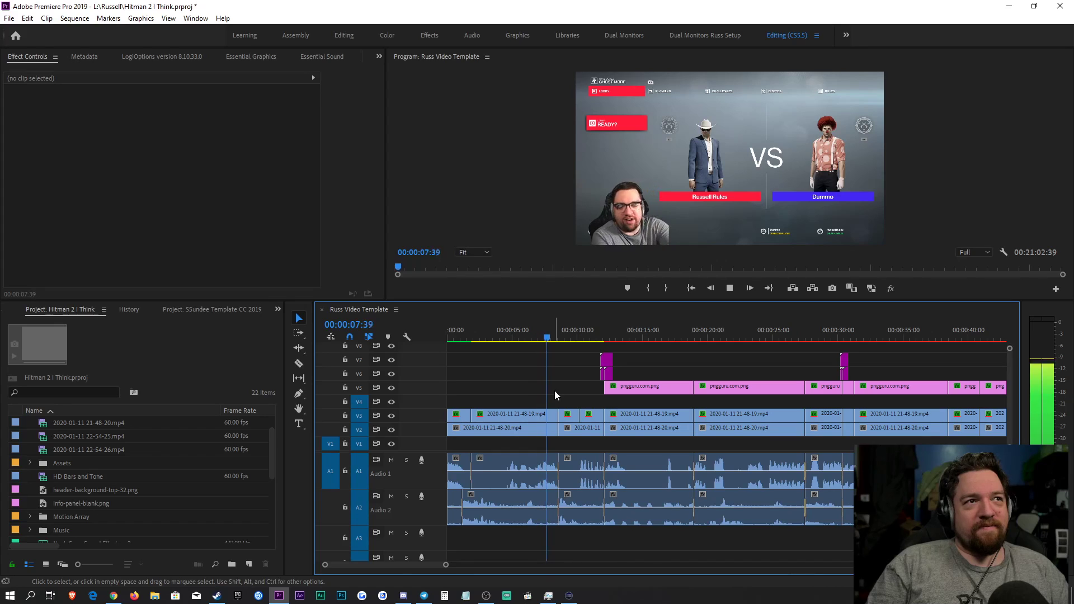
{"action": "key", "text": "space"}
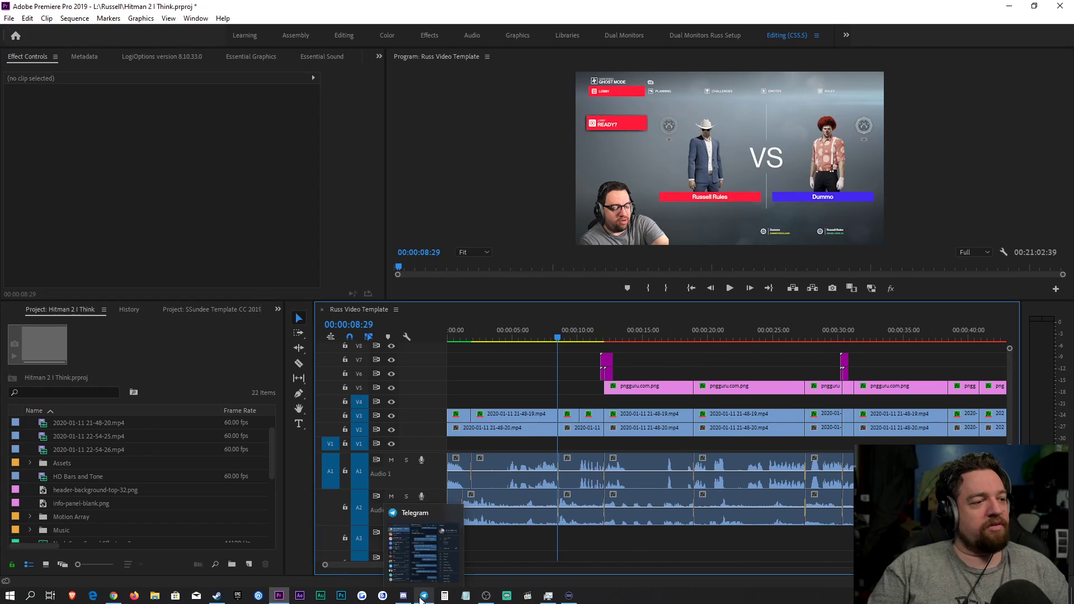
Step: Show the whole sequence on the timeline and scrub the playhead to 00:07:24:16
{"action": "left_click", "coordinate": [488, 596]}
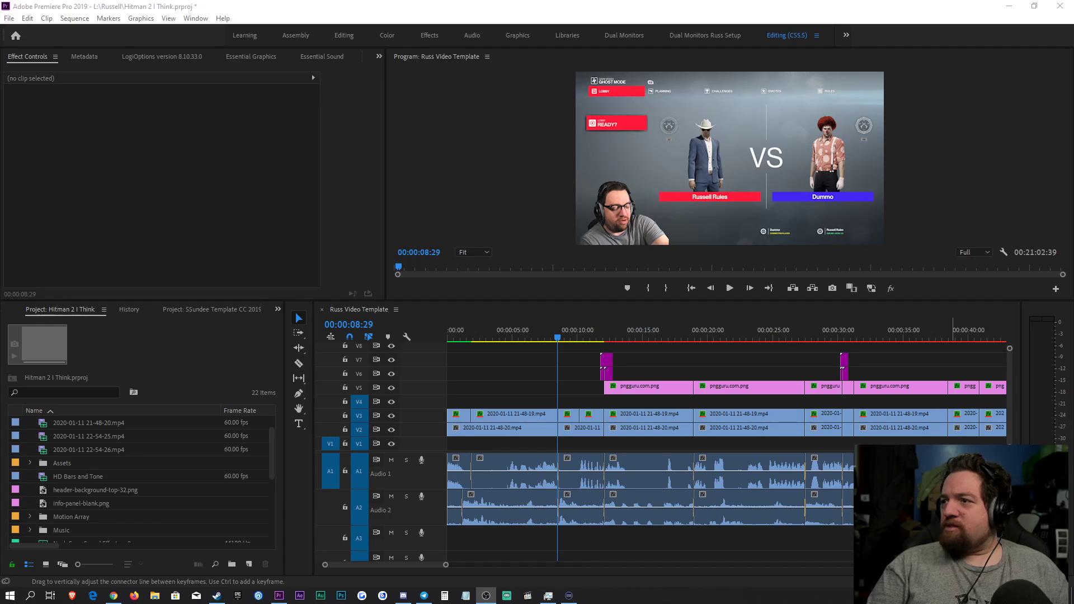
{"action": "left_click", "coordinate": [692, 363]}
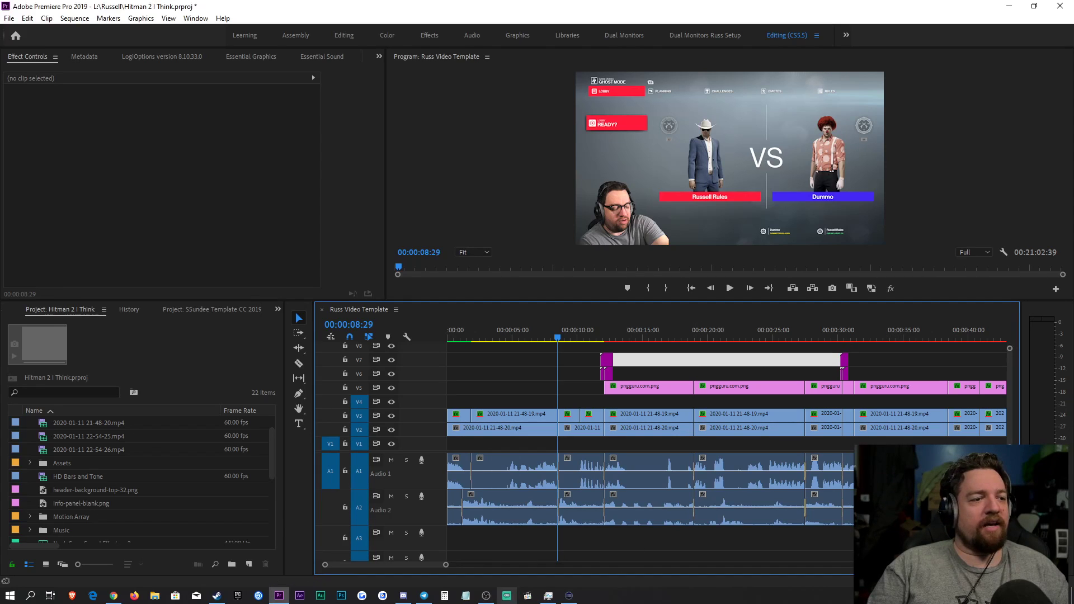
{"action": "left_click_drag", "start_coordinate": [445, 568], "coordinate": [1002, 569]}
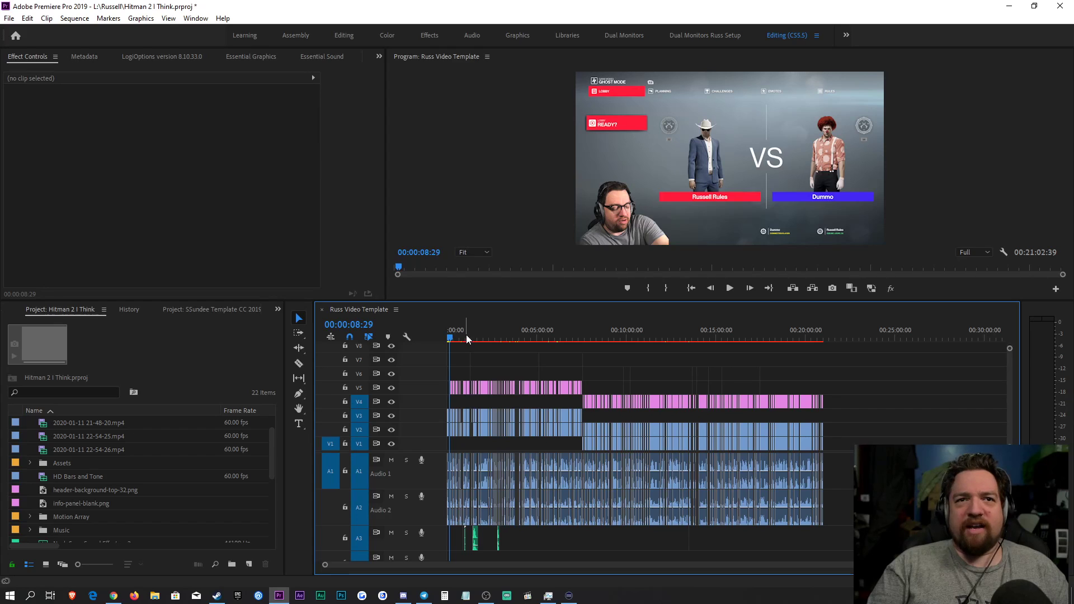
{"action": "left_click_drag", "start_coordinate": [467, 335], "coordinate": [570, 336]}
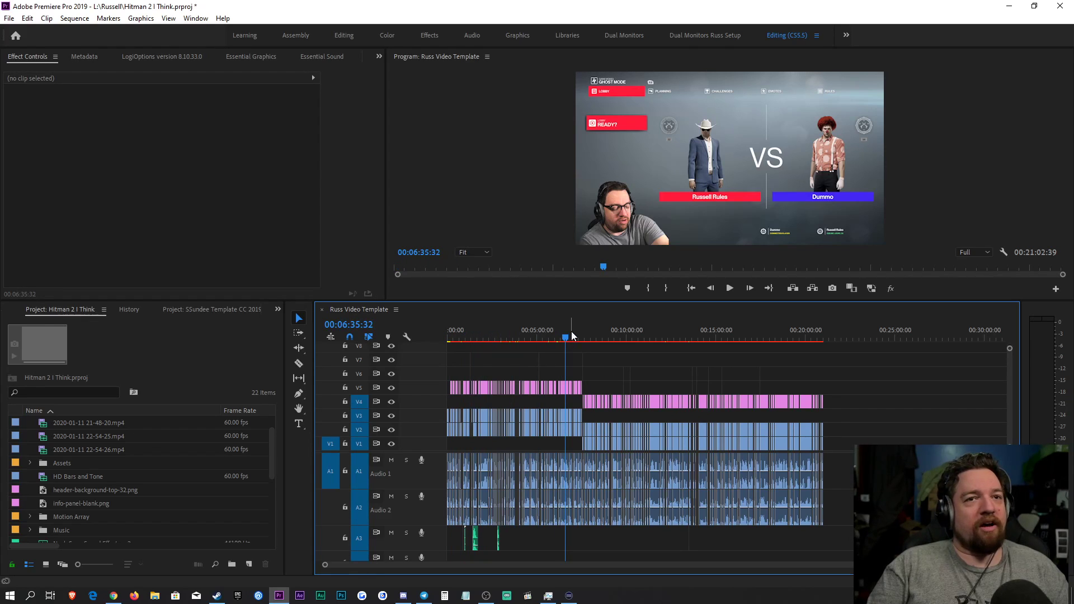
{"action": "left_click_drag", "start_coordinate": [573, 337], "coordinate": [581, 338]}
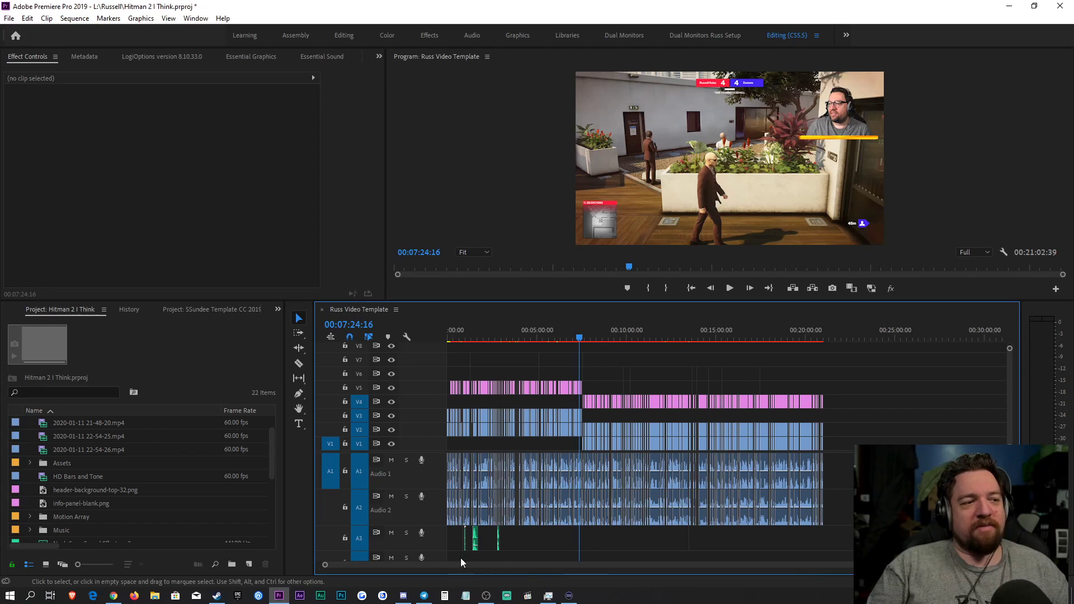
Step: Examine the clips around the playhead in detail, check the full timeline, and return the playhead to the sequence start
{"action": "left_click_drag", "start_coordinate": [326, 565], "coordinate": [297, 567]}
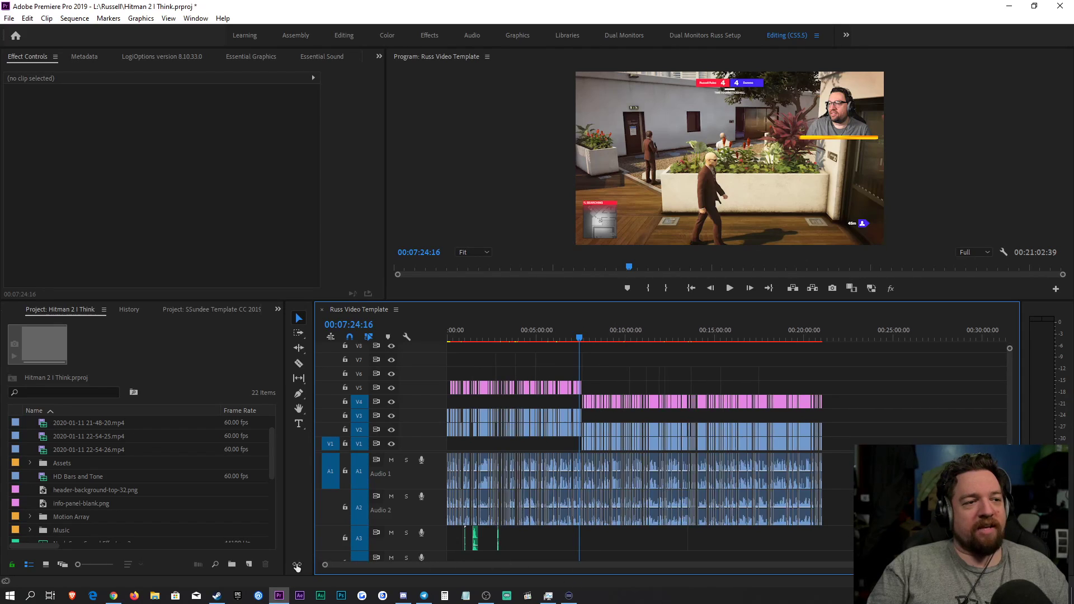
{"action": "key", "text": "equal"}
{"action": "key", "text": "equal"}
{"action": "key", "text": "equal"}
{"action": "key", "text": "equal"}
{"action": "key", "text": "equal"}
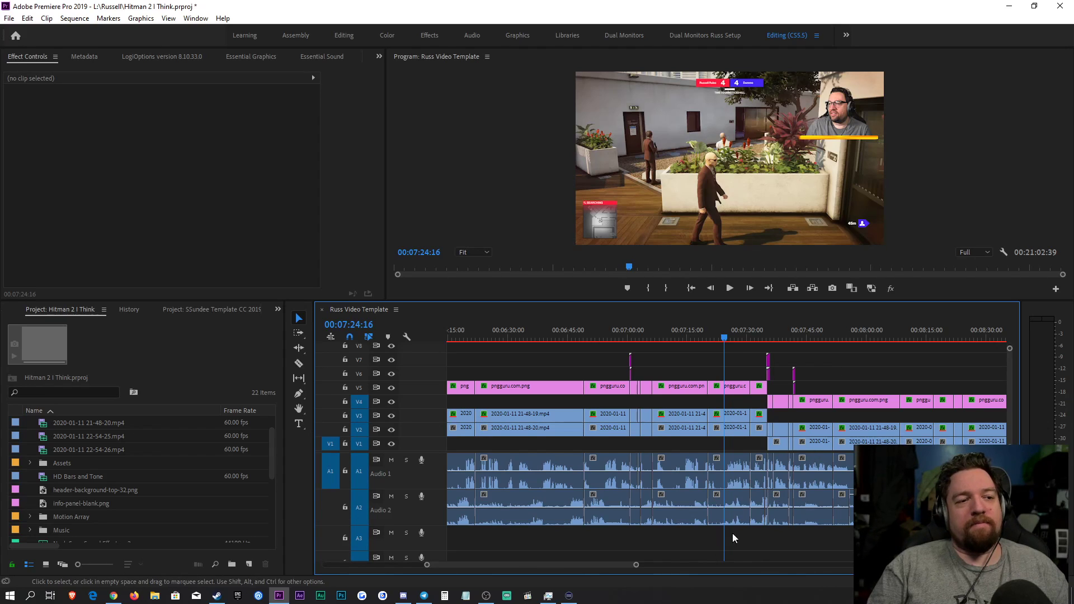
{"action": "left_click_drag", "start_coordinate": [637, 565], "coordinate": [907, 565]}
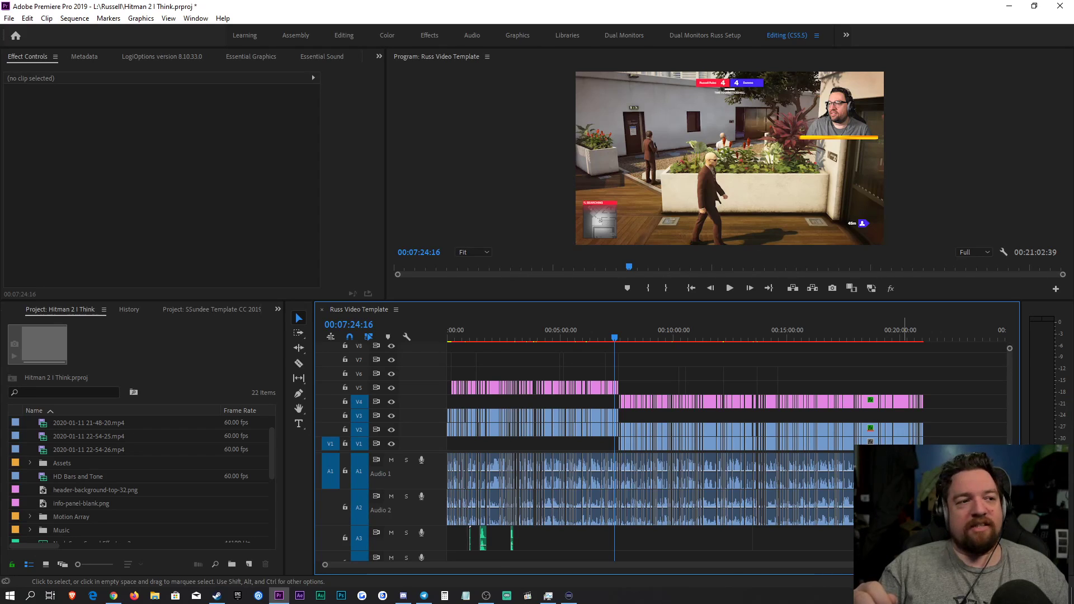
{"action": "left_click_drag", "start_coordinate": [519, 334], "coordinate": [406, 350]}
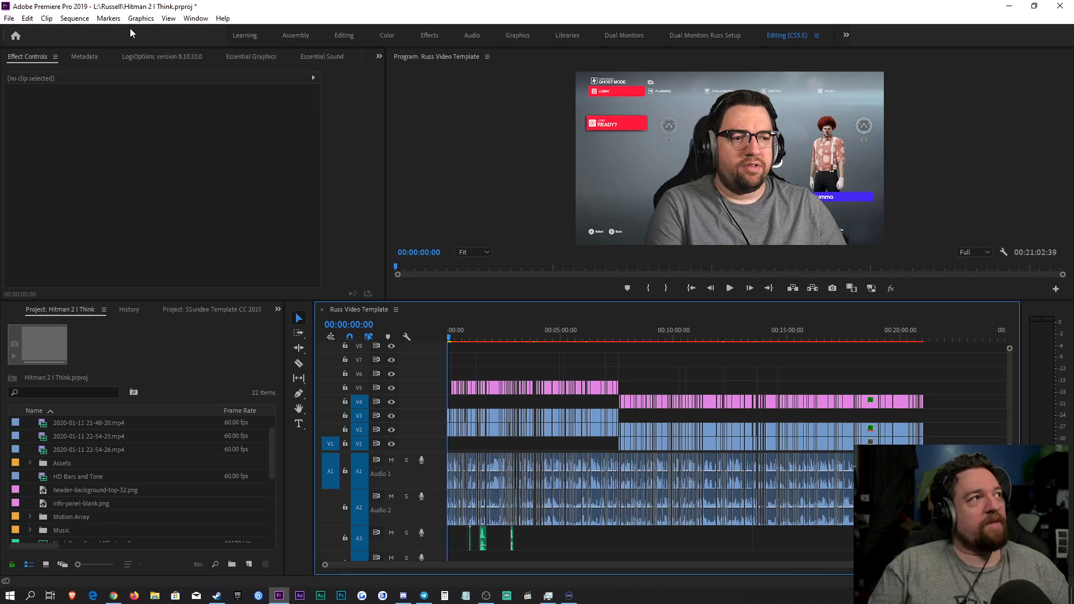
{"action": "left_click", "coordinate": [75, 18]}
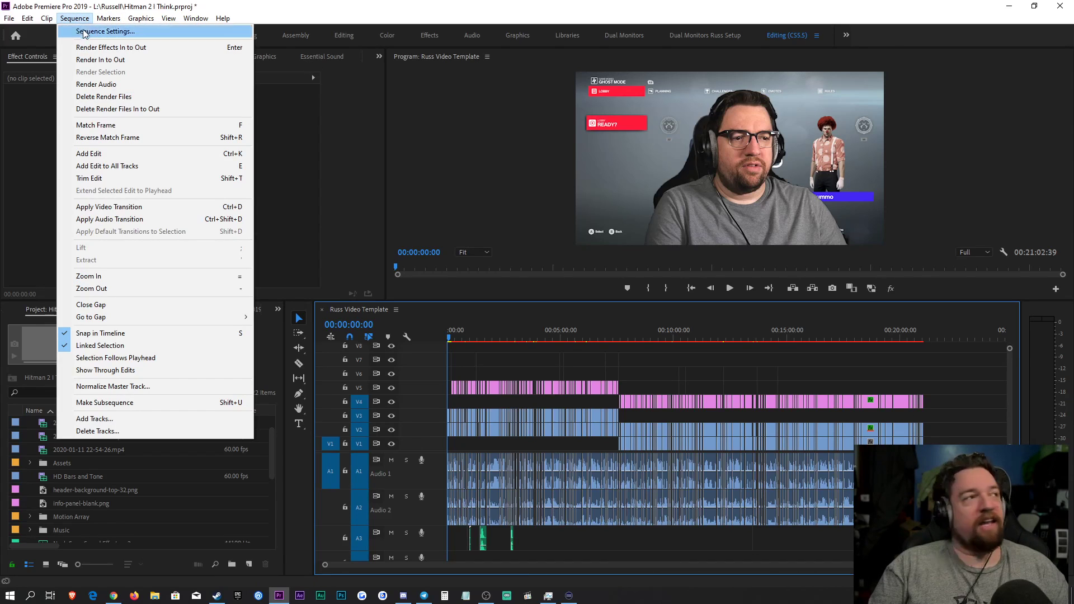
{"action": "left_click", "coordinate": [96, 61]}
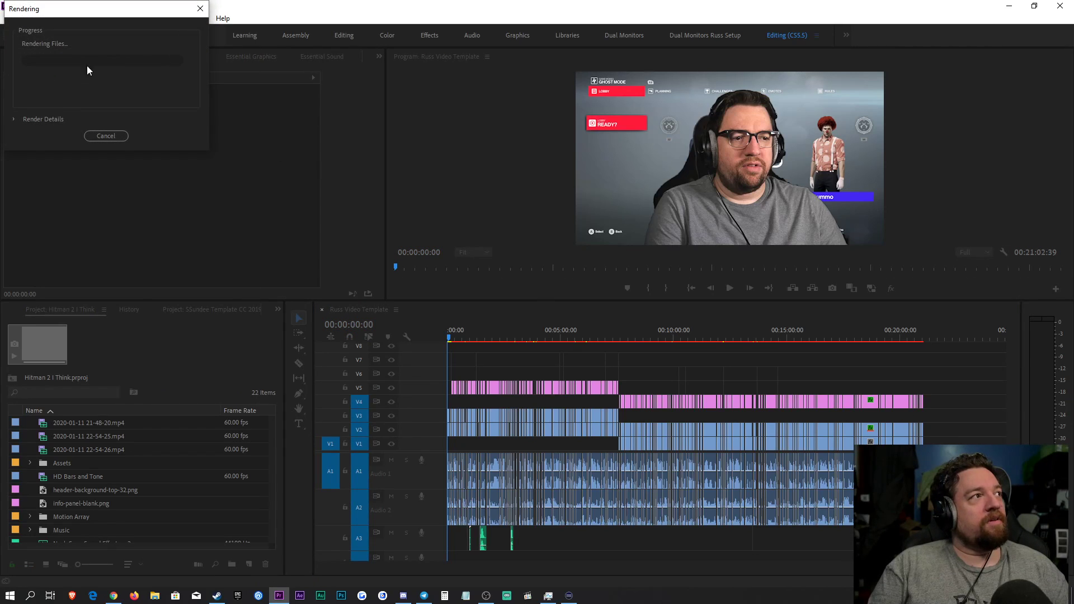
{"action": "left_click", "coordinate": [106, 136]}
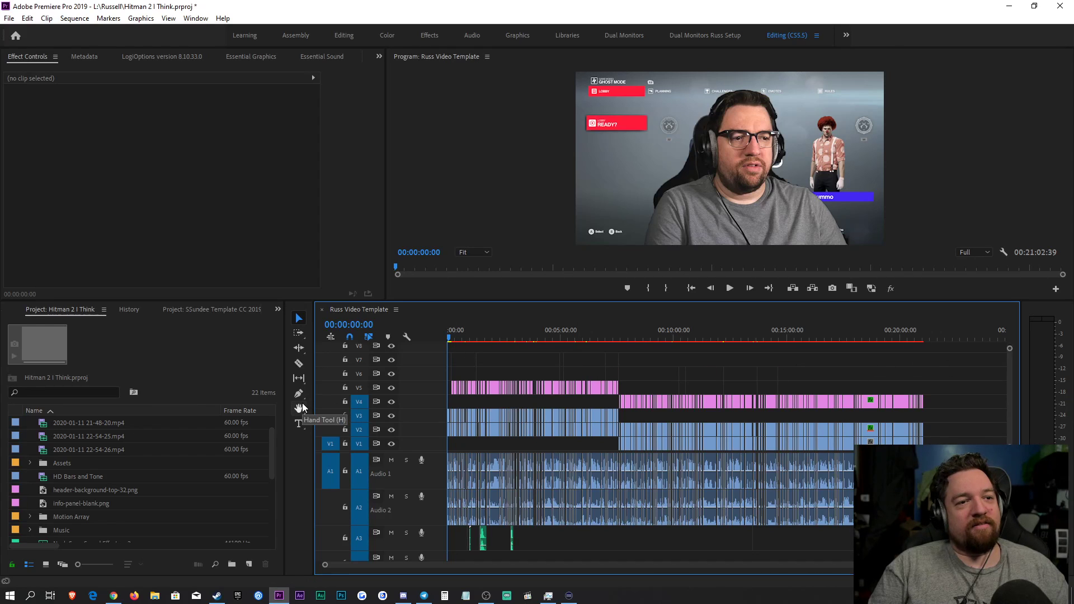
Step: Play the sequence from its start and pause on the large webcam shot at 00:00:10:58
{"action": "key", "text": "alt+Tab"}
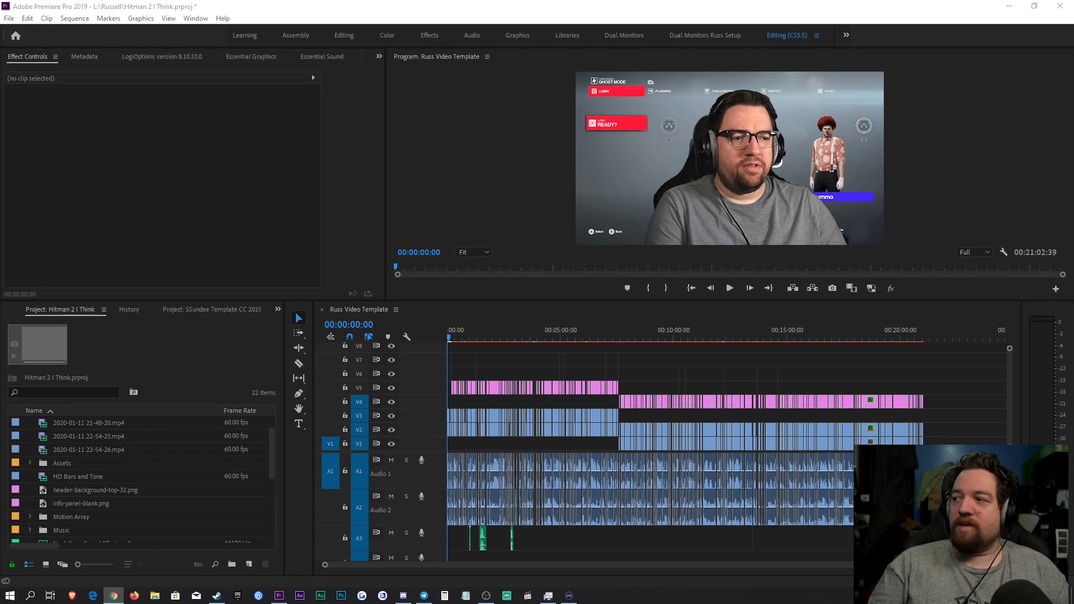
{"action": "left_click_drag", "start_coordinate": [511, 355], "coordinate": [478, 370]}
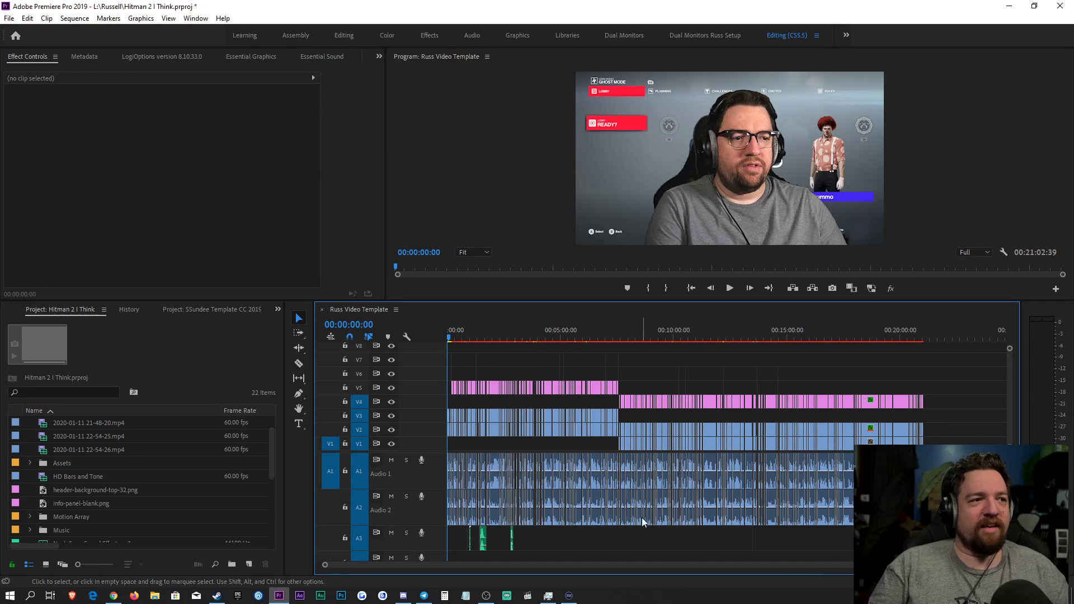
{"action": "key", "text": "="}
{"action": "key", "text": "="}
{"action": "key", "text": "="}
{"action": "key", "text": "="}
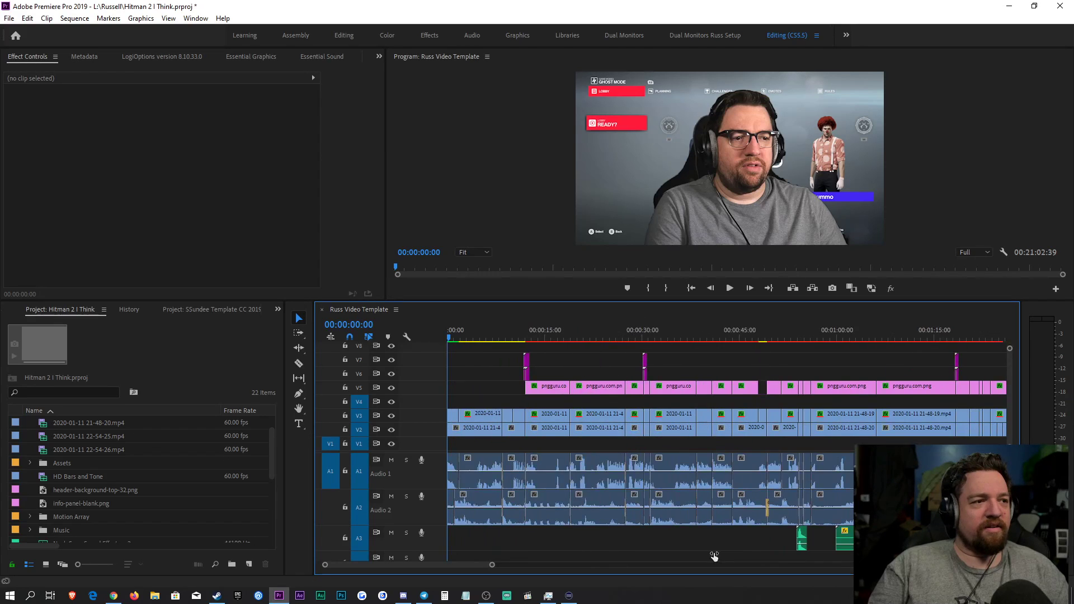
{"action": "key", "text": "space"}
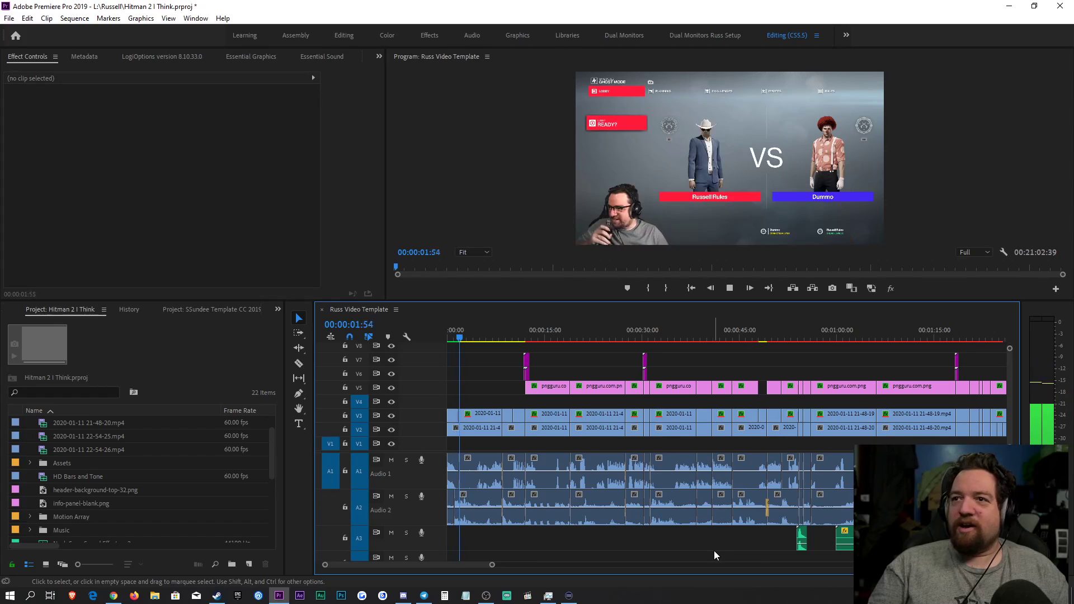
{"action": "left_click", "coordinate": [582, 551]}
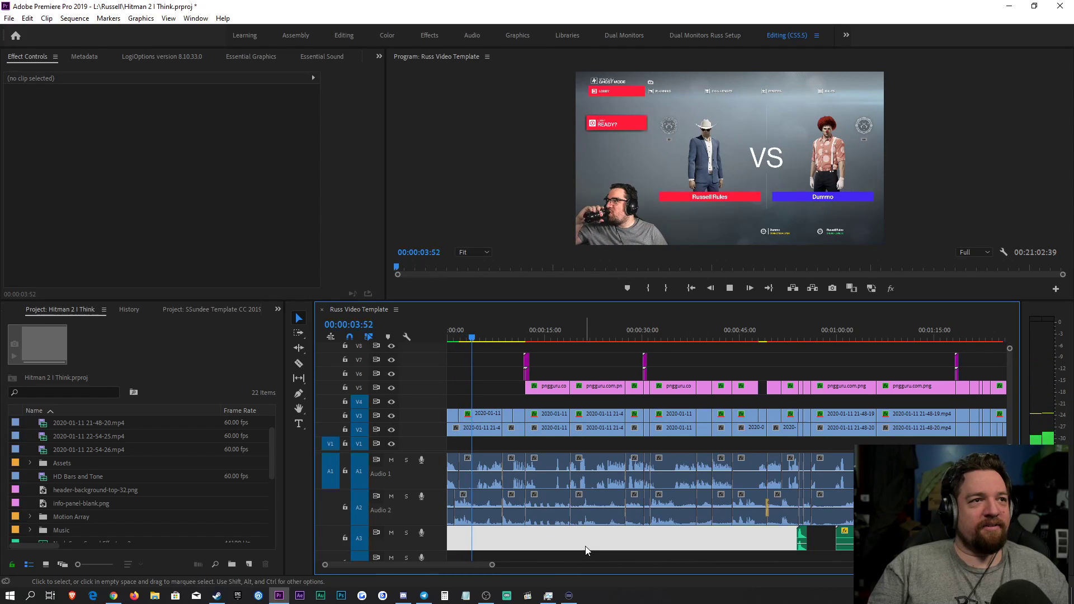
{"action": "key", "text": "space"}
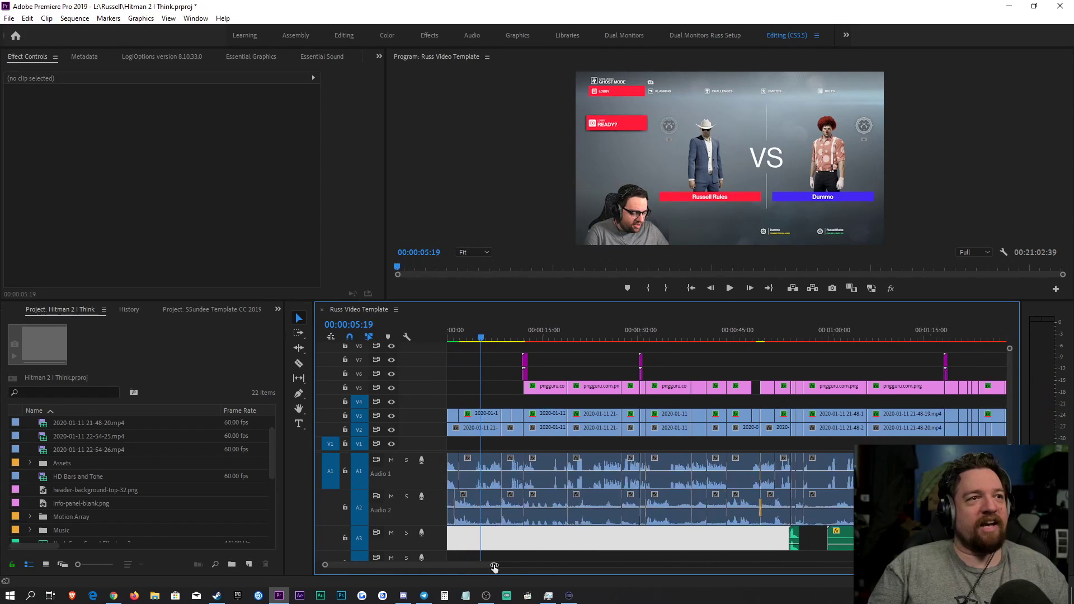
{"action": "left_click_drag", "start_coordinate": [492, 568], "coordinate": [463, 566]}
{"action": "key", "text": "space"}
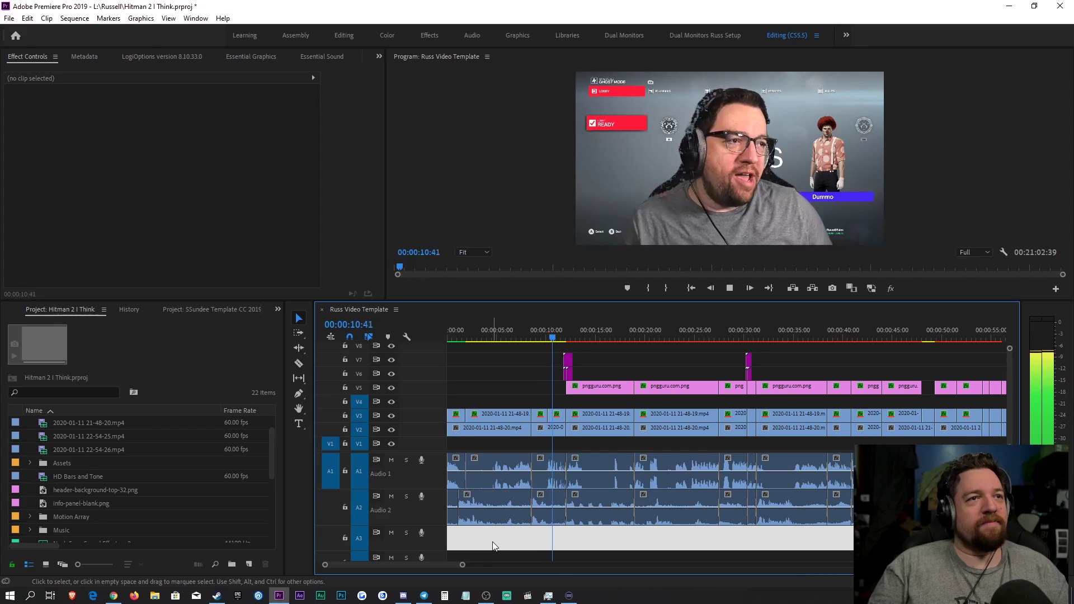
{"action": "key", "text": "space"}
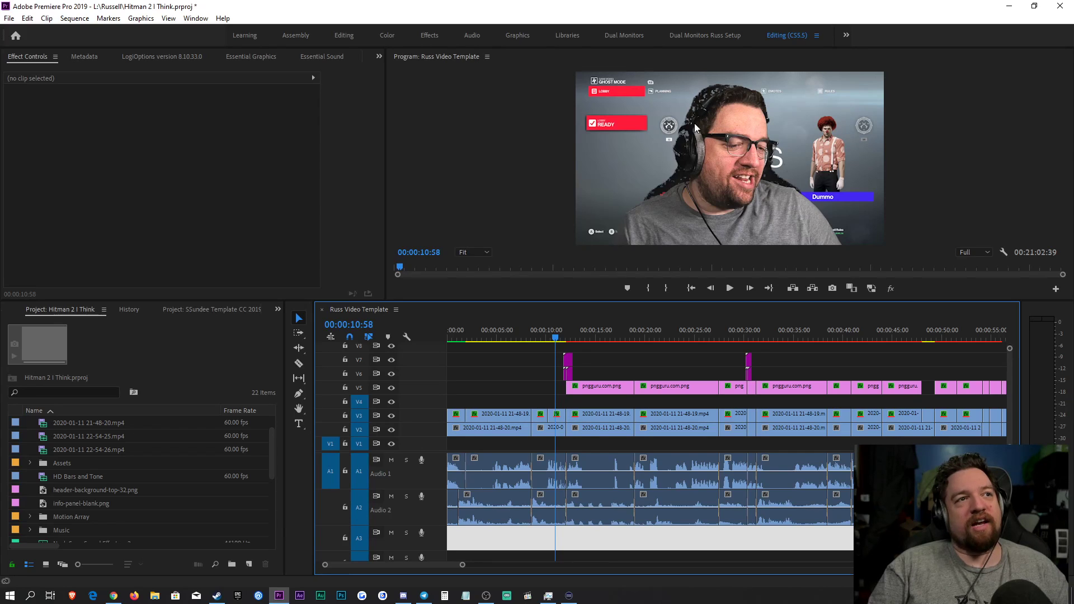
Step: Open the Ultra Key settings of the webcam clip at the playhead and compare the picture with the effect off and on
{"action": "left_click", "coordinate": [738, 119]}
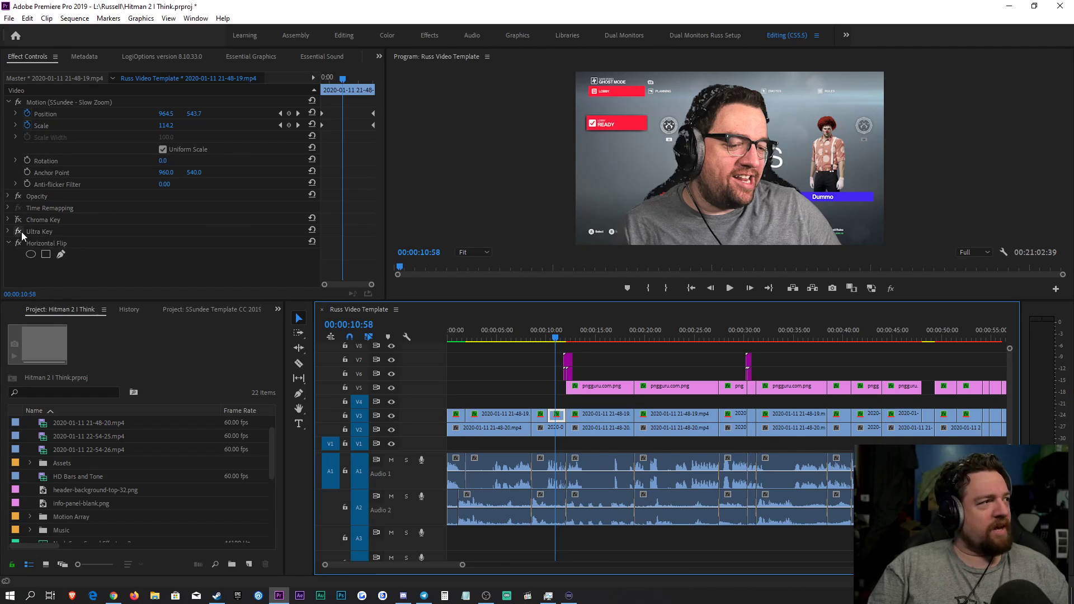
{"action": "left_click", "coordinate": [44, 231]}
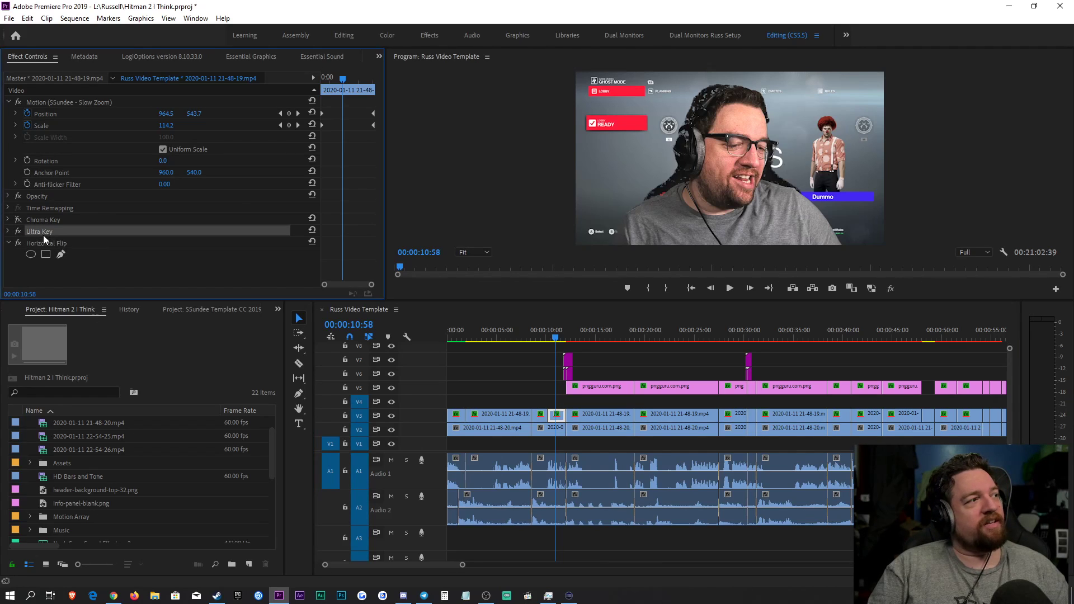
{"action": "left_click", "coordinate": [9, 231]}
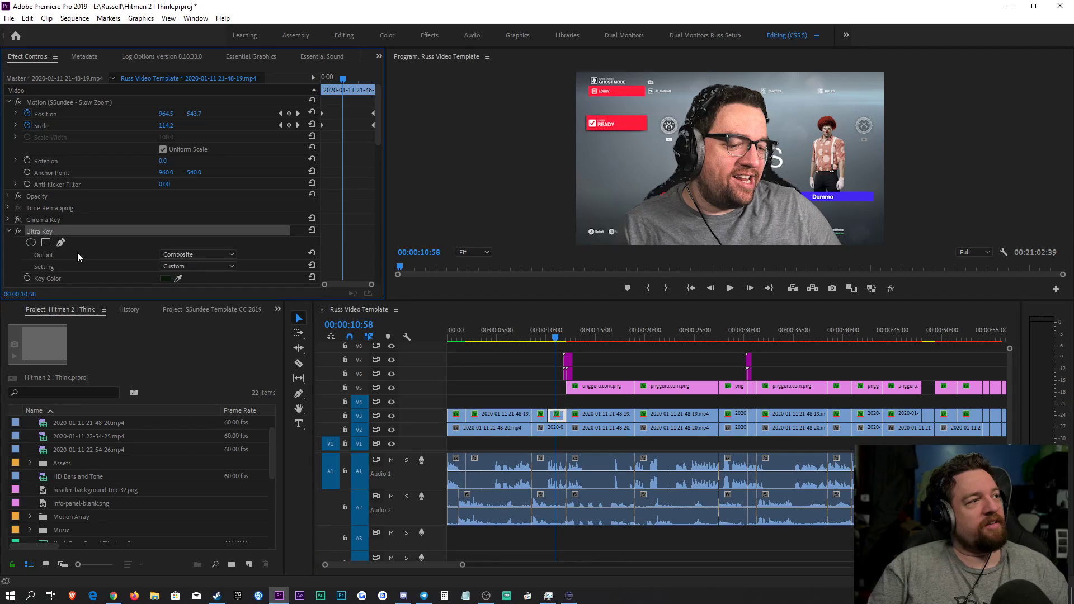
{"action": "left_click", "coordinate": [20, 232]}
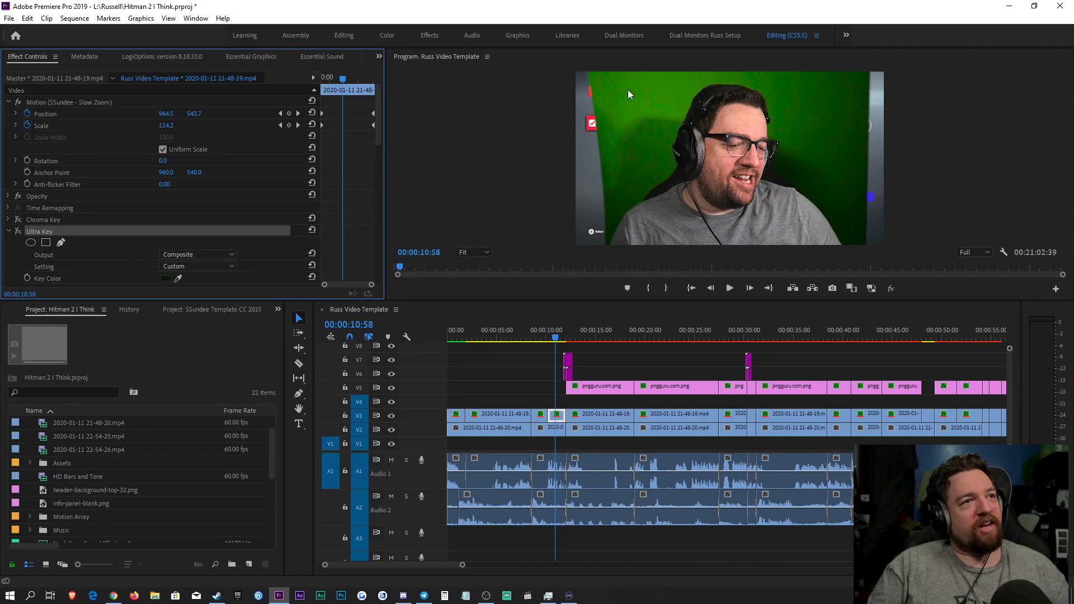
{"action": "left_click", "coordinate": [20, 231]}
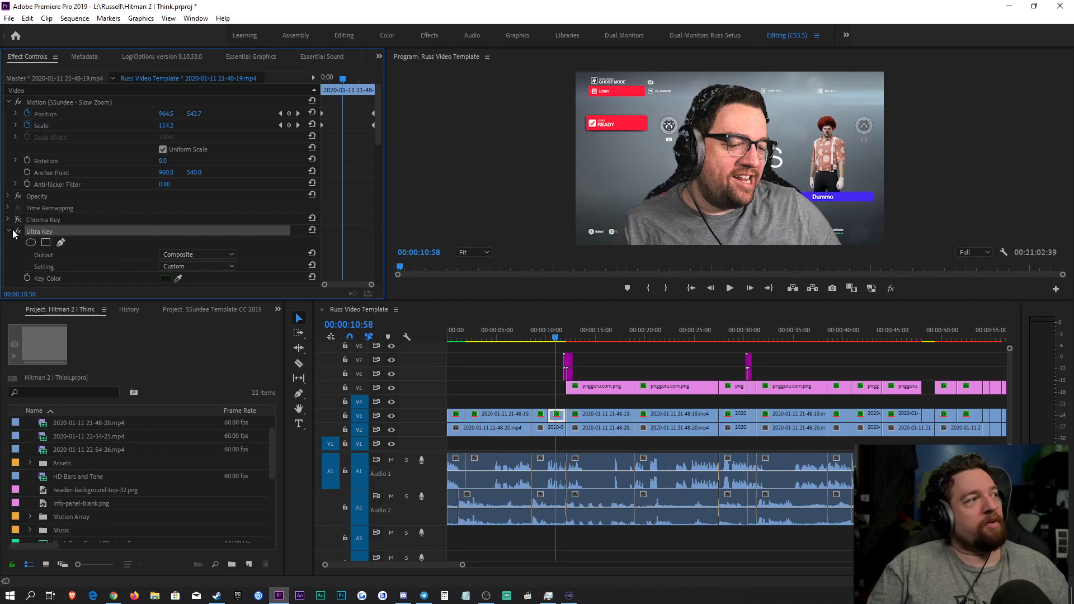
Step: Collapse the webcam clip's Ultra Key settings and disable the Ultra Key effect
{"action": "left_click", "coordinate": [42, 217]}
{"action": "left_click", "coordinate": [9, 231]}
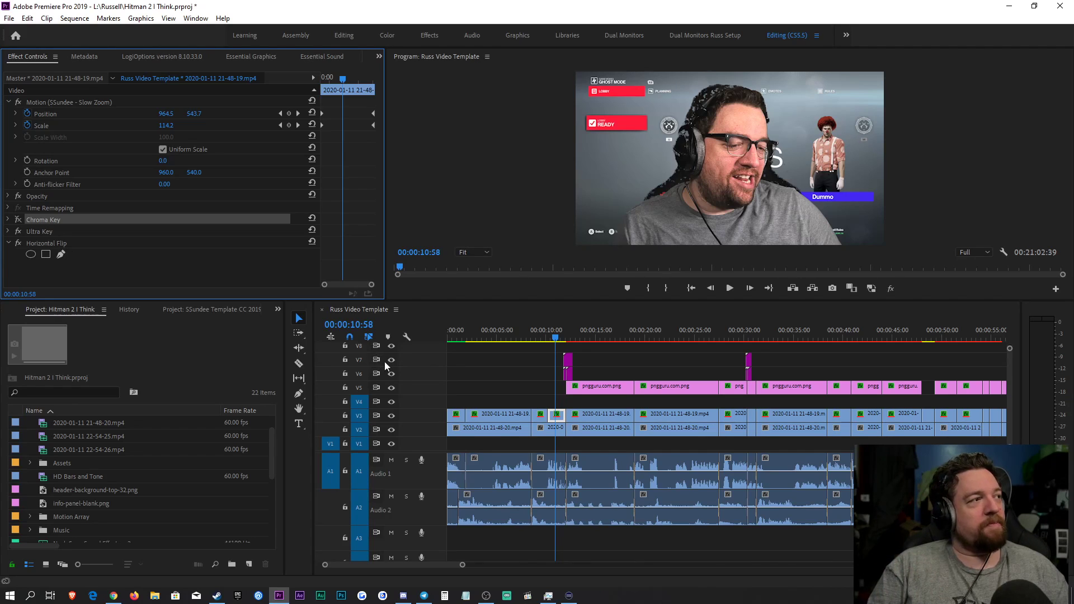
{"action": "left_click", "coordinate": [18, 231]}
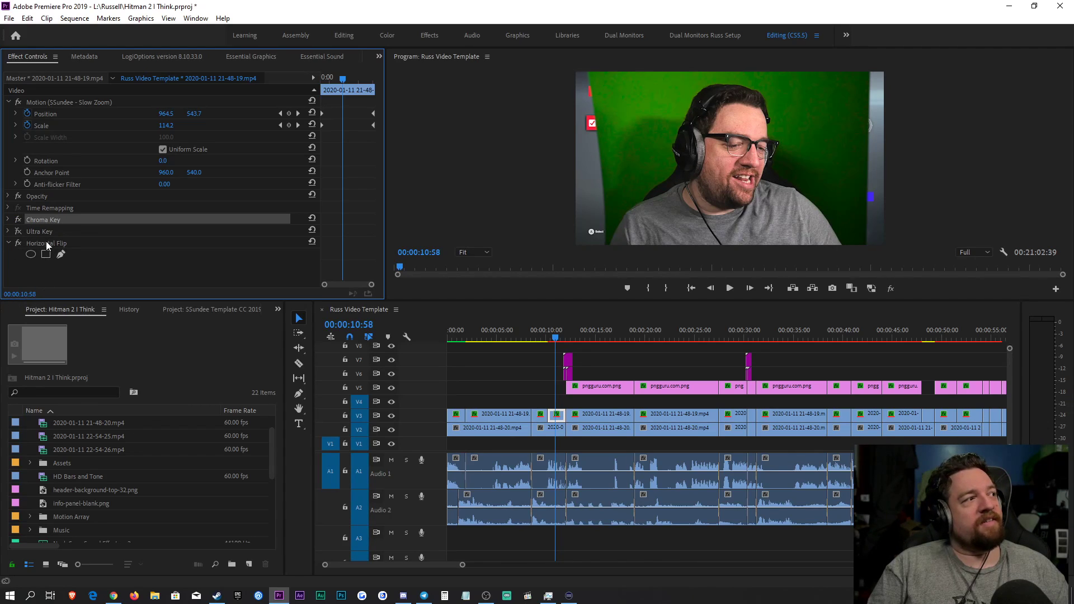
Step: Select the webcam clip at the playhead and set the program monitor's playback resolution to 1/2
{"action": "left_click", "coordinate": [532, 372]}
{"action": "left_click", "coordinate": [530, 371]}
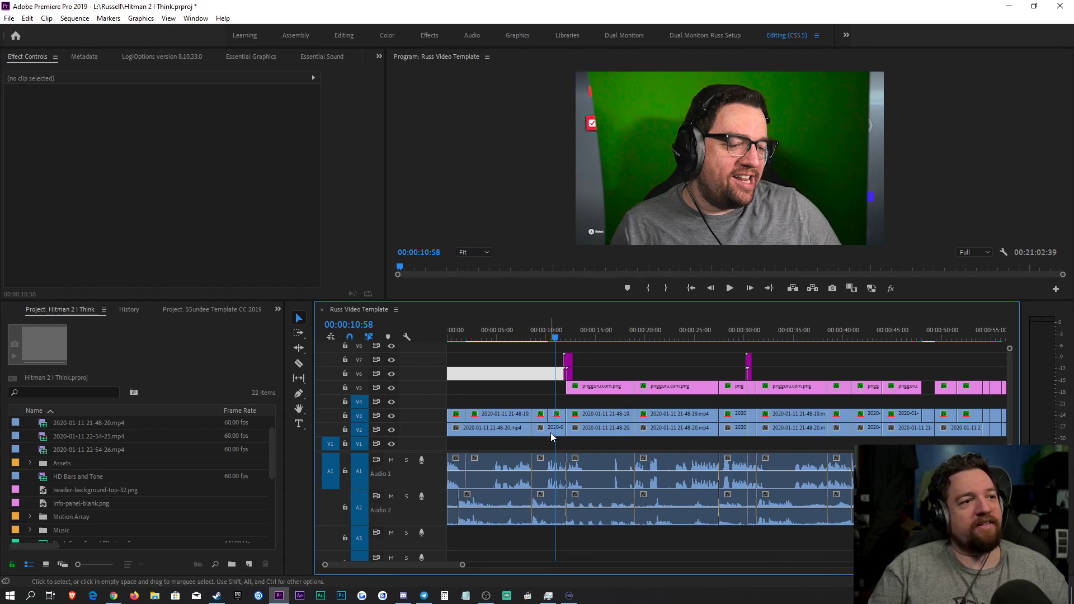
{"action": "left_click", "coordinate": [557, 415]}
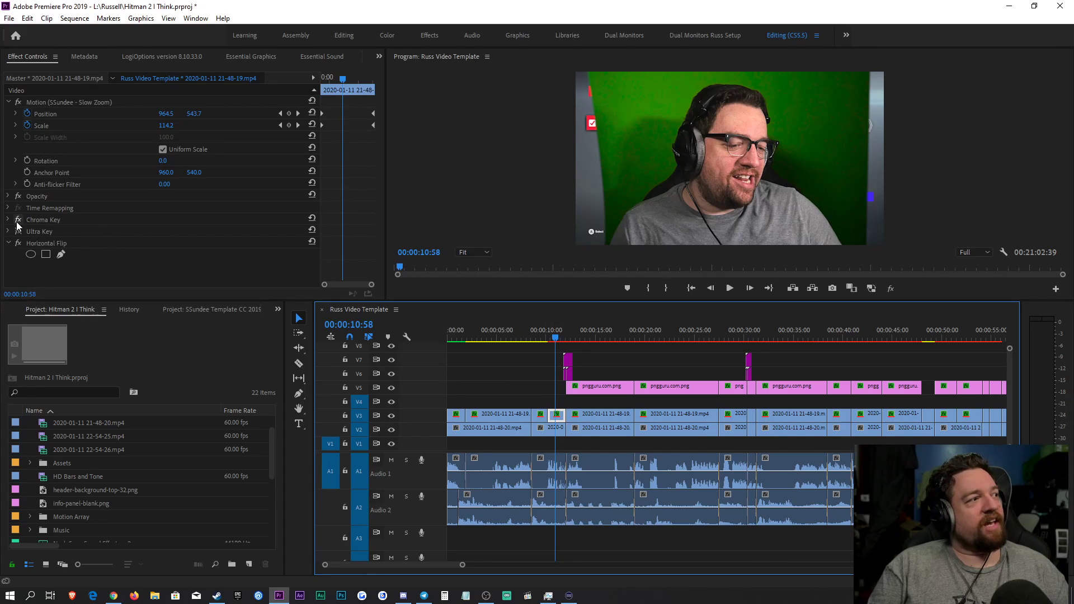
{"action": "right_click", "coordinate": [616, 172]}
{"action": "mouse_move", "coordinate": [670, 416]}
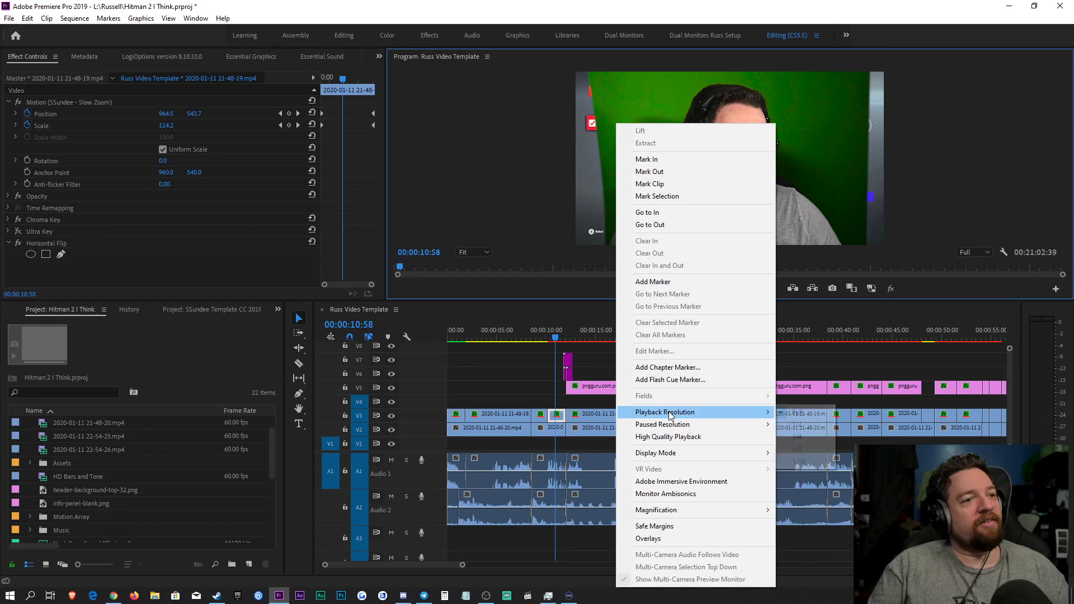
{"action": "left_click", "coordinate": [795, 425]}
{"action": "right_click", "coordinate": [716, 229]}
{"action": "mouse_move", "coordinate": [790, 425]}
{"action": "left_click", "coordinate": [896, 431]}
Step: Re-enable the Ultra Key effect on the selected webcam clip and deselect the clip
{"action": "left_click", "coordinate": [18, 231]}
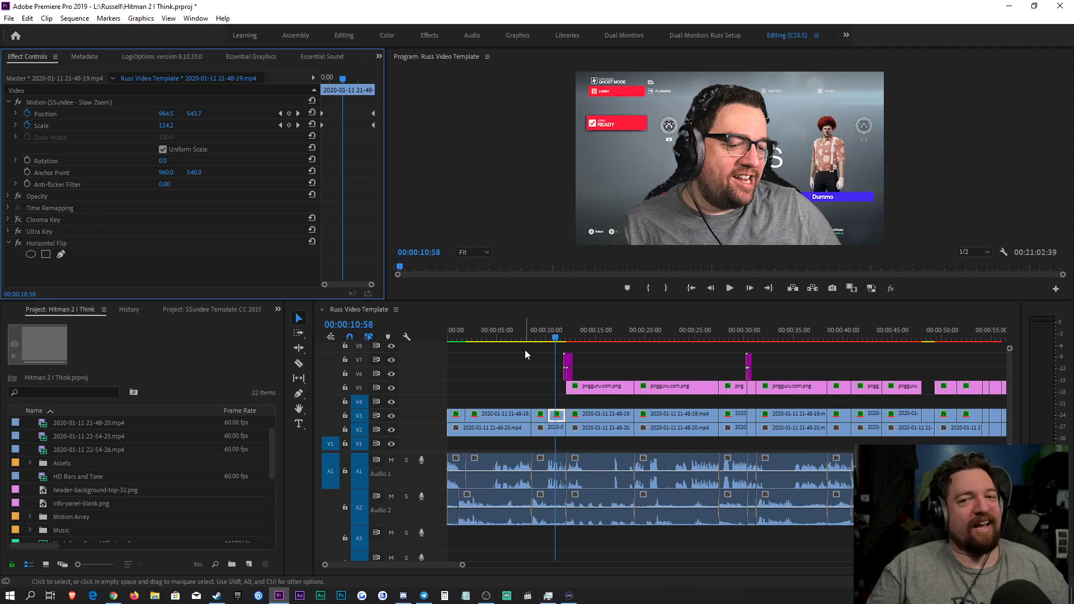
{"action": "left_click", "coordinate": [662, 364]}
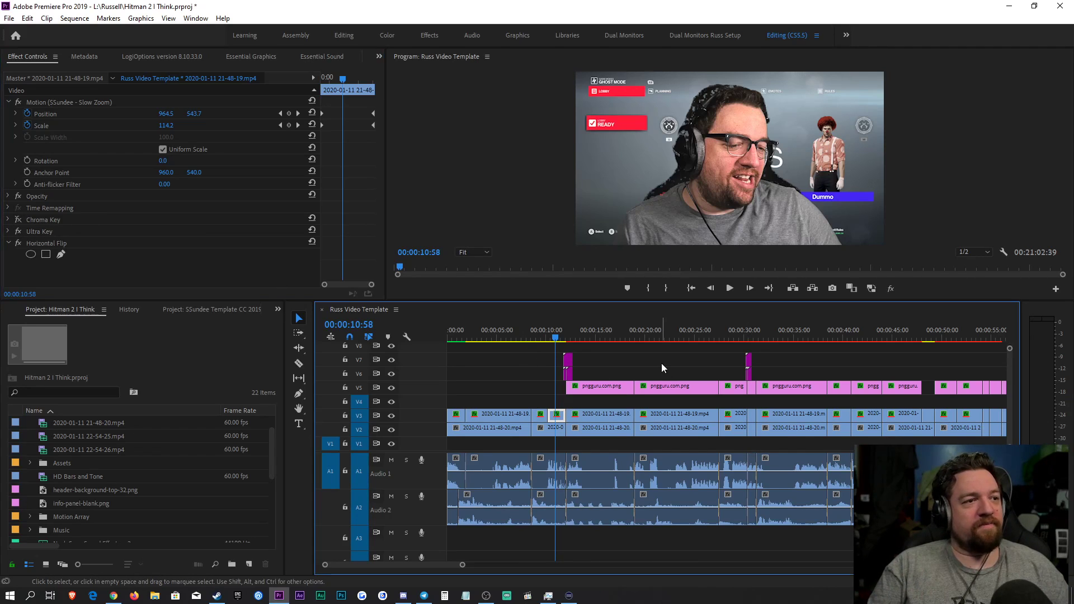
{"action": "left_click", "coordinate": [662, 366]}
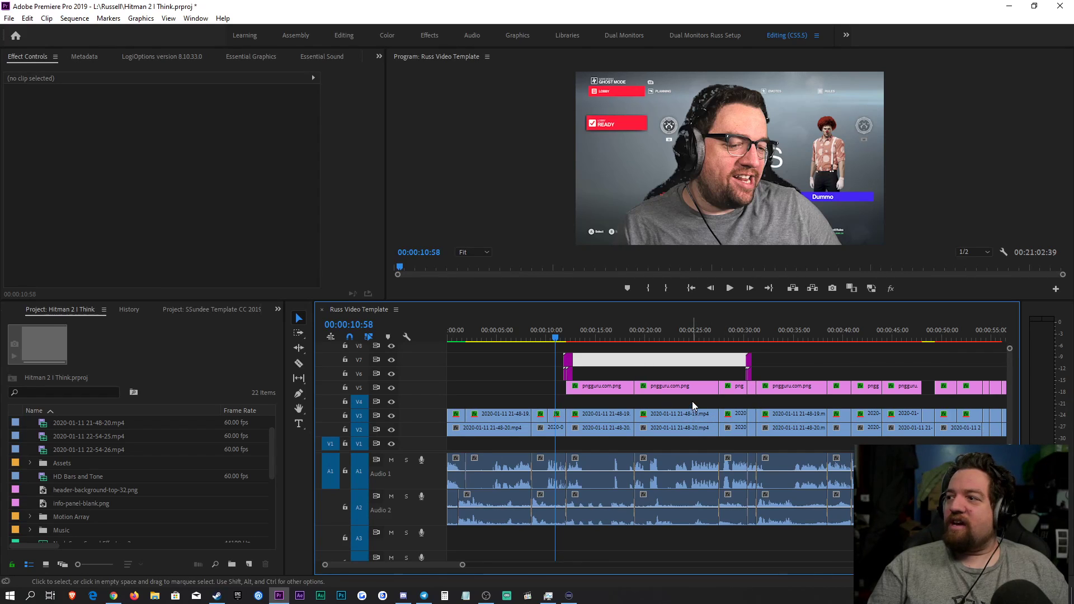
Step: Play the sequence from its start through the opening webcam shots up to the first transition effect
{"action": "left_click", "coordinate": [613, 361]}
{"action": "key", "text": "Delete"}
{"action": "left_click_drag", "start_coordinate": [552, 337], "coordinate": [436, 342]}
{"action": "key", "text": "ctrl+z"}
{"action": "key", "text": "space"}
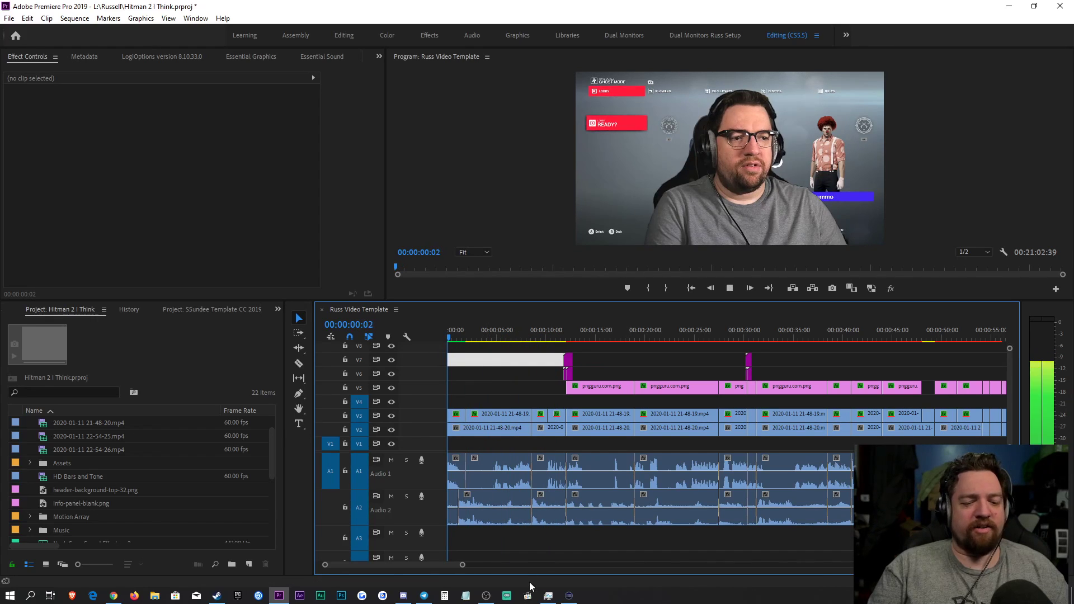
{"action": "key", "text": "space"}
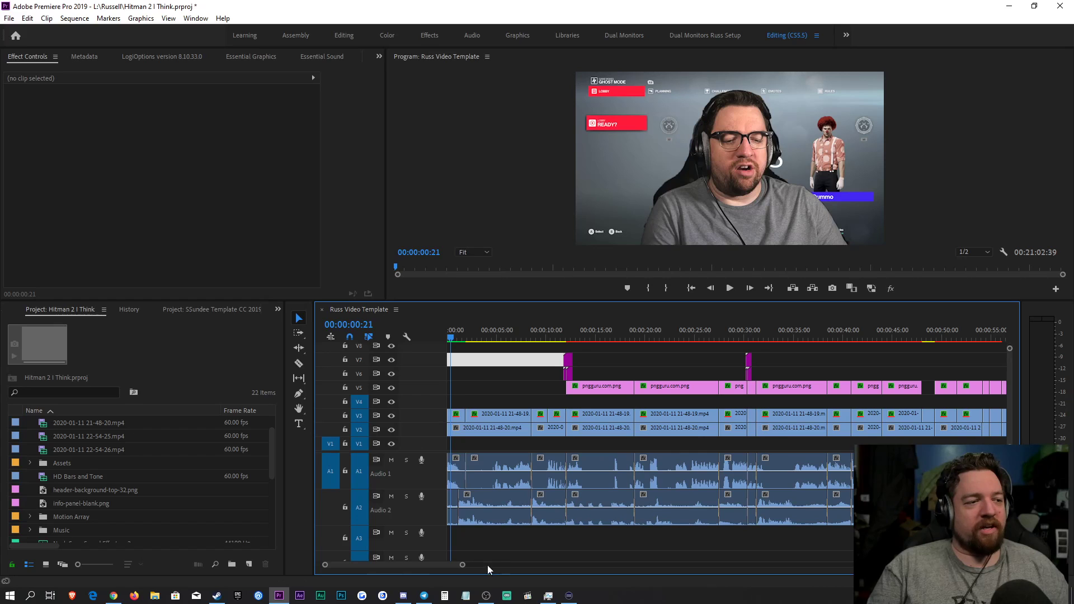
{"action": "key", "text": "space"}
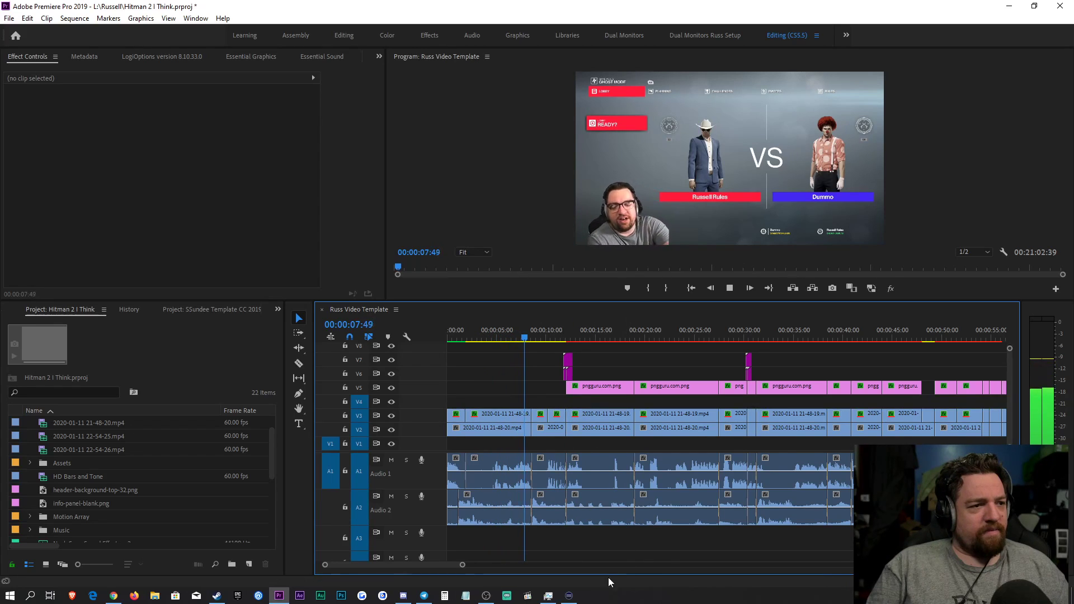
{"action": "left_click_drag", "start_coordinate": [462, 565], "coordinate": [406, 564]}
{"action": "key", "text": "space"}
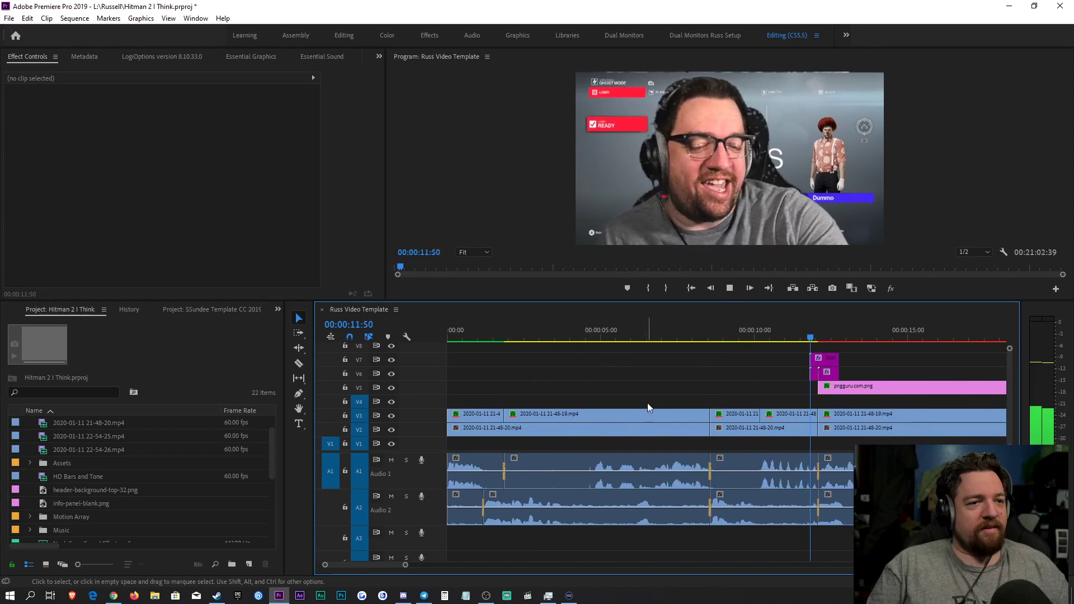
Step: Replay the passage before the large webcam shot with the timeline magnified and pause at 00:00:10:49
{"action": "left_click", "coordinate": [674, 335]}
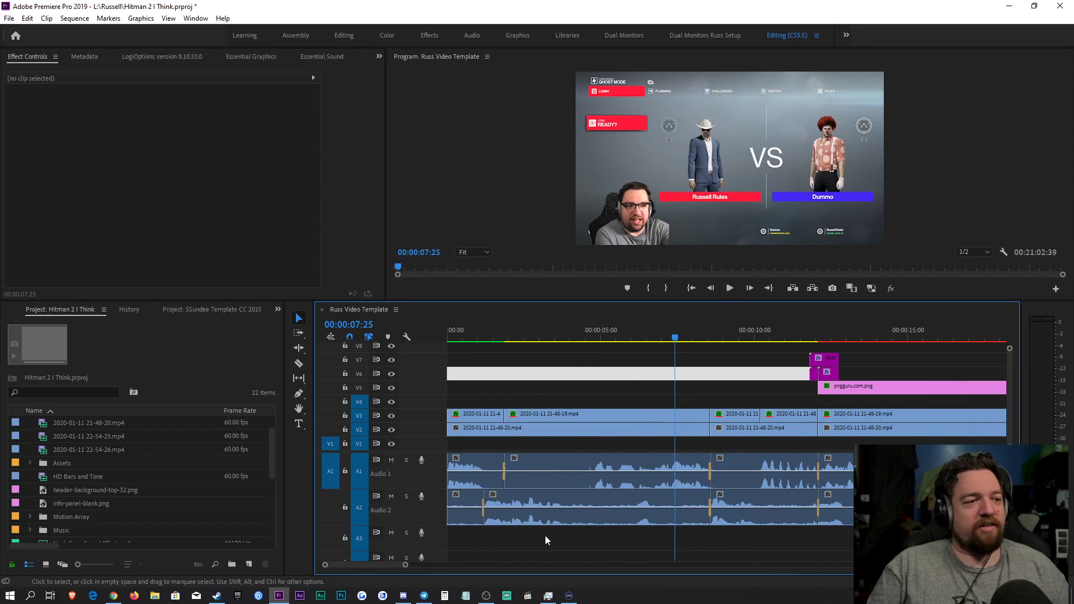
{"action": "left_click_drag", "start_coordinate": [402, 561], "coordinate": [394, 563]}
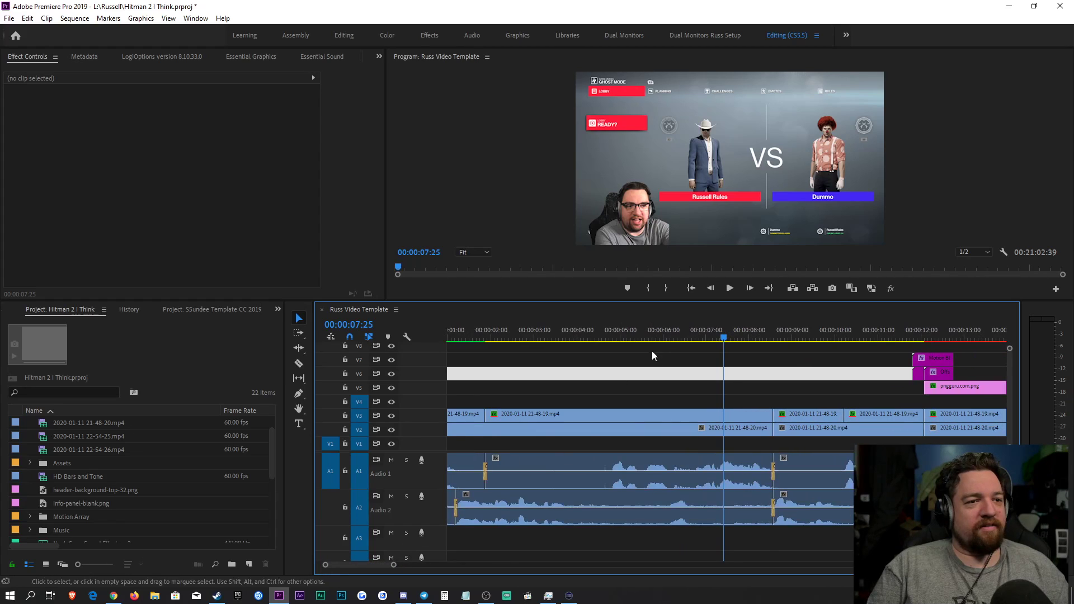
{"action": "left_click", "coordinate": [687, 337]}
{"action": "key", "text": "space"}
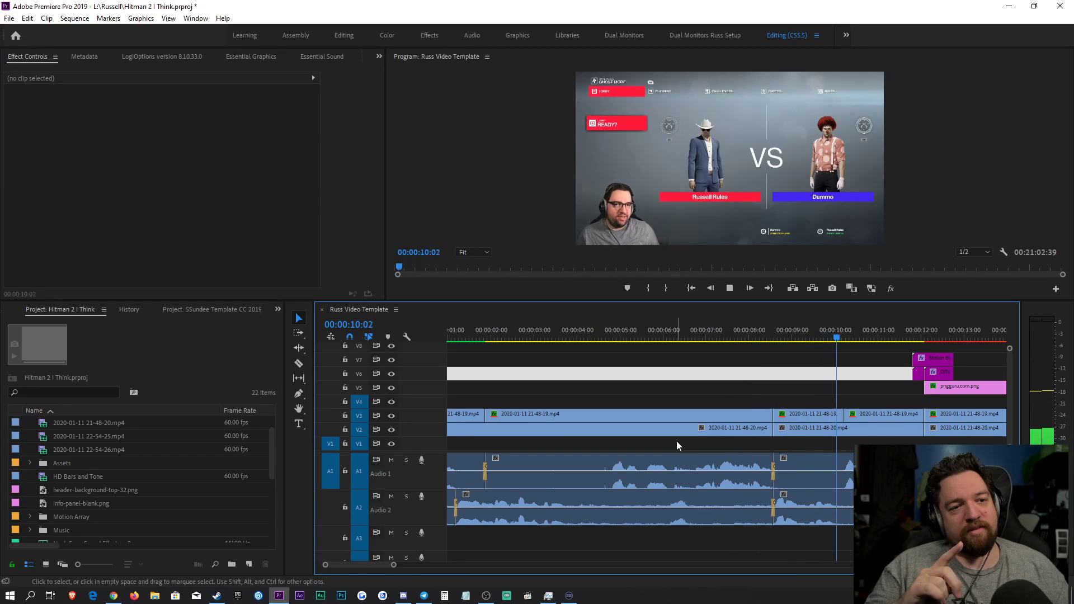
{"action": "key", "text": "space"}
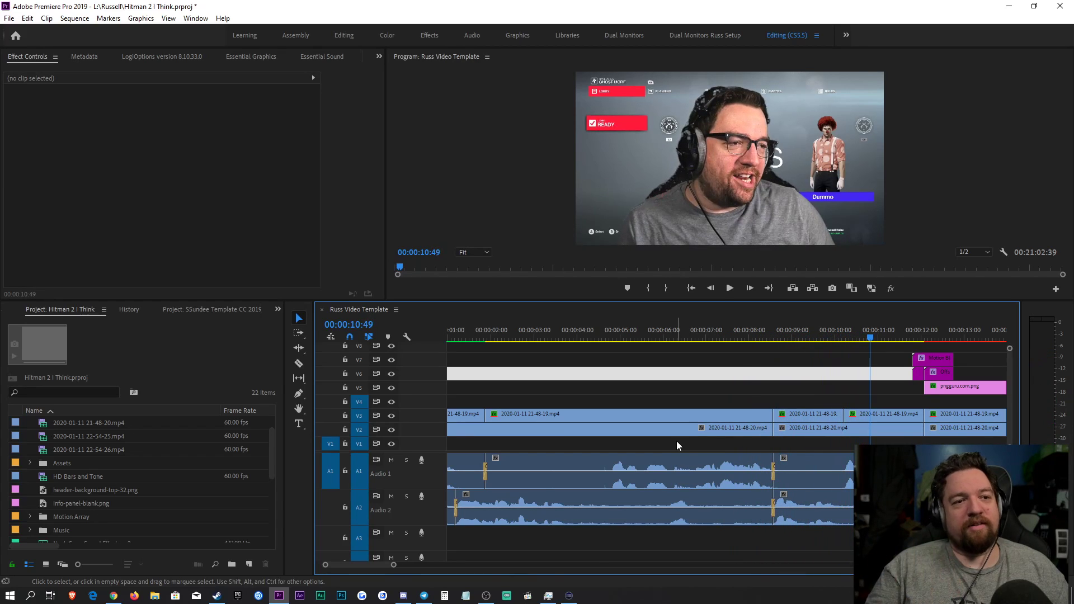
Step: Place the playhead at 00:00:10:01 and ripple-trim the end of the clips there, closing the gap across the tracks
{"action": "left_click", "coordinate": [818, 331]}
{"action": "key", "text": "space"}
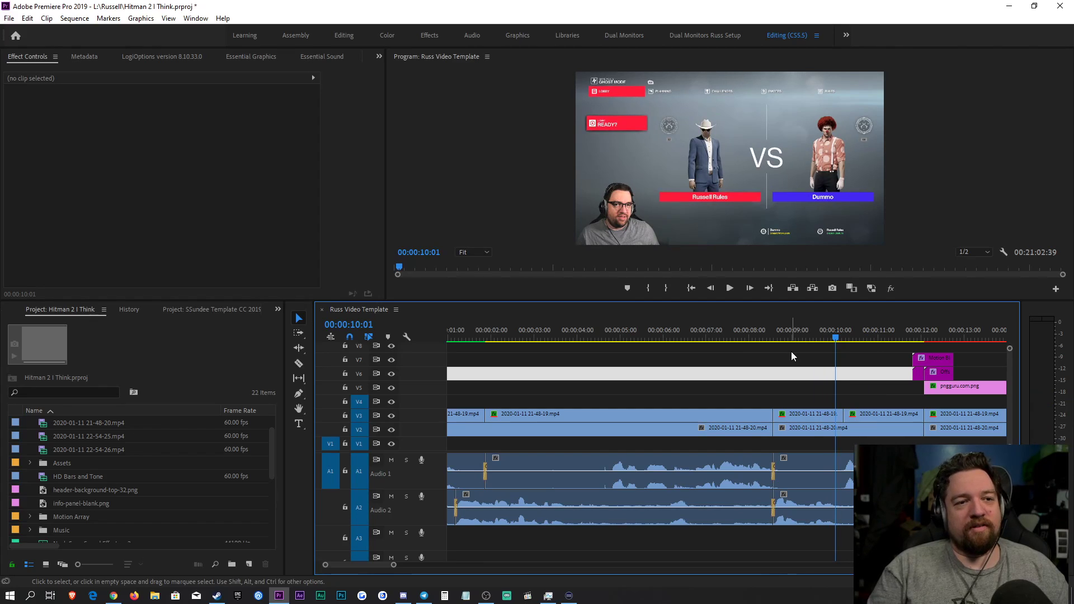
{"action": "key", "text": "Delete"}
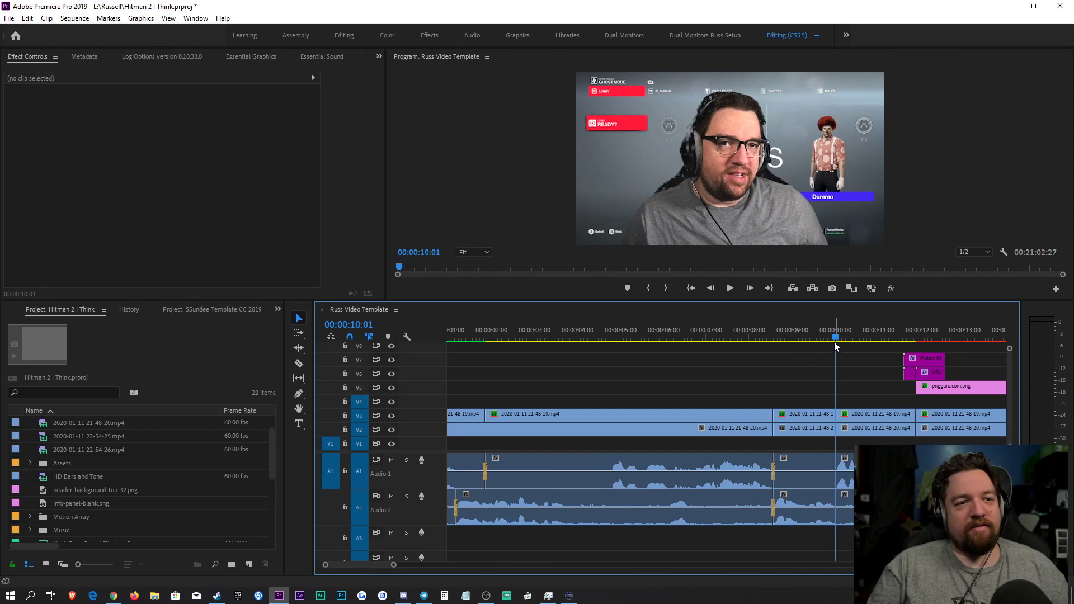
Step: Select the clips on both sides of the new cut on Audio 1 and Audio 2 and add audio transitions at that cut
{"action": "left_click", "coordinate": [751, 338]}
{"action": "left_click_drag", "start_coordinate": [752, 338], "coordinate": [721, 338]}
{"action": "left_click", "coordinate": [811, 466]}
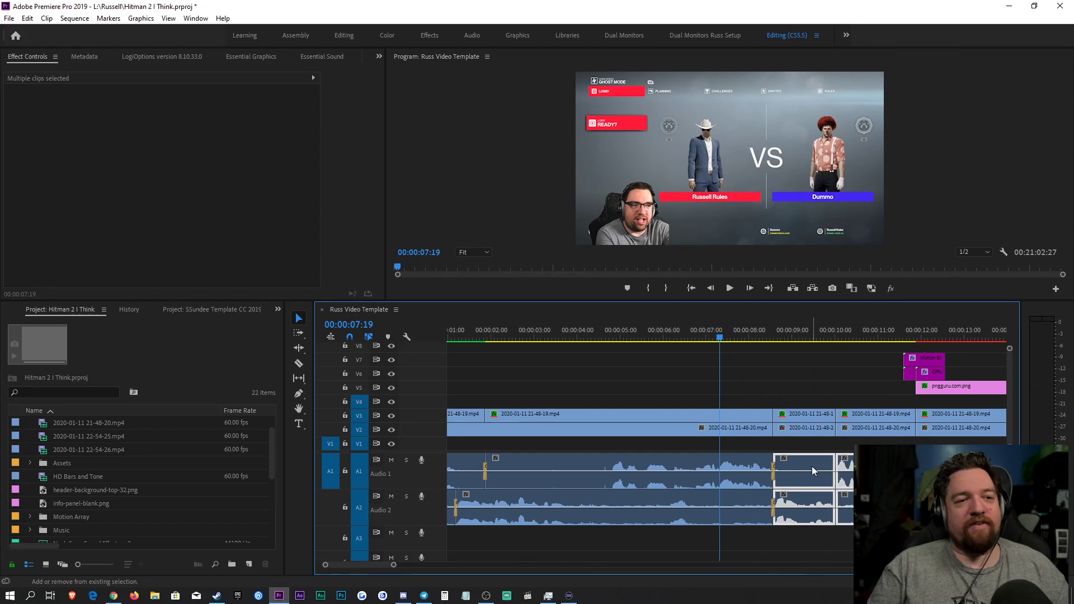
{"action": "left_click", "coordinate": [823, 364]}
Step: Play back the trimmed passage past the first transition effect, pause at 00:00:12:59 and save the project
{"action": "left_click_drag", "start_coordinate": [807, 329], "coordinate": [720, 351]}
{"action": "key", "text": "space"}
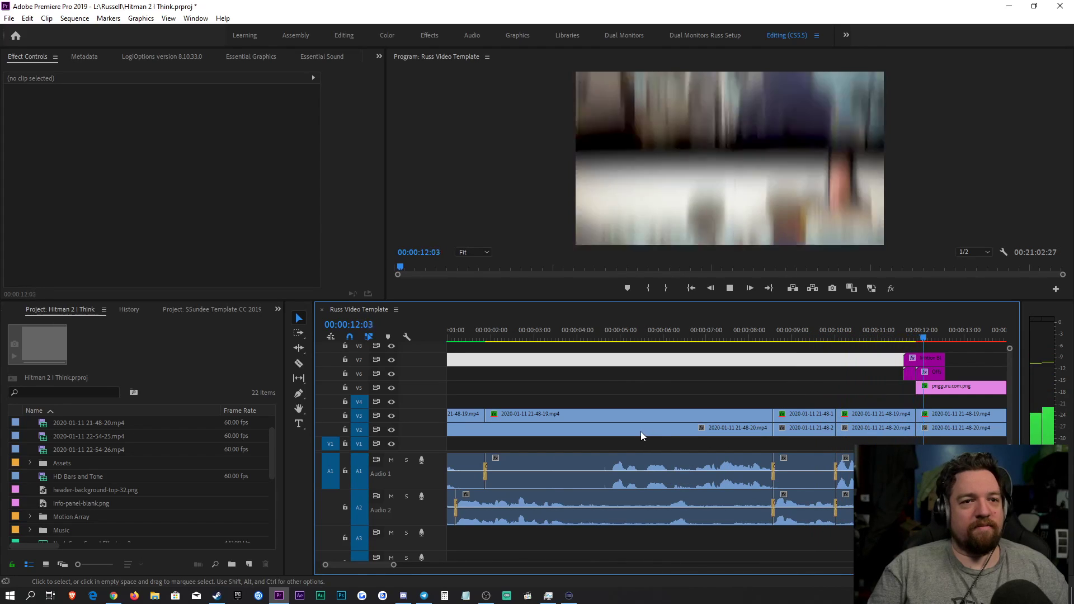
{"action": "key", "text": "space"}
{"action": "key", "text": "ctrl+s"}
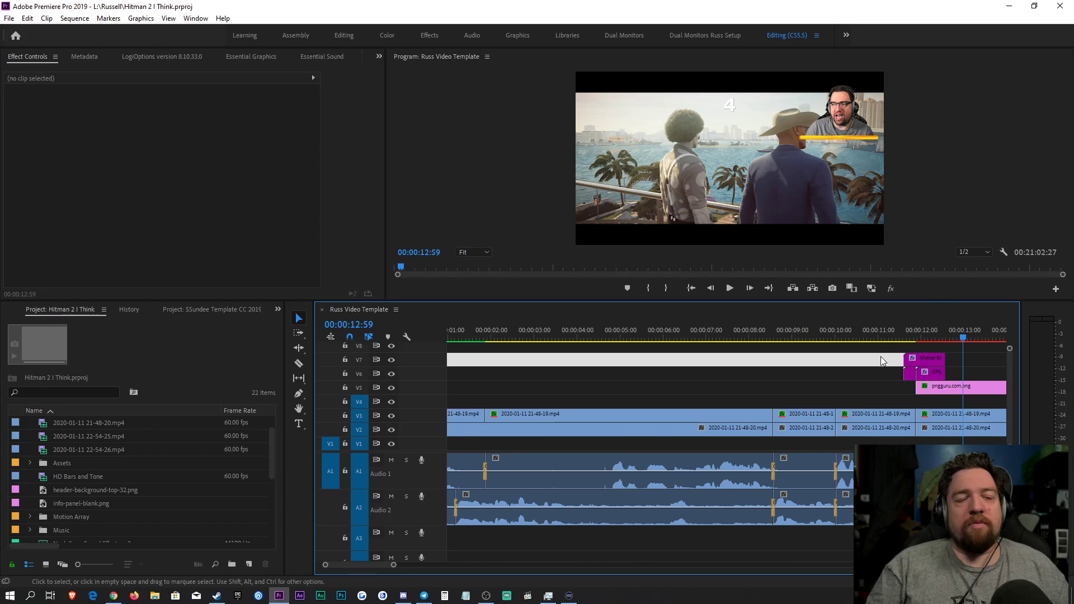
Step: Play the gameplay section from 00:00:12:59 while examining its cuts at closer and wider timeline scales
{"action": "left_click", "coordinate": [859, 373]}
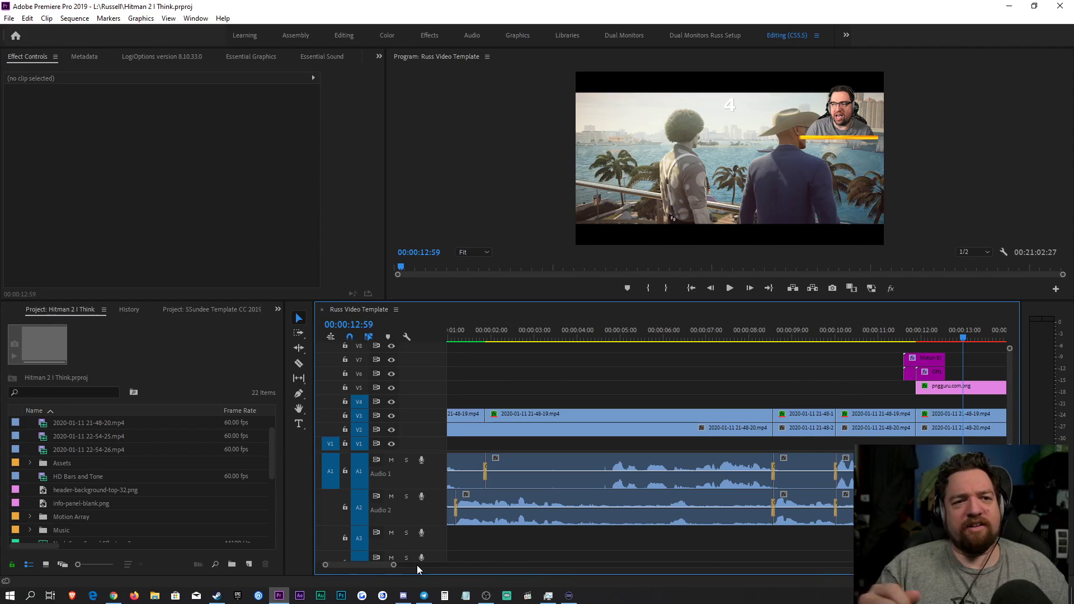
{"action": "left_click_drag", "start_coordinate": [394, 568], "coordinate": [392, 568]}
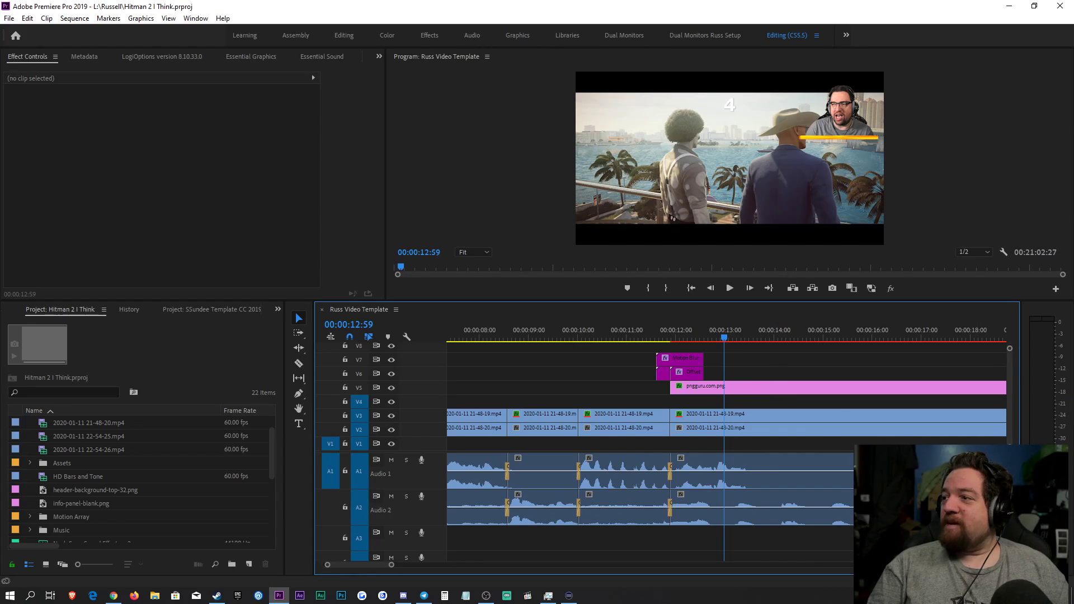
{"action": "key", "text": "space"}
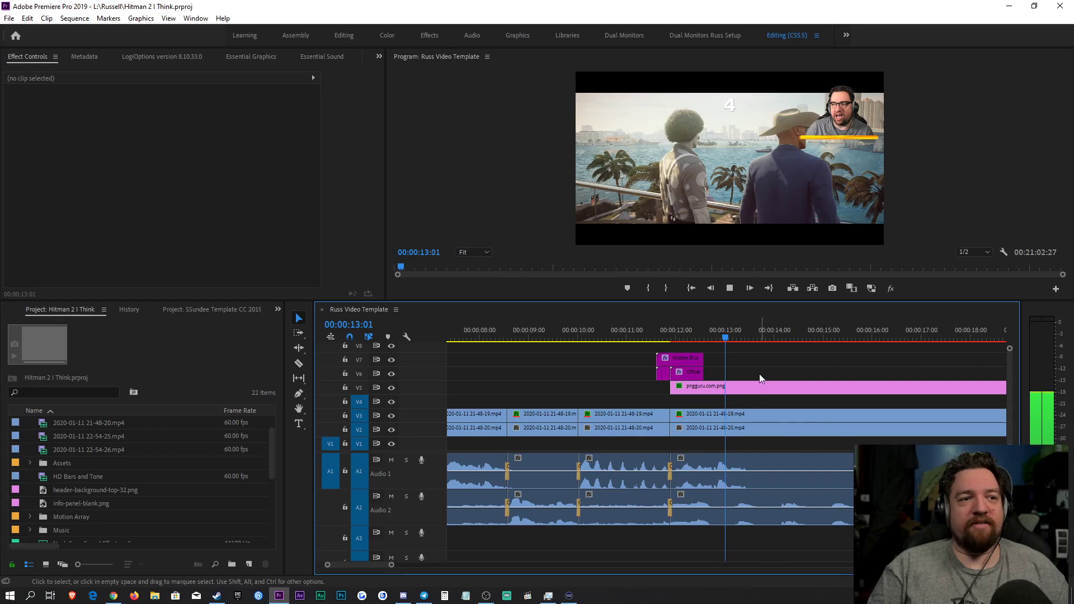
{"action": "key", "text": "space"}
{"action": "left_click_drag", "start_coordinate": [391, 565], "coordinate": [399, 566]}
{"action": "key", "text": "space"}
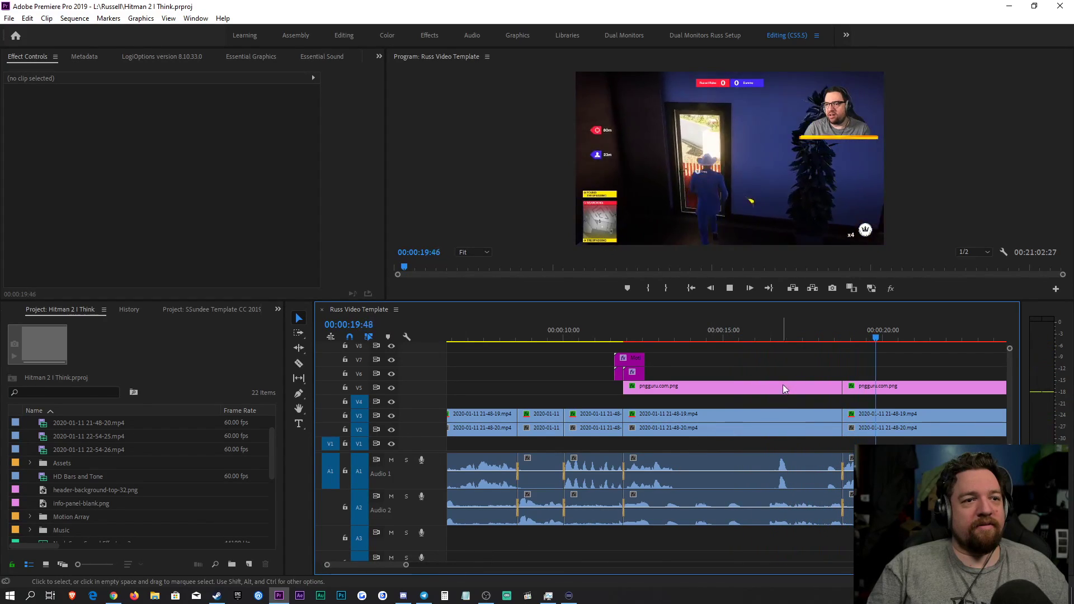
{"action": "left_click", "coordinate": [797, 364]}
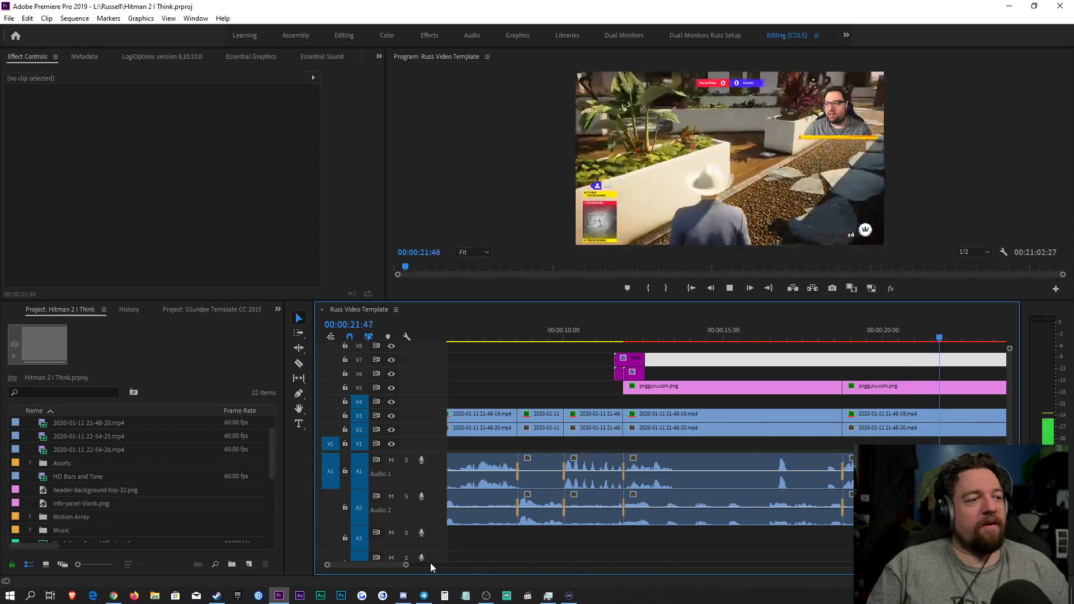
{"action": "left_click_drag", "start_coordinate": [407, 565], "coordinate": [463, 564]}
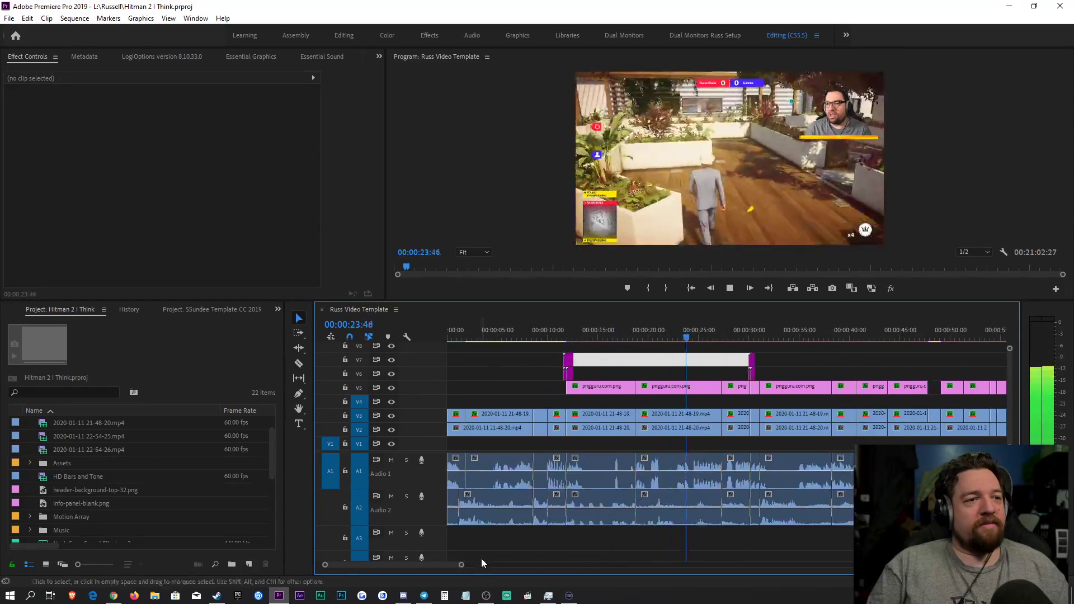
Step: Return the playhead to 00:00:19:17, play the doorway scene and pause at 00:00:21:01
{"action": "left_click", "coordinate": [821, 340]}
{"action": "left_click", "coordinate": [665, 338]}
{"action": "key", "text": "Delete"}
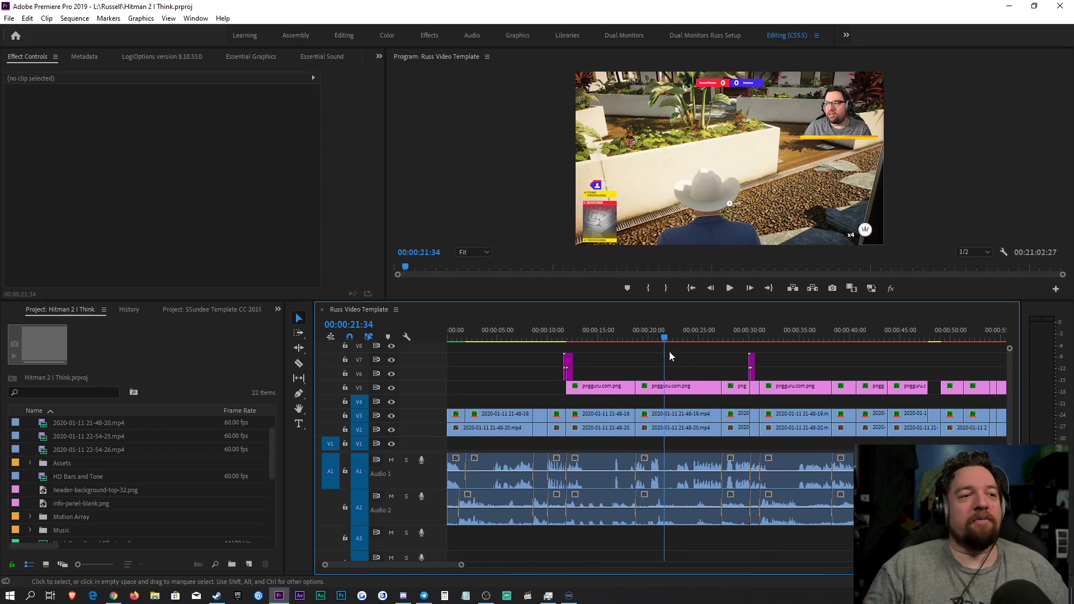
{"action": "left_click", "coordinate": [659, 337]}
{"action": "left_click", "coordinate": [641, 337]}
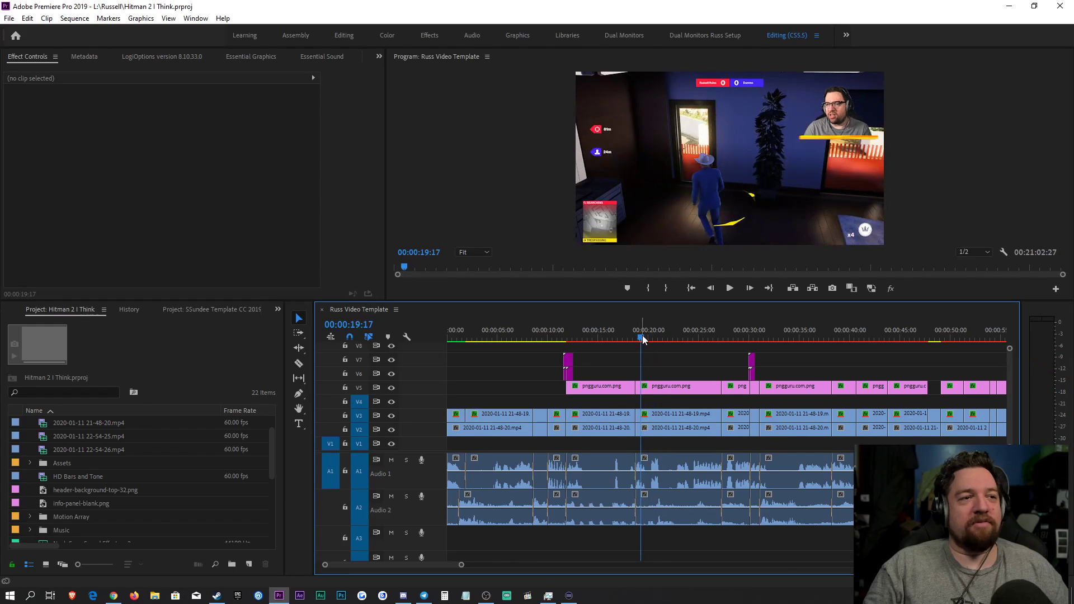
{"action": "left_click", "coordinate": [669, 361]}
{"action": "key", "text": "Delete"}
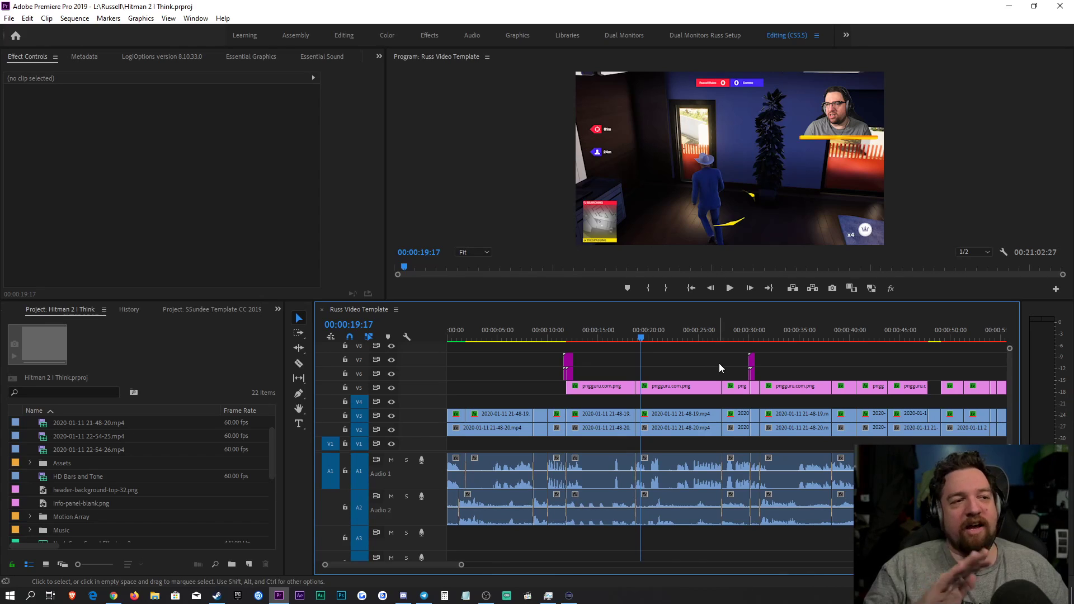
{"action": "key", "text": "space"}
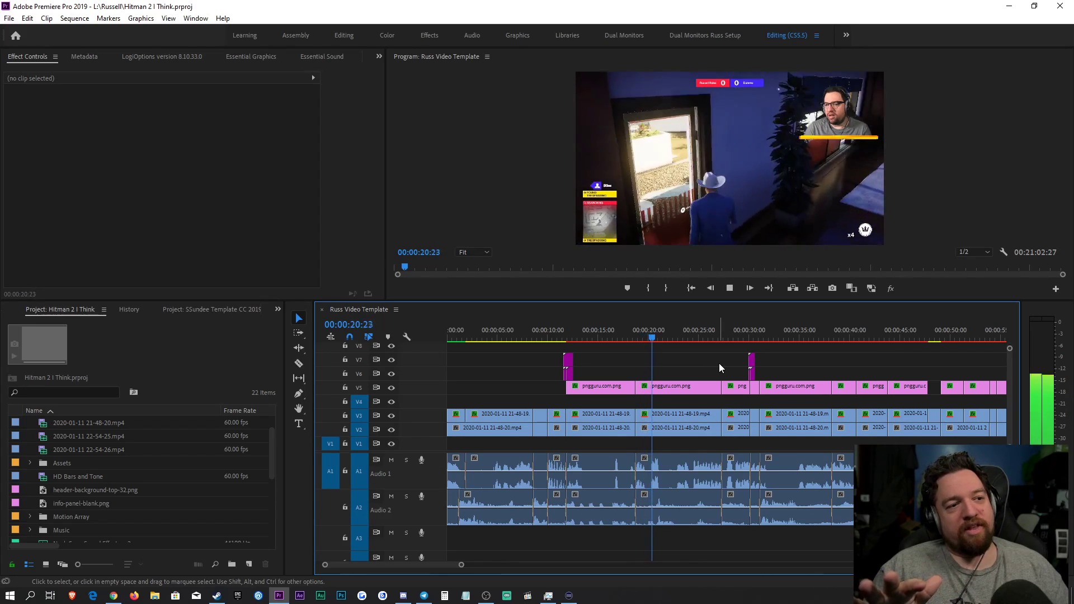
{"action": "key", "text": "space"}
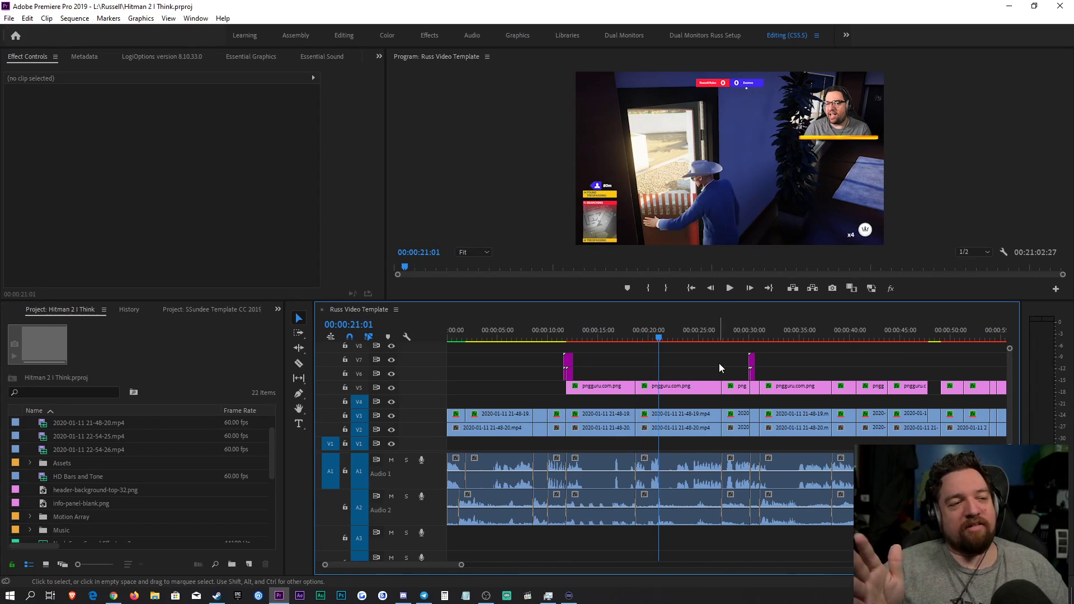
Step: Play the gameplay section past 00:01:18 and return the playhead to the first transition effect at 00:00:12:16
{"action": "key", "text": "space"}
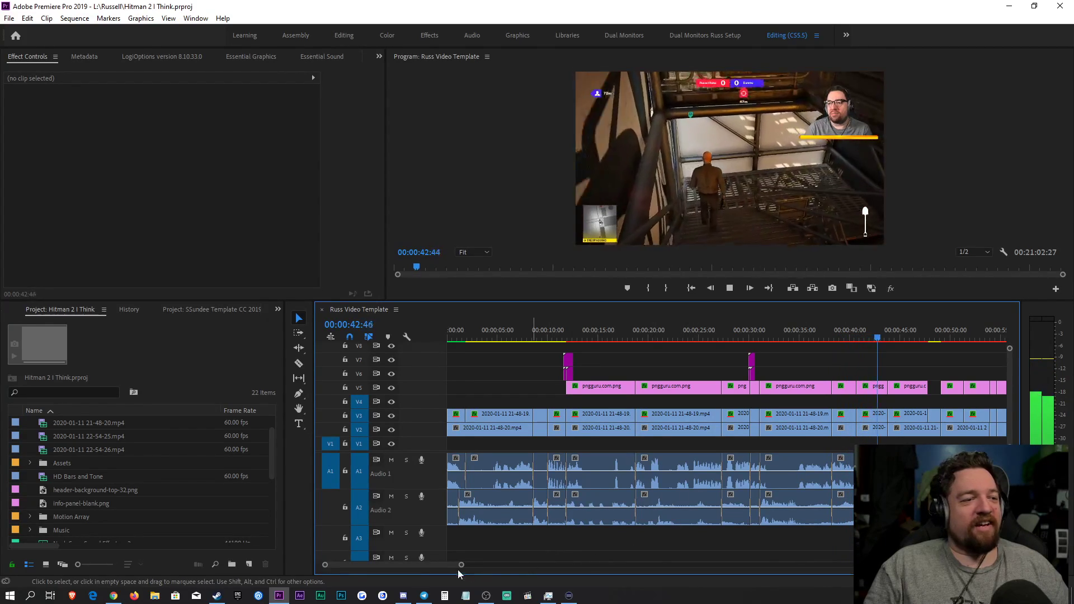
{"action": "left_click_drag", "start_coordinate": [462, 565], "coordinate": [562, 552]}
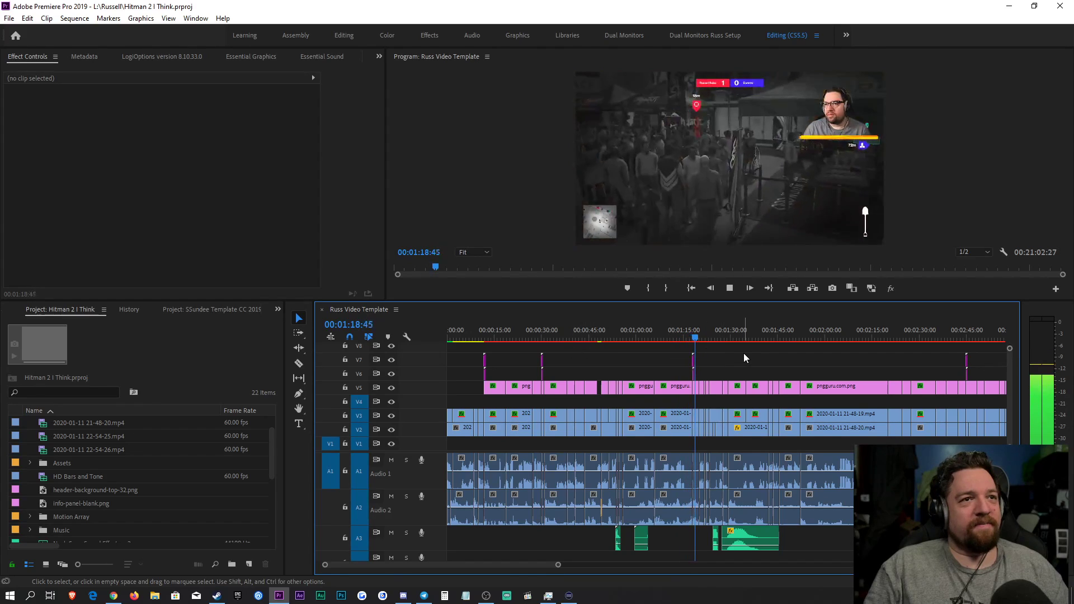
{"action": "left_click_drag", "start_coordinate": [683, 338], "coordinate": [485, 340]}
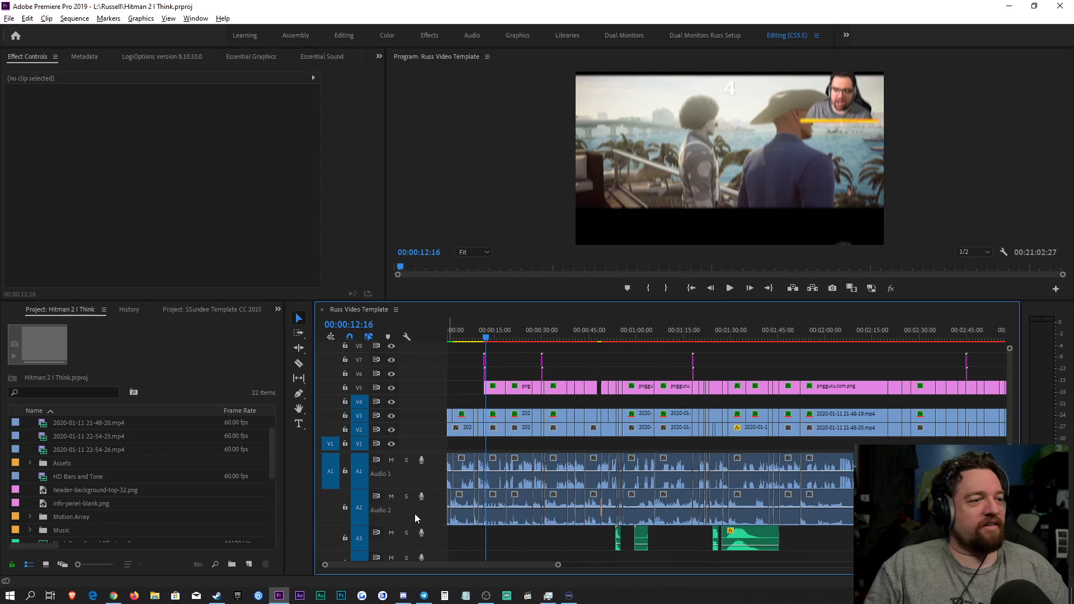
Step: Reduce the height of the audio tracks and add two empty audio tracks directly below A2
{"action": "scroll", "coordinate": [415, 513], "scroll_direction": "down", "scroll_amount": 2}
{"action": "scroll", "coordinate": [412, 479], "scroll_direction": "down", "scroll_amount": 2}
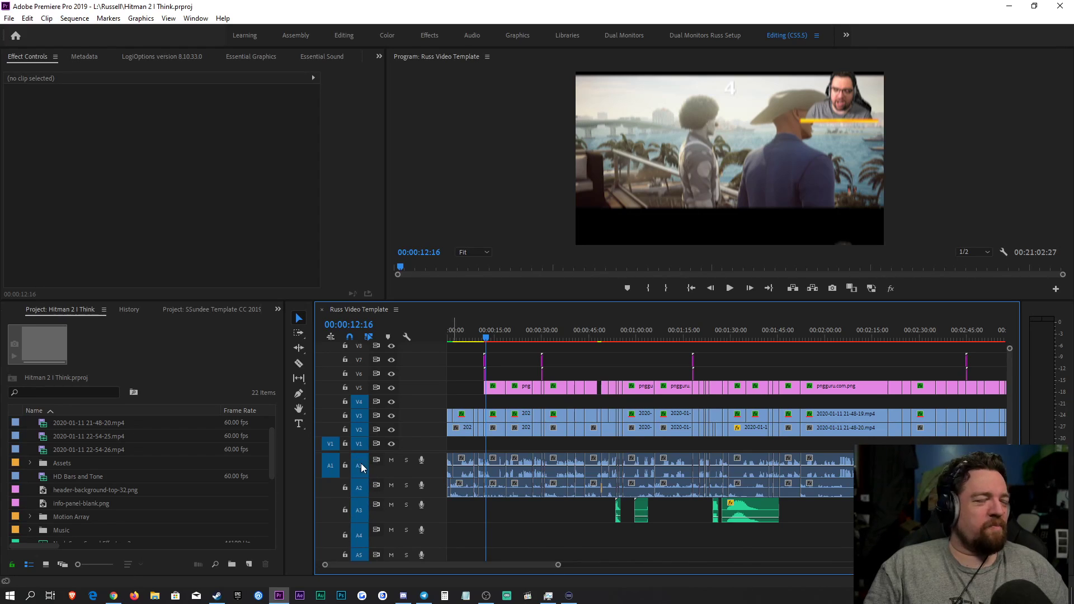
{"action": "right_click", "coordinate": [434, 495]}
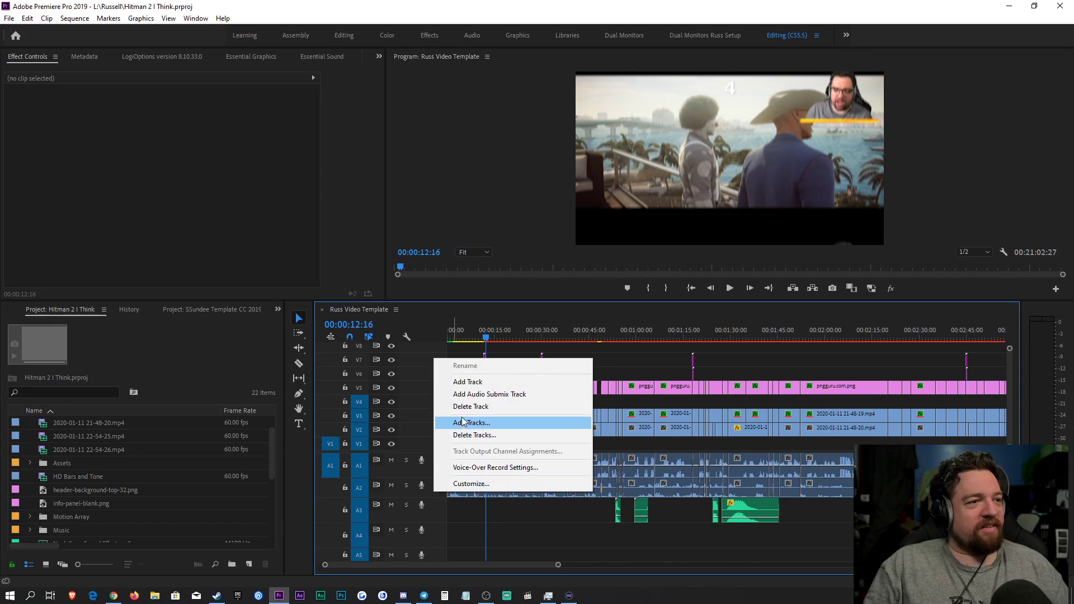
{"action": "left_click", "coordinate": [468, 382]}
{"action": "right_click", "coordinate": [436, 492]}
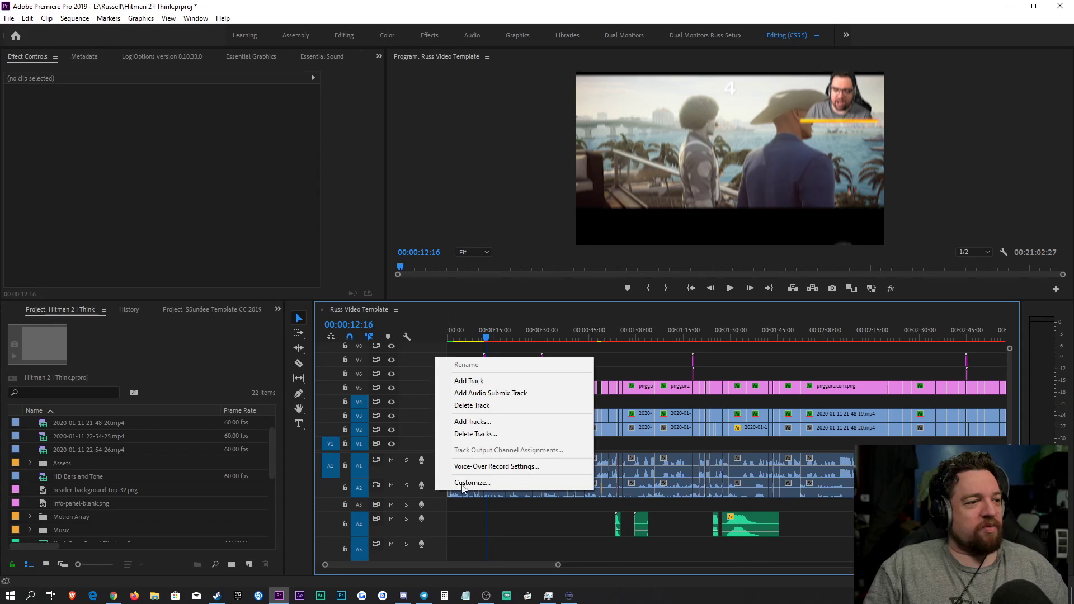
{"action": "left_click", "coordinate": [469, 382]}
{"action": "right_click", "coordinate": [432, 491]}
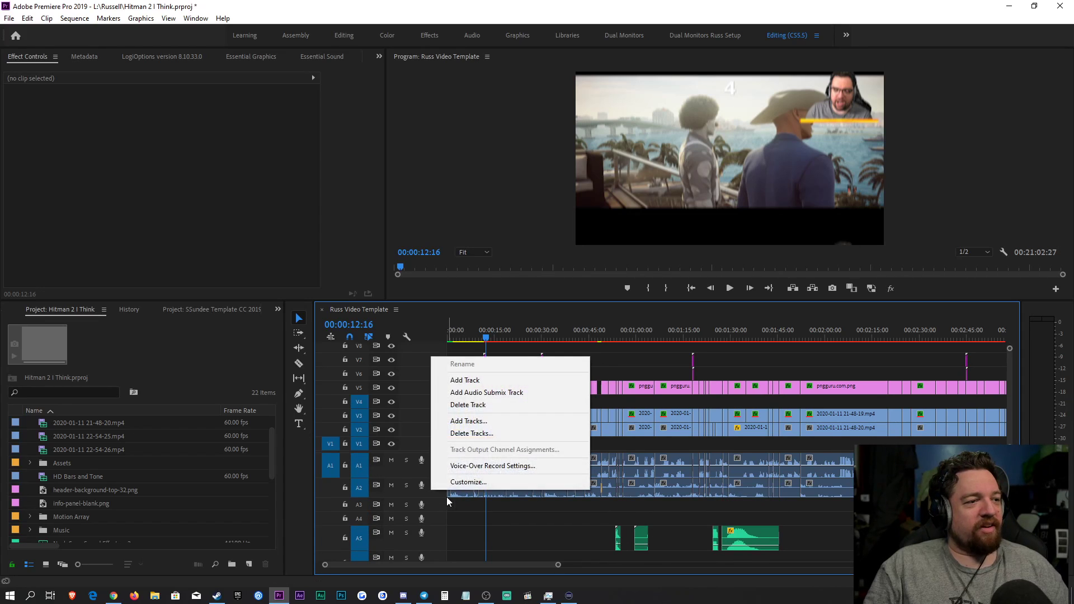
{"action": "right_click", "coordinate": [73, 440]}
{"action": "left_click", "coordinate": [463, 528]}
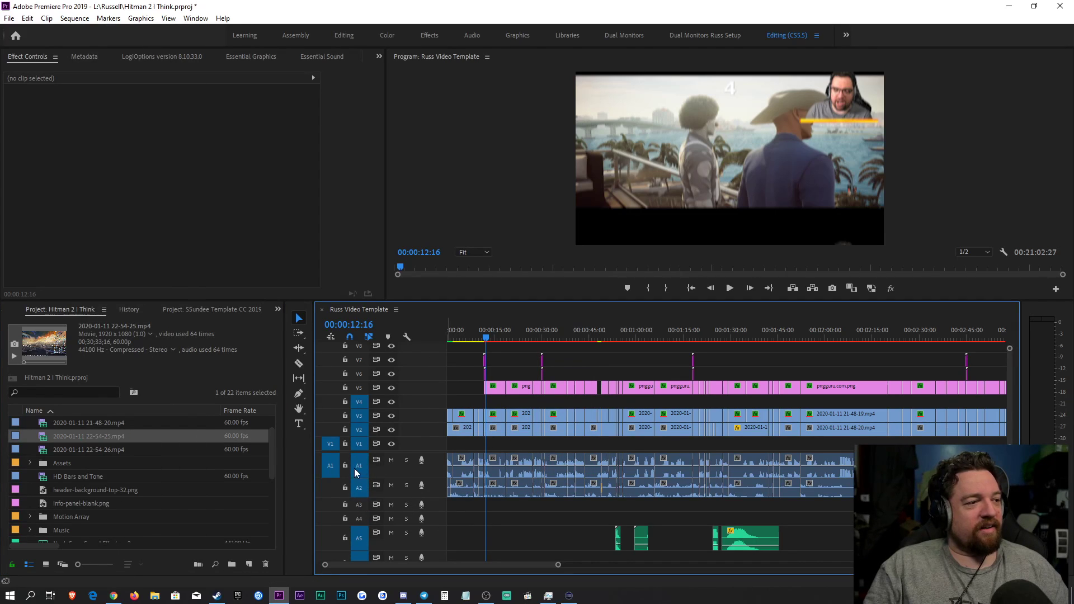
{"action": "right_click", "coordinate": [362, 487]}
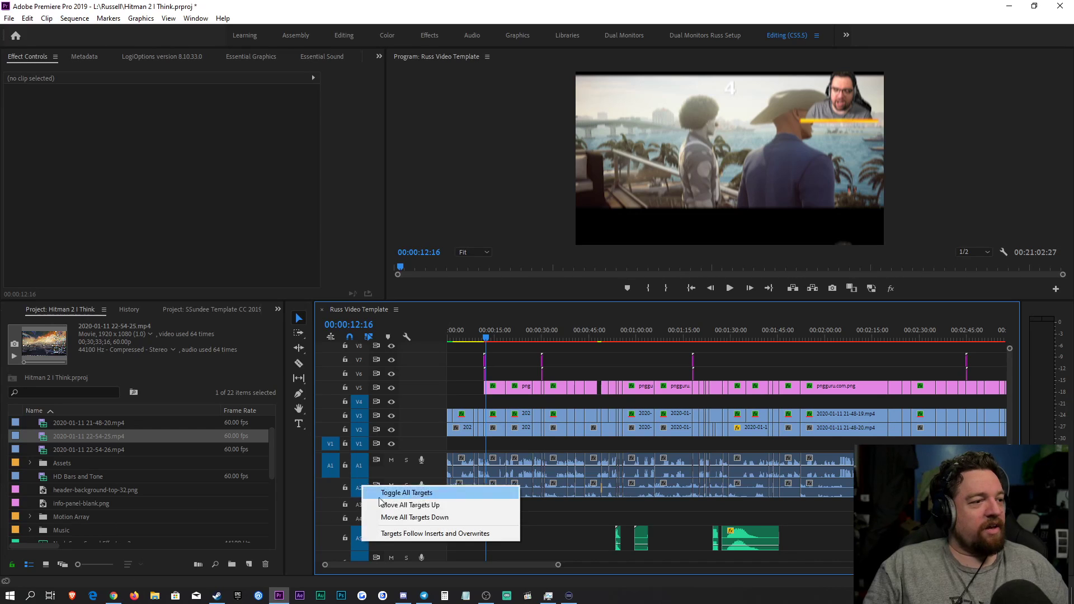
{"action": "left_click", "coordinate": [329, 489]}
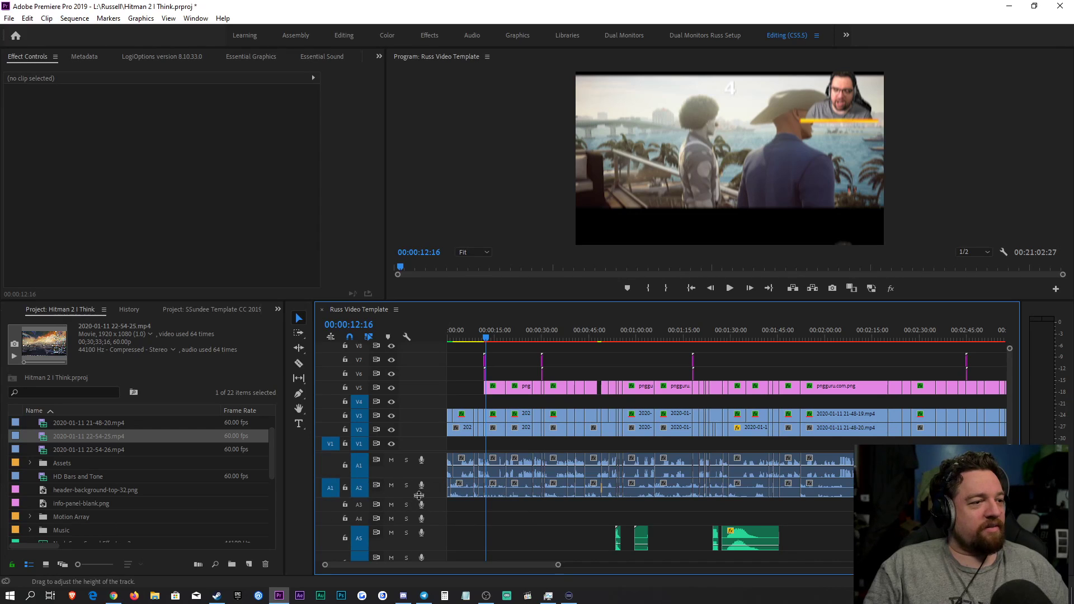
{"action": "left_click", "coordinate": [331, 465]}
Step: Add three more empty audio tracks directly below A2
{"action": "right_click", "coordinate": [399, 492]}
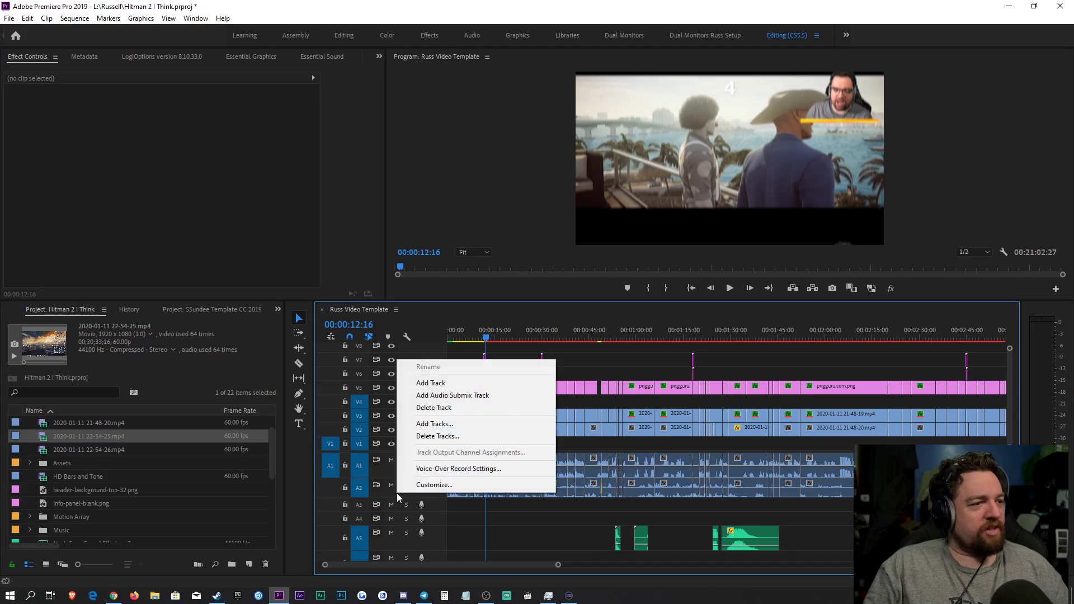
{"action": "left_click", "coordinate": [417, 384]}
{"action": "right_click", "coordinate": [414, 498]}
{"action": "left_click", "coordinate": [442, 384]}
{"action": "right_click", "coordinate": [406, 496]}
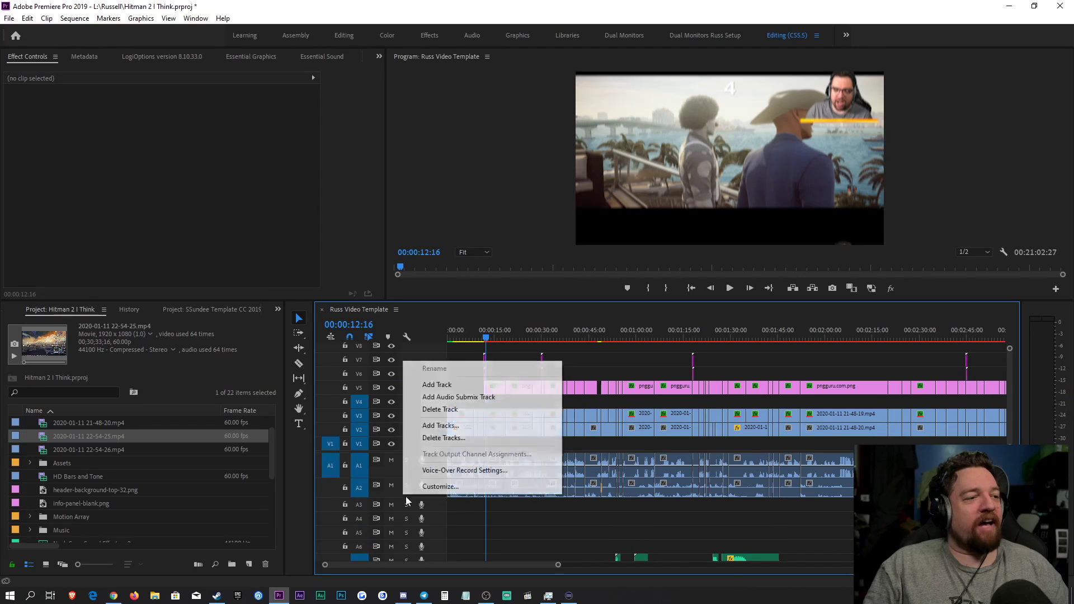
{"action": "left_click", "coordinate": [439, 384]}
Step: Give the timeline and its audio area more height and review all audio tracks down to the Master over a longer time range
{"action": "left_click_drag", "start_coordinate": [393, 442], "coordinate": [399, 412]}
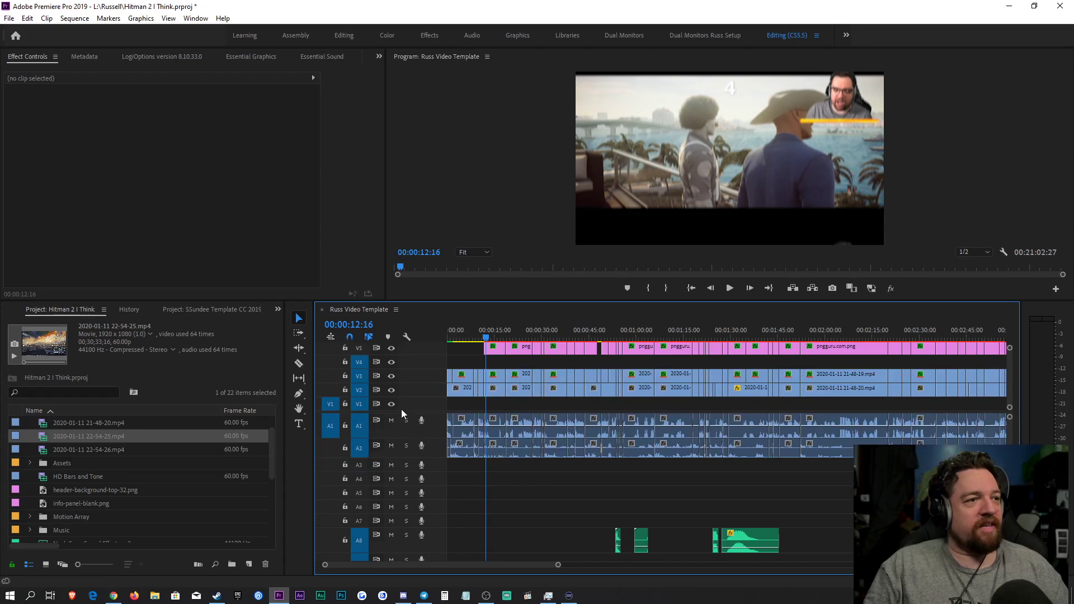
{"action": "left_click_drag", "start_coordinate": [462, 300], "coordinate": [467, 265]}
{"action": "left_click_drag", "start_coordinate": [558, 565], "coordinate": [792, 564]}
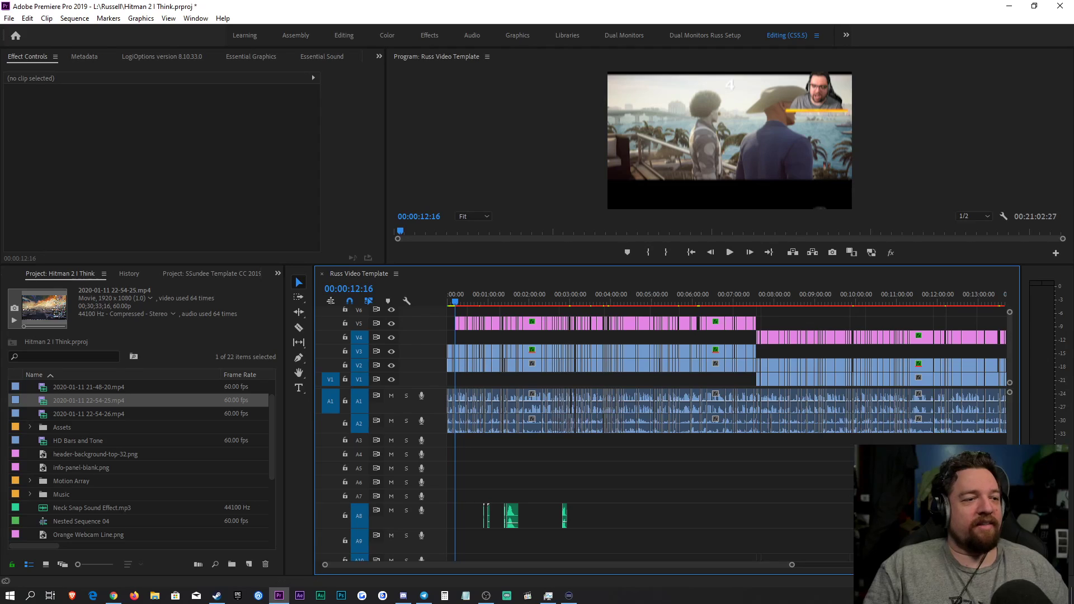
{"action": "scroll", "coordinate": [751, 414], "scroll_direction": "down", "scroll_amount": 4}
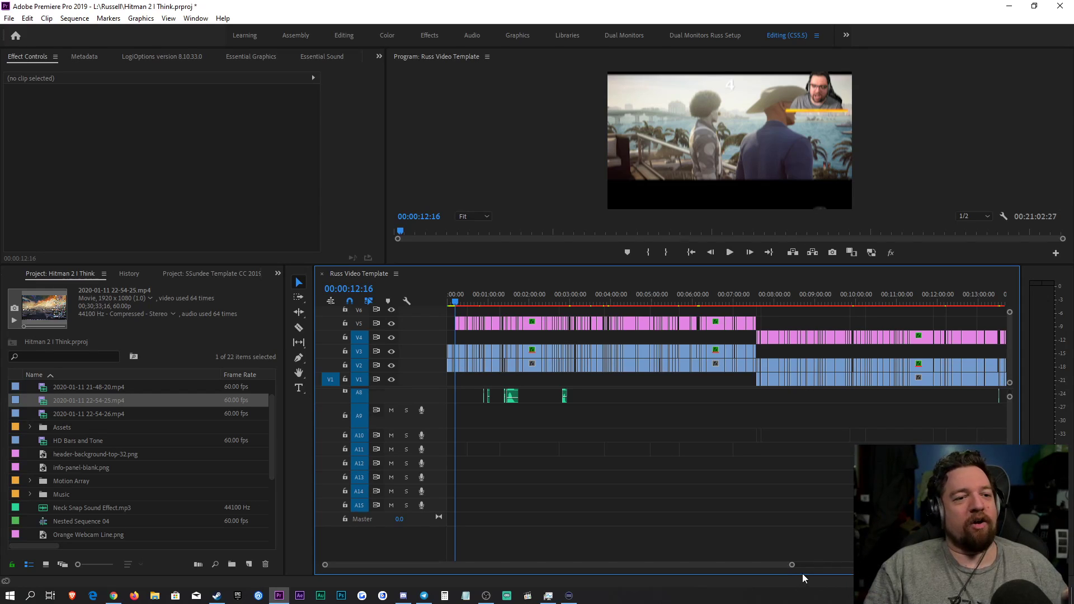
{"action": "scroll", "coordinate": [616, 448], "scroll_direction": "up", "scroll_amount": 4}
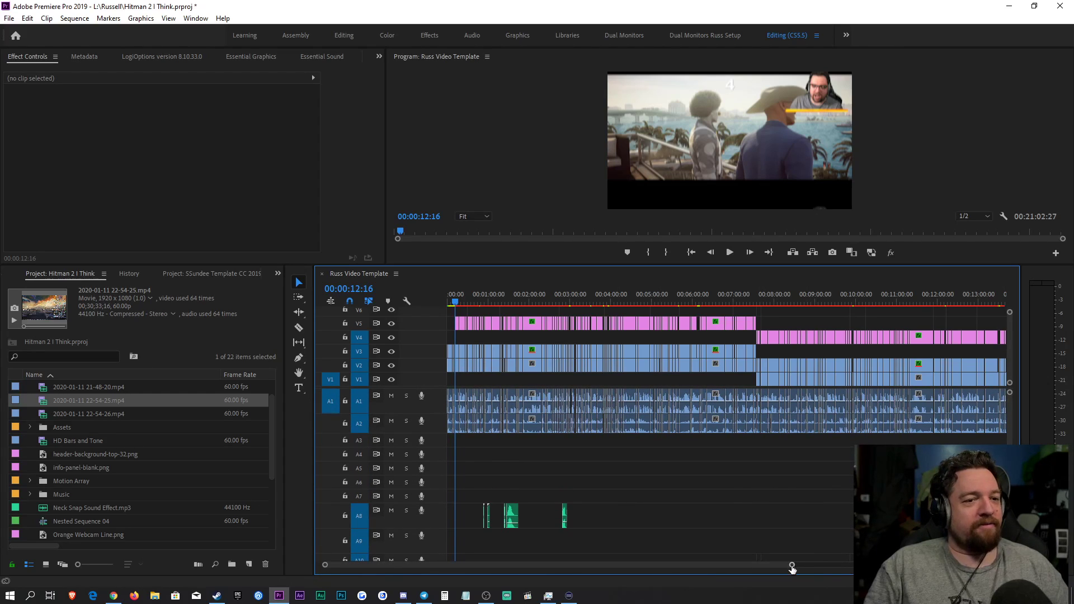
{"action": "scroll", "coordinate": [783, 567], "scroll_direction": "up", "scroll_amount": 5}
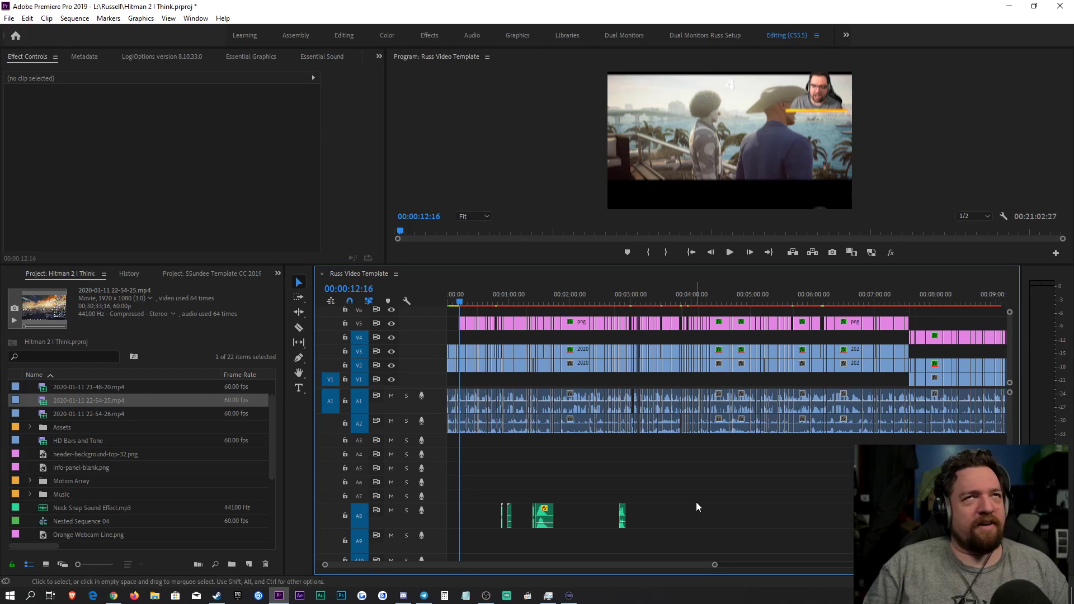
Step: Expand the empty audio tracks A3 to A6 so their names show, with the timeline zoomed in to the opening section
{"action": "left_click_drag", "start_coordinate": [716, 566], "coordinate": [448, 565]}
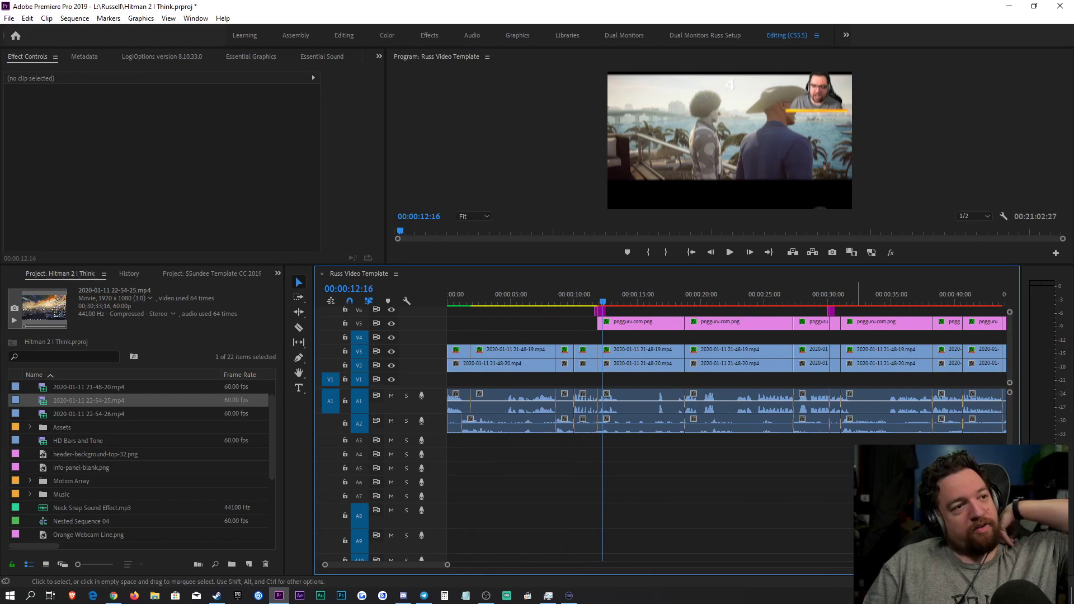
{"action": "left_click", "coordinate": [848, 505]}
{"action": "left_click", "coordinate": [841, 526]}
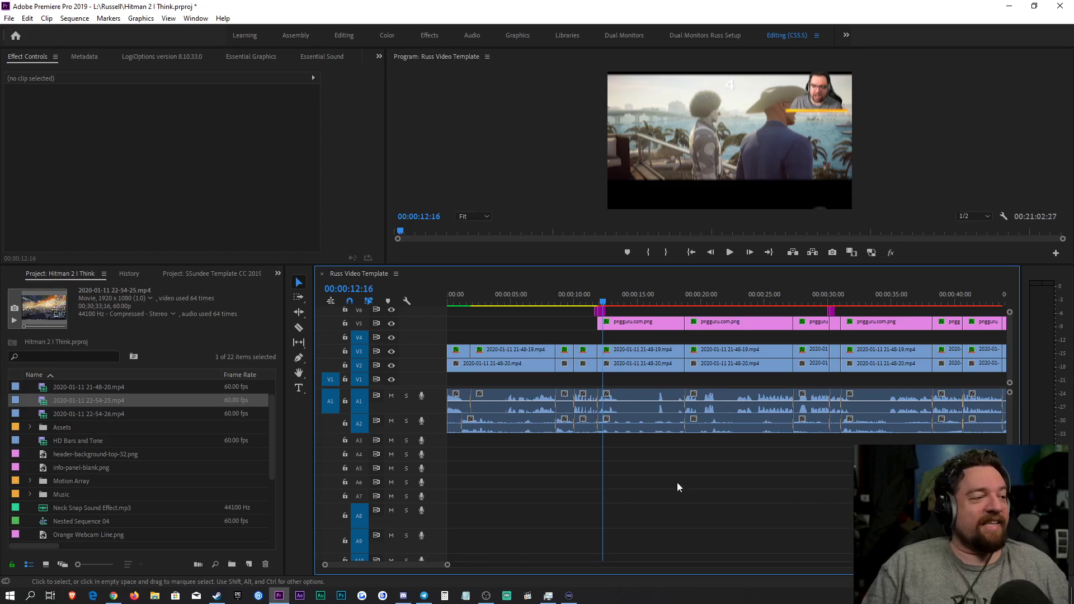
{"action": "double_click", "coordinate": [428, 441]}
{"action": "double_click", "coordinate": [429, 469]}
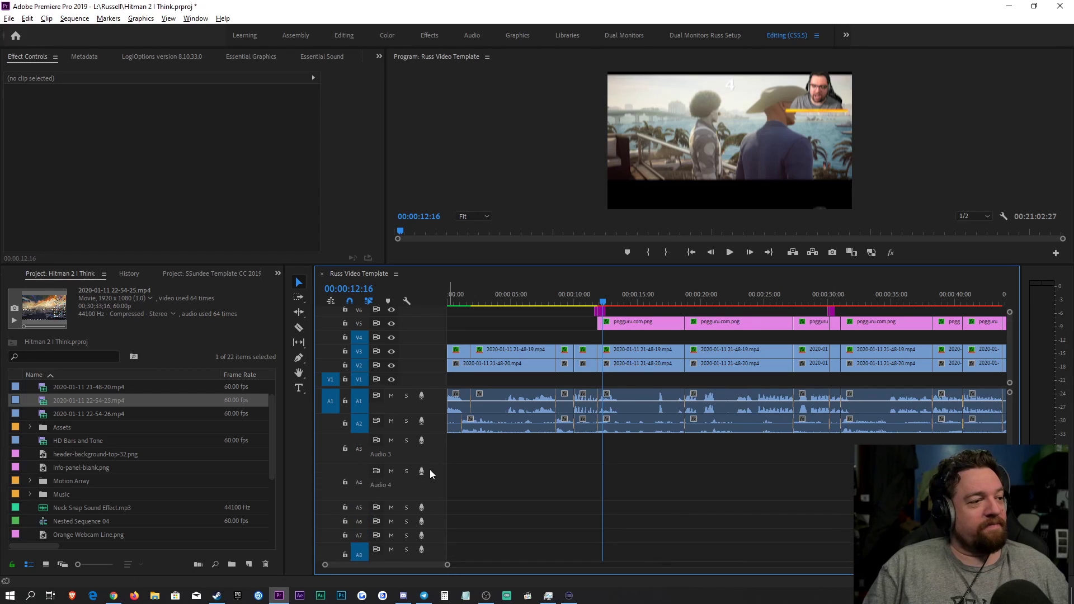
{"action": "double_click", "coordinate": [430, 502]}
{"action": "double_click", "coordinate": [430, 529]}
{"action": "key", "text": "alt"}
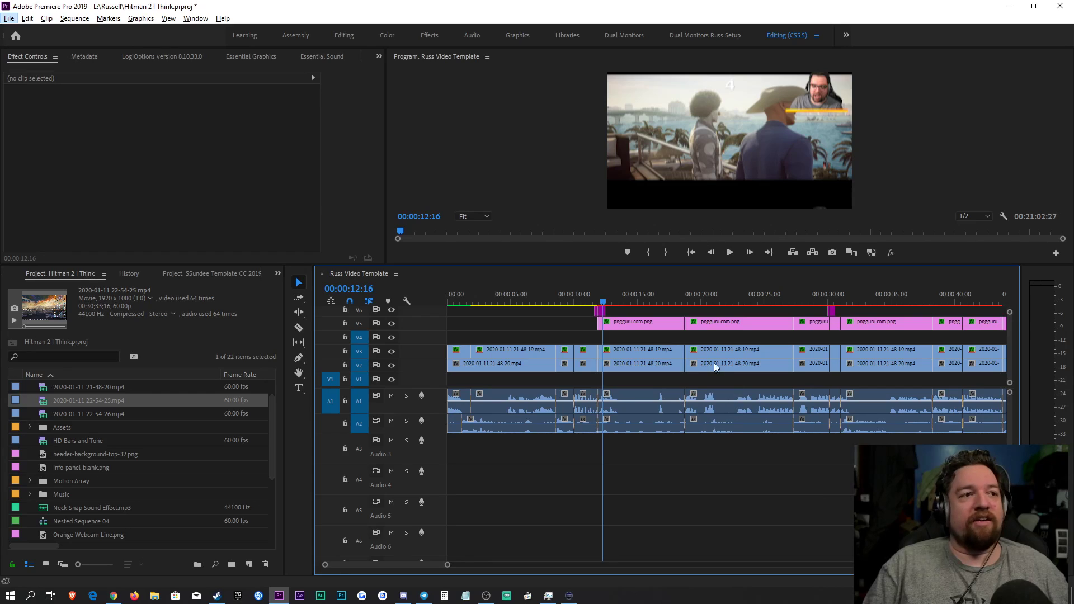
{"action": "left_click", "coordinate": [700, 384]}
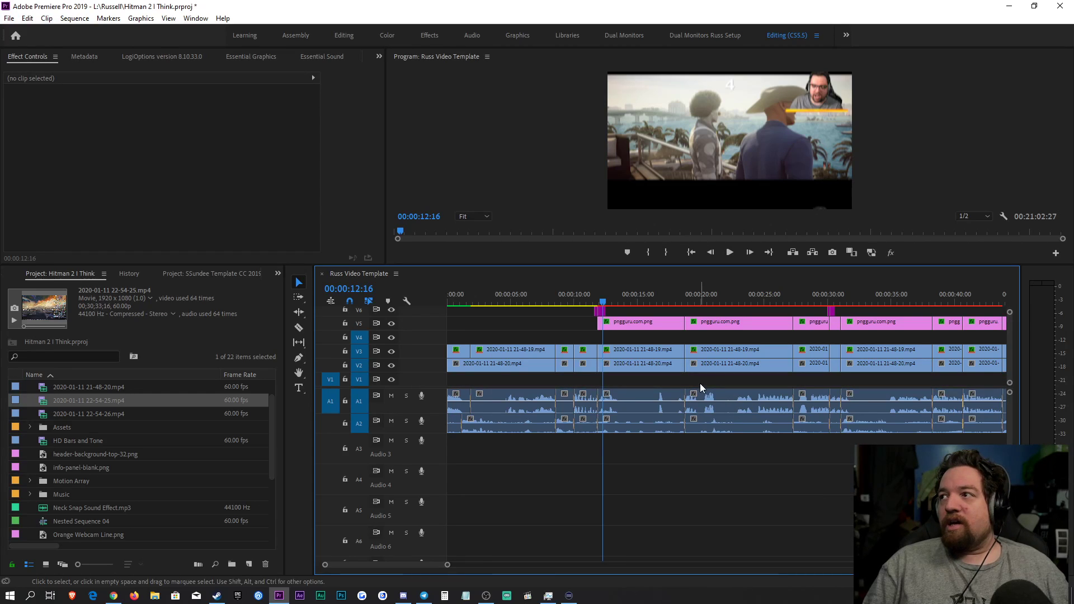
Step: Play on to 00:00:12:42, select the webcam clip on V3 there and reduce the timeline's height
{"action": "key", "text": "space"}
{"action": "key", "text": "space"}
{"action": "left_click", "coordinate": [638, 355]}
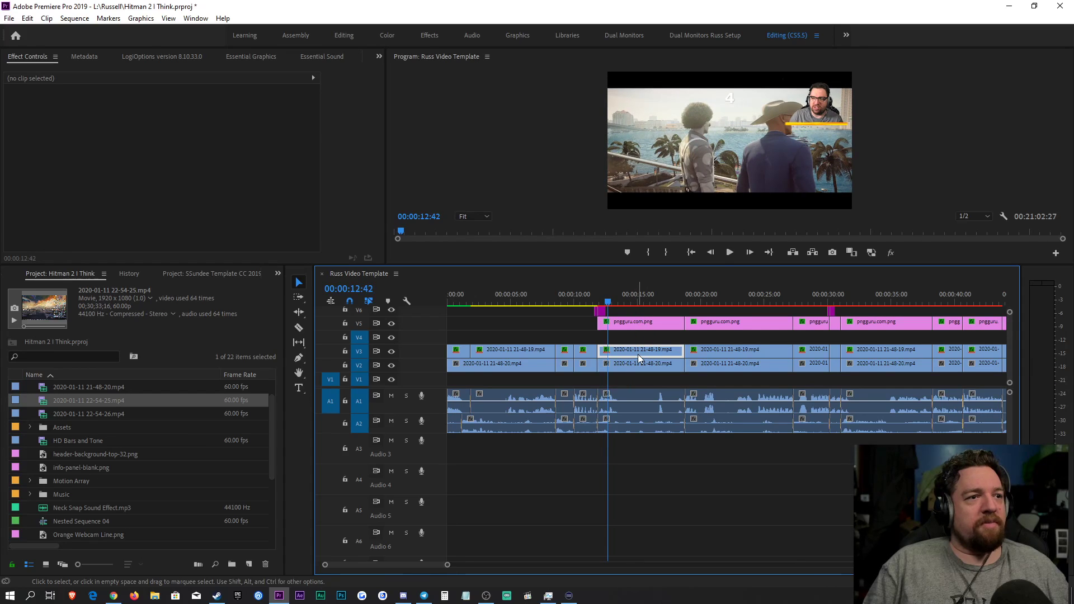
{"action": "left_click_drag", "start_coordinate": [661, 272], "coordinate": [660, 301]}
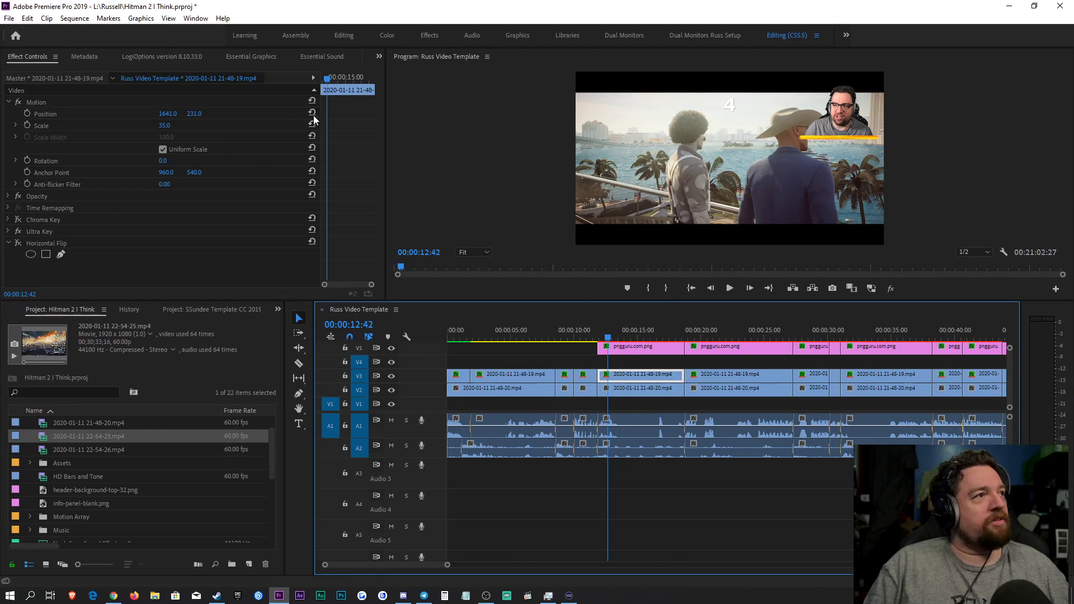
Step: Compare the webcam clip with its Motion effect on and off, and view the Colorista IV effect on its master clip
{"action": "left_click", "coordinate": [19, 102]}
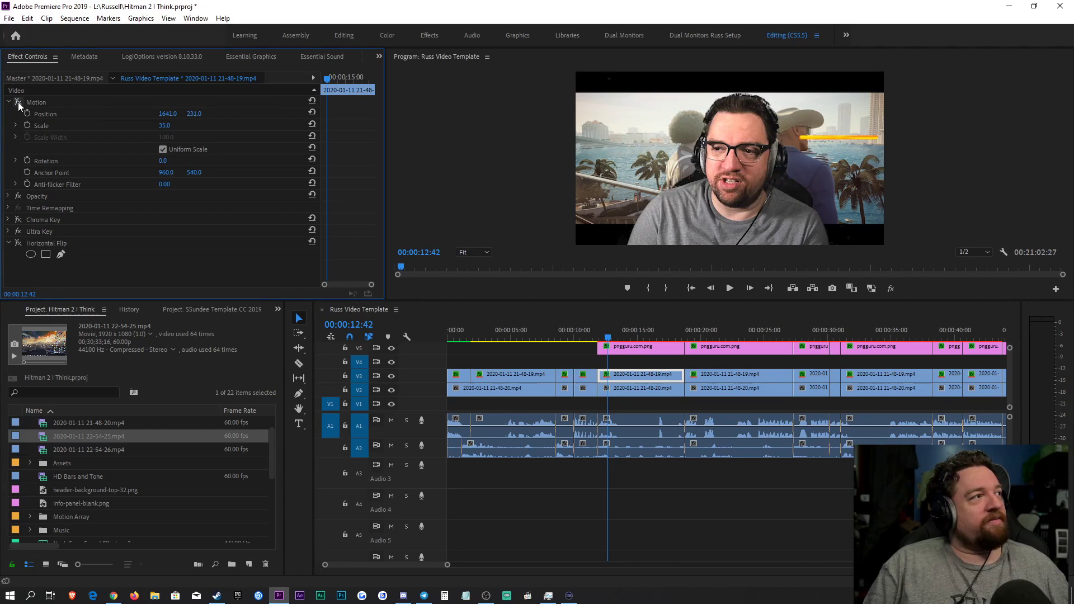
{"action": "left_click", "coordinate": [18, 102]}
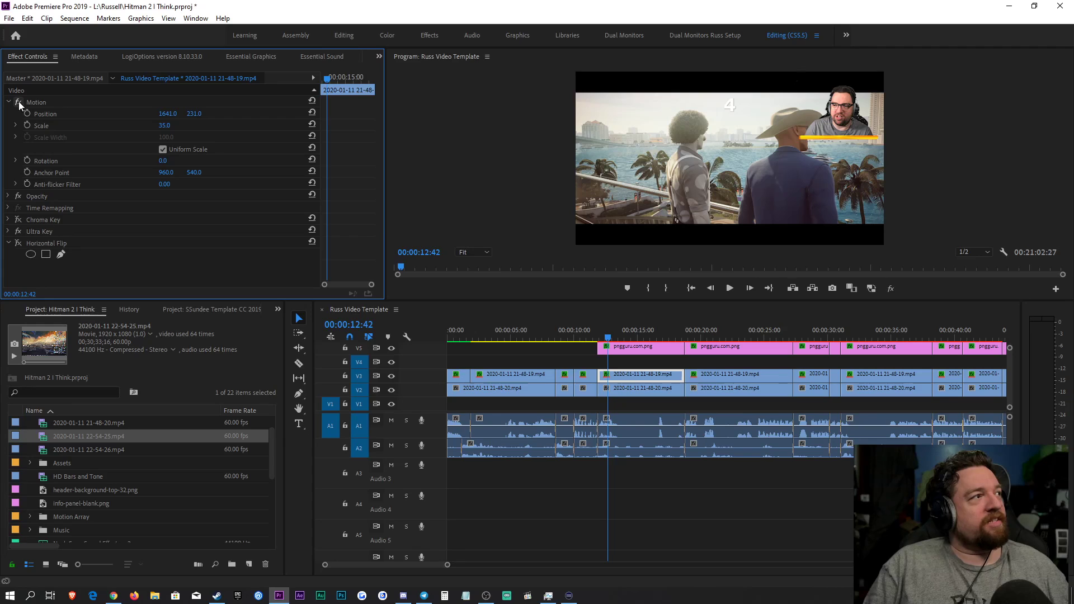
{"action": "left_click", "coordinate": [19, 102]}
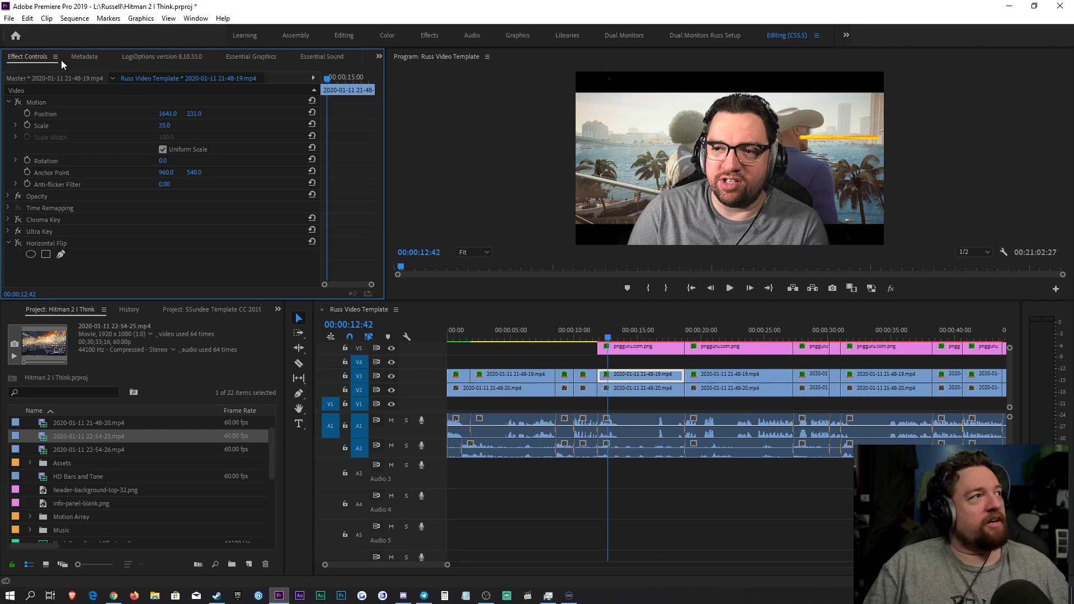
{"action": "left_click", "coordinate": [52, 77]}
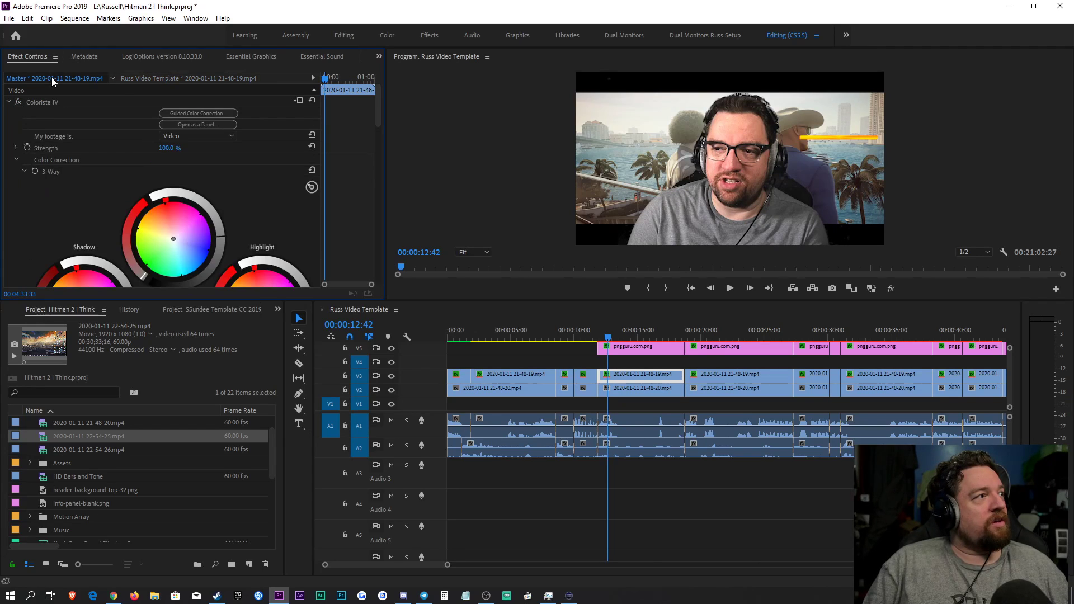
{"action": "left_click", "coordinate": [8, 102]}
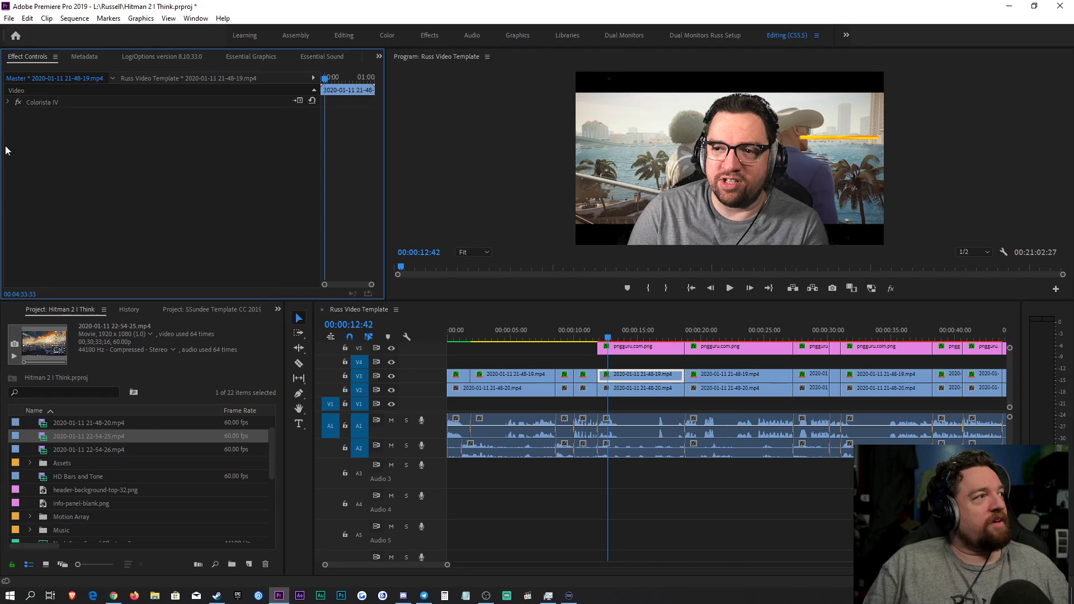
Step: Try the SSundee - Webcam Master Color (Apply BEFORE Ultra Key) preset on the webcam's master clip, undo it and deselect the clip
{"action": "left_click", "coordinate": [8, 313]}
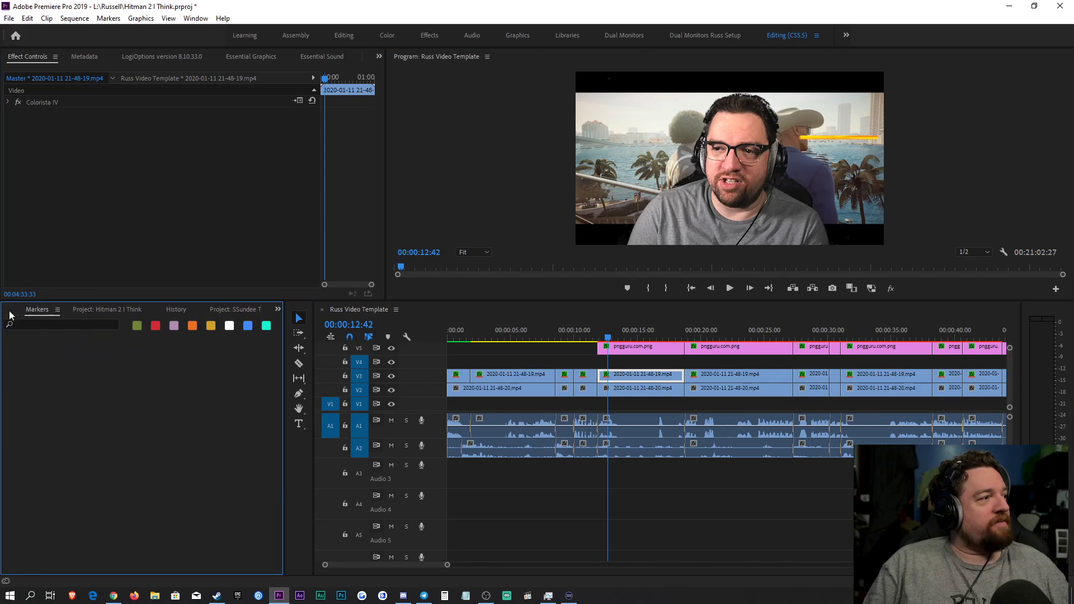
{"action": "left_click", "coordinate": [8, 313]}
{"action": "left_click", "coordinate": [13, 339]}
{"action": "scroll", "coordinate": [85, 461], "scroll_direction": "down", "scroll_amount": 5}
{"action": "scroll", "coordinate": [81, 476], "scroll_direction": "down", "scroll_amount": 1}
{"action": "left_click_drag", "start_coordinate": [109, 460], "coordinate": [218, 256]}
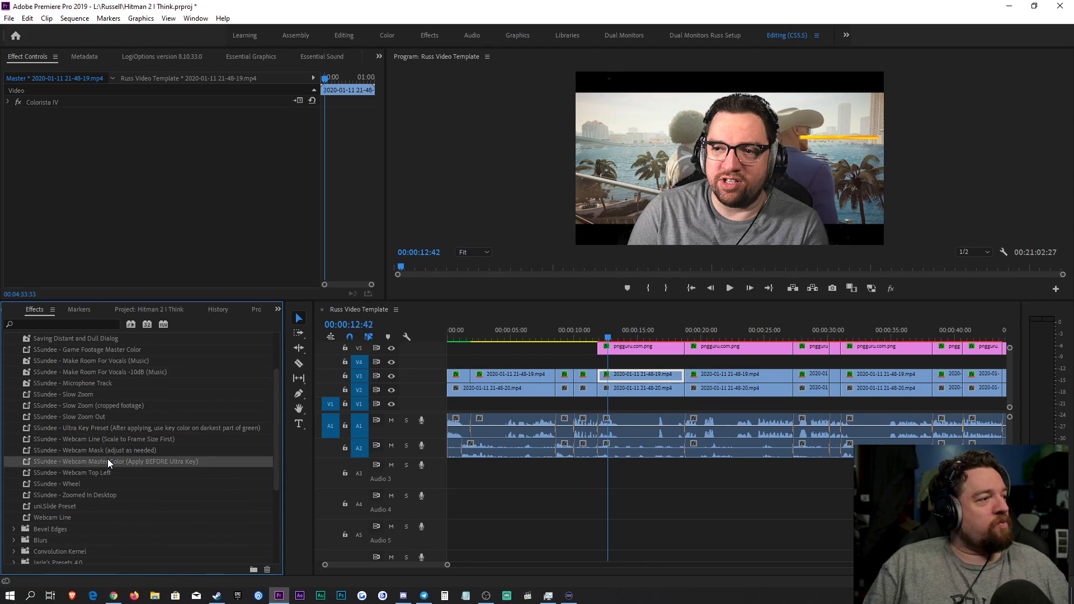
{"action": "left_click_drag", "start_coordinate": [99, 148], "coordinate": [99, 150]}
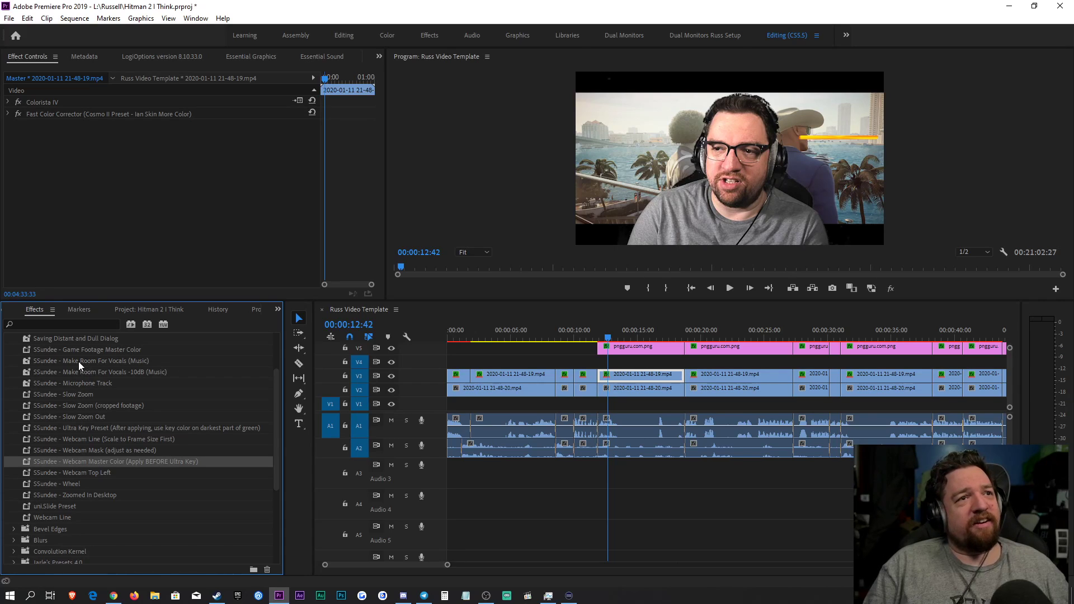
{"action": "key", "text": "ctrl+z"}
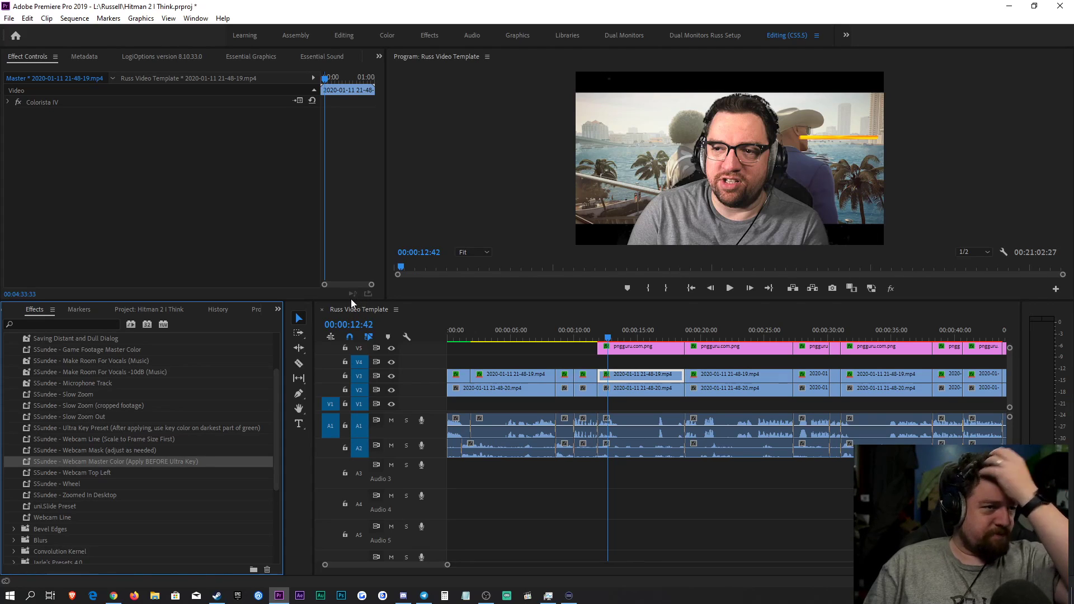
{"action": "left_click", "coordinate": [636, 483]}
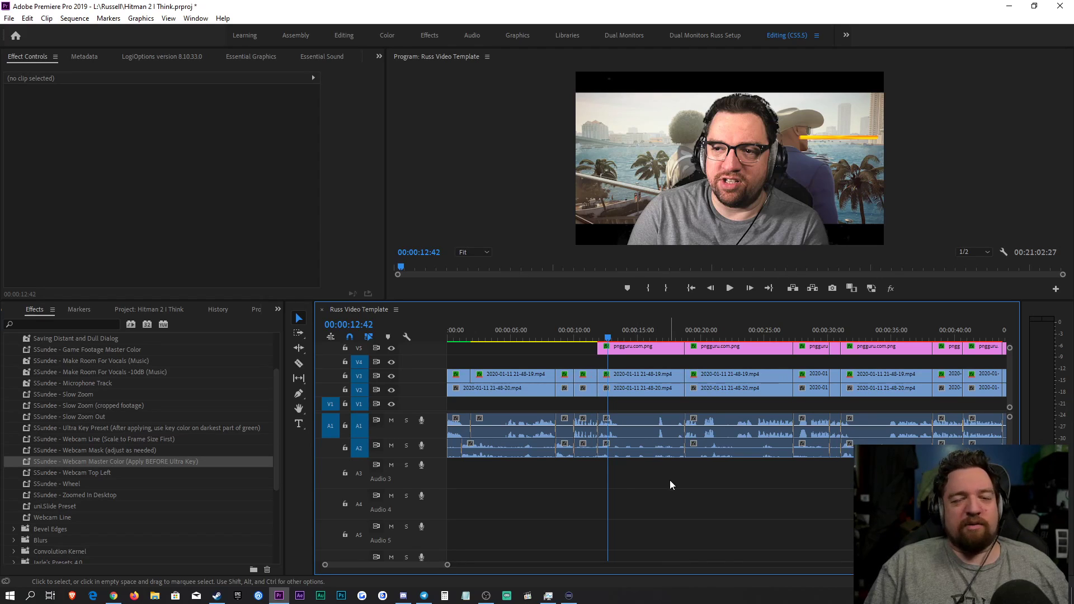
Step: Check the master clip effects of the gameplay clip on V2 and the webcam clip on V3 at the playhead
{"action": "left_click", "coordinate": [612, 393]}
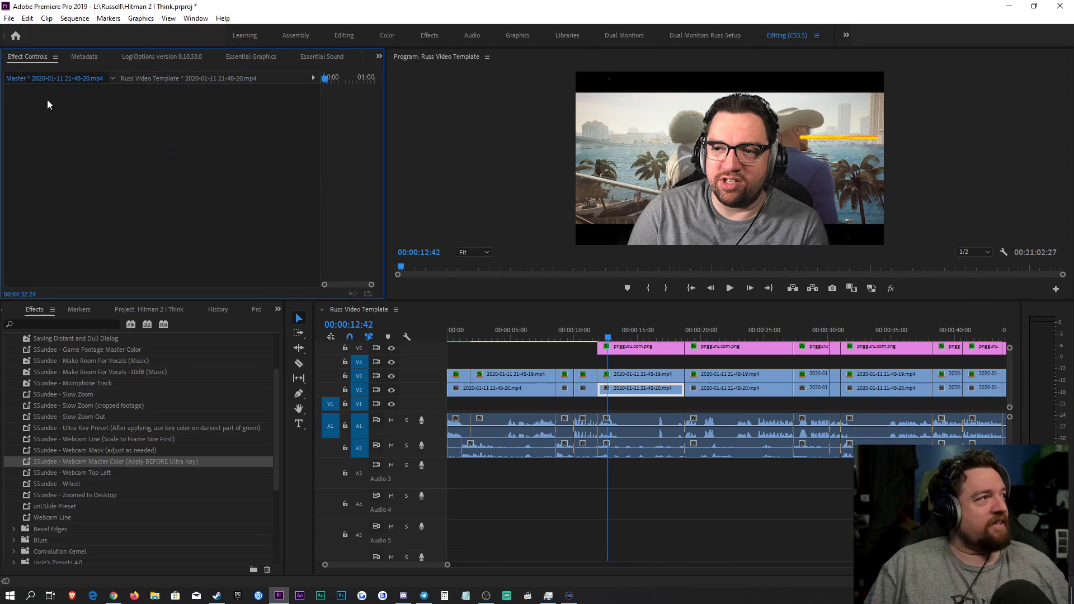
{"action": "left_click", "coordinate": [636, 380]}
{"action": "left_click", "coordinate": [50, 79]}
{"action": "left_click", "coordinate": [626, 375]}
{"action": "left_click", "coordinate": [699, 474]}
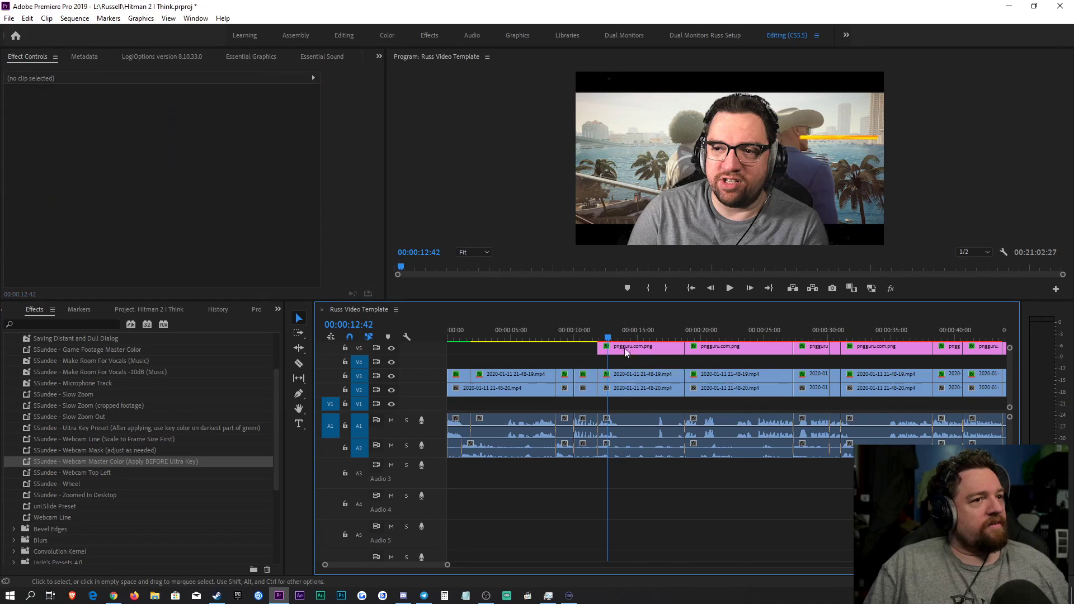
Step: Return the playhead to 00:00:12:00, select the webcam clip on V3, restore its Motion effect and start playback
{"action": "left_click", "coordinate": [599, 333]}
{"action": "left_click", "coordinate": [641, 376]}
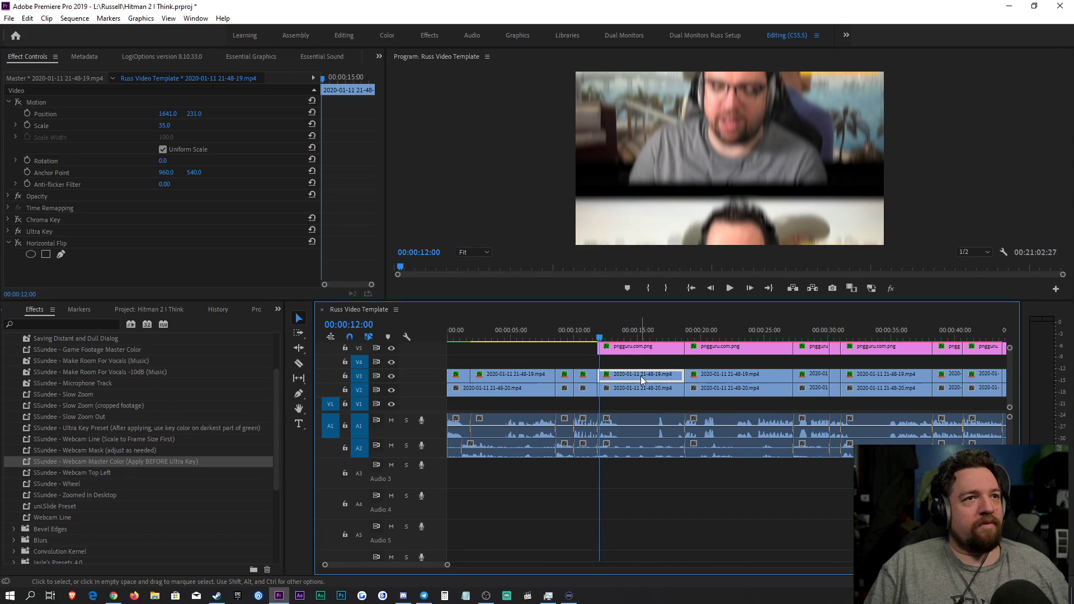
{"action": "key", "text": "space"}
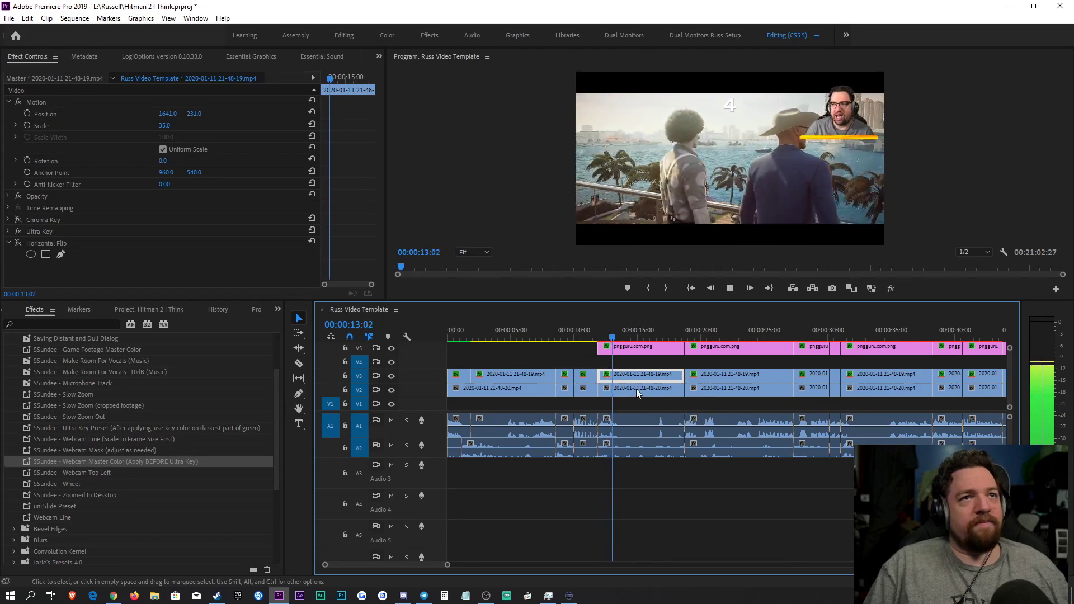
Step: Stop playback, deselect the clip and search the project items for "1960s"
{"action": "left_click", "coordinate": [687, 525]}
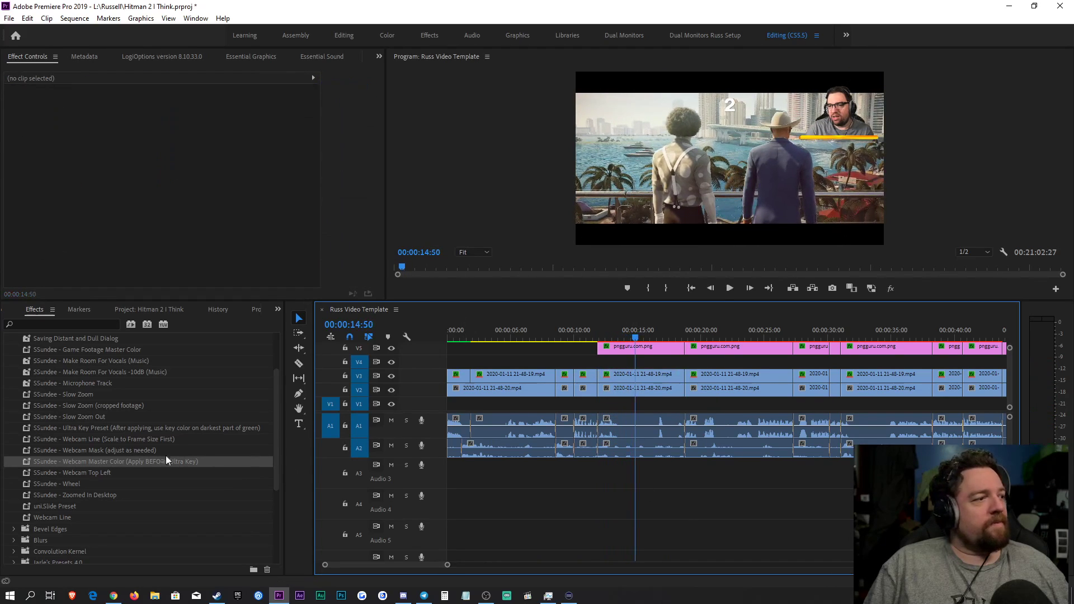
{"action": "left_click", "coordinate": [140, 310]}
{"action": "left_click", "coordinate": [69, 389]}
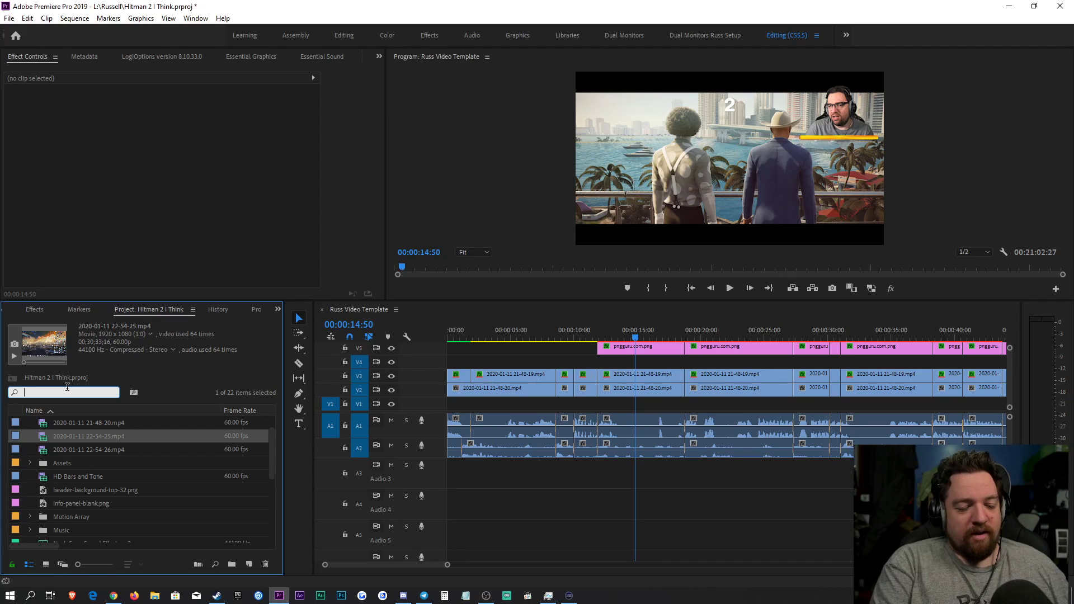
{"action": "type", "text": "1960s"}
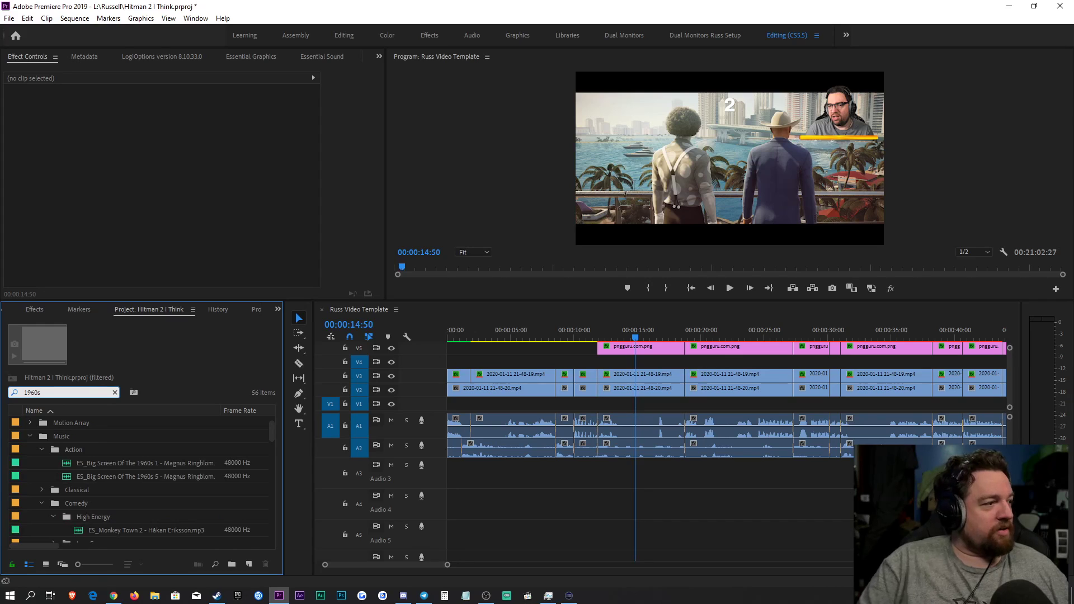
Step: Open the Action music track "ES_Big Screen Of The 1960s 1" as the source and preview its opening seconds
{"action": "double_click", "coordinate": [146, 464]}
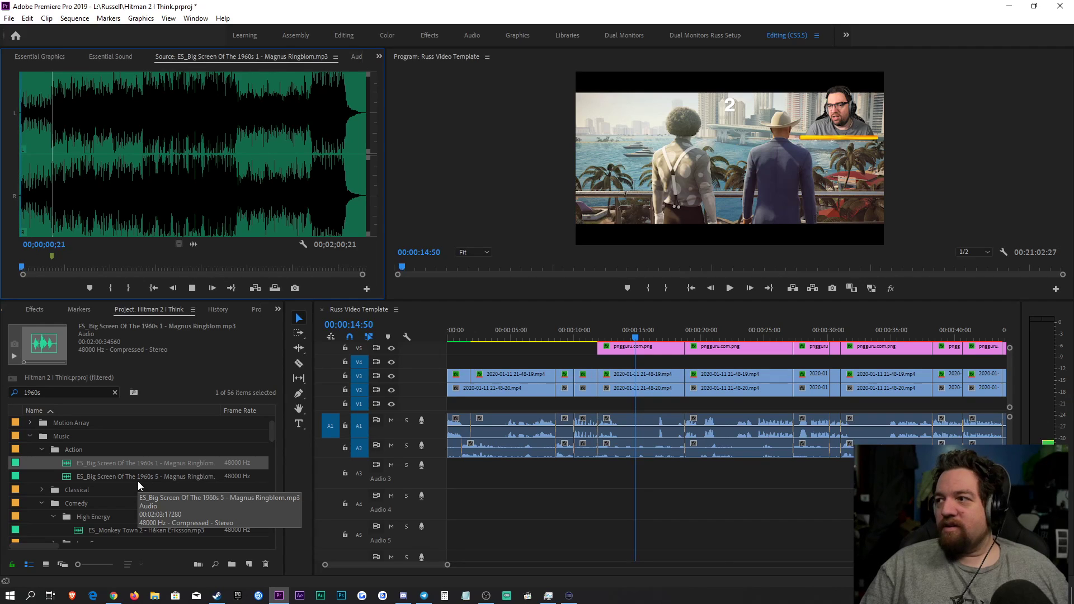
{"action": "key", "text": "space"}
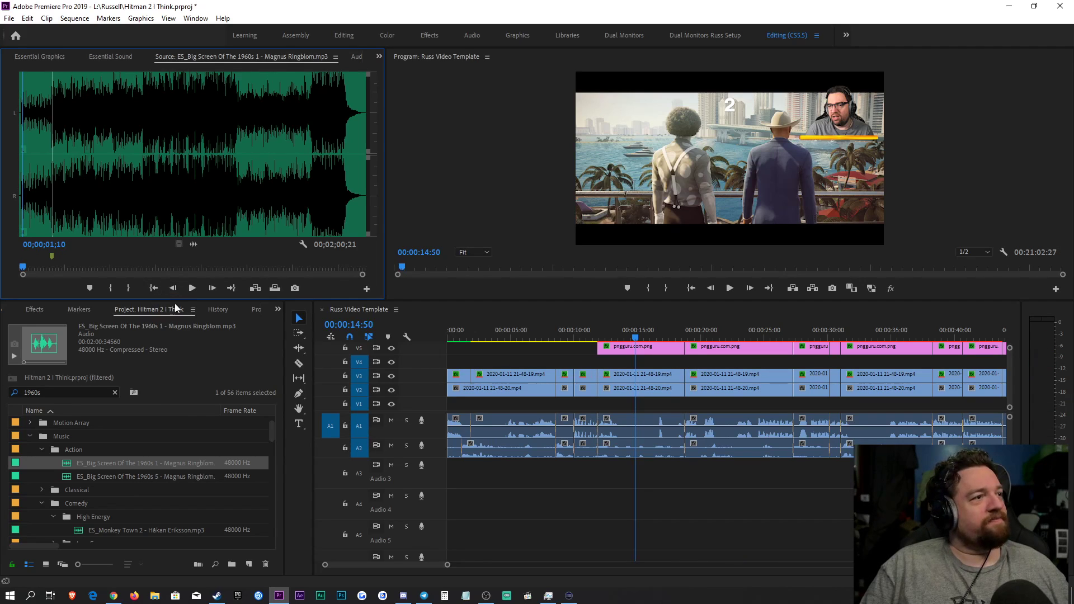
{"action": "key", "text": "space"}
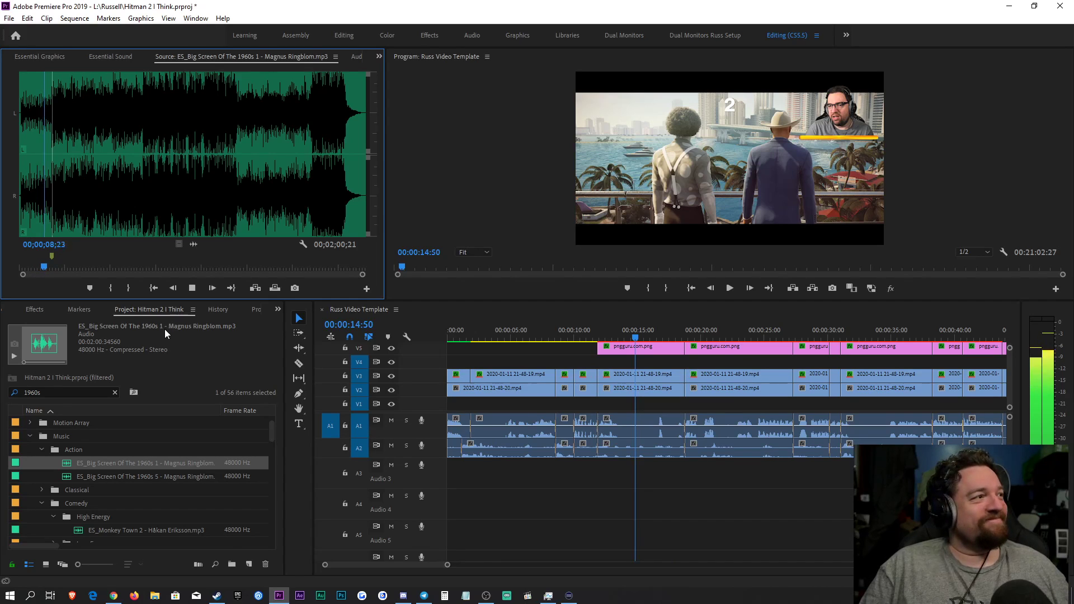
{"action": "key", "text": "space"}
Step: Place the whole music track on A3 just before the first pngguru.com.png clip and enlarge the A3 track
{"action": "left_click_drag", "start_coordinate": [194, 244], "coordinate": [594, 472]}
{"action": "double_click", "coordinate": [388, 472]}
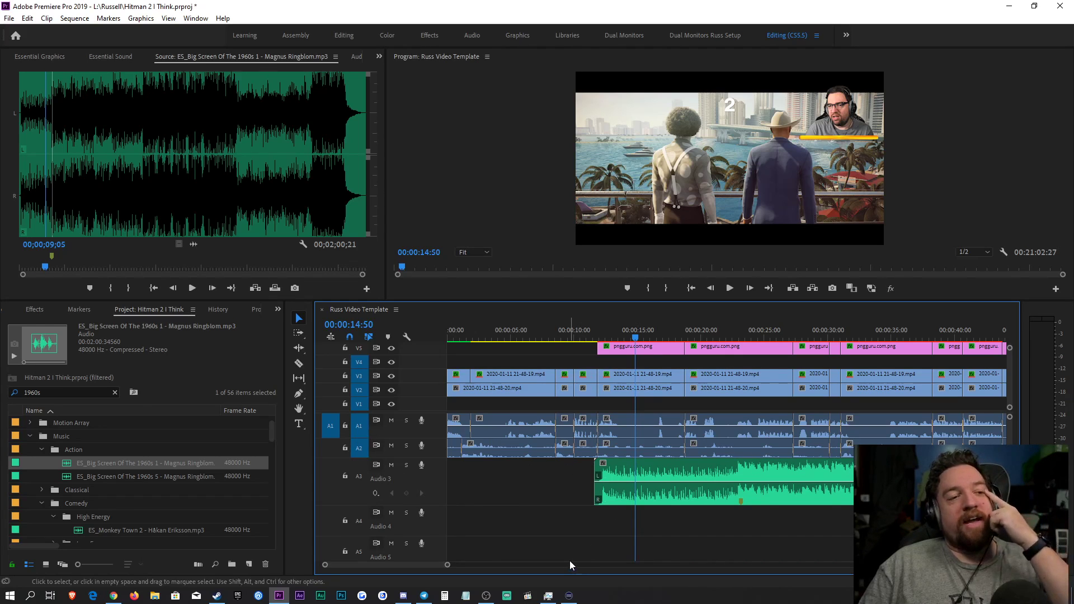
{"action": "left_click", "coordinate": [733, 492]}
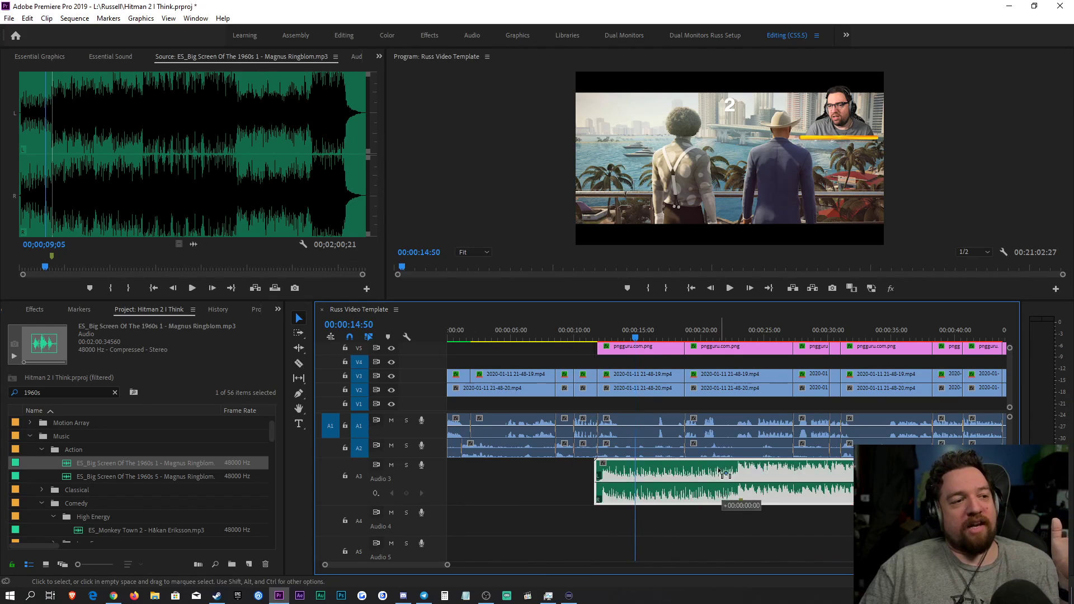
Step: Move the music clip on A3 to start at the 00:00:11:53 cut and play back that section
{"action": "left_click", "coordinate": [590, 331]}
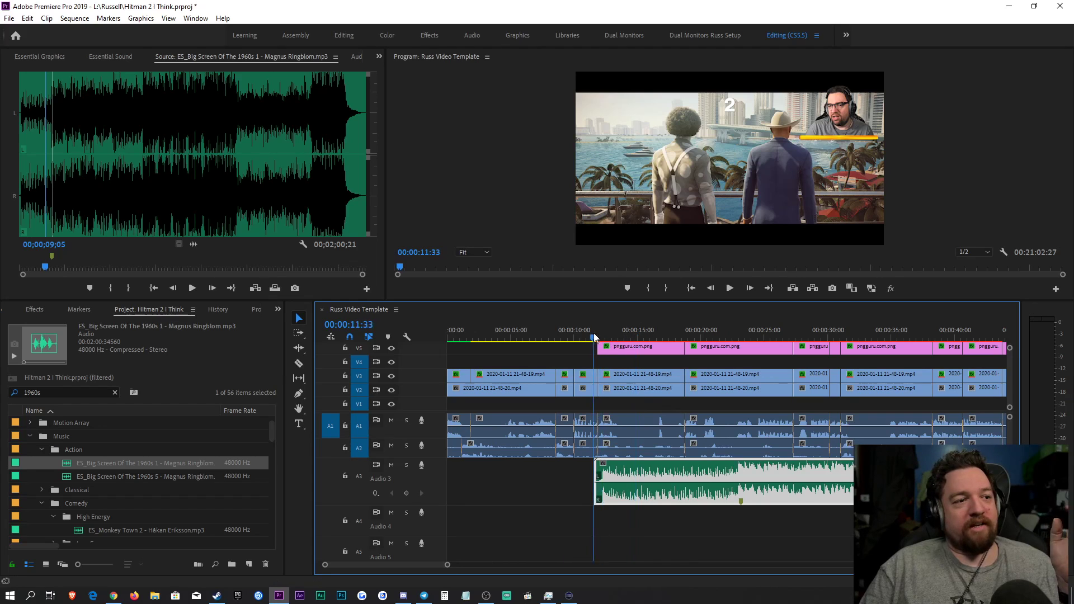
{"action": "left_click_drag", "start_coordinate": [449, 566], "coordinate": [399, 566]}
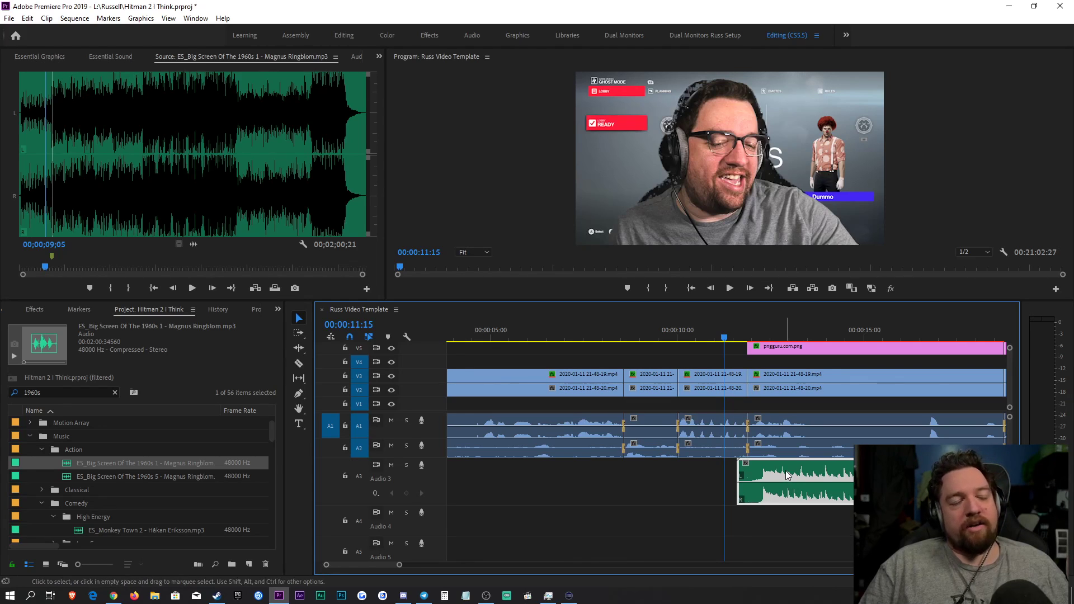
{"action": "left_click", "coordinate": [767, 498]}
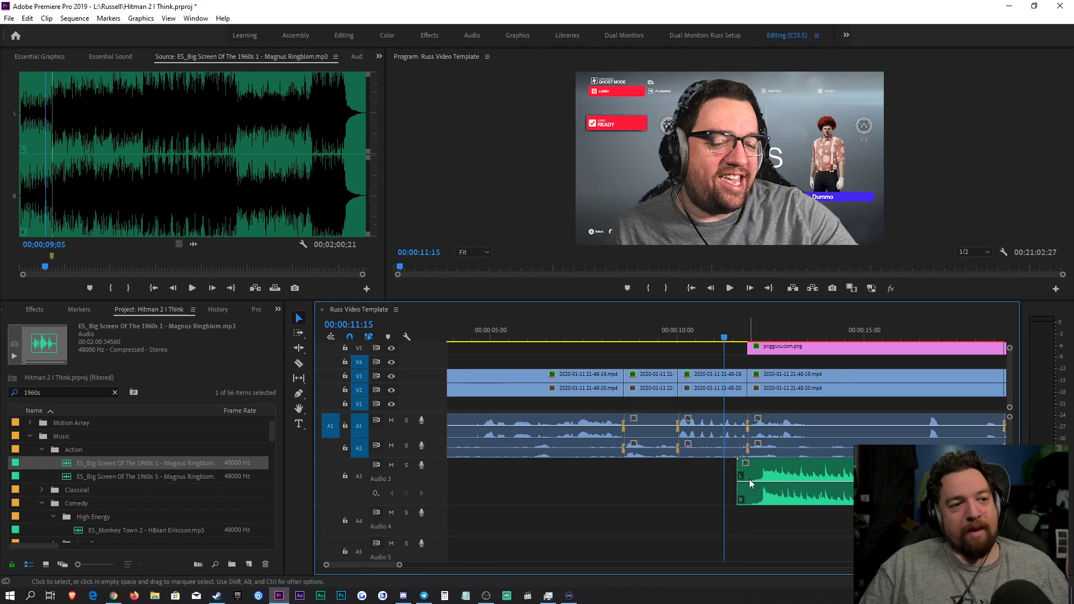
{"action": "key", "text": "Down"}
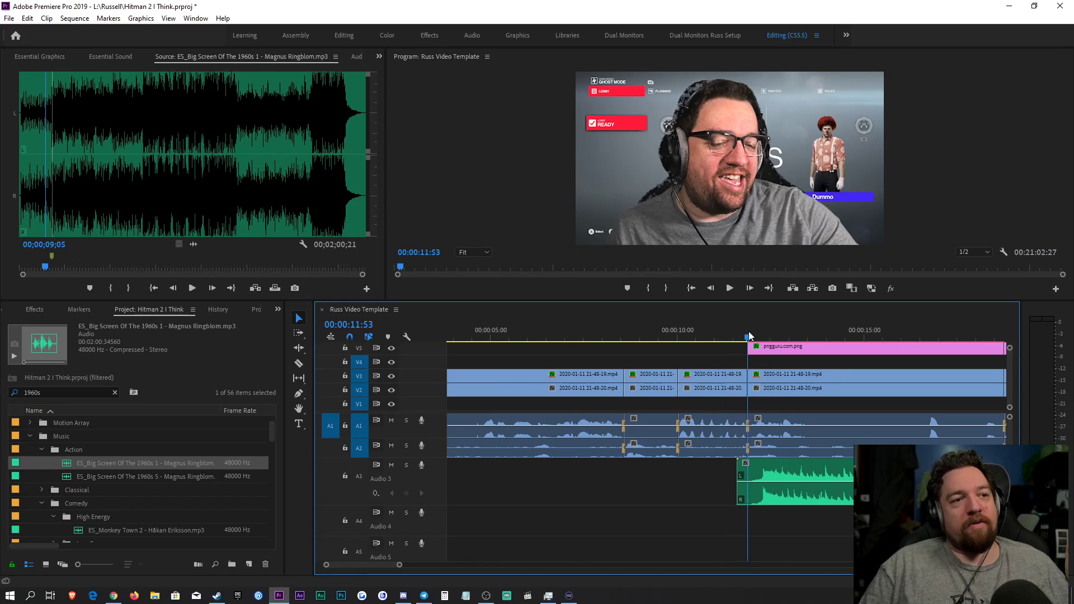
{"action": "left_click_drag", "start_coordinate": [769, 474], "coordinate": [782, 475]}
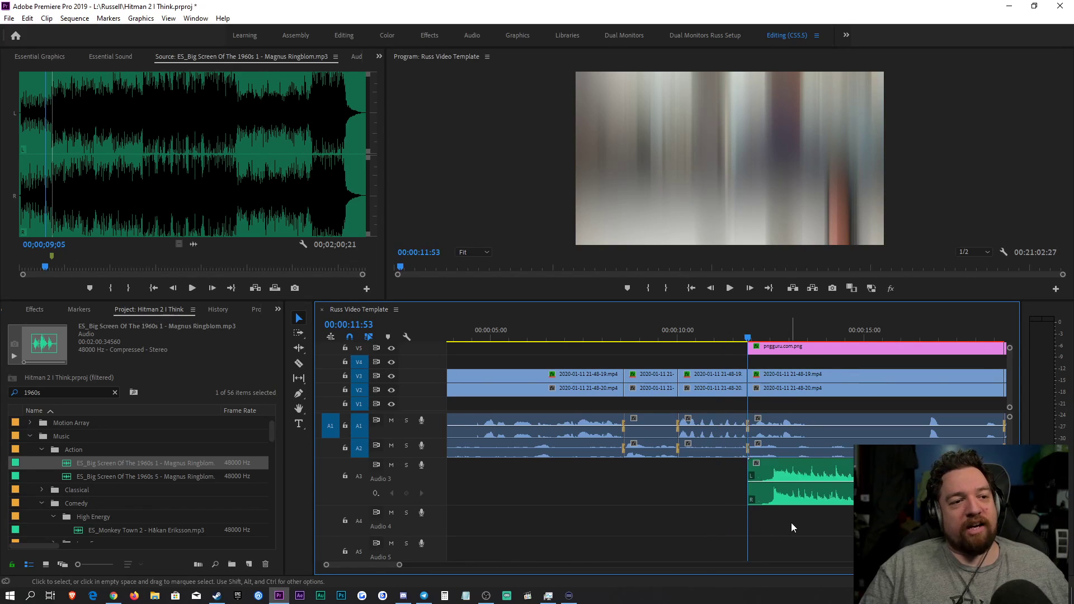
{"action": "key", "text": "space"}
{"action": "key", "text": "space"}
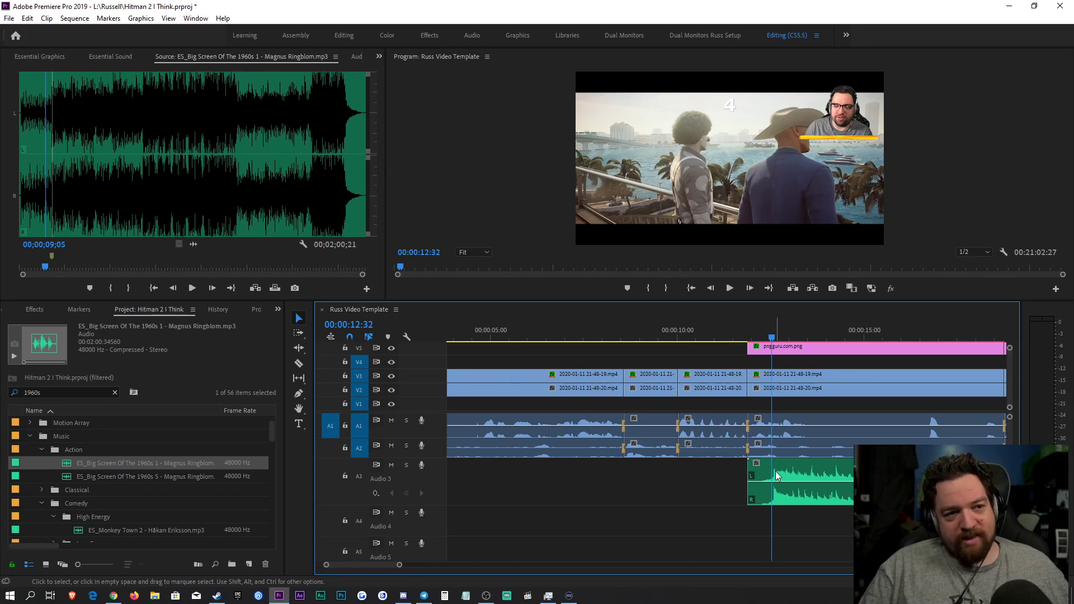
Step: Shift the music clip on A3 earlier so its first loud hit lines up with the cut at 00:00:11:53
{"action": "left_click_drag", "start_coordinate": [802, 477], "coordinate": [779, 478]}
{"action": "left_click", "coordinate": [740, 335]}
{"action": "left_click_drag", "start_coordinate": [400, 564], "coordinate": [352, 565]}
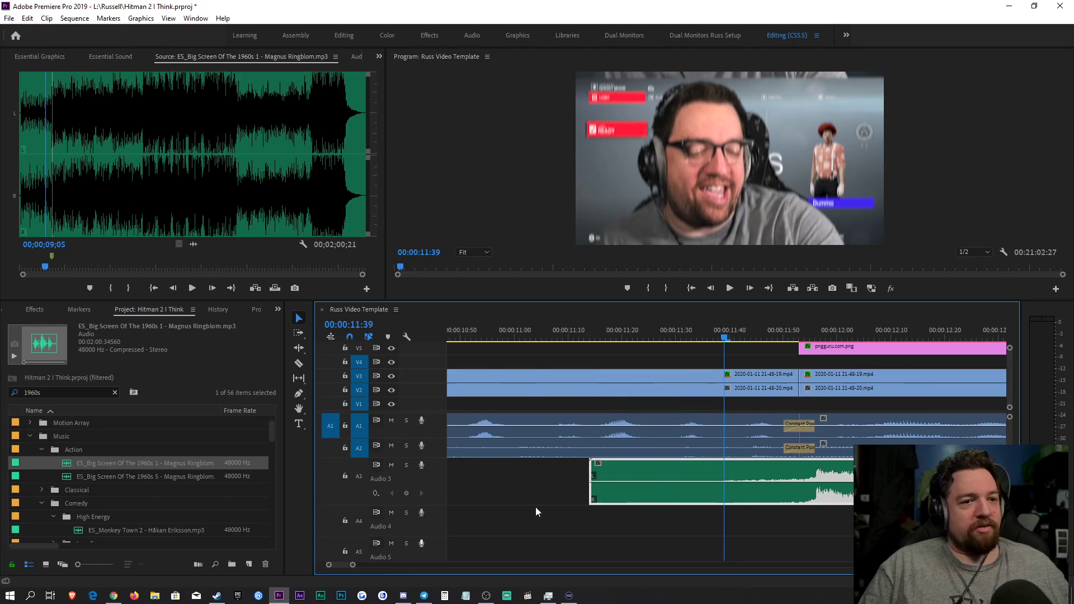
{"action": "left_click_drag", "start_coordinate": [843, 474], "coordinate": [835, 473]}
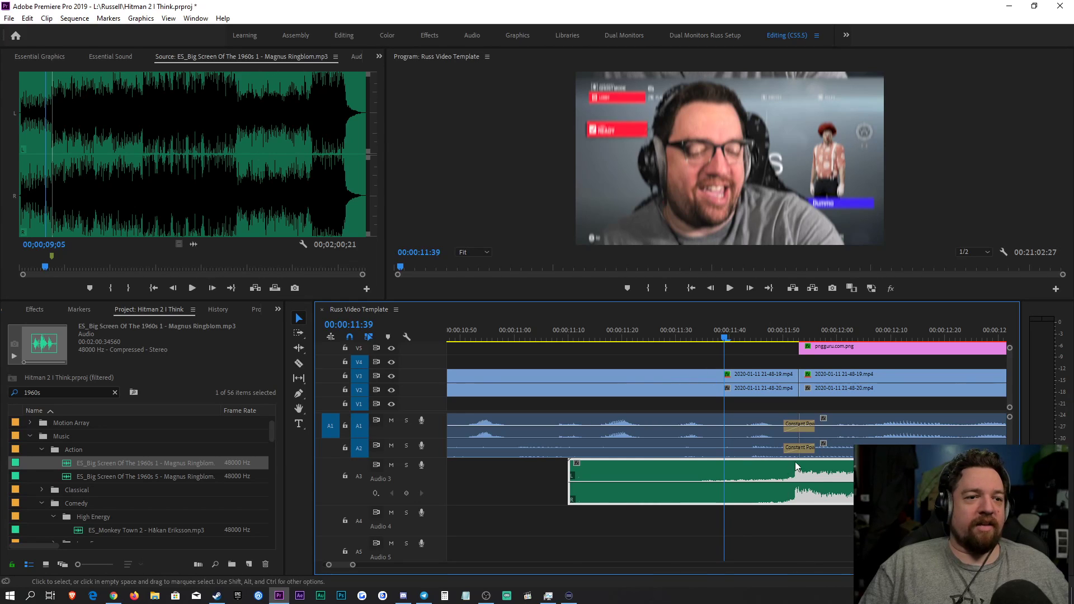
{"action": "key", "text": "ctrl+z"}
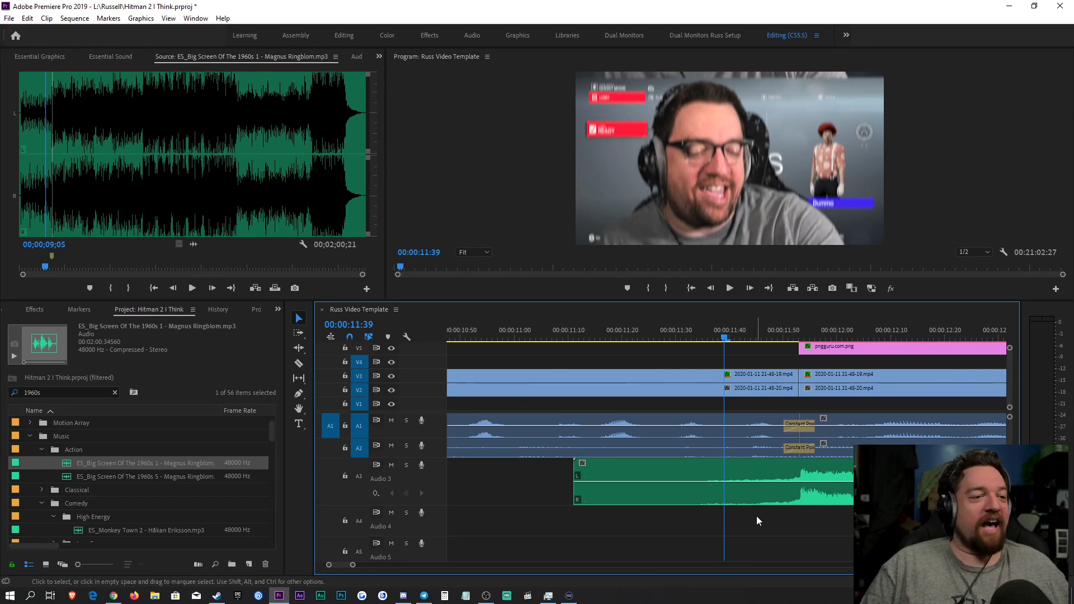
Step: Assign the Music audio type to the A3 clip and apply the Balanced Background Music -15dB preset
{"action": "left_click_drag", "start_coordinate": [354, 566], "coordinate": [601, 565]}
{"action": "left_click", "coordinate": [656, 467]}
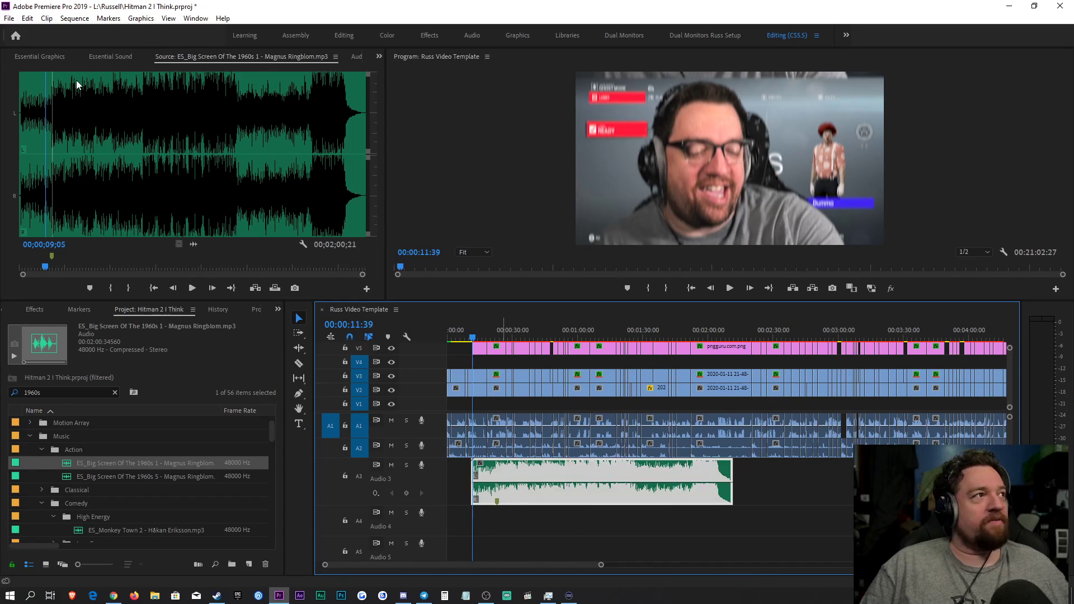
{"action": "left_click", "coordinate": [112, 57]}
{"action": "left_click", "coordinate": [201, 180]}
{"action": "left_click", "coordinate": [160, 111]}
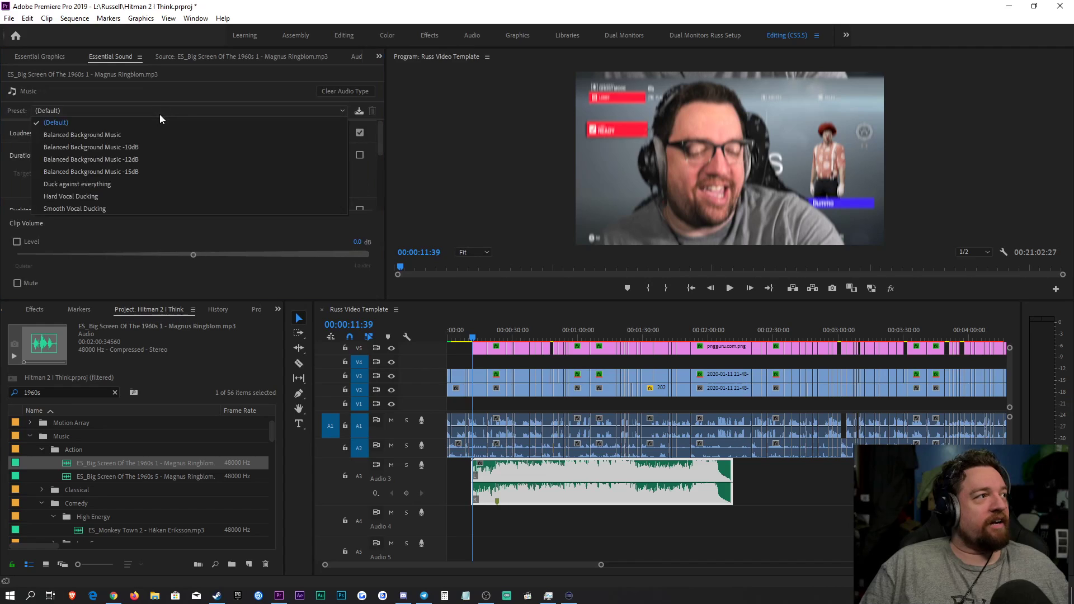
{"action": "left_click", "coordinate": [147, 171]}
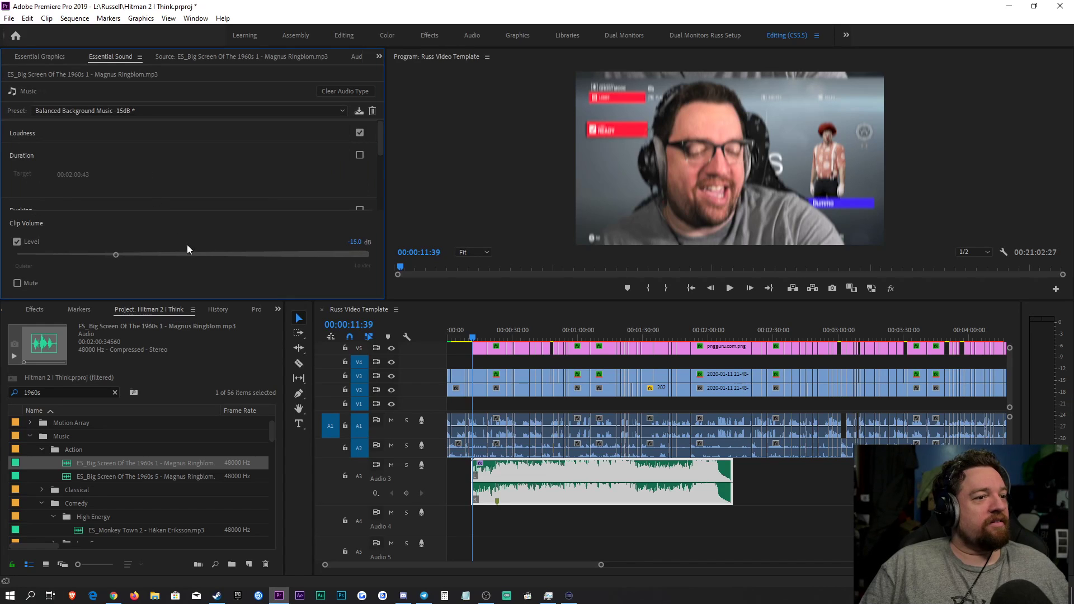
Step: Apply the SSundee - Make Room For Vocals -10dB (Music) effect preset to the music clip on A3
{"action": "left_click", "coordinate": [568, 527]}
{"action": "left_click", "coordinate": [31, 310]}
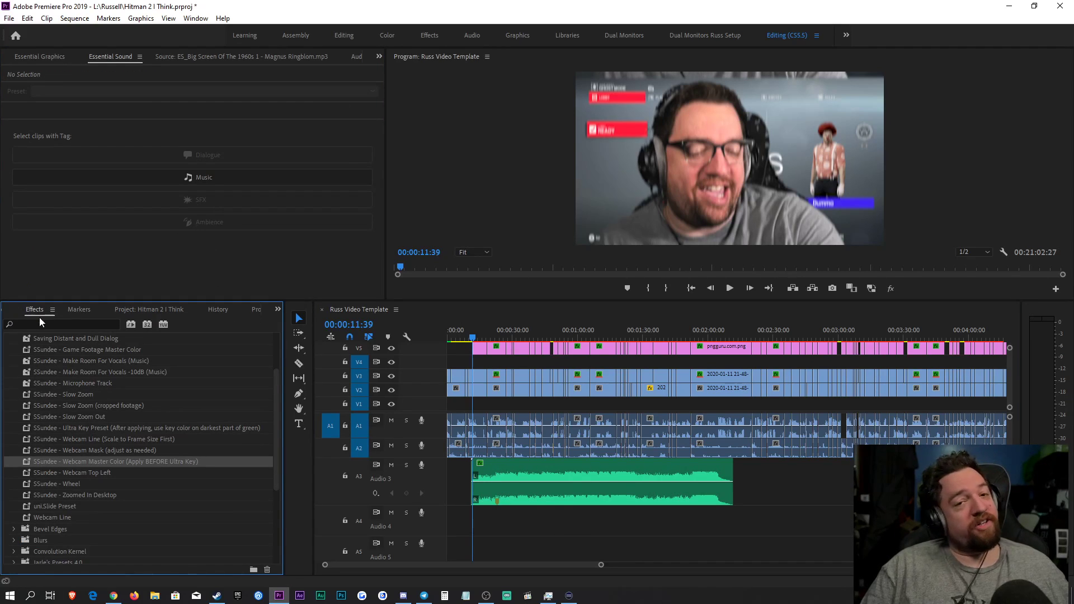
{"action": "left_click_drag", "start_coordinate": [130, 369], "coordinate": [668, 492]}
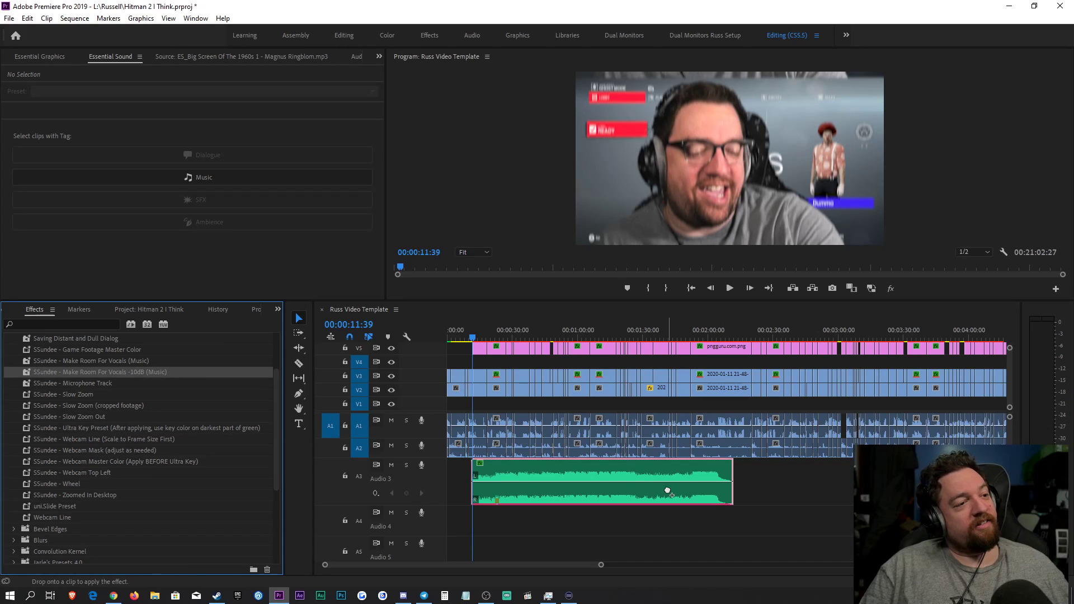
{"action": "left_click", "coordinate": [819, 515]}
Step: Try the Balanced Background Music preset on the A3 music clip and restore Balanced Background Music -15dB
{"action": "left_click", "coordinate": [561, 495]}
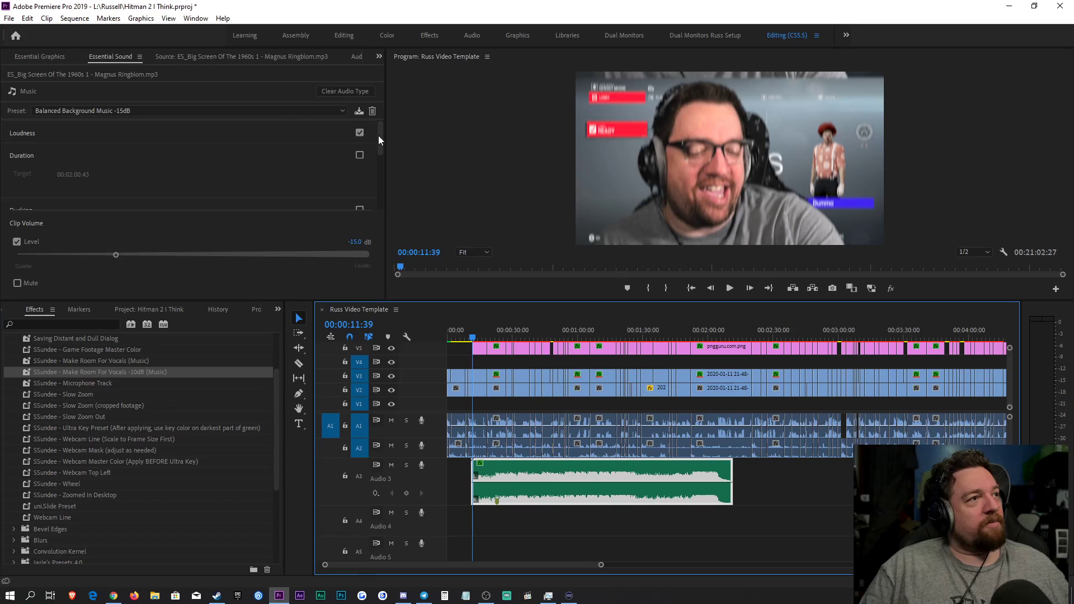
{"action": "left_click", "coordinate": [200, 113]}
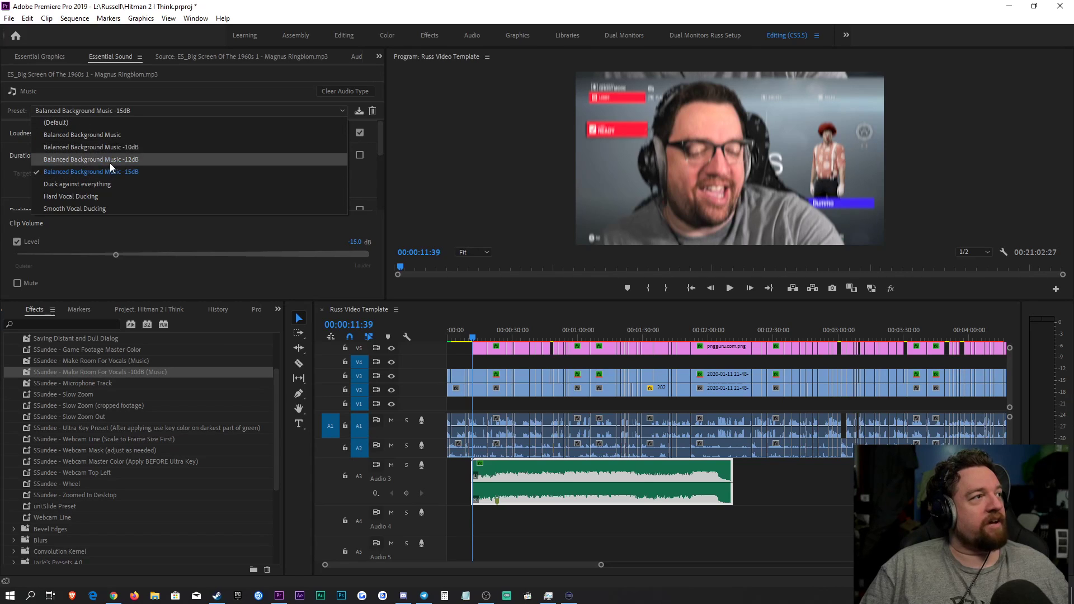
{"action": "left_click", "coordinate": [112, 137]}
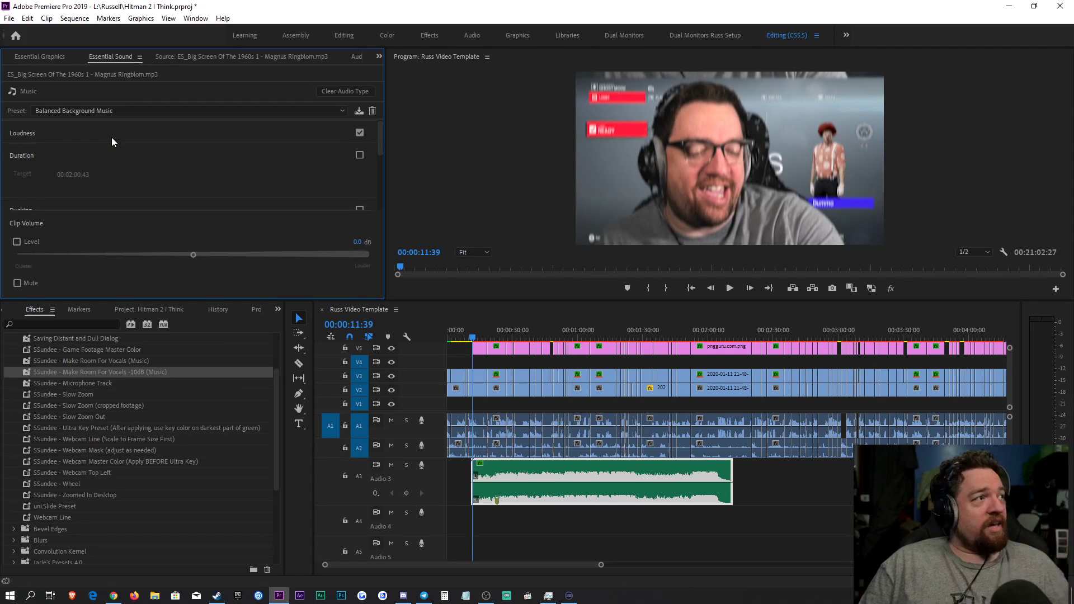
{"action": "left_click", "coordinate": [133, 110]}
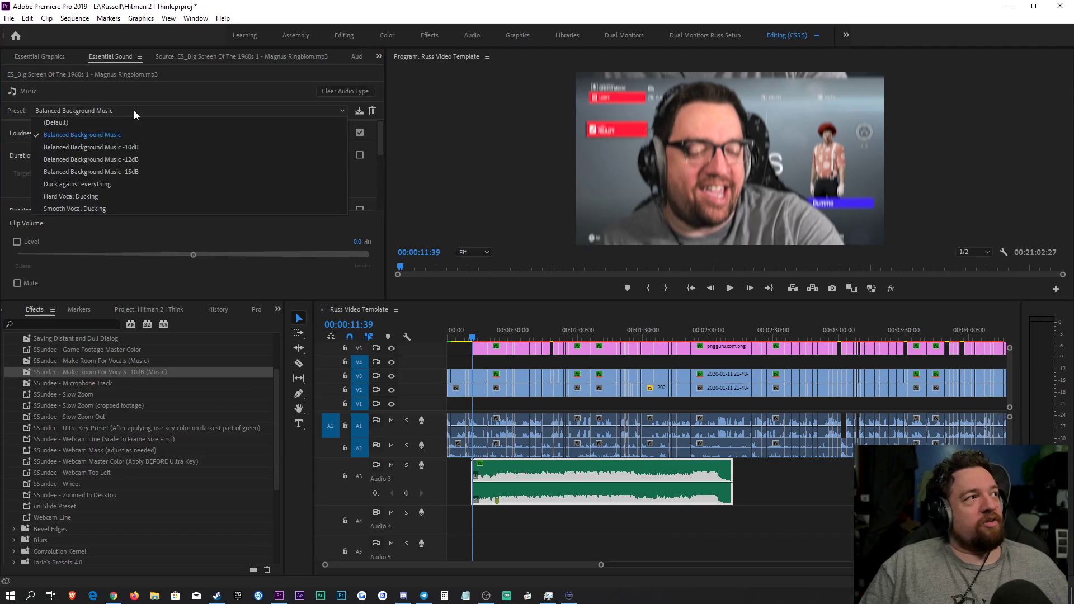
{"action": "left_click", "coordinate": [131, 172]}
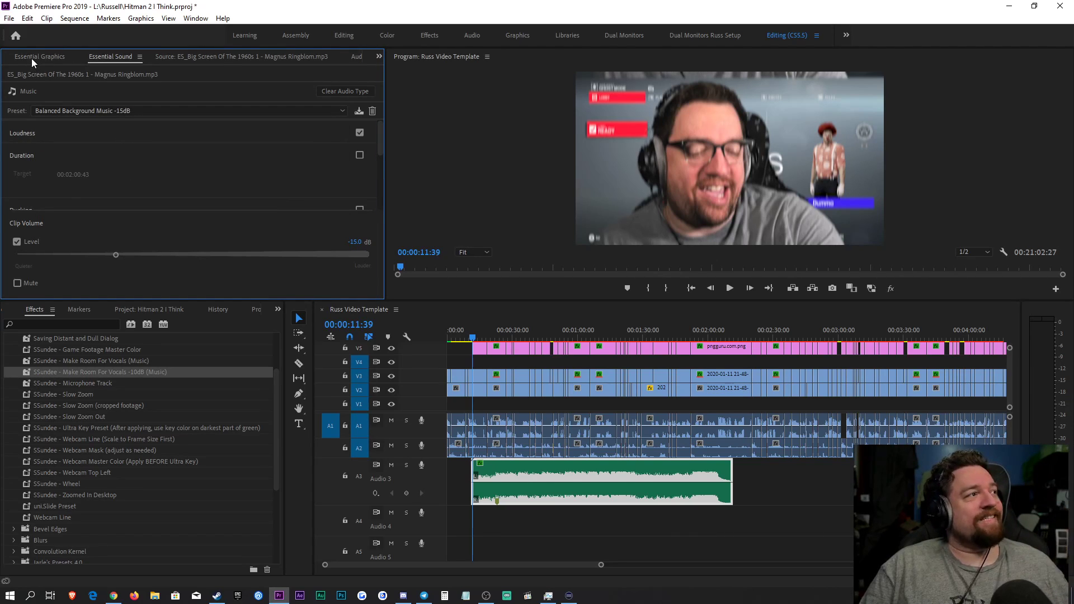
Step: Examine the audio effects on the A3 music clip, including the Hard Limiter's custom settings, and close its editor
{"action": "scroll", "coordinate": [31, 59], "scroll_direction": "up", "scroll_amount": 3}
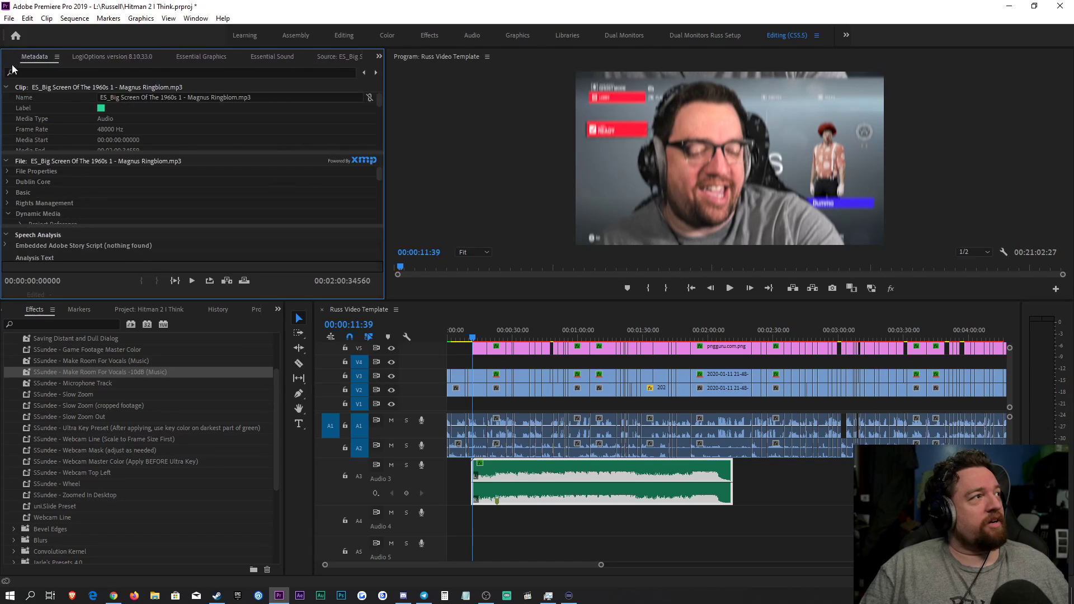
{"action": "scroll", "coordinate": [11, 64], "scroll_direction": "up", "scroll_amount": 1}
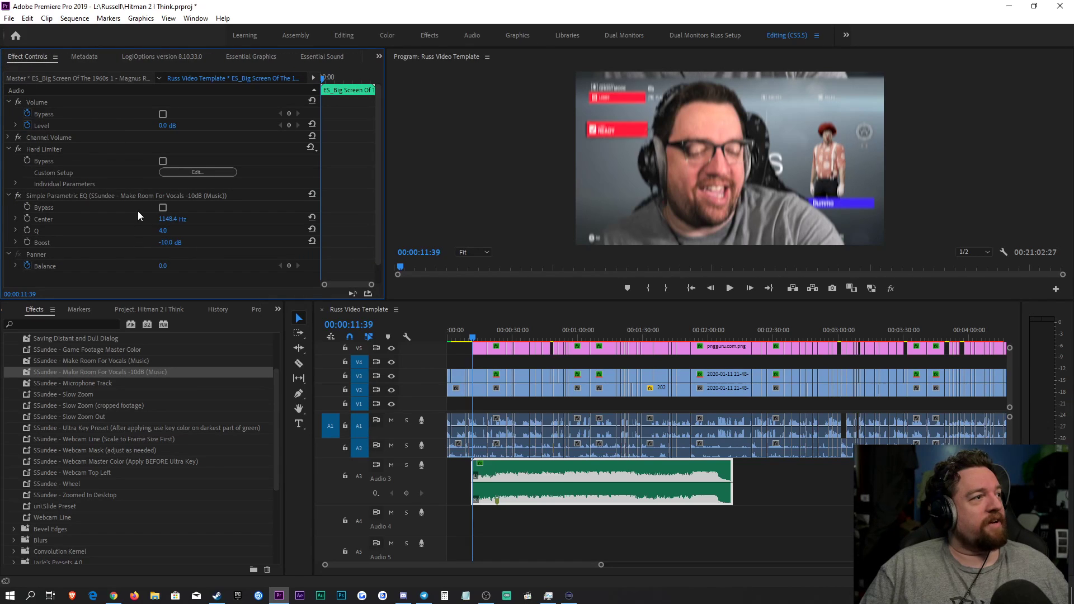
{"action": "scroll", "coordinate": [134, 218], "scroll_direction": "down", "scroll_amount": 1}
{"action": "left_click", "coordinate": [182, 151]}
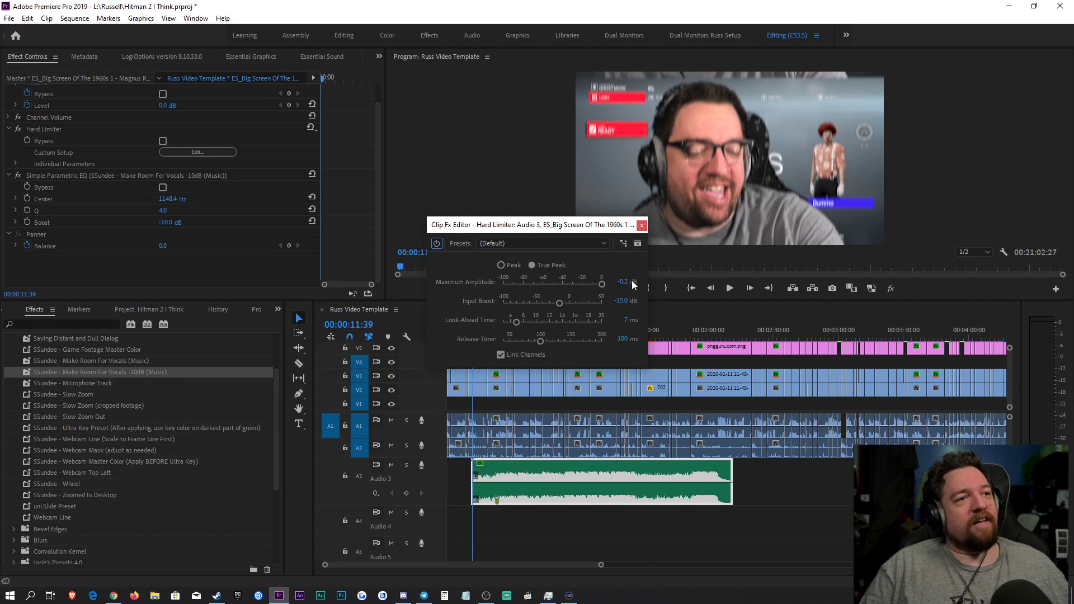
{"action": "left_click", "coordinate": [642, 225]}
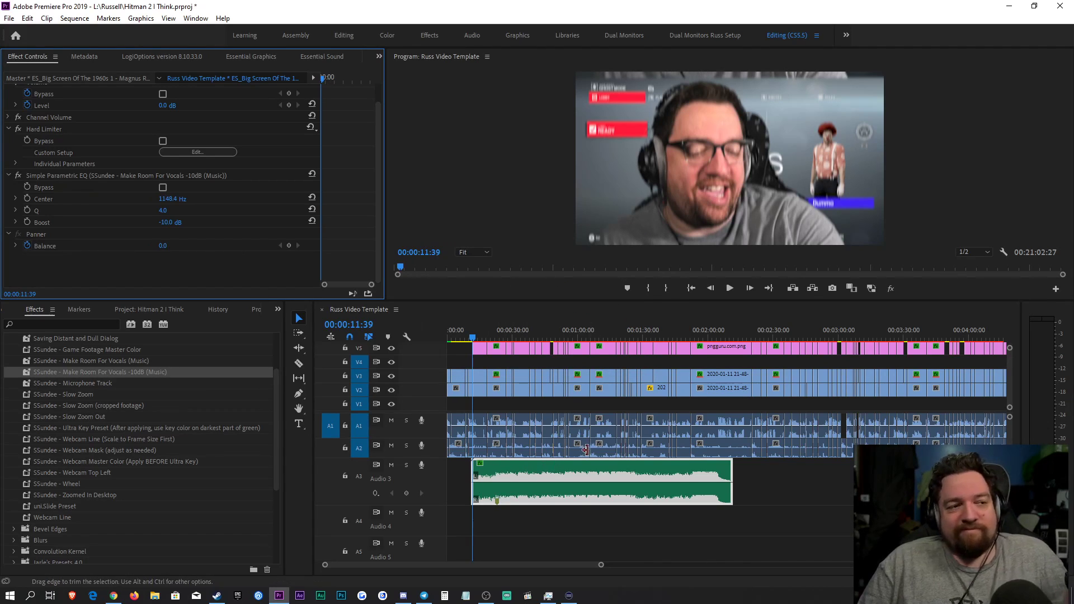
Step: Set the Center frequency of the music clip's Simple Parametric EQ to 1250 Hz
{"action": "left_click", "coordinate": [575, 526]}
{"action": "left_click", "coordinate": [553, 498]}
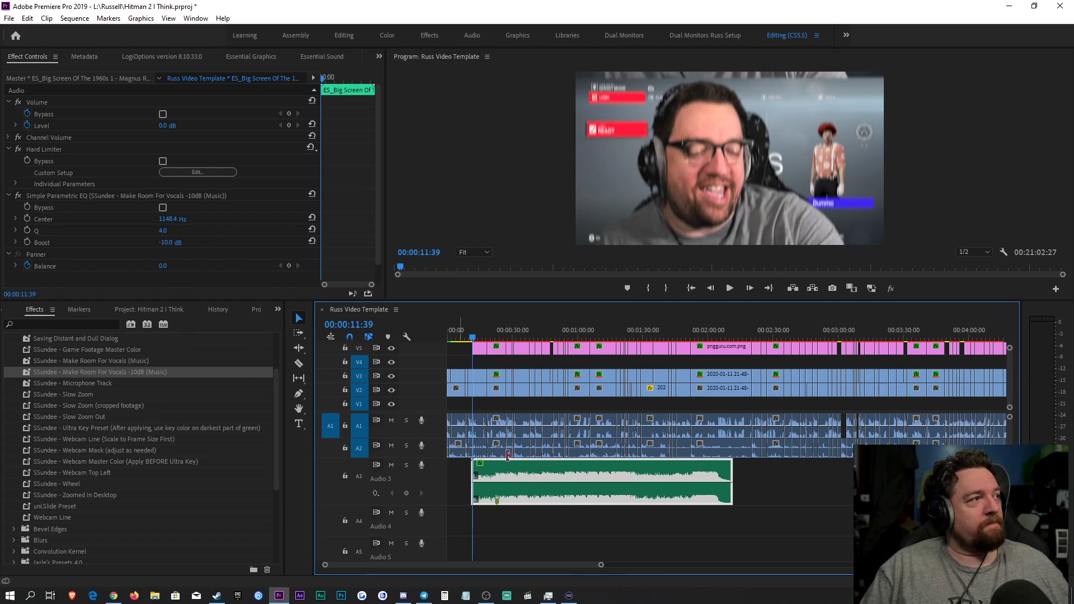
{"action": "left_click", "coordinate": [96, 196]}
{"action": "scroll", "coordinate": [83, 382], "scroll_direction": "up", "scroll_amount": 2}
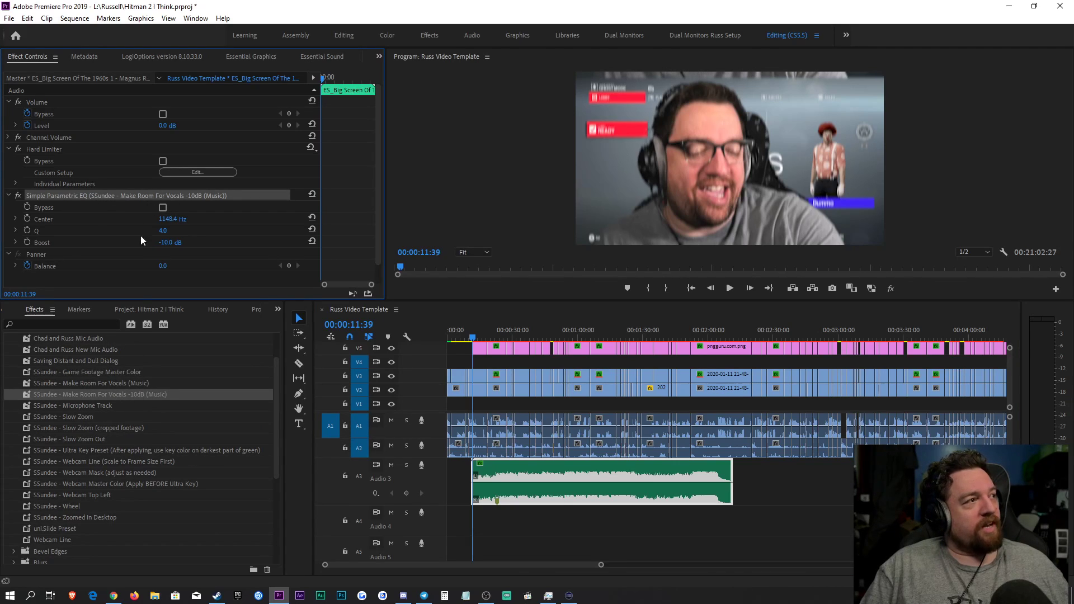
{"action": "left_click", "coordinate": [92, 223]}
{"action": "left_click", "coordinate": [90, 198]}
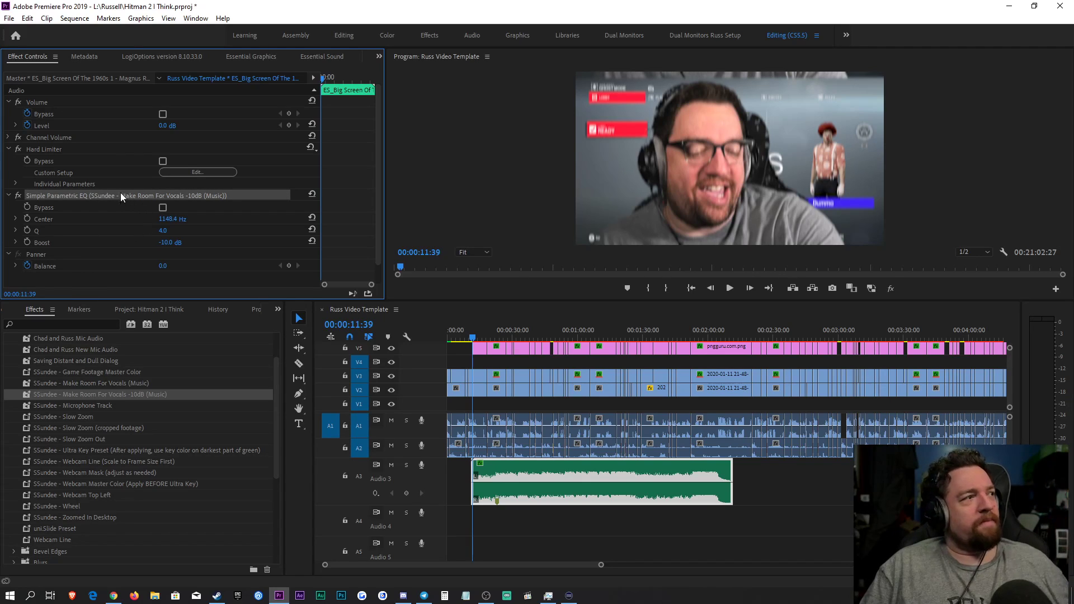
{"action": "left_click", "coordinate": [171, 221]}
{"action": "type", "text": "1250"}
{"action": "key", "text": "Return"}
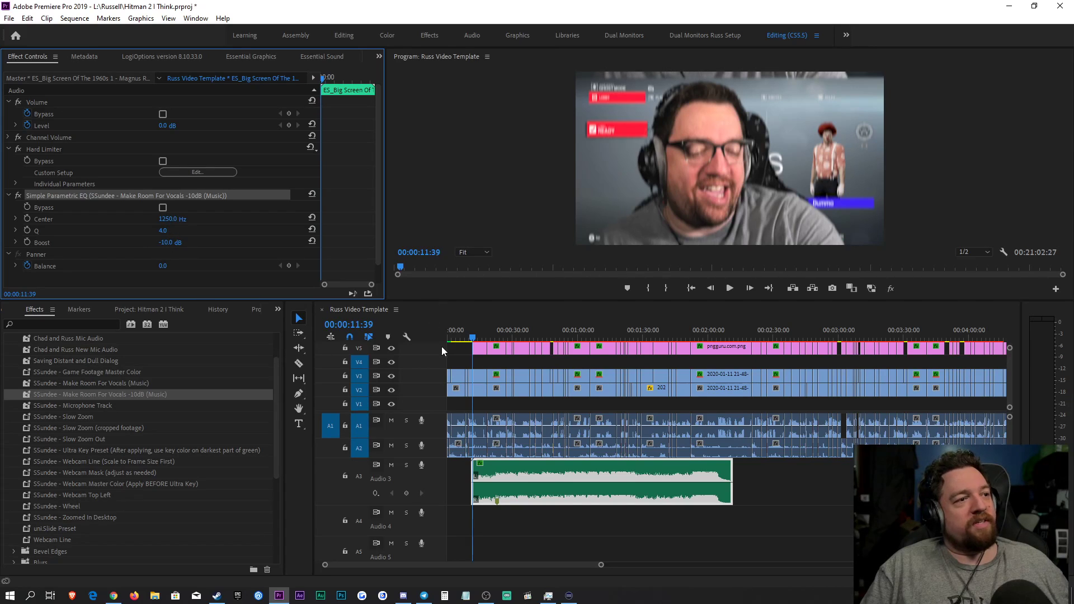
Step: Play the sequence from about 00:00:09 to hear how the A3 music sits under the vocals
{"action": "left_click", "coordinate": [609, 557]}
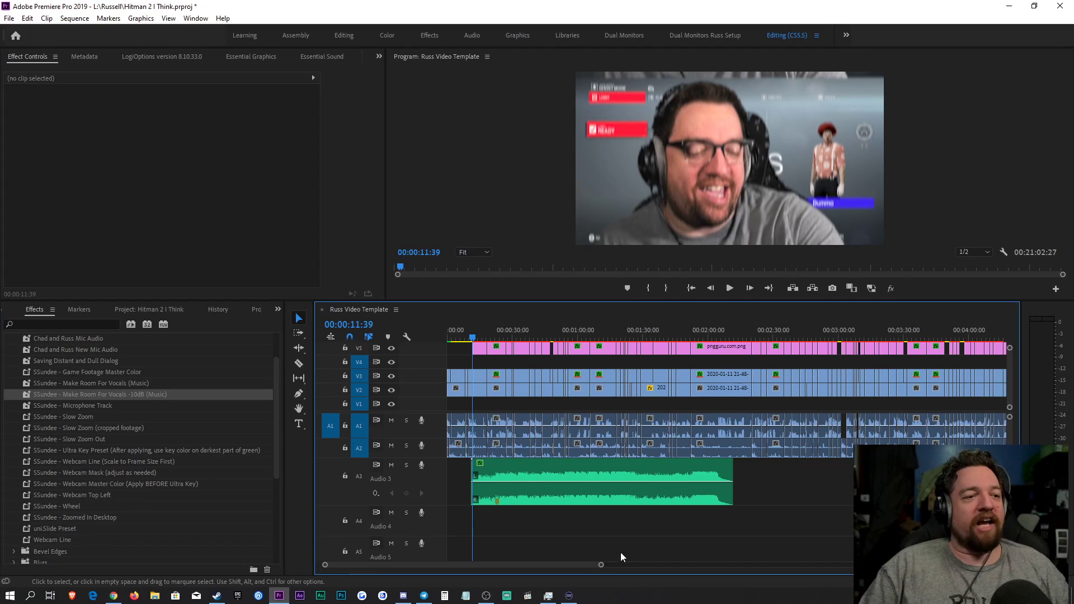
{"action": "left_click_drag", "start_coordinate": [600, 566], "coordinate": [476, 560]}
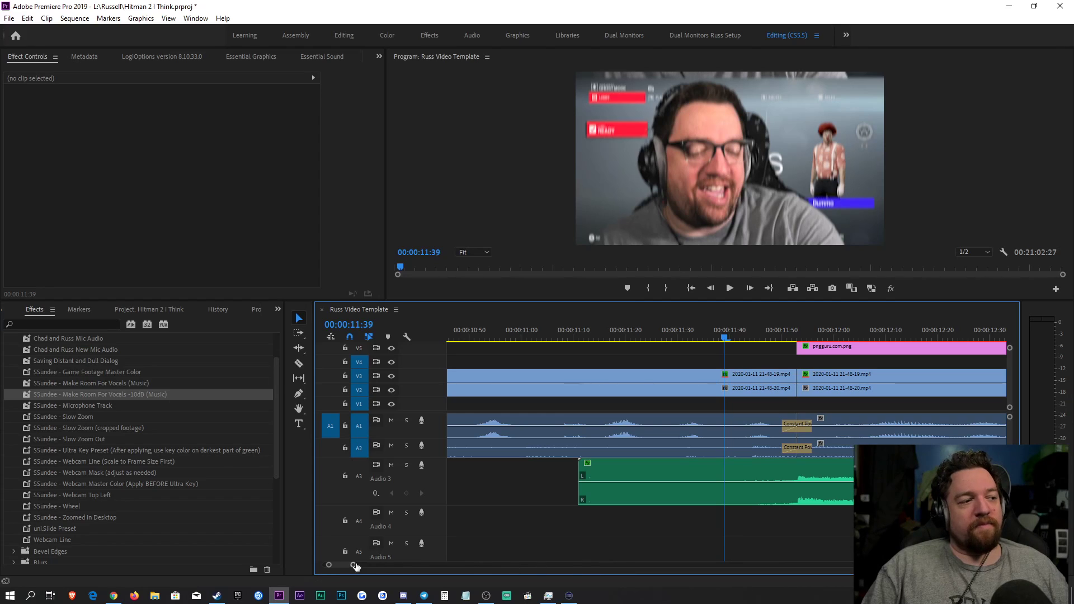
{"action": "left_click_drag", "start_coordinate": [354, 568], "coordinate": [470, 566]}
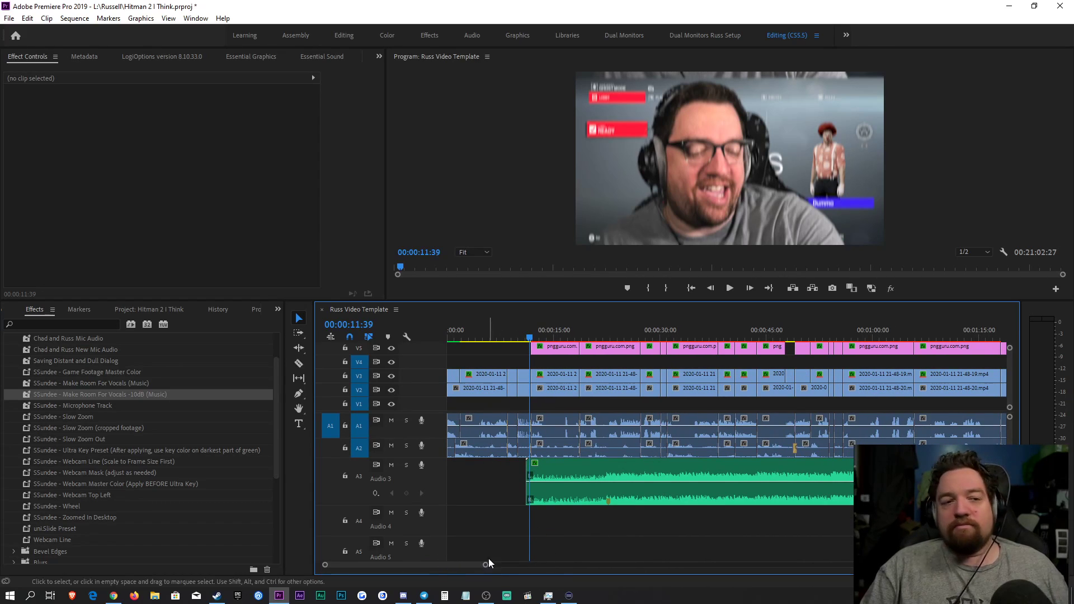
{"action": "left_click_drag", "start_coordinate": [486, 567], "coordinate": [565, 565]}
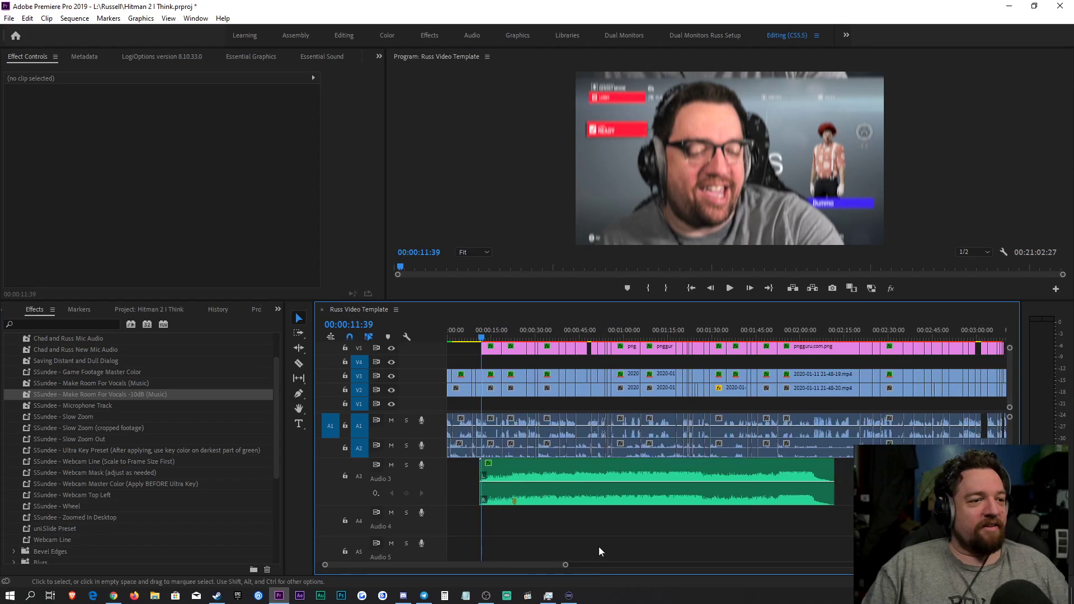
{"action": "left_click", "coordinate": [476, 335]}
{"action": "key", "text": "space"}
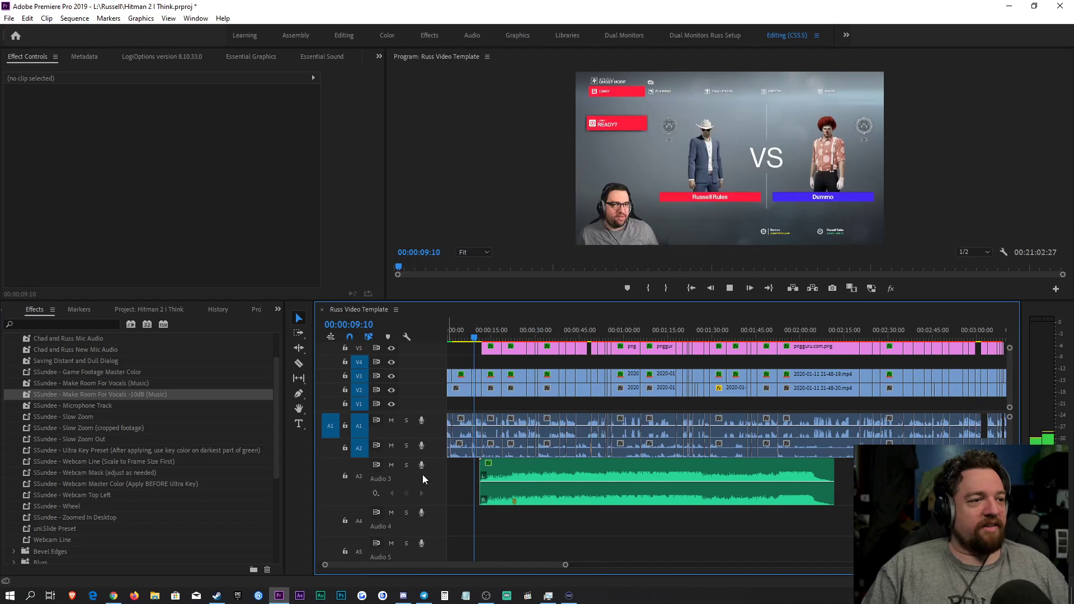
{"action": "scroll", "coordinate": [569, 563], "scroll_direction": "up", "scroll_amount": 3}
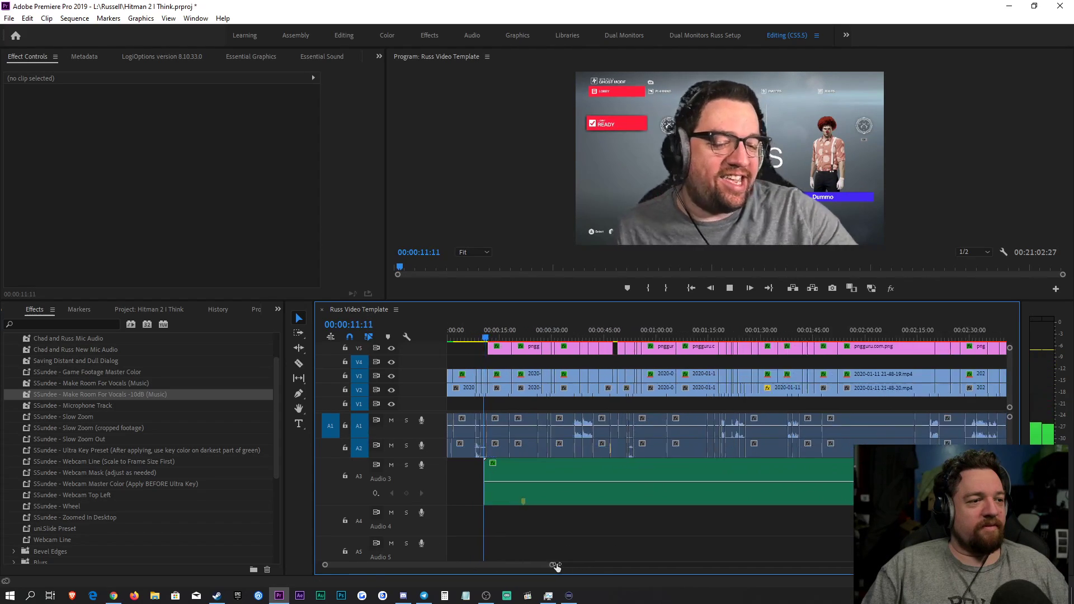
Step: Set the A3 music clip's clip volume level to -10 dB and stop playback near 00:00:31
{"action": "left_click", "coordinate": [546, 496]}
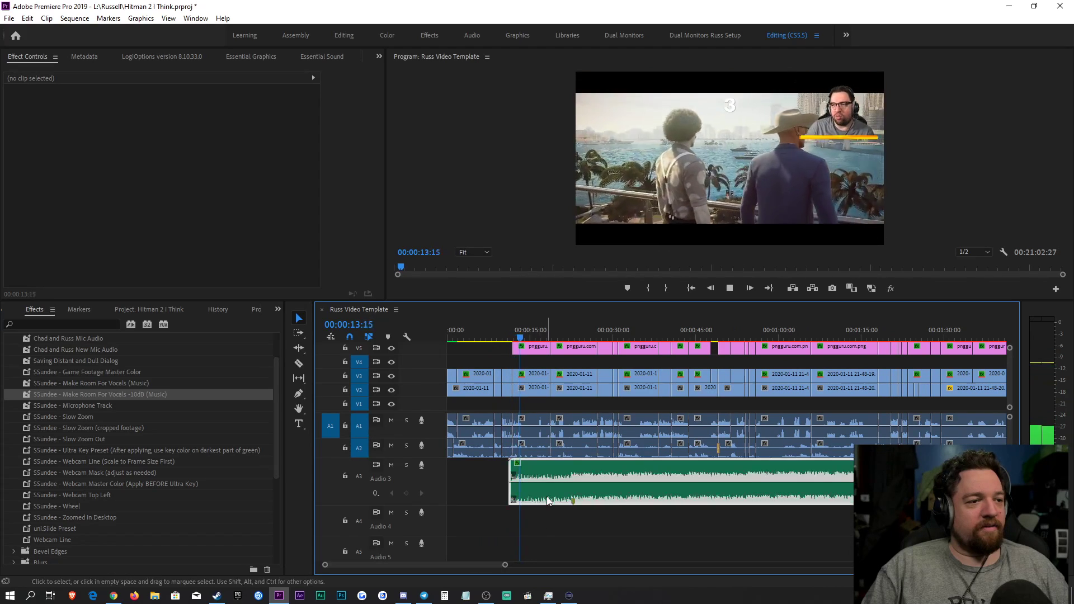
{"action": "left_click", "coordinate": [324, 58]}
{"action": "left_click_drag", "start_coordinate": [115, 256], "coordinate": [139, 255]}
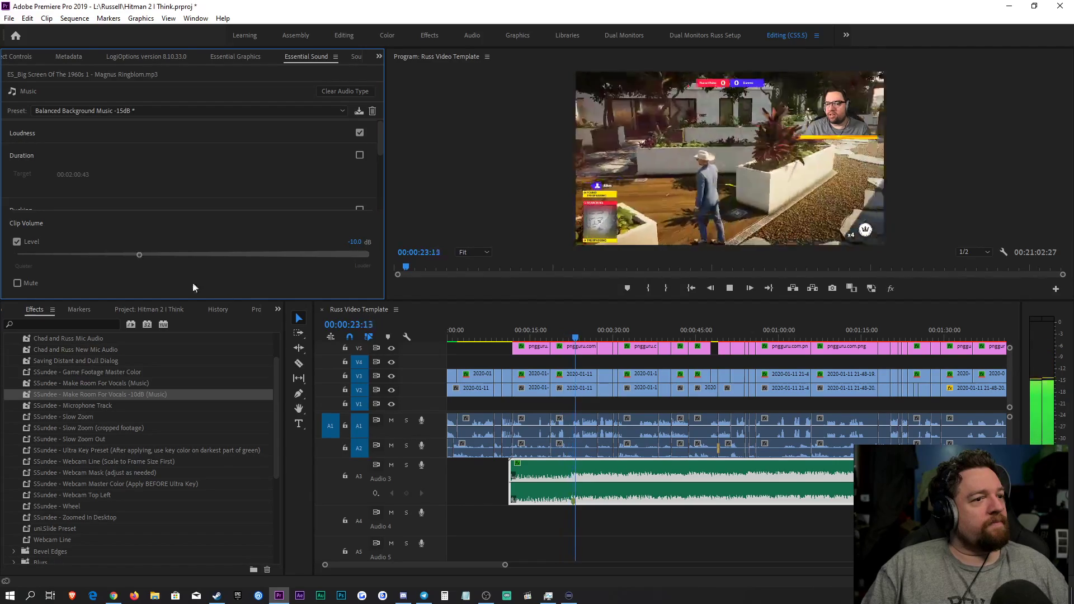
{"action": "left_click", "coordinate": [663, 528]}
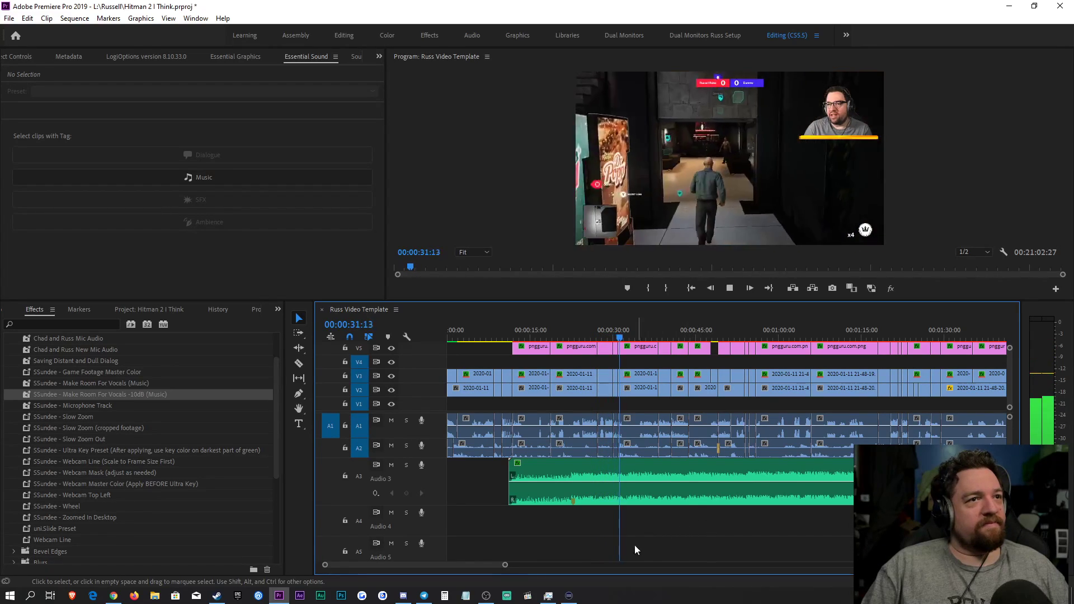
{"action": "key", "text": "space"}
Step: Find the current music clip in the project and overwrite it on A3 with ES_Big Screen Of The 1960s 5, starting at 00:00:11:11
{"action": "left_click_drag", "start_coordinate": [506, 565], "coordinate": [552, 564]}
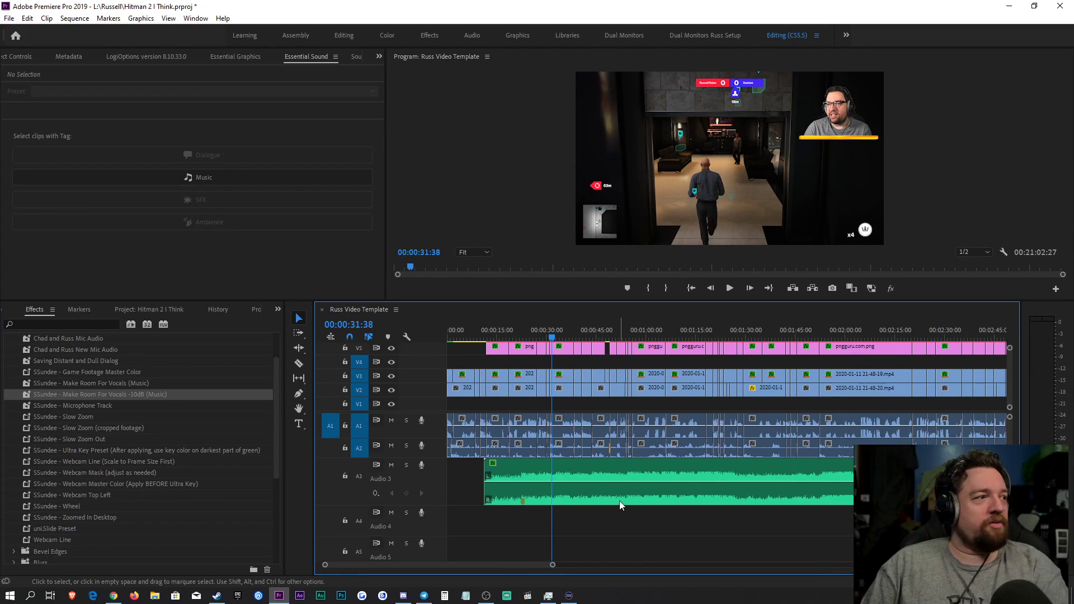
{"action": "left_click", "coordinate": [620, 501]}
{"action": "right_click", "coordinate": [610, 499]}
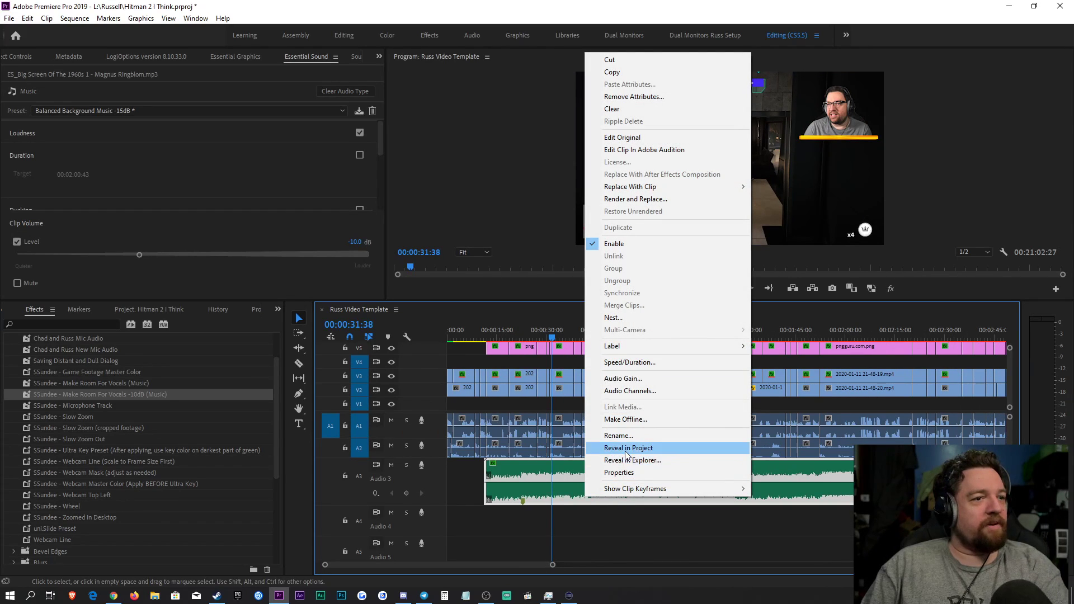
{"action": "left_click", "coordinate": [623, 446]}
{"action": "mouse_move", "coordinate": [64, 480]}
{"action": "left_mouse_down"}
{"action": "mouse_move", "coordinate": [577, 447]}
{"action": "mouse_move", "coordinate": [488, 489]}
{"action": "left_mouse_up"}
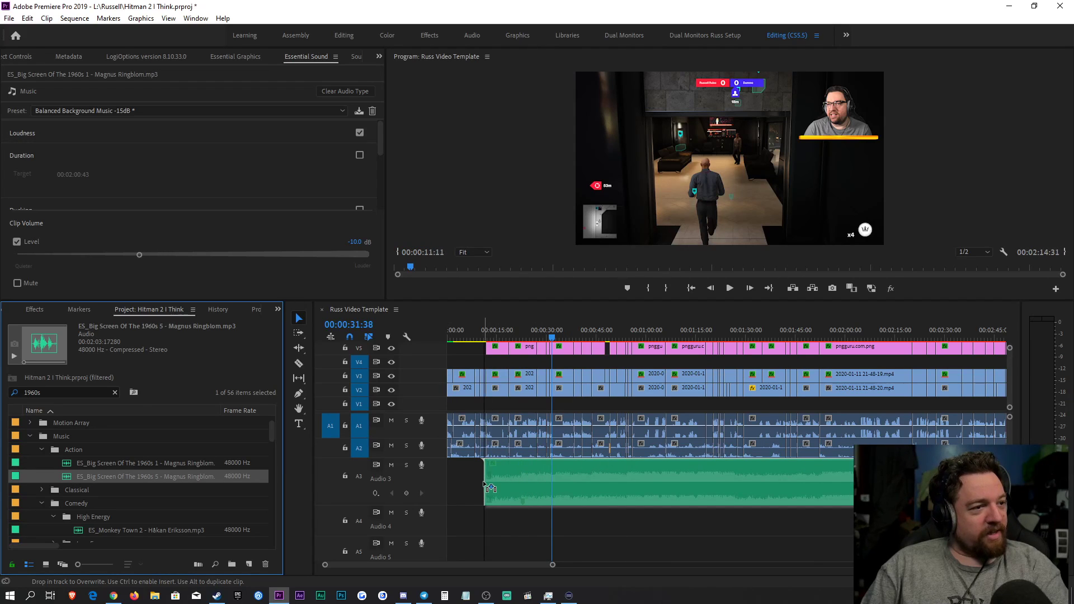
Step: Tag the new A3 clip as Music and apply the Balanced Background Music -15dB preset to it
{"action": "left_click", "coordinate": [480, 332]}
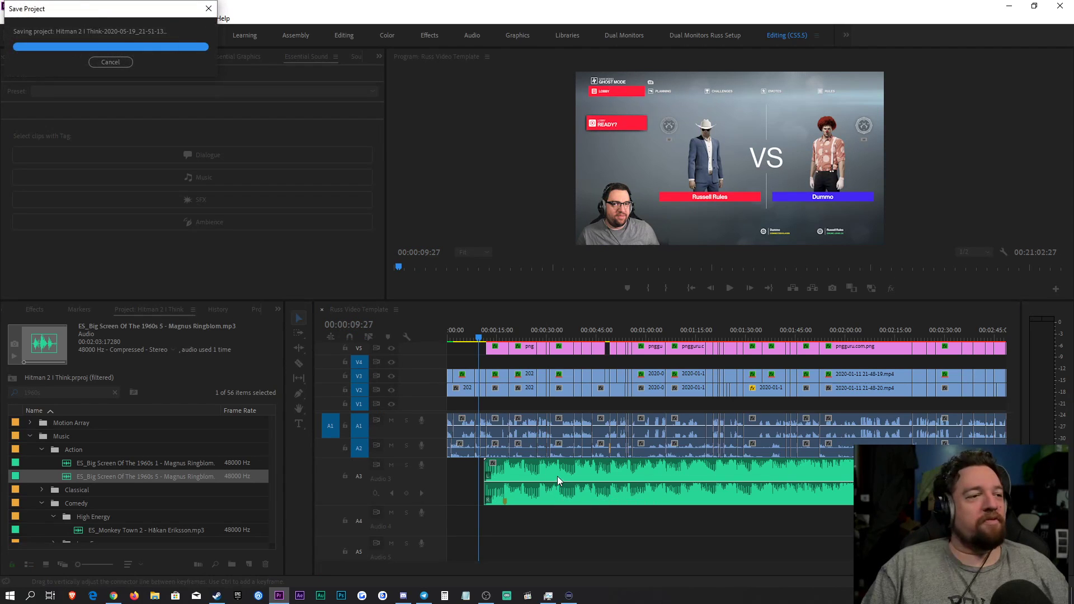
{"action": "left_click", "coordinate": [558, 475]}
{"action": "left_click", "coordinate": [223, 180]}
{"action": "left_click", "coordinate": [176, 111]}
{"action": "left_click", "coordinate": [154, 171]}
Step: Apply the SSundee - Make Room For Vocals -10dB (Music) effect preset to the new A3 music clip
{"action": "left_click", "coordinate": [34, 309]}
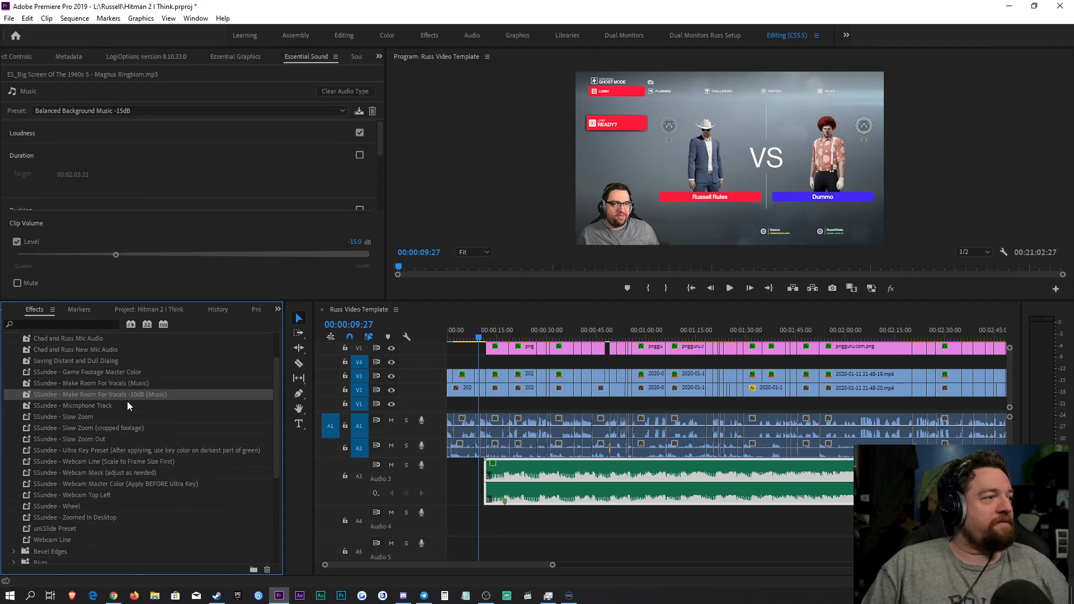
{"action": "left_click_drag", "start_coordinate": [126, 395], "coordinate": [663, 487]}
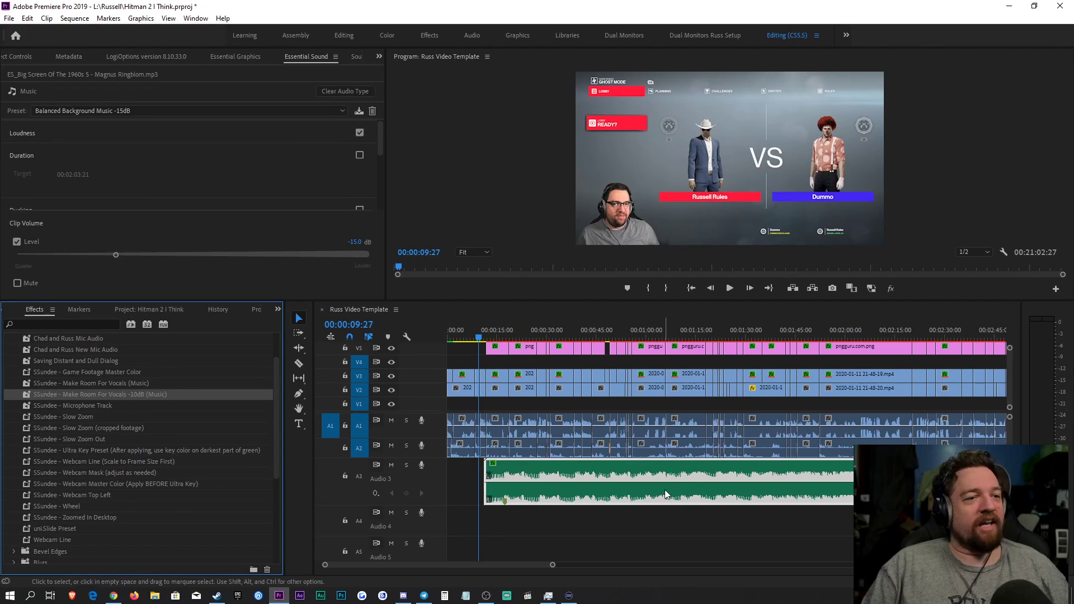
{"action": "left_click", "coordinate": [701, 535]}
Step: Move the A3 music clip later so its beat drop lines up with the video cut just before 00:00:19
{"action": "left_click_drag", "start_coordinate": [552, 565], "coordinate": [411, 565]}
{"action": "left_click_drag", "start_coordinate": [778, 467], "coordinate": [776, 470]}
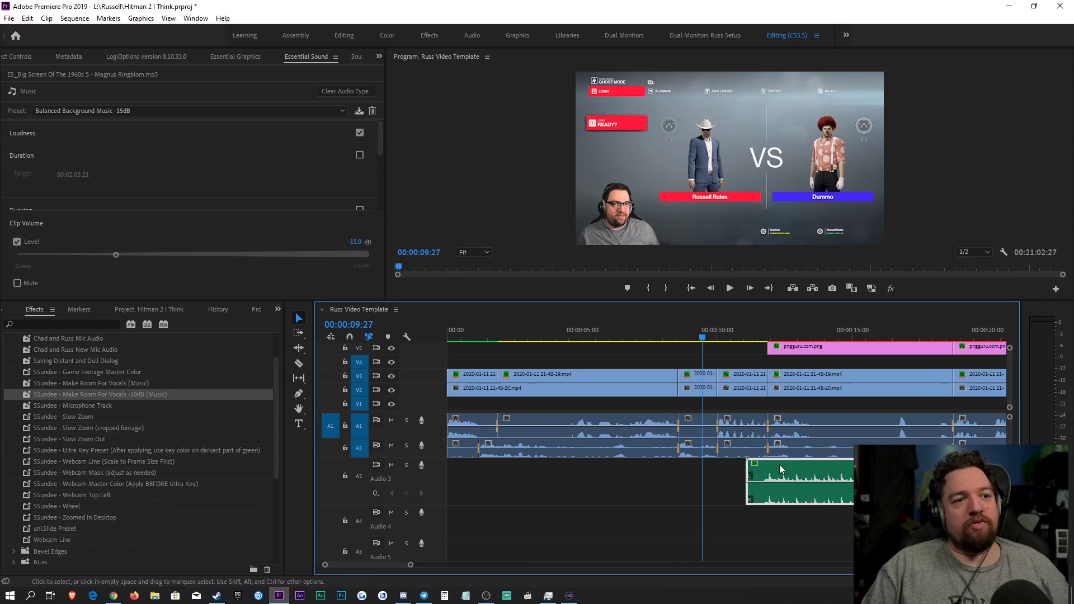
{"action": "left_click", "coordinate": [817, 522]}
{"action": "left_click_drag", "start_coordinate": [410, 567], "coordinate": [672, 566]}
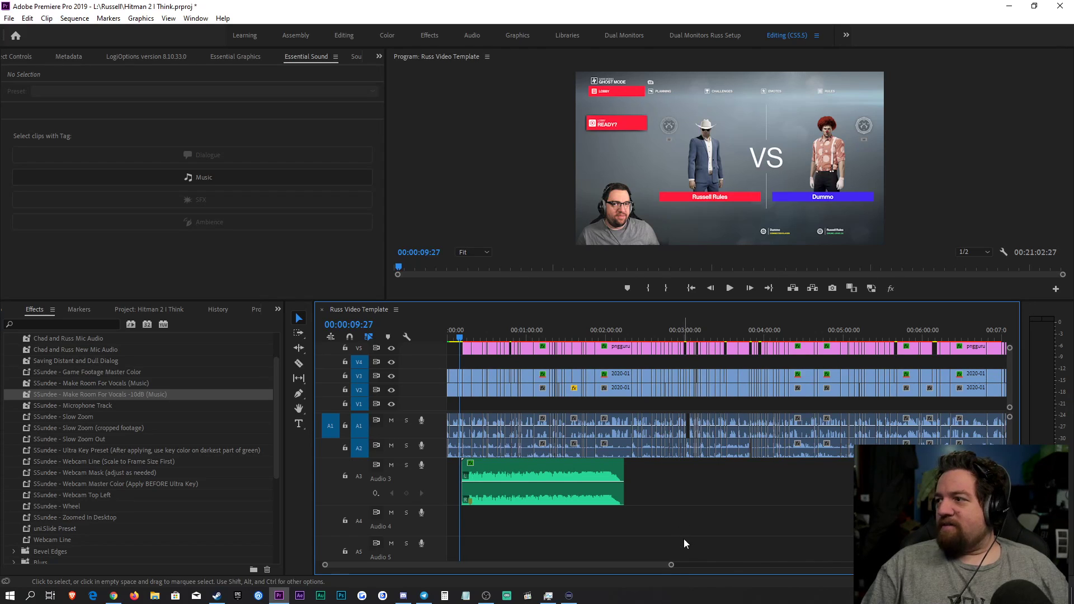
{"action": "left_click_drag", "start_coordinate": [673, 565], "coordinate": [615, 550]}
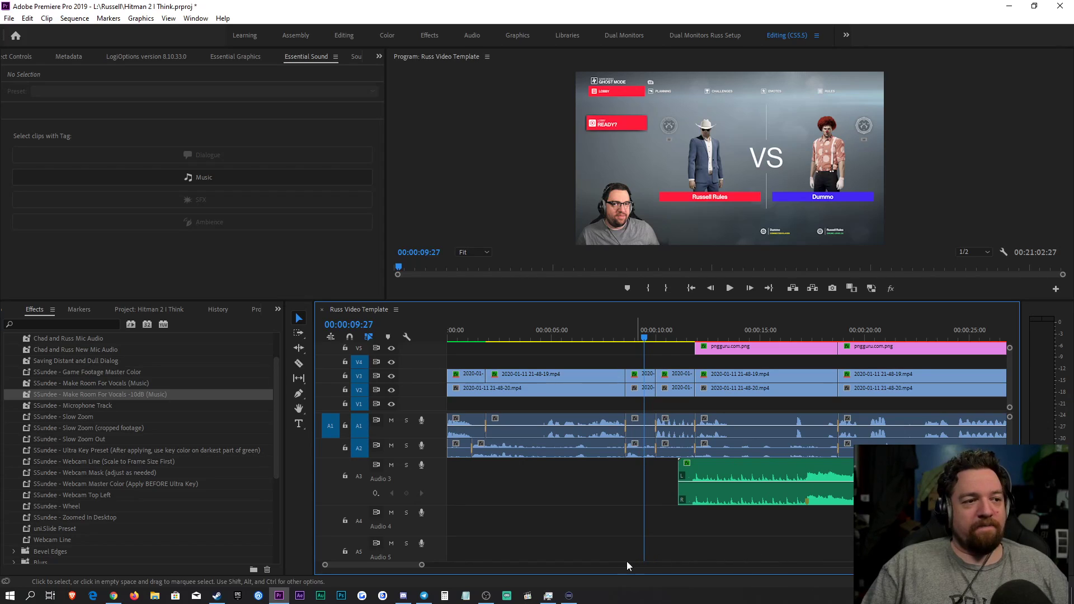
{"action": "left_click_drag", "start_coordinate": [427, 565], "coordinate": [436, 565]}
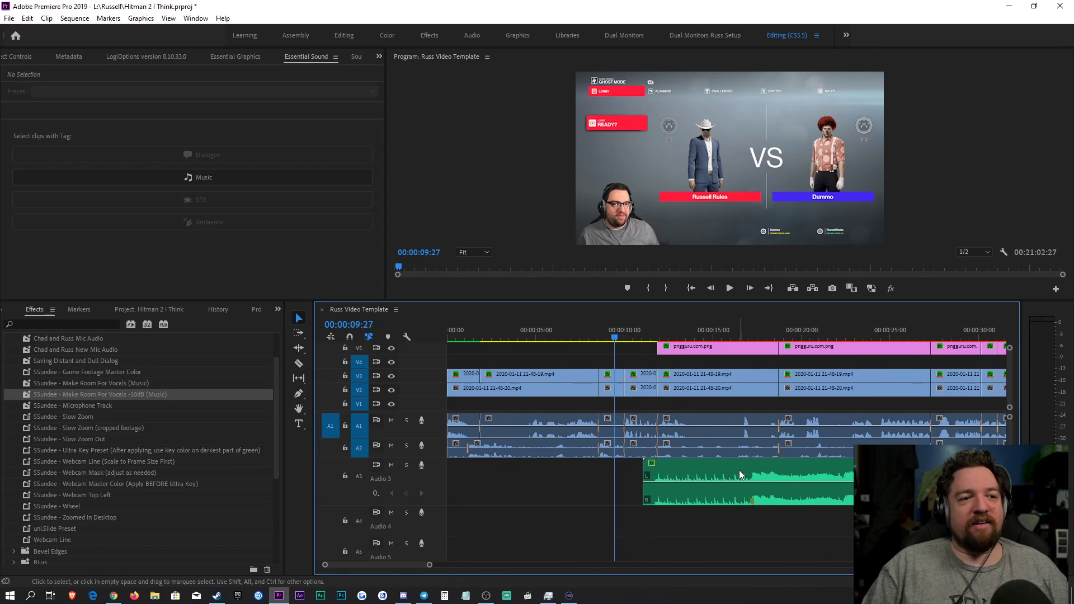
{"action": "left_click_drag", "start_coordinate": [749, 469], "coordinate": [777, 472]}
Step: While playing, switch the music clip to the Balanced Background Music -10dB preset and set its Simple Parametric EQ Boost to -6 dB
{"action": "key", "text": "space"}
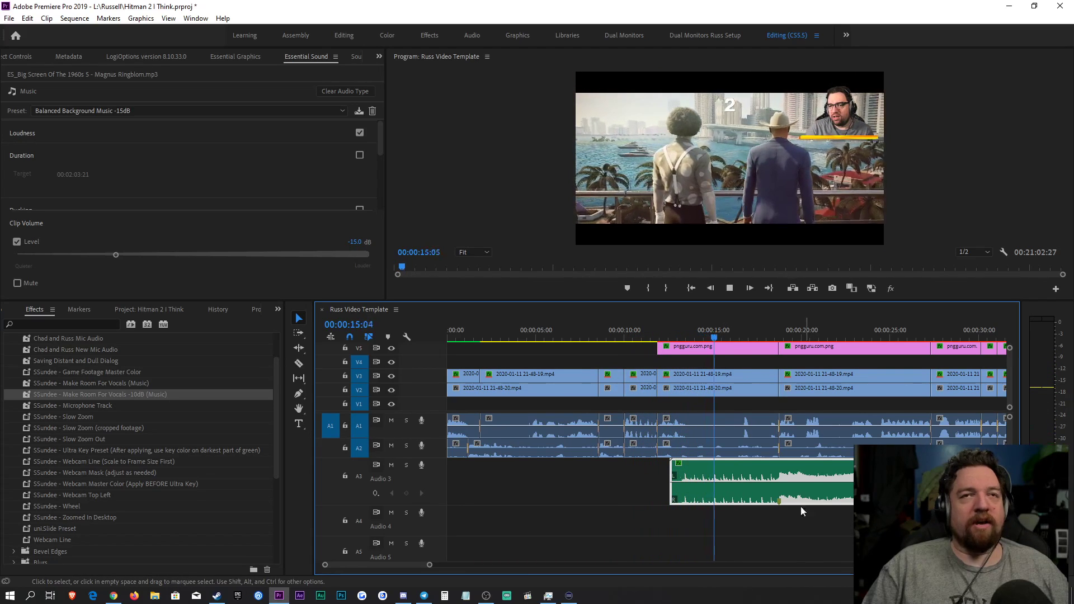
{"action": "left_click", "coordinate": [179, 111]}
{"action": "left_click", "coordinate": [159, 148]}
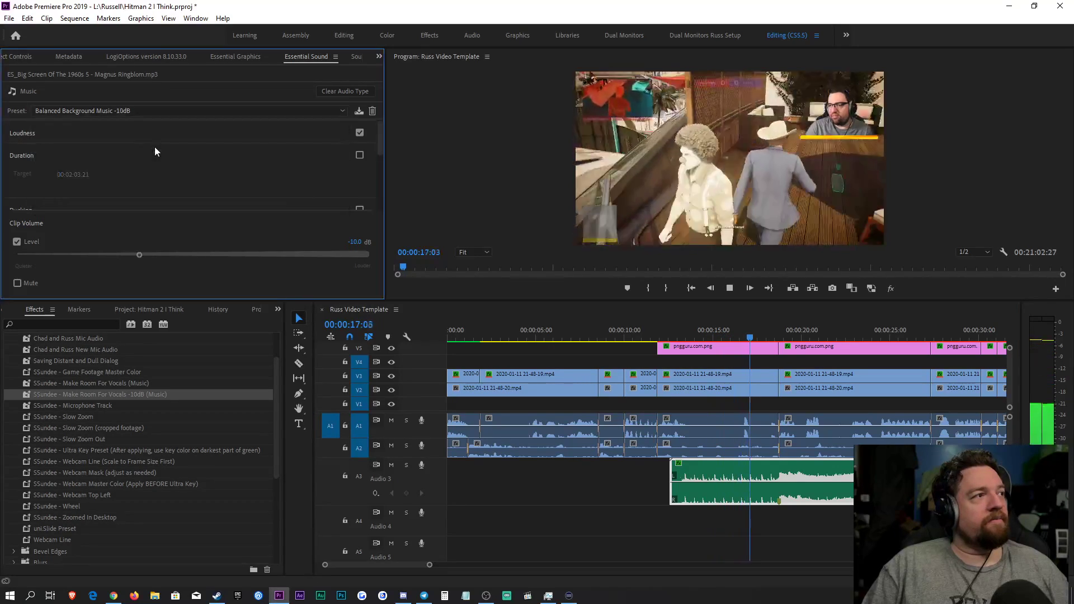
{"action": "left_click", "coordinate": [10, 58]}
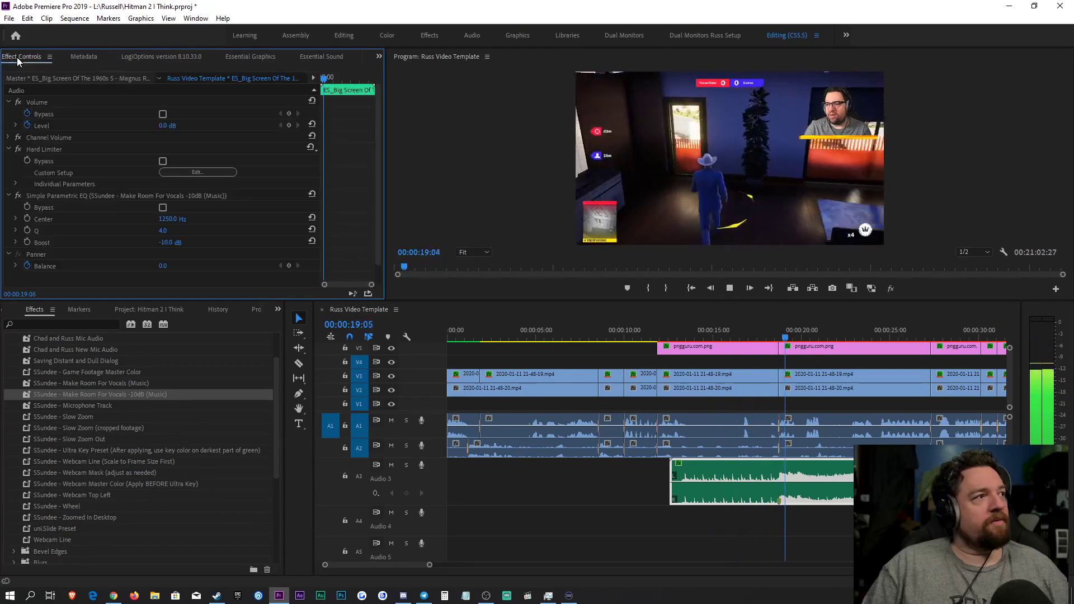
{"action": "left_click", "coordinate": [168, 242]}
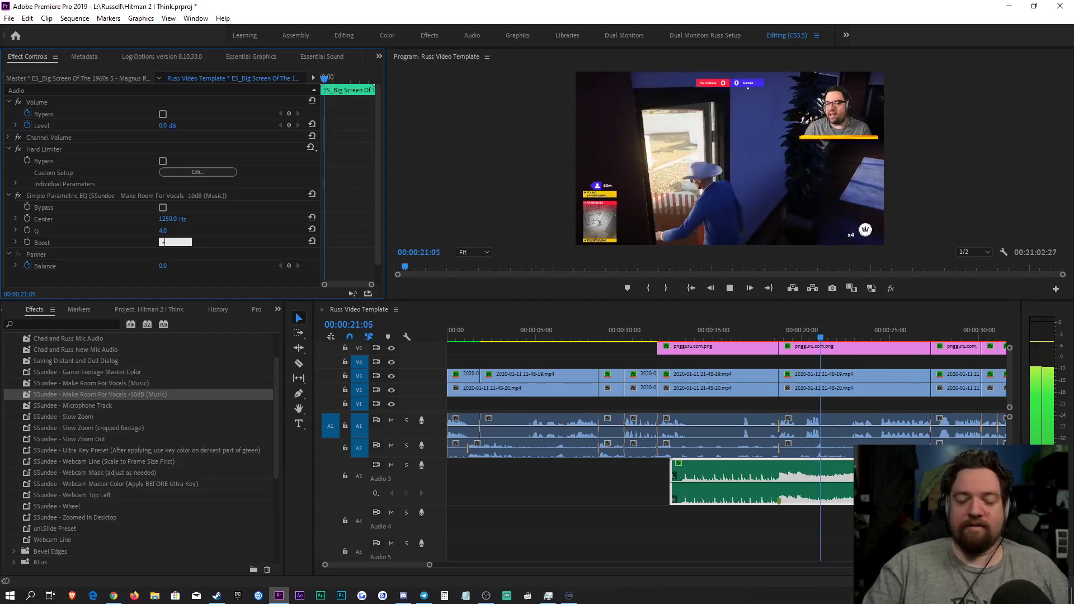
{"action": "type", "text": "-6"}
{"action": "key", "text": "Return"}
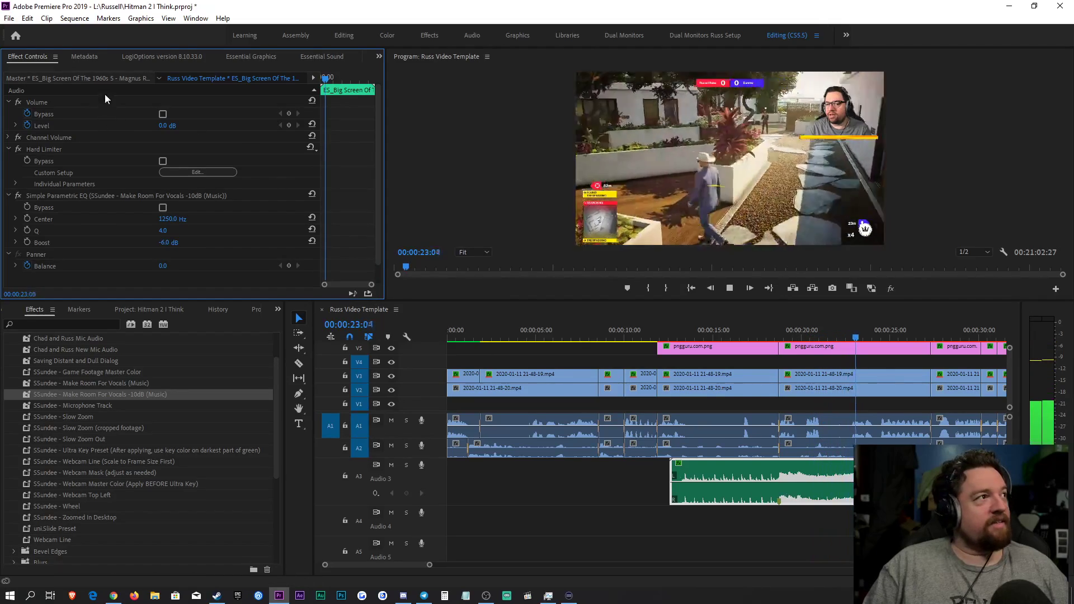
Step: Lower the A3 music clip's clip volume level to -12 dB
{"action": "left_click", "coordinate": [319, 58]}
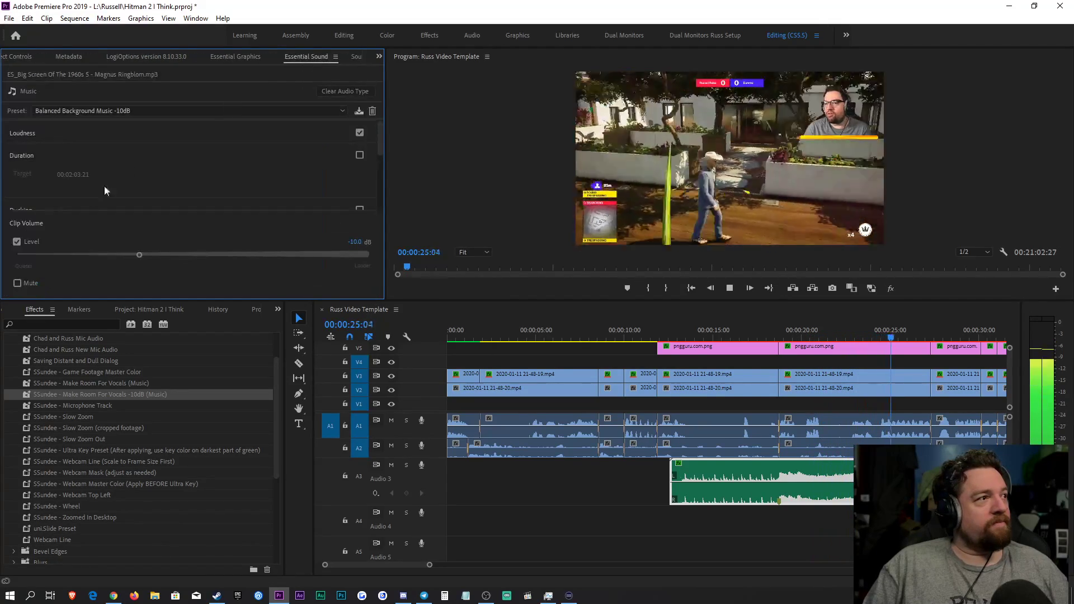
{"action": "left_click_drag", "start_coordinate": [136, 256], "coordinate": [128, 255]}
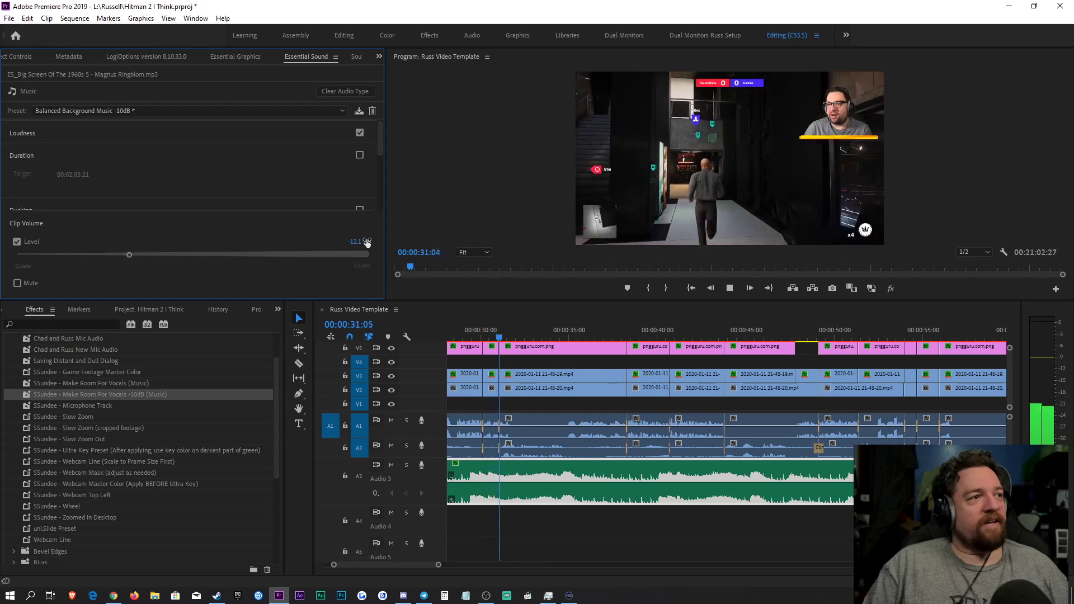
{"action": "left_click", "coordinate": [361, 242]}
{"action": "key", "text": "Return"}
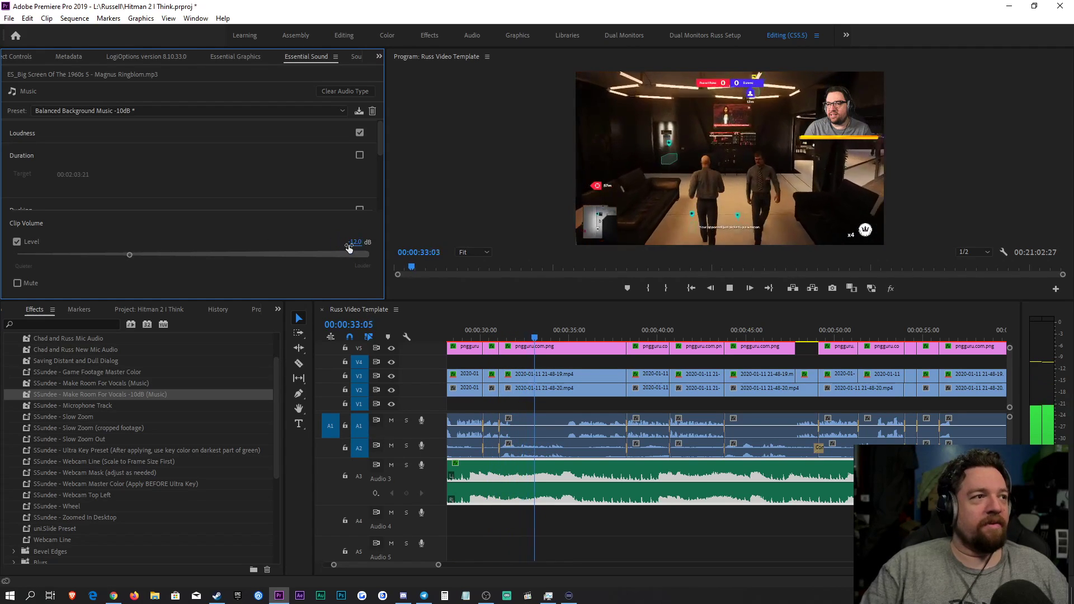
{"action": "left_click", "coordinate": [681, 533]}
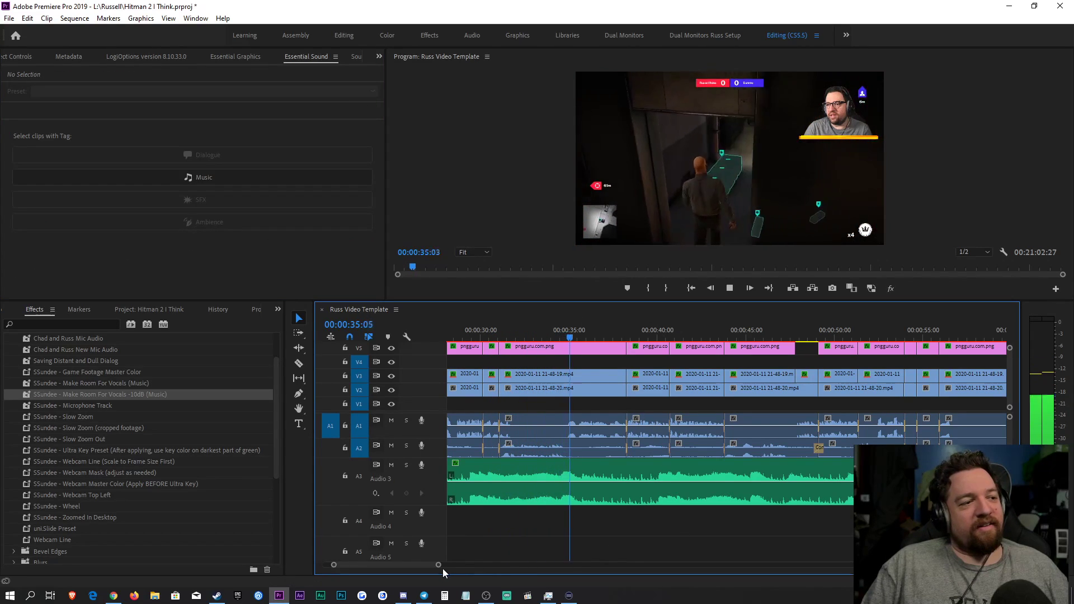
Step: Play the section from about 00:00:38 to 00:00:44 to check the music balance and the webcam footage
{"action": "key", "text": "minus"}
{"action": "left_click_drag", "start_coordinate": [480, 575], "coordinate": [568, 565]}
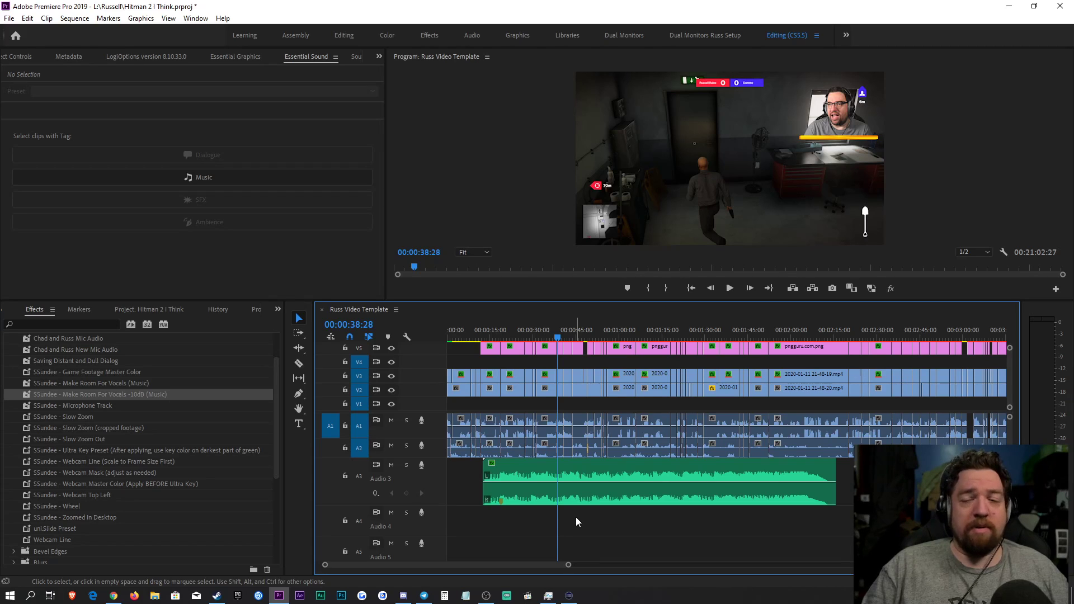
{"action": "key", "text": "space"}
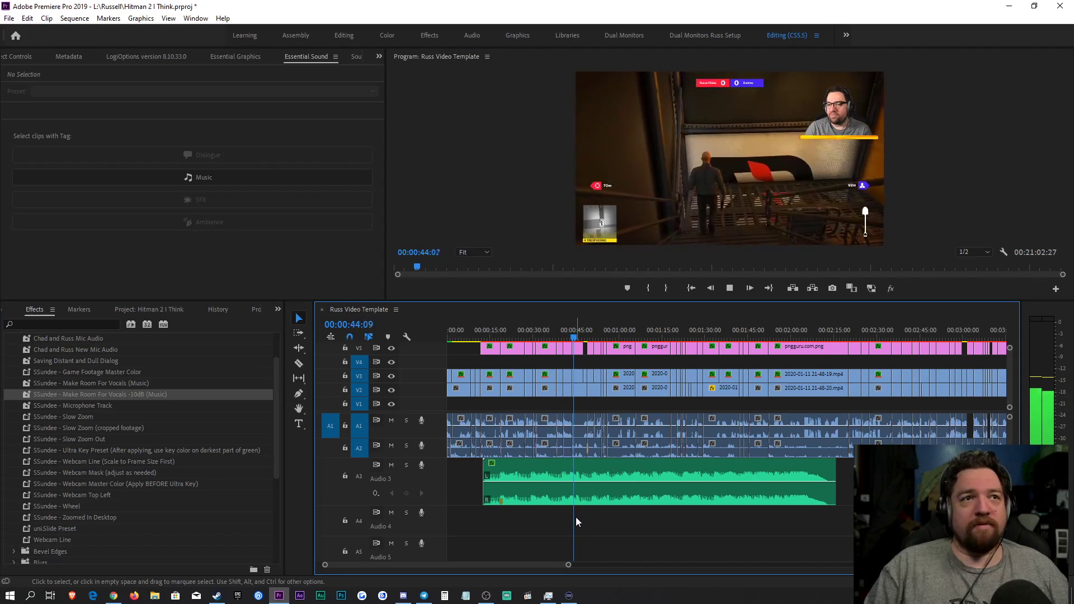
{"action": "key", "text": "space"}
Step: Remove the V5 overlay above the cut at about 00:00:42 and reset that V3 webcam clip's Motion to position 960, 540 and scale 100
{"action": "left_click", "coordinate": [564, 331]}
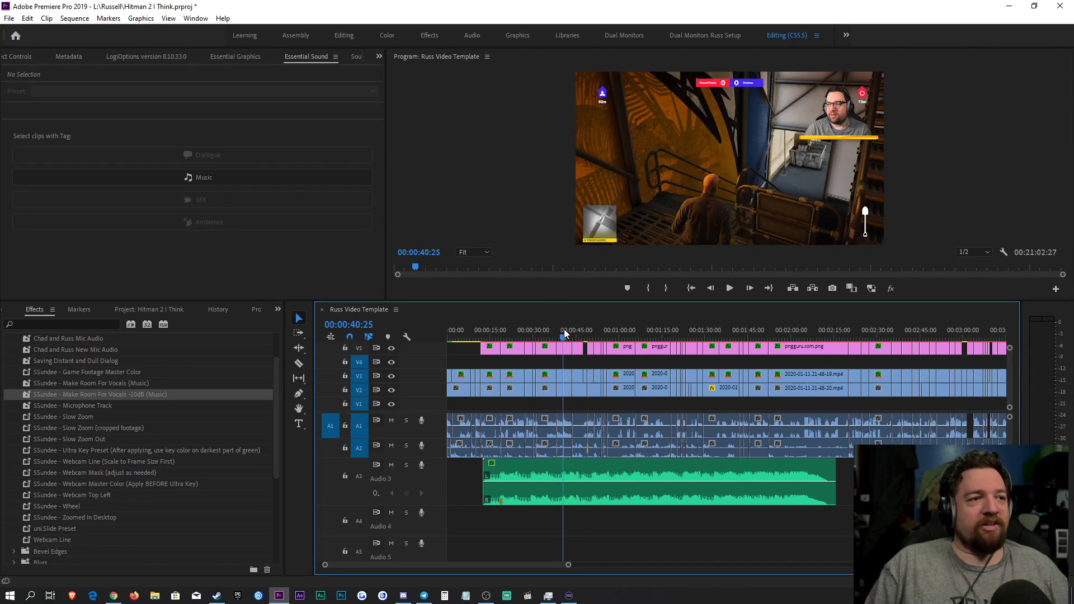
{"action": "left_click", "coordinate": [562, 331]}
{"action": "left_click_drag", "start_coordinate": [570, 566], "coordinate": [450, 566]}
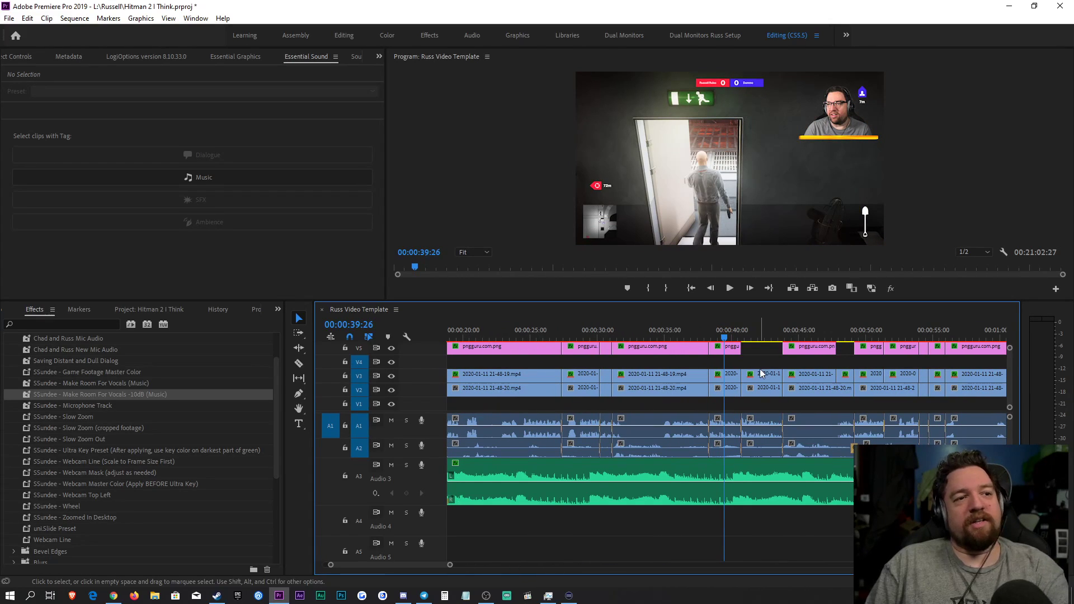
{"action": "left_click", "coordinate": [37, 57]}
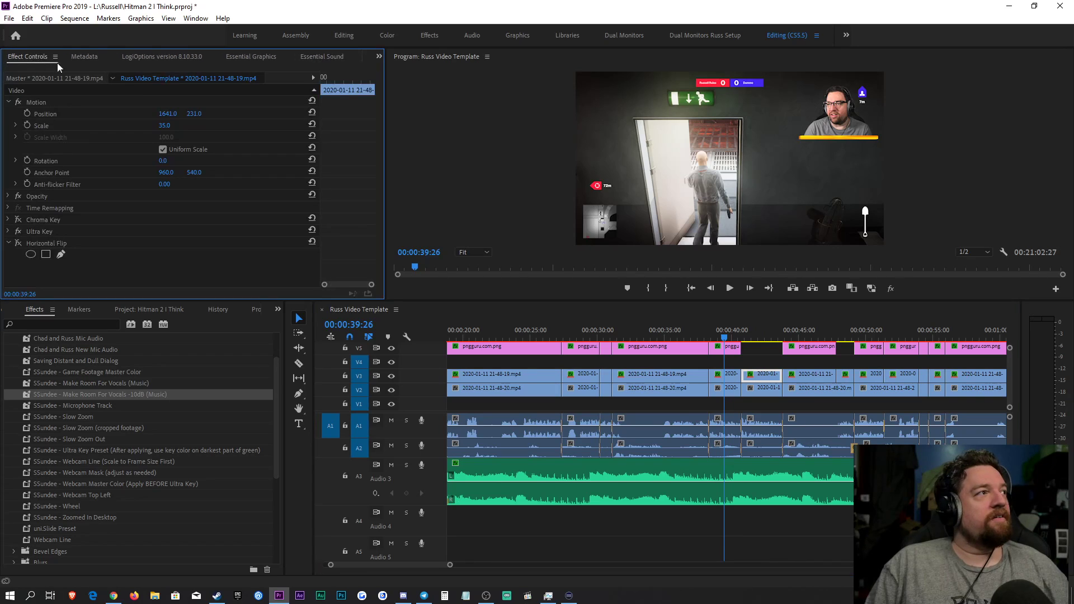
Step: Apply the SSundee - Slow Zoom preset to the full-screen V3 webcam clip at about 00:00:42
{"action": "key", "text": "space"}
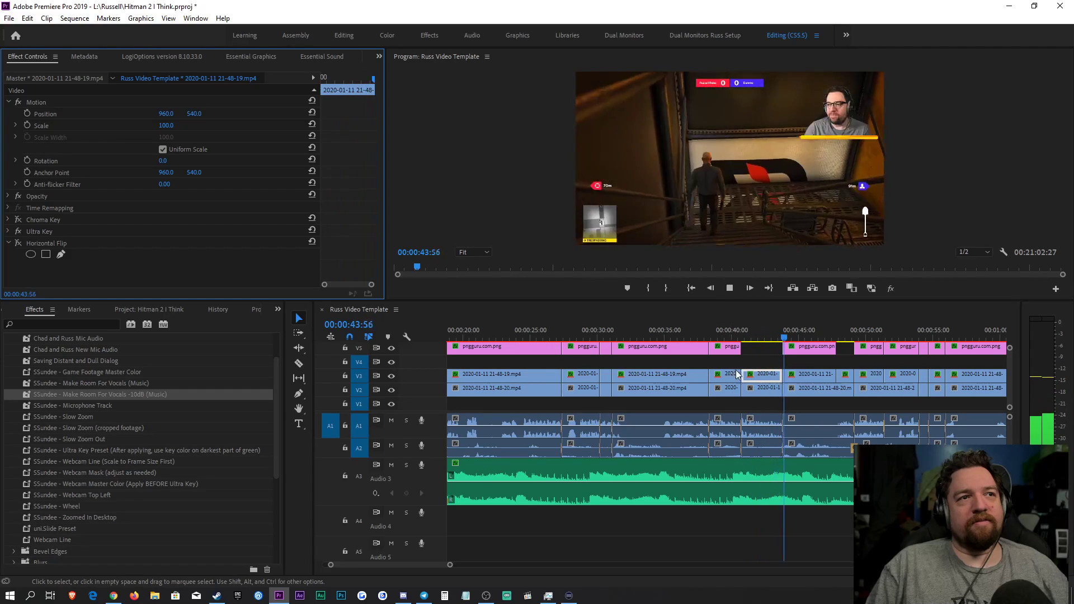
{"action": "left_click", "coordinate": [764, 334]}
{"action": "left_click_drag", "start_coordinate": [70, 420], "coordinate": [762, 382]}
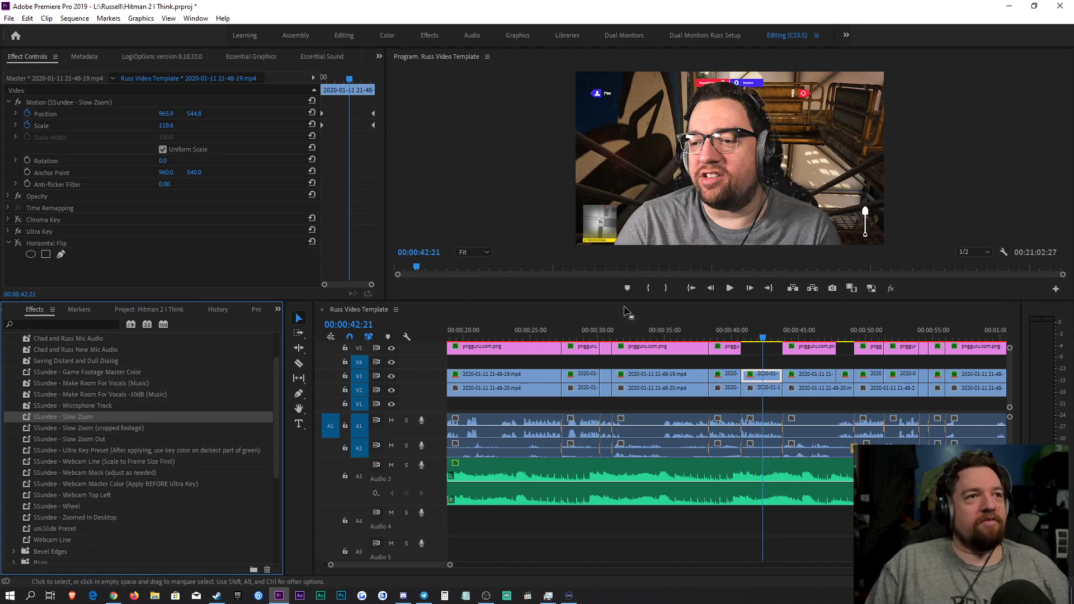
Step: Play and scrub through the full-screen V3 webcam clip at about 00:00:42 to check its slow zoom
{"action": "key", "text": "space"}
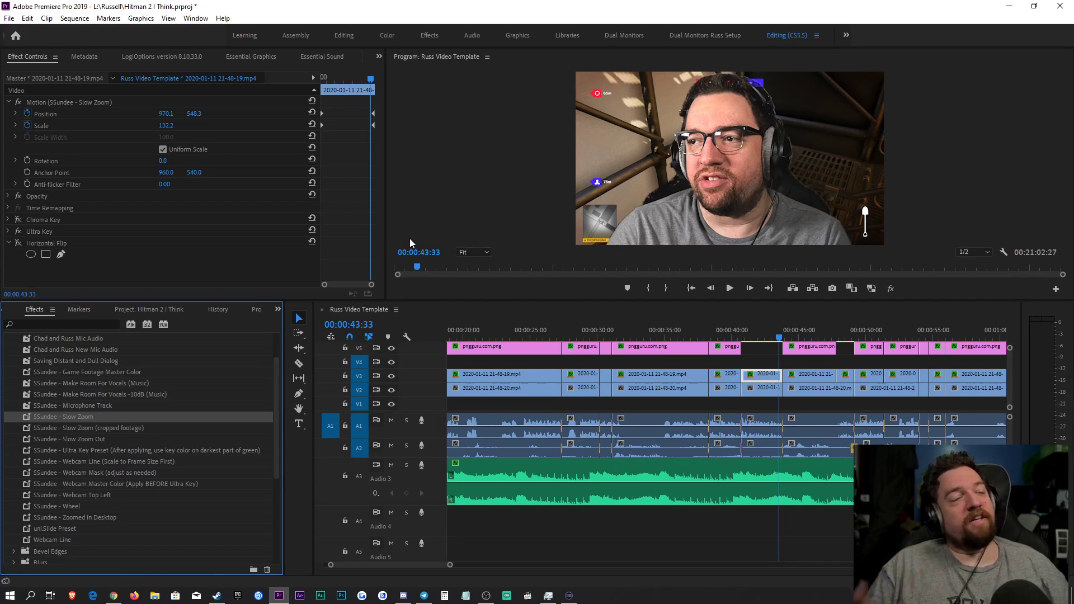
{"action": "left_click_drag", "start_coordinate": [371, 80], "coordinate": [320, 80]}
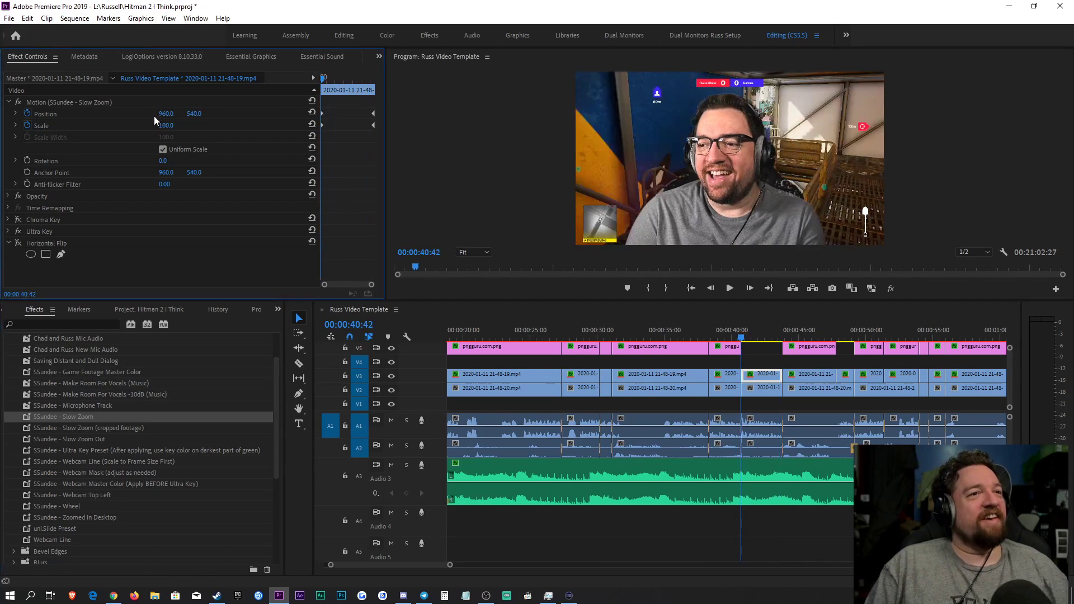
{"action": "key", "text": "space"}
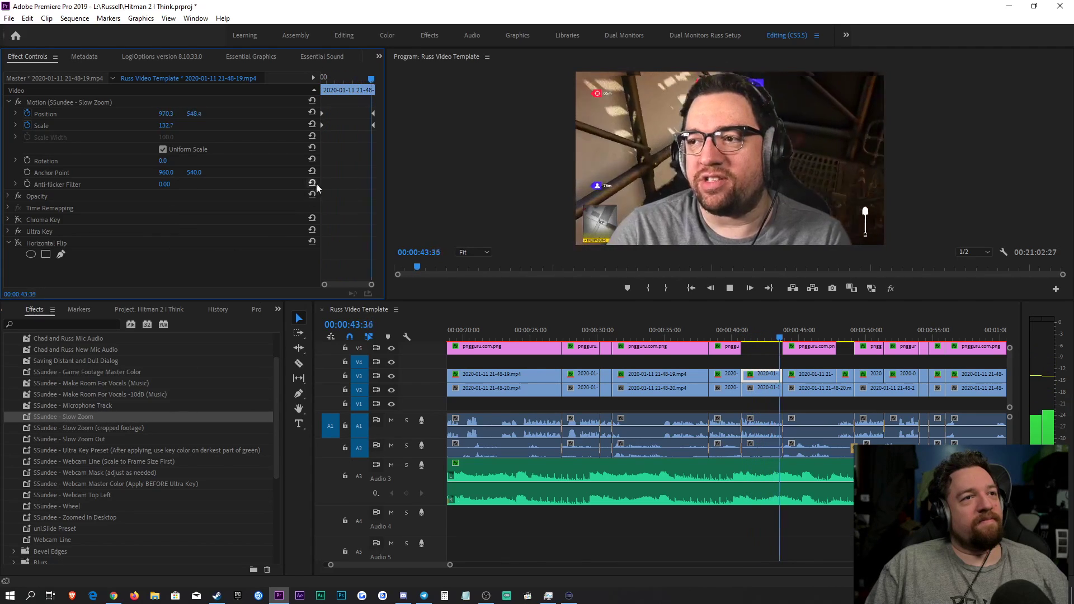
{"action": "left_click_drag", "start_coordinate": [345, 78], "coordinate": [339, 83]}
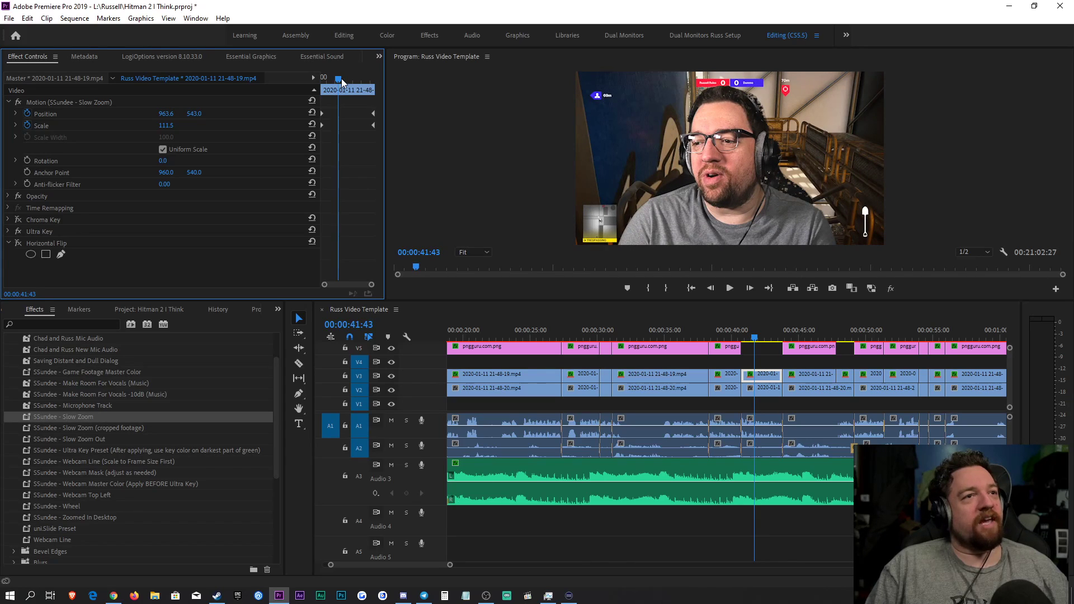
Step: Set the slow-zoom webcam clip's horizontal anchor point to 906, play it back to check the framing, and save the project
{"action": "left_click", "coordinate": [341, 78]}
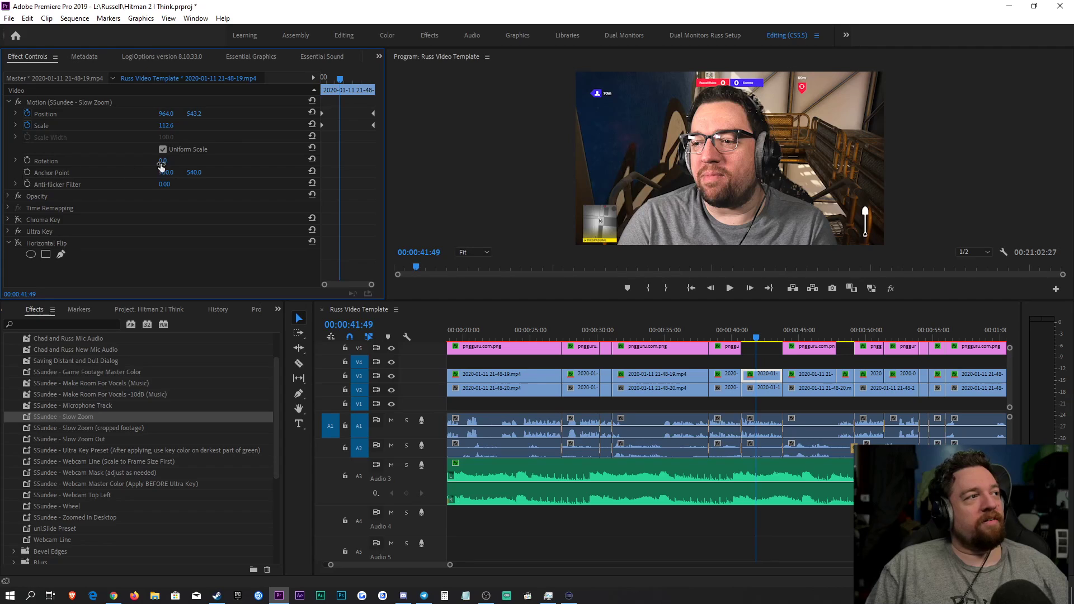
{"action": "left_click_drag", "start_coordinate": [166, 172], "coordinate": [136, 173]}
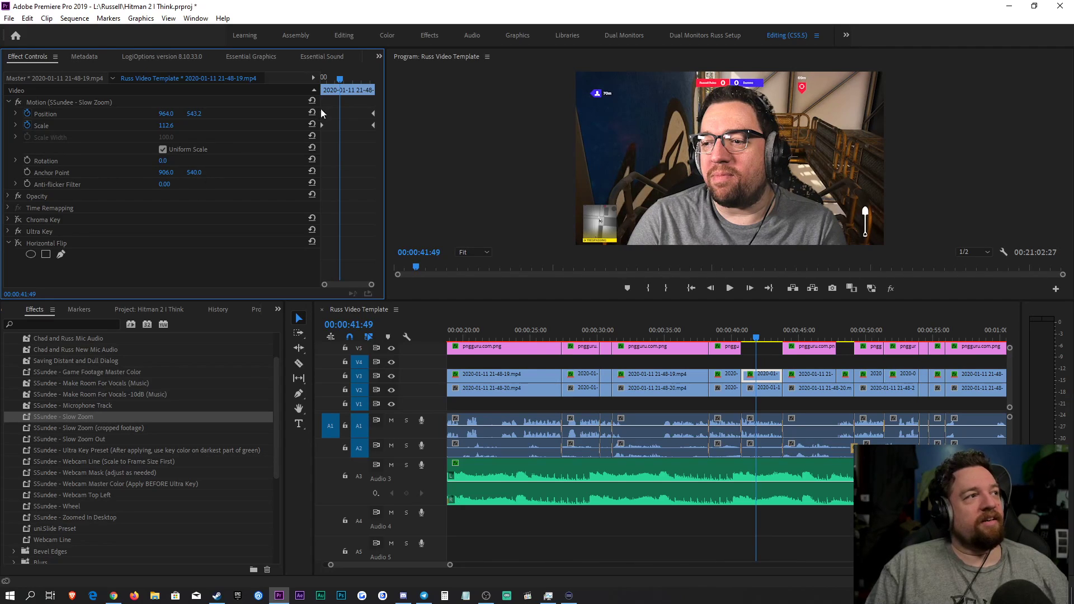
{"action": "key", "text": "space"}
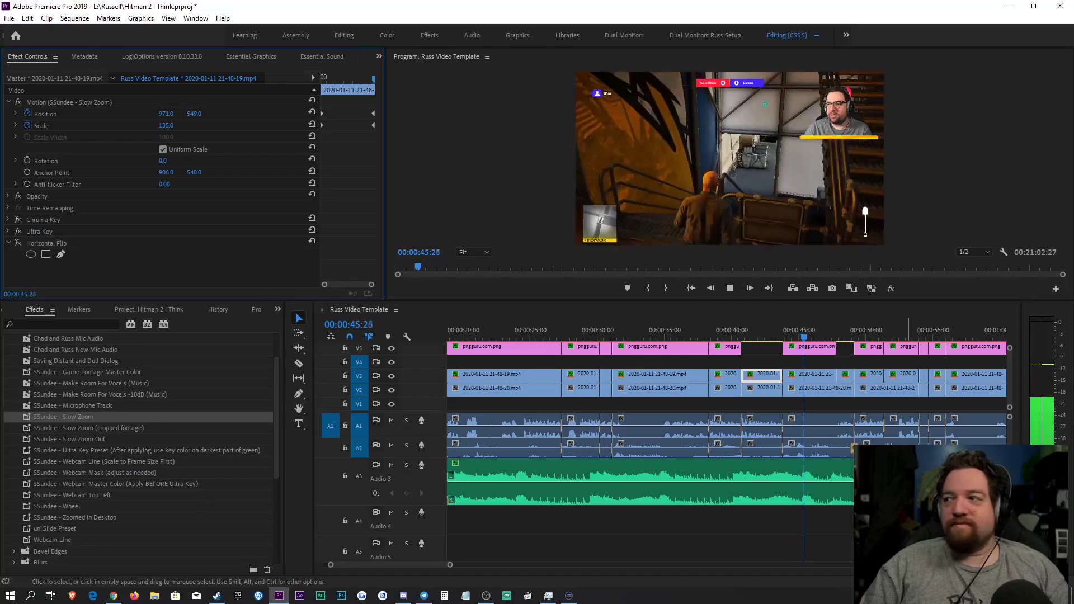
{"action": "key", "text": "ctrl+s"}
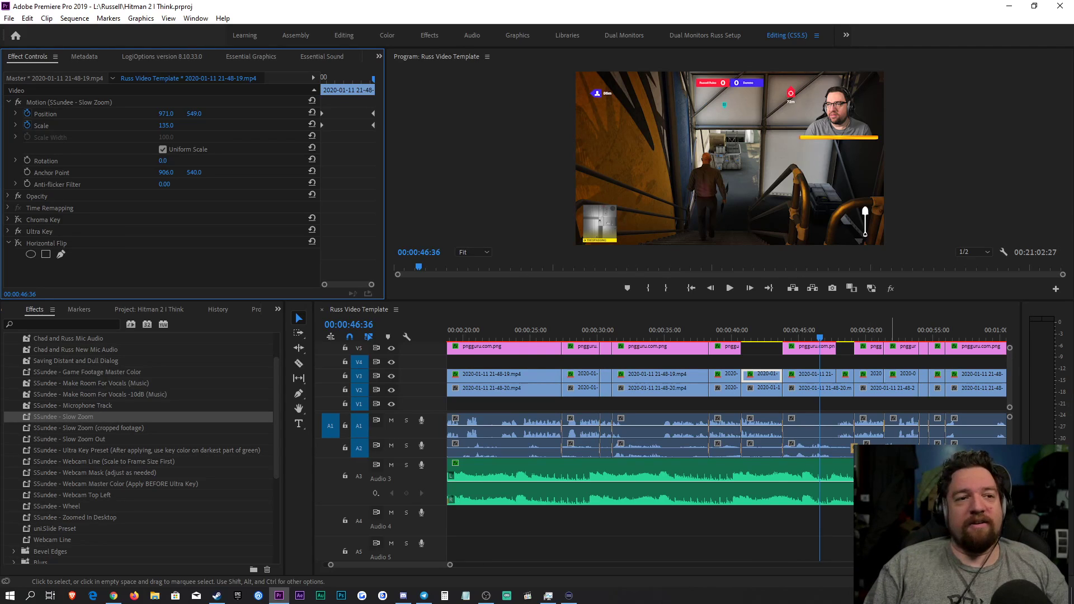
Step: Play the sequence from 00:00:46:36 to about 00:01:42 to check how the music sits under the vocals
{"action": "left_click", "coordinate": [892, 526]}
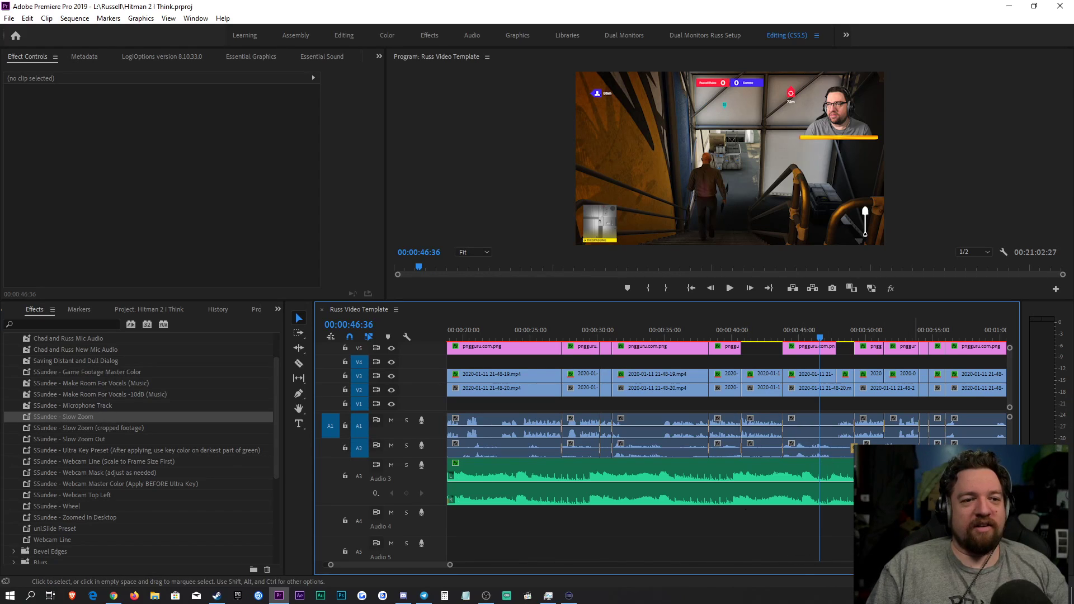
{"action": "key", "text": "space"}
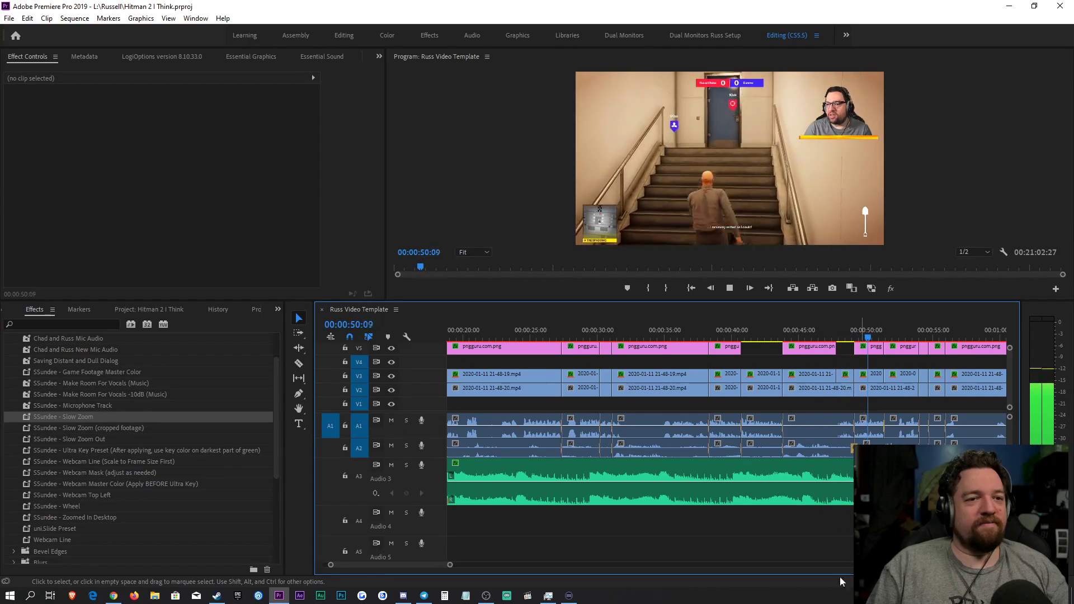
{"action": "scroll", "coordinate": [460, 566], "scroll_direction": "down", "scroll_amount": 3}
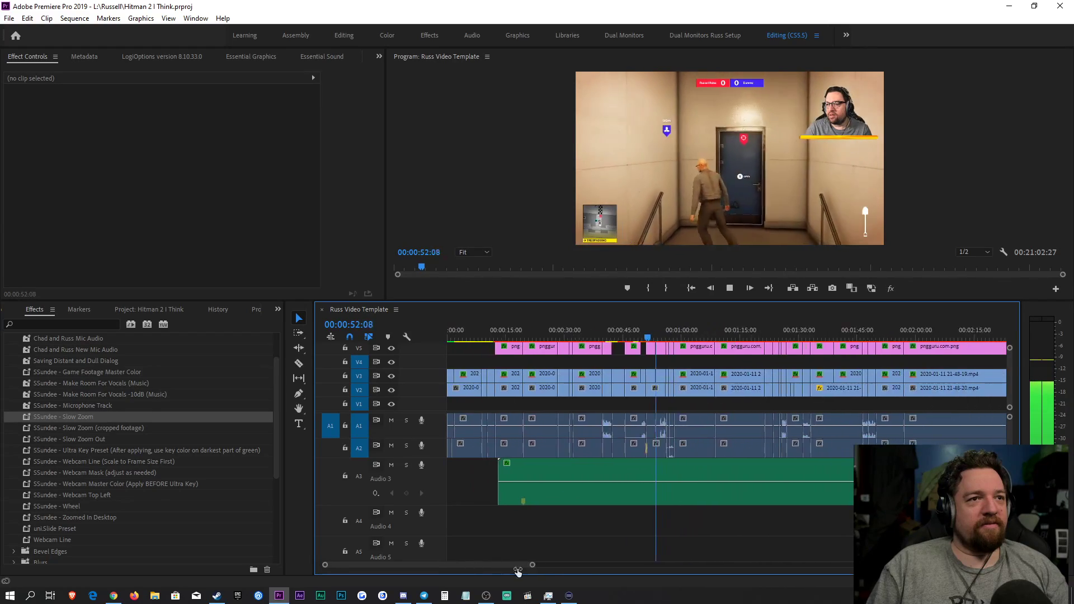
{"action": "scroll", "coordinate": [515, 571], "scroll_direction": "down", "scroll_amount": 2}
{"action": "scroll", "coordinate": [689, 576], "scroll_direction": "up", "scroll_amount": 4}
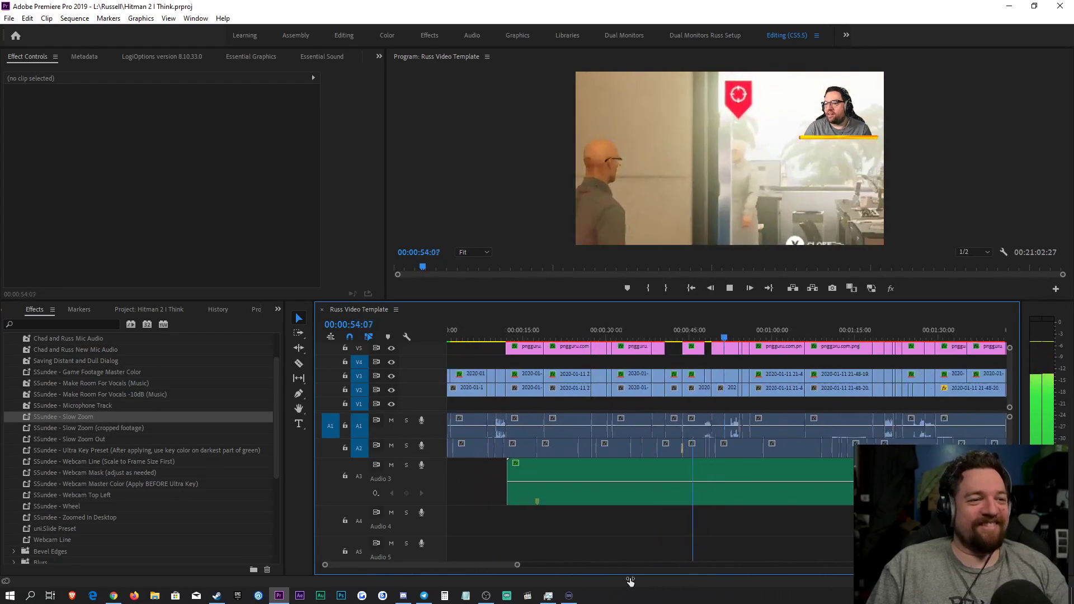
{"action": "scroll", "coordinate": [631, 583], "scroll_direction": "up", "scroll_amount": 2}
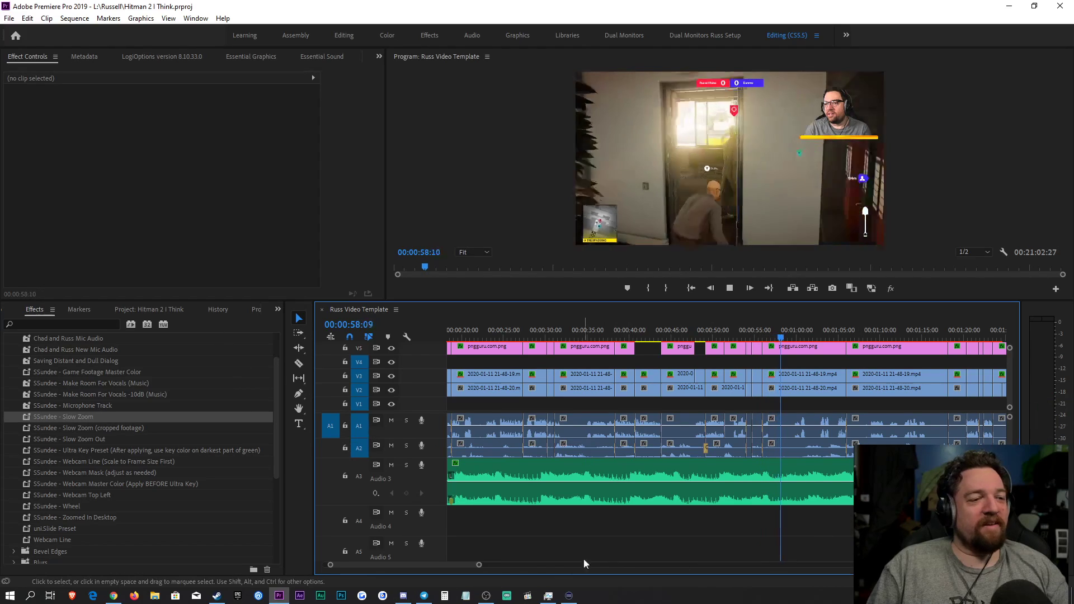
{"action": "scroll", "coordinate": [482, 565], "scroll_direction": "down", "scroll_amount": 2}
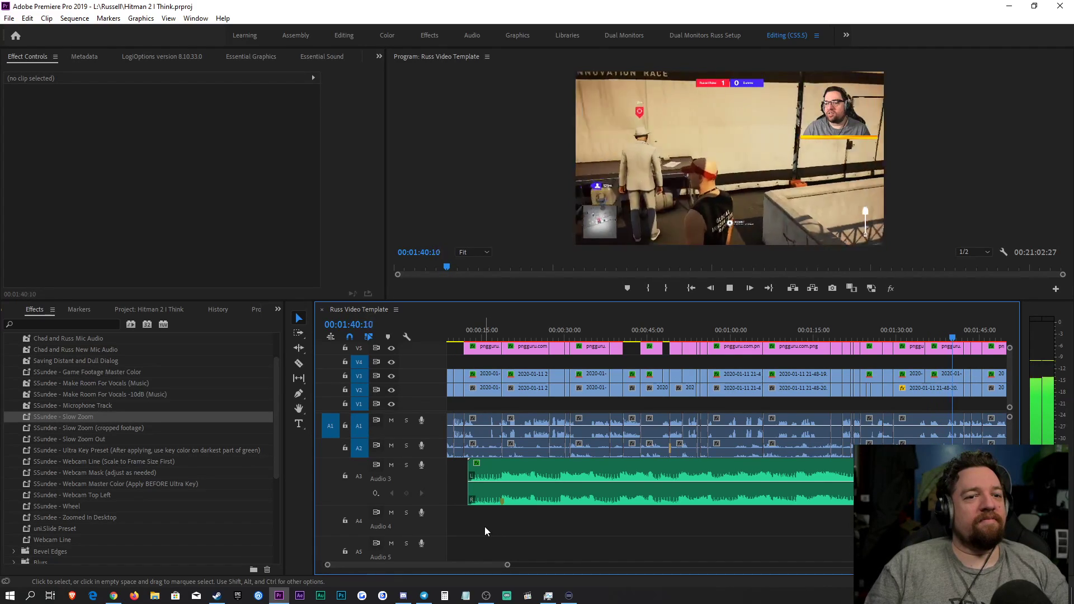
Step: Set the Simple Parametric EQ boost of the A3 music clip to -10 dB and check the mix up to about 00:01:52
{"action": "left_click", "coordinate": [732, 489]}
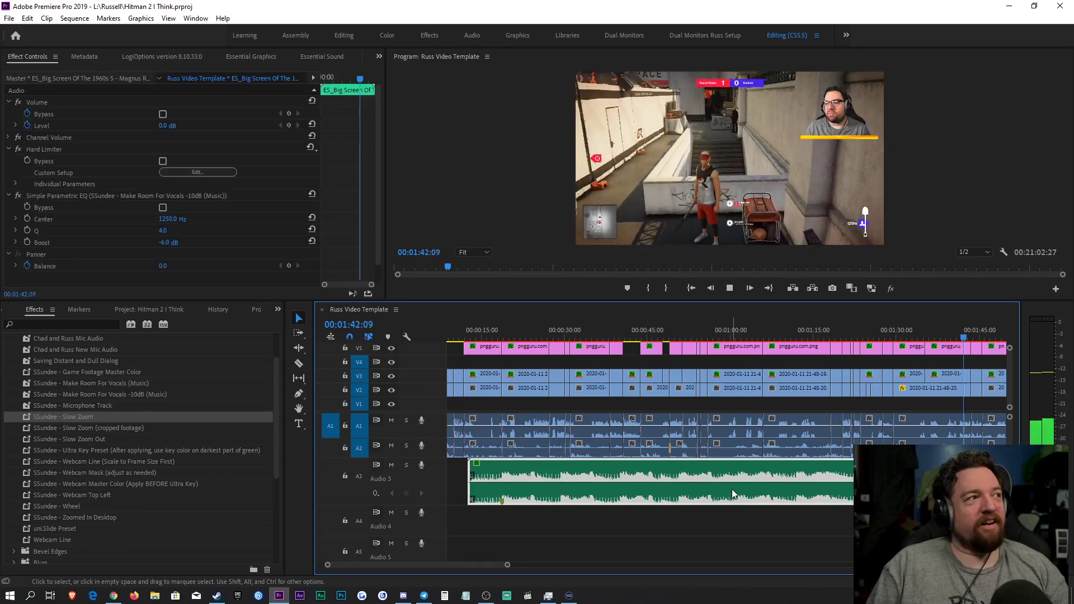
{"action": "left_click", "coordinate": [165, 241]}
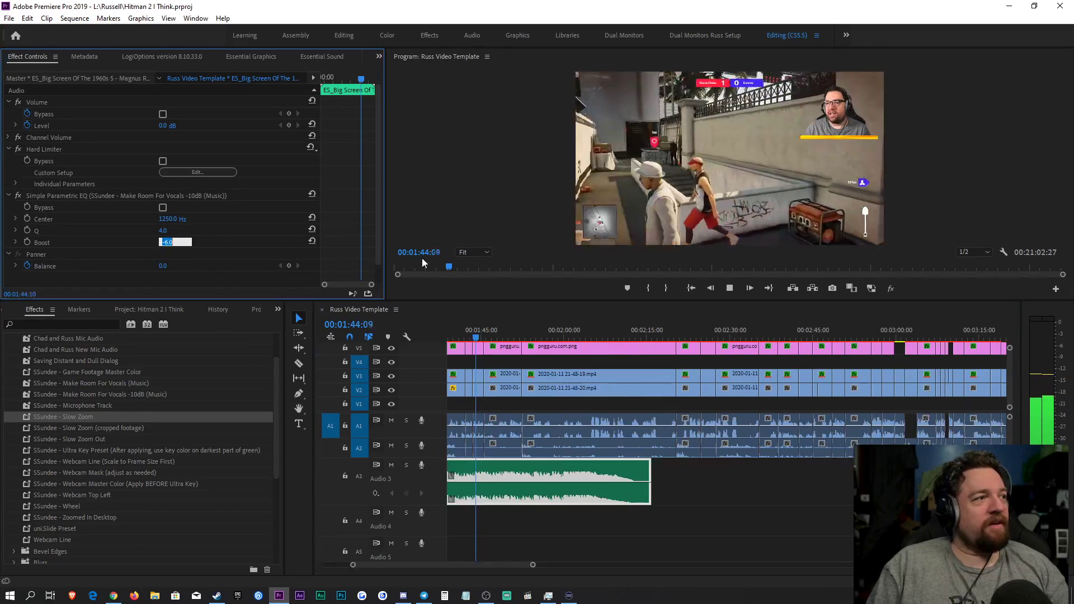
{"action": "type", "text": "-10"}
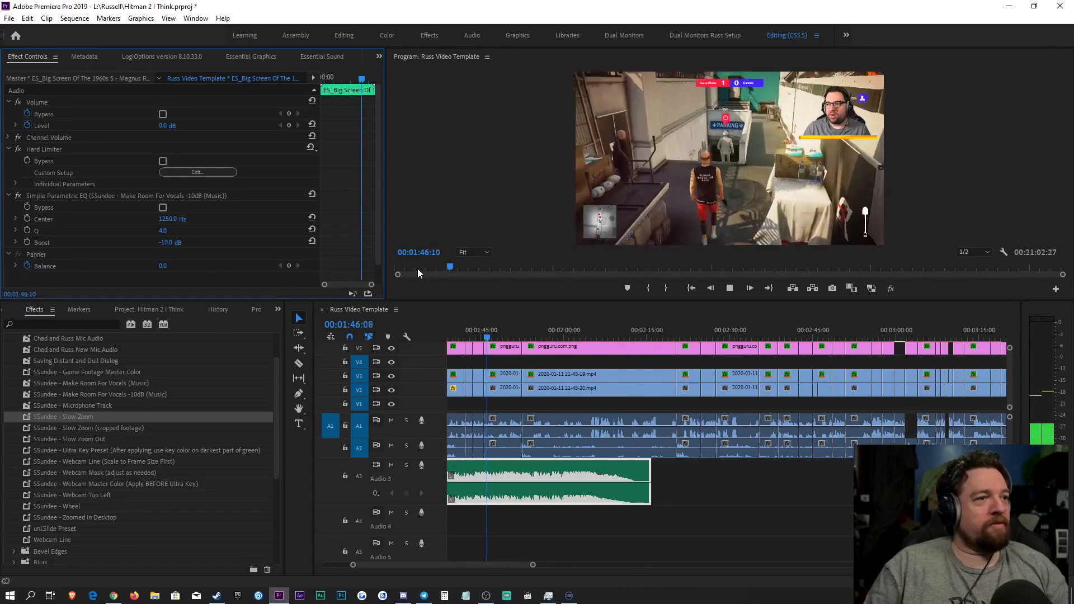
{"action": "left_click", "coordinate": [824, 517]}
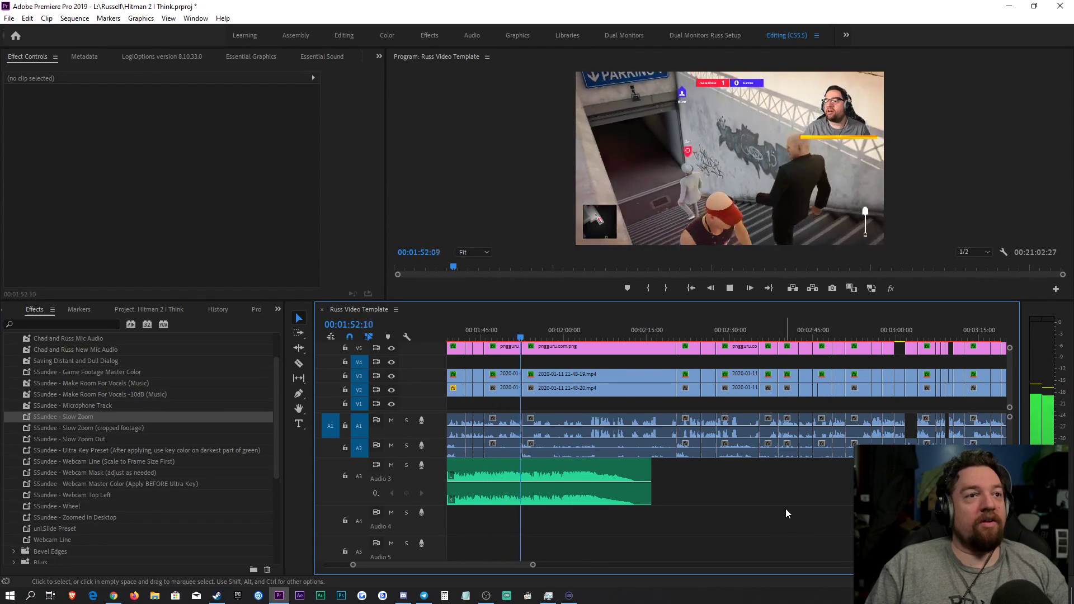
{"action": "key", "text": "space"}
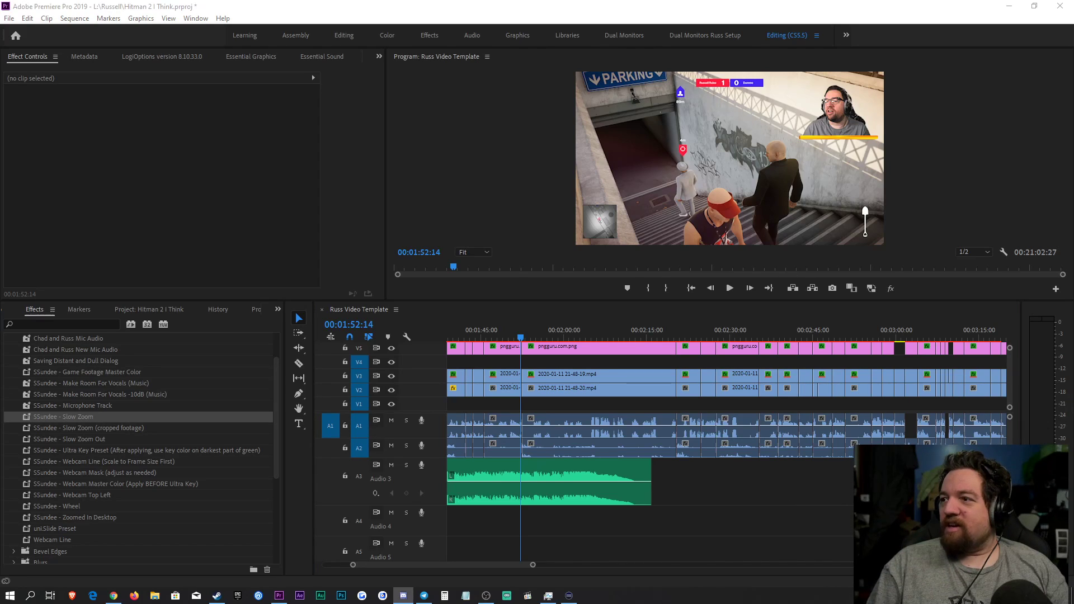
{"action": "key", "text": "alt+Tab"}
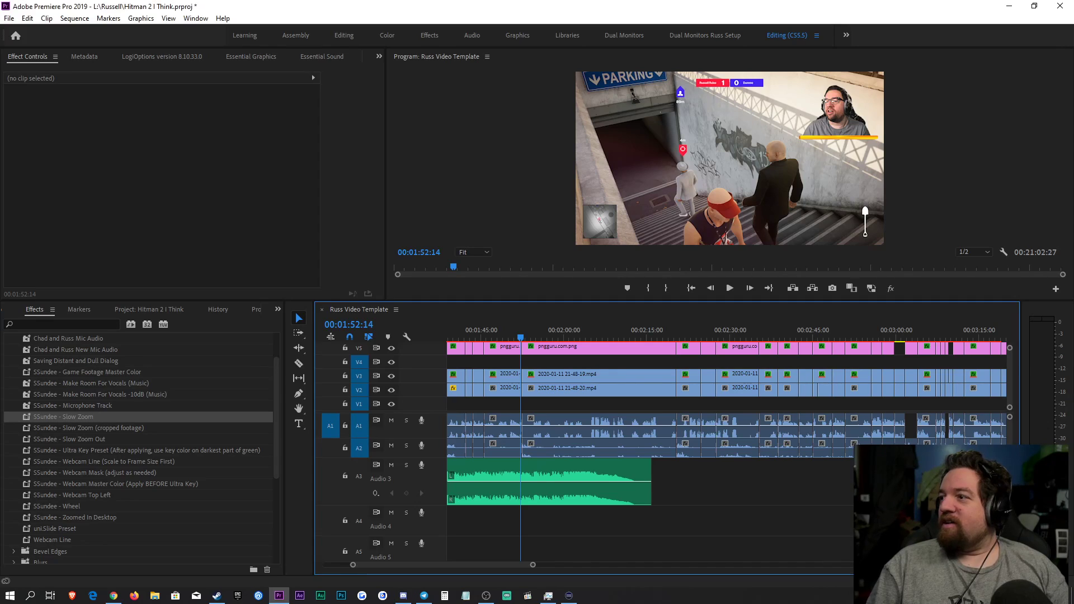
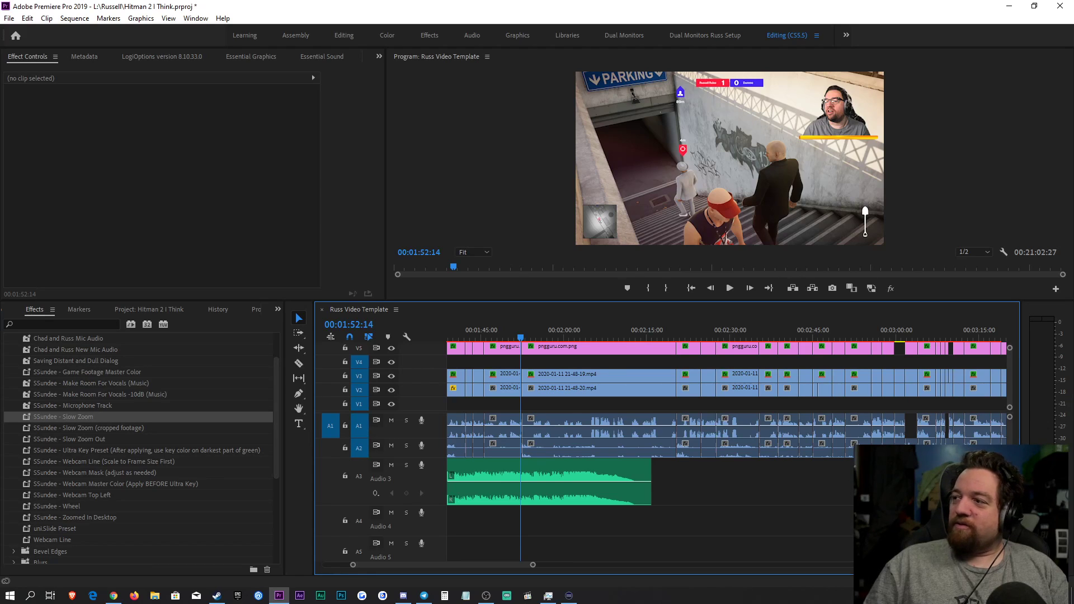
{"action": "key", "text": "ctrl+s"}
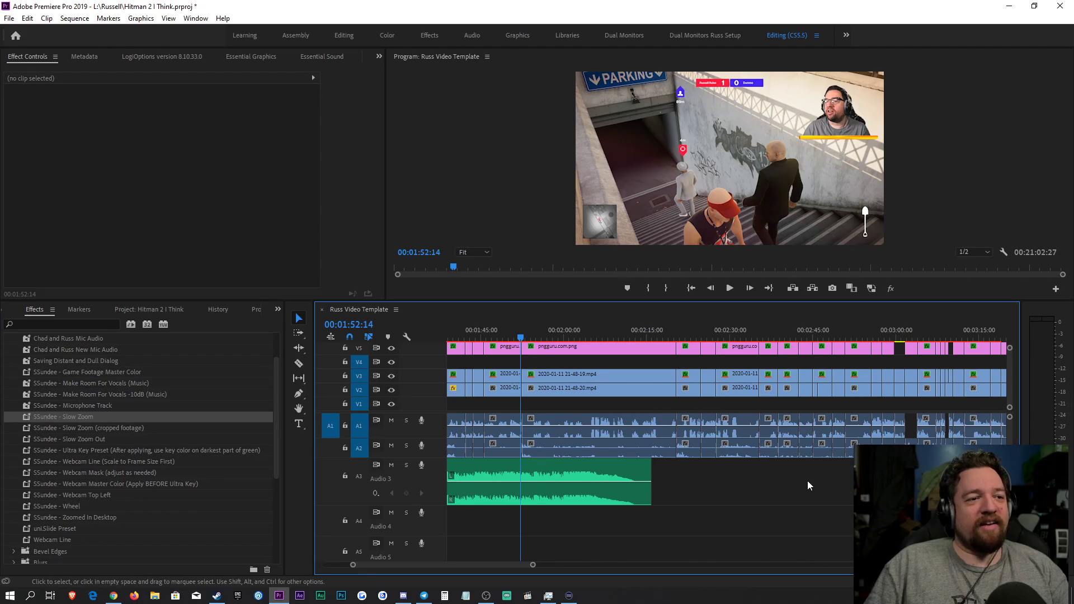
Step: Play the sequence from 00:01:51:15 to 00:02:13:37 to review the fading end of the A3 music clip
{"action": "left_click", "coordinate": [600, 402]}
{"action": "left_click_drag", "start_coordinate": [533, 566], "coordinate": [468, 566]}
{"action": "left_click", "coordinate": [711, 330]}
{"action": "left_click_drag", "start_coordinate": [468, 565], "coordinate": [593, 551]}
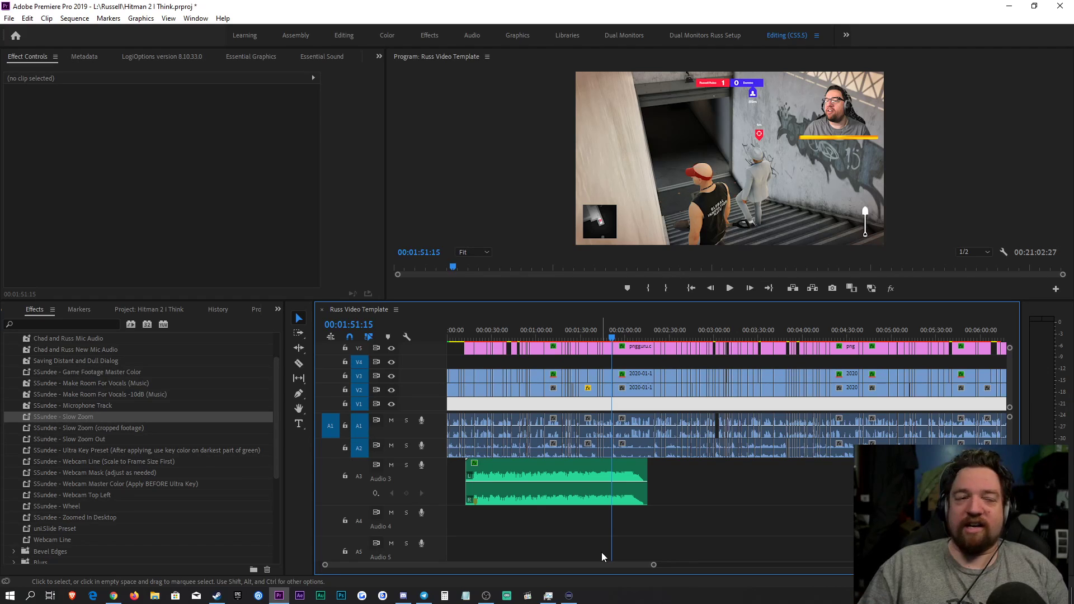
{"action": "left_click_drag", "start_coordinate": [654, 566], "coordinate": [552, 556]}
{"action": "key", "text": "="}
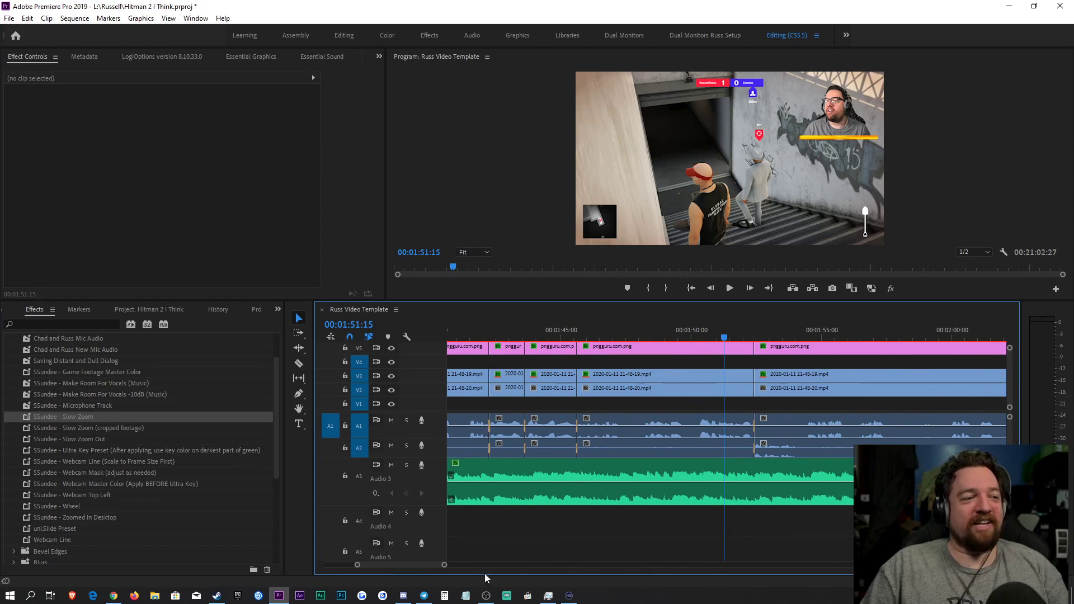
{"action": "left_click_drag", "start_coordinate": [444, 567], "coordinate": [452, 566]}
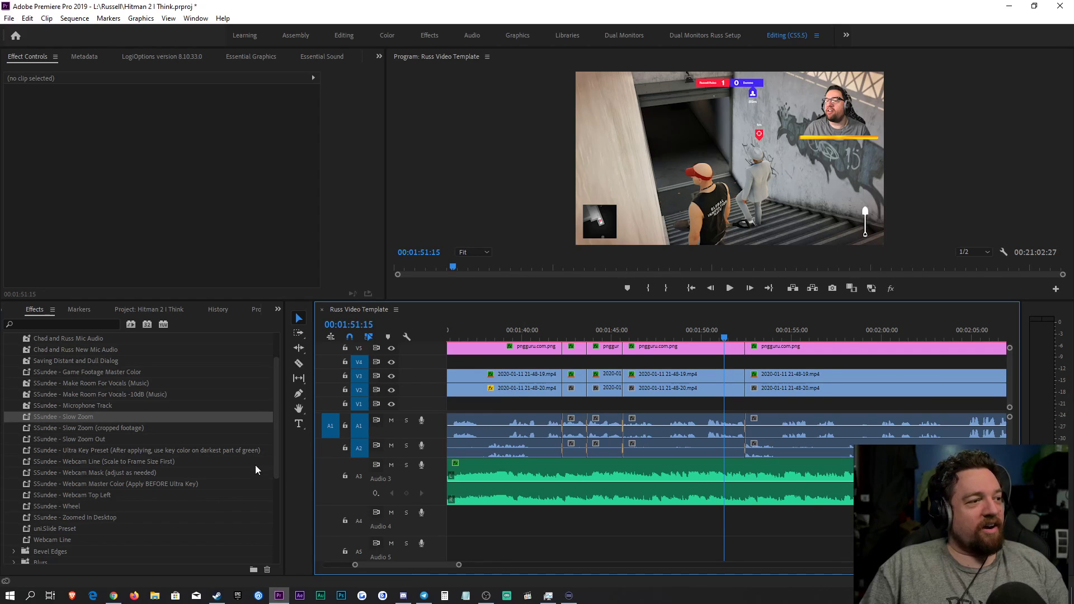
{"action": "key", "text": "space"}
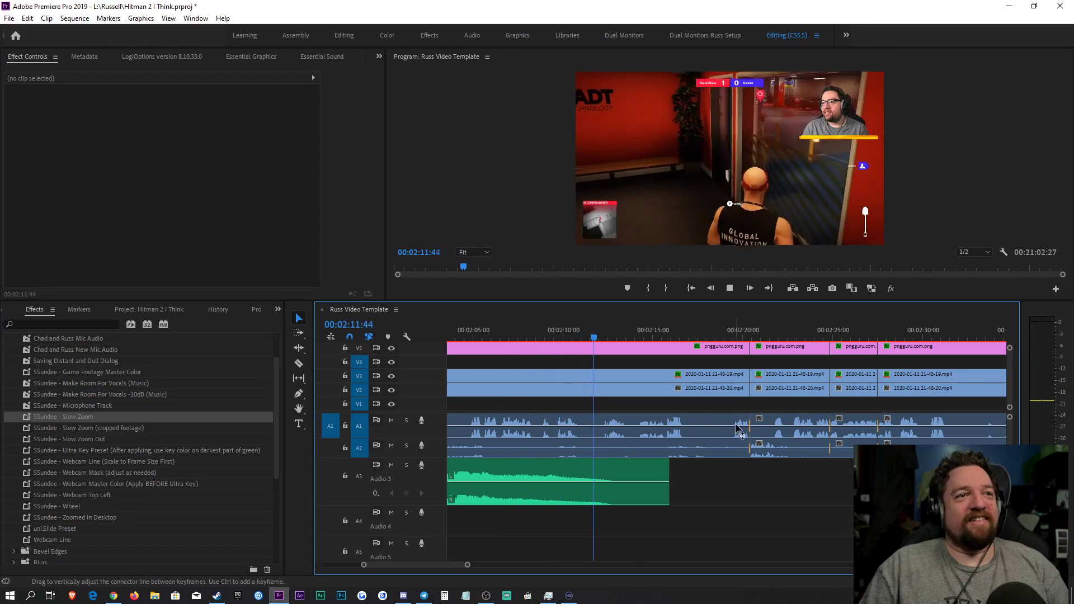
{"action": "key", "text": "space"}
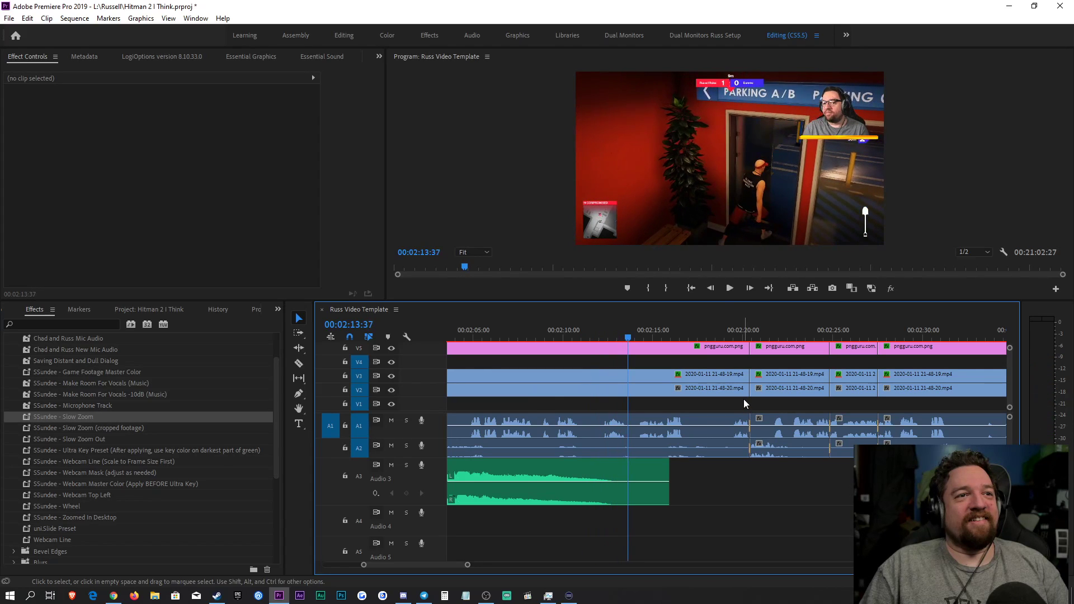
Step: Position the playhead at 00:02:16:33, on the strike just after the end of the A3 music clip
{"action": "scroll", "coordinate": [497, 559], "scroll_direction": "down", "scroll_amount": 5}
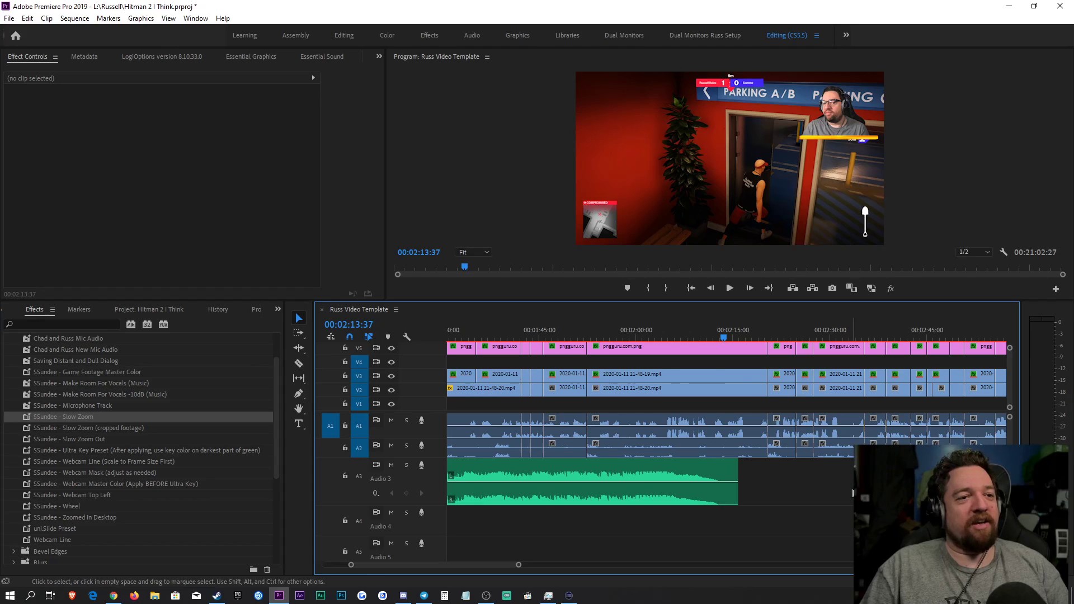
{"action": "key", "text": "space"}
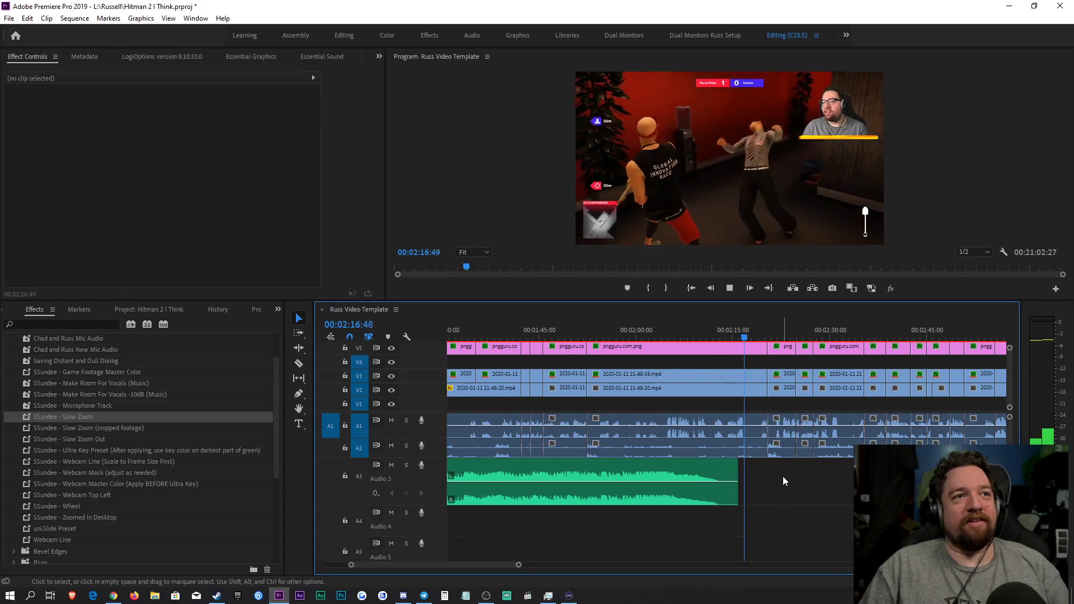
{"action": "key", "text": "space"}
{"action": "left_click_drag", "start_coordinate": [752, 331], "coordinate": [740, 330]}
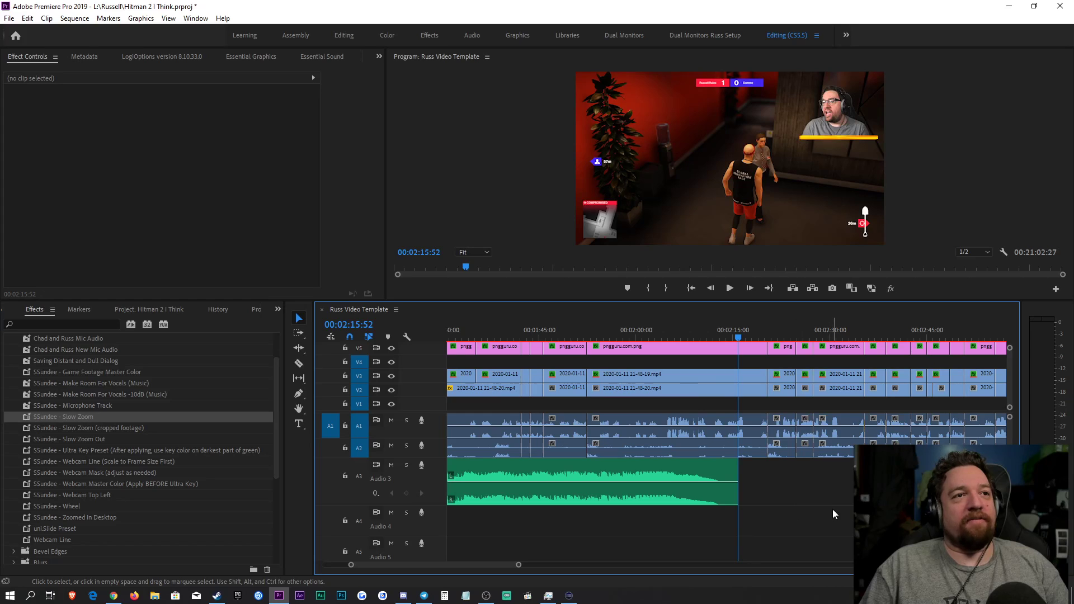
{"action": "key", "text": "space"}
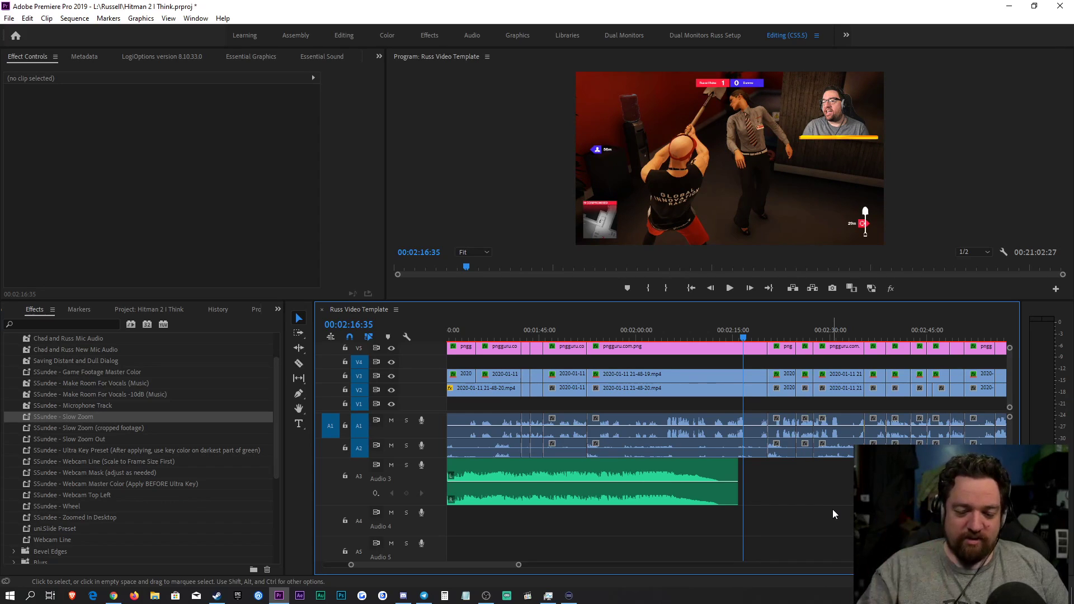
{"action": "key", "text": "Right"}
{"action": "key", "text": "Left"}
{"action": "key", "text": "Left"}
{"action": "key", "text": "Left"}
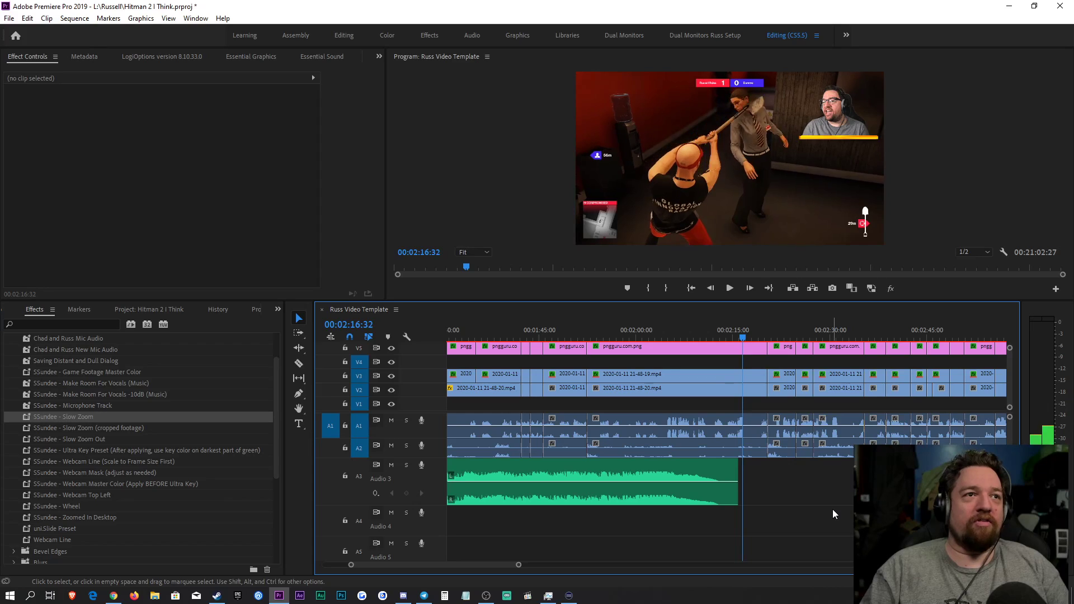
{"action": "key", "text": "Right"}
{"action": "key", "text": "Left"}
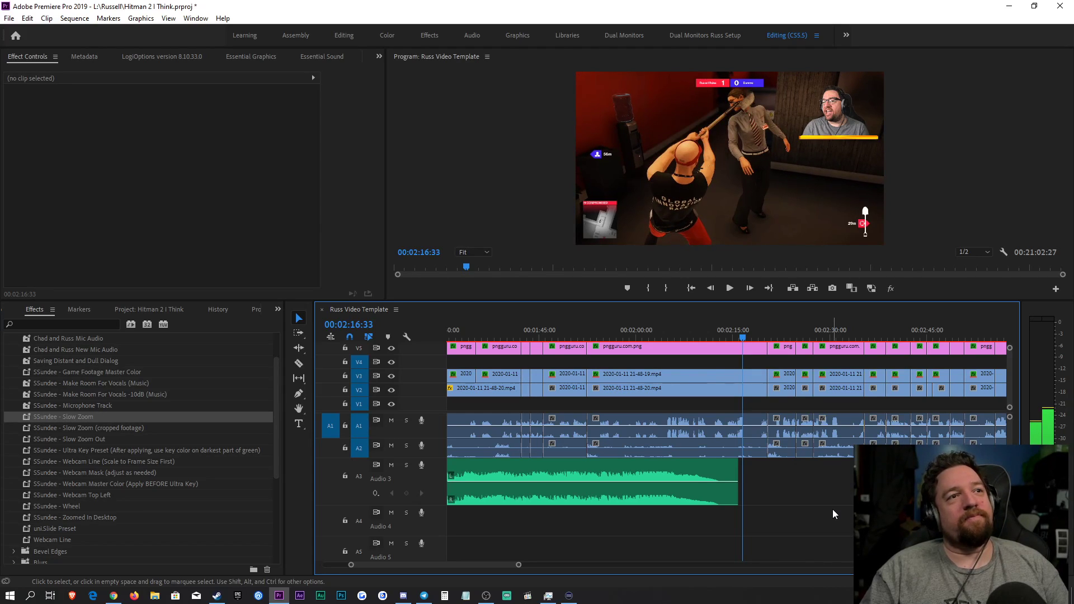
Step: Search the project media for "riser" and select Generdyn - RISER - 04.wav
{"action": "left_click", "coordinate": [151, 309]}
{"action": "left_click_drag", "start_coordinate": [68, 393], "coordinate": [2, 394]}
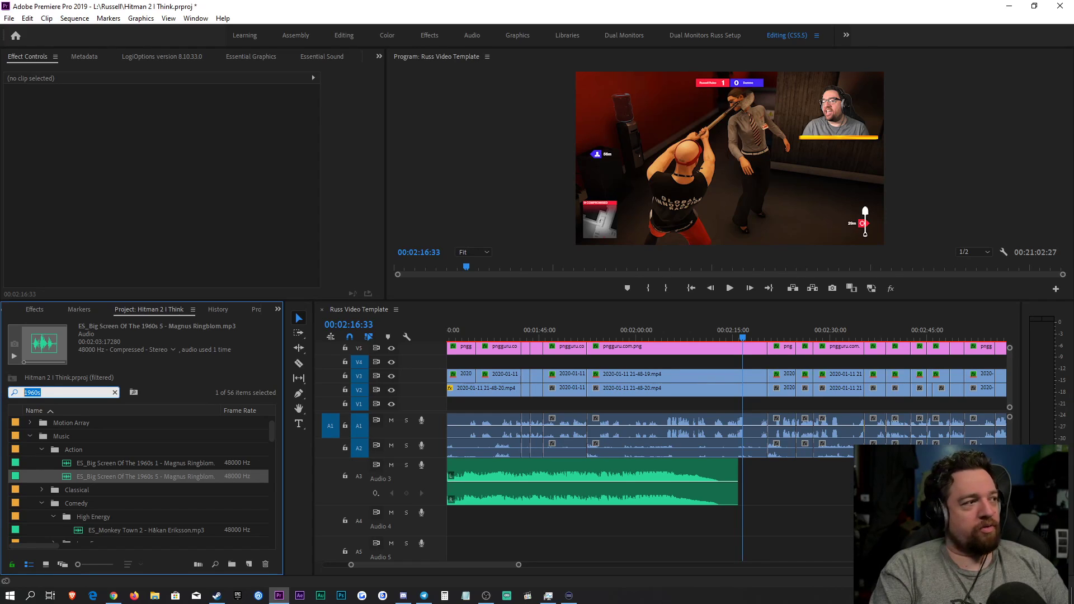
{"action": "type", "text": "riser"}
{"action": "scroll", "coordinate": [95, 499], "scroll_direction": "down", "scroll_amount": 8}
{"action": "scroll", "coordinate": [93, 500], "scroll_direction": "down", "scroll_amount": 5}
{"action": "left_click", "coordinate": [100, 465]}
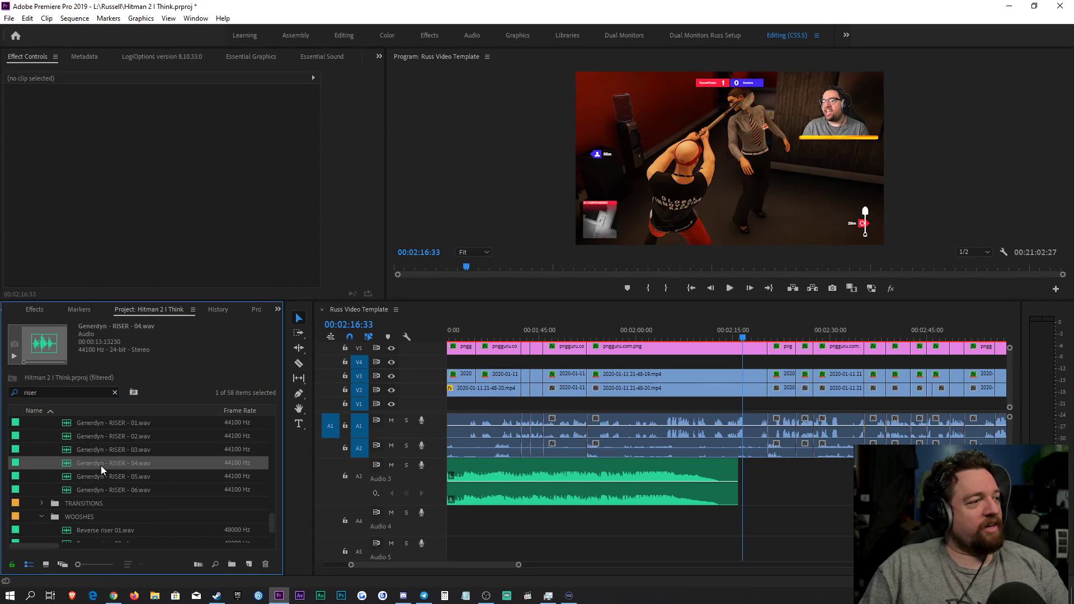
Step: Place Generdyn - RISER - 04.wav on track A4 beneath the fading music, ending at the strike around 00:02:16:33
{"action": "double_click", "coordinate": [100, 465]}
{"action": "left_click_drag", "start_coordinate": [149, 267], "coordinate": [731, 516]}
{"action": "left_click_drag", "start_coordinate": [724, 516], "coordinate": [699, 517]}
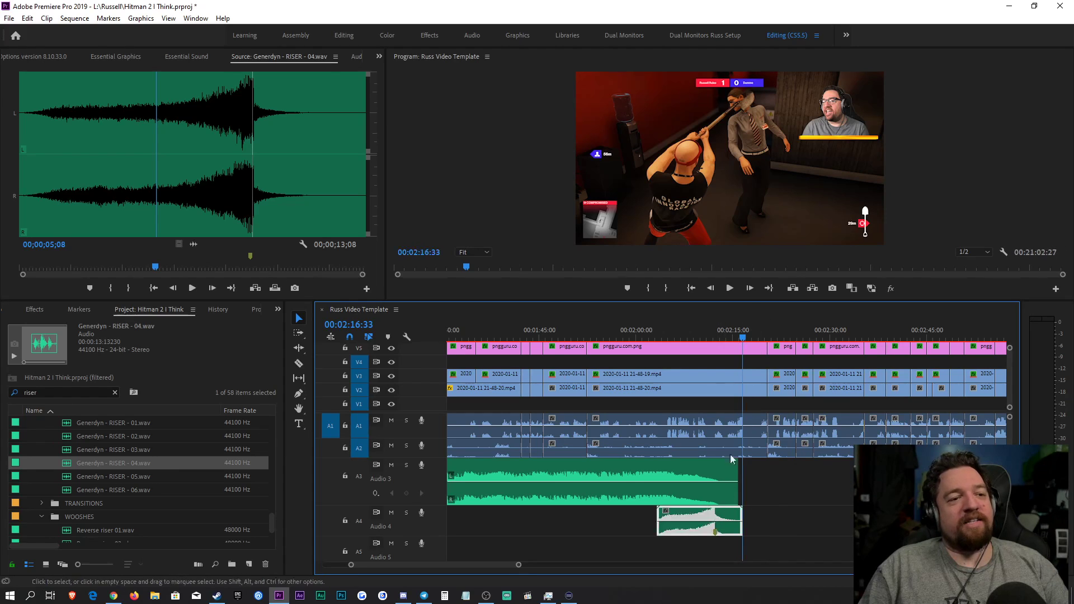
Step: Find the moment just before the strike and set the sequence playhead at 00:02:15:51
{"action": "left_click", "coordinate": [735, 336]}
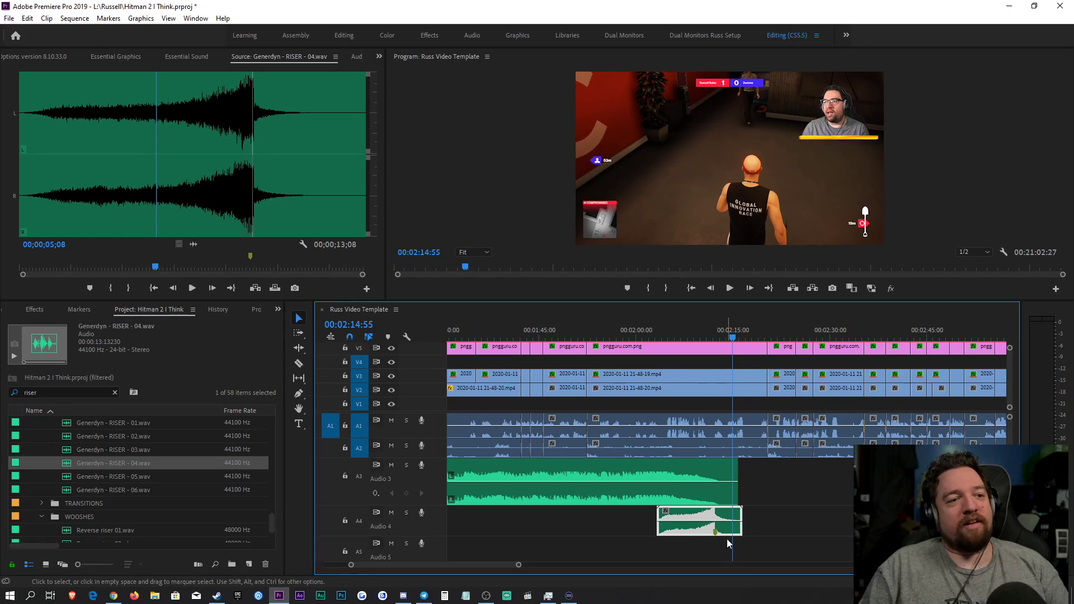
{"action": "key", "text": "space"}
{"action": "left_click", "coordinate": [739, 337]}
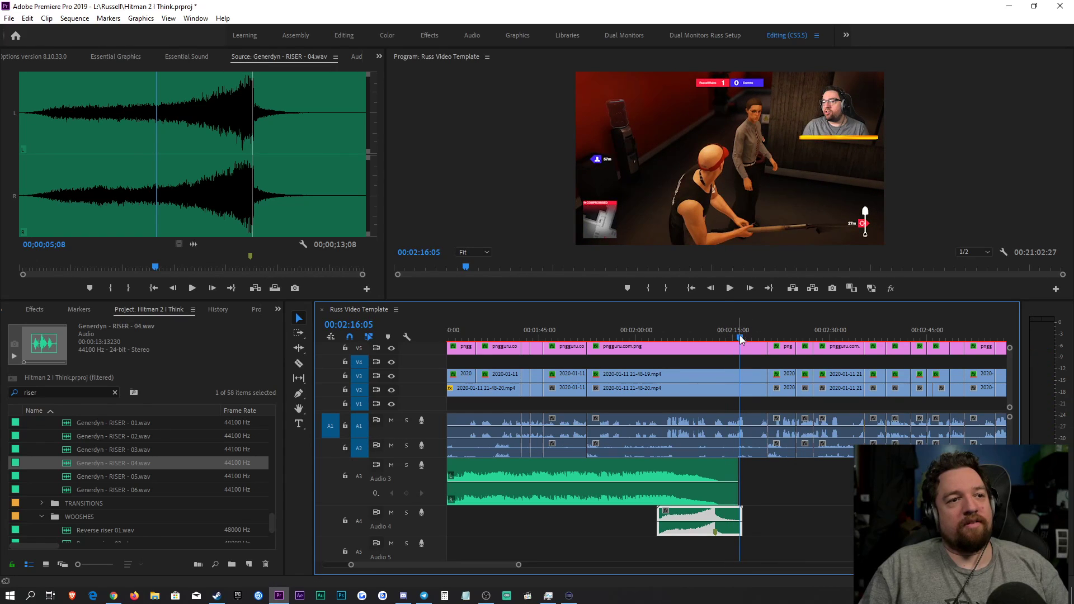
{"action": "key", "text": "Left"}
{"action": "key", "text": "Left"}
{"action": "key", "text": "Left"}
{"action": "key", "text": "Left"}
{"action": "key", "text": "Left"}
{"action": "key", "text": "Left"}
{"action": "key", "text": "Left"}
{"action": "key", "text": "Left"}
{"action": "key", "text": "Left"}
{"action": "key", "text": "Left"}
{"action": "key", "text": "Left"}
{"action": "key", "text": "Left"}
{"action": "key", "text": "Left"}
{"action": "key", "text": "Left"}
{"action": "key", "text": "Left"}
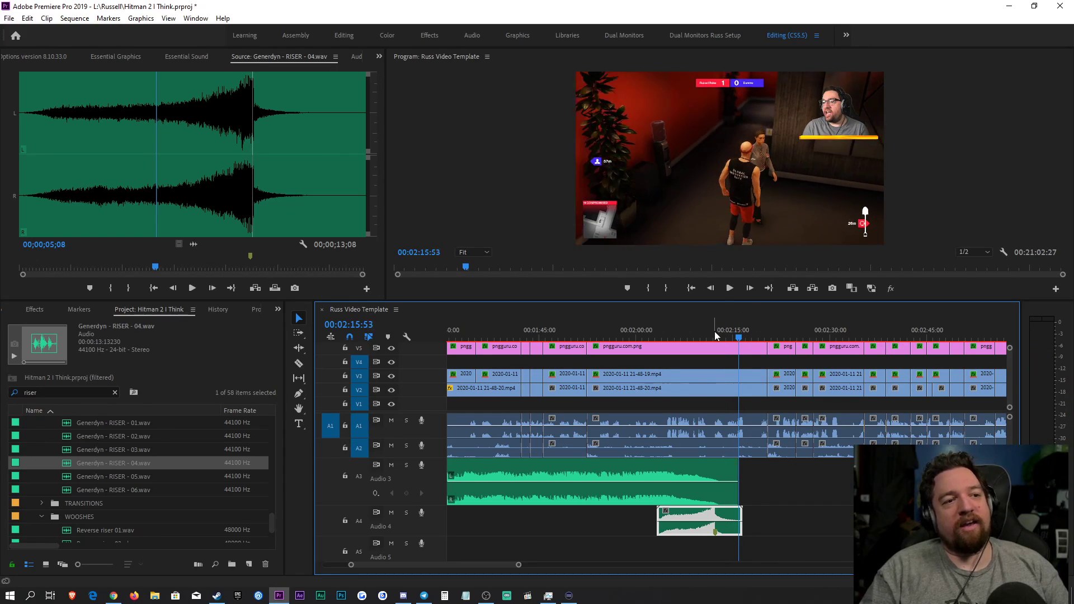
{"action": "key", "text": "Right"}
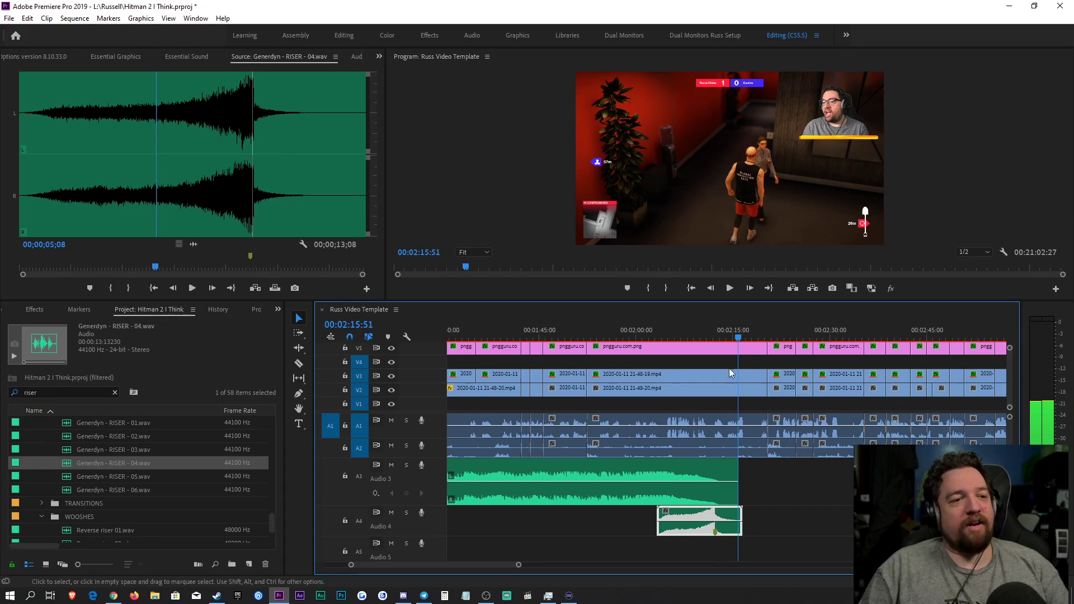
Step: Move the riser clip on A4 so its marked peak falls at 00:02:15:51
{"action": "left_click_drag", "start_coordinate": [738, 512], "coordinate": [753, 515]}
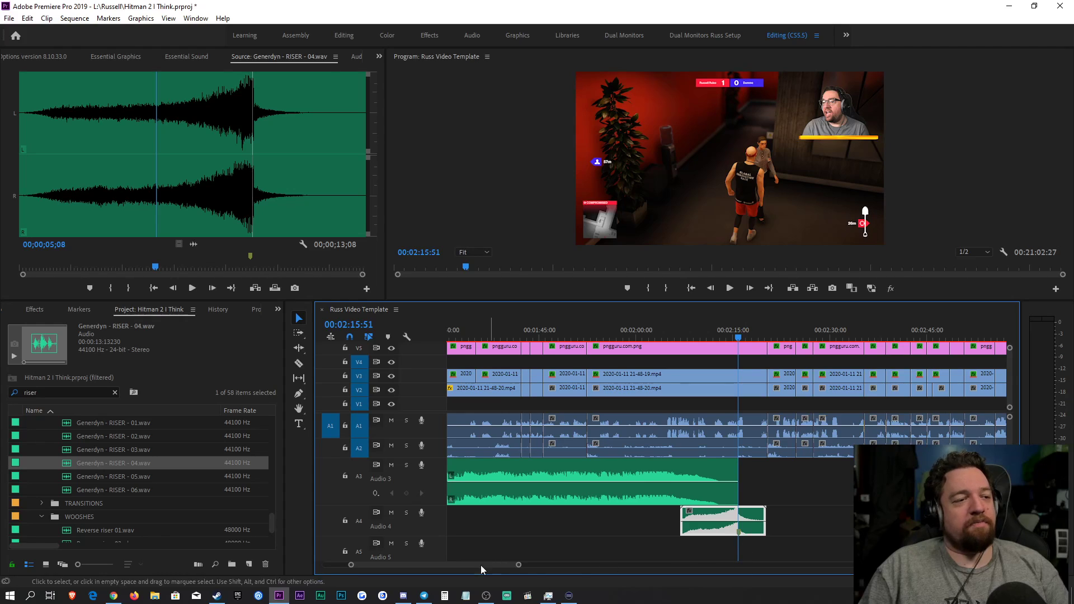
{"action": "left_click_drag", "start_coordinate": [519, 565], "coordinate": [448, 562]}
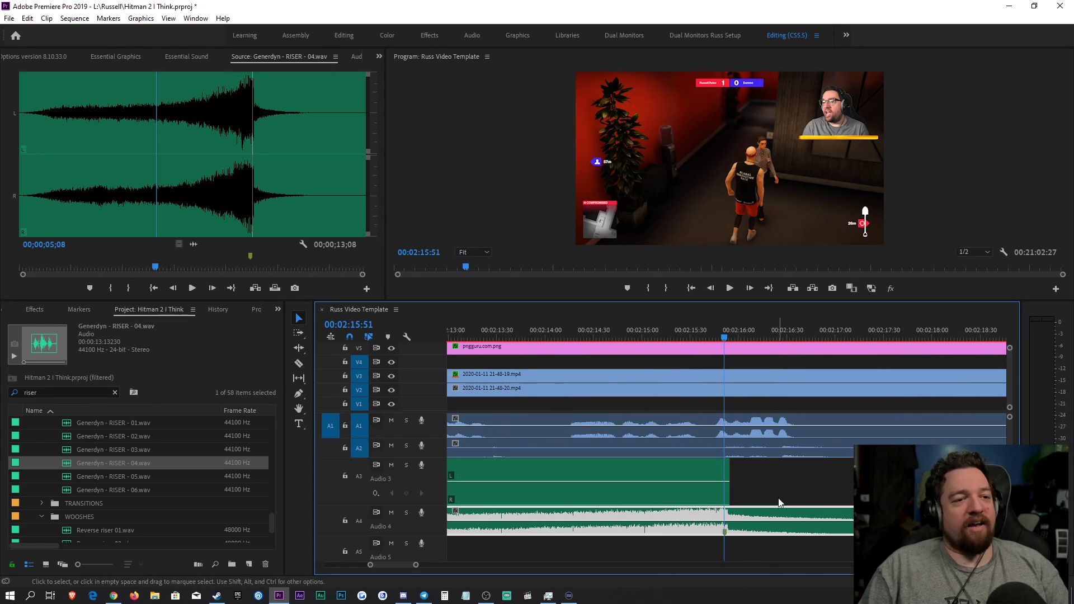
{"action": "left_click_drag", "start_coordinate": [747, 510], "coordinate": [680, 519]}
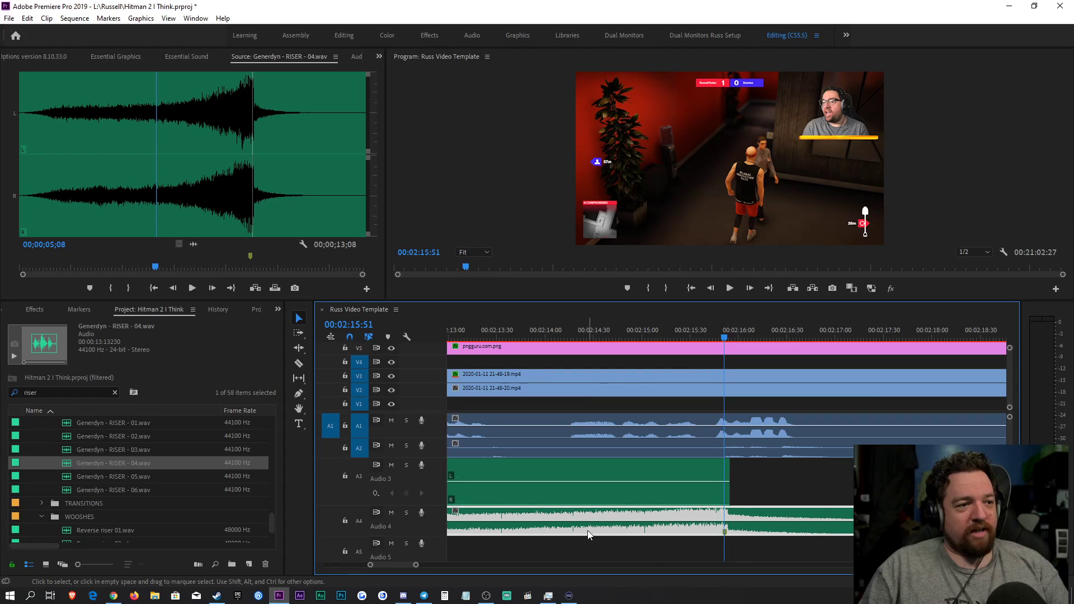
Step: Lower the audio gain of the riser clip on A4
{"action": "key", "text": "minus"}
{"action": "key", "text": "minus"}
{"action": "key", "text": "minus"}
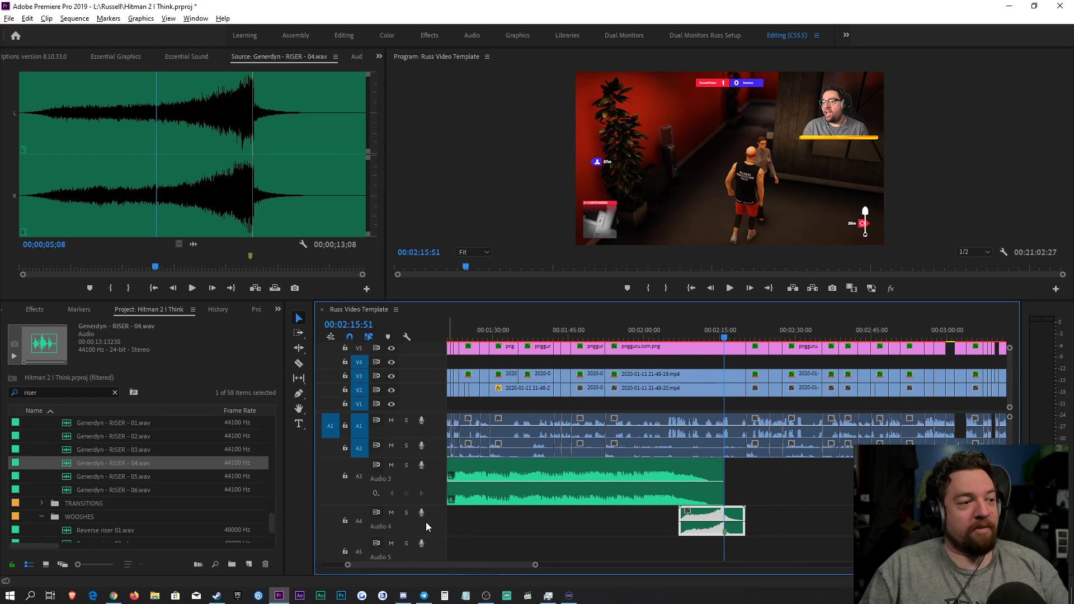
{"action": "right_click", "coordinate": [736, 532]}
{"action": "left_click", "coordinate": [796, 406]}
{"action": "key", "text": "Return"}
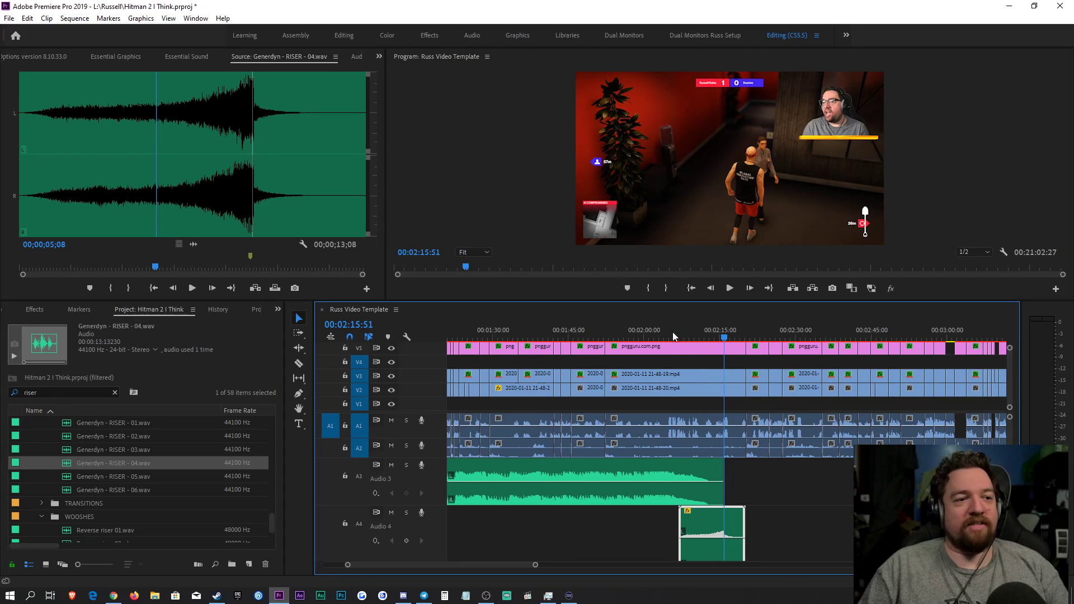
Step: Play the sequence through the riser's peak, then set the playhead back on the strike at 00:02:16:33
{"action": "key", "text": "space"}
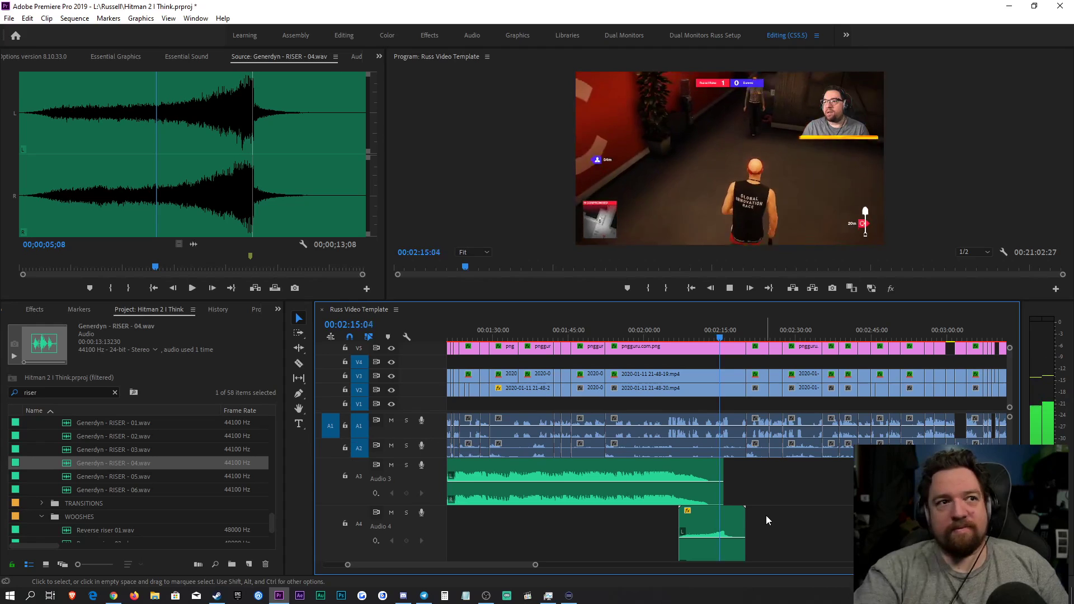
{"action": "key", "text": "space"}
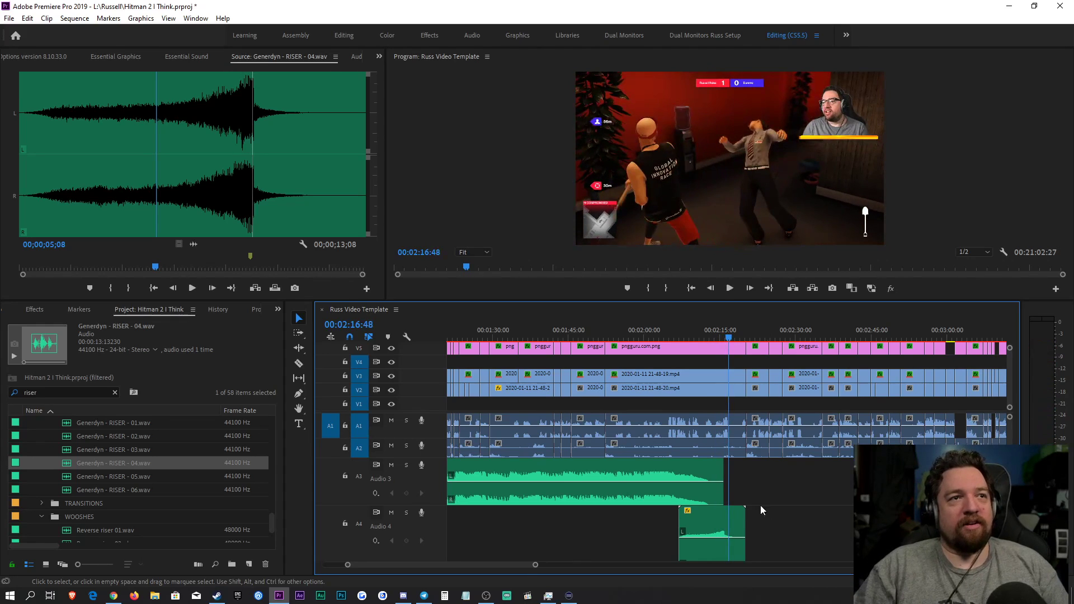
{"action": "key", "text": "Left"}
{"action": "key", "text": "Left"}
{"action": "key", "text": "Left"}
{"action": "key", "text": "Left"}
{"action": "key", "text": "Left"}
{"action": "key", "text": "Left"}
{"action": "key", "text": "Left"}
{"action": "key", "text": "Left"}
{"action": "key", "text": "Left"}
{"action": "key", "text": "Left"}
{"action": "key", "text": "Left"}
{"action": "key", "text": "Left"}
{"action": "key", "text": "Left"}
{"action": "key", "text": "Left"}
{"action": "key", "text": "Left"}
{"action": "key", "text": "Left"}
{"action": "key", "text": "Left"}
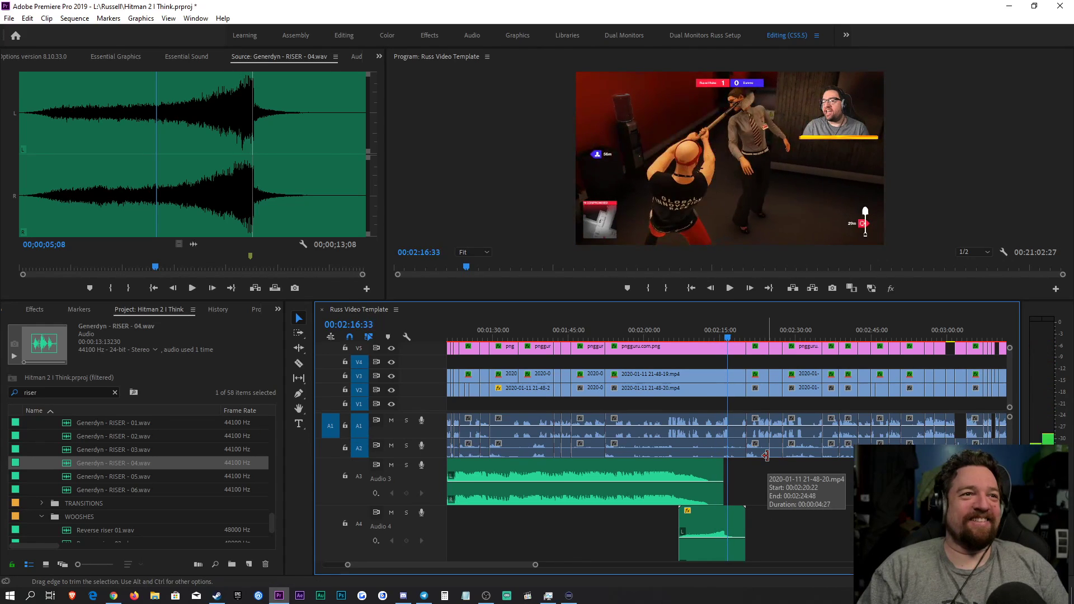
{"action": "key", "text": "Right"}
{"action": "key", "text": "Right"}
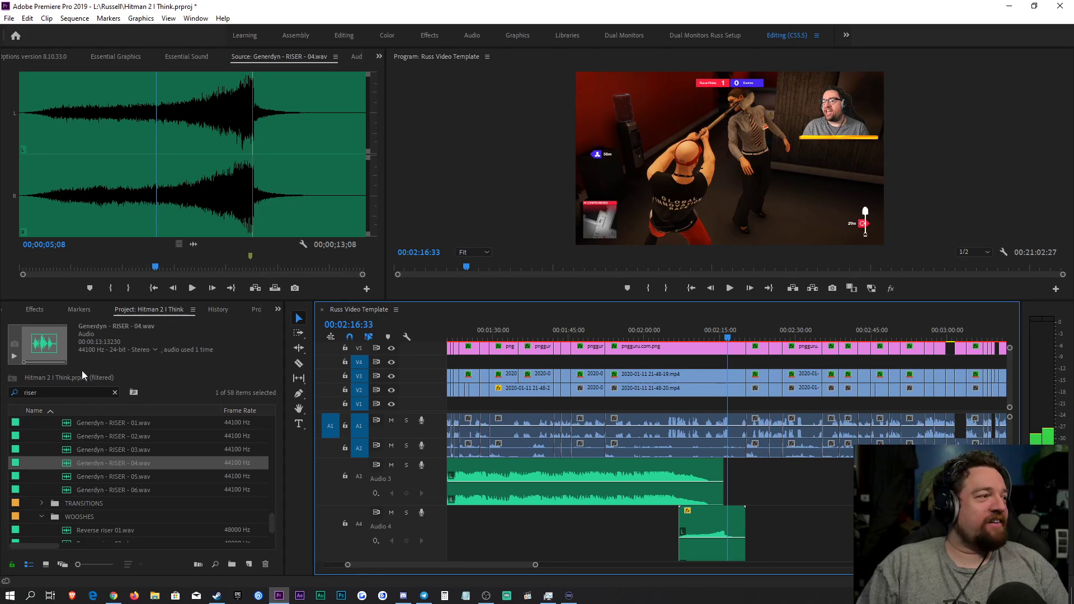
Step: Search the project media for "bald mountain" and preview the marked section of Night on Bald Mountain.mp3
{"action": "double_click", "coordinate": [78, 393]}
{"action": "type", "text": "bald mountain"}
{"action": "scroll", "coordinate": [115, 472], "scroll_direction": "up", "scroll_amount": 3}
{"action": "scroll", "coordinate": [116, 475], "scroll_direction": "up", "scroll_amount": 5}
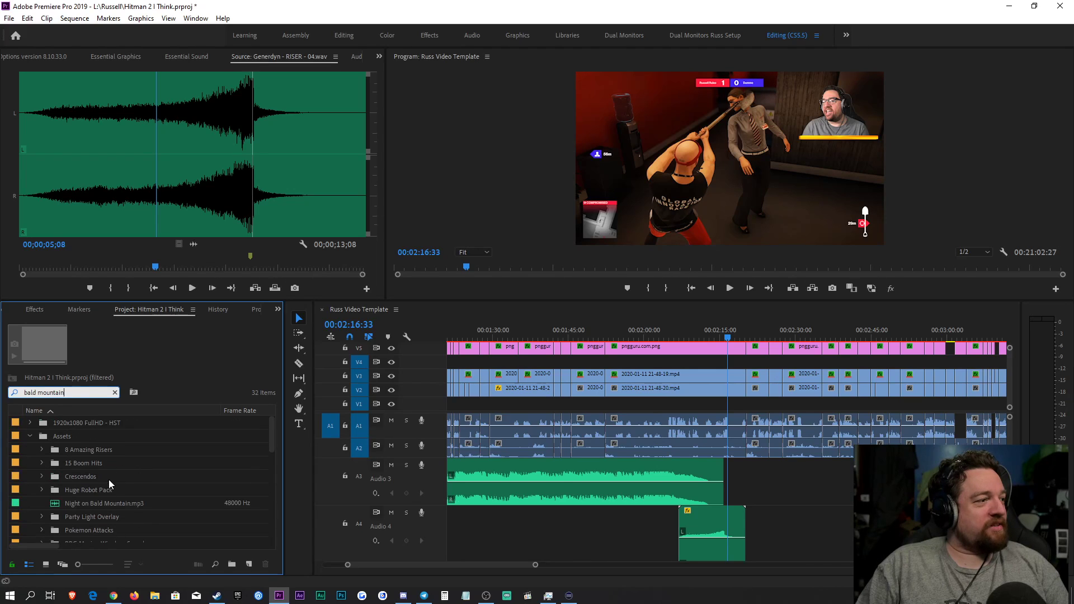
{"action": "double_click", "coordinate": [94, 502]}
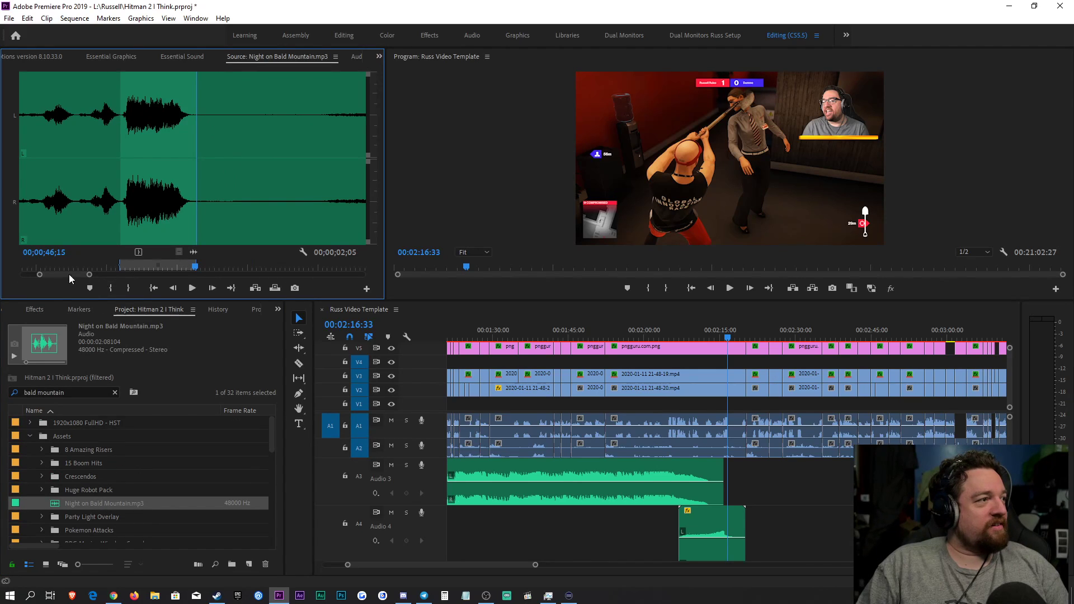
{"action": "left_click", "coordinate": [124, 264]}
{"action": "key", "text": "space"}
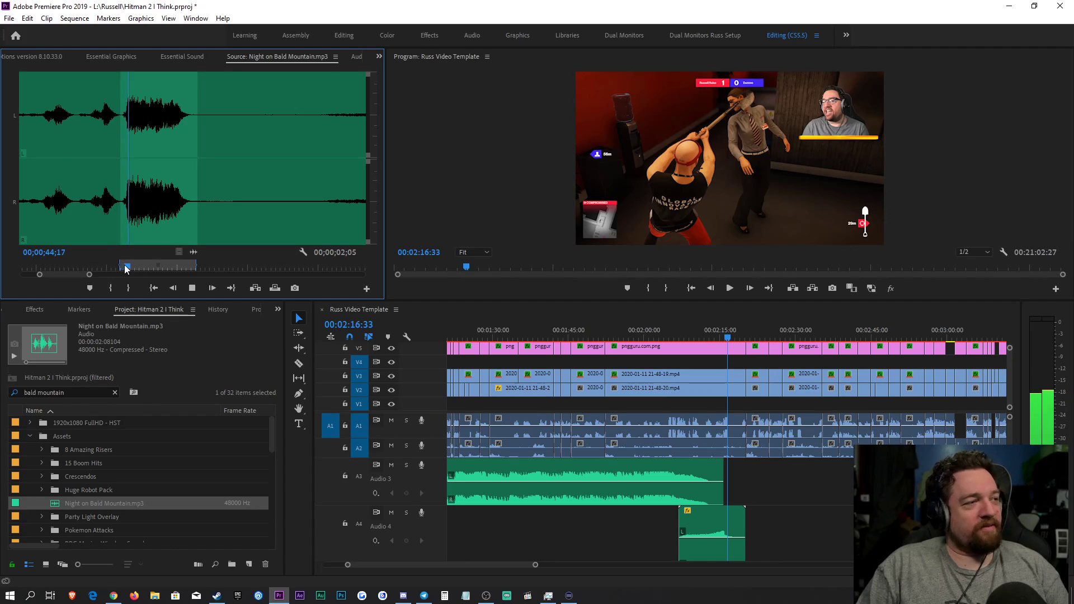
Step: Place the marked section of Night on Bald Mountain.mp3 on A3, aligning its loud hit with the strike at 00:02:16:33
{"action": "left_click_drag", "start_coordinate": [194, 255], "coordinate": [736, 483]}
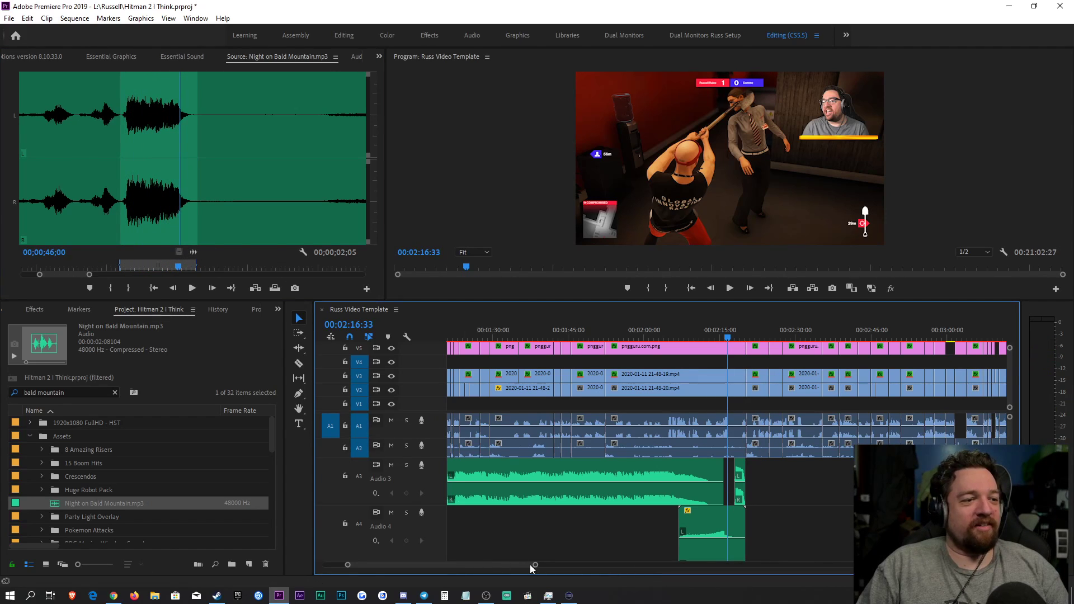
{"action": "key", "text": "equal"}
{"action": "key", "text": "equal"}
{"action": "key", "text": "equal"}
{"action": "key", "text": "equal"}
{"action": "left_click_drag", "start_coordinate": [811, 480], "coordinate": [747, 474]}
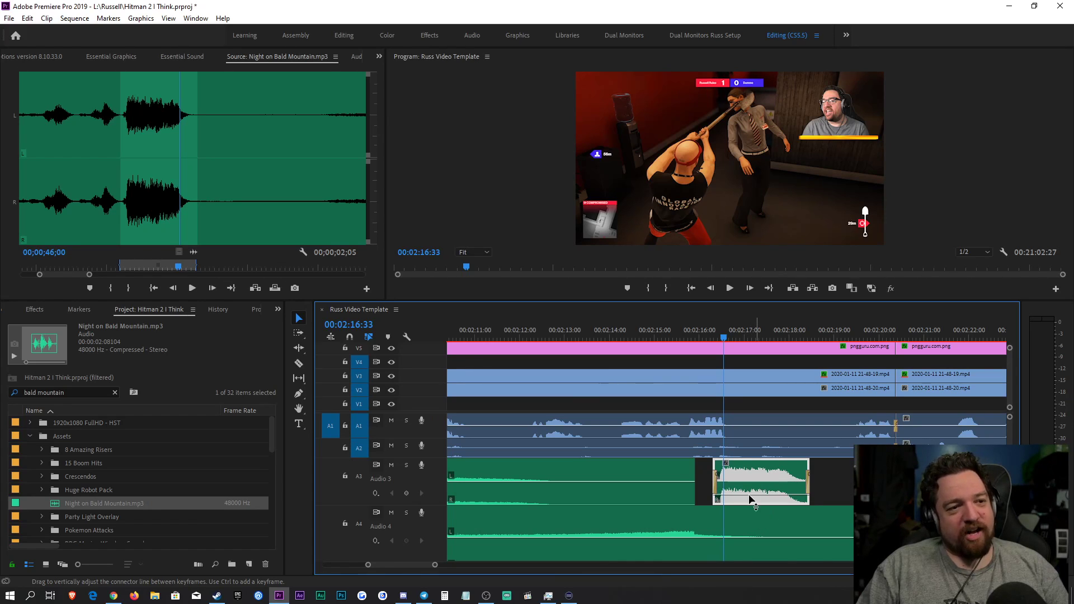
Step: Play the sequence from about 00:02:00:25 to 00:02:19:41 to review the riser and the orchestral hit
{"action": "key", "text": "Up"}
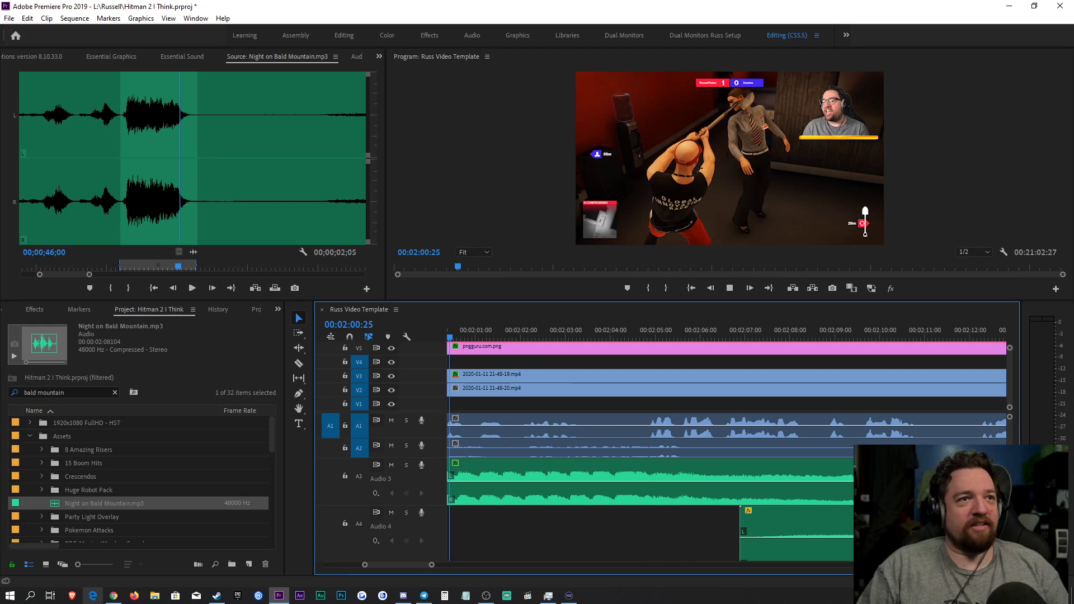
{"action": "key", "text": "space"}
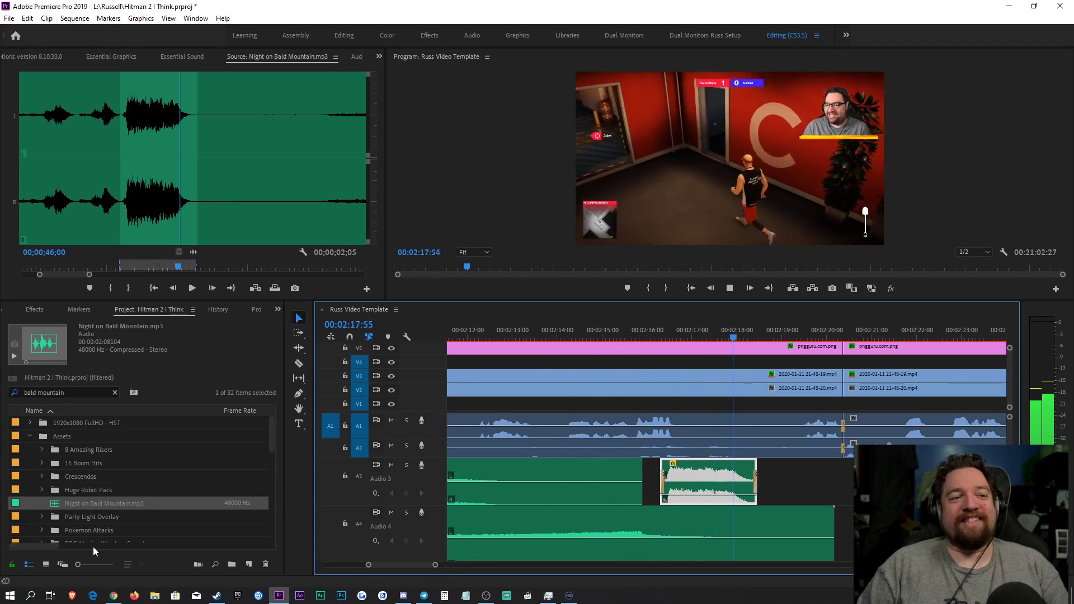
{"action": "key", "text": "space"}
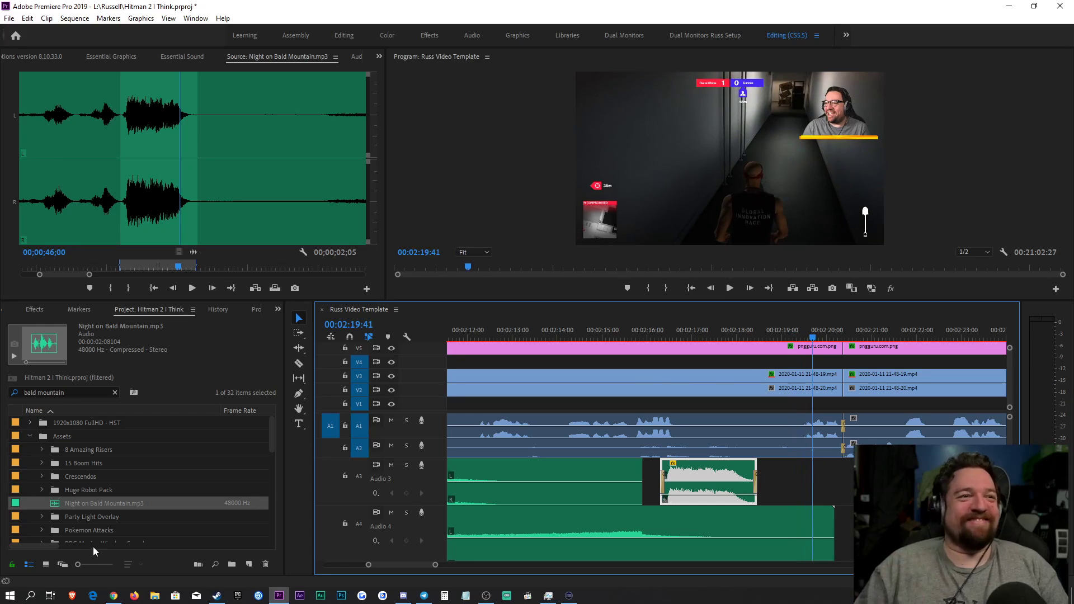
Step: Lower the volume level of the Night on Bald Mountain clip on A3
{"action": "left_click", "coordinate": [657, 338]}
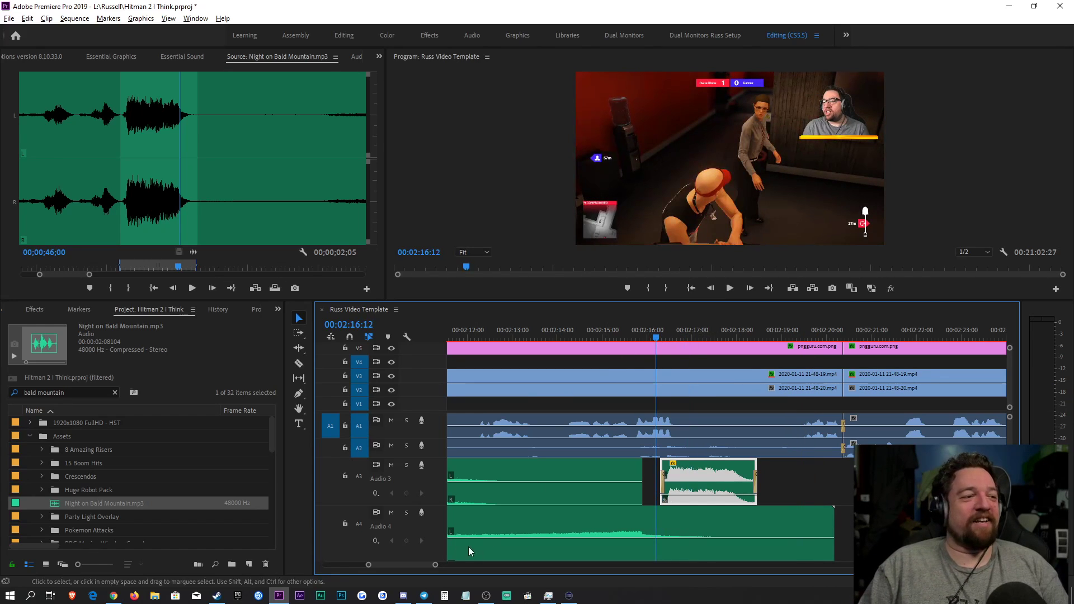
{"action": "scroll", "coordinate": [398, 475], "scroll_direction": "down", "scroll_amount": 1}
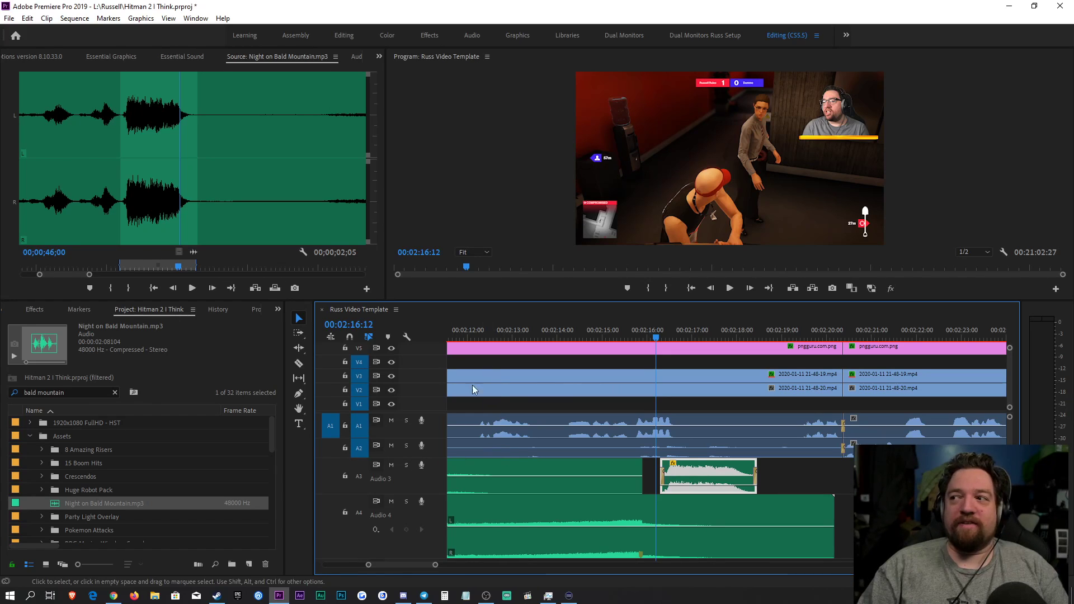
{"action": "scroll", "coordinate": [599, 495], "scroll_direction": "up", "scroll_amount": 1}
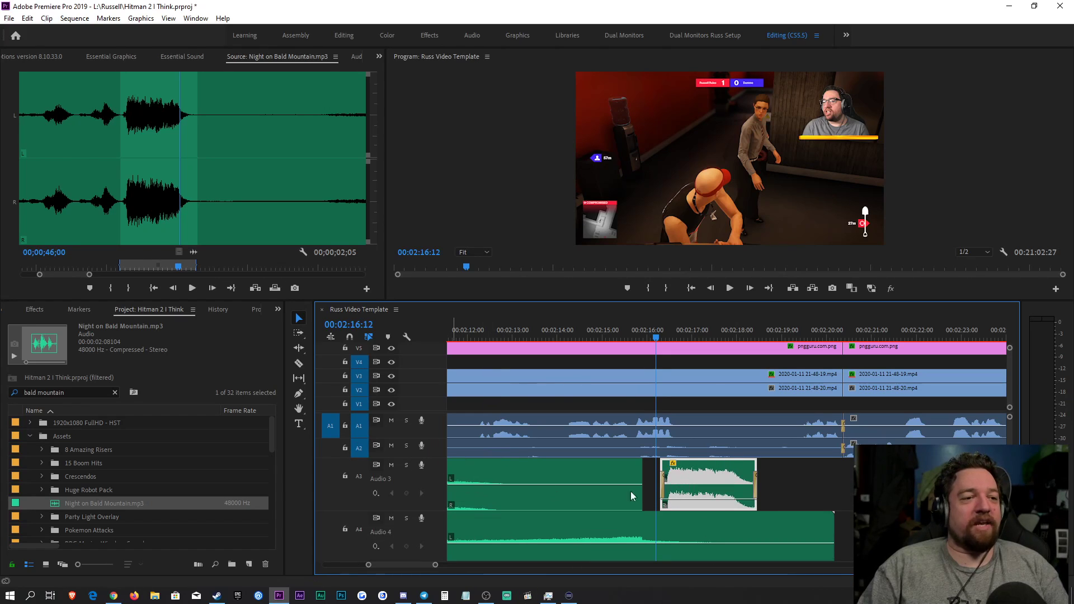
{"action": "left_click_drag", "start_coordinate": [682, 497], "coordinate": [681, 503]}
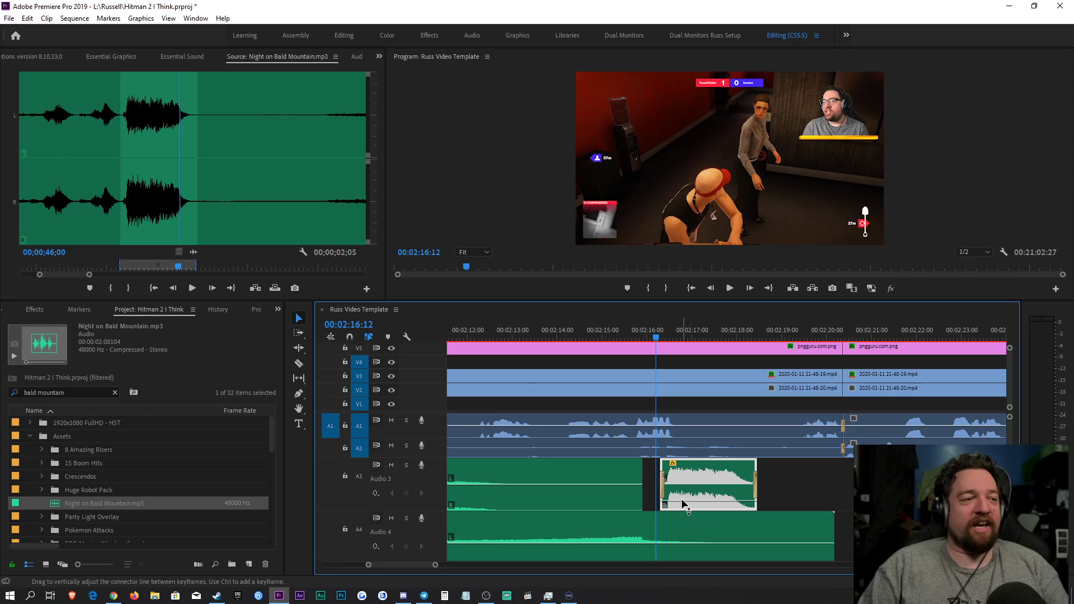
Step: Position the playhead at 00:02:16:32 and disable the Night on Bald Mountain clip on A3
{"action": "scroll", "coordinate": [391, 491], "scroll_direction": "down", "scroll_amount": 4}
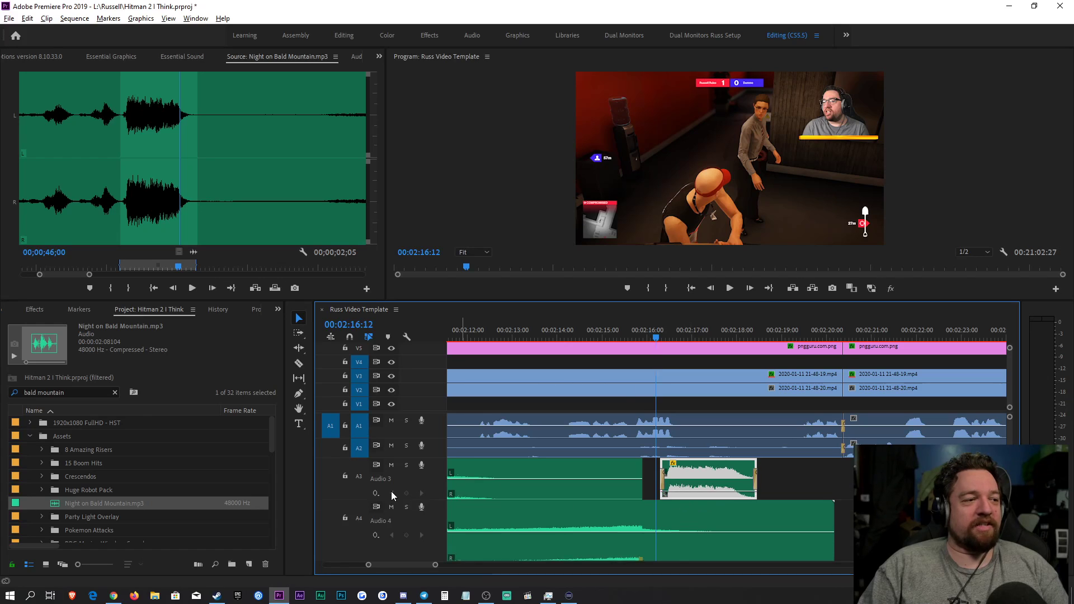
{"action": "left_click", "coordinate": [683, 564]}
{"action": "scroll", "coordinate": [442, 567], "scroll_direction": "up", "scroll_amount": 2}
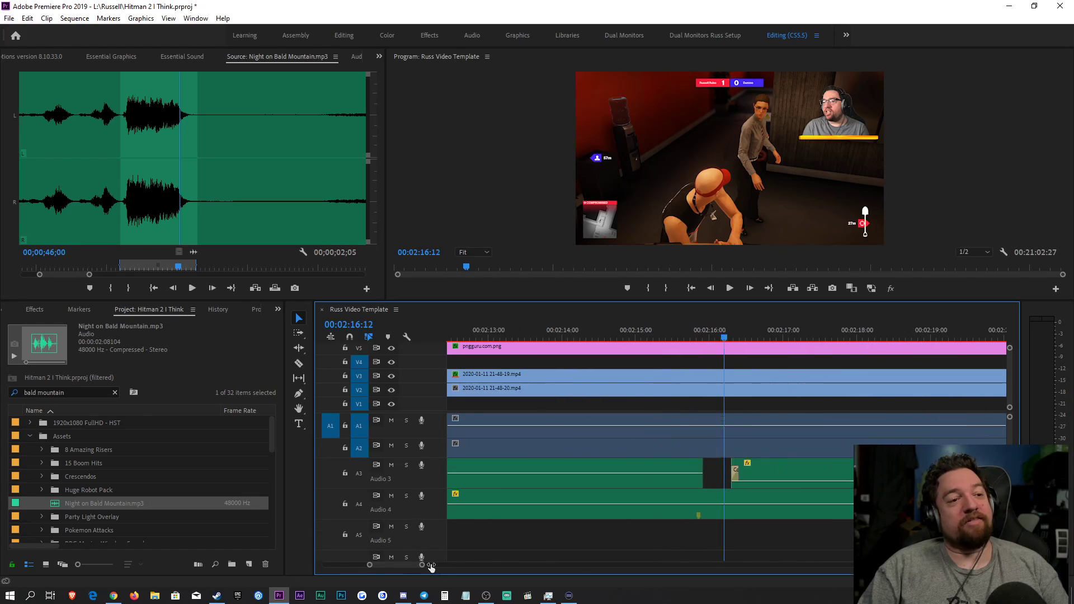
{"action": "left_click_drag", "start_coordinate": [749, 330], "coordinate": [762, 331]}
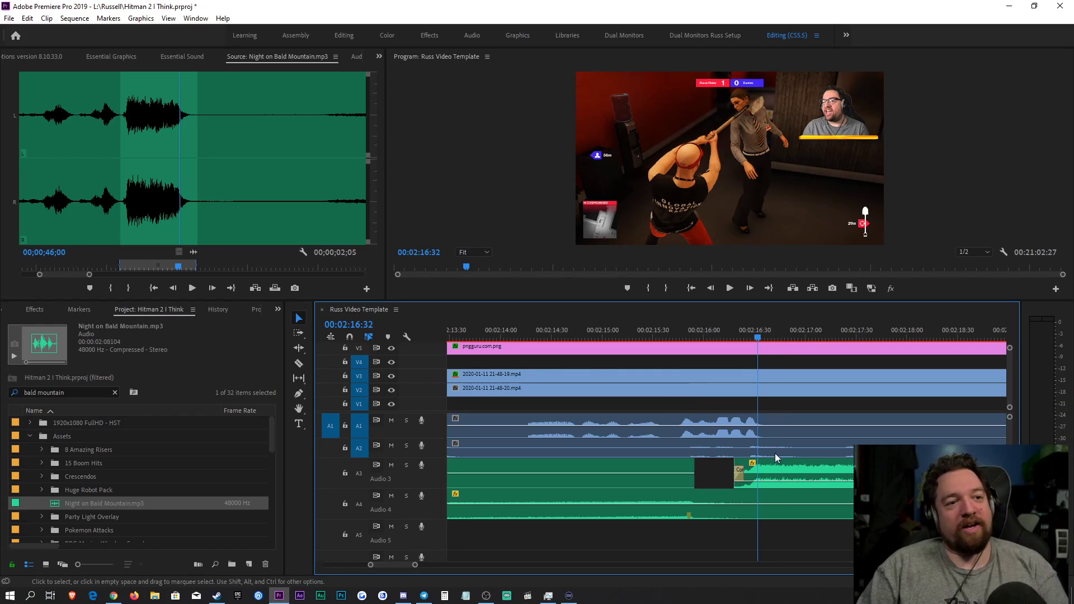
{"action": "right_click", "coordinate": [774, 476]}
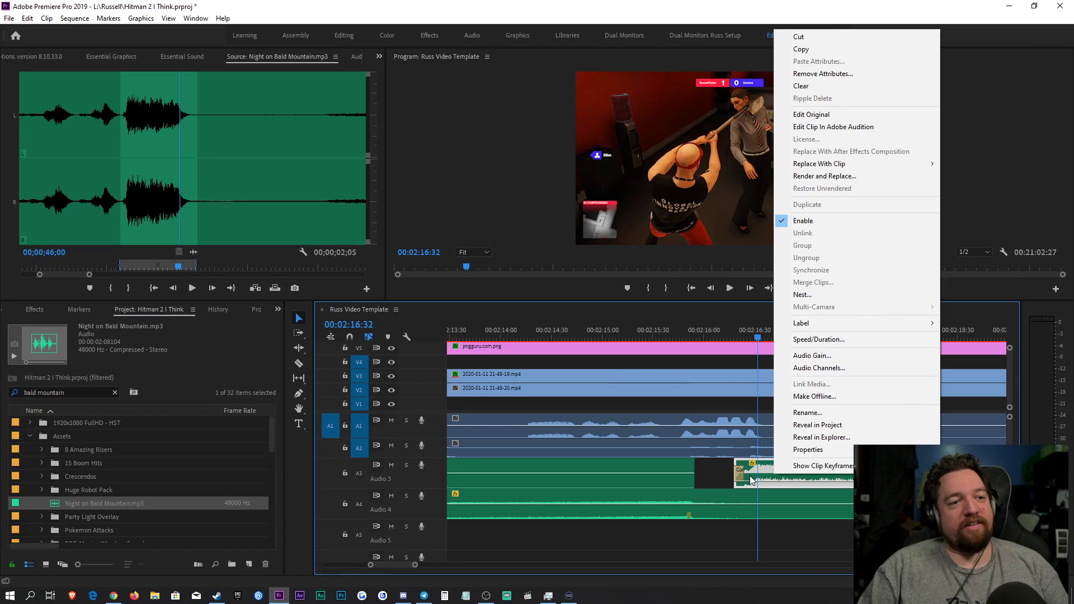
{"action": "left_click", "coordinate": [814, 219]}
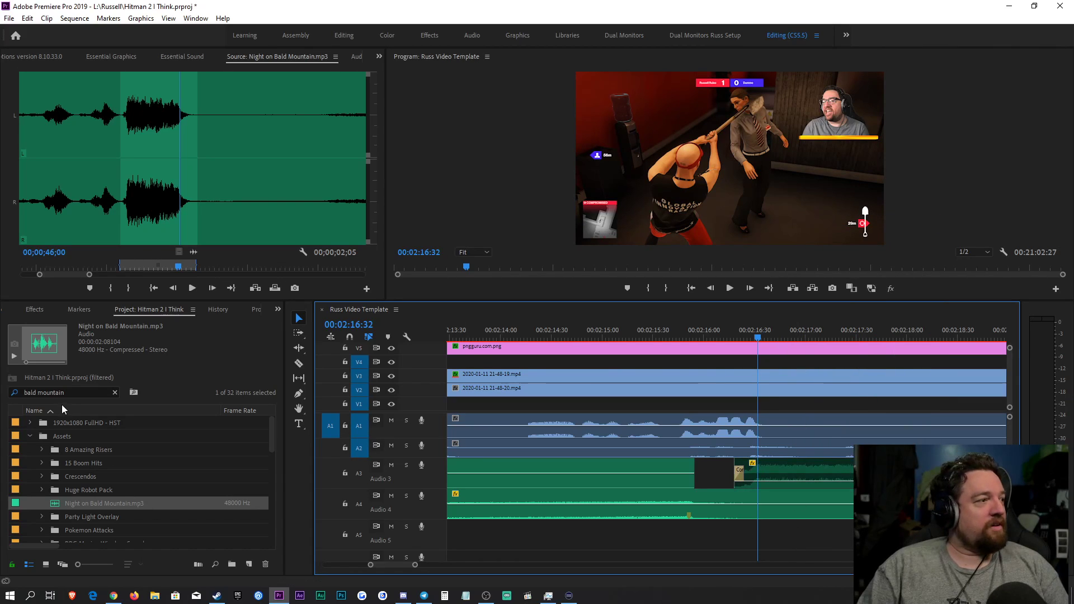
Step: Search the project media for "bram" and place Generdyn - BRAMS - 01.wav on A5 starting at 00:02:16:32
{"action": "double_click", "coordinate": [44, 394]}
{"action": "type", "text": "bram"}
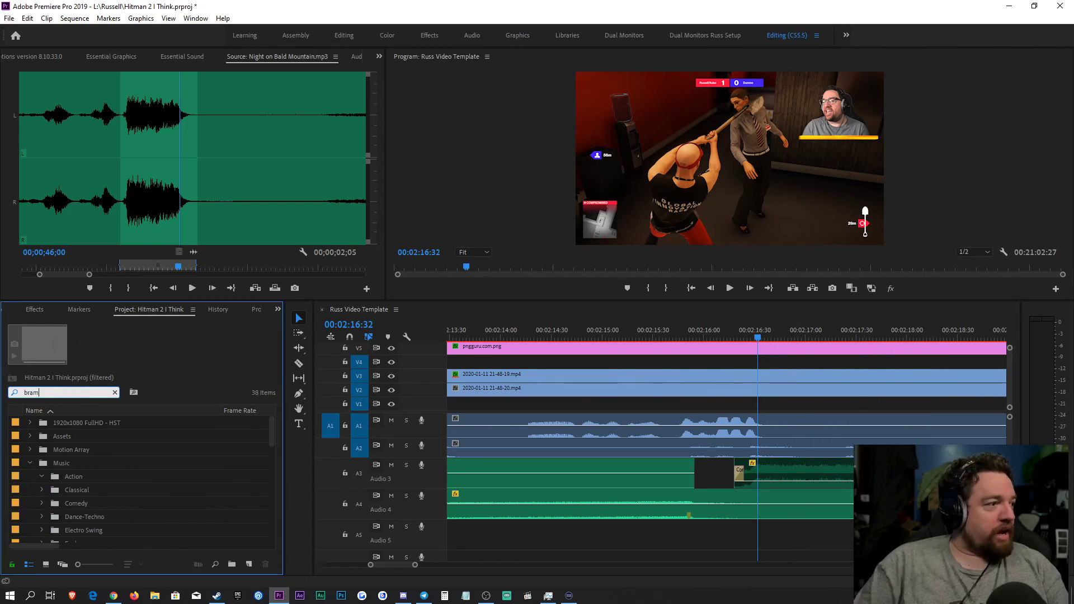
{"action": "scroll", "coordinate": [106, 505], "scroll_direction": "down", "scroll_amount": 5}
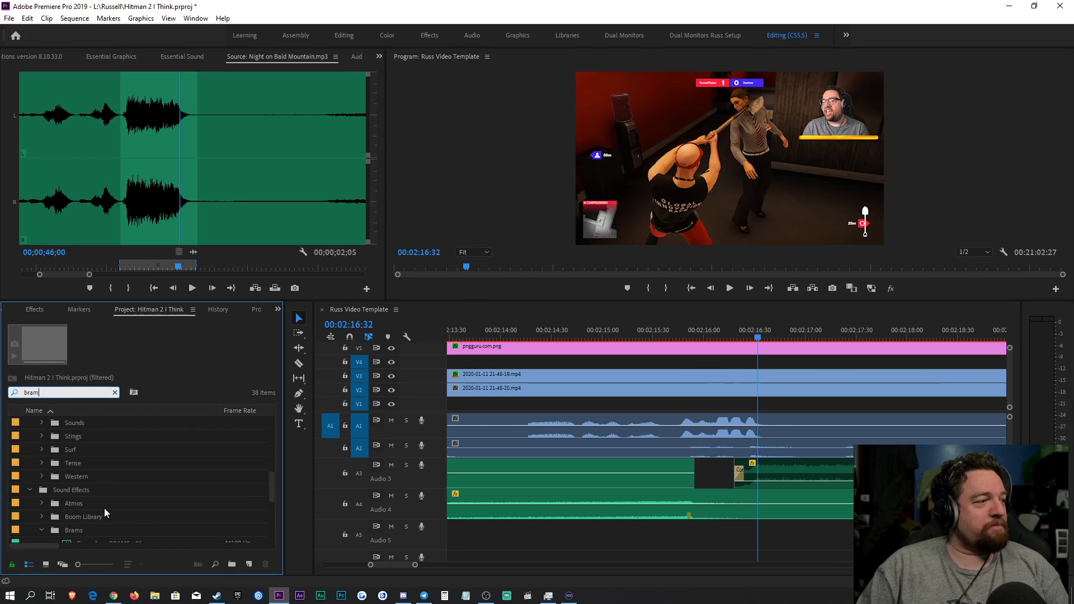
{"action": "left_click_drag", "start_coordinate": [125, 476], "coordinate": [759, 542]}
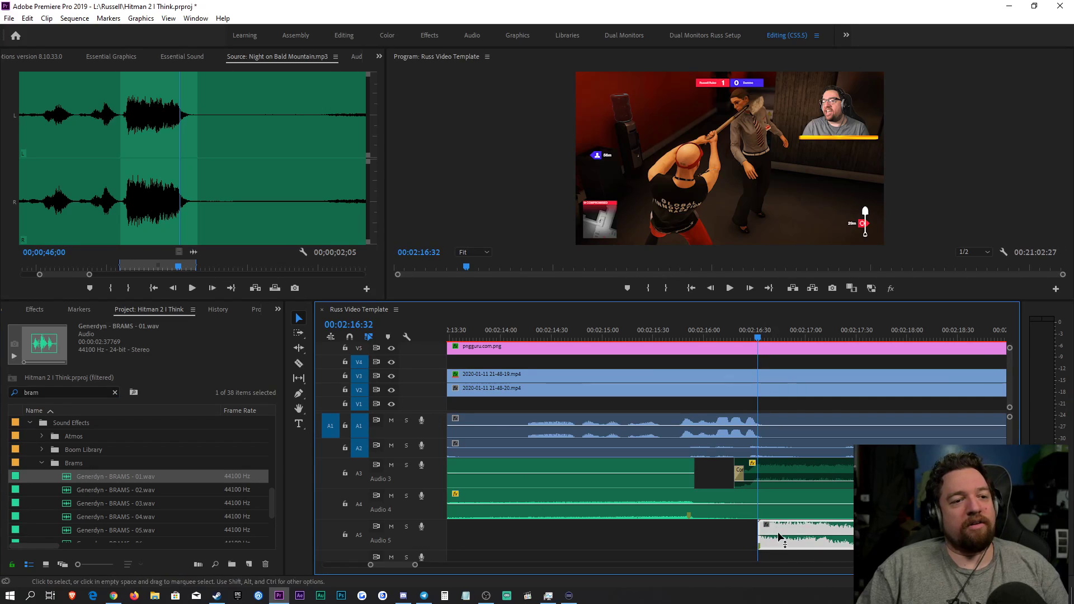
Step: Adjust the gain of the Generdyn - BRAMS - 01.wav clip on A5 by -24 dB
{"action": "scroll", "coordinate": [137, 512], "scroll_direction": "down", "scroll_amount": 2}
{"action": "right_click", "coordinate": [777, 545]}
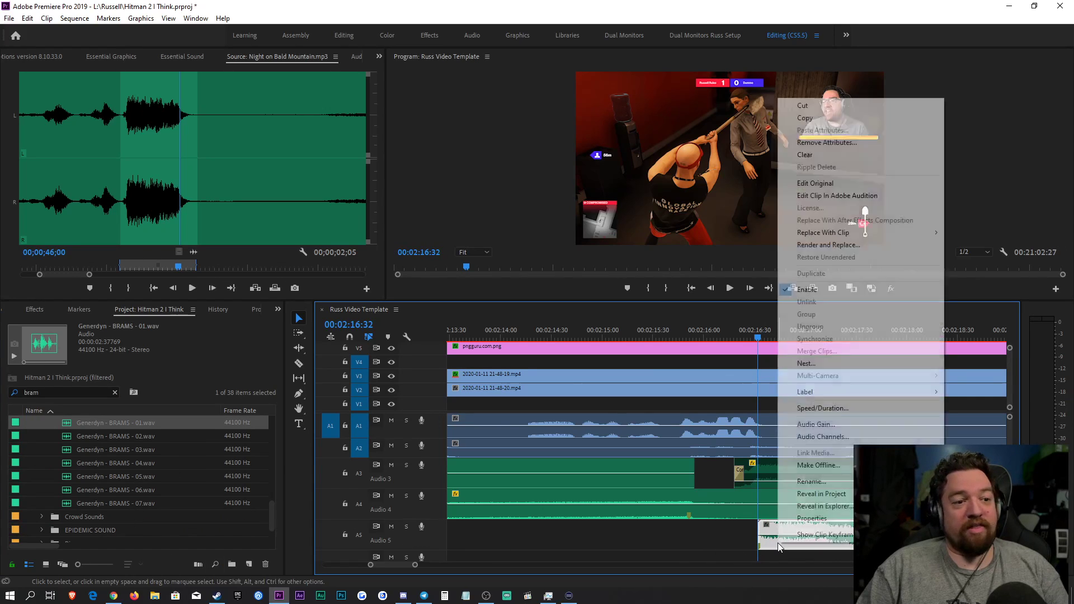
{"action": "left_click", "coordinate": [843, 426]}
{"action": "type", "text": "-"}
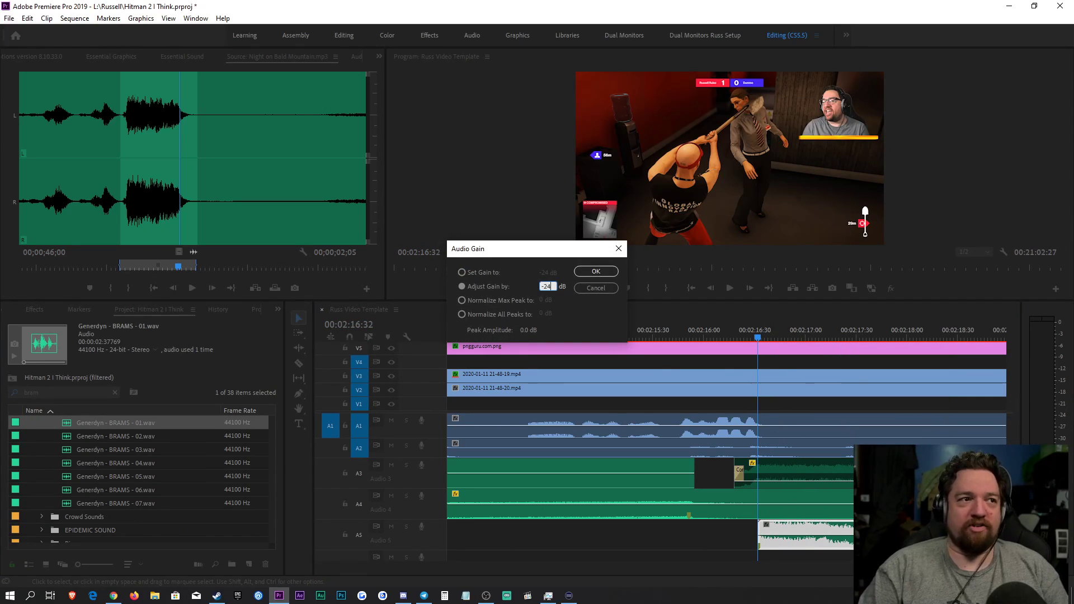
{"action": "type", "text": "24"}
{"action": "key", "text": "Return"}
Step: Play the sequence from 00:02:14:09 to 00:02:18:20 to review the quieter bram hit
{"action": "left_click", "coordinate": [516, 334]}
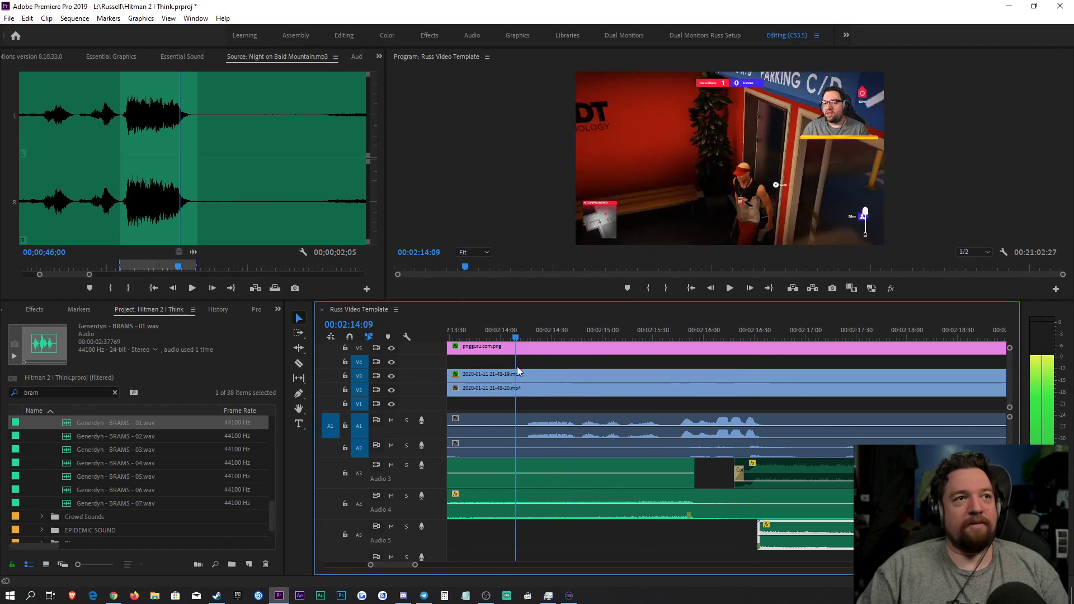
{"action": "key", "text": "space"}
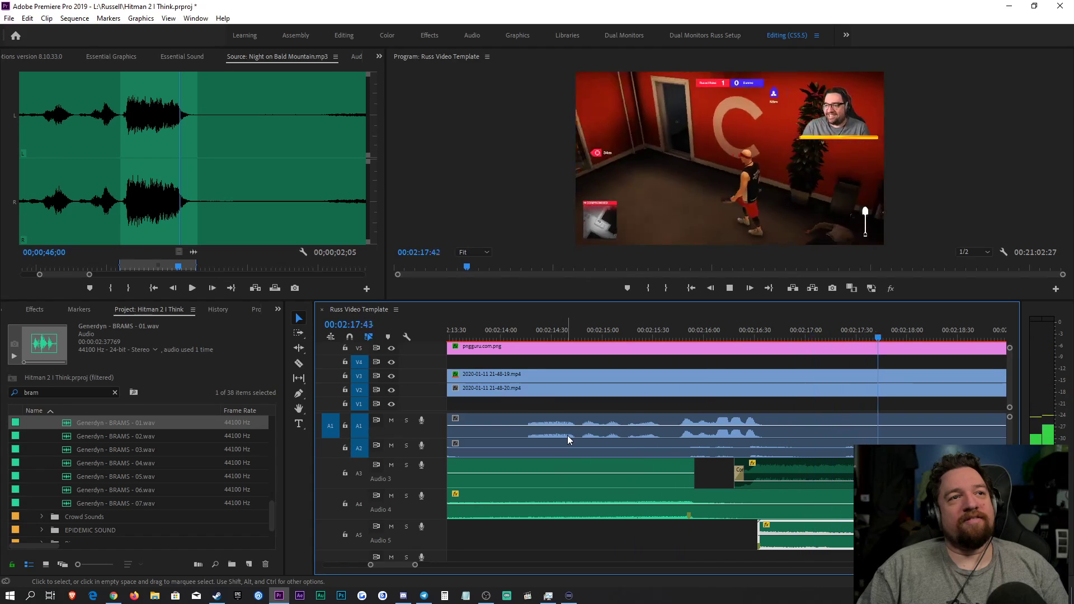
{"action": "key", "text": "space"}
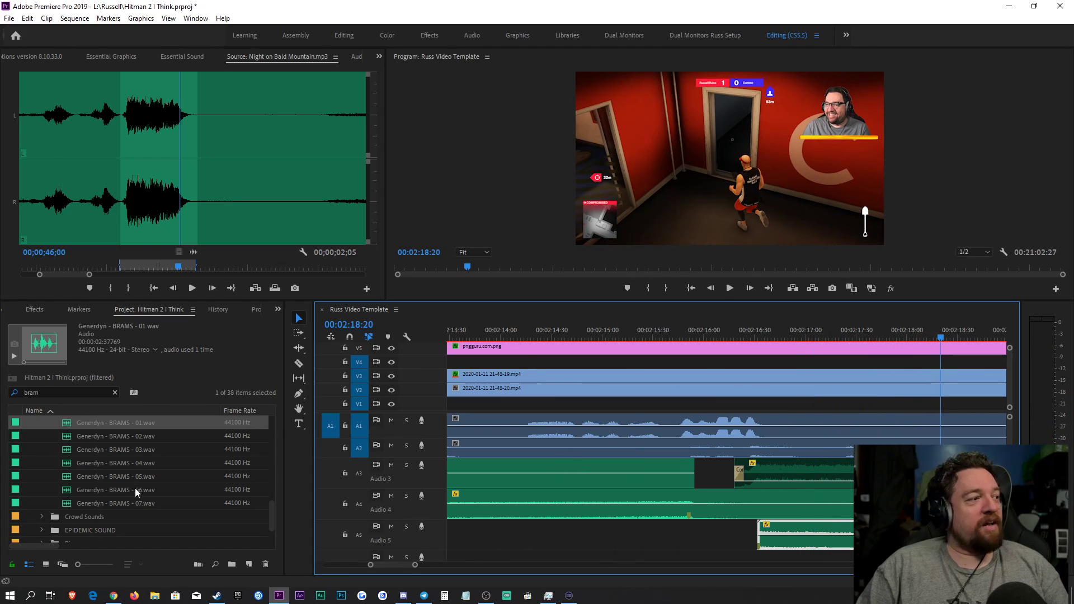
Step: Enable the Night on Bald Mountain clip on A3 and disable the Generdyn - BRAMS - 01.wav clip on A5
{"action": "scroll", "coordinate": [102, 468], "scroll_direction": "up", "scroll_amount": 1}
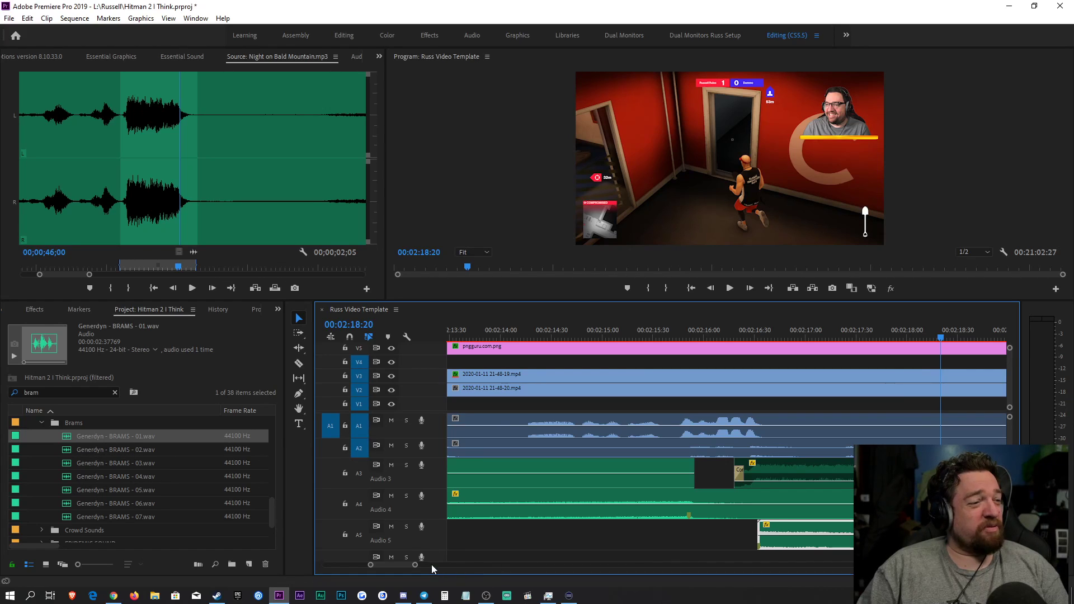
{"action": "left_click_drag", "start_coordinate": [417, 567], "coordinate": [442, 566]}
{"action": "scroll", "coordinate": [76, 456], "scroll_direction": "up", "scroll_amount": 1}
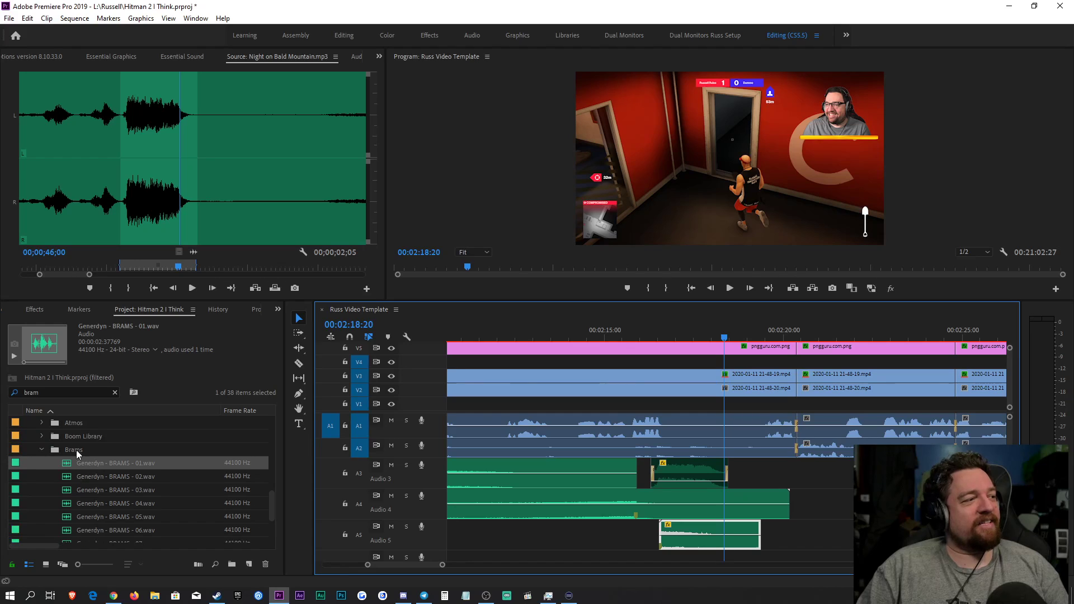
{"action": "scroll", "coordinate": [81, 479], "scroll_direction": "down", "scroll_amount": 1}
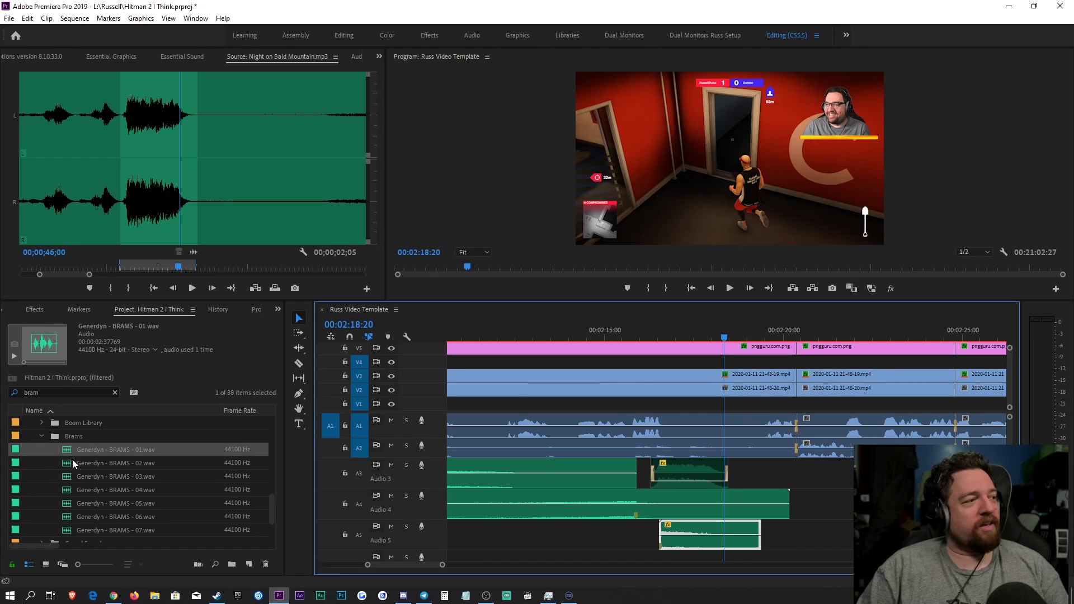
{"action": "right_click", "coordinate": [696, 474]}
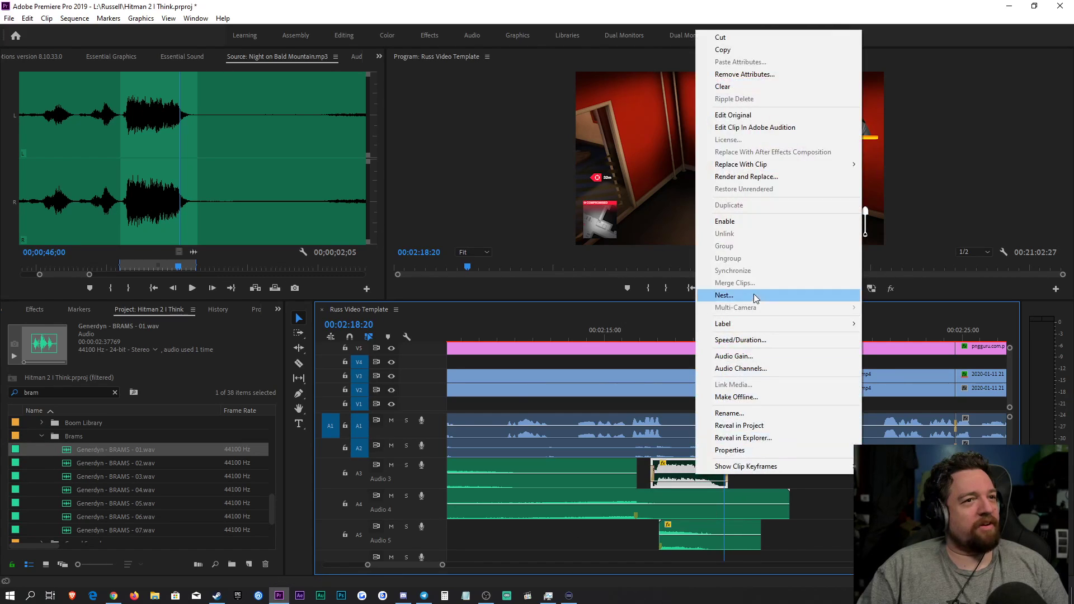
{"action": "left_click", "coordinate": [755, 220]}
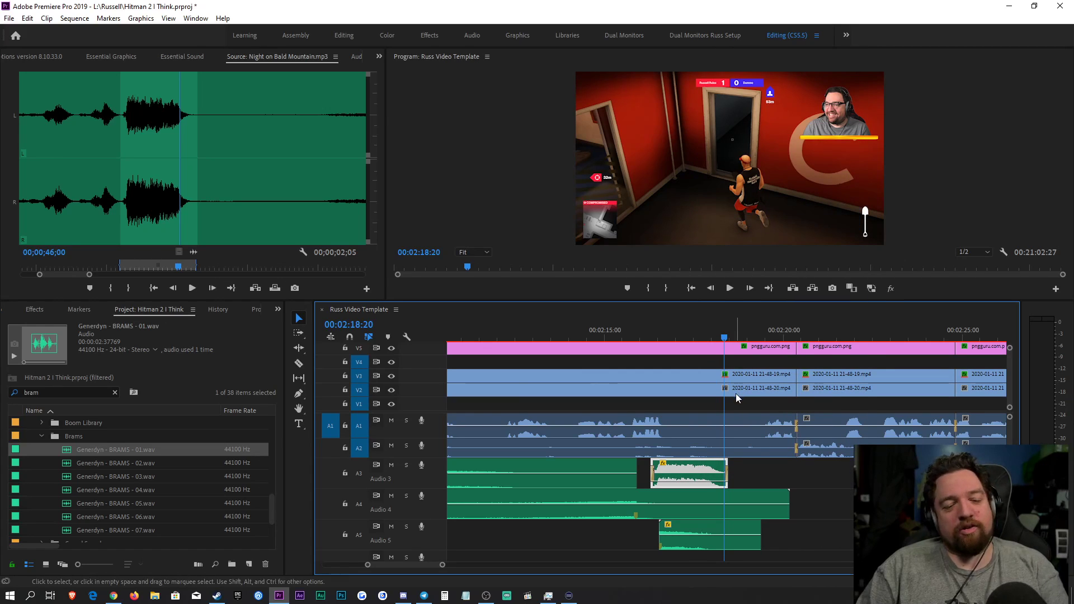
{"action": "right_click", "coordinate": [721, 536]}
{"action": "left_click", "coordinate": [777, 281]}
Step: Position the playhead at 00:02:14:17, clear the clip selection and save the project
{"action": "left_click", "coordinate": [579, 333]}
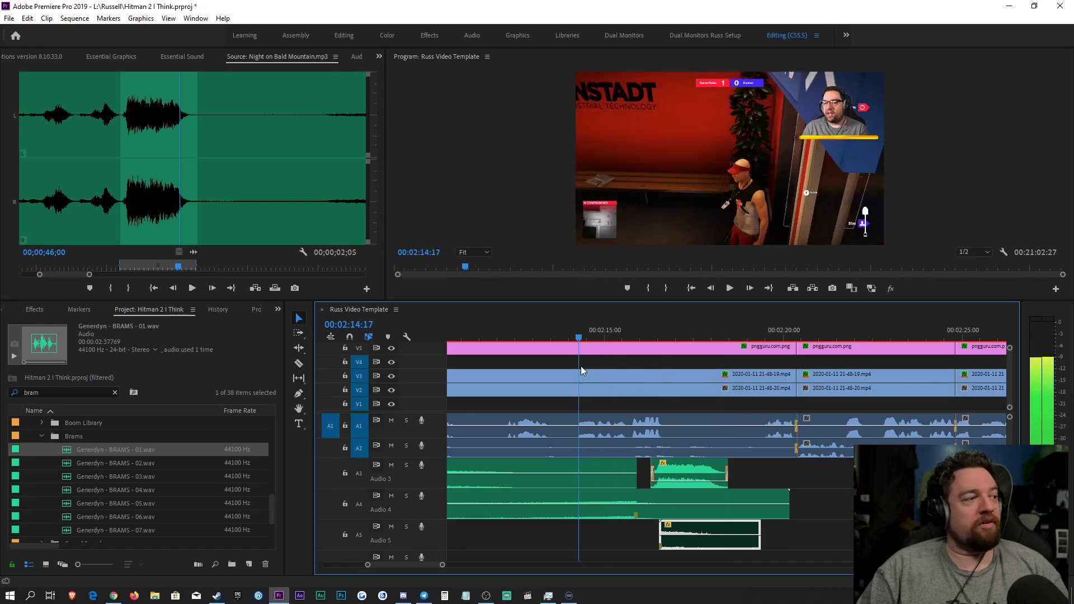
{"action": "left_click", "coordinate": [470, 540]}
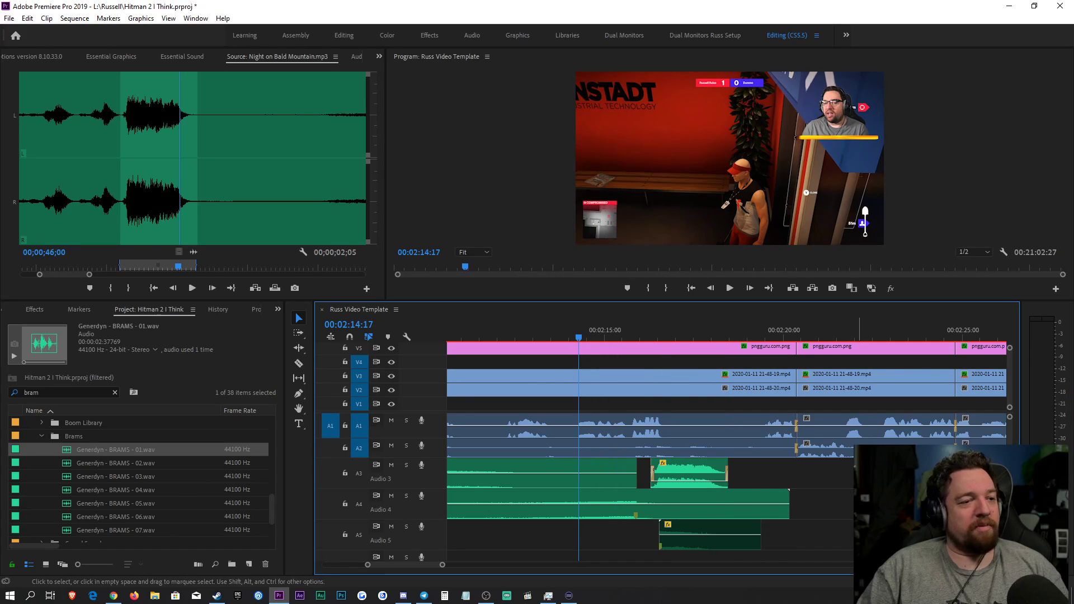
{"action": "mouse_move", "coordinate": [441, 568]}
{"action": "left_mouse_down"}
{"action": "mouse_move", "coordinate": [492, 568]}
{"action": "mouse_move", "coordinate": [451, 568]}
{"action": "mouse_move", "coordinate": [458, 561]}
{"action": "left_mouse_up"}
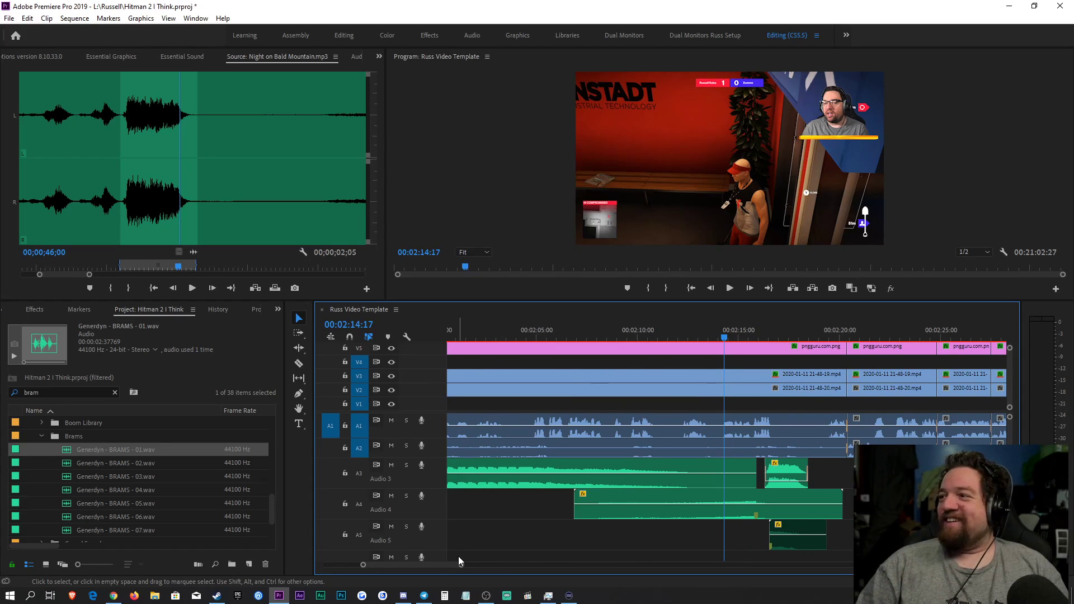
{"action": "key", "text": "ctrl+s"}
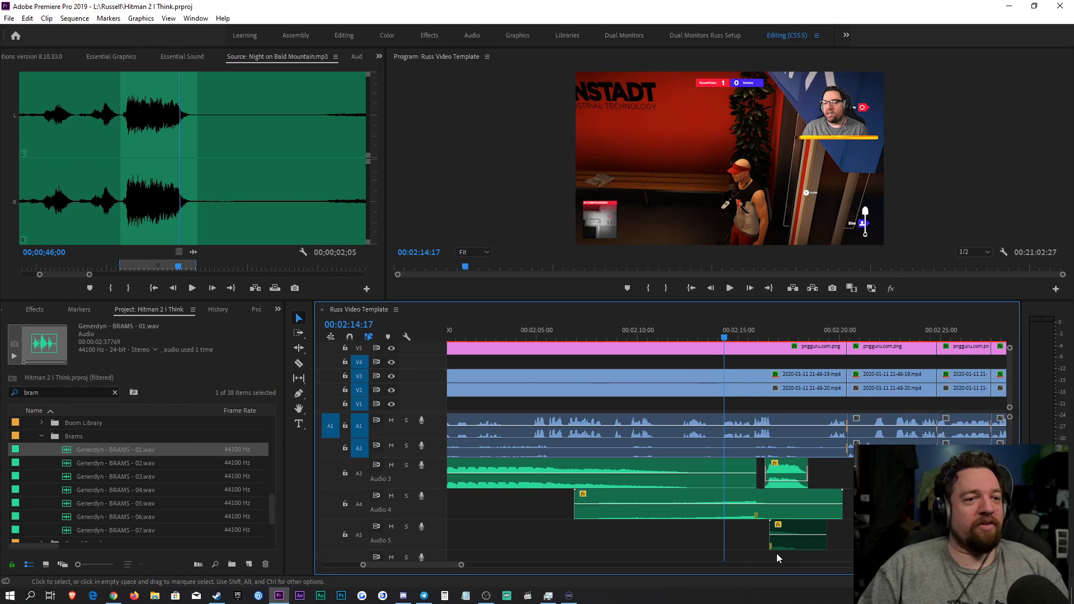
Step: Play the sequence from 00:02:09:17 to 00:02:21:42 to review the riser leading into the orchestral hit
{"action": "key", "text": "minus"}
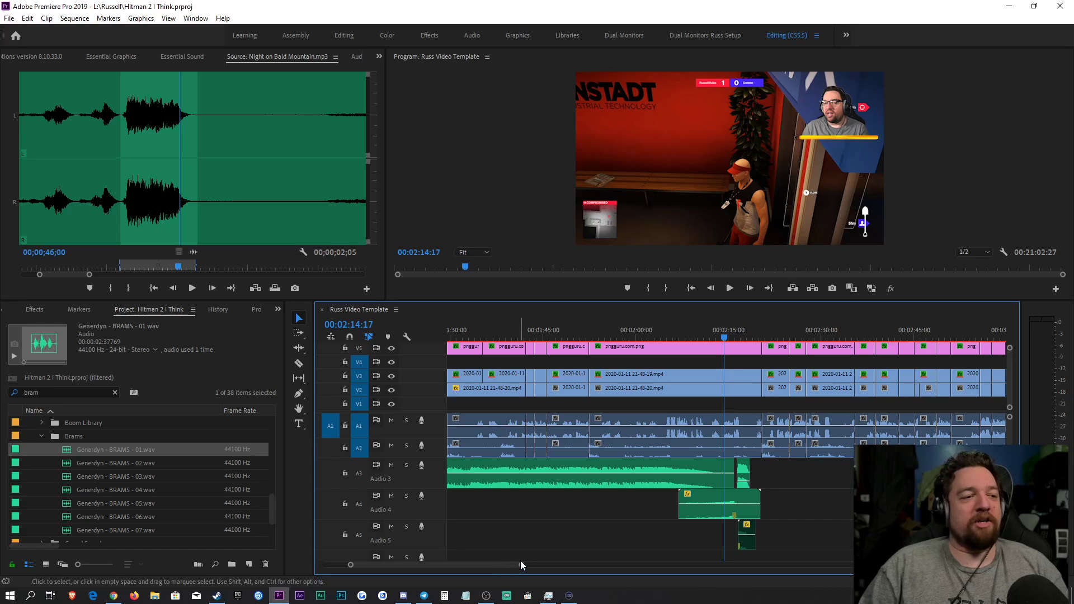
{"action": "left_click_drag", "start_coordinate": [521, 565], "coordinate": [459, 565]}
{"action": "left_click_drag", "start_coordinate": [656, 337], "coordinate": [619, 341]}
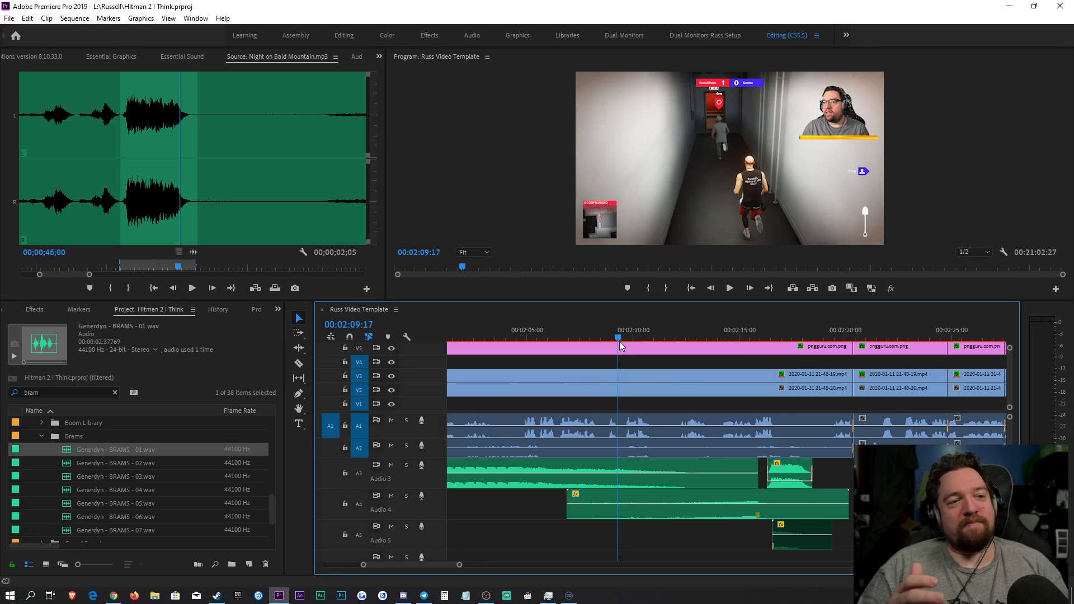
{"action": "key", "text": "space"}
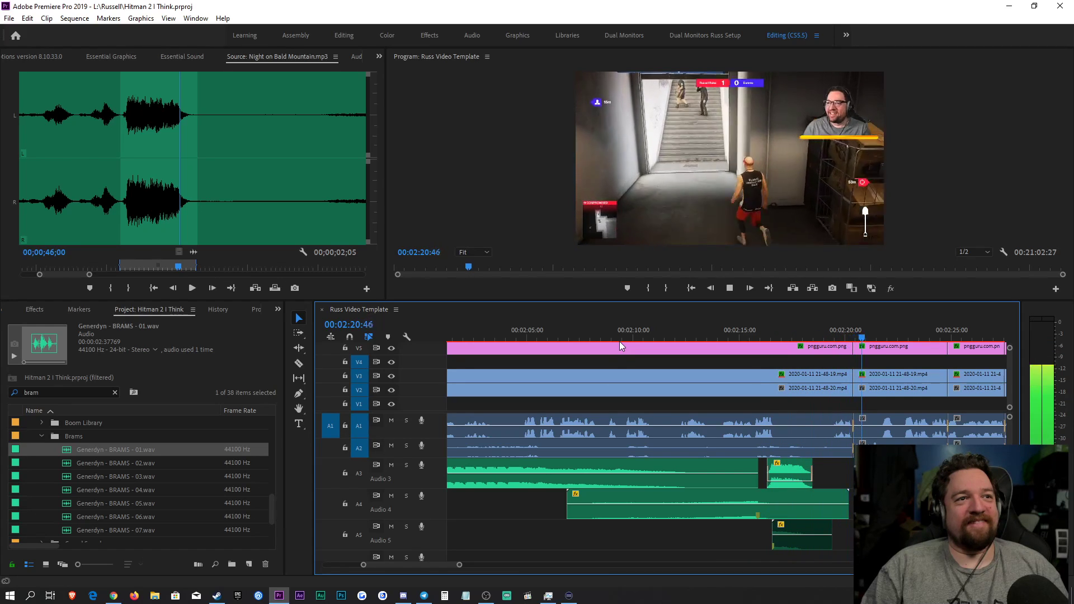
{"action": "key", "text": "space"}
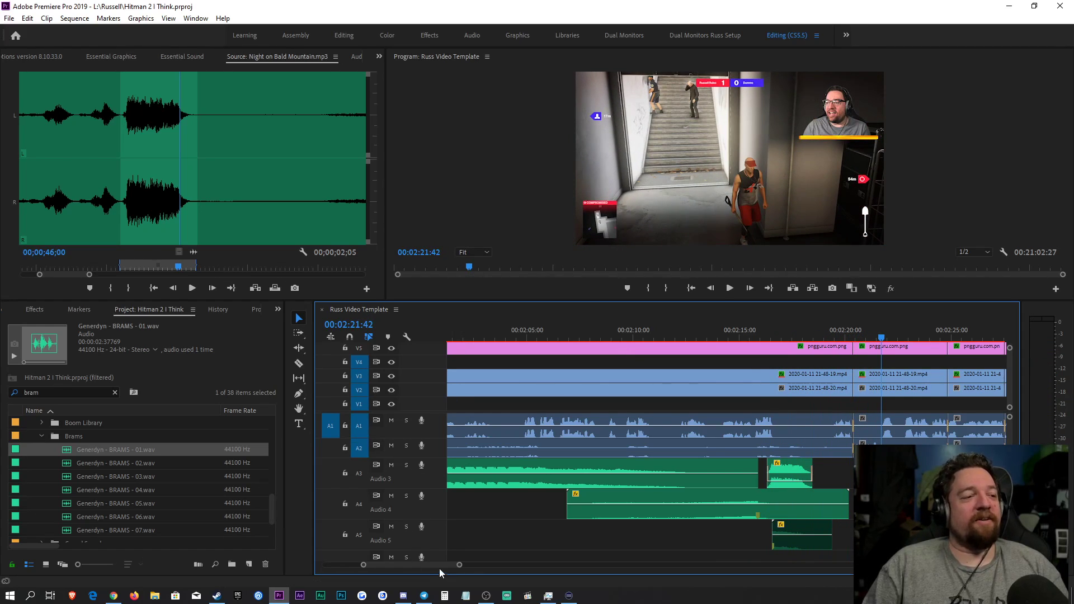
Step: Search the project media for "sneak" and look through the Comedy and Sneaky music folders for a suitable track
{"action": "scroll", "coordinate": [456, 565], "scroll_direction": "down", "scroll_amount": 4}
{"action": "scroll", "coordinate": [501, 547], "scroll_direction": "up", "scroll_amount": 3}
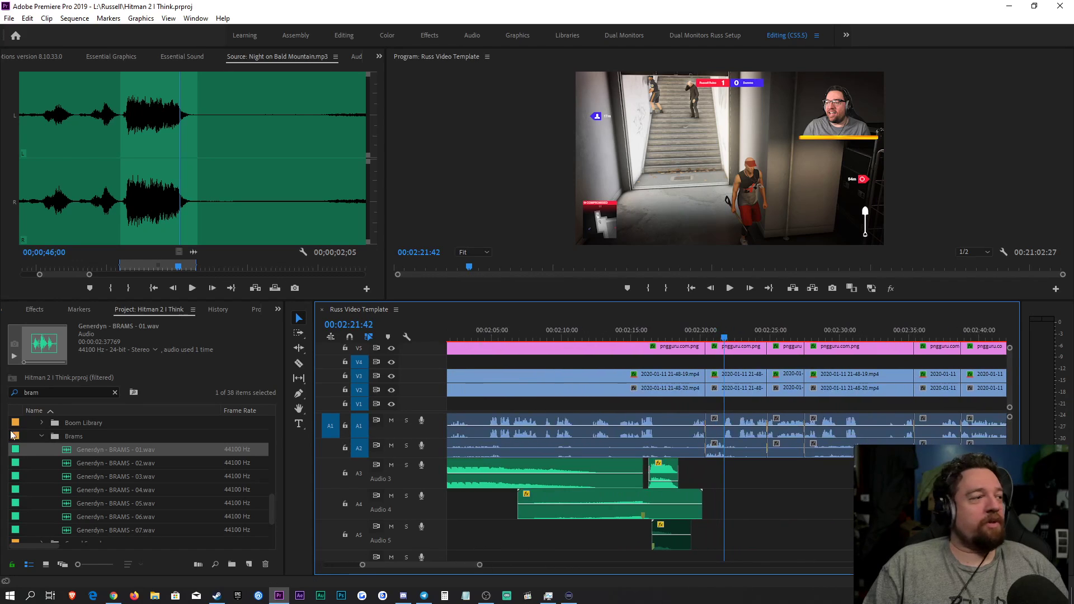
{"action": "double_click", "coordinate": [59, 392]}
{"action": "type", "text": "sneak"}
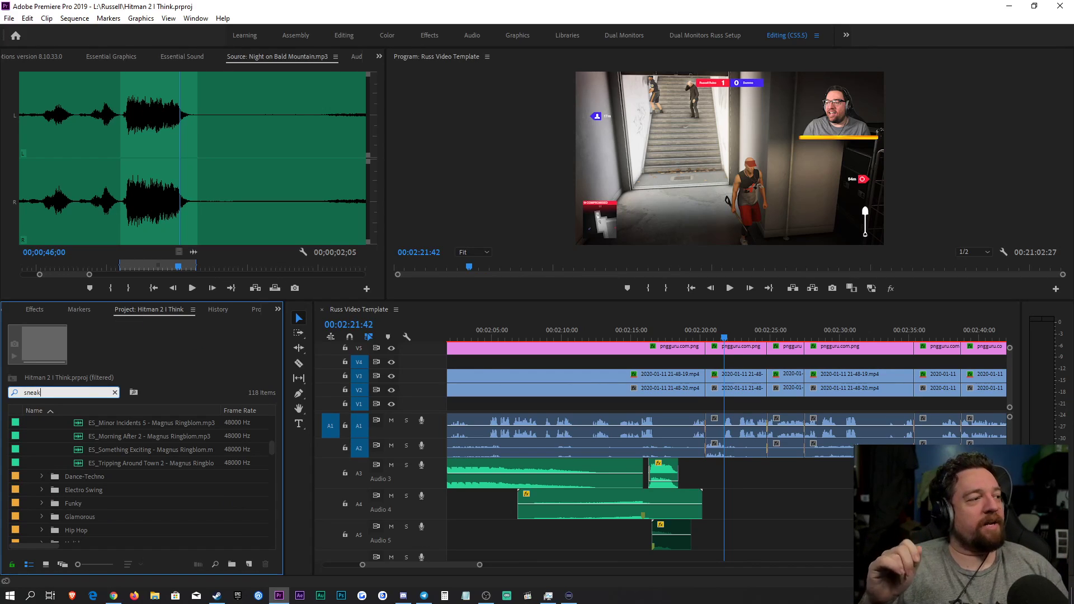
{"action": "scroll", "coordinate": [79, 481], "scroll_direction": "up", "scroll_amount": 4}
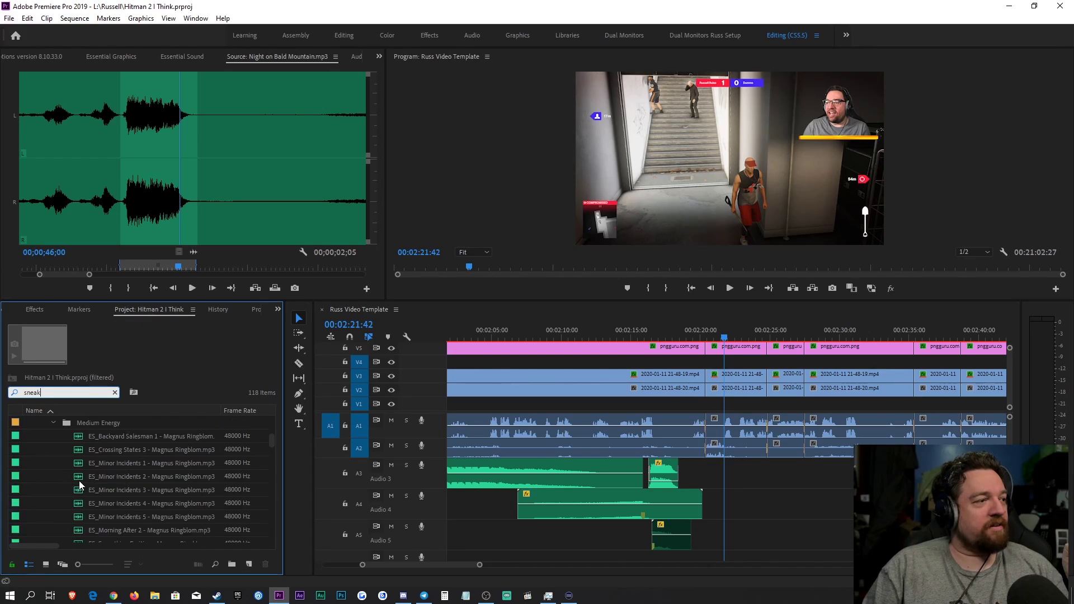
{"action": "scroll", "coordinate": [79, 481], "scroll_direction": "up", "scroll_amount": 6}
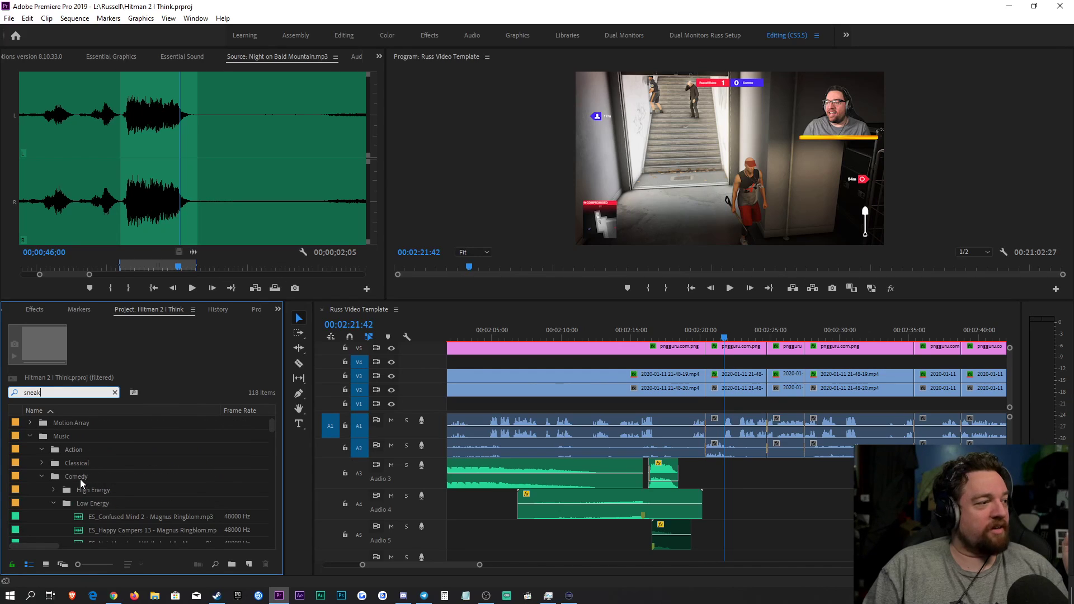
{"action": "scroll", "coordinate": [79, 479], "scroll_direction": "down", "scroll_amount": 1}
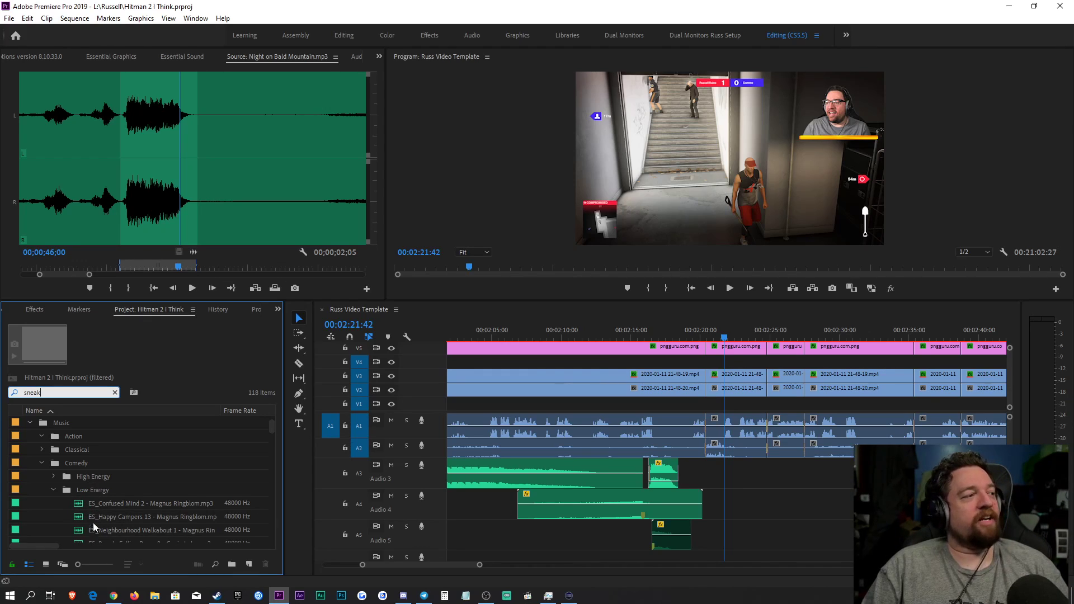
{"action": "scroll", "coordinate": [86, 516], "scroll_direction": "down", "scroll_amount": 2}
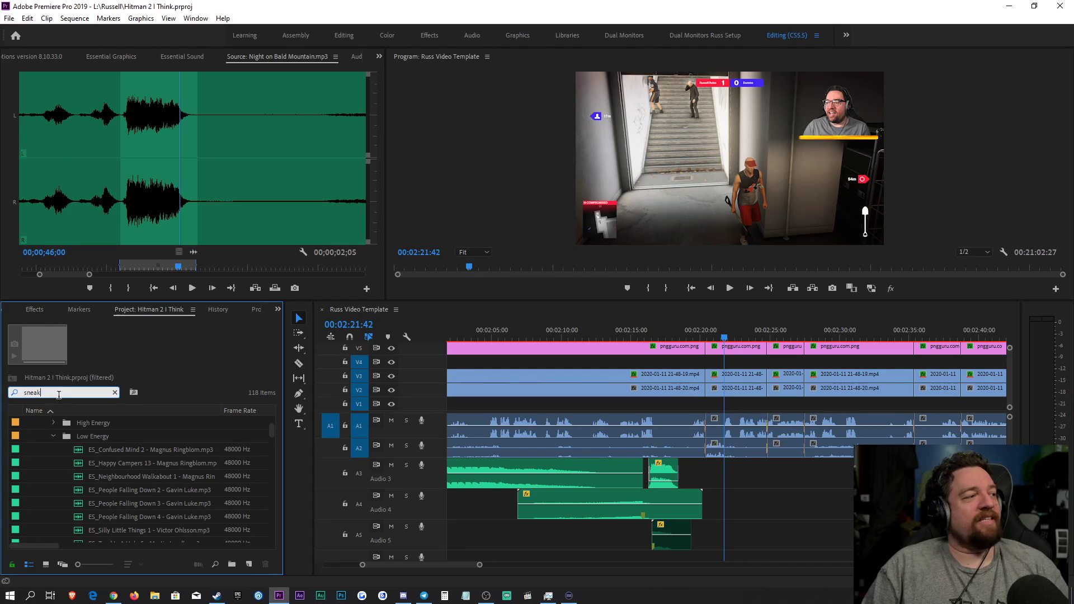
{"action": "scroll", "coordinate": [108, 482], "scroll_direction": "down", "scroll_amount": 5}
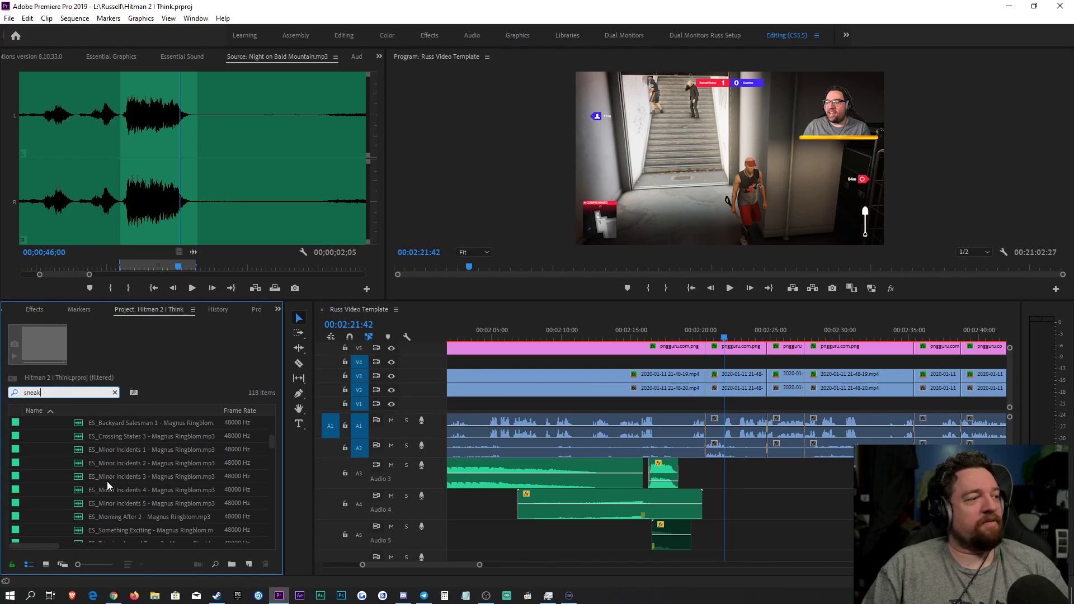
{"action": "scroll", "coordinate": [106, 483], "scroll_direction": "down", "scroll_amount": 5}
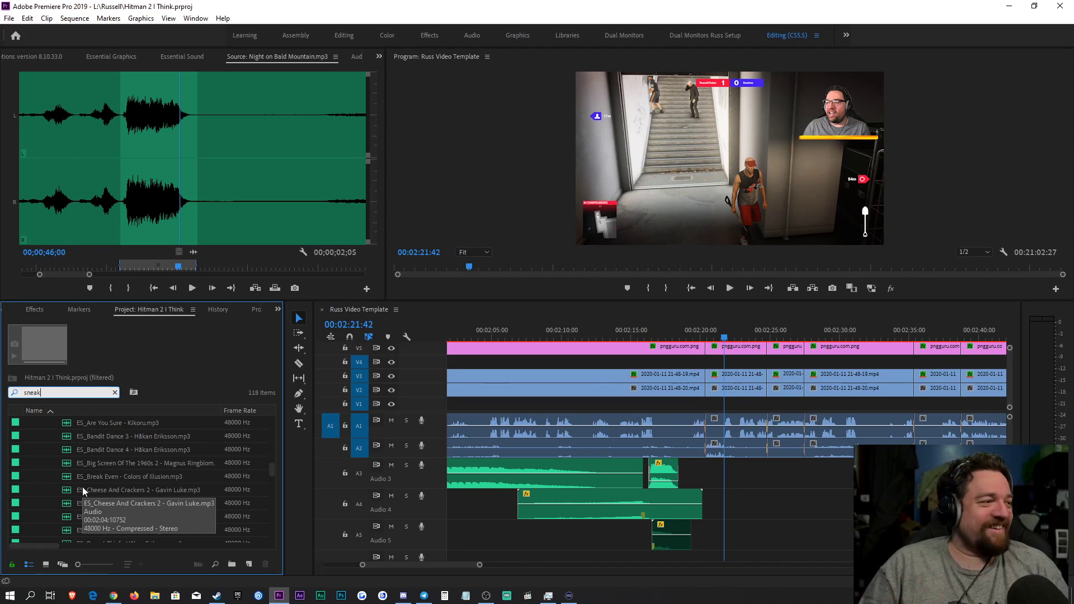
{"action": "scroll", "coordinate": [90, 476], "scroll_direction": "up", "scroll_amount": 3}
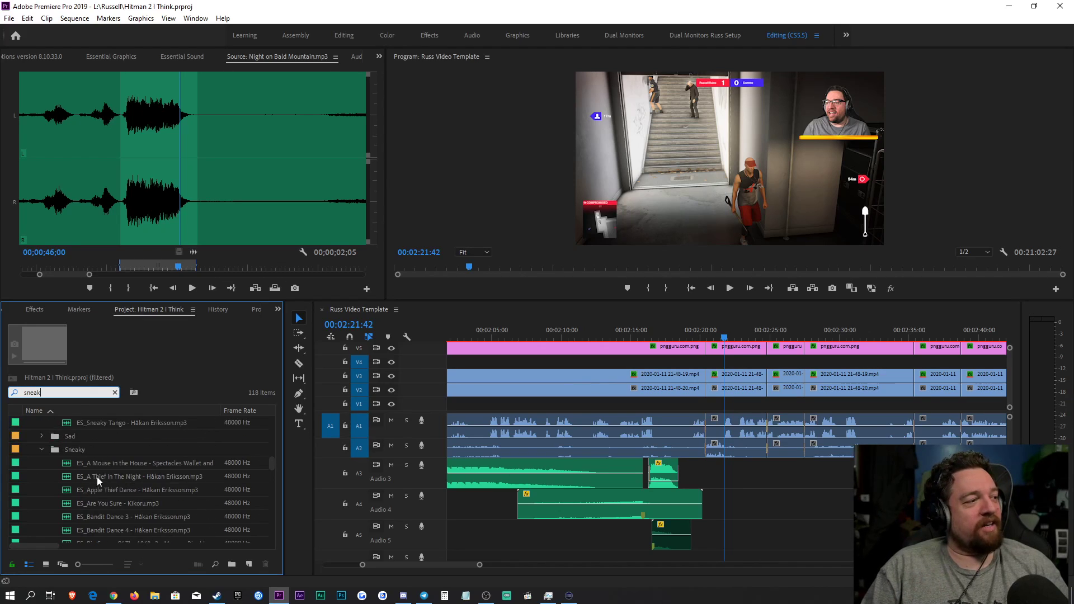
{"action": "scroll", "coordinate": [109, 488], "scroll_direction": "down", "scroll_amount": 5}
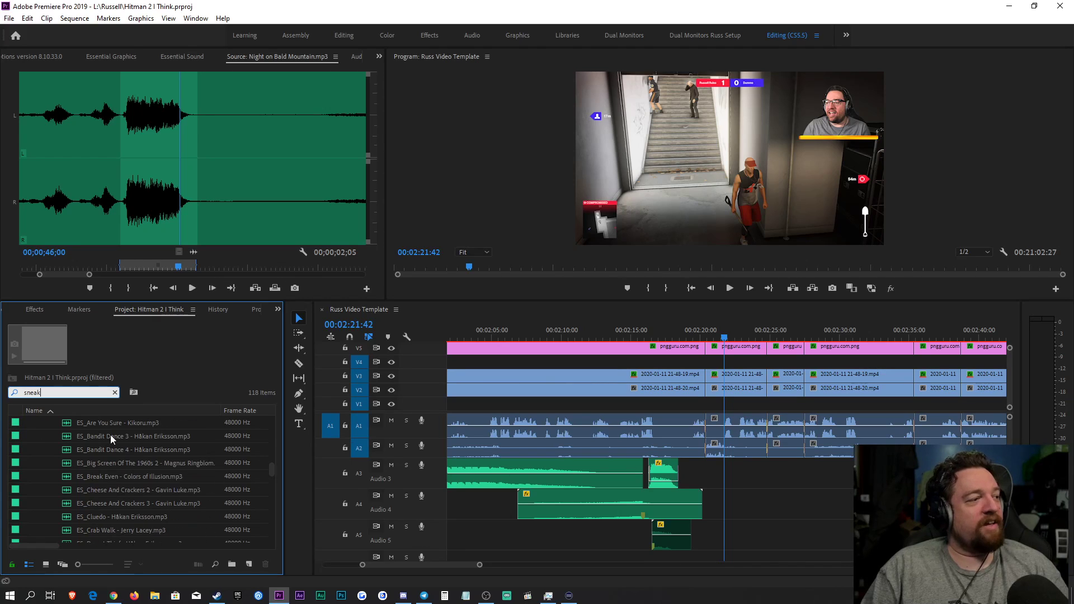
{"action": "scroll", "coordinate": [124, 470], "scroll_direction": "down", "scroll_amount": 3}
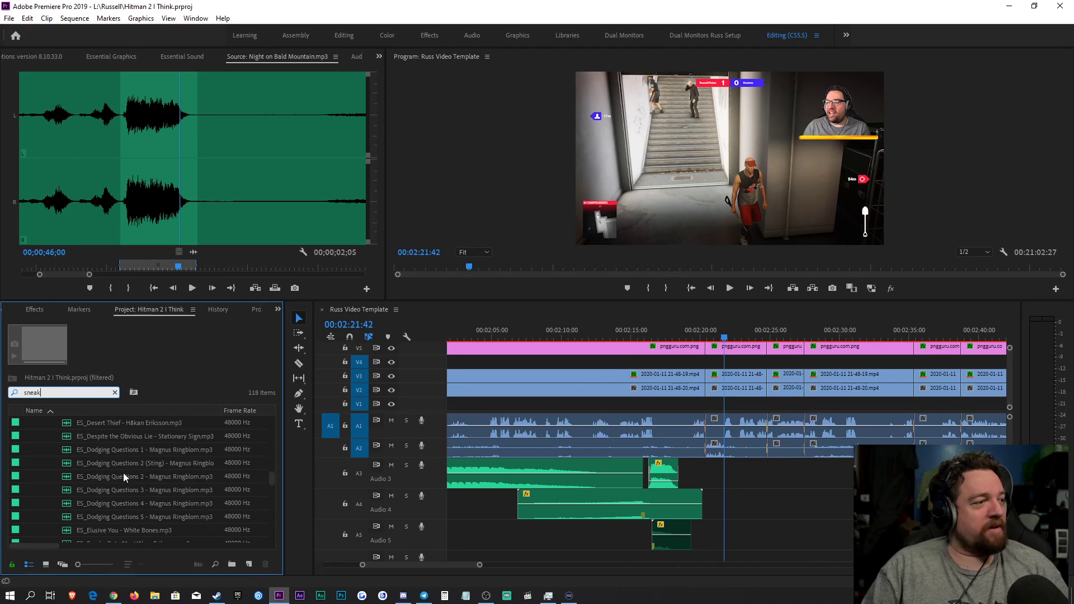
Step: Open ES_Dodging Questions 1 from the Sneaky folder as the source clip and preview its first four seconds
{"action": "left_click", "coordinate": [136, 450]}
{"action": "left_click", "coordinate": [133, 475]}
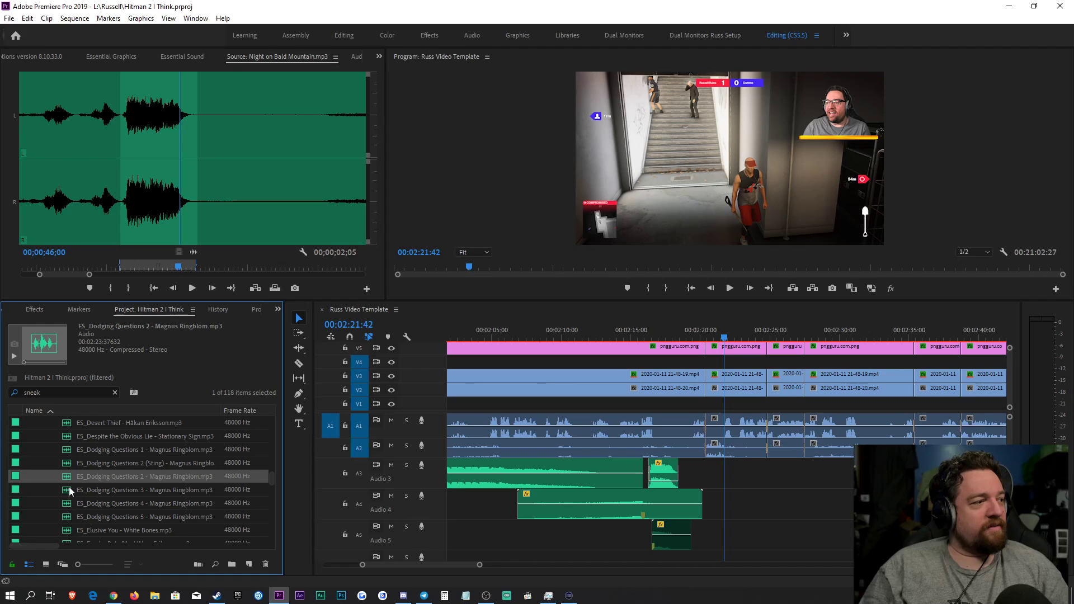
{"action": "double_click", "coordinate": [68, 454]}
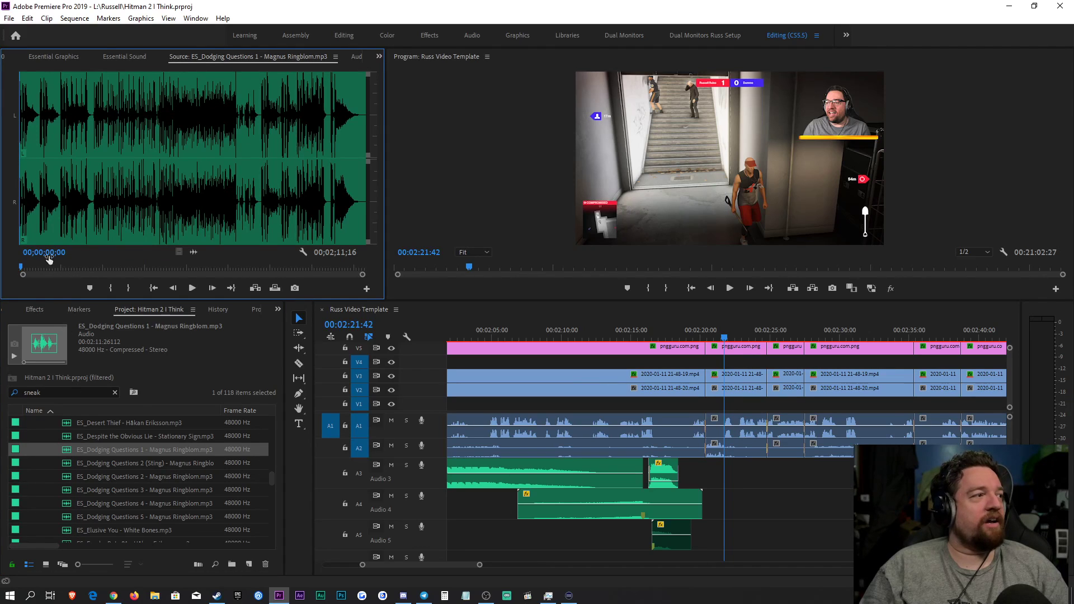
{"action": "key", "text": "space"}
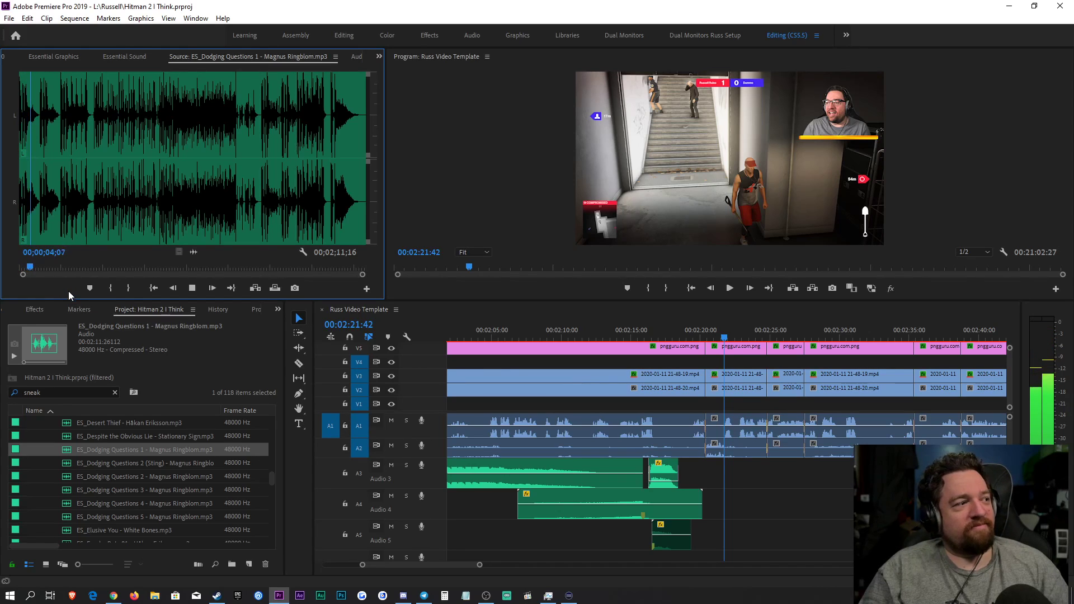
{"action": "key", "text": "space"}
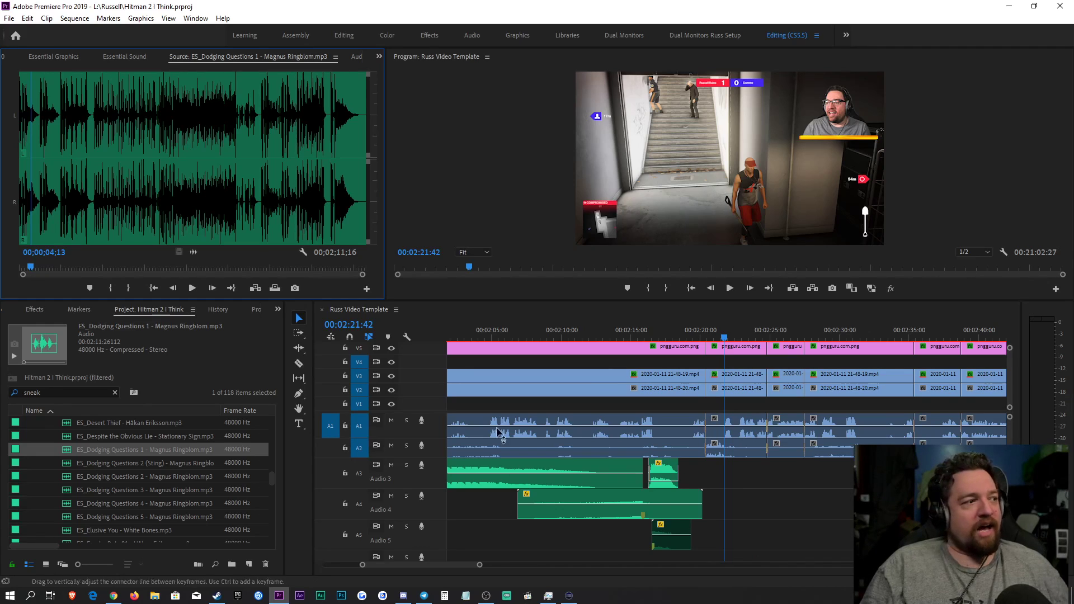
Step: Search the project media for "elevator", open Local Forecast - Elevator.mp3 as the source clip and preview its first five seconds
{"action": "left_click", "coordinate": [90, 393]}
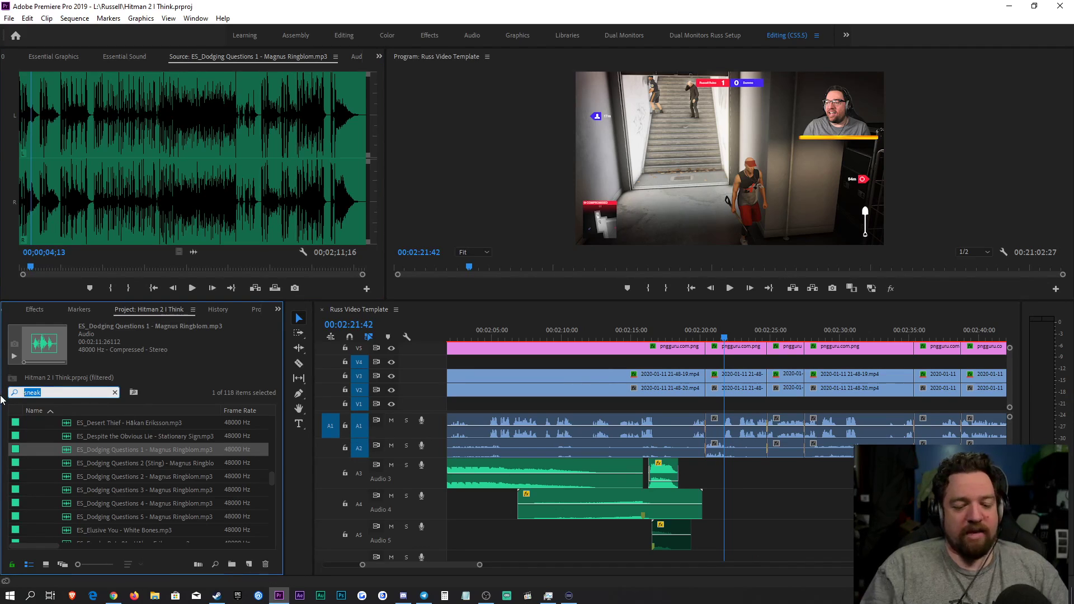
{"action": "type", "text": "elevator"}
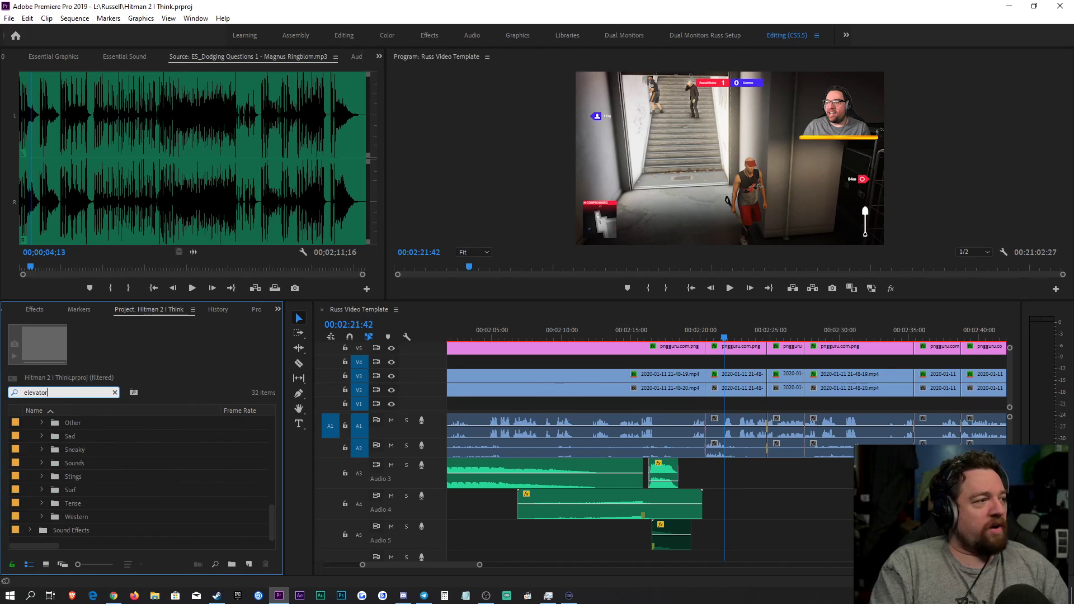
{"action": "scroll", "coordinate": [116, 485], "scroll_direction": "up", "scroll_amount": 10}
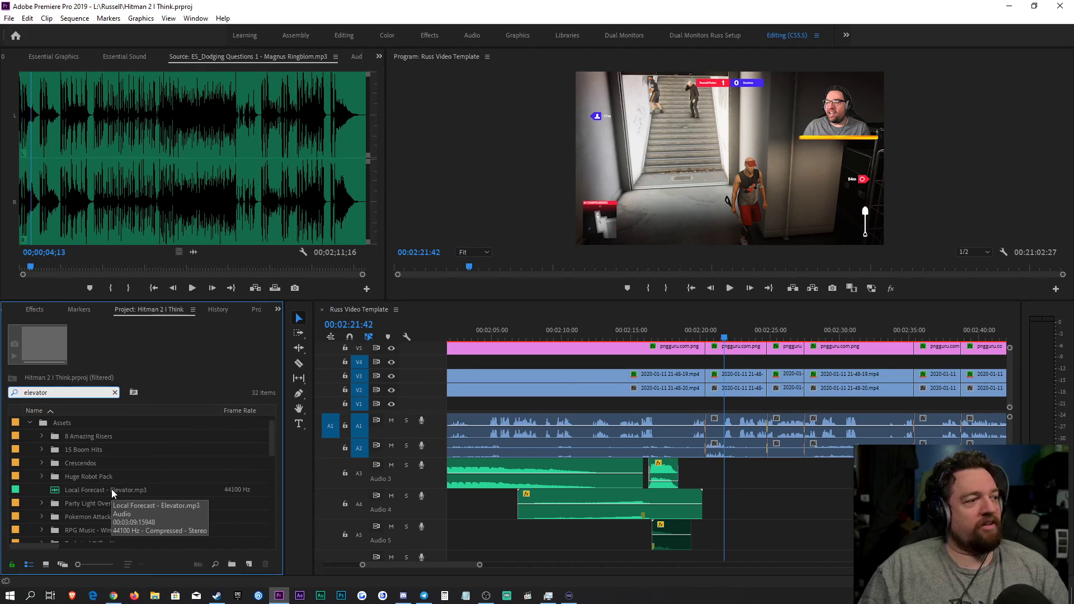
{"action": "double_click", "coordinate": [112, 489]}
{"action": "key", "text": "space"}
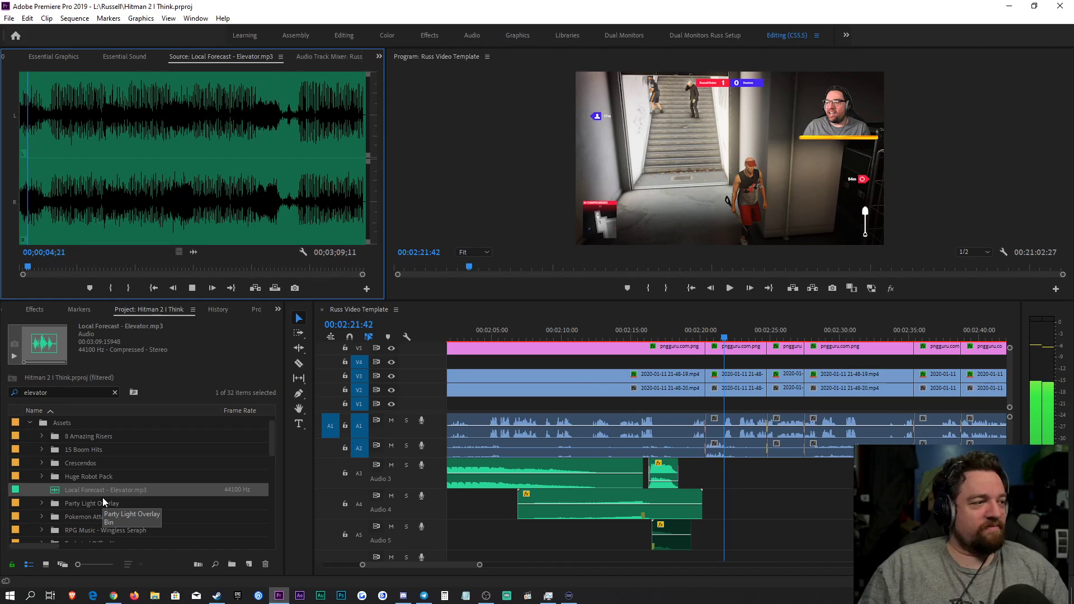
{"action": "key", "text": "space"}
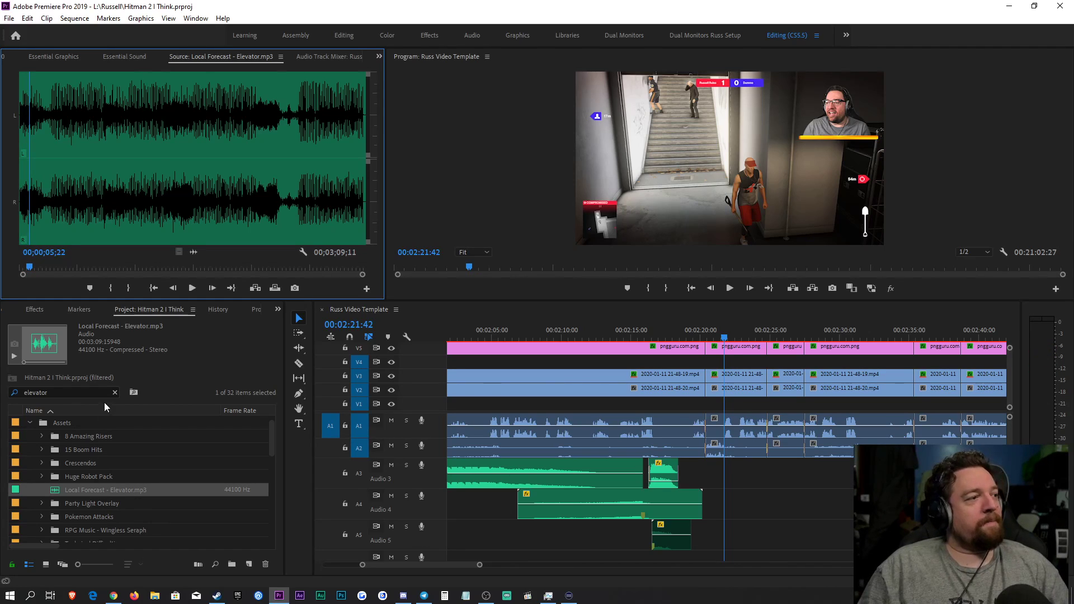
Step: Clear the project media search, collapse the Action and Music folders and look through the remaining project items
{"action": "left_click", "coordinate": [115, 394]}
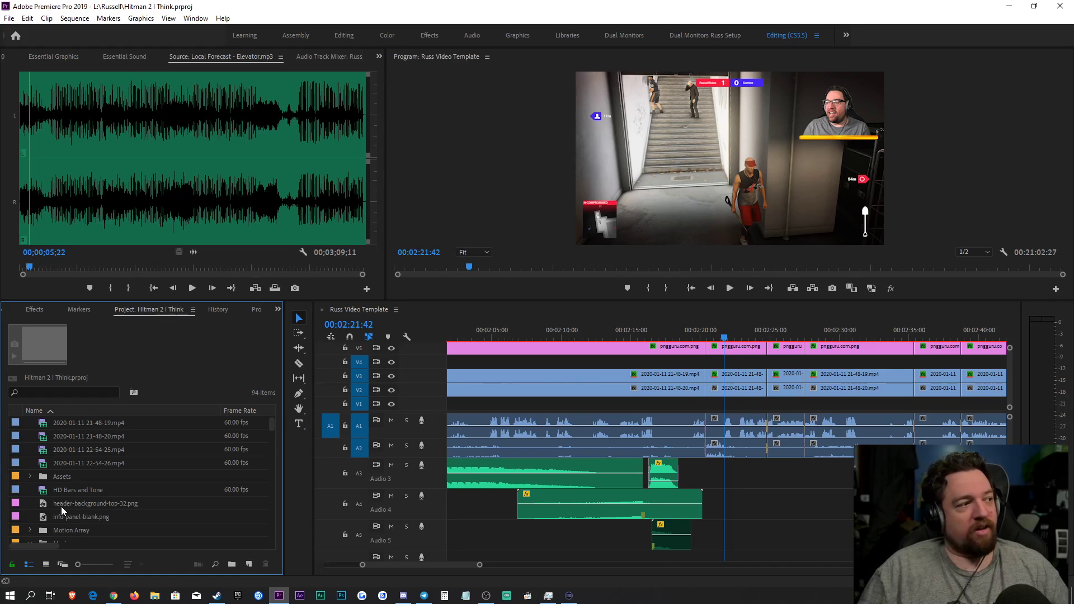
{"action": "scroll", "coordinate": [66, 495], "scroll_direction": "down", "scroll_amount": 2}
{"action": "scroll", "coordinate": [62, 485], "scroll_direction": "down", "scroll_amount": 1}
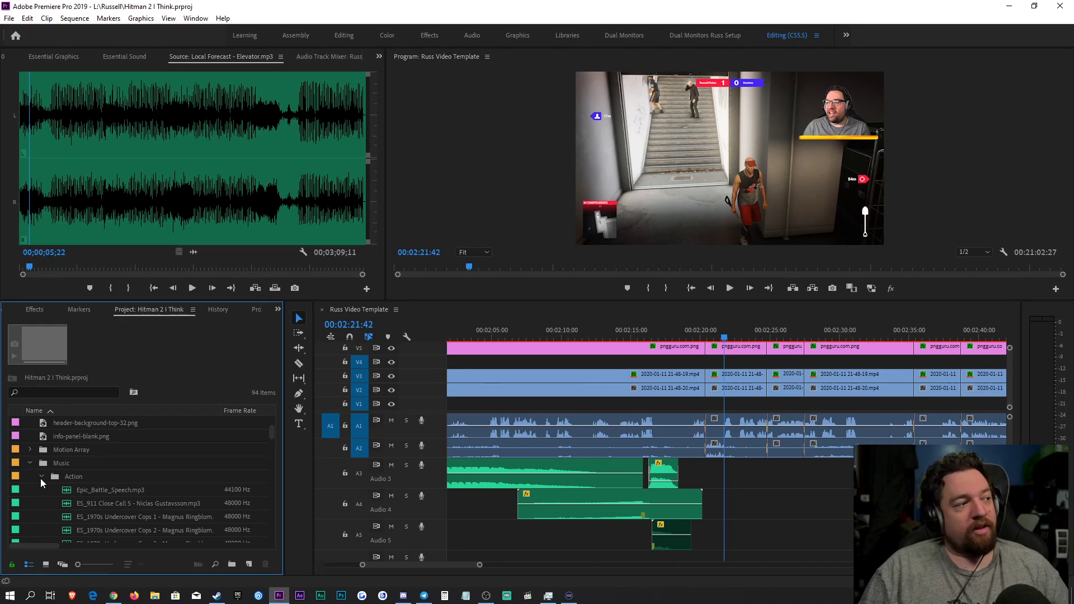
{"action": "left_click", "coordinate": [42, 477]}
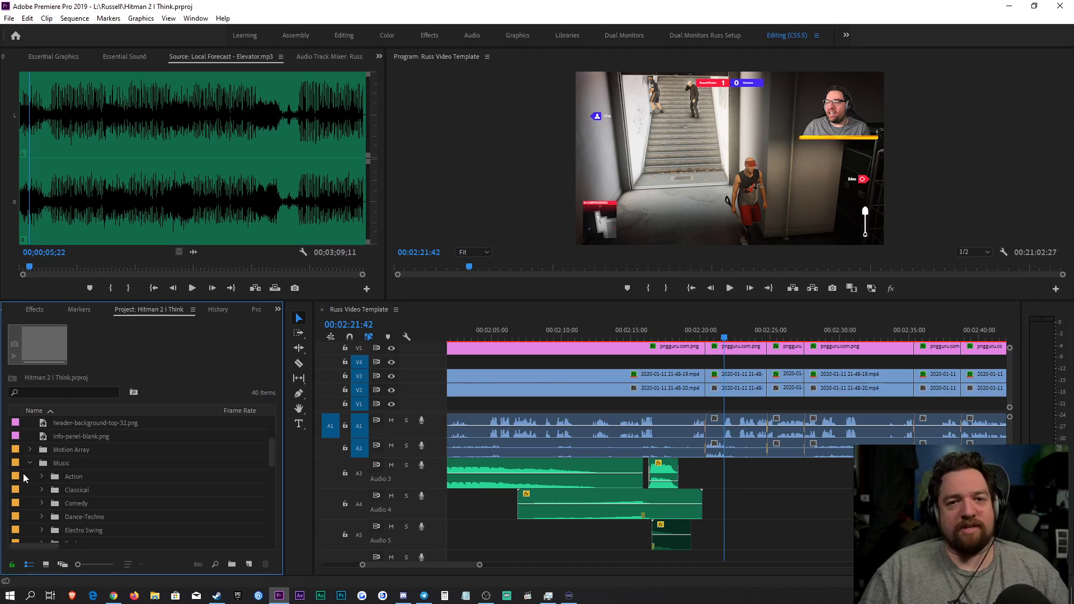
{"action": "left_click", "coordinate": [30, 463]}
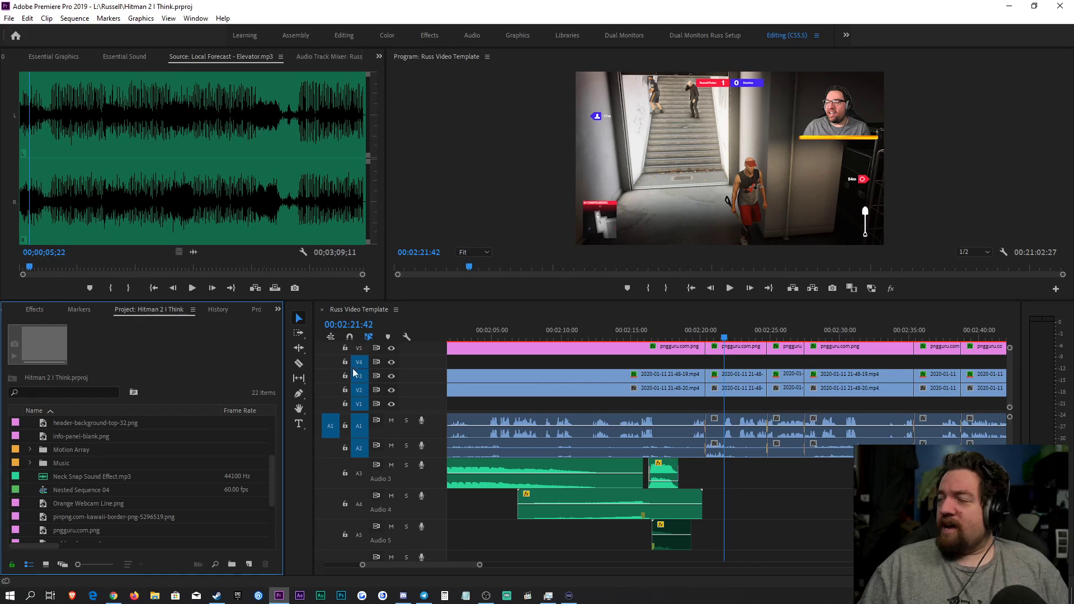
{"action": "scroll", "coordinate": [62, 498], "scroll_direction": "down", "scroll_amount": 3}
{"action": "scroll", "coordinate": [58, 494], "scroll_direction": "up", "scroll_amount": 4}
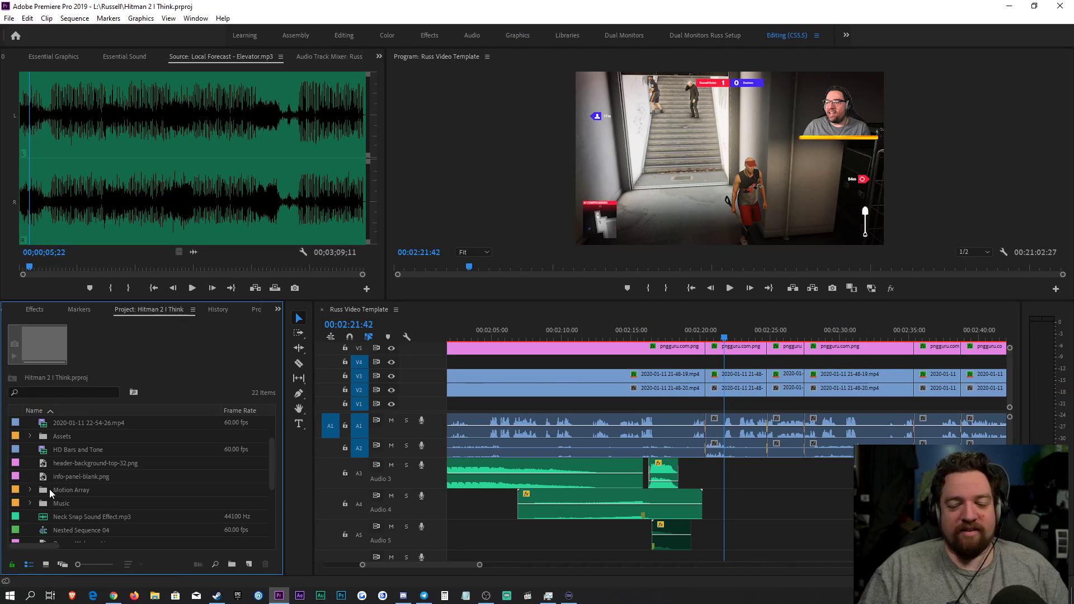
{"action": "scroll", "coordinate": [52, 495], "scroll_direction": "down", "scroll_amount": 4}
Step: Search the project media for "sneak", open ES_Crossing States 3 from the Medium Energy folder and preview its first three seconds
{"action": "left_click", "coordinate": [785, 501]}
{"action": "left_click", "coordinate": [85, 393]}
{"action": "type", "text": "sneak"}
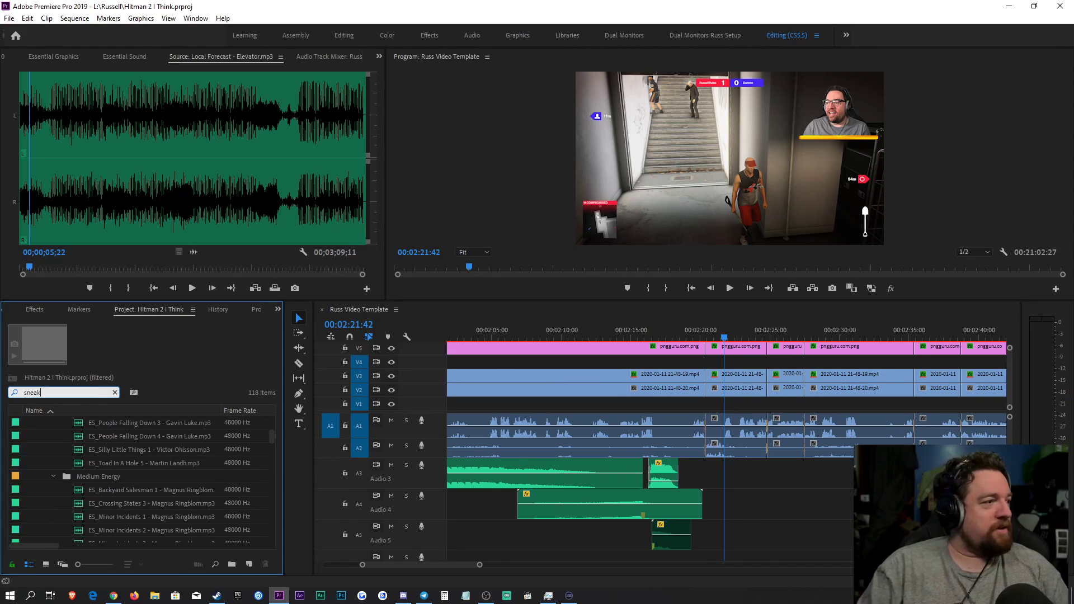
{"action": "double_click", "coordinate": [99, 503]}
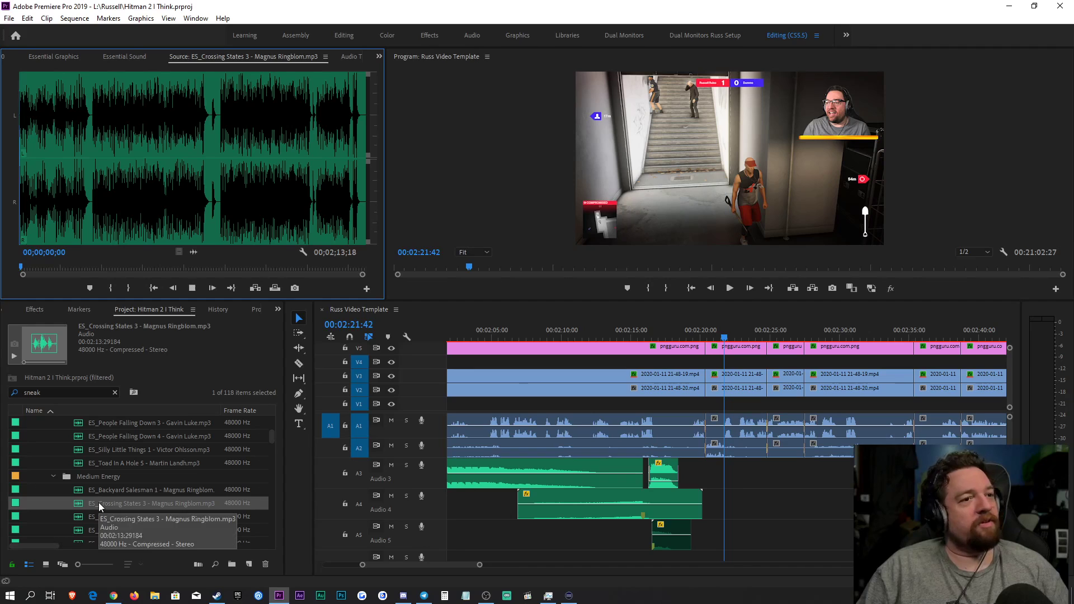
{"action": "key", "text": "space"}
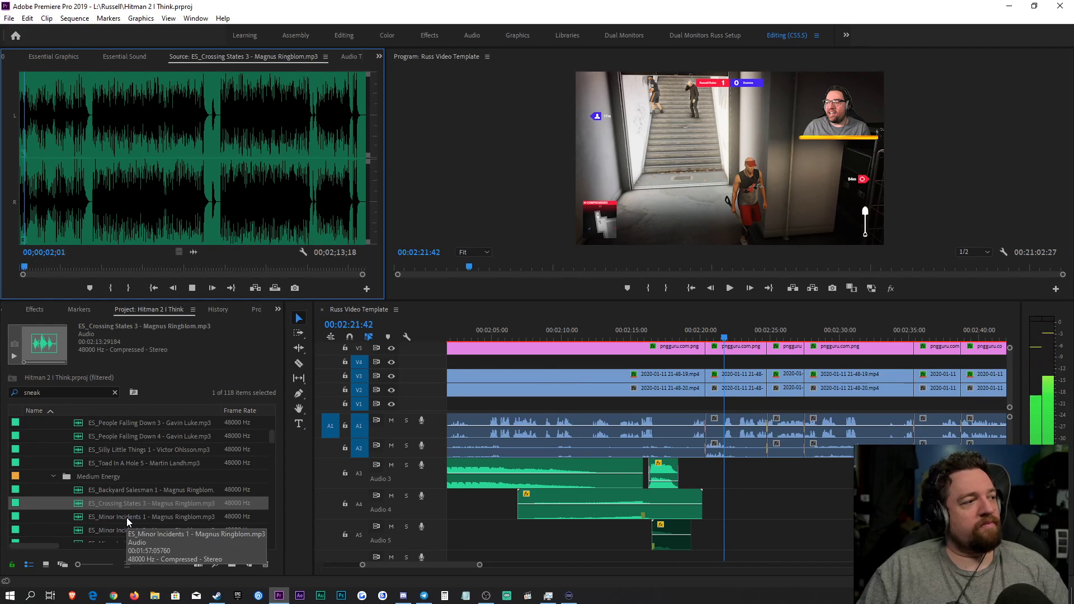
{"action": "key", "text": "space"}
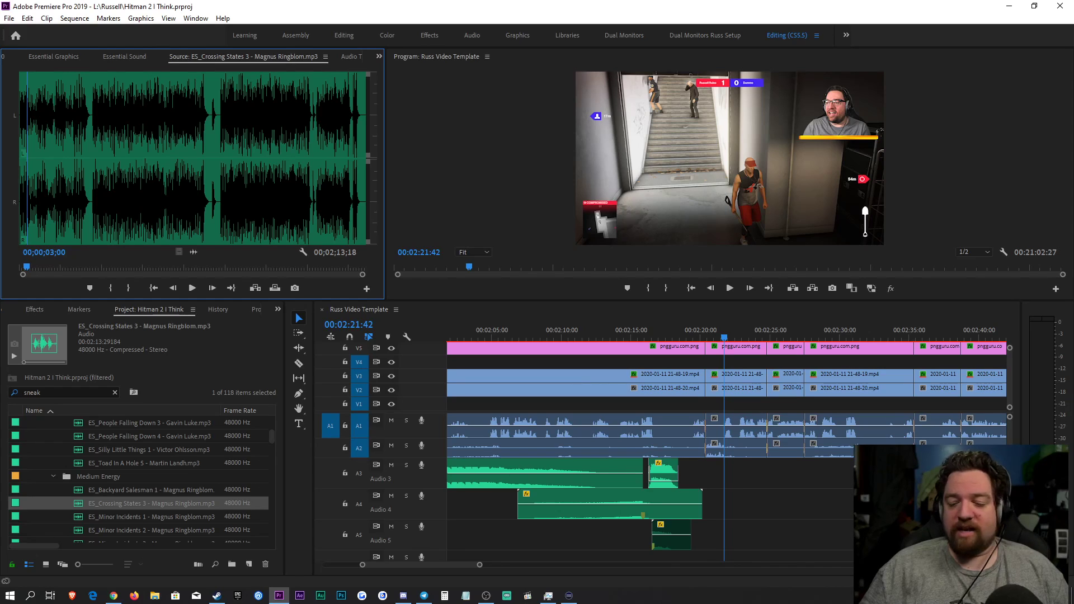
Step: Position the sequence playhead at 00:02:19:32 and save the project
{"action": "left_click", "coordinate": [695, 330]}
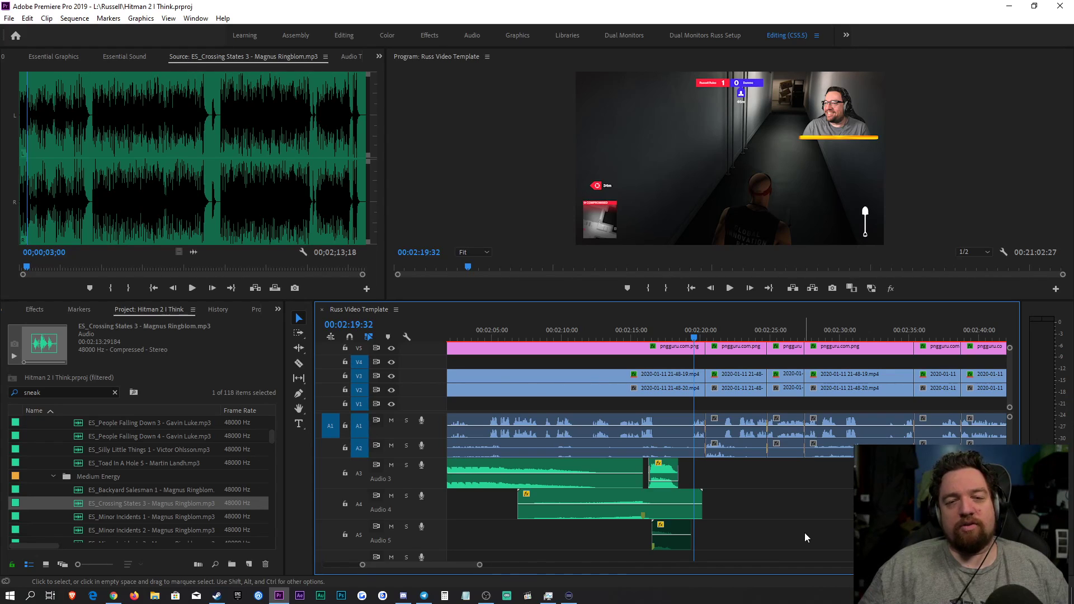
{"action": "key", "text": "ctrl+s"}
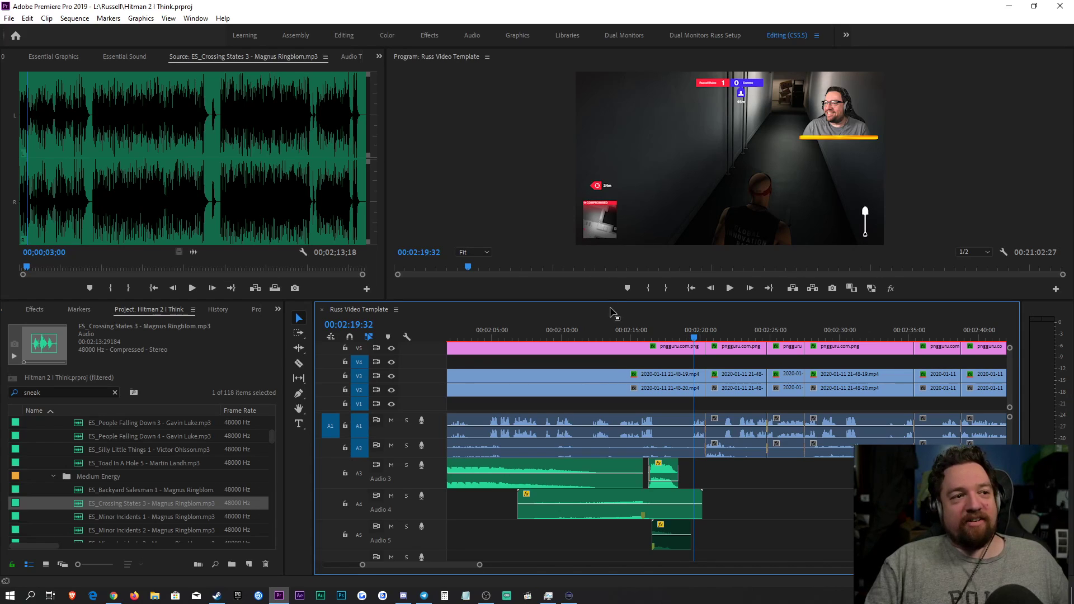
Step: Check the footage between 00:02:15:43 and 00:02:19:37, leaving the playhead at 00:02:19:37
{"action": "left_click", "coordinate": [643, 330]}
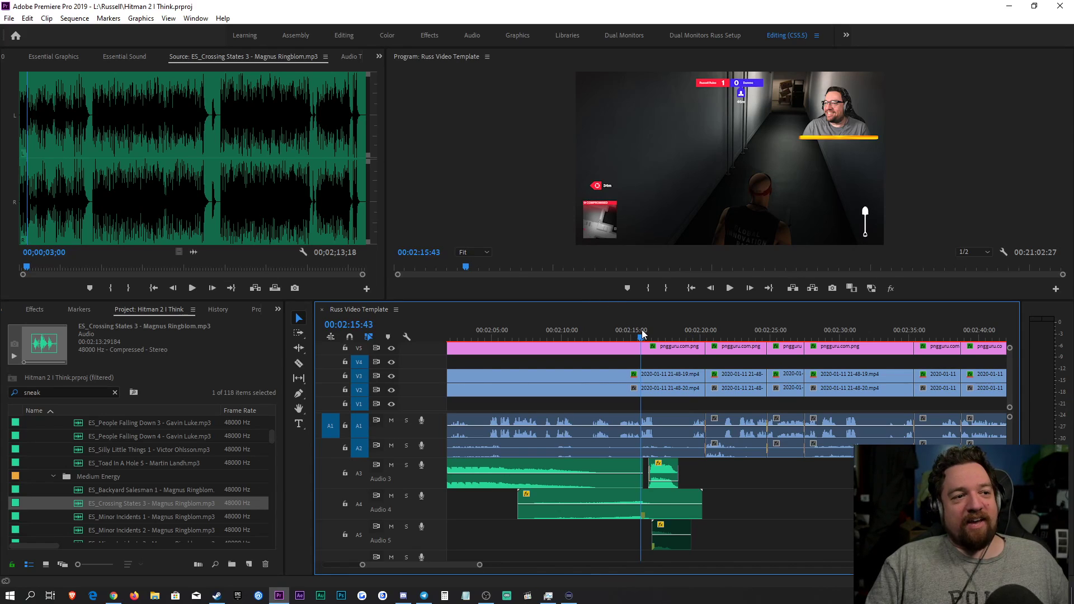
{"action": "left_click", "coordinate": [675, 331]}
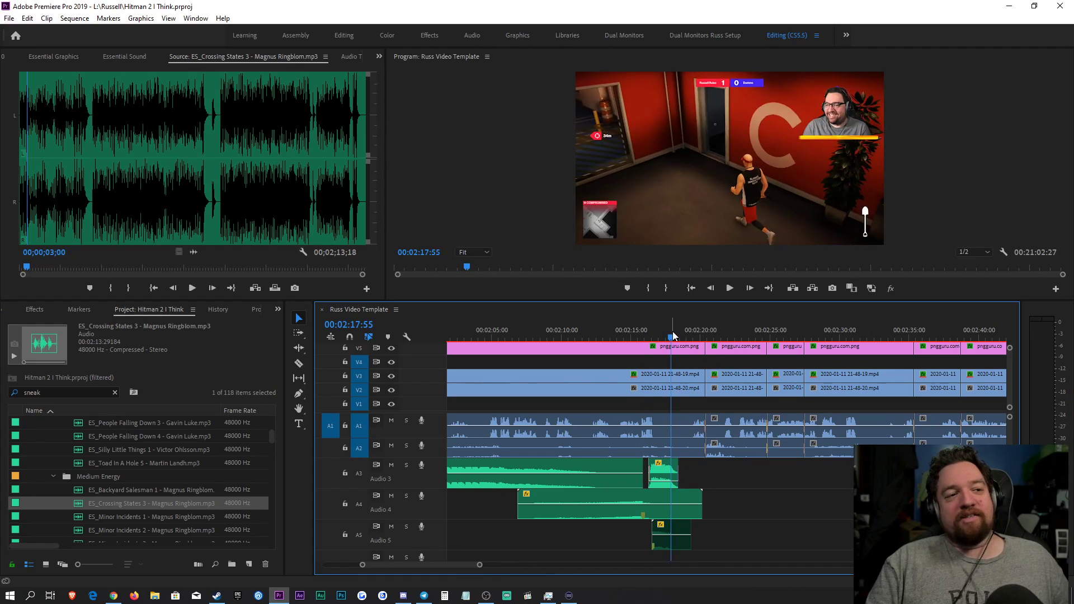
{"action": "left_click", "coordinate": [686, 332]}
{"action": "left_click", "coordinate": [696, 333]}
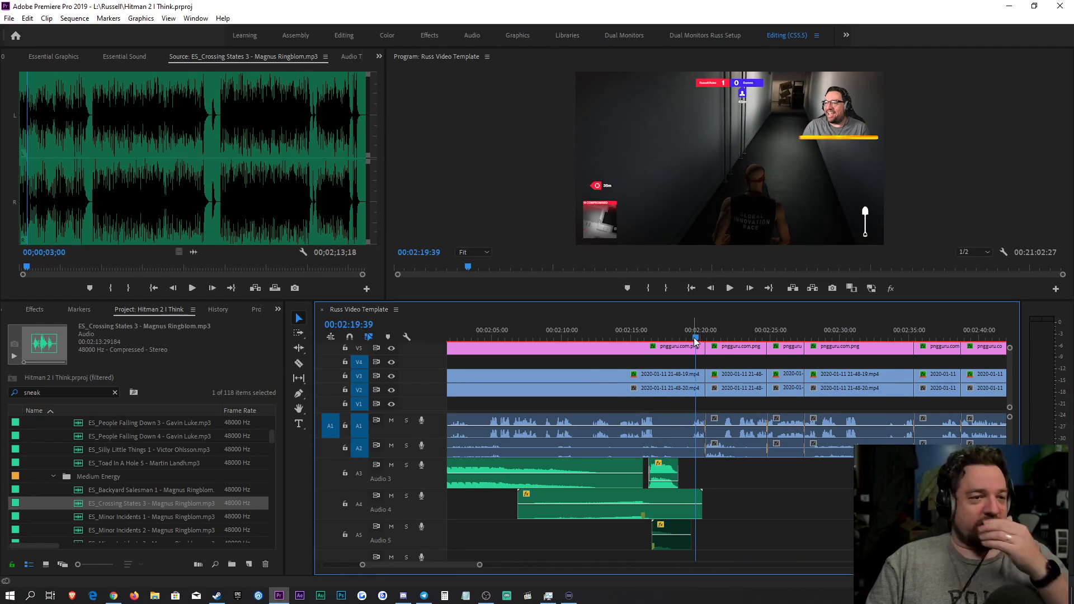
{"action": "left_click", "coordinate": [696, 332]}
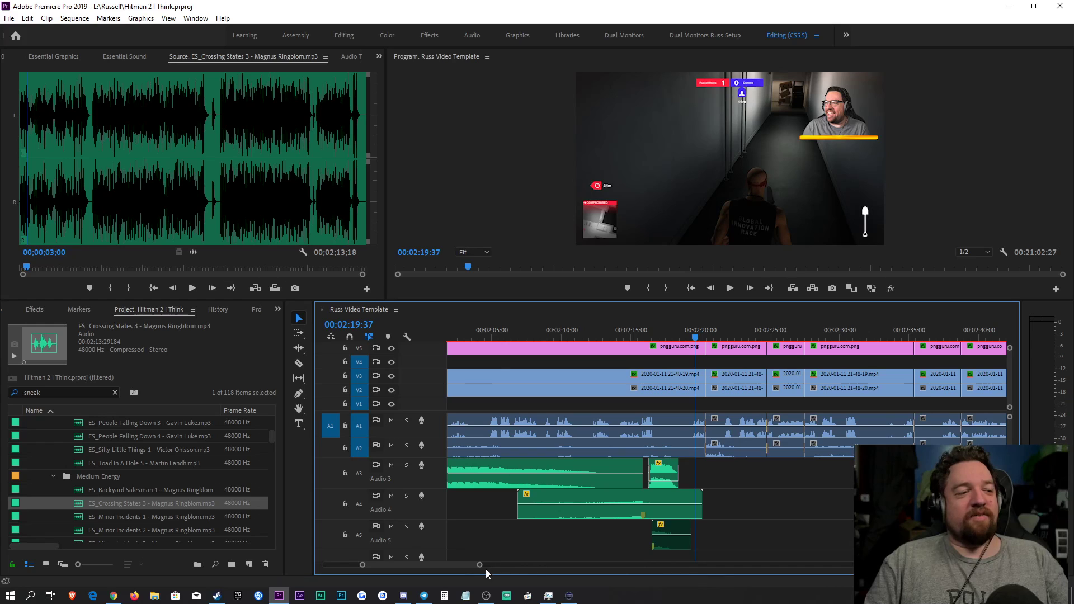
{"action": "left_click_drag", "start_coordinate": [479, 568], "coordinate": [455, 567]}
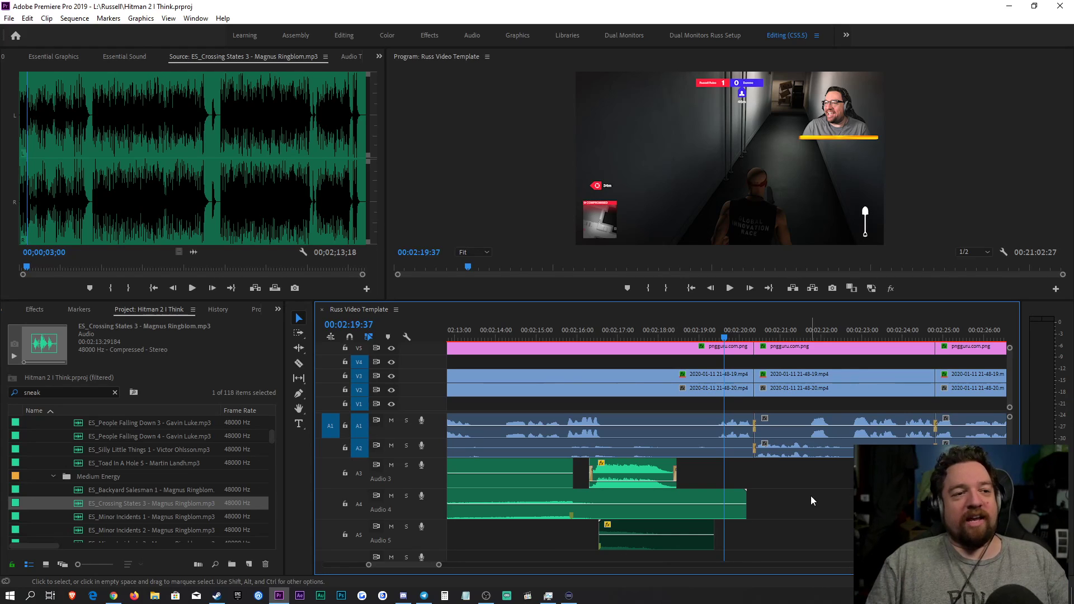
{"action": "left_click_drag", "start_coordinate": [439, 566], "coordinate": [424, 566]}
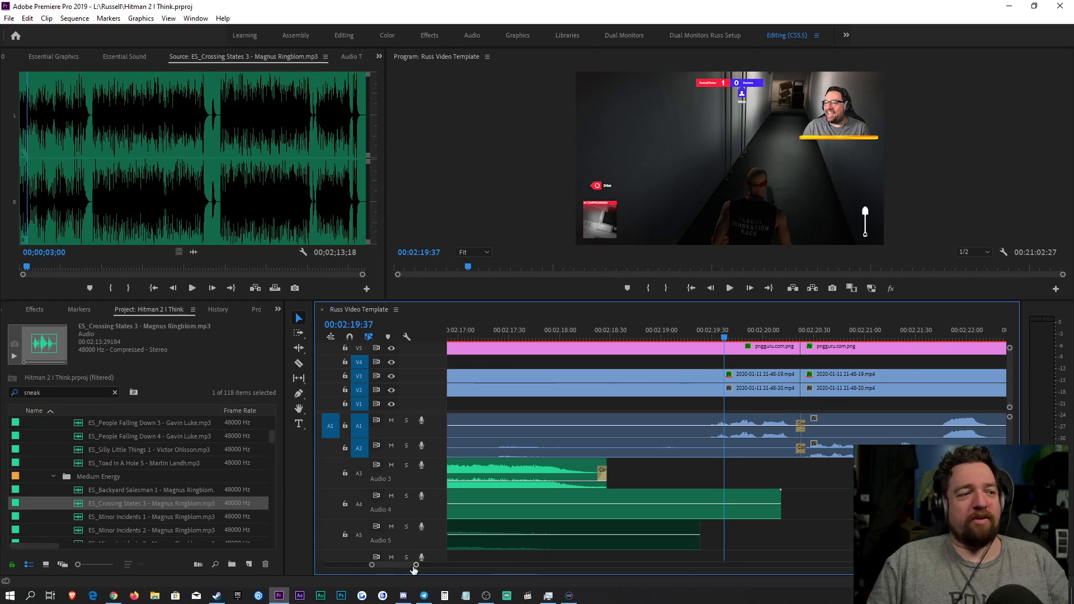
{"action": "key", "text": "minus"}
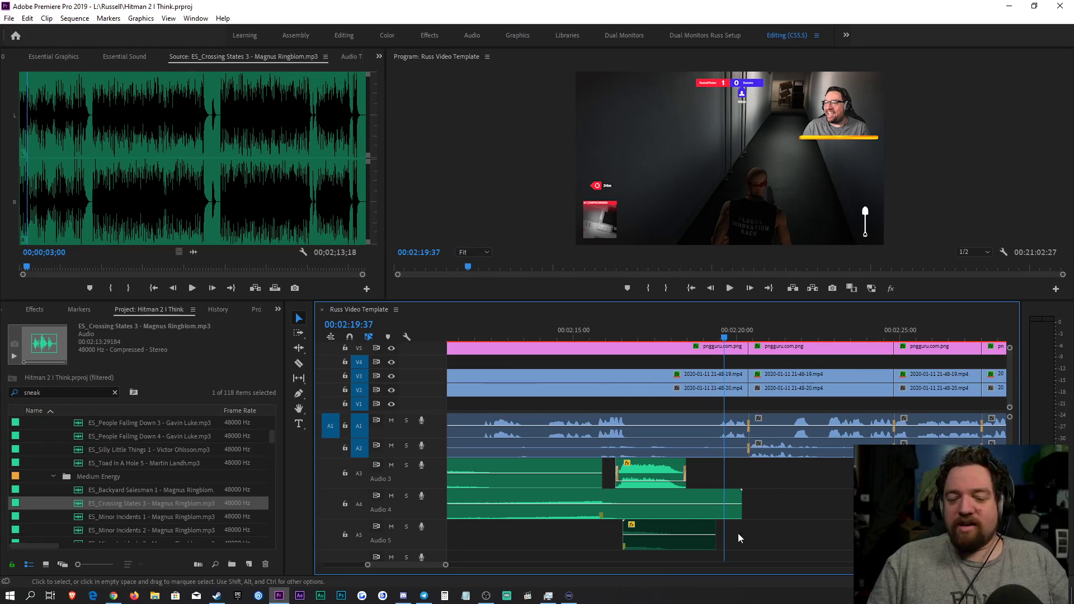
{"action": "left_click_drag", "start_coordinate": [446, 566], "coordinate": [433, 565]}
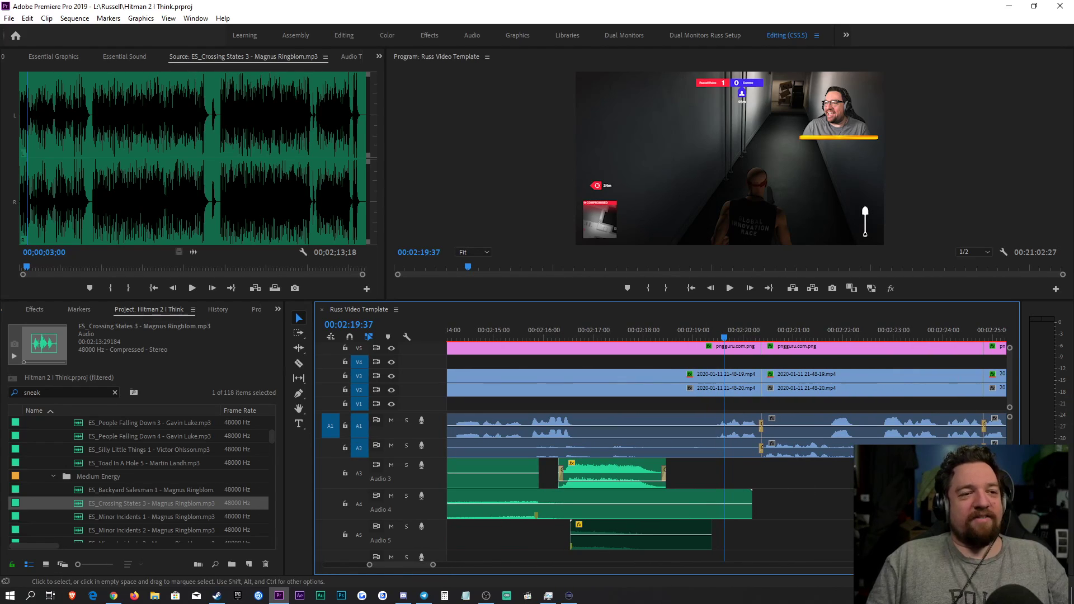
{"action": "mouse_move", "coordinate": [433, 565]}
{"action": "left_mouse_down"}
{"action": "mouse_move", "coordinate": [448, 566]}
{"action": "mouse_move", "coordinate": [428, 565]}
{"action": "left_mouse_up"}
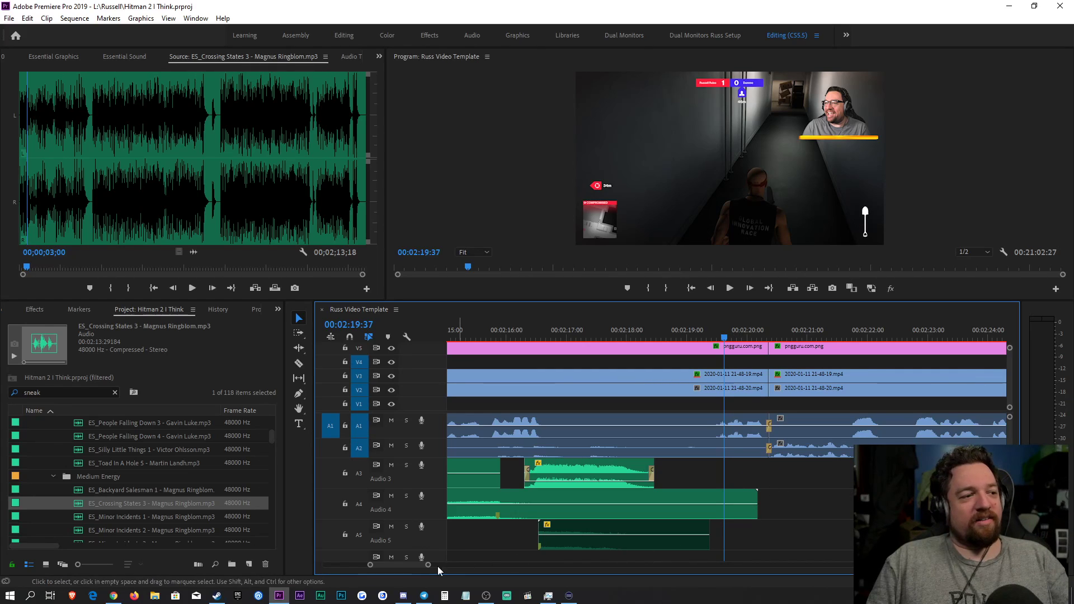
{"action": "left_click_drag", "start_coordinate": [429, 566], "coordinate": [480, 565]}
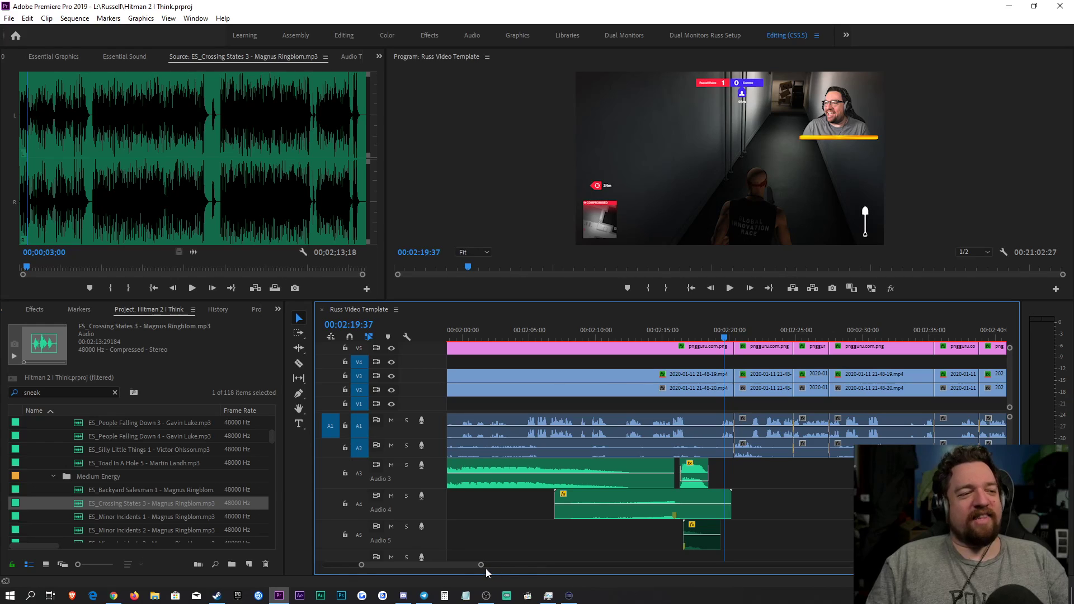
{"action": "left_click_drag", "start_coordinate": [481, 565], "coordinate": [449, 566]}
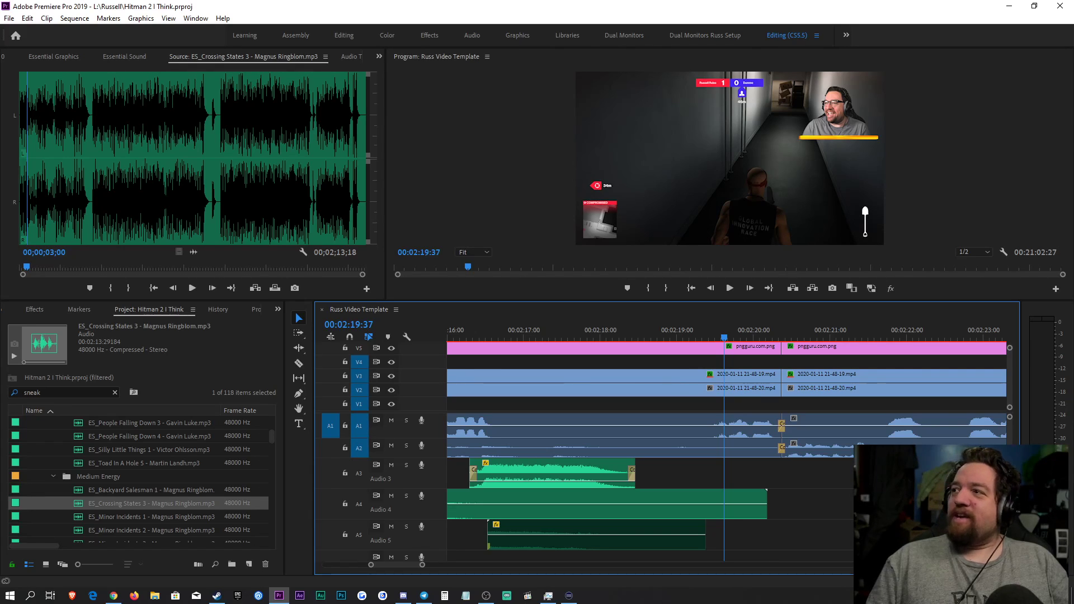
{"action": "key", "text": "alt+Tab"}
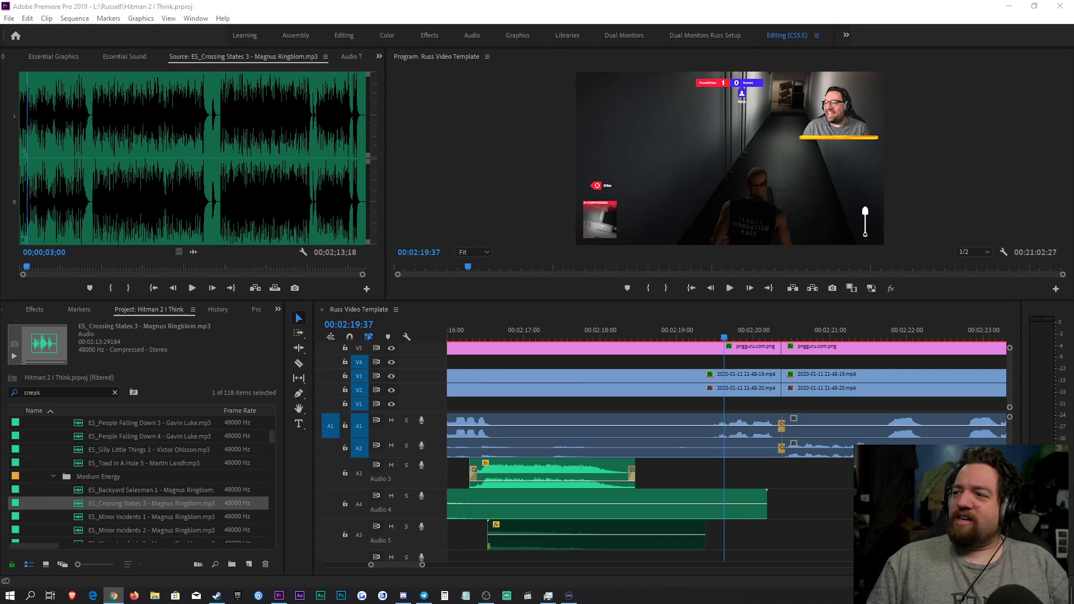
Step: Ripple-trim two frames off the clips ending at the 00:02:20:22 cut, moving that cut to 00:02:20:20
{"action": "left_click", "coordinate": [829, 499]}
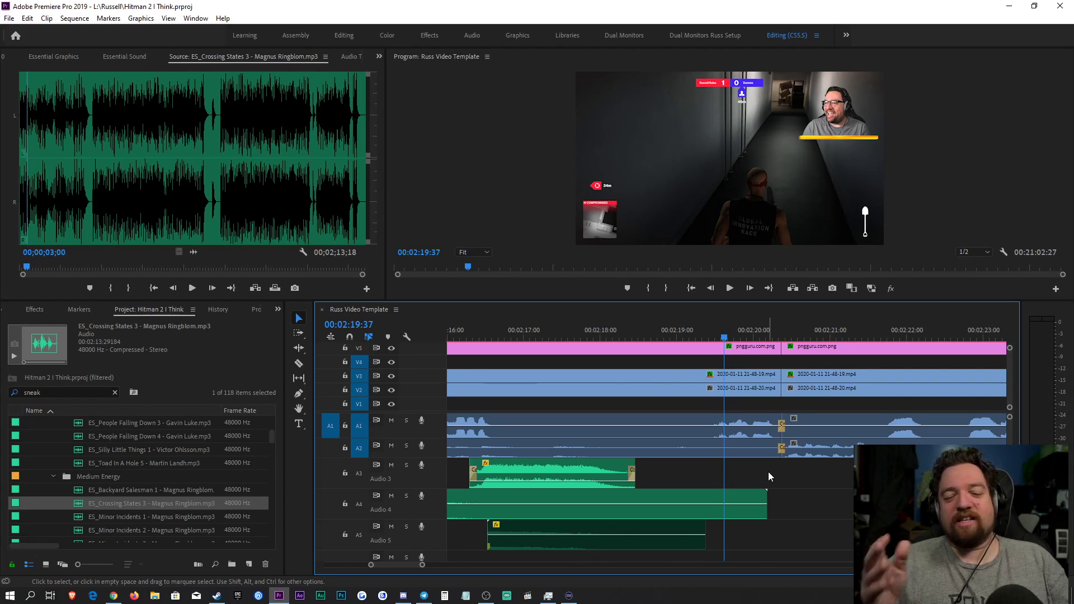
{"action": "key", "text": "Down"}
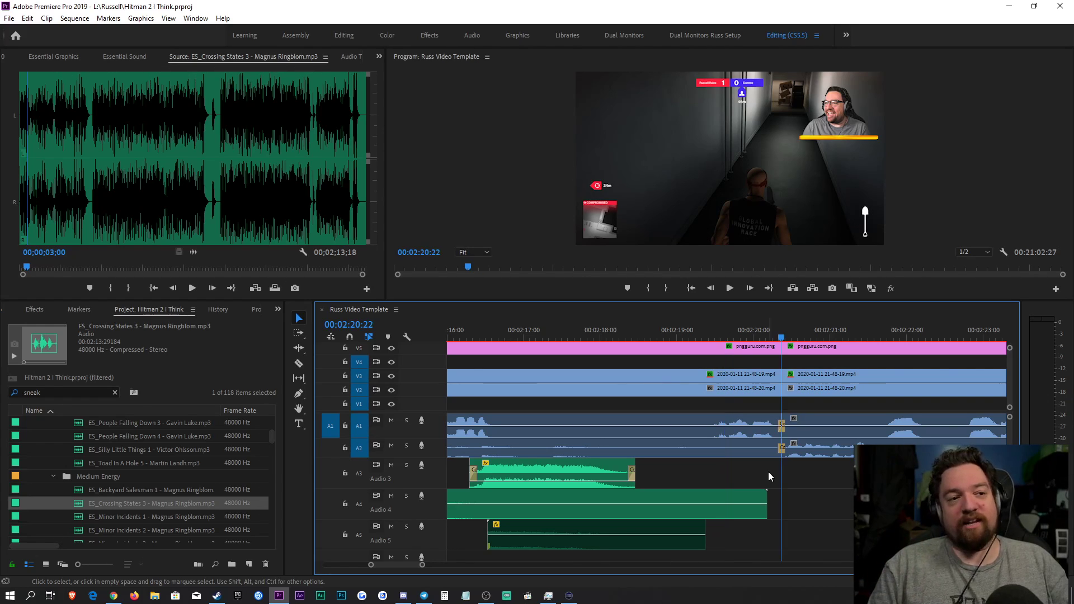
{"action": "key", "text": "w"}
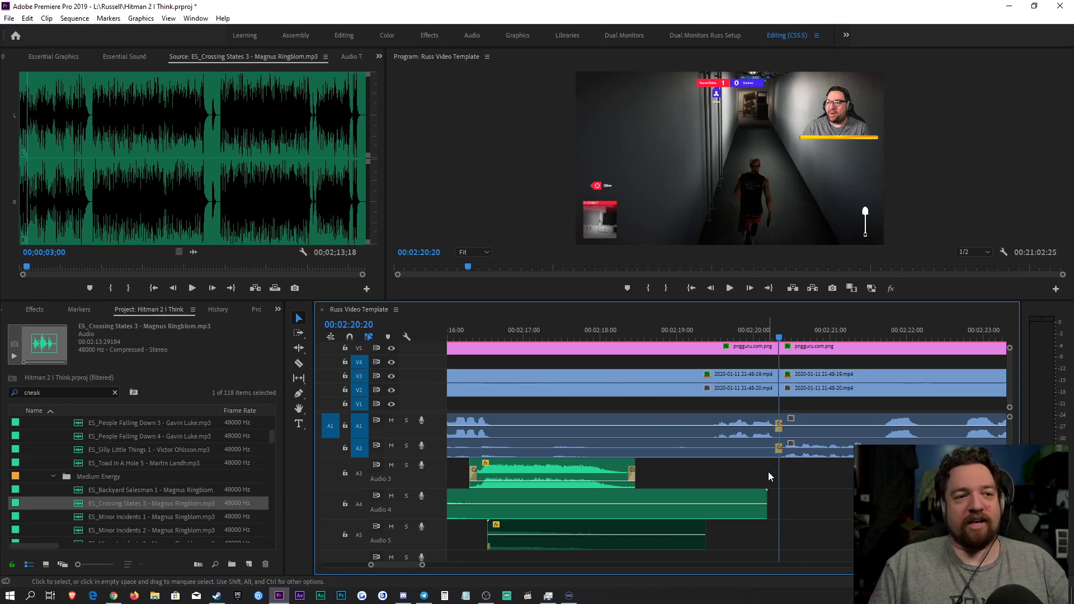
Step: Move the playhead back to 00:02:18:16, near the end of the short sound effect on Audio 3
{"action": "left_click_drag", "start_coordinate": [695, 334], "coordinate": [620, 352]}
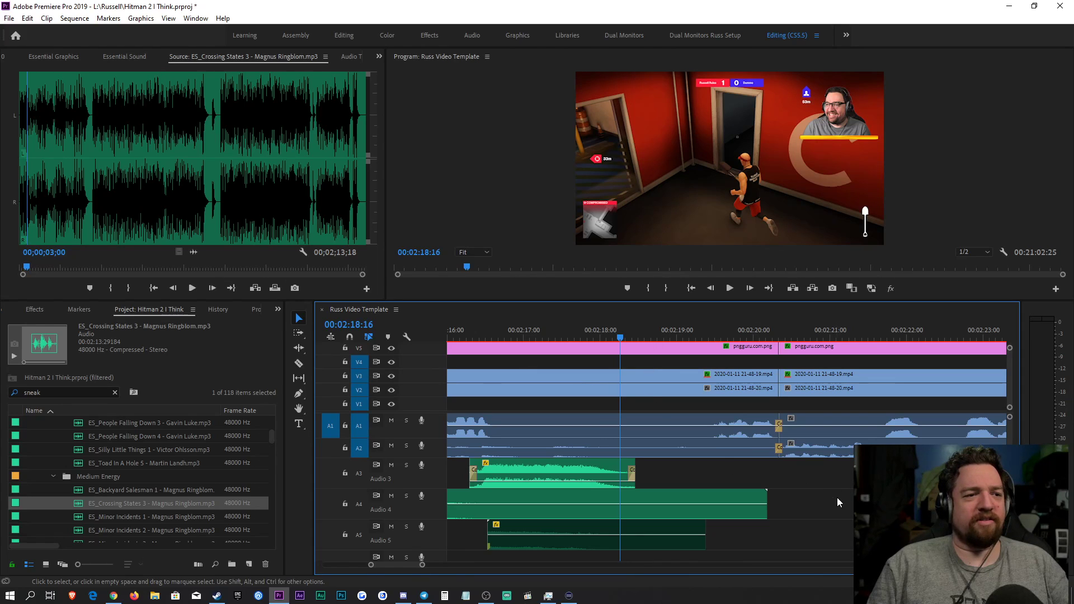
{"action": "scroll", "coordinate": [431, 565], "scroll_direction": "down", "scroll_amount": 8}
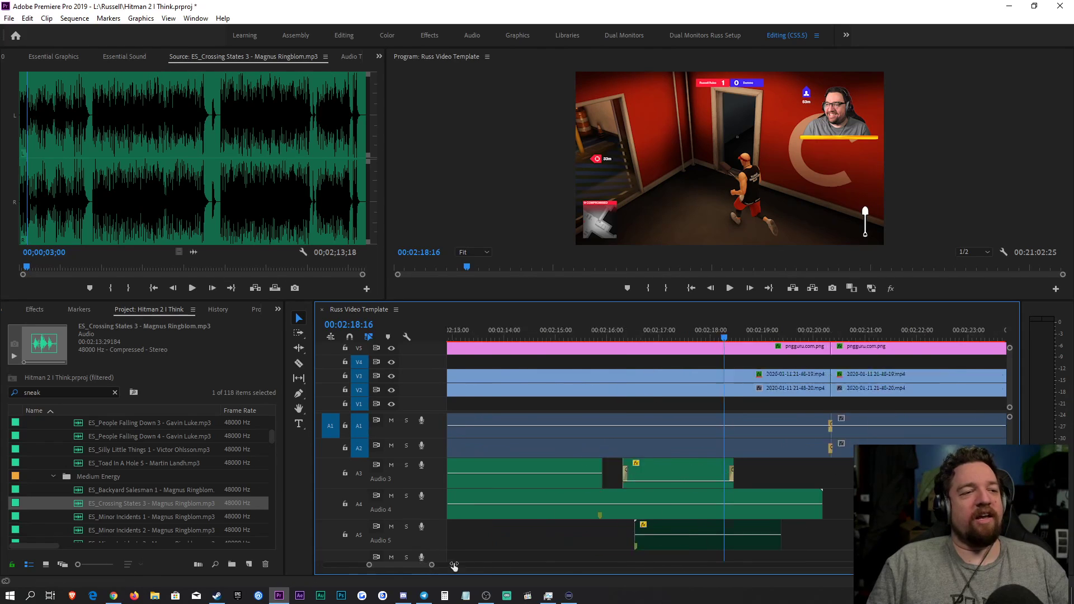
{"action": "scroll", "coordinate": [495, 565], "scroll_direction": "up", "scroll_amount": 6}
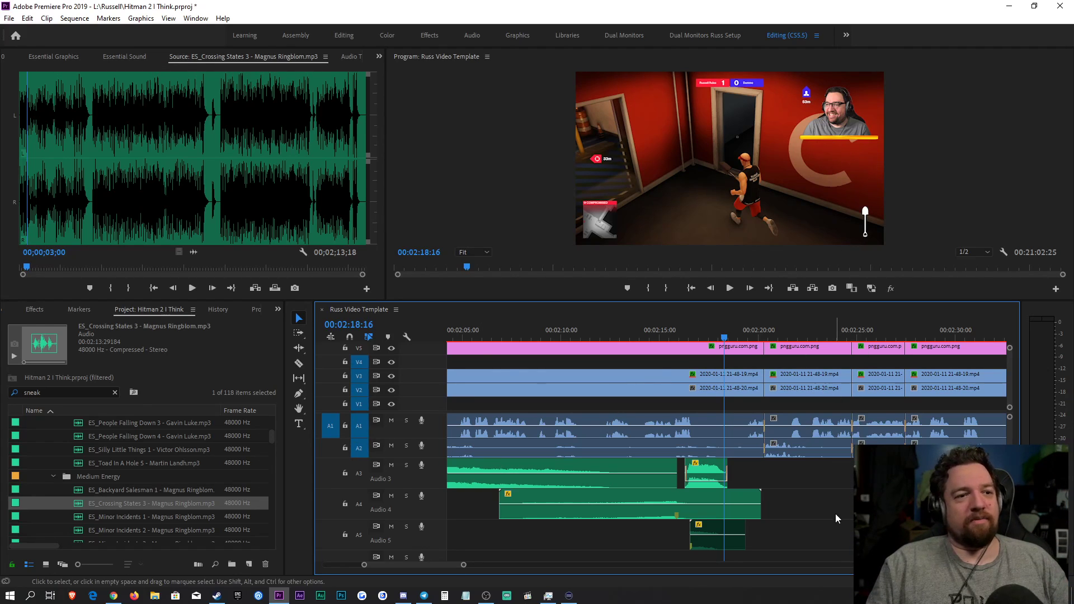
{"action": "left_click_drag", "start_coordinate": [464, 566], "coordinate": [453, 564]}
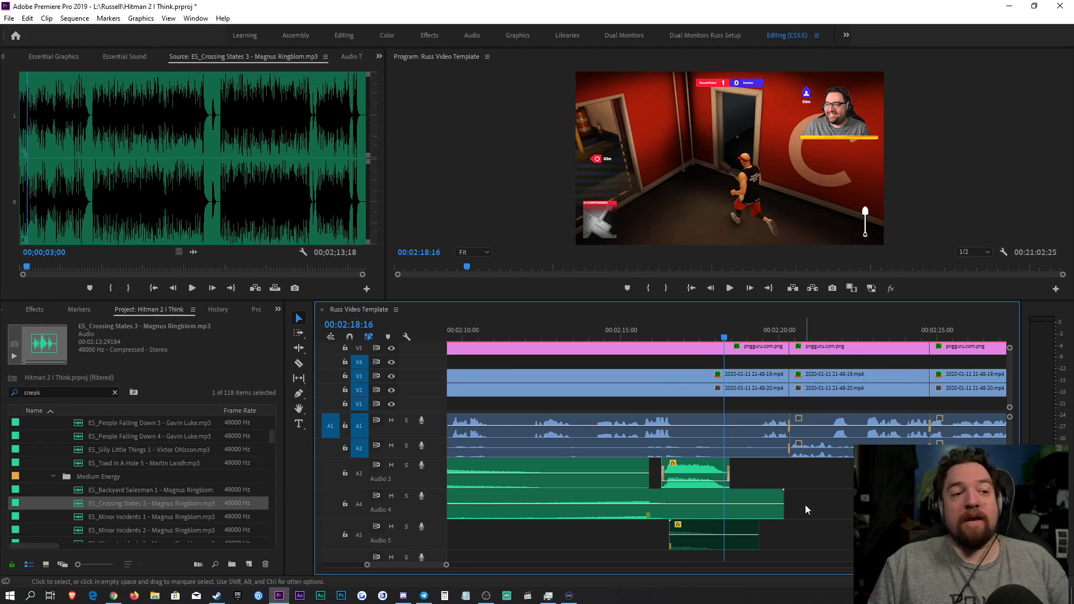
Step: Review the sequence from 00:02:15:22 past the sound effects and the following cut, leaving the playhead at 00:02:22:45
{"action": "left_click_drag", "start_coordinate": [696, 335], "coordinate": [634, 341]}
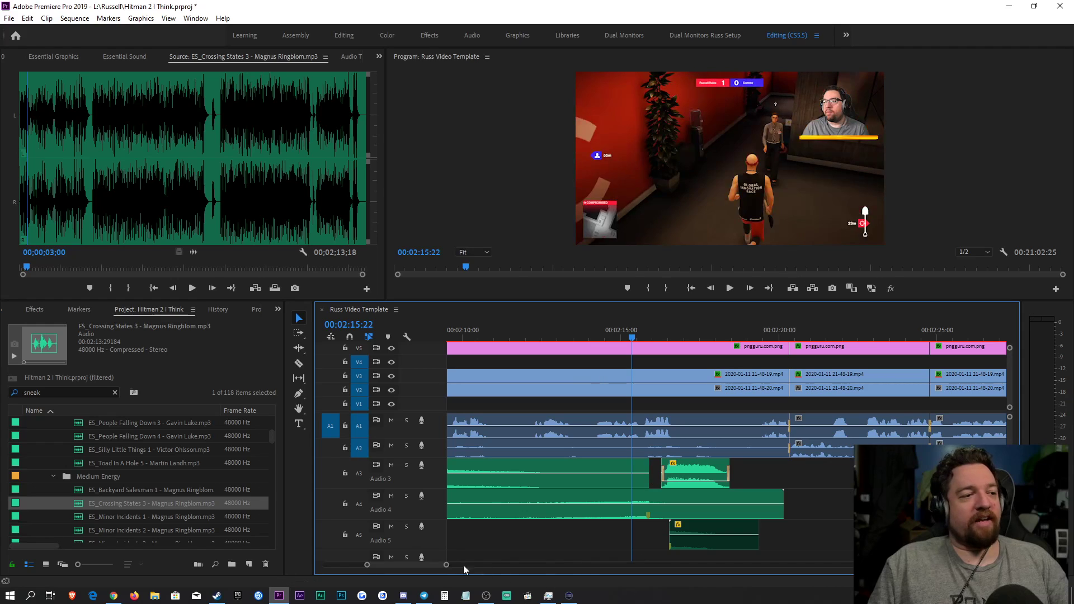
{"action": "left_click_drag", "start_coordinate": [447, 565], "coordinate": [456, 566]}
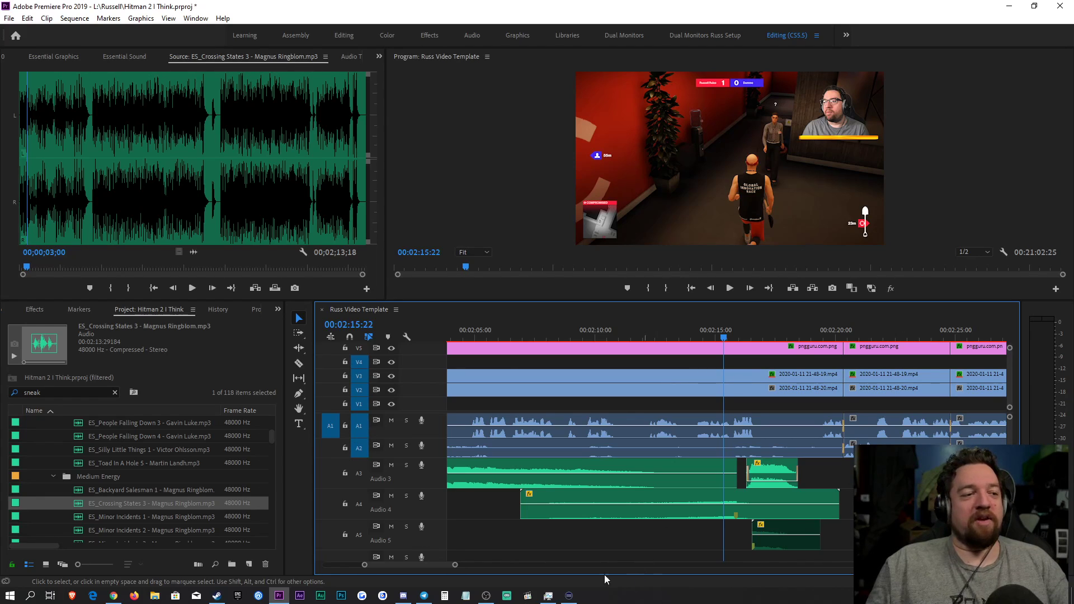
{"action": "left_click_drag", "start_coordinate": [451, 566], "coordinate": [445, 564]}
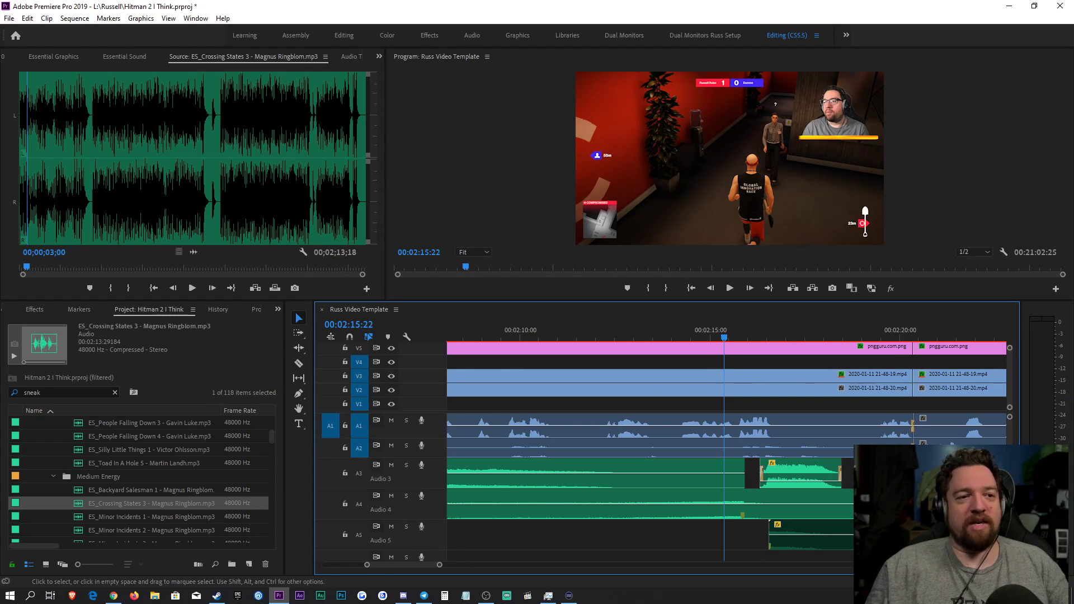
{"action": "key", "text": "space"}
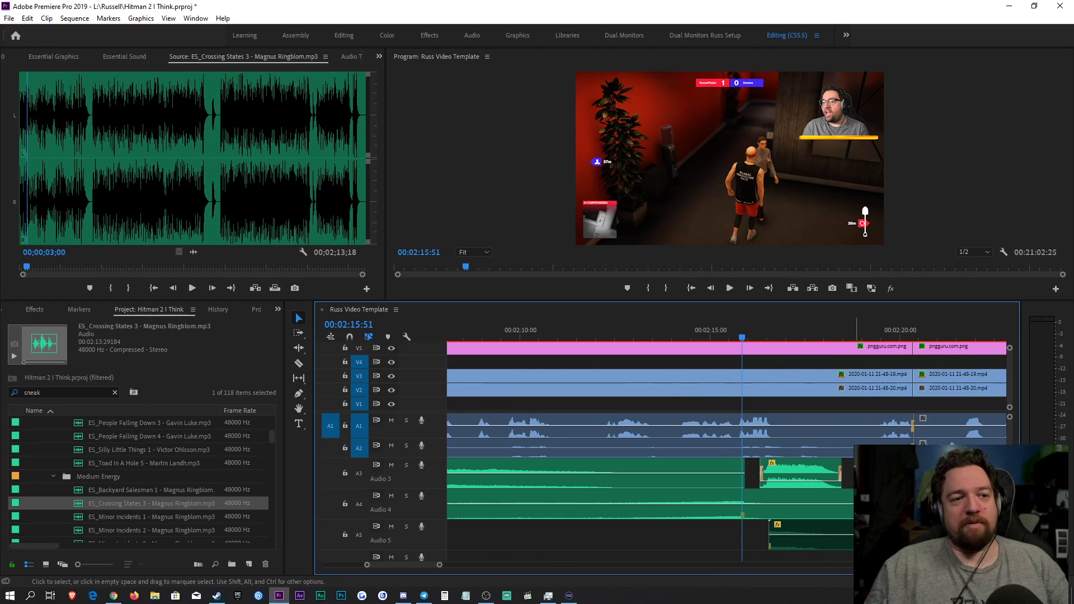
{"action": "key", "text": "space"}
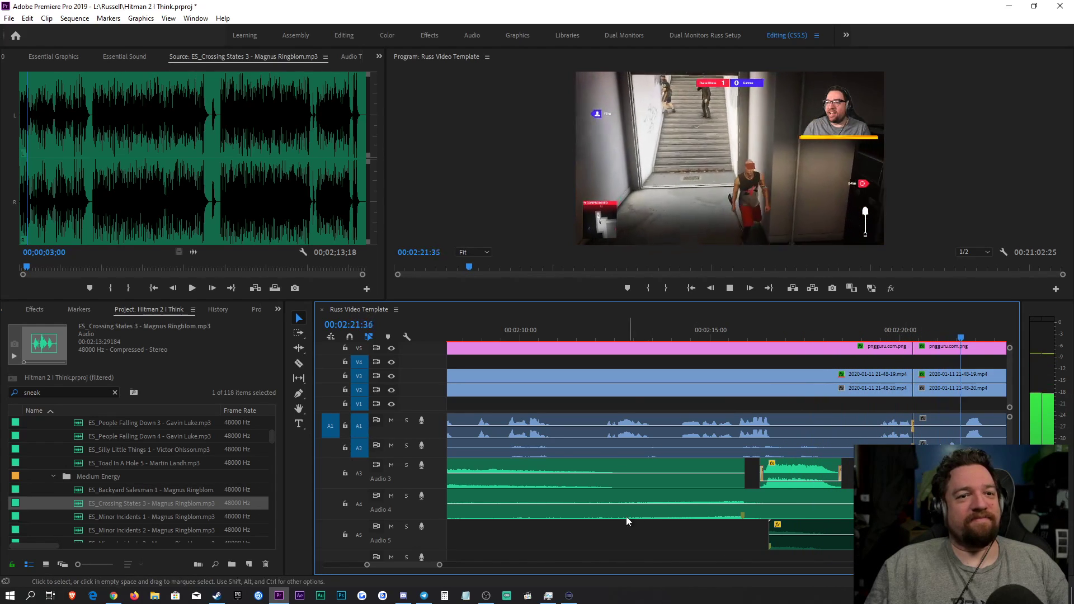
{"action": "key", "text": "space"}
{"action": "key", "text": "minus"}
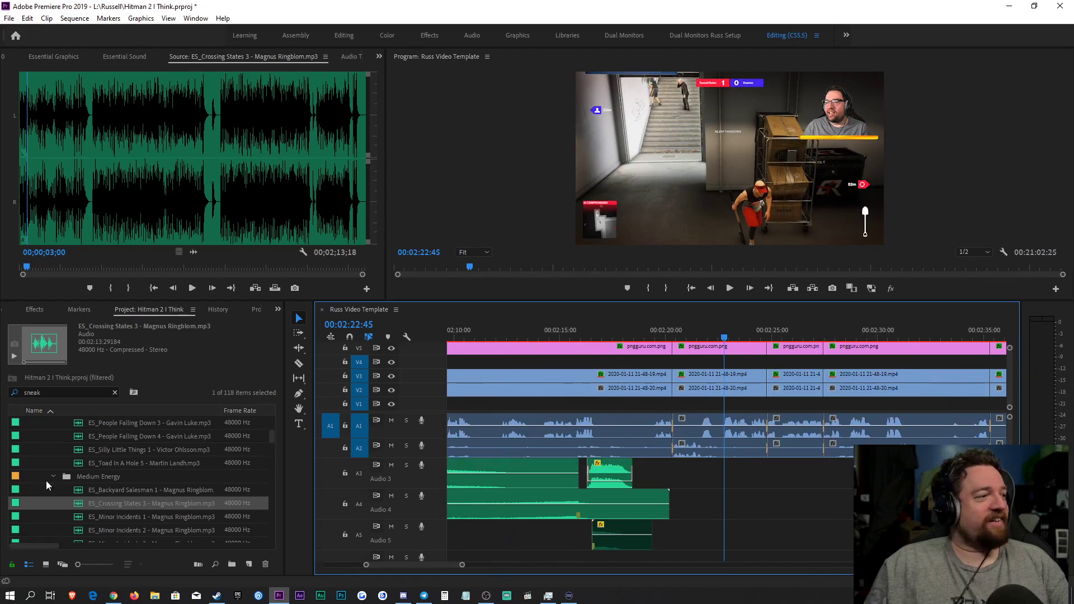
Step: Find the Sneaky music folder in the project and audition the opening of ES_Cheese And Crackers 2
{"action": "scroll", "coordinate": [78, 516], "scroll_direction": "down", "scroll_amount": 3}
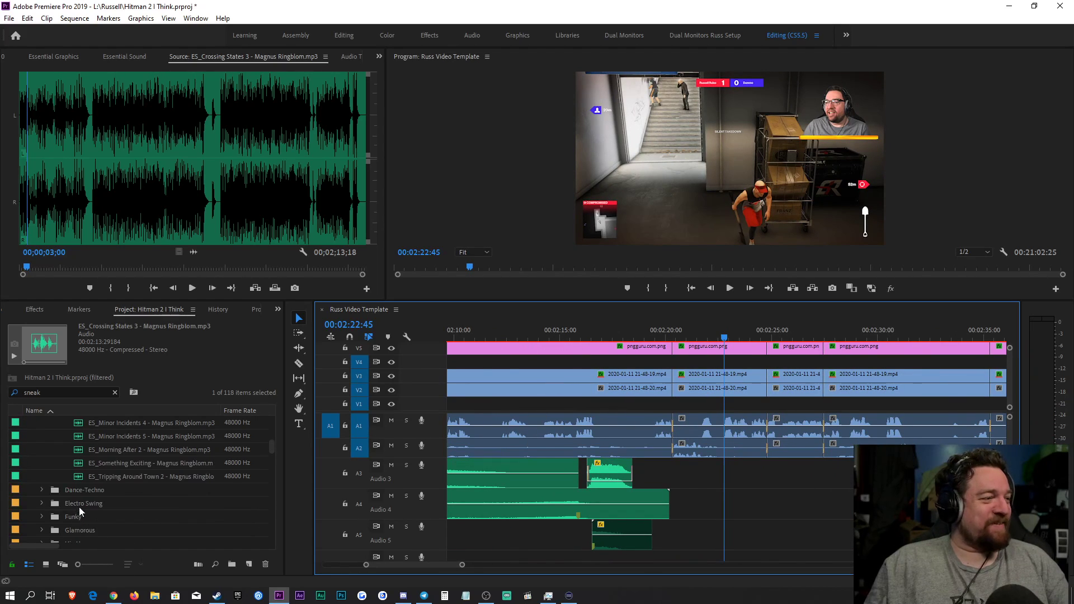
{"action": "scroll", "coordinate": [78, 506], "scroll_direction": "up", "scroll_amount": 5}
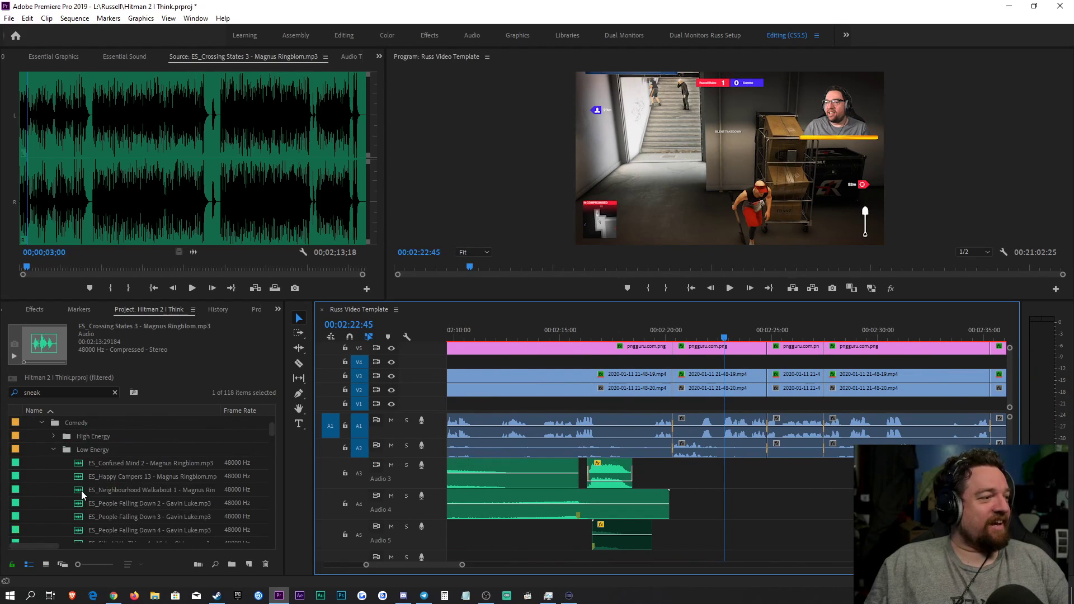
{"action": "scroll", "coordinate": [79, 485], "scroll_direction": "up", "scroll_amount": 6}
{"action": "scroll", "coordinate": [78, 491], "scroll_direction": "down", "scroll_amount": 12}
{"action": "scroll", "coordinate": [78, 488], "scroll_direction": "down", "scroll_amount": 3}
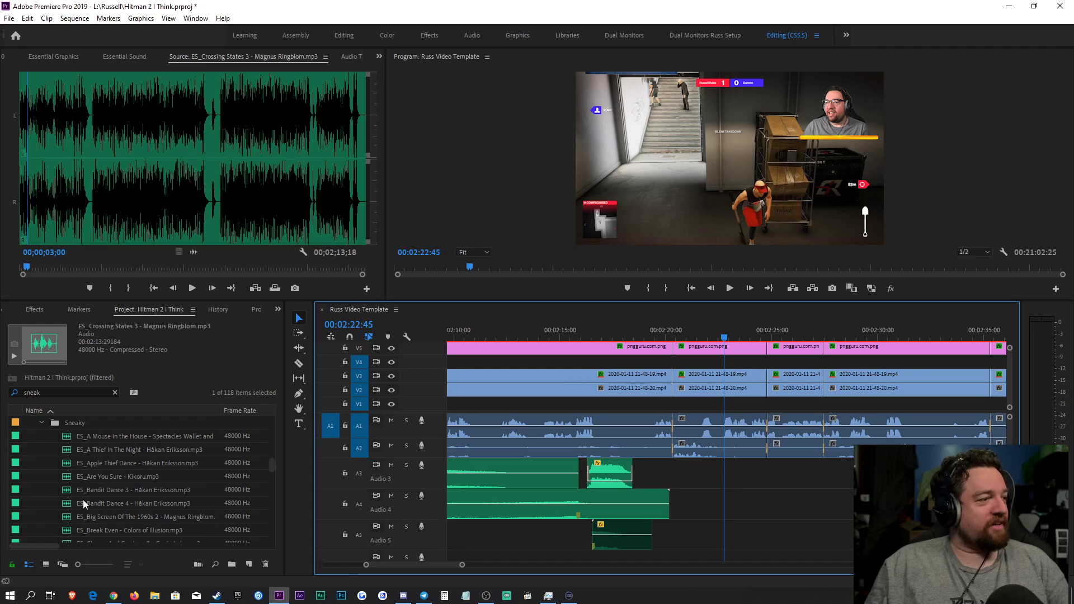
{"action": "scroll", "coordinate": [81, 505], "scroll_direction": "down", "scroll_amount": 1}
{"action": "double_click", "coordinate": [83, 506]}
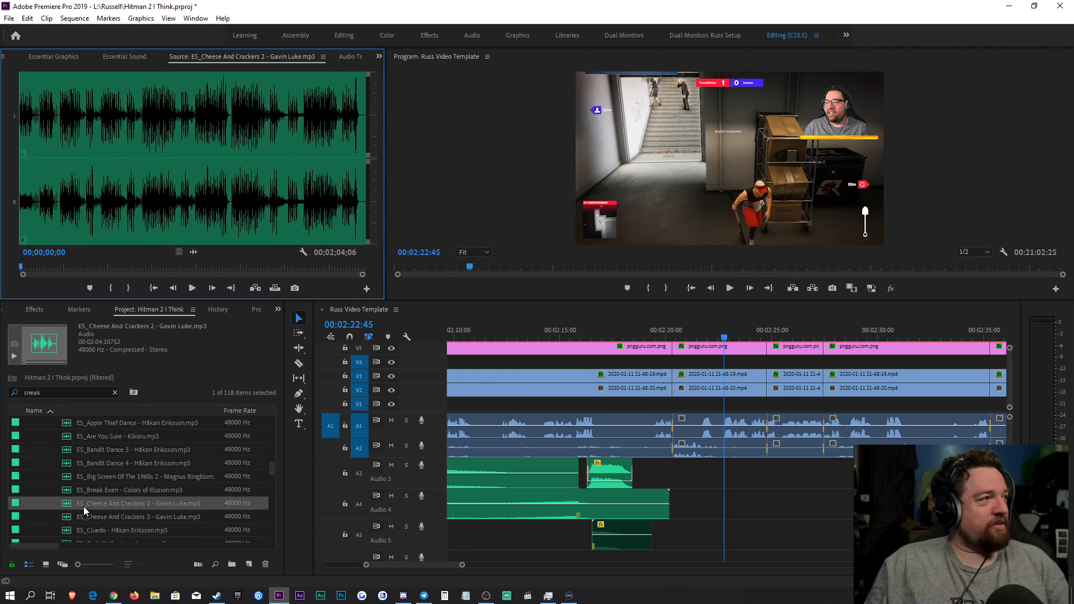
{"action": "key", "text": "space"}
{"action": "key", "text": "space"}
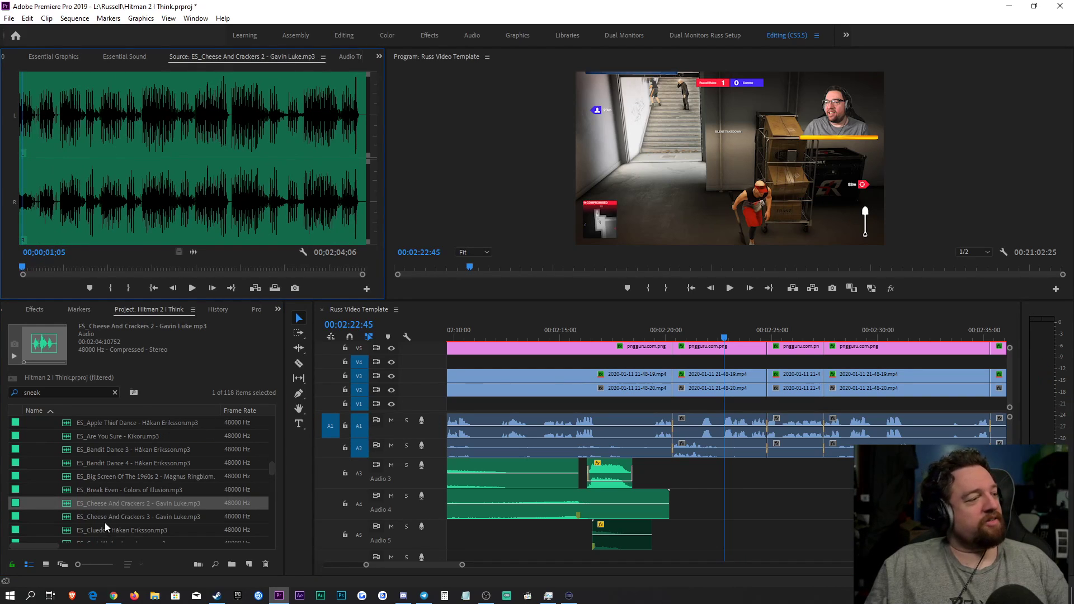
Step: Look through the neighbouring Sneaky tracks and audition the opening of ES_Break Even
{"action": "scroll", "coordinate": [105, 523], "scroll_direction": "down", "scroll_amount": 3}
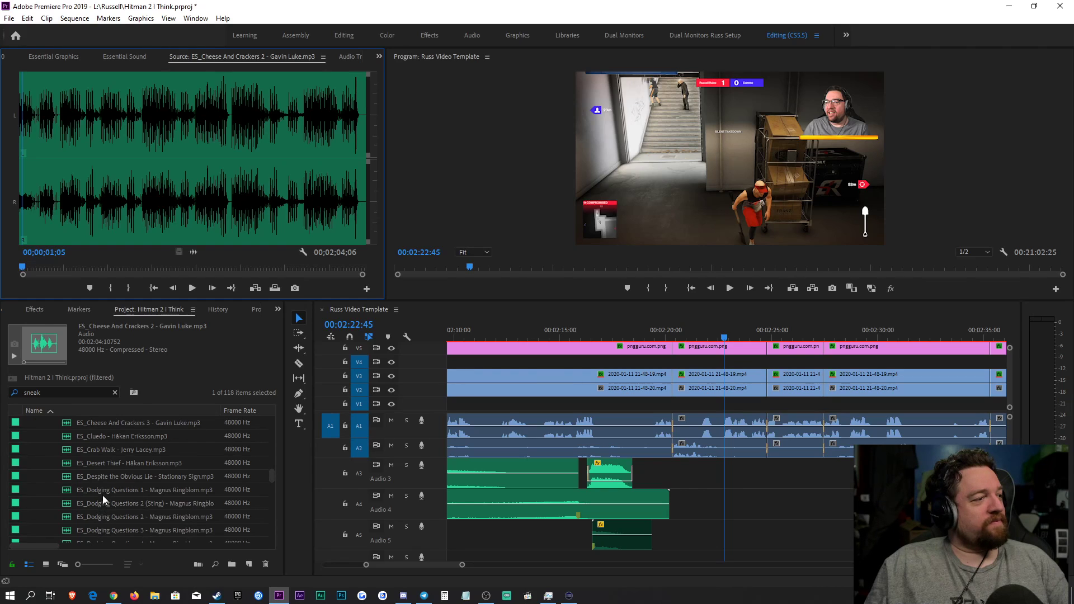
{"action": "scroll", "coordinate": [103, 501], "scroll_direction": "down", "scroll_amount": 2}
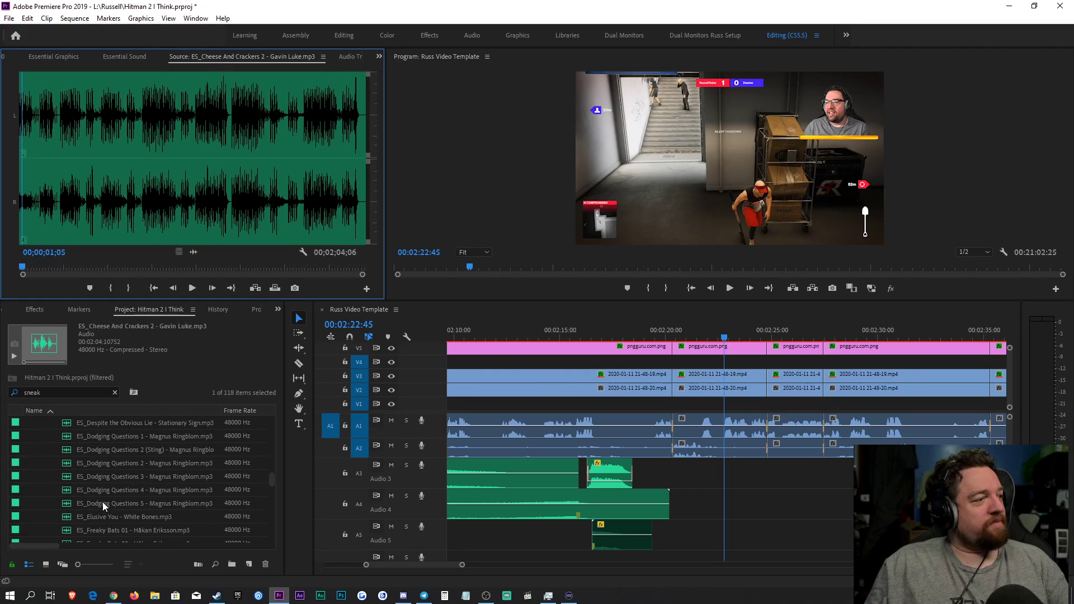
{"action": "scroll", "coordinate": [102, 499], "scroll_direction": "up", "scroll_amount": 3}
{"action": "scroll", "coordinate": [103, 499], "scroll_direction": "up", "scroll_amount": 1}
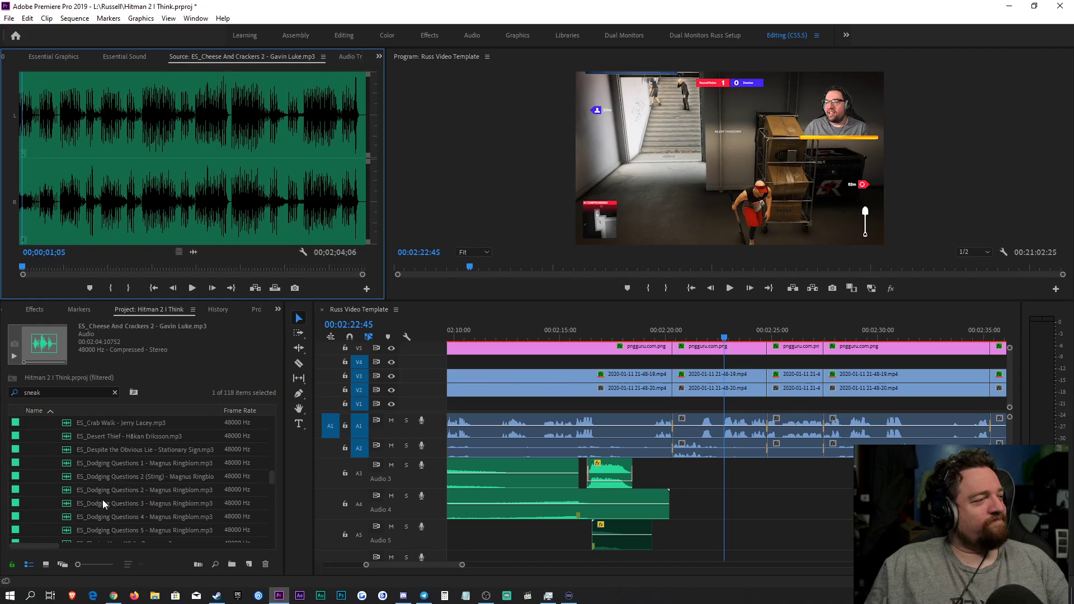
{"action": "double_click", "coordinate": [109, 452]}
{"action": "key", "text": "space"}
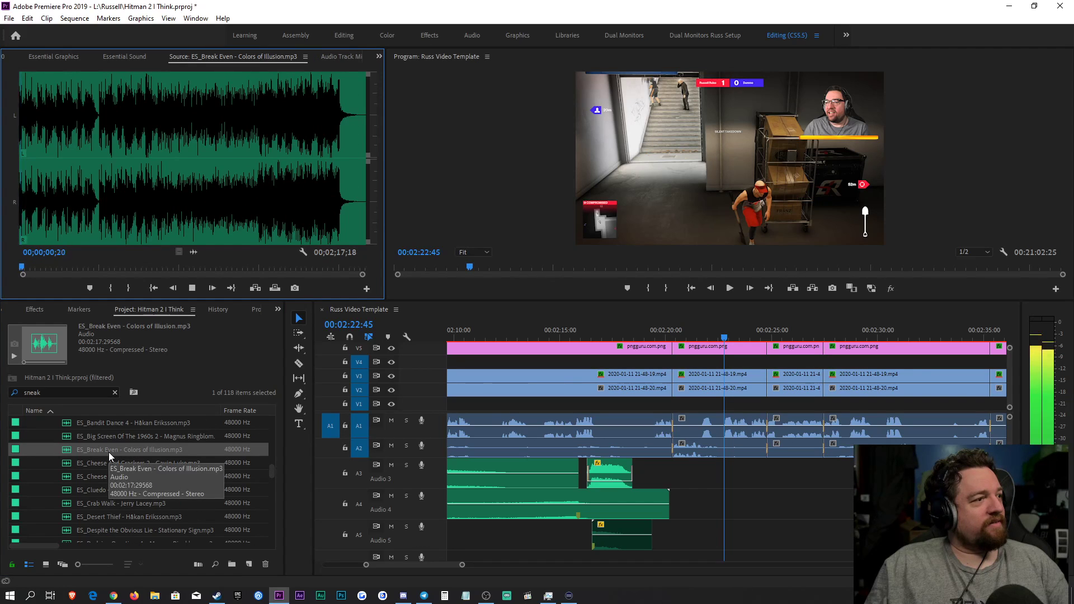
{"action": "key", "text": "space"}
Step: Audition the openings of ES_Just Some Aliens Outside and ES_Highschool Dropout 1 from the Sneaky folder
{"action": "scroll", "coordinate": [111, 494], "scroll_direction": "down", "scroll_amount": 2}
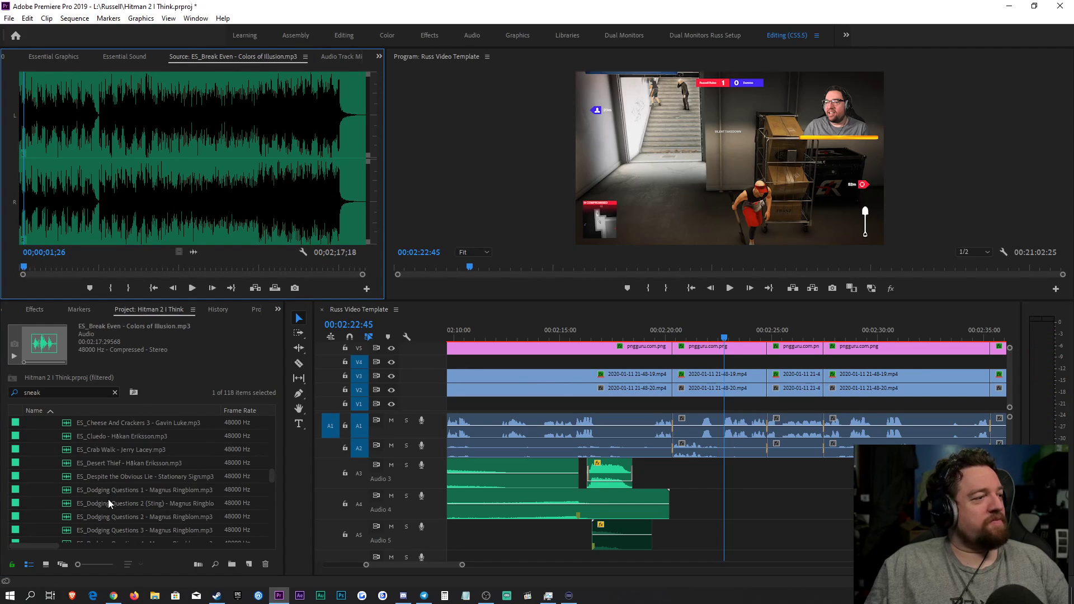
{"action": "scroll", "coordinate": [109, 505], "scroll_direction": "down", "scroll_amount": 2}
{"action": "scroll", "coordinate": [105, 510], "scroll_direction": "down", "scroll_amount": 2}
{"action": "double_click", "coordinate": [112, 503]}
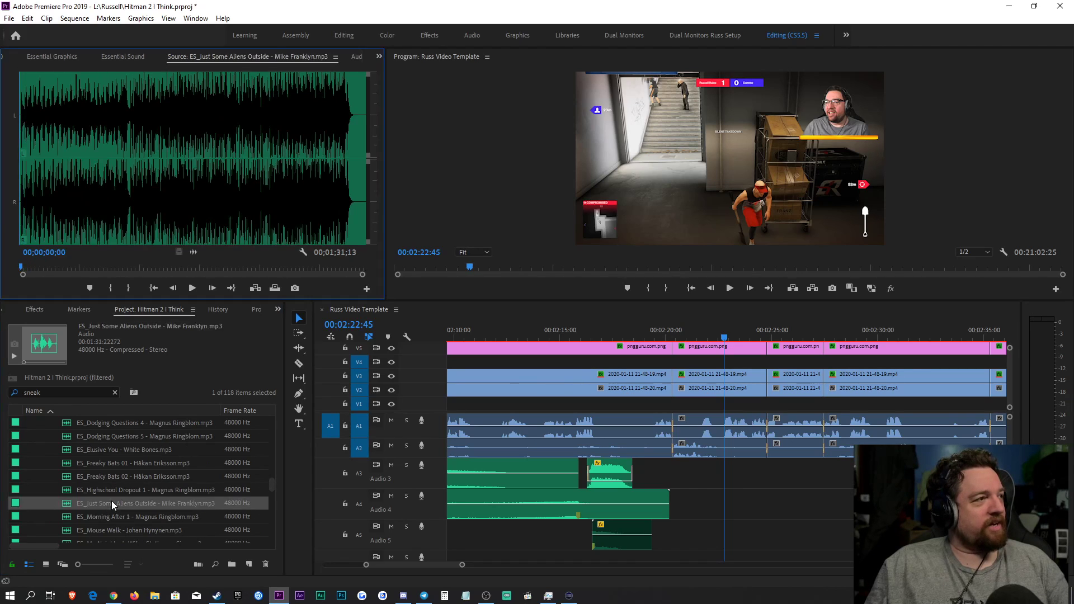
{"action": "key", "text": "space"}
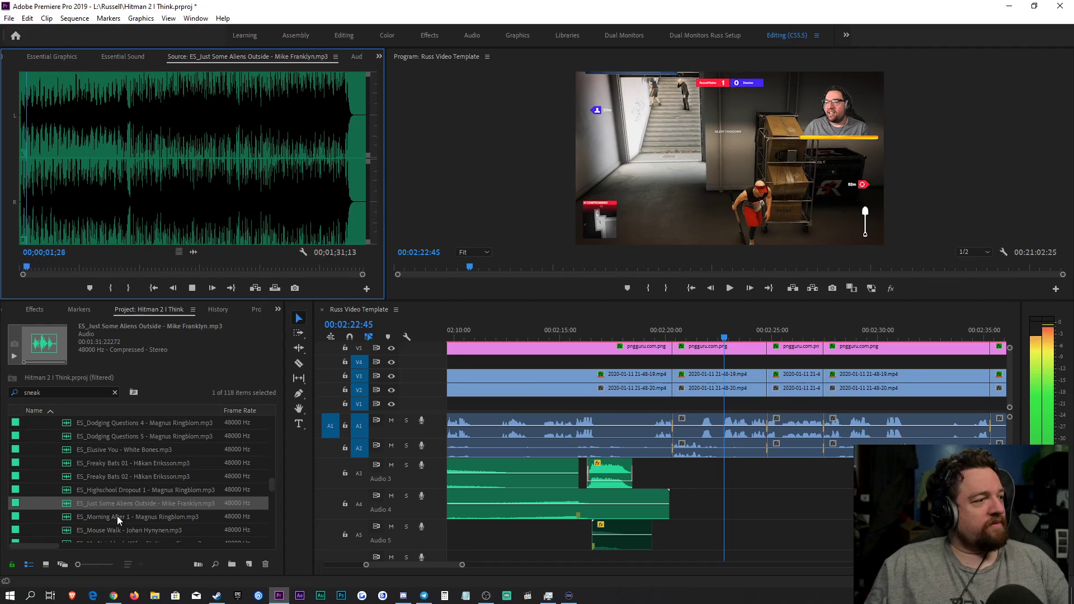
{"action": "double_click", "coordinate": [120, 495]}
{"action": "key", "text": "space"}
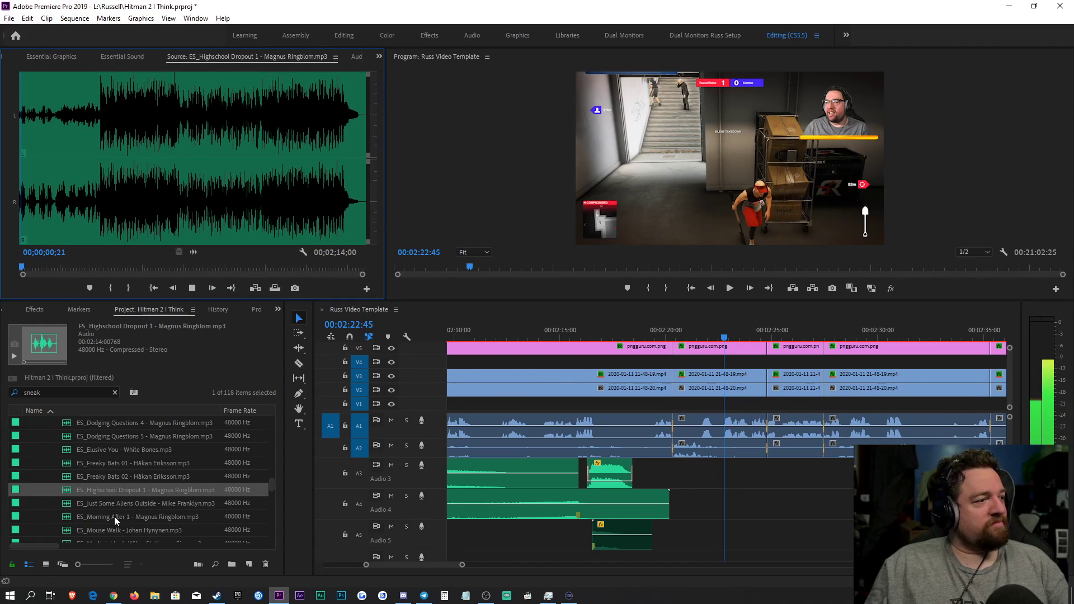
{"action": "key", "text": "space"}
Step: Audition the openings of ES_My Neighbor's Wife and ES_Neighbour Prank from the Sneaky folder
{"action": "scroll", "coordinate": [112, 518], "scroll_direction": "down", "scroll_amount": 3}
{"action": "double_click", "coordinate": [113, 495]}
{"action": "key", "text": "space"}
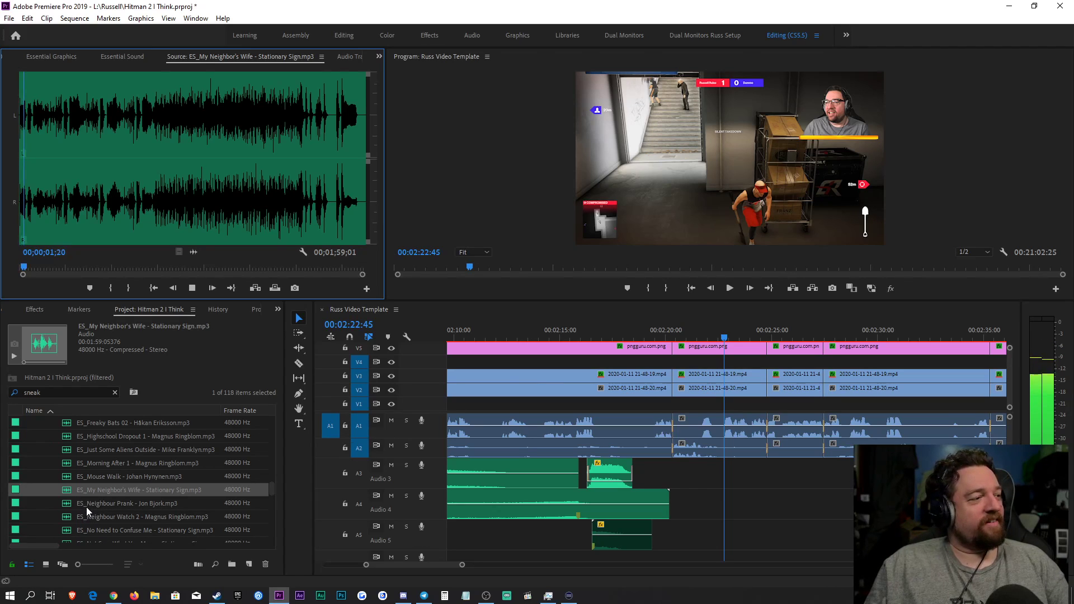
{"action": "double_click", "coordinate": [86, 504]}
{"action": "key", "text": "space"}
{"action": "key", "text": "space"}
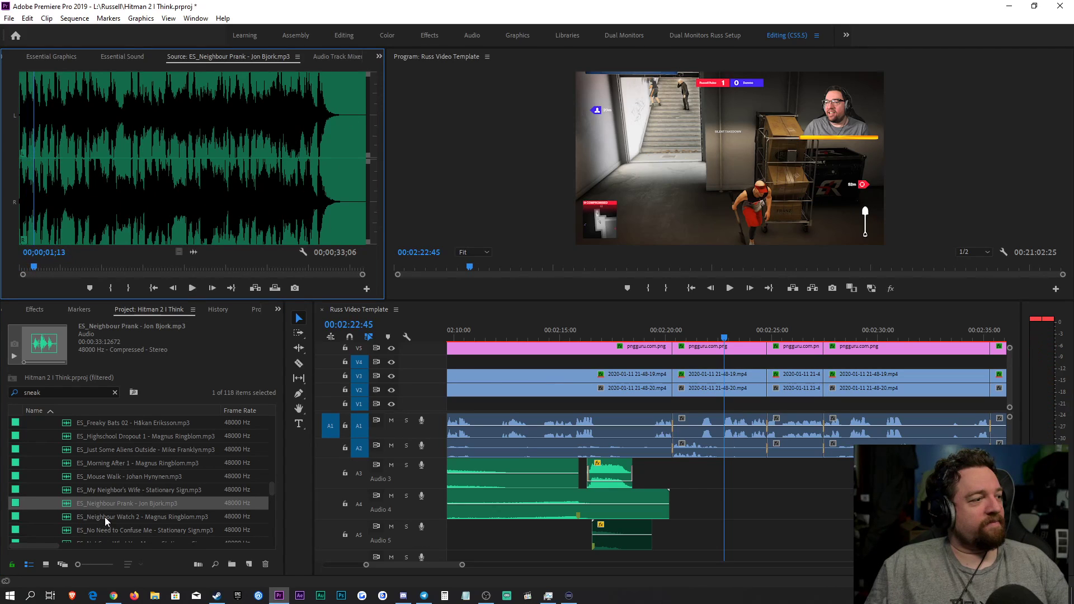
Step: Place ES_Neighbour Prank on Audio 3 starting at the 00:02:20:17 cut, and move the playhead to 00:02:19:41
{"action": "left_click_drag", "start_coordinate": [105, 505], "coordinate": [673, 470]}
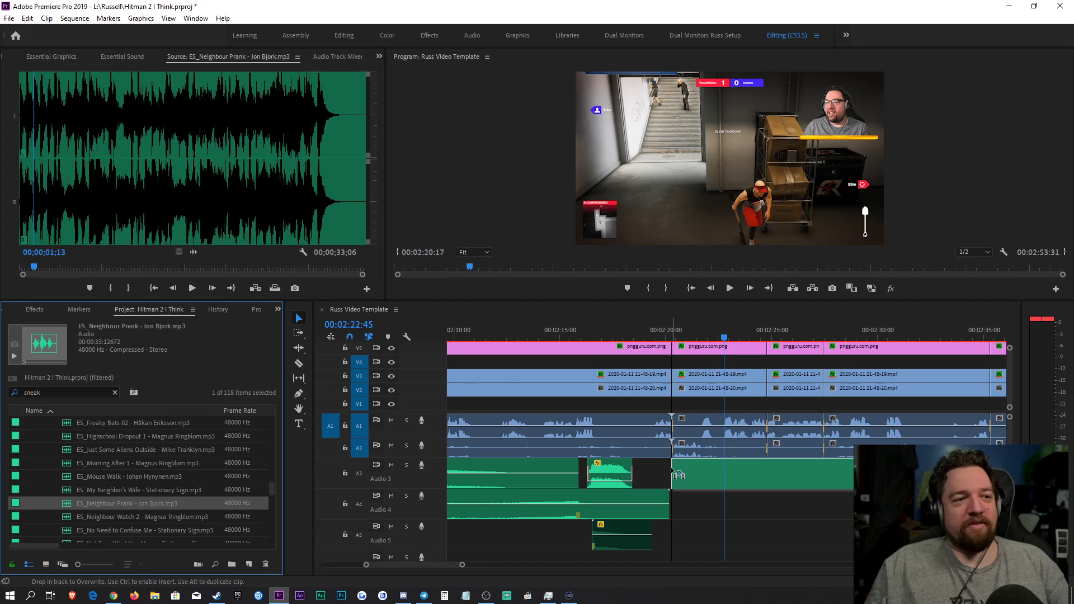
{"action": "left_click", "coordinate": [661, 335]}
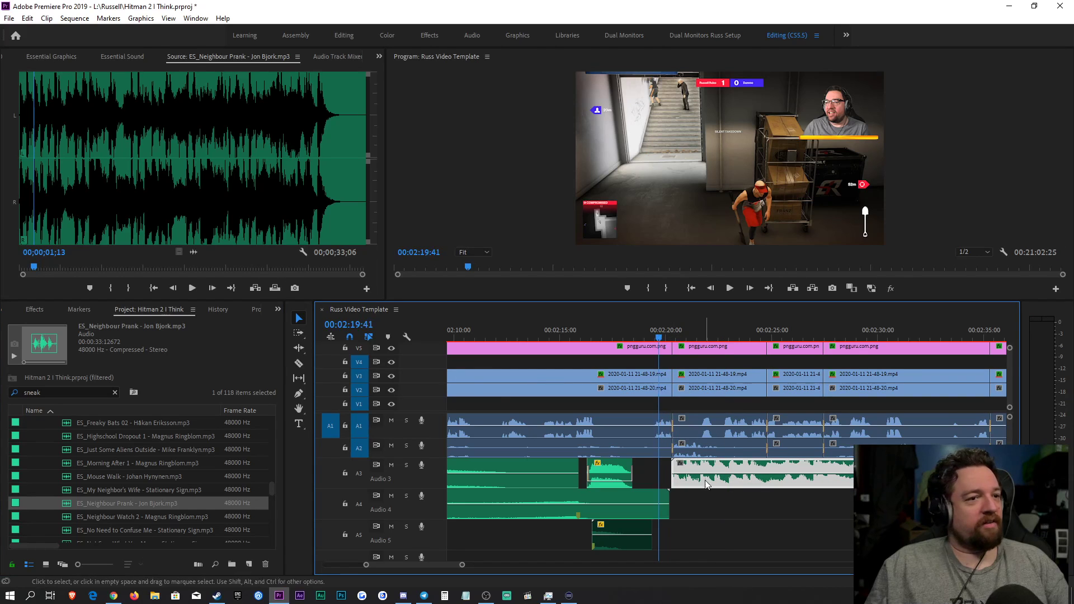
Step: Tag the new Neighbour Prank clip on Audio 3 as Music and auto-match its loudness
{"action": "left_click", "coordinate": [130, 58]}
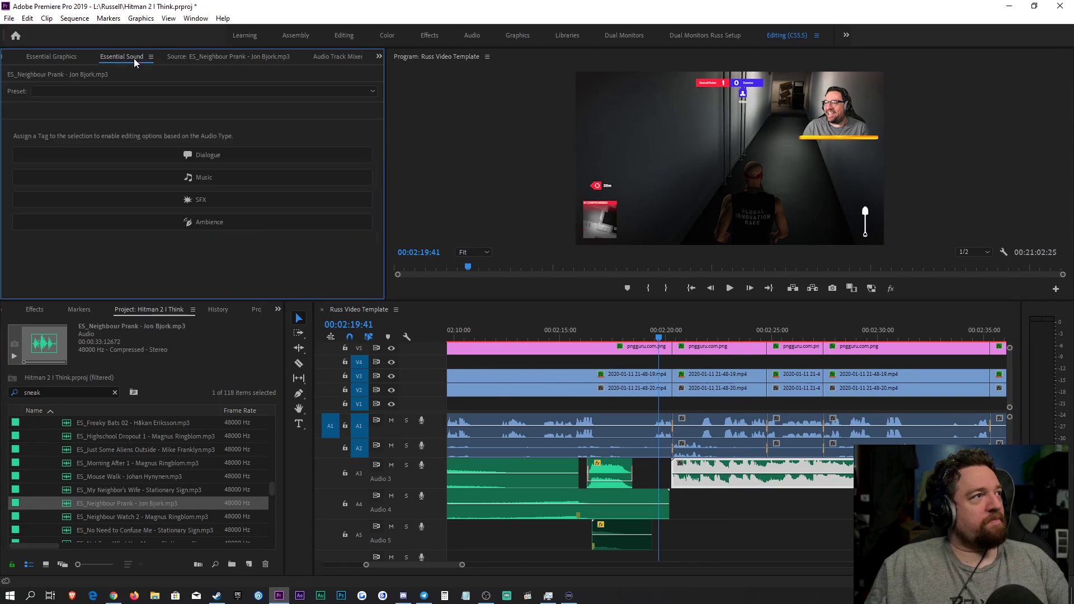
{"action": "left_click", "coordinate": [204, 179]}
{"action": "left_click", "coordinate": [137, 111]}
{"action": "left_click", "coordinate": [122, 158]}
Step: Apply the SSundee - Make Room For Vocals (Music) preset to the Neighbour Prank clip and play the sequence through to 00:02:34:56
{"action": "left_click", "coordinate": [32, 309]}
{"action": "left_click_drag", "start_coordinate": [115, 384], "coordinate": [728, 475]}
{"action": "key", "text": "space"}
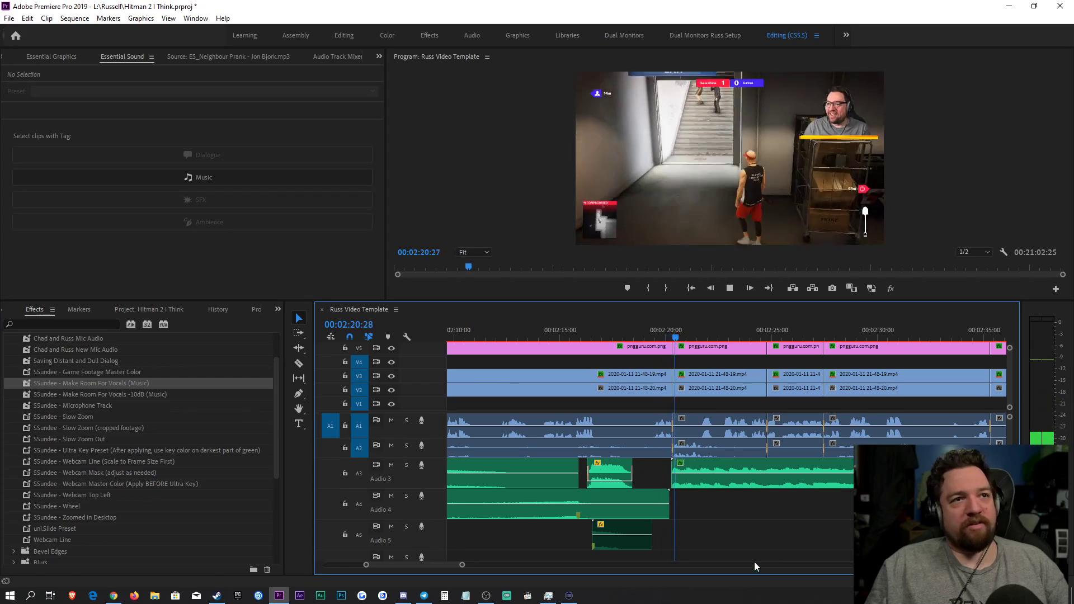
{"action": "left_click_drag", "start_coordinate": [462, 565], "coordinate": [480, 565]}
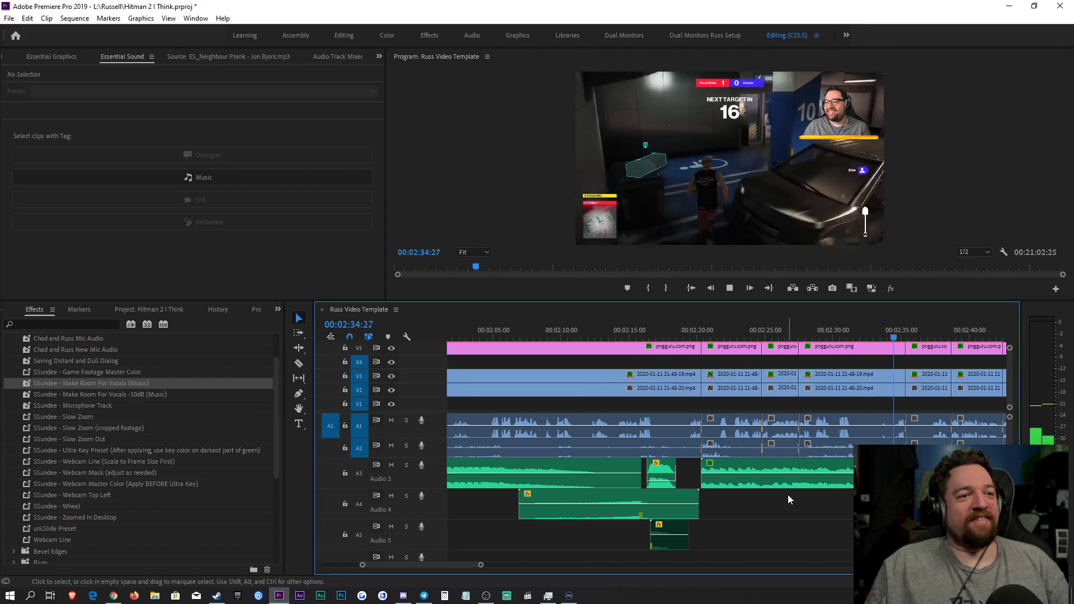
{"action": "key", "text": "space"}
Step: Return to the Sneaky tracks in the project and audition the opening of ES_No Need to Confuse Me
{"action": "left_click", "coordinate": [169, 310]}
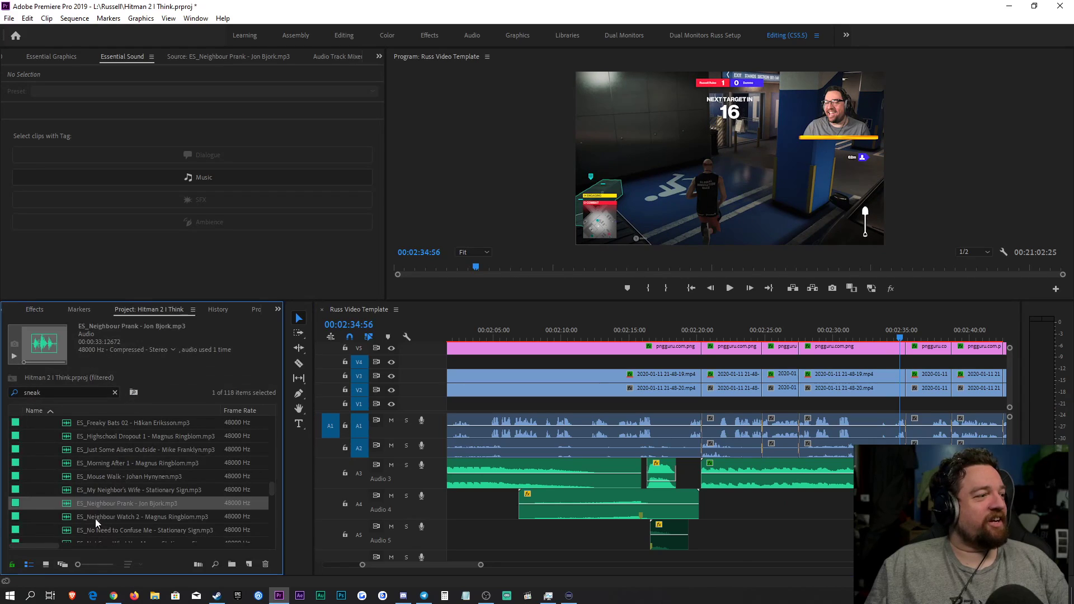
{"action": "scroll", "coordinate": [106, 506], "scroll_direction": "down", "scroll_amount": 1}
{"action": "double_click", "coordinate": [109, 487]}
{"action": "key", "text": "space"}
{"action": "key", "text": "space"}
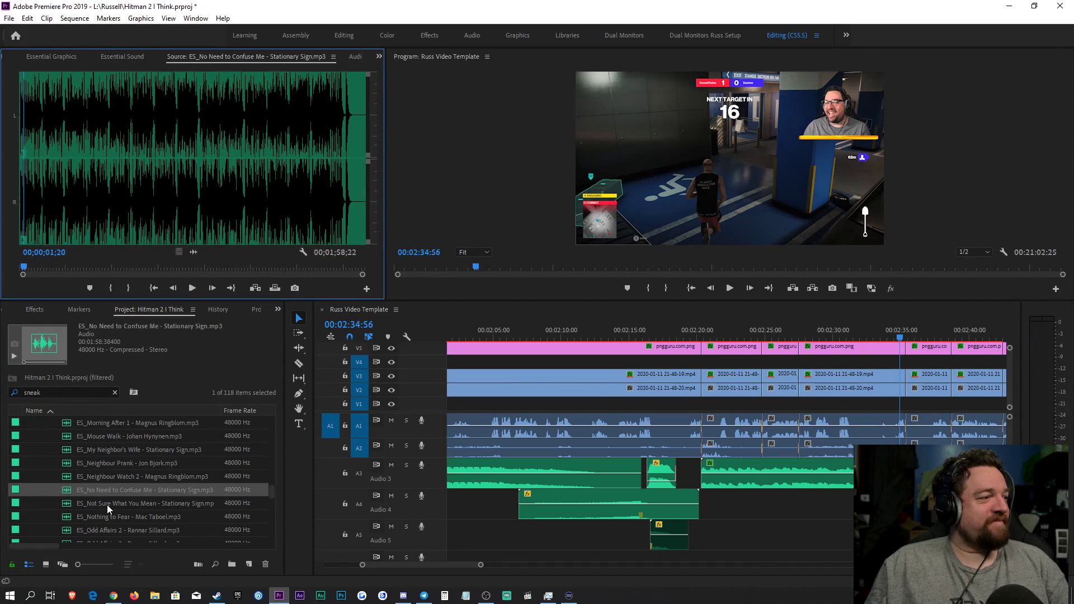
Step: Examine the further Sneaky tracks, from ES_Not Sure What You Mean past ES_Oddball 5, against a wider view of the sequence
{"action": "scroll", "coordinate": [52, 495], "scroll_direction": "down", "scroll_amount": 1}
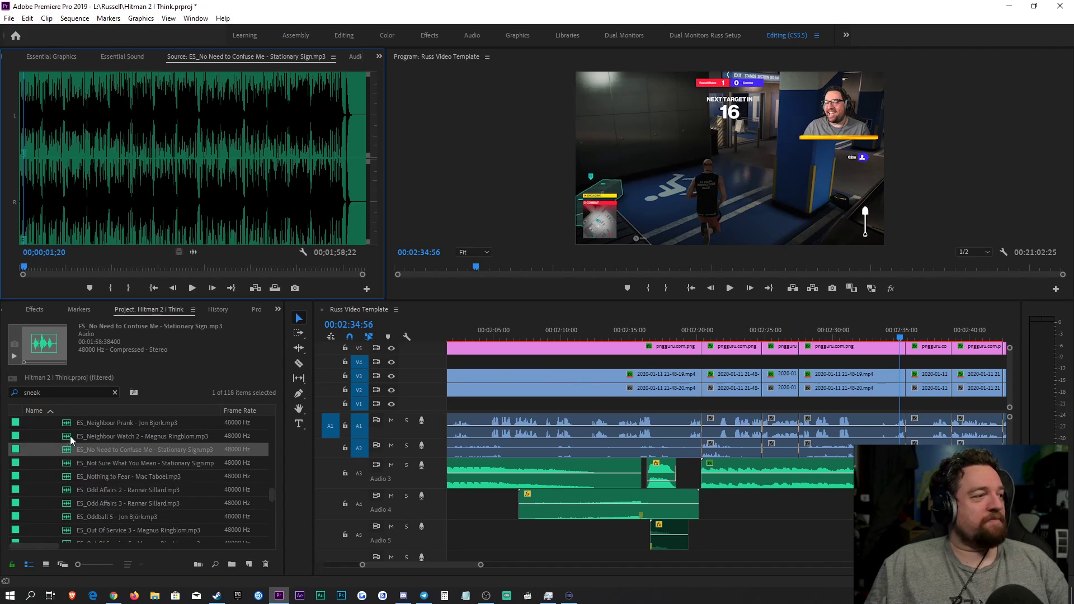
{"action": "left_click", "coordinate": [69, 464]}
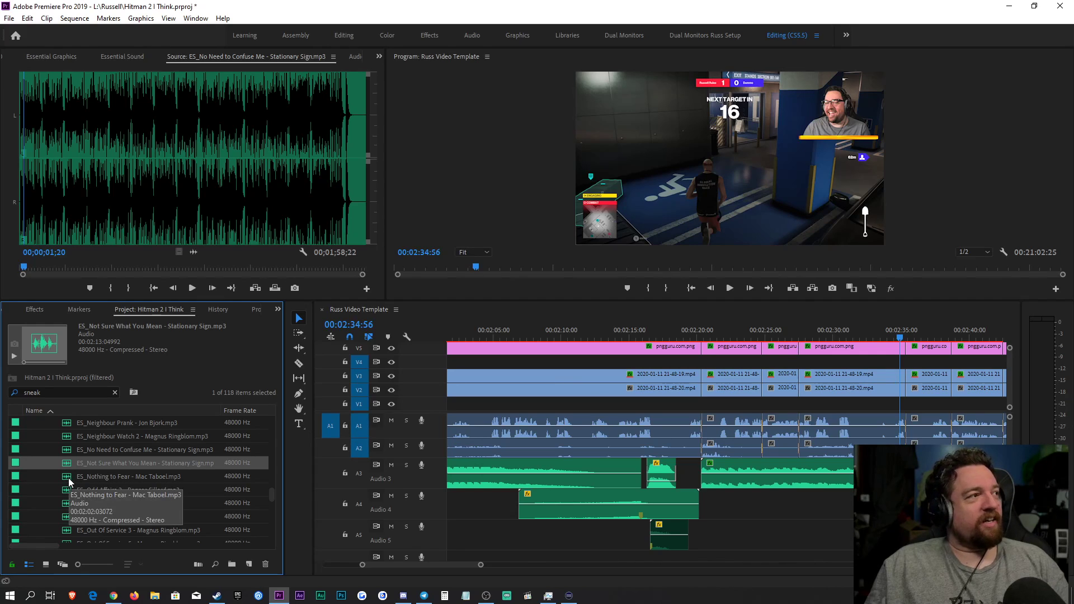
{"action": "left_click", "coordinate": [68, 478]}
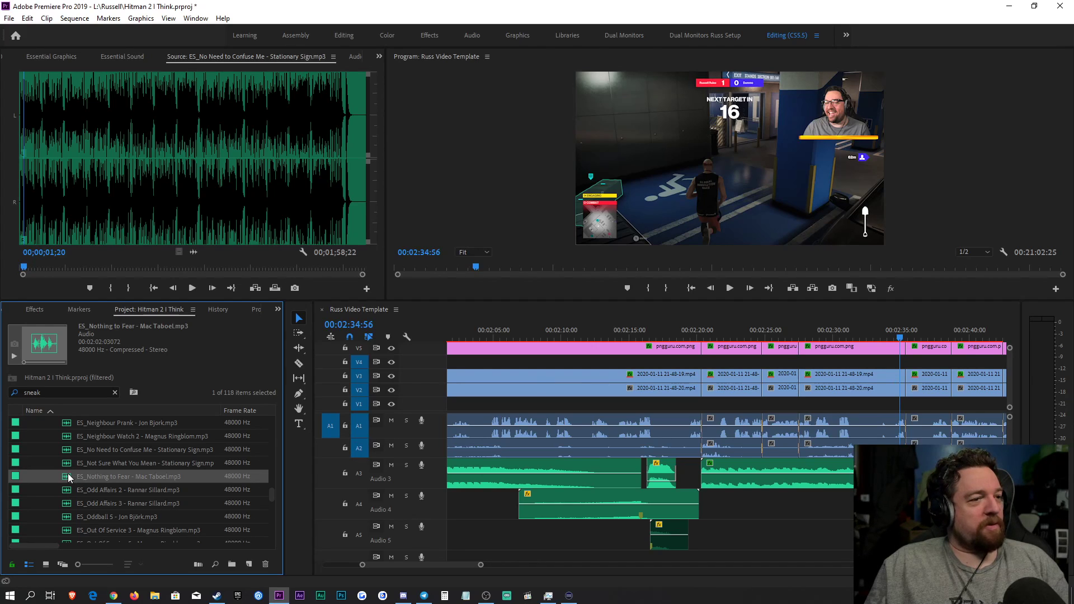
{"action": "left_click_drag", "start_coordinate": [481, 566], "coordinate": [536, 573]}
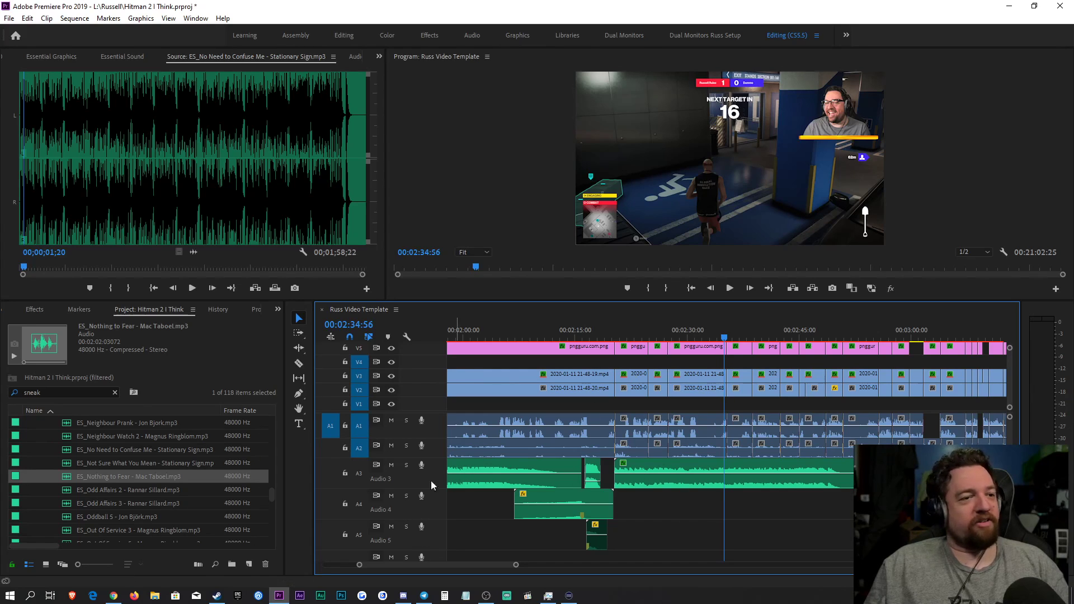
{"action": "left_click", "coordinate": [95, 494]}
{"action": "left_click", "coordinate": [97, 517]}
{"action": "scroll", "coordinate": [96, 517], "scroll_direction": "down", "scroll_amount": 6}
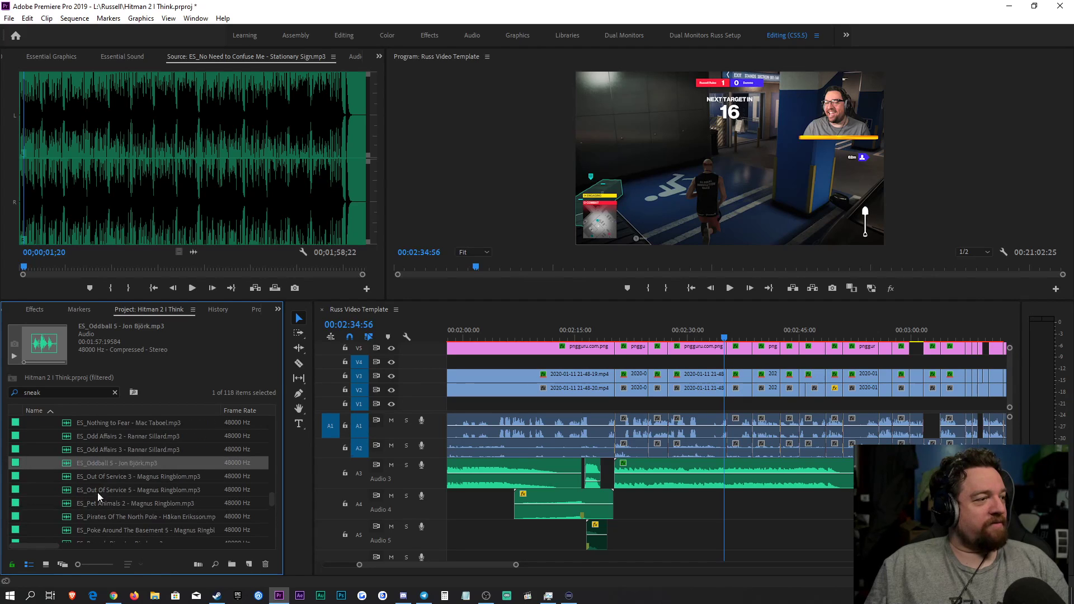
Step: Audition the Out Of Service 3 and Poppy's Pie music tracks, sampling Poppy's Pie from about nine seconds in
{"action": "double_click", "coordinate": [104, 450]}
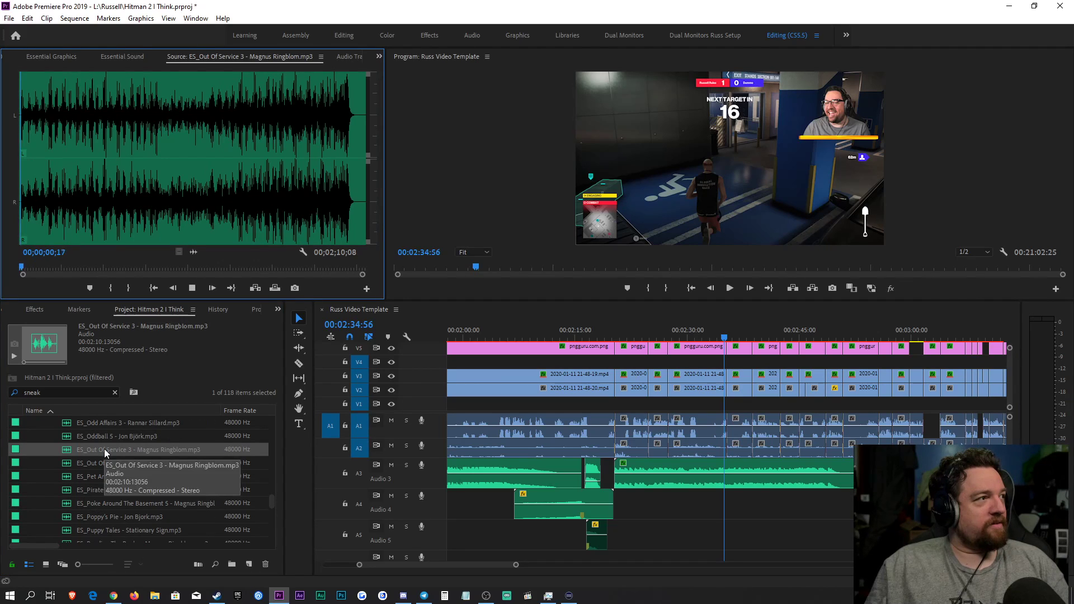
{"action": "key", "text": "space"}
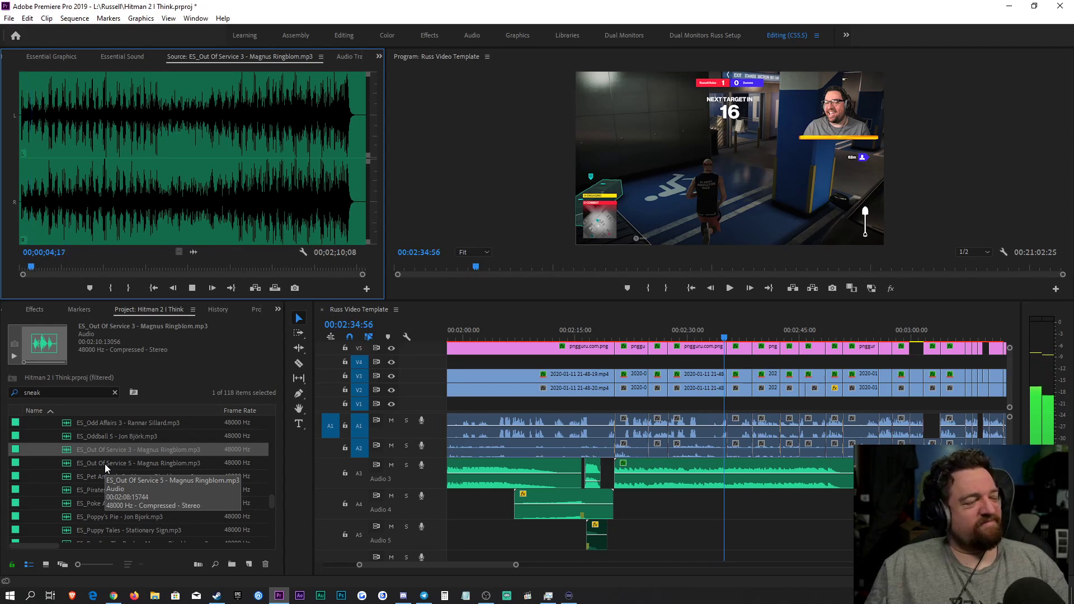
{"action": "double_click", "coordinate": [106, 516]}
{"action": "key", "text": "space"}
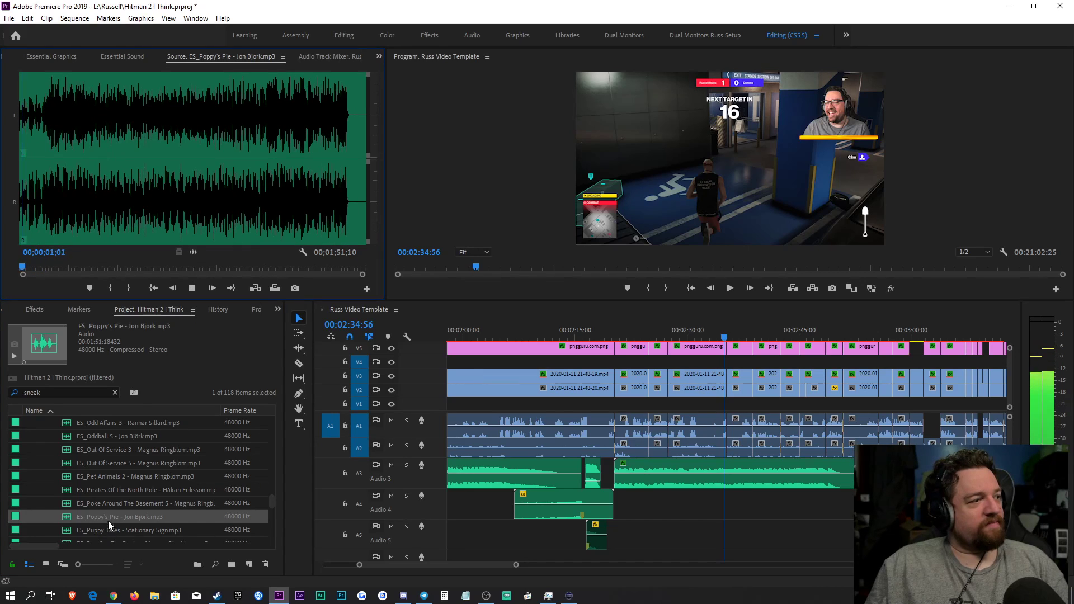
{"action": "left_click", "coordinate": [41, 267]}
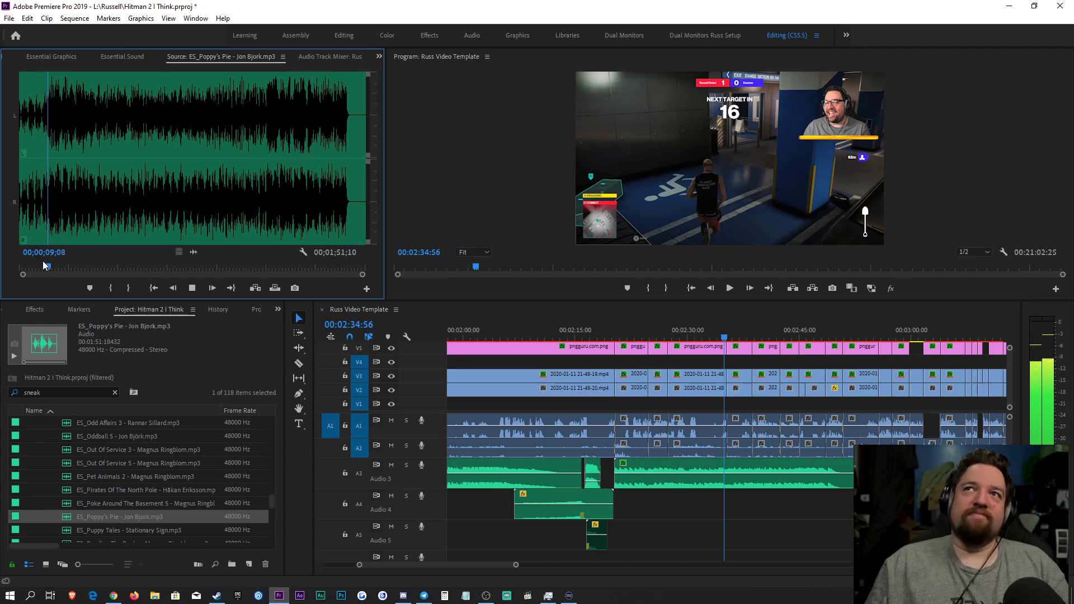
{"action": "key", "text": "space"}
{"action": "scroll", "coordinate": [68, 452], "scroll_direction": "down", "scroll_amount": 1}
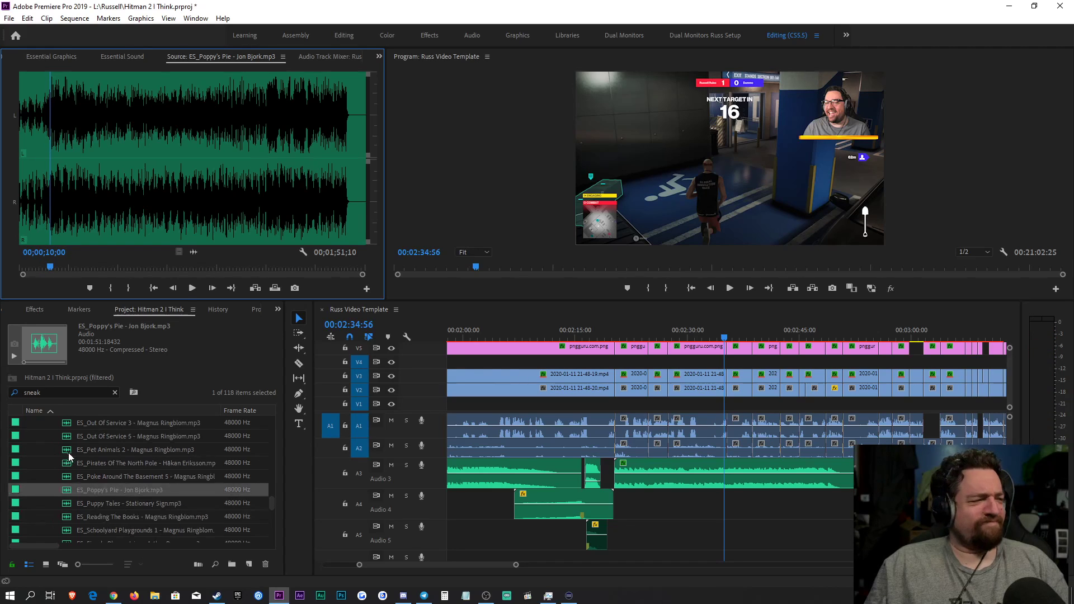
Step: Audition the Puppy Tales, Reading The Books, Sneaky Fingers and The Seeking Cat 4 music tracks
{"action": "double_click", "coordinate": [96, 505]}
{"action": "key", "text": "space"}
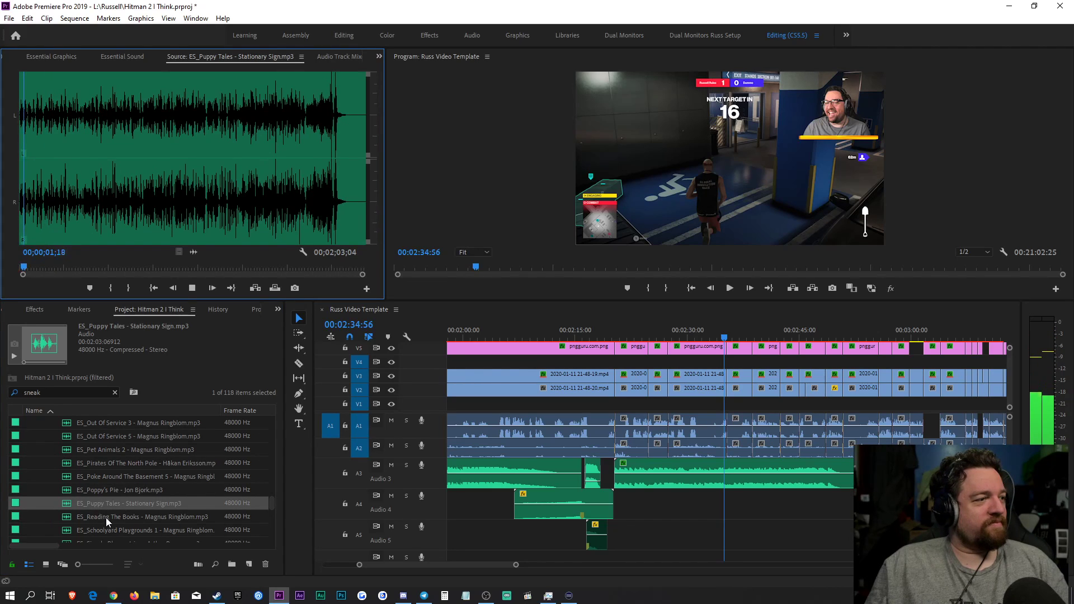
{"action": "double_click", "coordinate": [106, 518]}
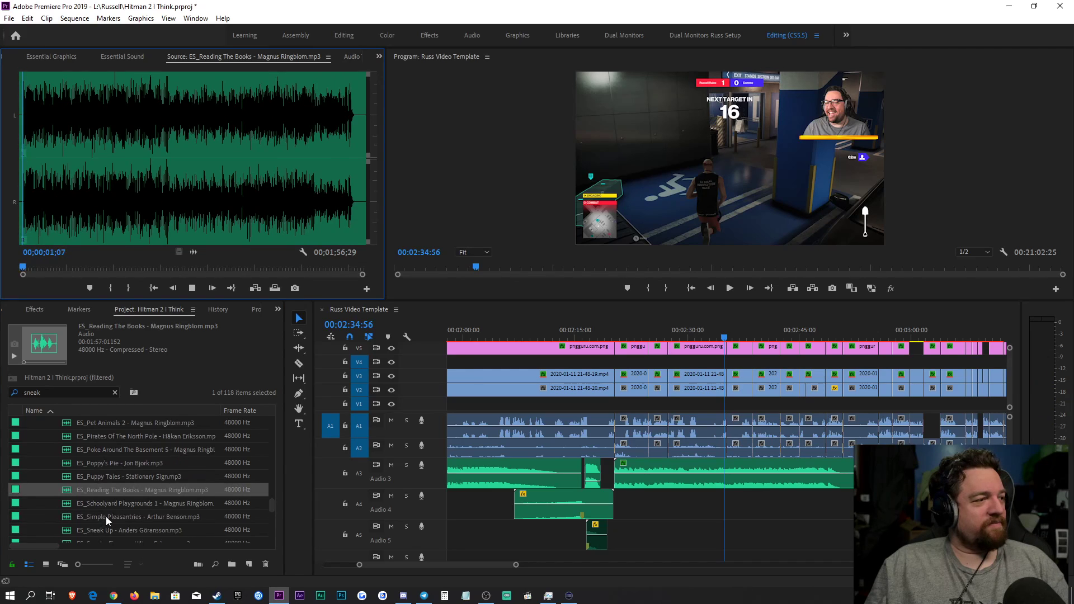
{"action": "scroll", "coordinate": [106, 515], "scroll_direction": "down", "scroll_amount": 2}
{"action": "double_click", "coordinate": [104, 486]}
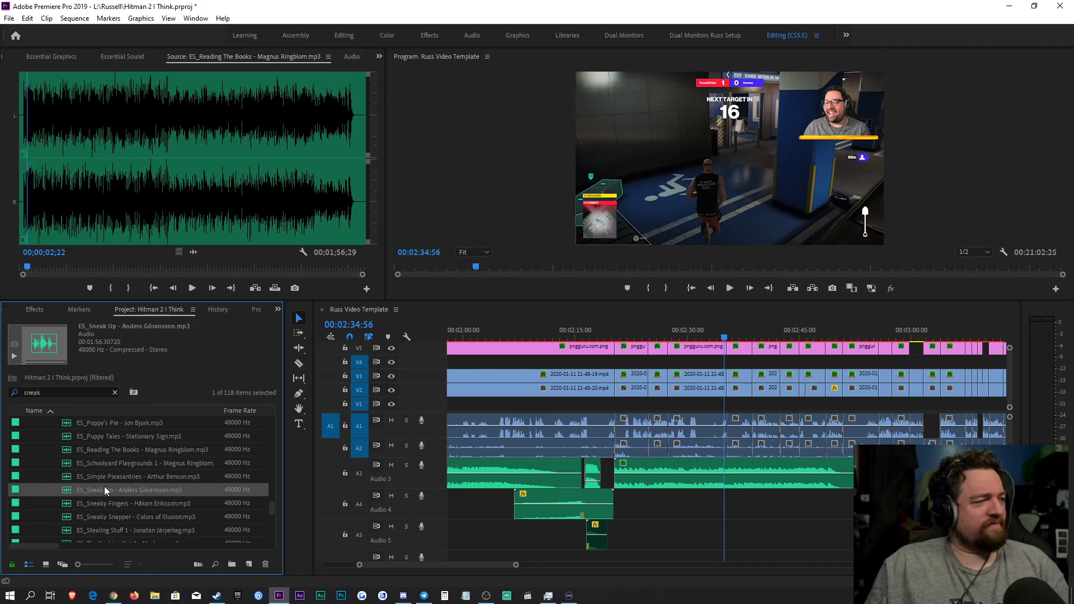
{"action": "double_click", "coordinate": [102, 505]}
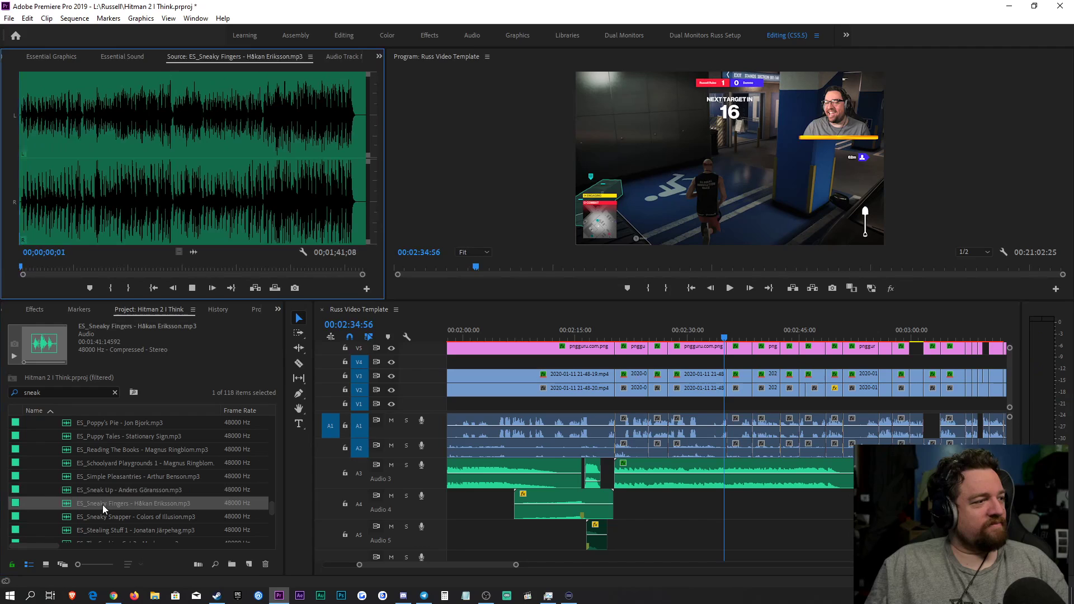
{"action": "scroll", "coordinate": [109, 498], "scroll_direction": "down", "scroll_amount": 2}
{"action": "scroll", "coordinate": [108, 497], "scroll_direction": "down", "scroll_amount": 2}
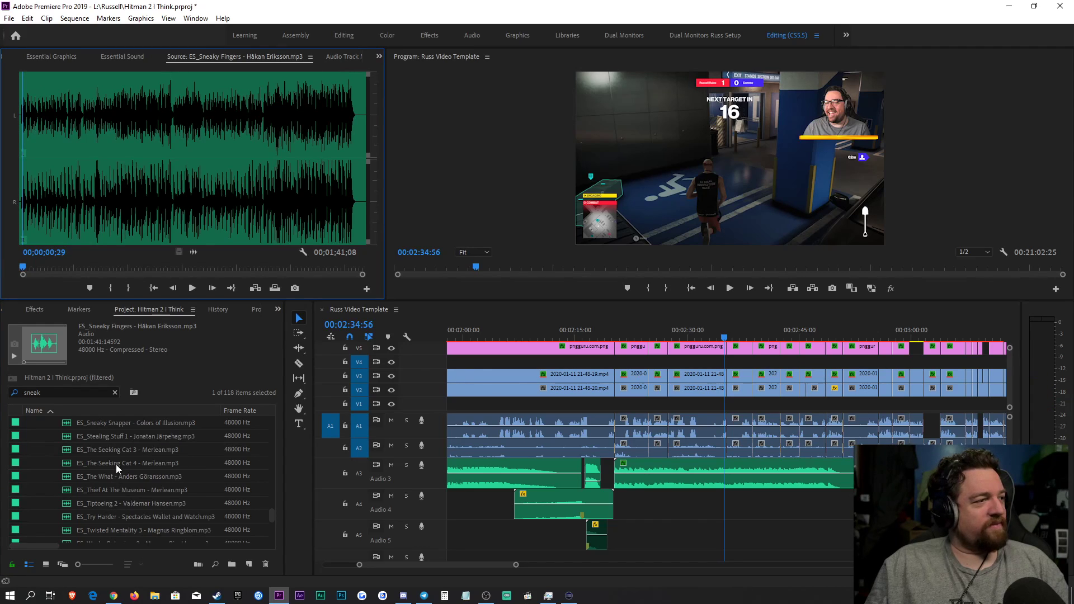
{"action": "double_click", "coordinate": [115, 464]}
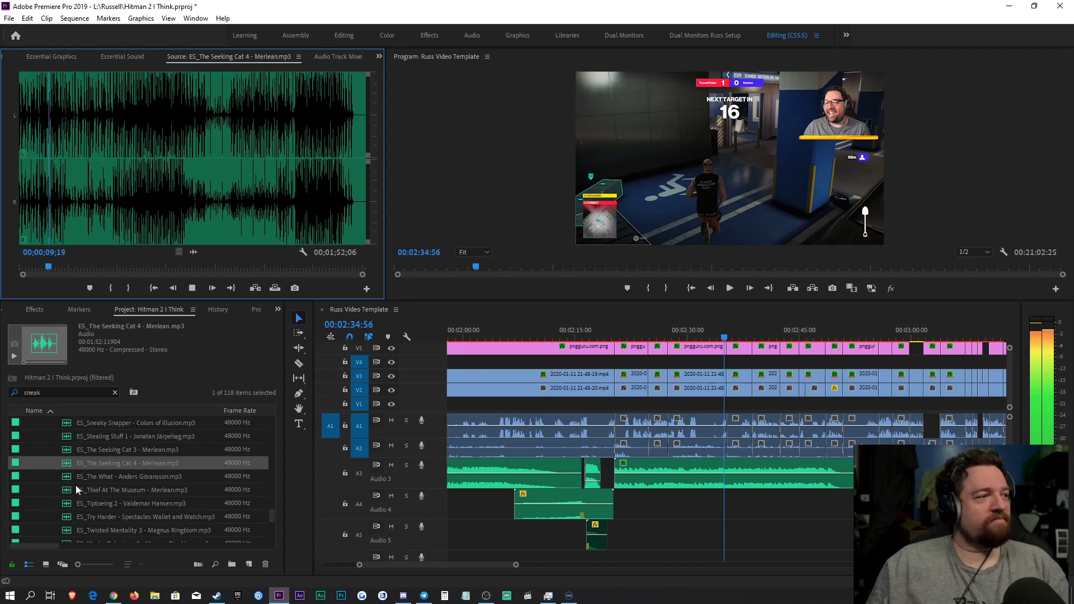
Step: Preview The Seeking Cat 3 from about 34 seconds in and place its audio over the Audio 3 music starting at about 00:02:20
{"action": "double_click", "coordinate": [83, 452]}
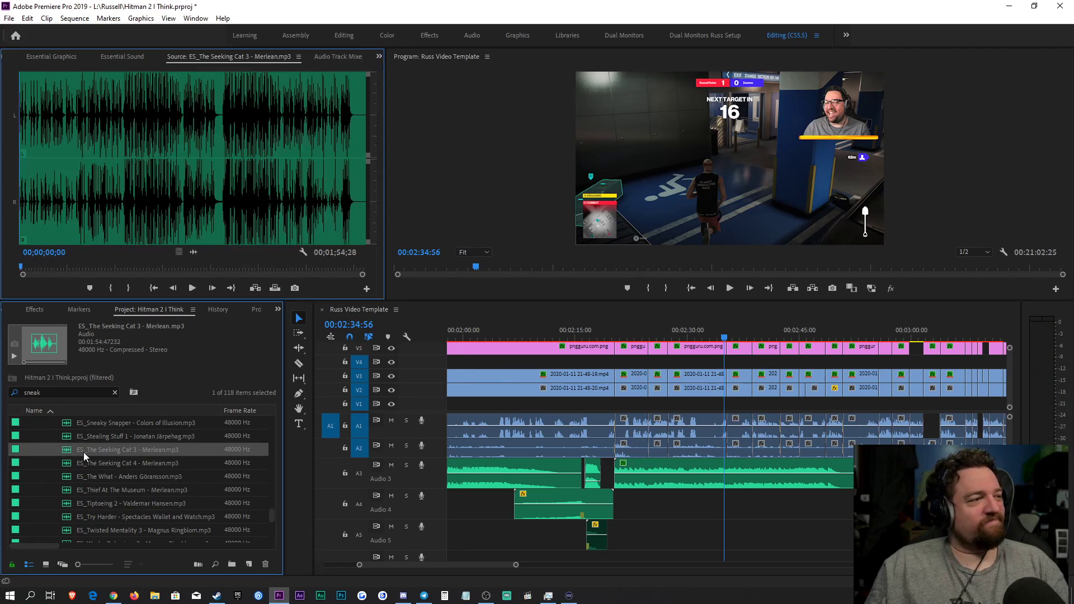
{"action": "left_click_drag", "start_coordinate": [89, 268], "coordinate": [122, 266]}
{"action": "key", "text": "space"}
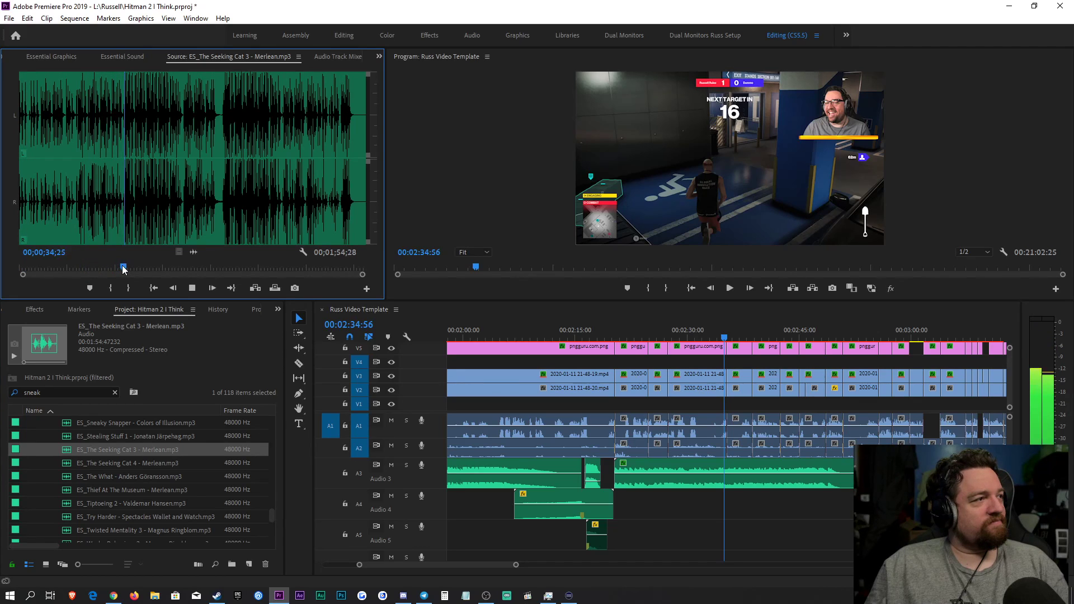
{"action": "left_click_drag", "start_coordinate": [193, 252], "coordinate": [635, 463]}
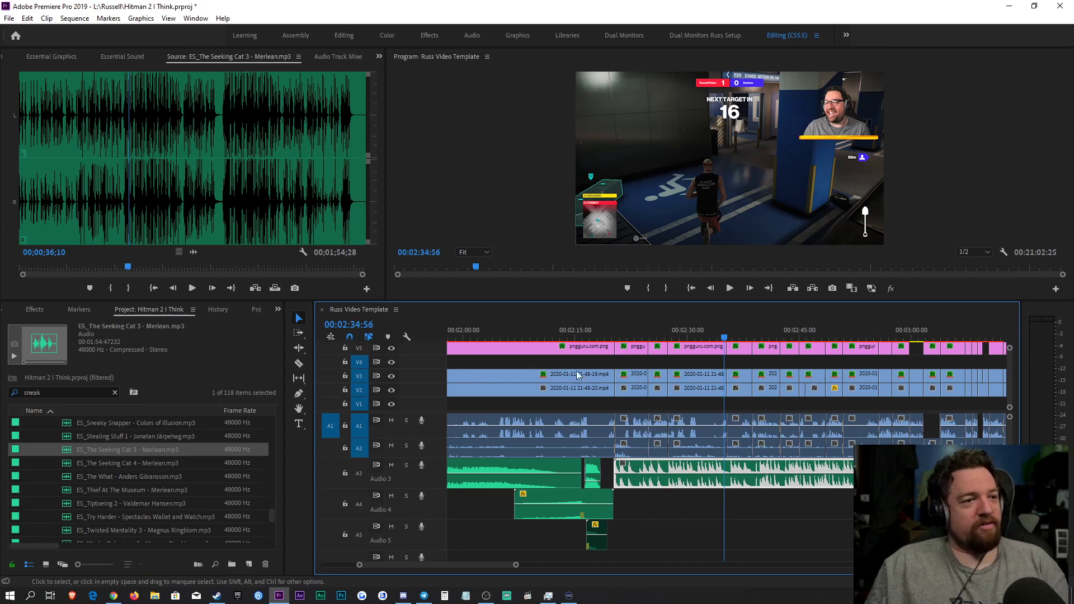
Step: Tag the new clip as Music with the Balanced Background Music -12dB preset and apply the SSundee - Make Room For Vocals (Music) effect
{"action": "left_click", "coordinate": [115, 56]}
{"action": "left_click", "coordinate": [196, 177]}
{"action": "left_click", "coordinate": [155, 111]}
{"action": "left_click", "coordinate": [135, 159]}
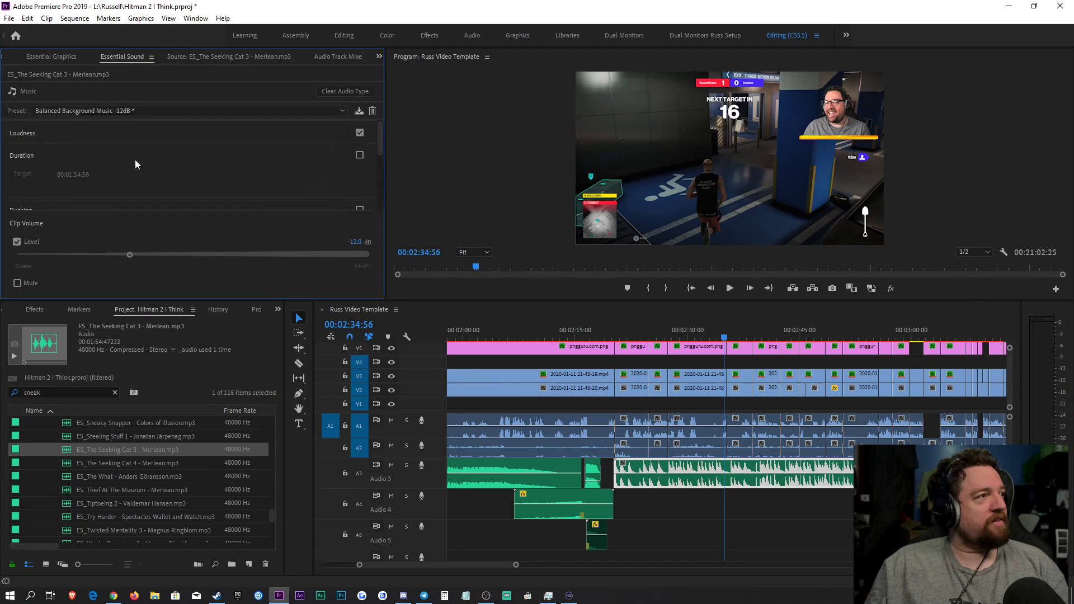
{"action": "left_click", "coordinate": [35, 310]}
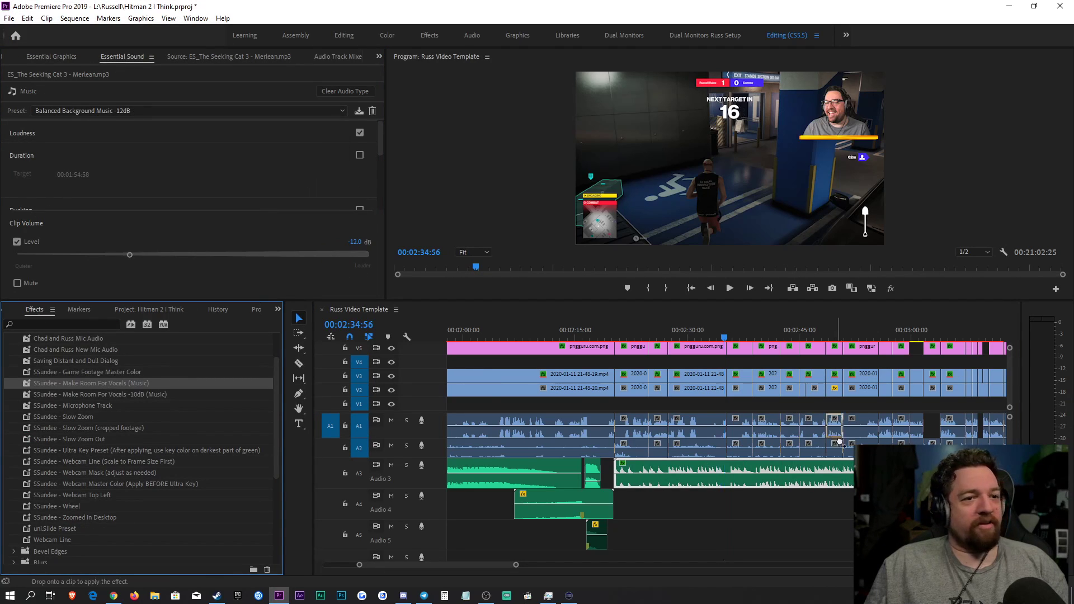
{"action": "scroll", "coordinate": [638, 481], "scroll_direction": "up", "scroll_amount": 2}
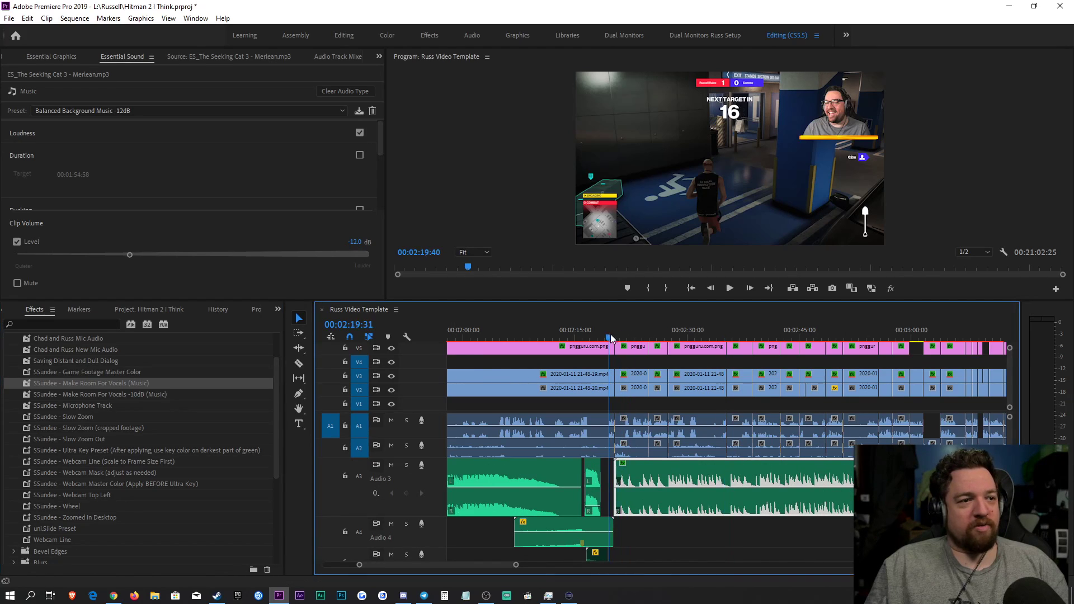
Step: Play the sequence from about 00:02:19:31 to check how the new music comes in on Audio 3
{"action": "key", "text": "equal"}
{"action": "key", "text": "equal"}
{"action": "key", "text": "equal"}
{"action": "key", "text": "equal"}
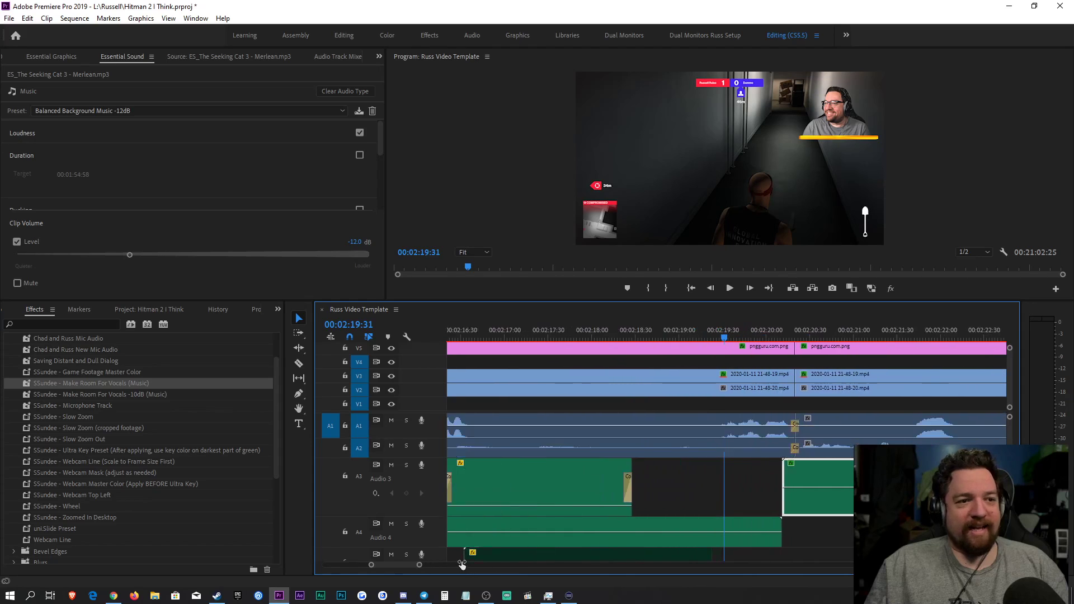
{"action": "key", "text": "space"}
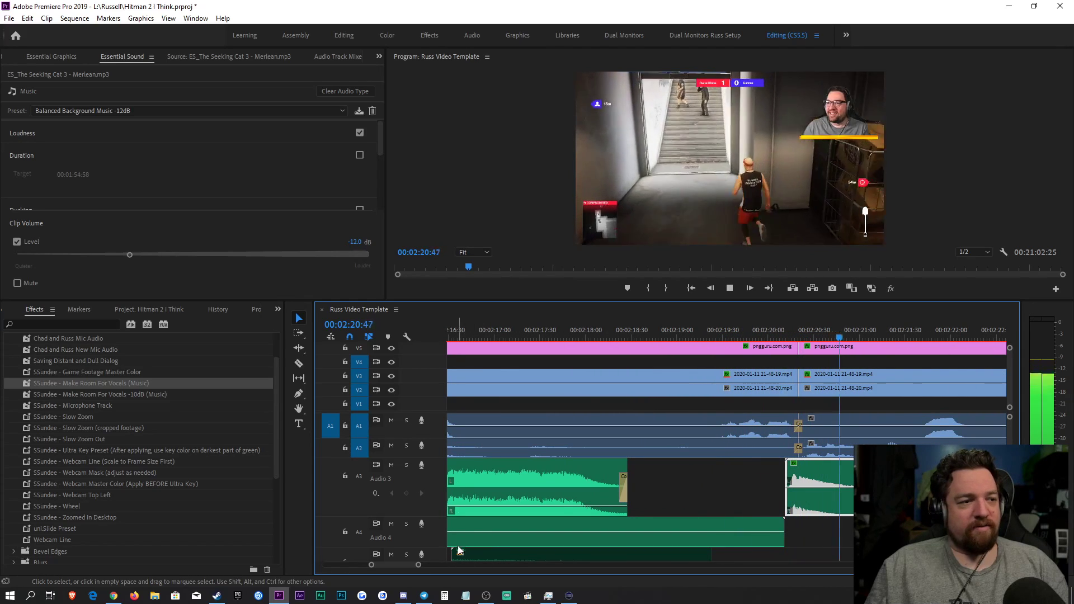
{"action": "left_click_drag", "start_coordinate": [417, 566], "coordinate": [481, 558]}
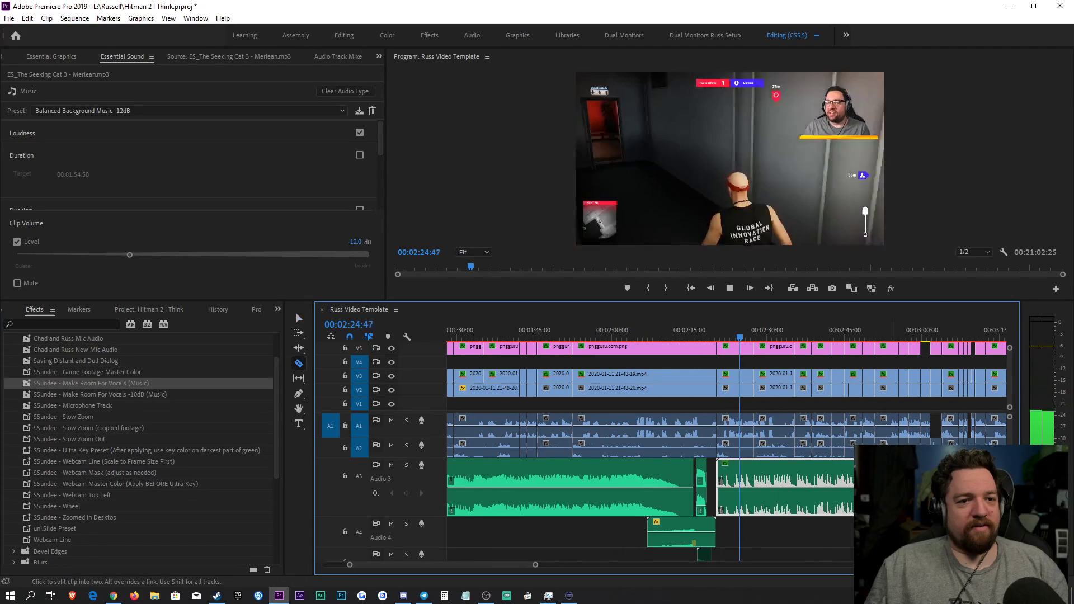
Step: Try splitting the Audio 3 music clip at about 00:02:54
{"action": "key", "text": "c"}
{"action": "key", "text": "v"}
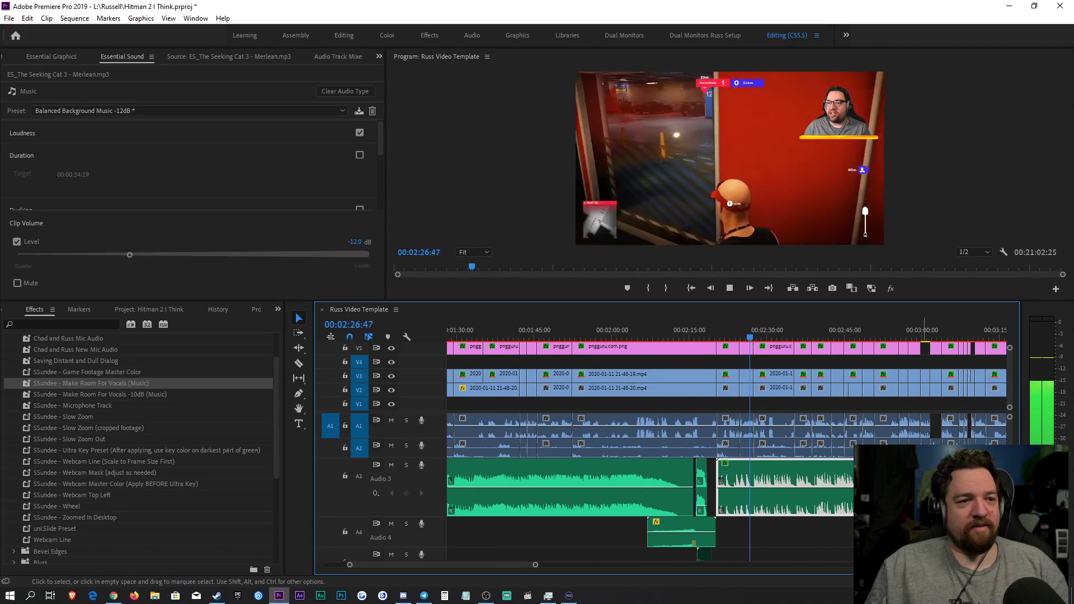
{"action": "left_click_drag", "start_coordinate": [746, 479], "coordinate": [805, 473]}
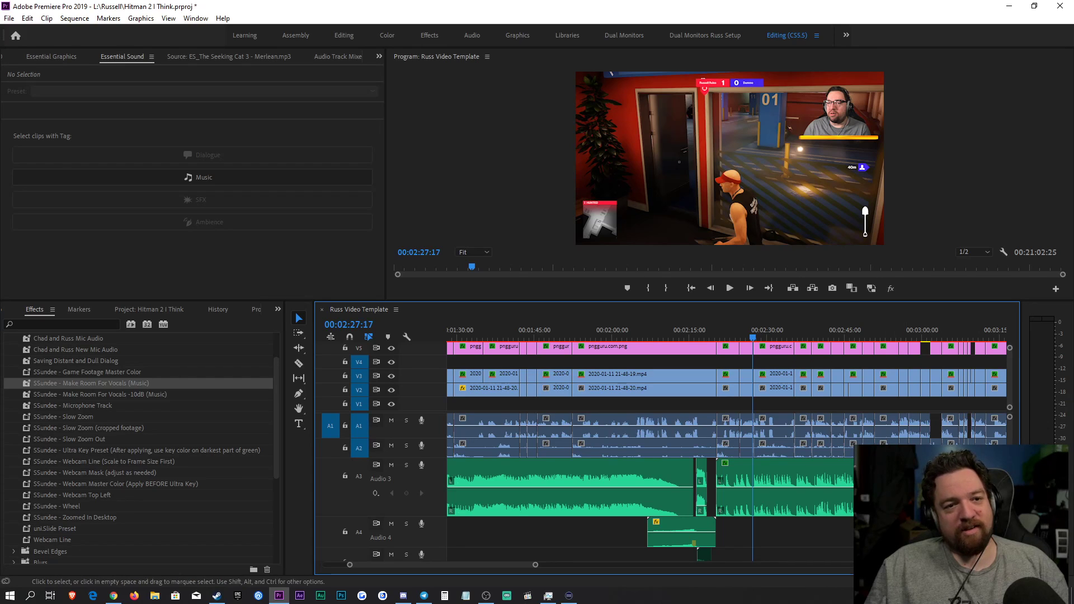
{"action": "scroll", "coordinate": [542, 566], "scroll_direction": "down", "scroll_amount": 5}
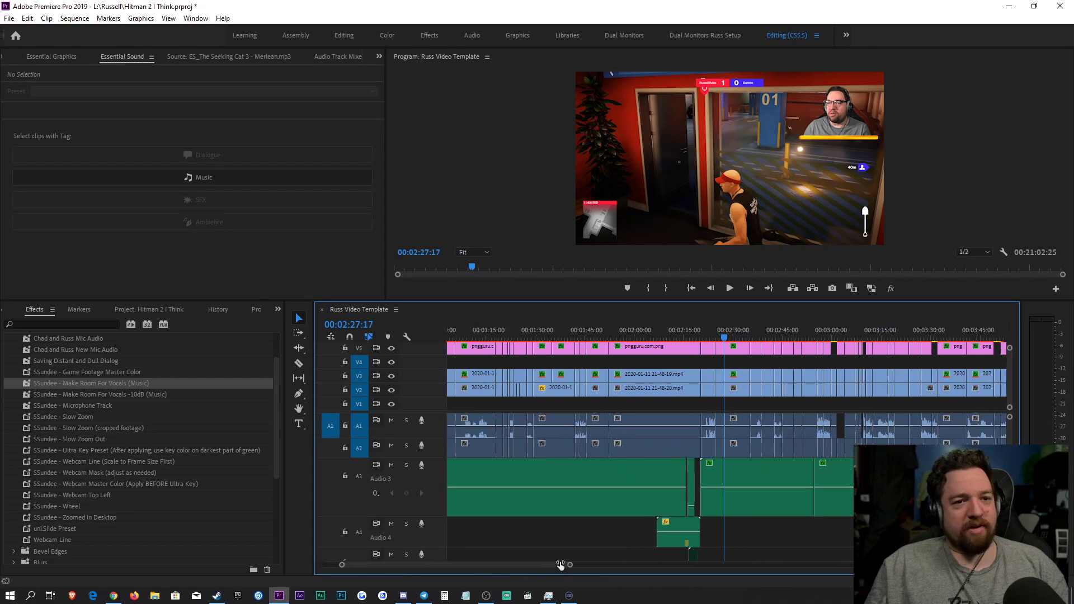
{"action": "key", "text": "ctrl+z"}
Step: Listen to the soloed Audio 3 music and split its clip at about 00:03:27 with the Razor tool
{"action": "left_click", "coordinate": [790, 330]}
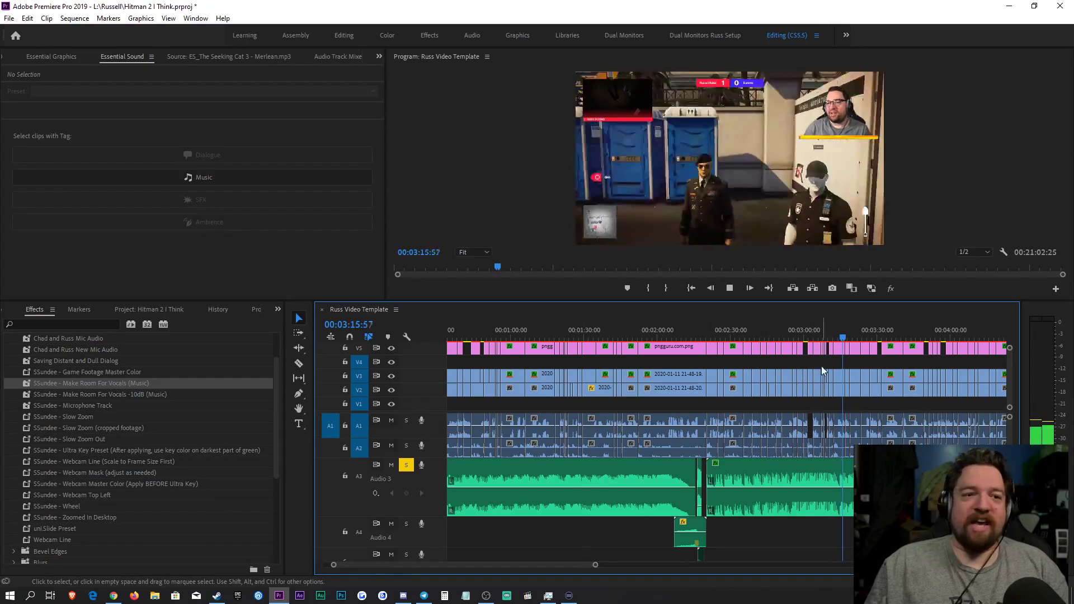
{"action": "left_click_drag", "start_coordinate": [846, 339], "coordinate": [861, 339]}
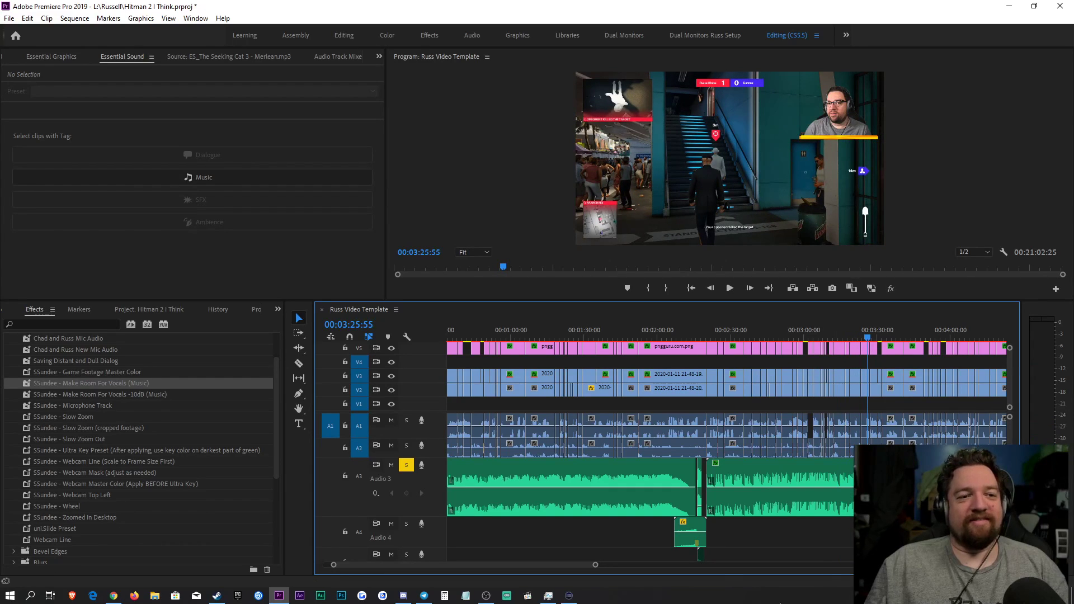
{"action": "left_click_drag", "start_coordinate": [596, 566], "coordinate": [555, 565]}
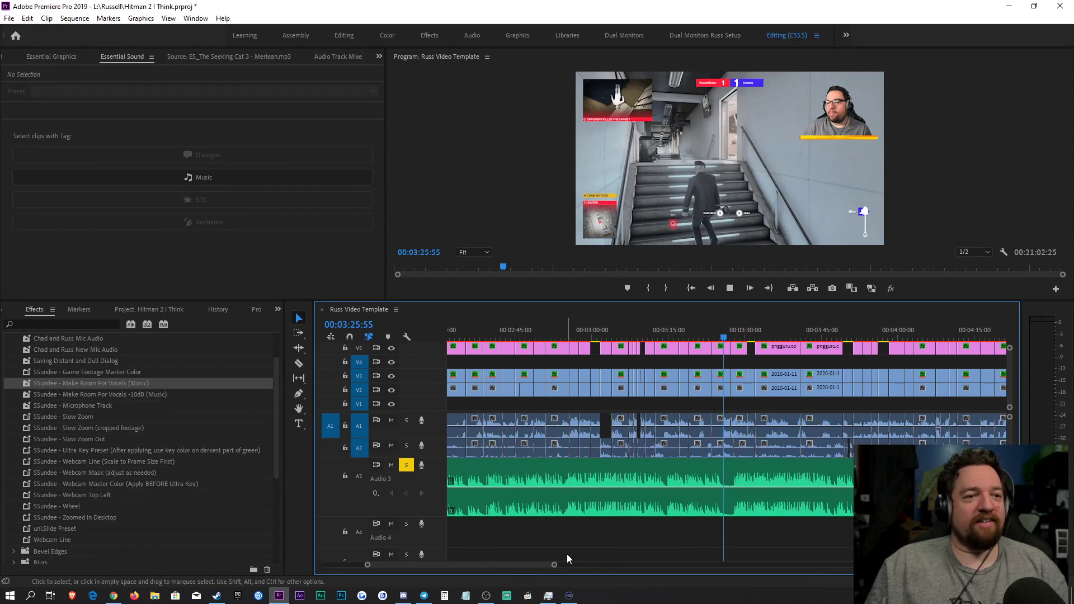
{"action": "key", "text": "space"}
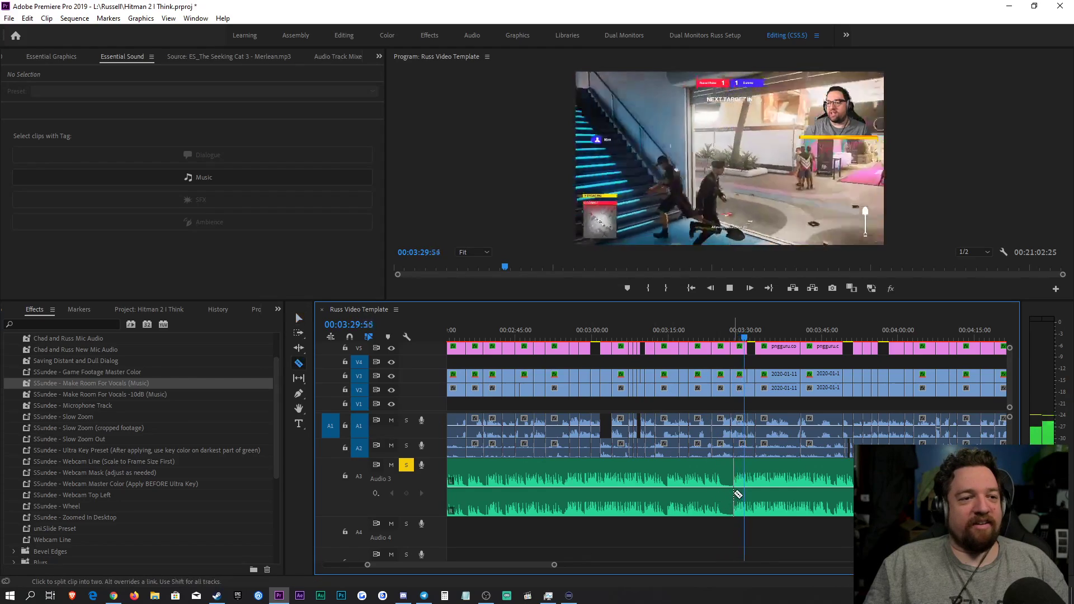
{"action": "key", "text": "v"}
{"action": "key", "text": "space"}
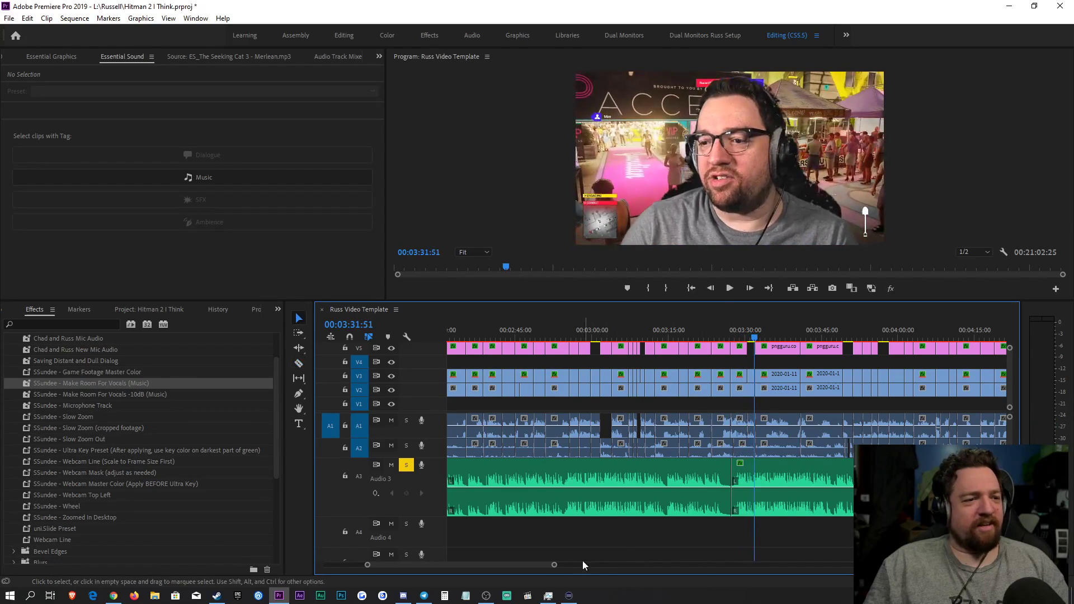
Step: Play the soloed music from about 00:02:27 to find a cut point and turn off solo on Audio 3
{"action": "key", "text": "minus"}
{"action": "left_click", "coordinate": [515, 335]}
{"action": "key", "text": "space"}
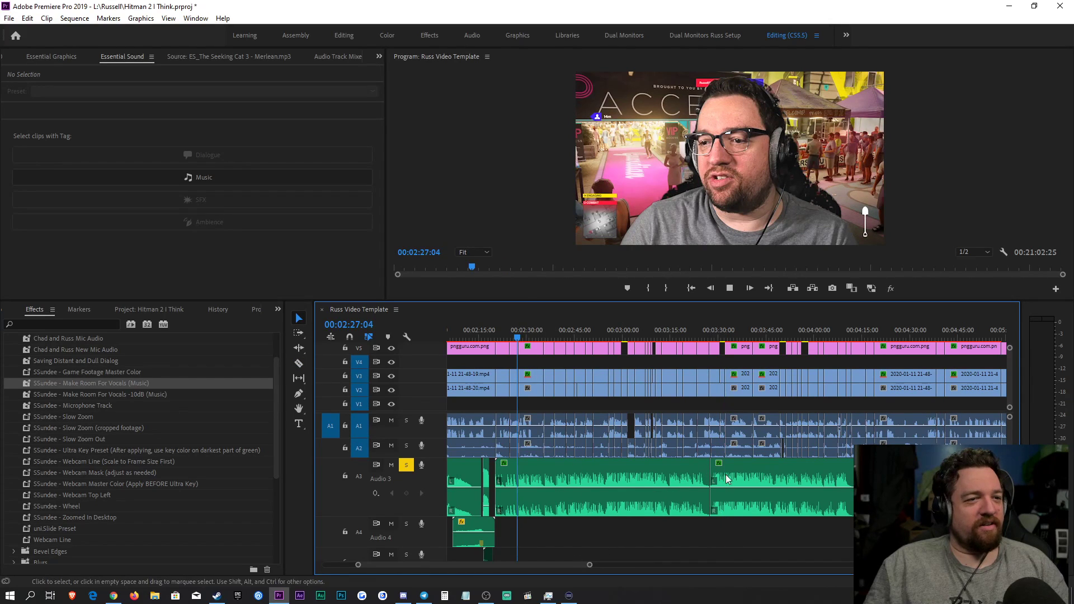
{"action": "mouse_move", "coordinate": [753, 473]}
{"action": "left_mouse_down"}
{"action": "mouse_move", "coordinate": [612, 485]}
{"action": "mouse_move", "coordinate": [772, 482]}
{"action": "mouse_move", "coordinate": [597, 483]}
{"action": "mouse_move", "coordinate": [750, 475]}
{"action": "left_mouse_up"}
{"action": "left_click", "coordinate": [579, 348]}
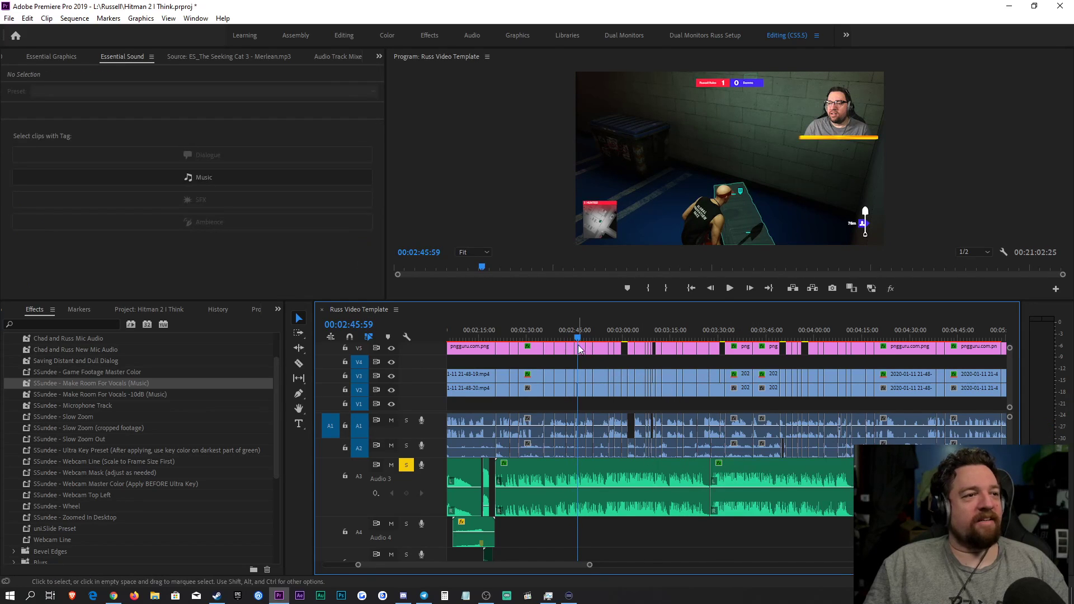
{"action": "left_click", "coordinate": [526, 339]}
{"action": "left_click", "coordinate": [407, 466]}
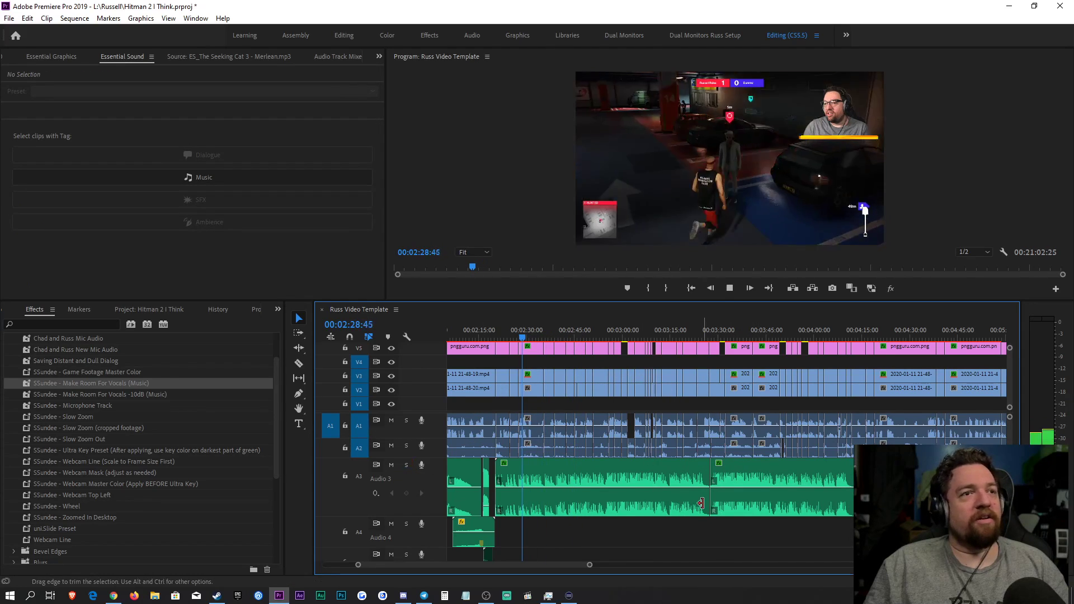
{"action": "key", "text": "space"}
Step: Move the second music piece on Audio 3 back to about 00:02:30 and delete it together with the leftover piece after it
{"action": "left_click", "coordinate": [757, 475]}
{"action": "left_click_drag", "start_coordinate": [757, 475], "coordinate": [575, 495]}
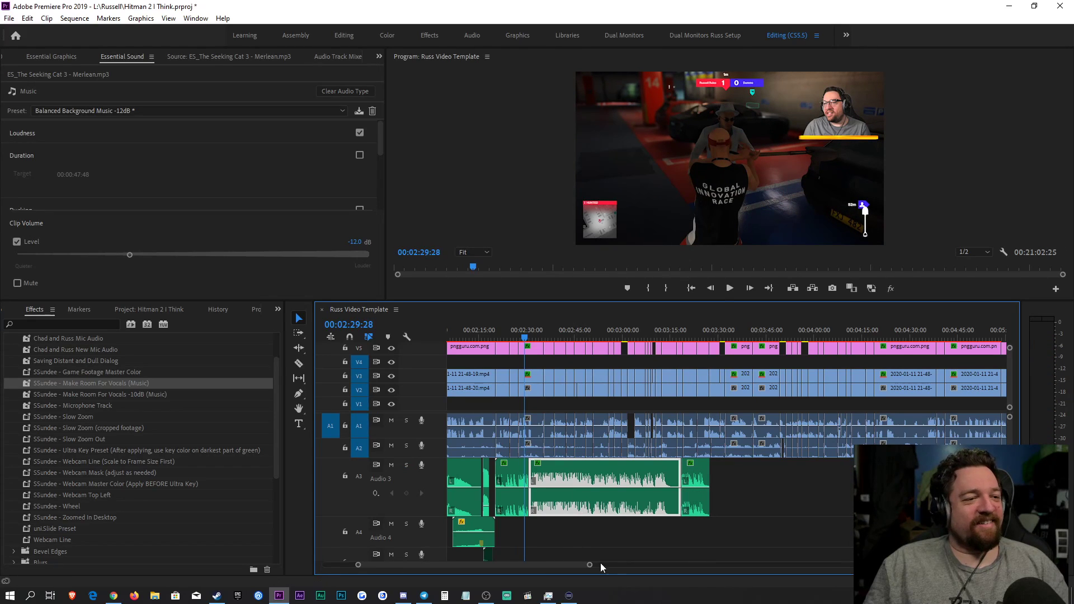
{"action": "left_click_drag", "start_coordinate": [741, 493], "coordinate": [614, 507]}
{"action": "key", "text": "Delete"}
{"action": "left_click_drag", "start_coordinate": [590, 565], "coordinate": [472, 565]}
{"action": "key", "text": "ctrl+z"}
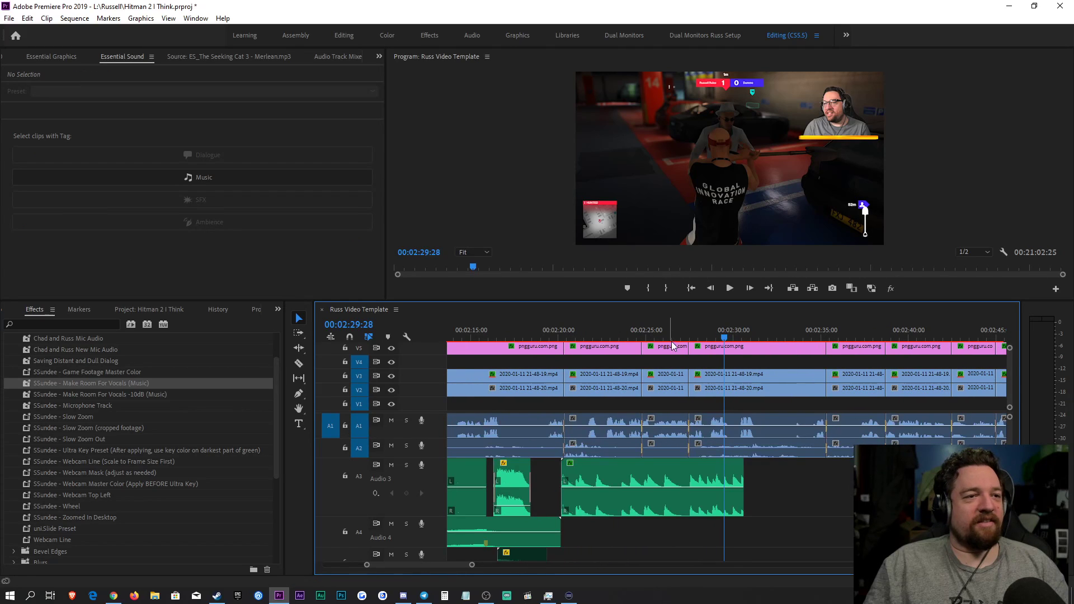
Step: Extend the end of the remaining music clip to about 00:02:31 and play it from about 00:02:25
{"action": "left_click", "coordinate": [653, 331]}
{"action": "mouse_move", "coordinate": [744, 475]}
{"action": "left_mouse_down"}
{"action": "mouse_move", "coordinate": [793, 476]}
{"action": "mouse_move", "coordinate": [756, 467]}
{"action": "left_mouse_up"}
{"action": "key", "text": "space"}
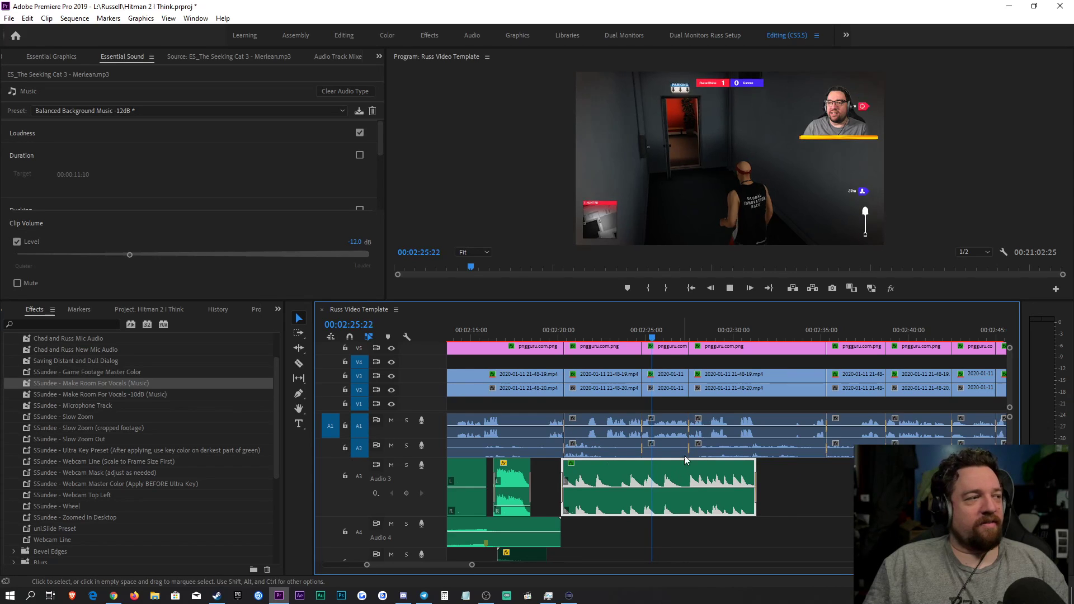
Step: Split the extended music clip at about 00:02:27 and move its second part back to start at about 00:02:23
{"action": "key", "text": "space"}
{"action": "key", "text": "c"}
{"action": "left_click", "coordinate": [692, 480]}
{"action": "key", "text": "v"}
{"action": "left_click_drag", "start_coordinate": [704, 480], "coordinate": [643, 474]}
Step: Select both music pieces on Audio 3 and play the edit from about 00:02:19 through to about 00:02:29
{"action": "left_click", "coordinate": [578, 339]}
{"action": "key", "text": "j"}
{"action": "left_click", "coordinate": [589, 498], "text": "shift"}
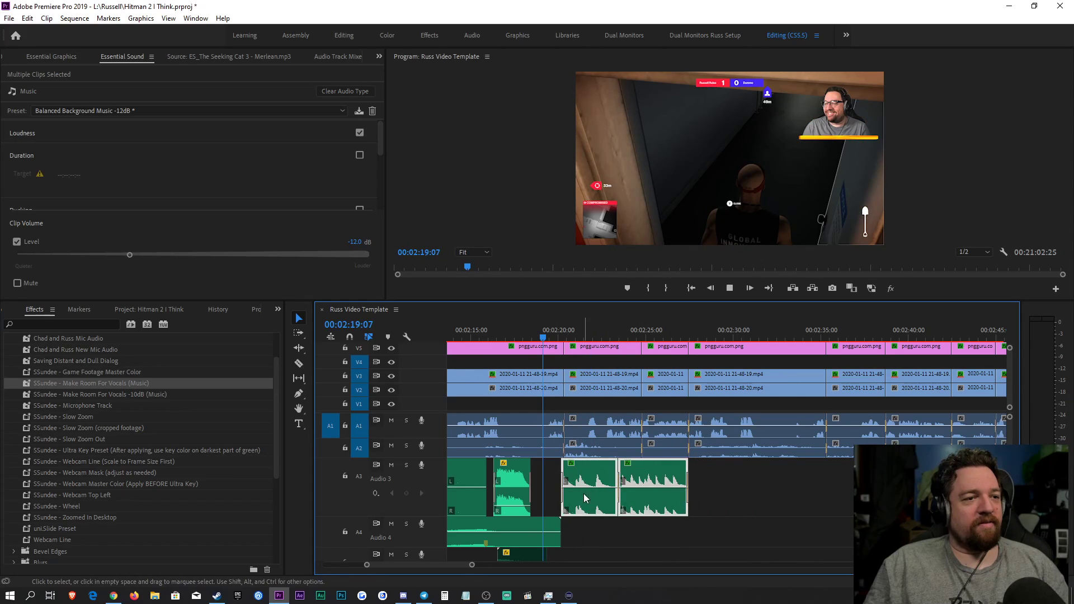
{"action": "key", "text": "l"}
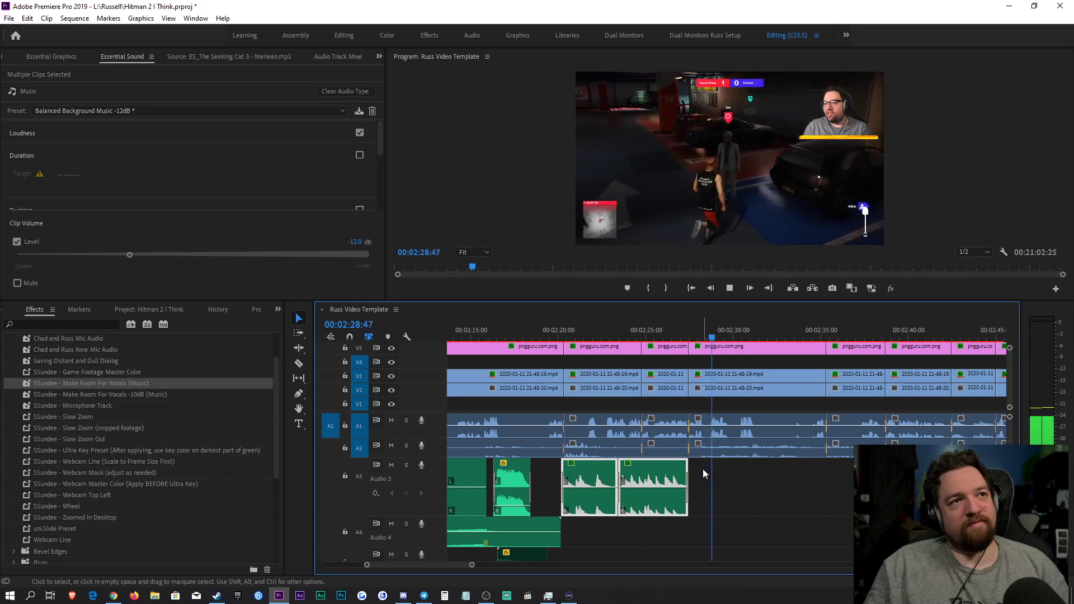
{"action": "key", "text": "space"}
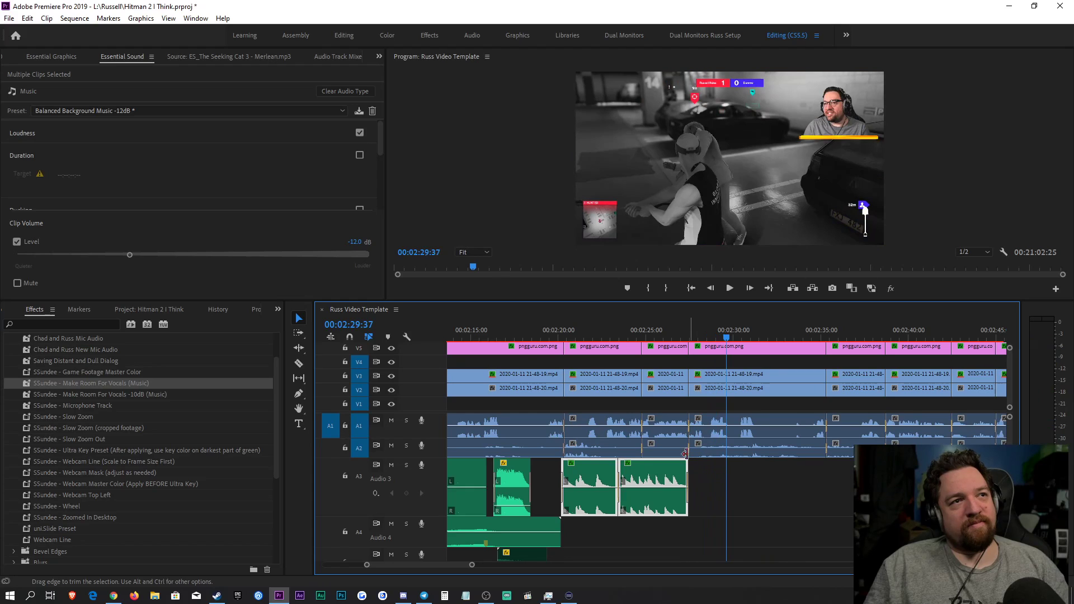
Step: Search the project for "ren and stimpy" and place Dramatic Impact #3 on Audio 3 at about 00:02:31
{"action": "left_click", "coordinate": [159, 309]}
{"action": "type", "text": "ren and stimpy"}
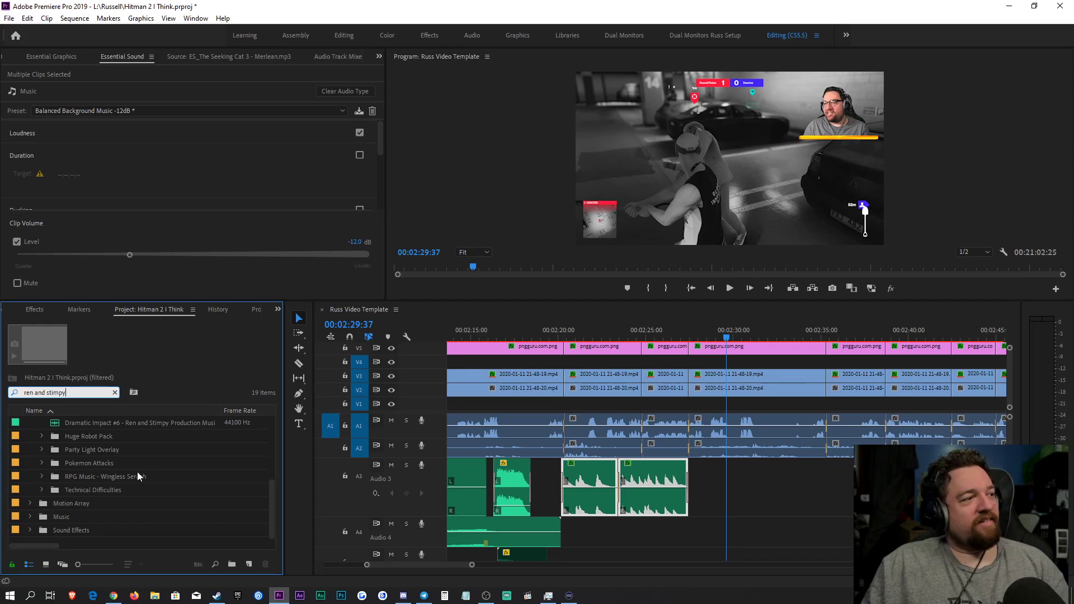
{"action": "scroll", "coordinate": [137, 472], "scroll_direction": "up", "scroll_amount": 3}
{"action": "left_click_drag", "start_coordinate": [150, 478], "coordinate": [703, 487]}
{"action": "left_click_drag", "start_coordinate": [684, 330], "coordinate": [699, 330]}
{"action": "left_click_drag", "start_coordinate": [727, 486], "coordinate": [789, 489]}
Step: Find the impact moment at about 00:02:29:30 and move the Dramatic Impact #3 clip back so its hit lands there
{"action": "left_click", "coordinate": [722, 335]}
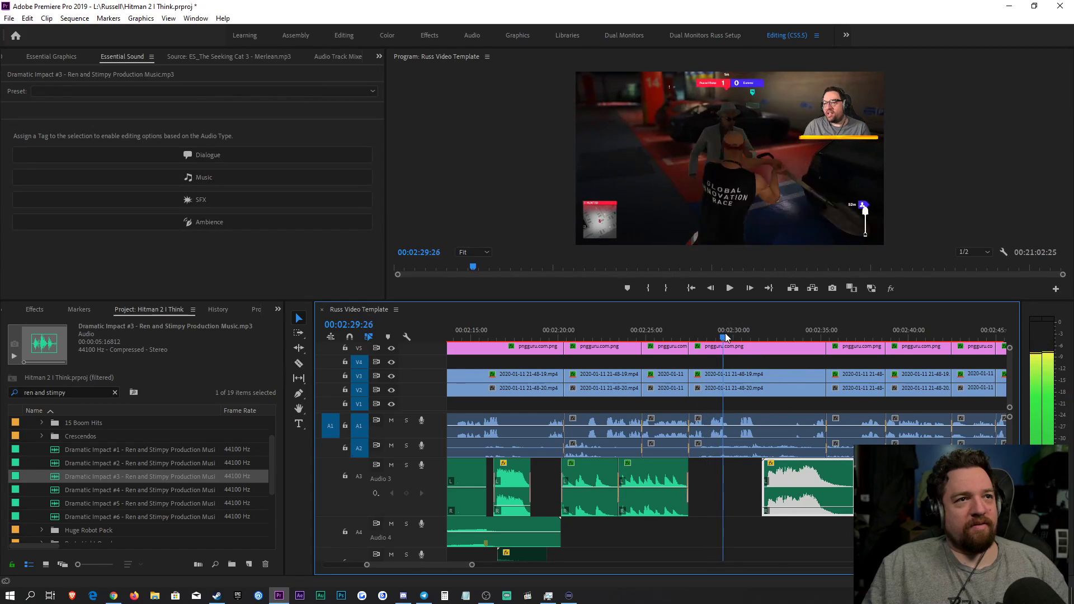
{"action": "left_click", "coordinate": [727, 337]}
{"action": "left_click_drag", "start_coordinate": [727, 337], "coordinate": [726, 337]}
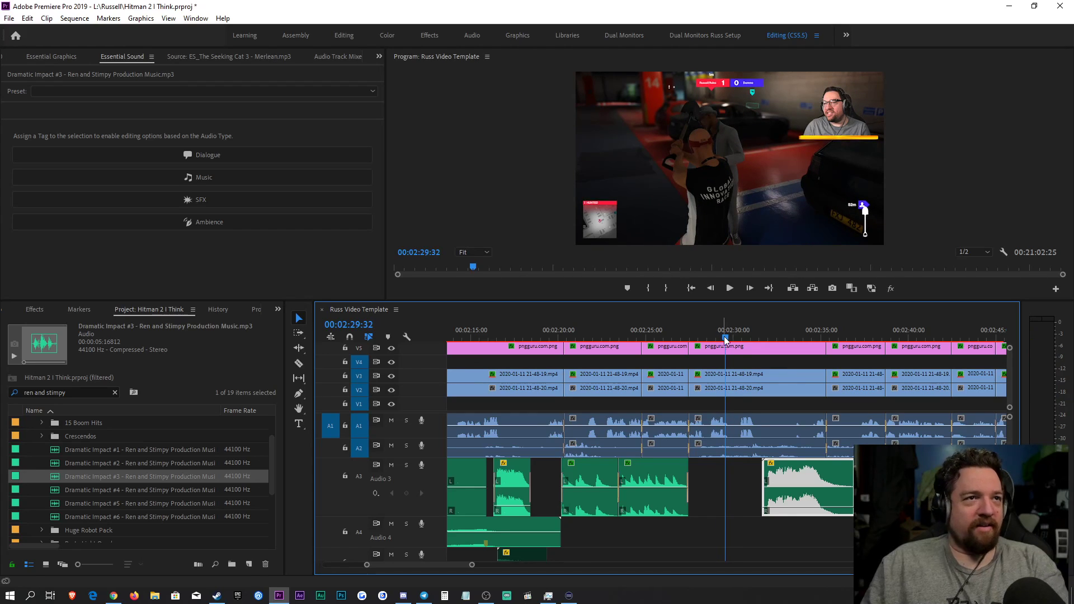
{"action": "left_click_drag", "start_coordinate": [795, 479], "coordinate": [758, 476]}
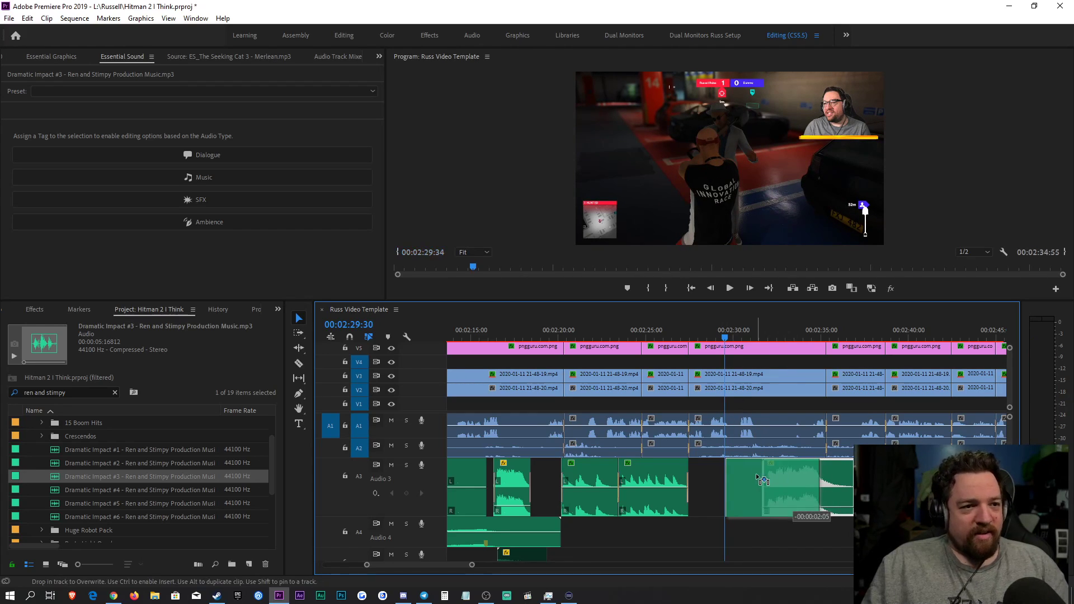
{"action": "left_click_drag", "start_coordinate": [475, 568], "coordinate": [431, 568]}
{"action": "left_click_drag", "start_coordinate": [831, 475], "coordinate": [766, 479]}
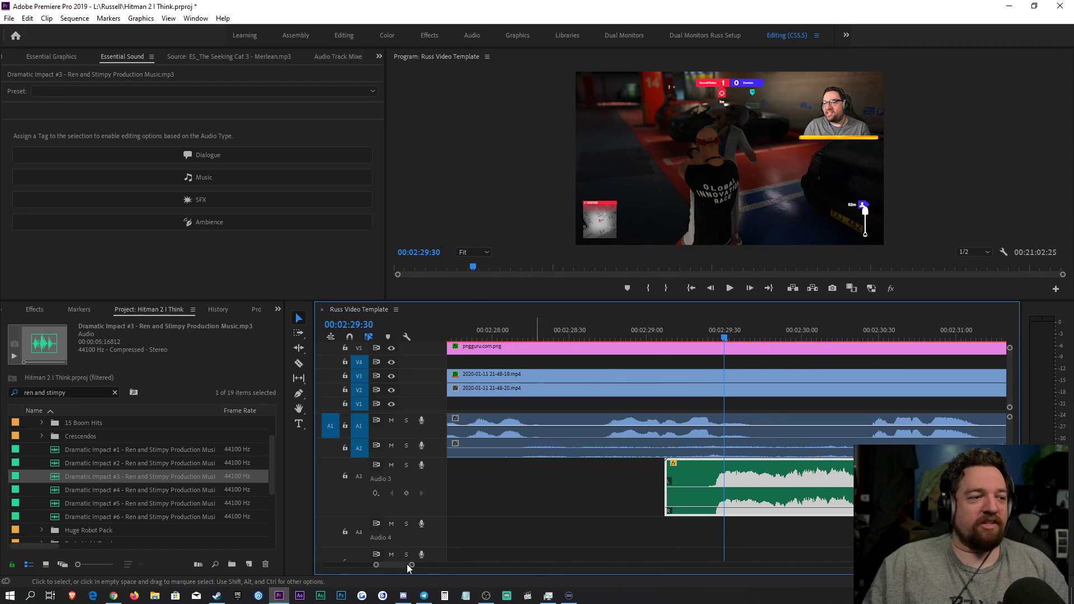
Step: Play the sequence from about 00:02:26 to check the dramatic impact against the gameplay
{"action": "left_click_drag", "start_coordinate": [408, 564], "coordinate": [526, 565]}
{"action": "left_click", "coordinate": [708, 329]}
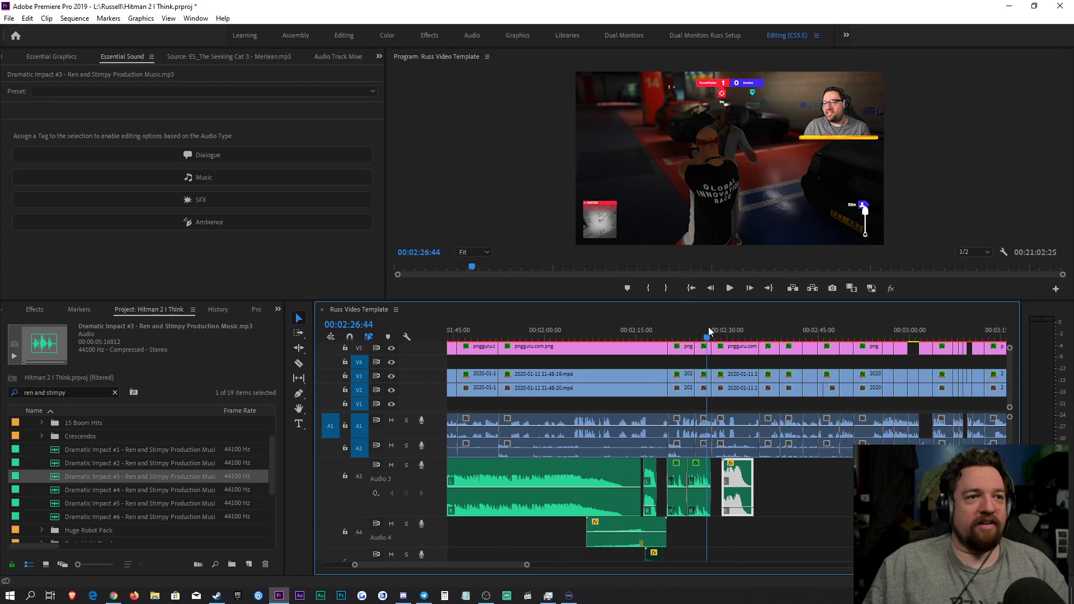
{"action": "left_click", "coordinate": [828, 505]}
{"action": "key", "text": "space"}
{"action": "left_click_drag", "start_coordinate": [532, 565], "coordinate": [460, 570]}
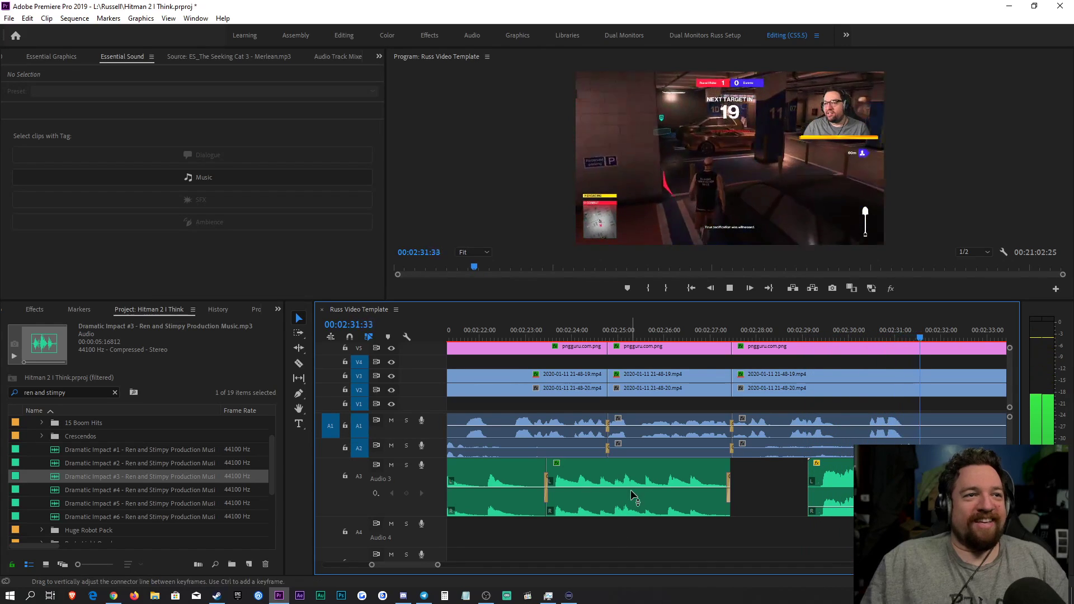
{"action": "key", "text": "space"}
Step: Search the project for "action" and audition the track ES_1970s Undercover Cops 4
{"action": "triple_click", "coordinate": [81, 391]}
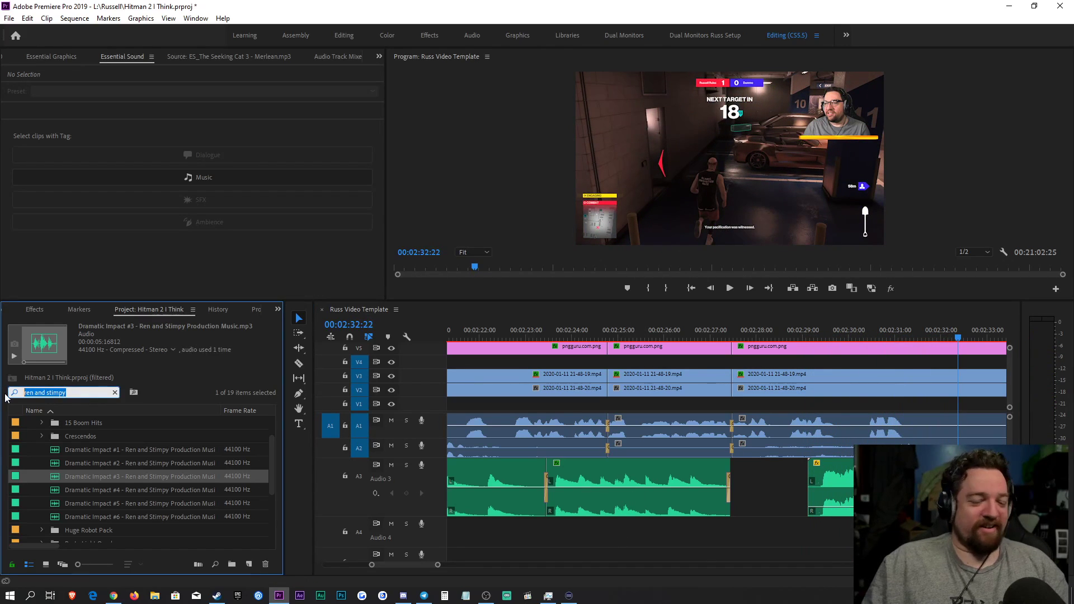
{"action": "type", "text": "action"}
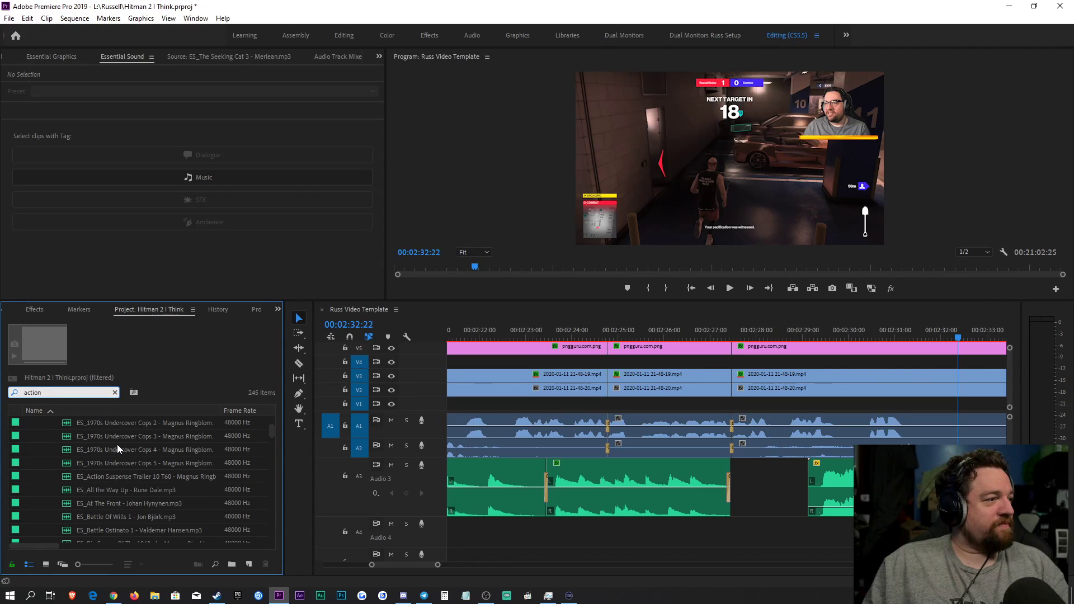
{"action": "double_click", "coordinate": [116, 445]}
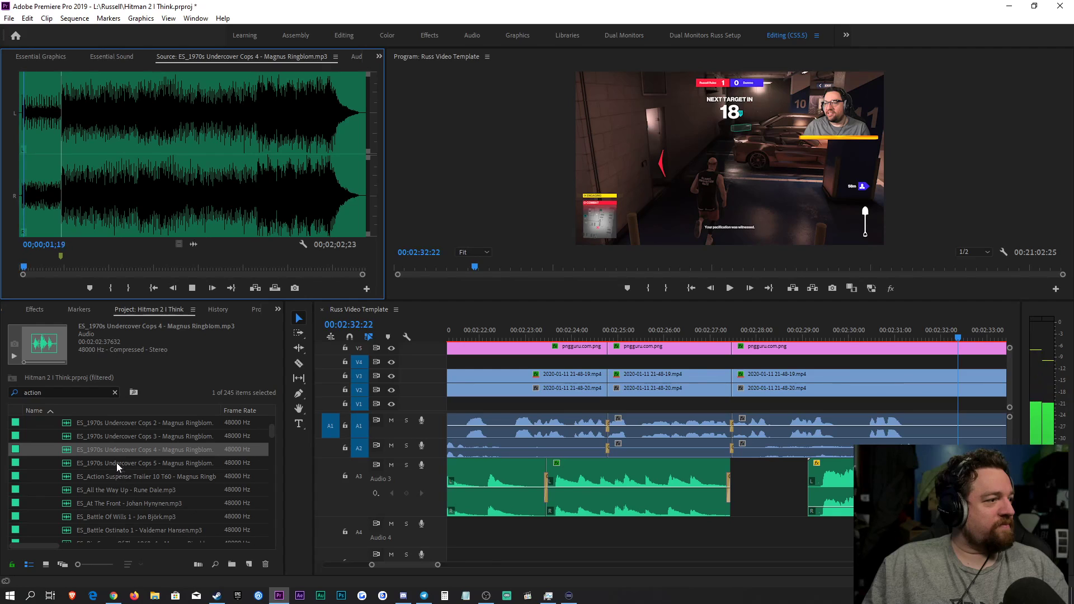
{"action": "key", "text": "space"}
Step: Audition the action tracks ES_Big Screen Of The 1960s 1 and ES_Battle Of Wills 1
{"action": "scroll", "coordinate": [103, 473], "scroll_direction": "down", "scroll_amount": 2}
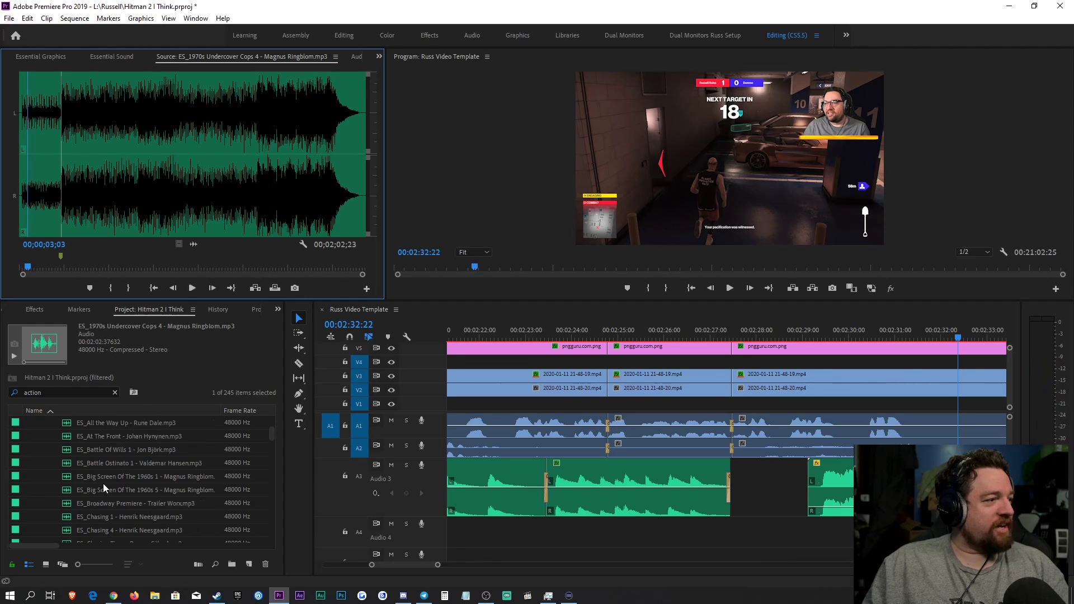
{"action": "left_click", "coordinate": [104, 477]}
{"action": "double_click", "coordinate": [105, 475]}
{"action": "key", "text": "space"}
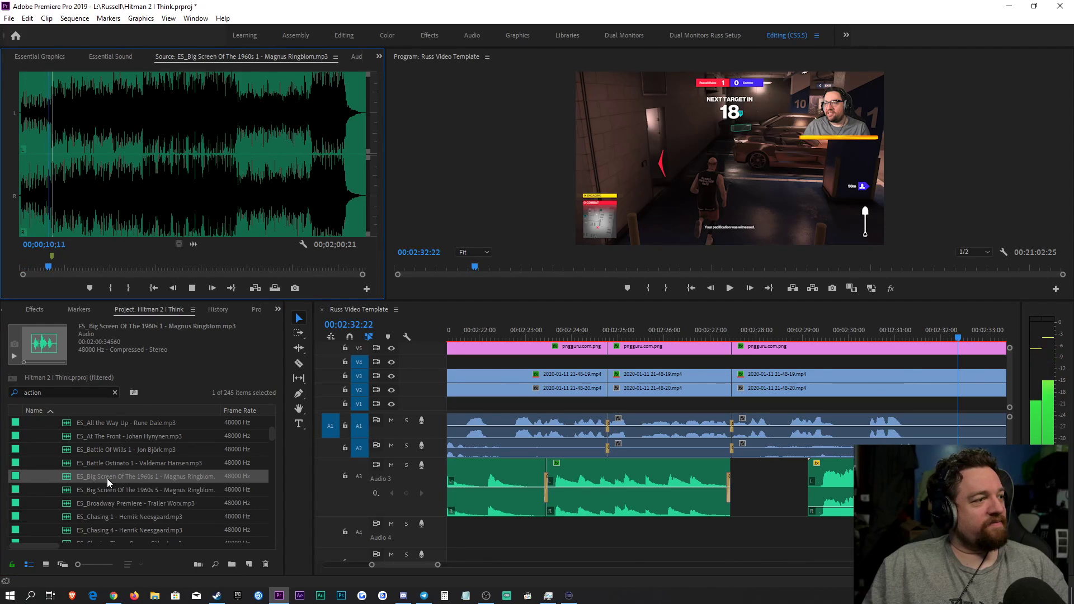
{"action": "double_click", "coordinate": [107, 451]}
{"action": "key", "text": "space"}
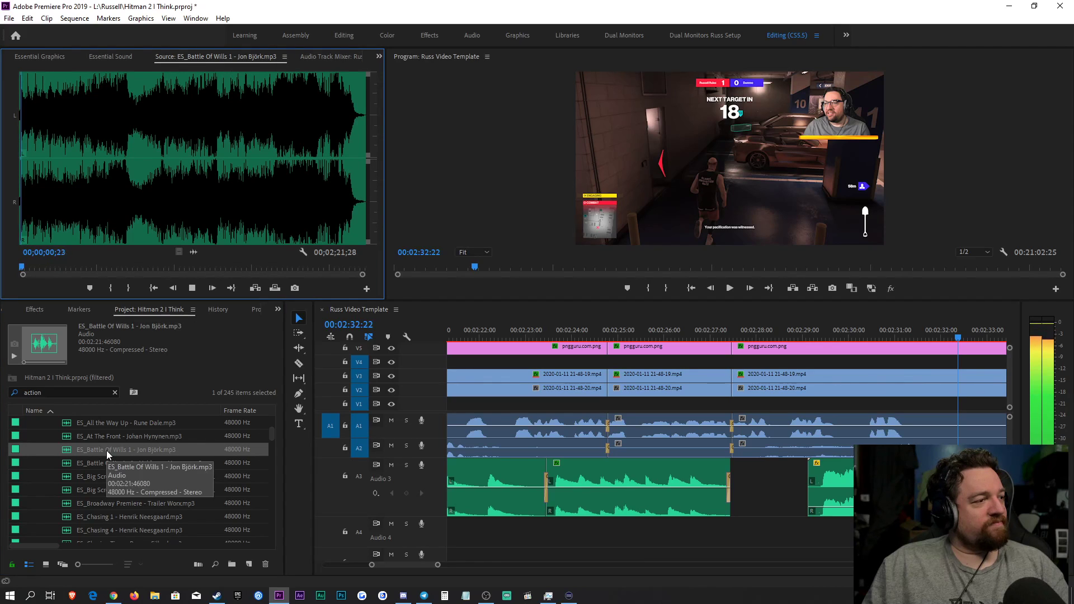
Step: Audition ES_Broadway Premiere and place it on Audio 4 starting at about 00:02:32
{"action": "double_click", "coordinate": [133, 504]}
{"action": "key", "text": "space"}
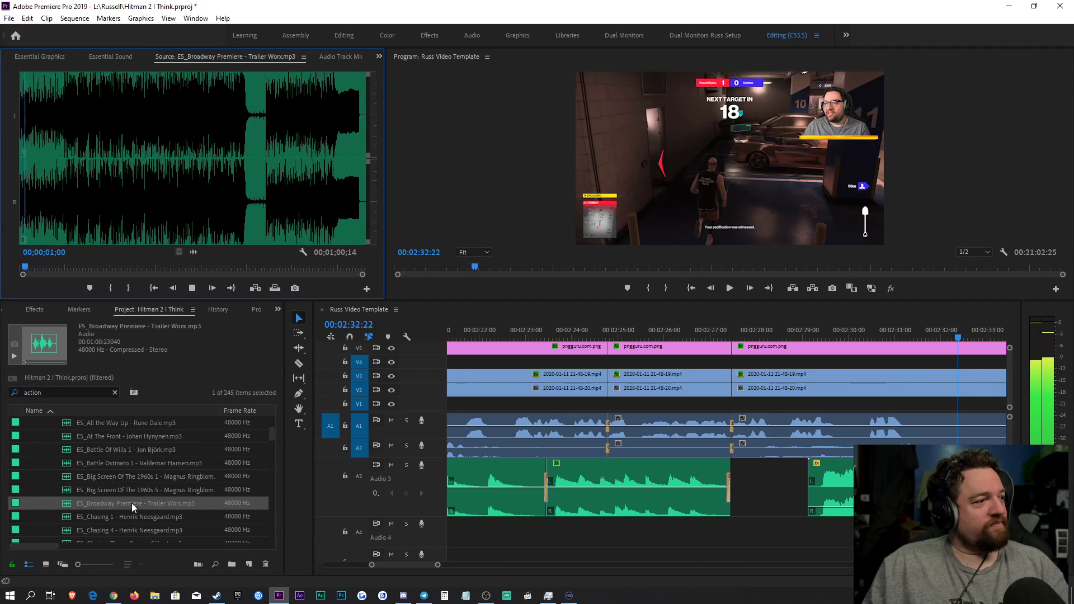
{"action": "left_click", "coordinate": [132, 503]}
{"action": "key", "text": "shift+3"}
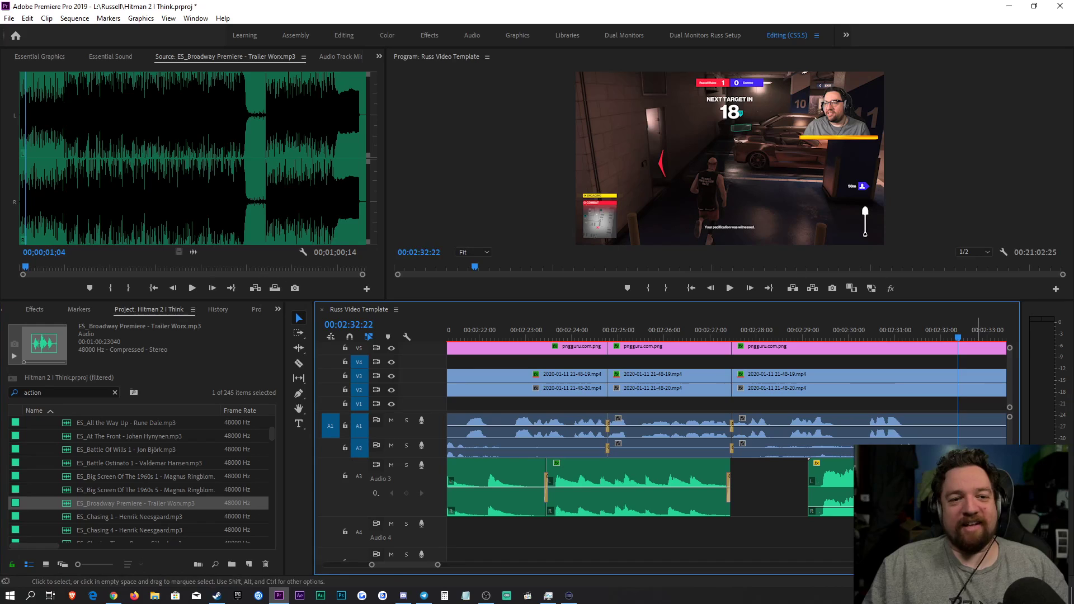
Step: Tag the Broadway Premiere clip as Music with the Balanced Background Music -12dB preset and apply SSundee - Make Room For Vocals (Music)
{"action": "left_click", "coordinate": [102, 54]}
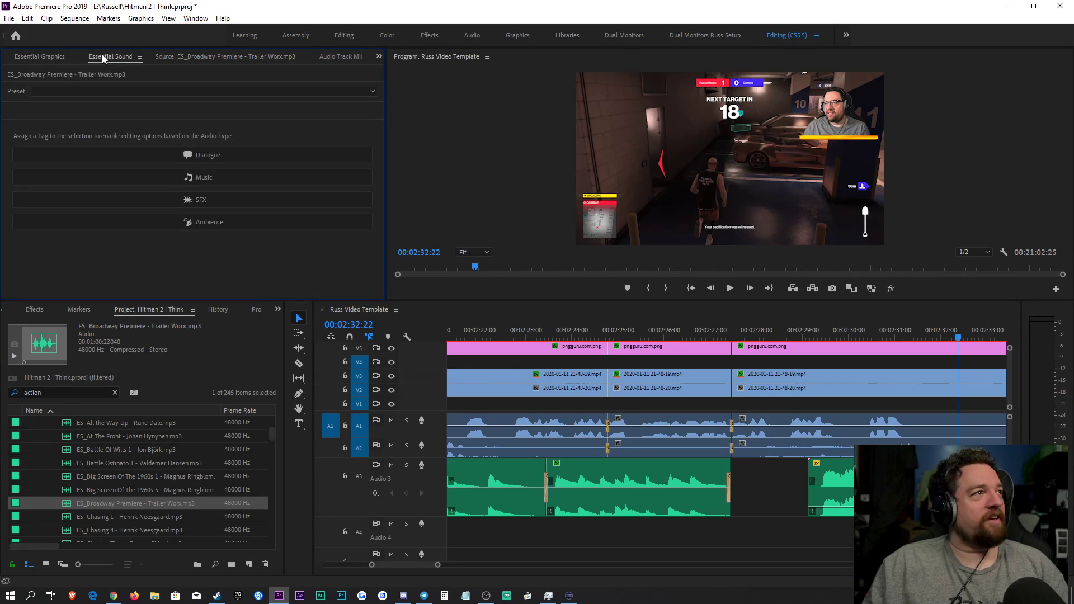
{"action": "left_click", "coordinate": [167, 175]}
{"action": "left_click", "coordinate": [93, 112]}
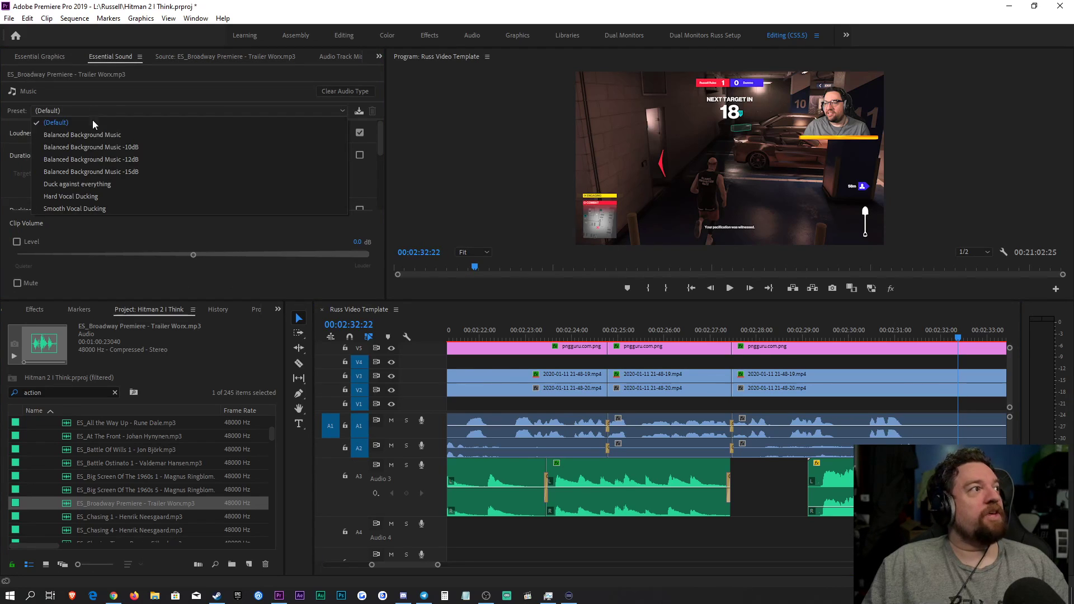
{"action": "left_click", "coordinate": [104, 160]}
{"action": "left_click", "coordinate": [34, 309]}
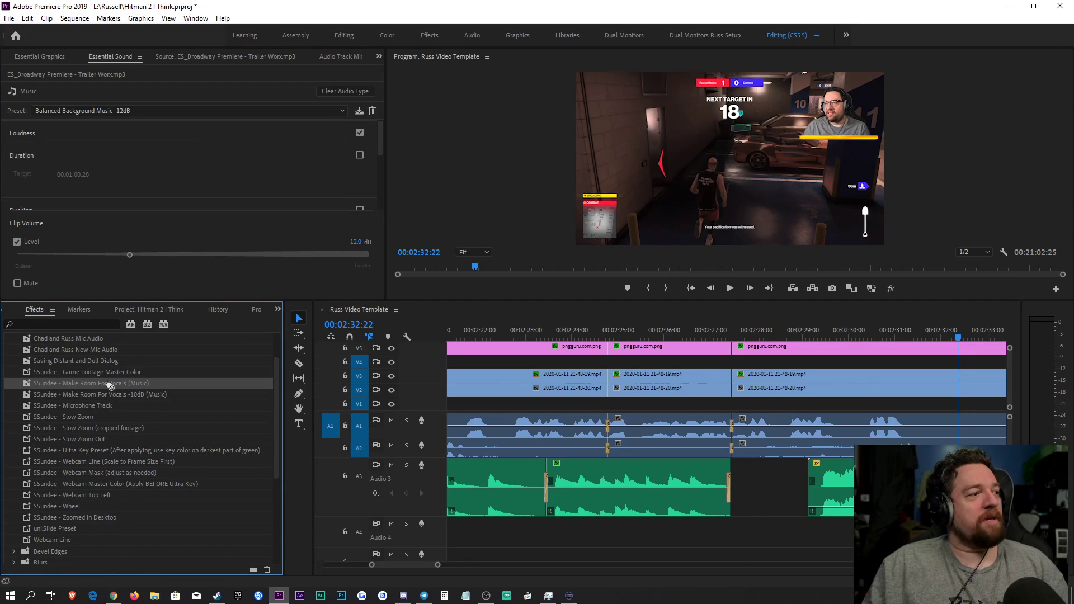
Step: Save the project and play the impact and new action music from about 00:02:30 to about 00:02:41
{"action": "left_click_drag", "start_coordinate": [960, 340], "coordinate": [890, 347]}
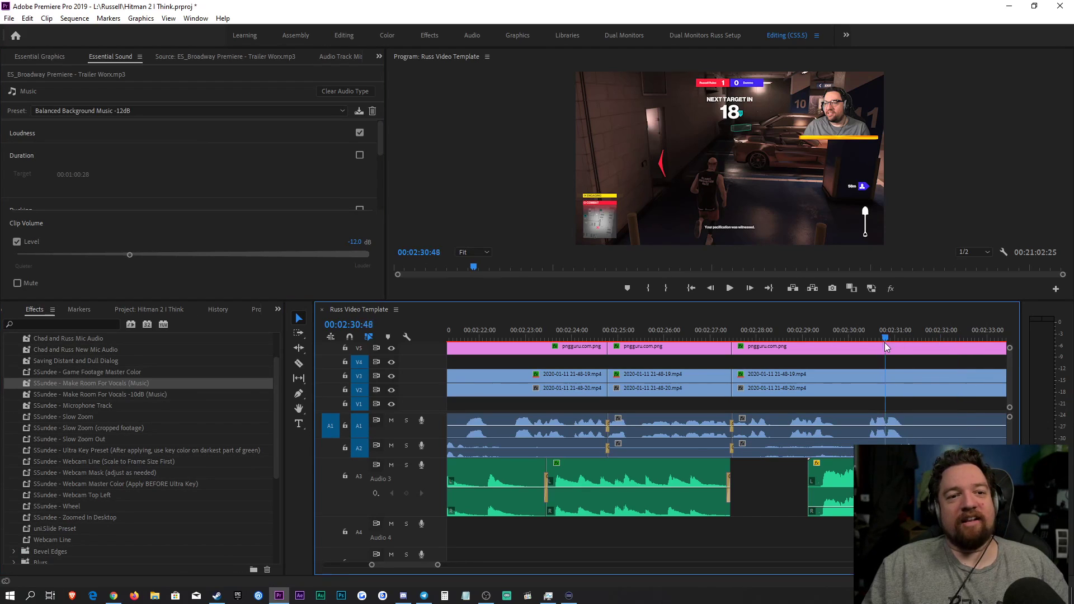
{"action": "key", "text": "ctrl+s"}
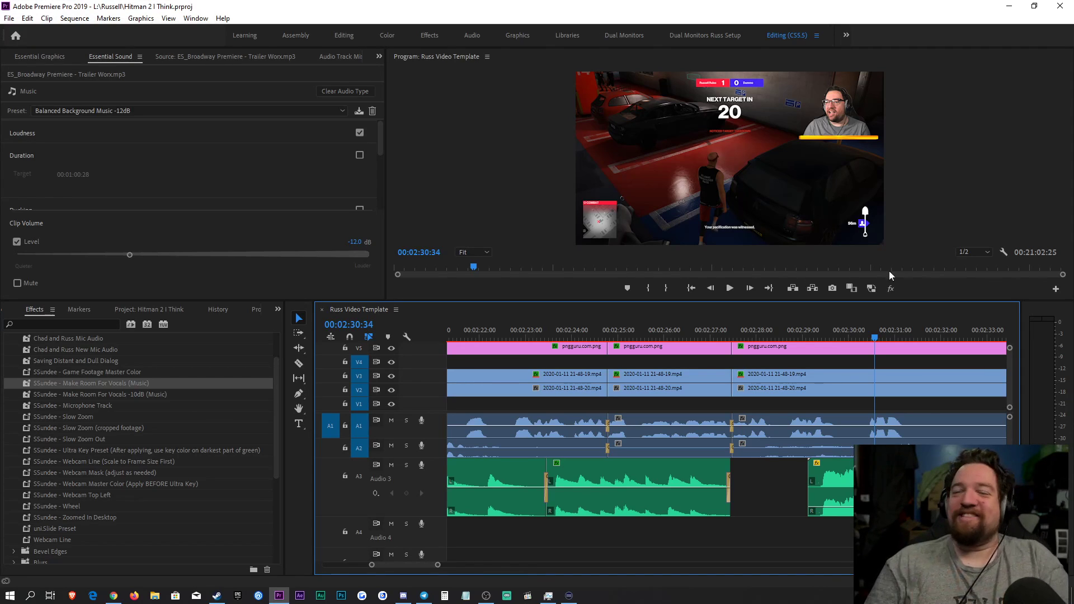
{"action": "left_click", "coordinate": [884, 532]}
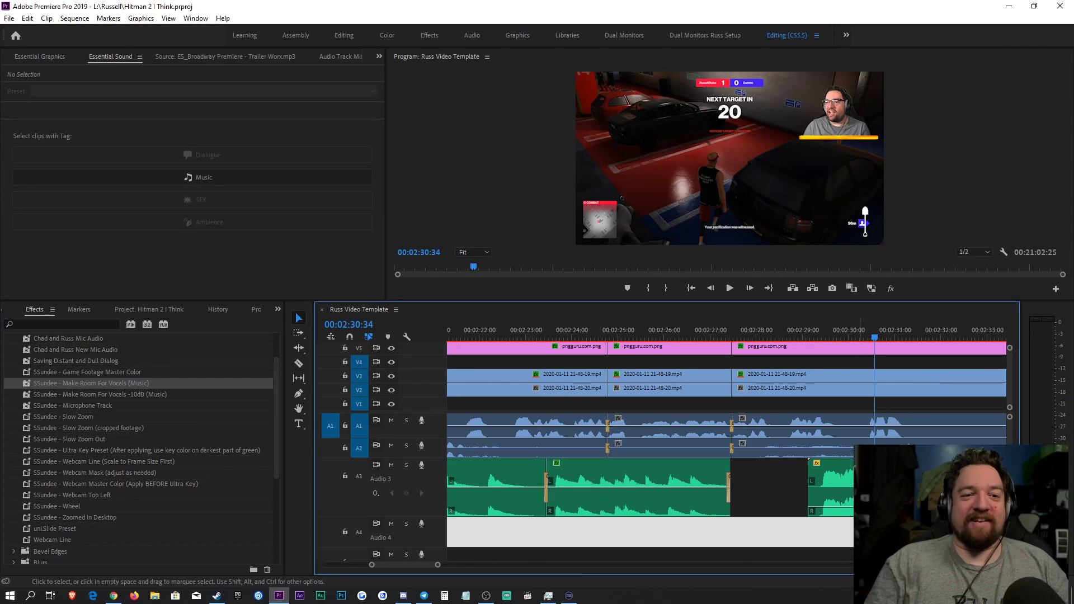
{"action": "key", "text": "space"}
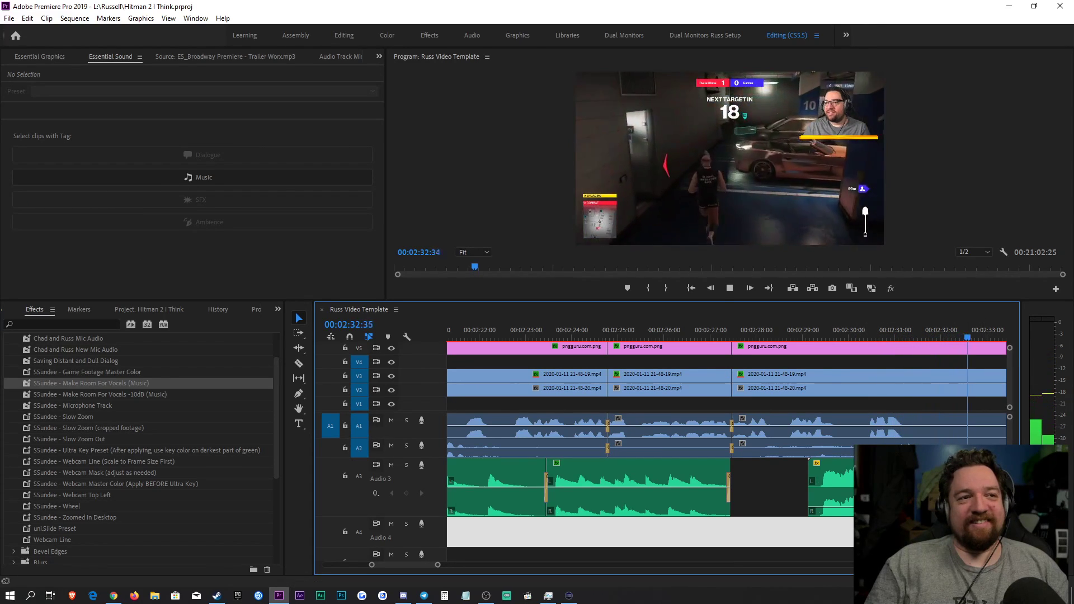
{"action": "left_click_drag", "start_coordinate": [439, 565], "coordinate": [499, 548]}
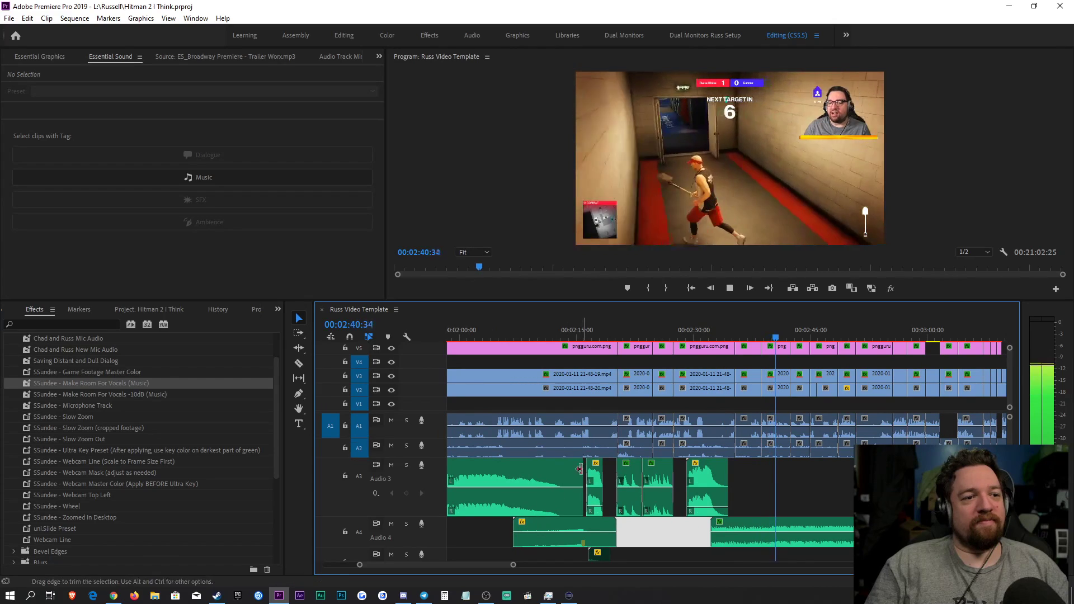
{"action": "key", "text": "space"}
Step: Delete the Broadway Premiere music clip from Audio 4
{"action": "left_click_drag", "start_coordinate": [513, 564], "coordinate": [489, 565]}
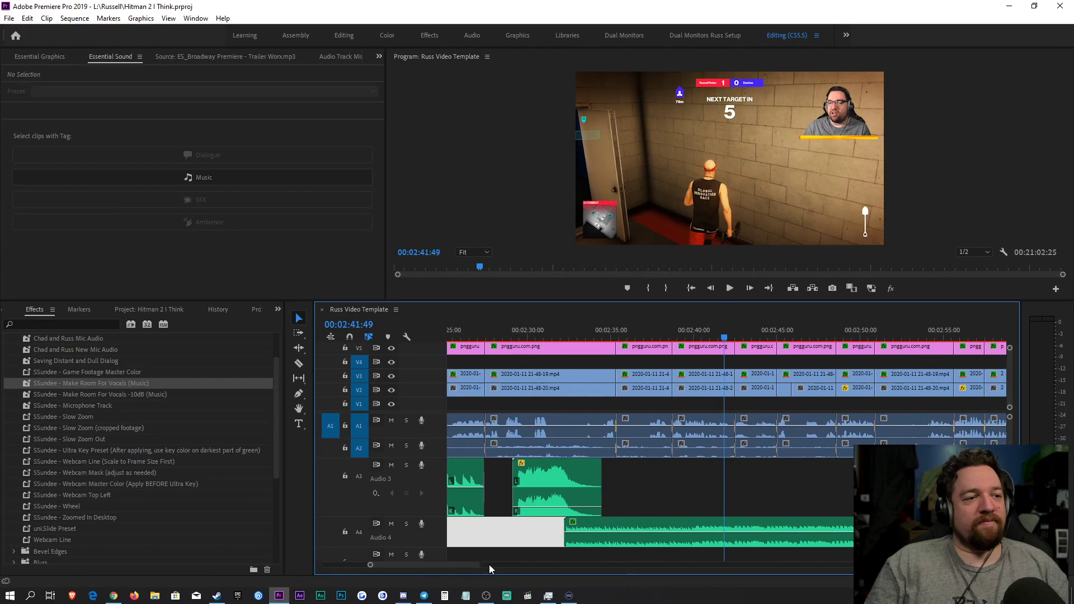
{"action": "left_click", "coordinate": [606, 520]}
{"action": "key", "text": "Delete"}
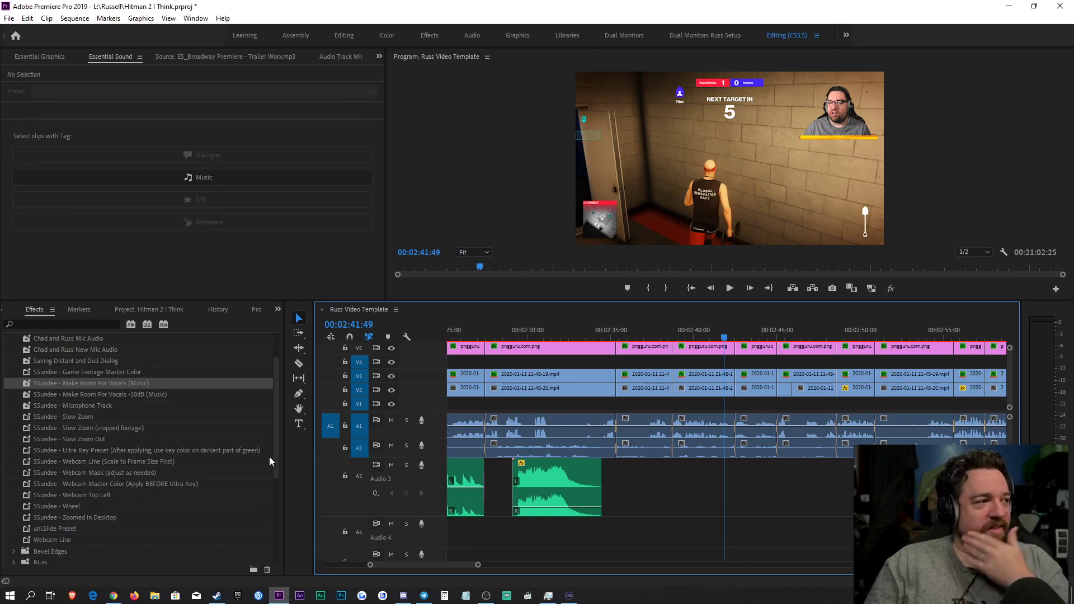
Step: Audition ES_Chasing 1 and ES_Dressed for the Show as replacements, and restore the deleted music clip on Audio 4
{"action": "left_click", "coordinate": [166, 312]}
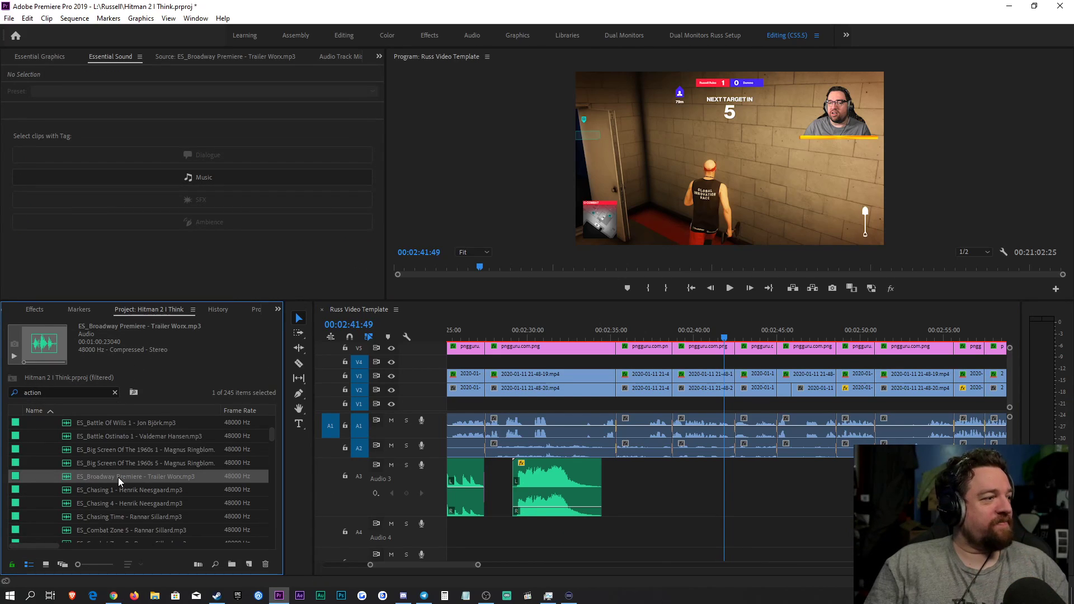
{"action": "double_click", "coordinate": [118, 488]}
{"action": "scroll", "coordinate": [120, 499], "scroll_direction": "down", "scroll_amount": 3}
{"action": "key", "text": "space"}
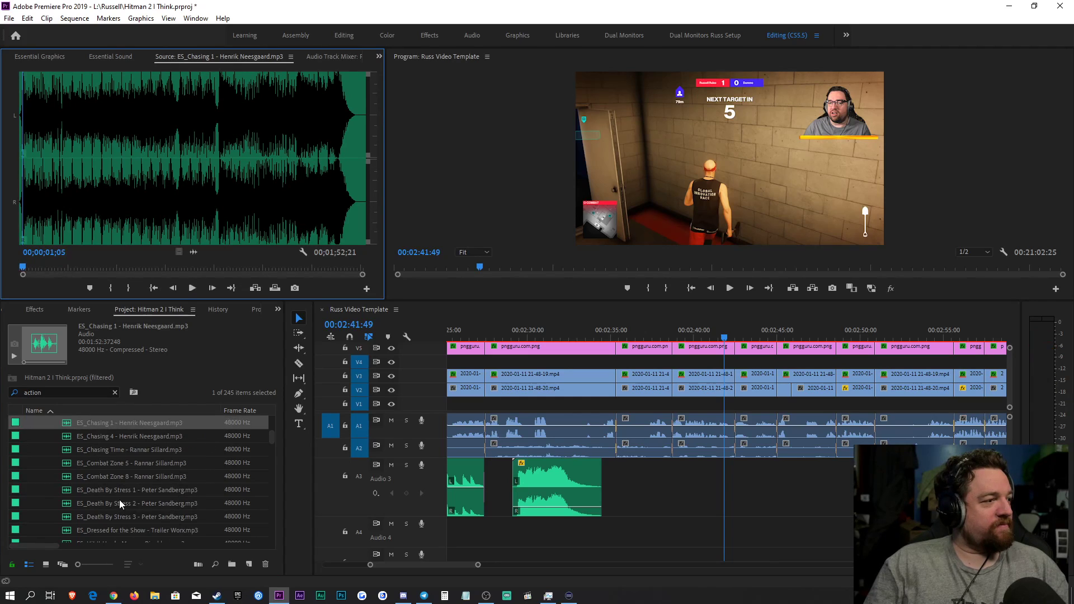
{"action": "double_click", "coordinate": [120, 477]}
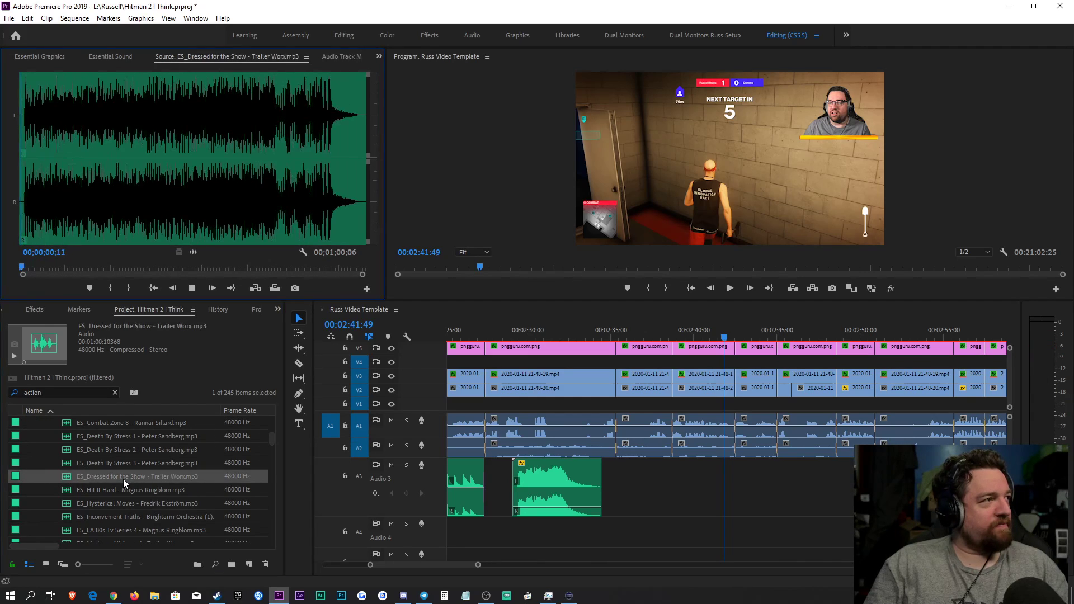
{"action": "key", "text": "space"}
{"action": "left_click_drag", "start_coordinate": [113, 530], "coordinate": [566, 535]}
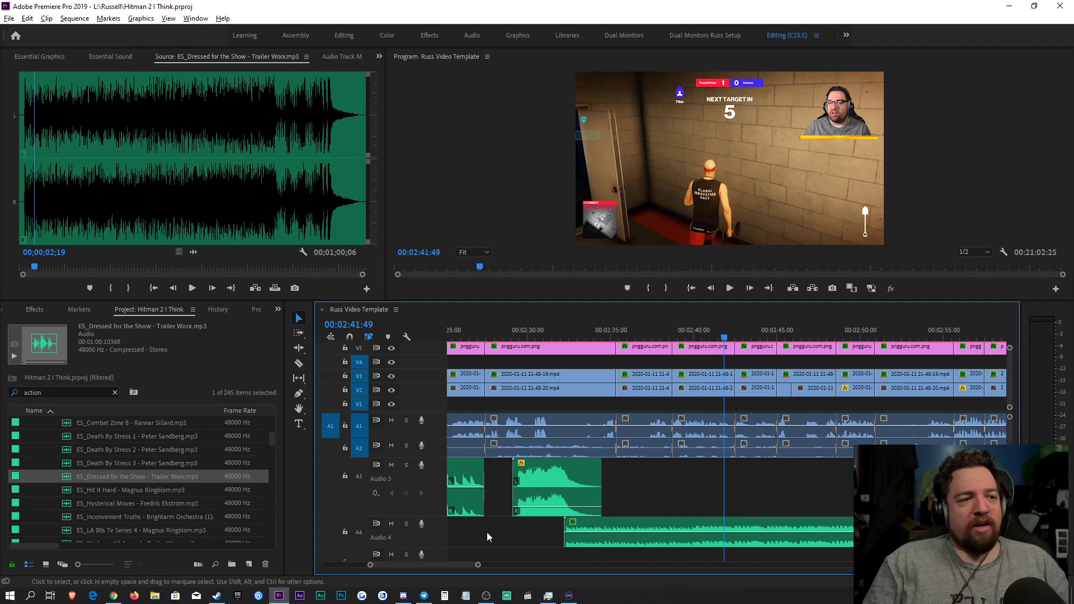
Step: Split the music clip on Audio 4 at about 00:02:50, delete its second part and play from about 00:02:29
{"action": "scroll", "coordinate": [494, 532], "scroll_direction": "up", "scroll_amount": 1}
{"action": "scroll", "coordinate": [435, 539], "scroll_direction": "up", "scroll_amount": 1}
{"action": "left_click_drag", "start_coordinate": [469, 565], "coordinate": [526, 569]}
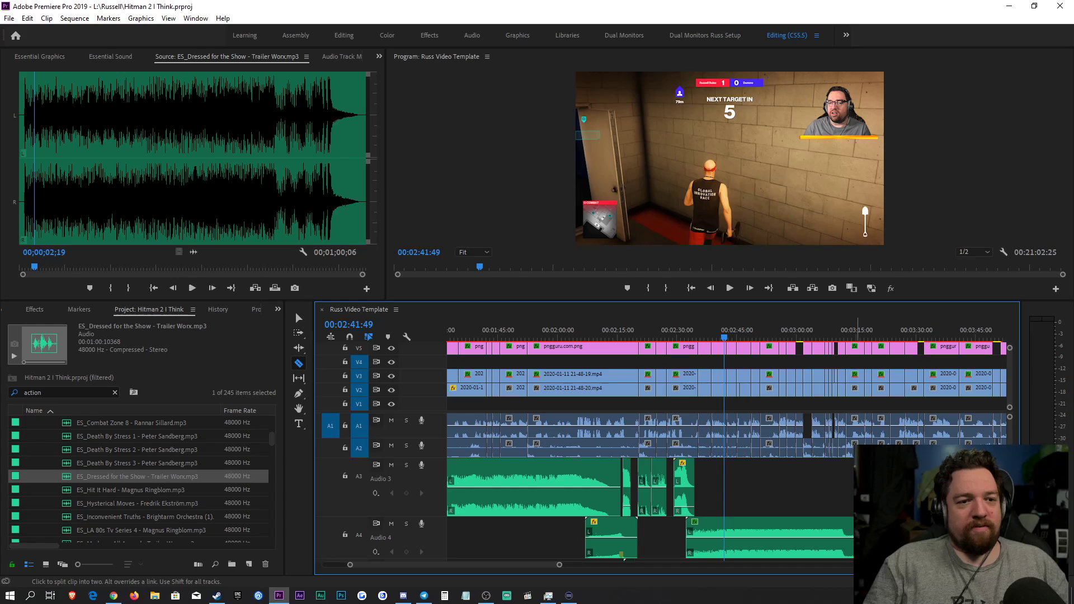
{"action": "left_click_drag", "start_coordinate": [892, 537], "coordinate": [726, 537]}
{"action": "key", "text": "s"}
{"action": "left_click", "coordinate": [678, 330]}
{"action": "left_click", "coordinate": [795, 538]}
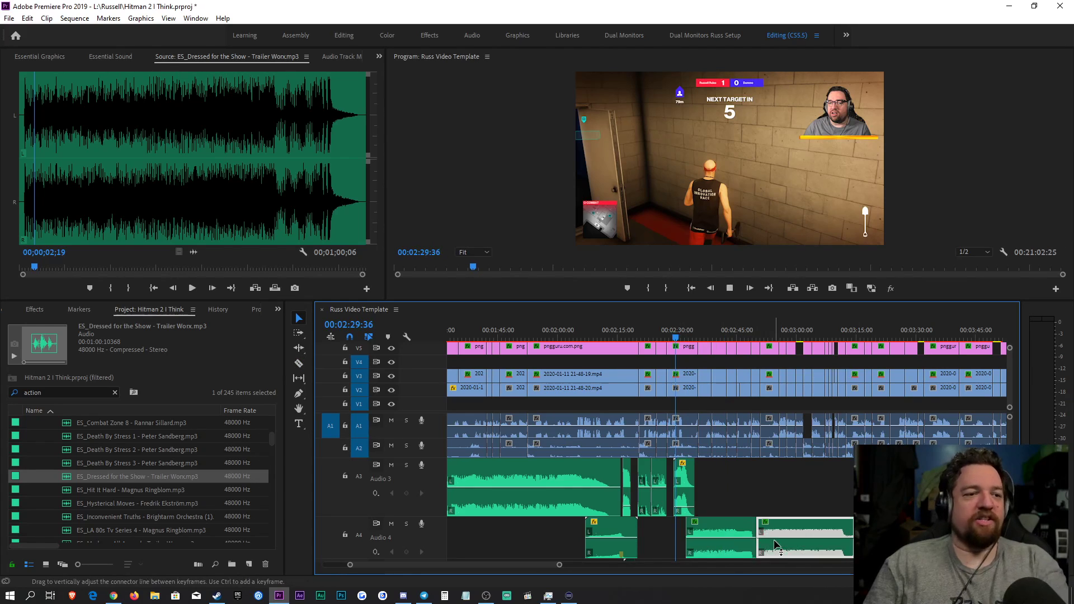
{"action": "key", "text": "Delete"}
{"action": "key", "text": "space"}
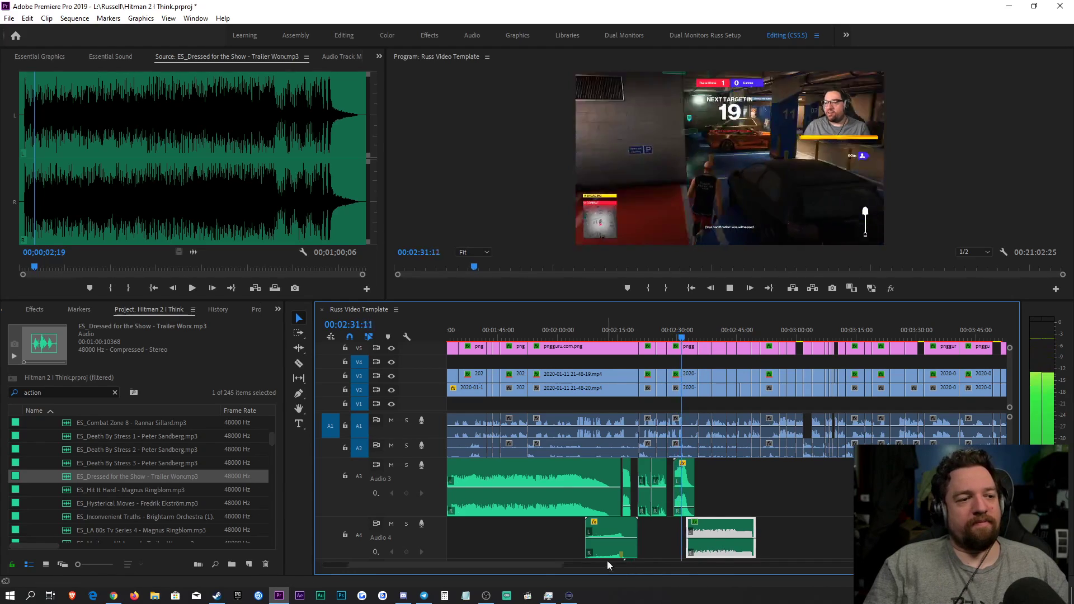
Step: Move the music clip on Audio 4 slightly earlier and play from about 00:02:31 to 00:02:56
{"action": "left_click_drag", "start_coordinate": [560, 565], "coordinate": [445, 565]}
{"action": "key", "text": "space"}
{"action": "left_click_drag", "start_coordinate": [712, 529], "coordinate": [698, 529]}
{"action": "left_click", "coordinate": [616, 325]}
{"action": "key", "text": "space"}
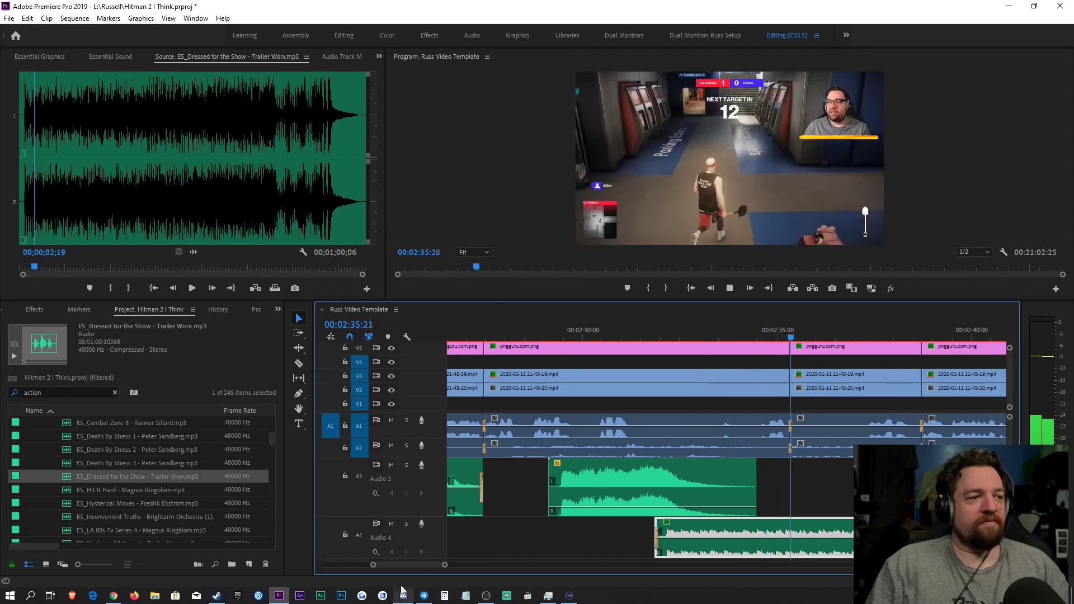
{"action": "left_click_drag", "start_coordinate": [446, 565], "coordinate": [520, 565]}
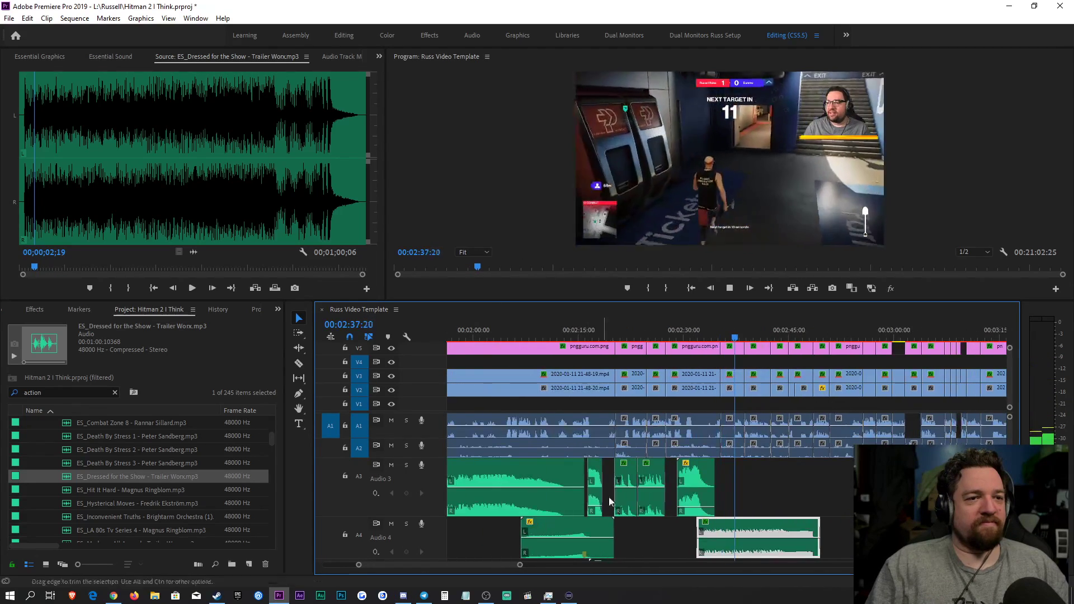
{"action": "left_click", "coordinate": [818, 493]}
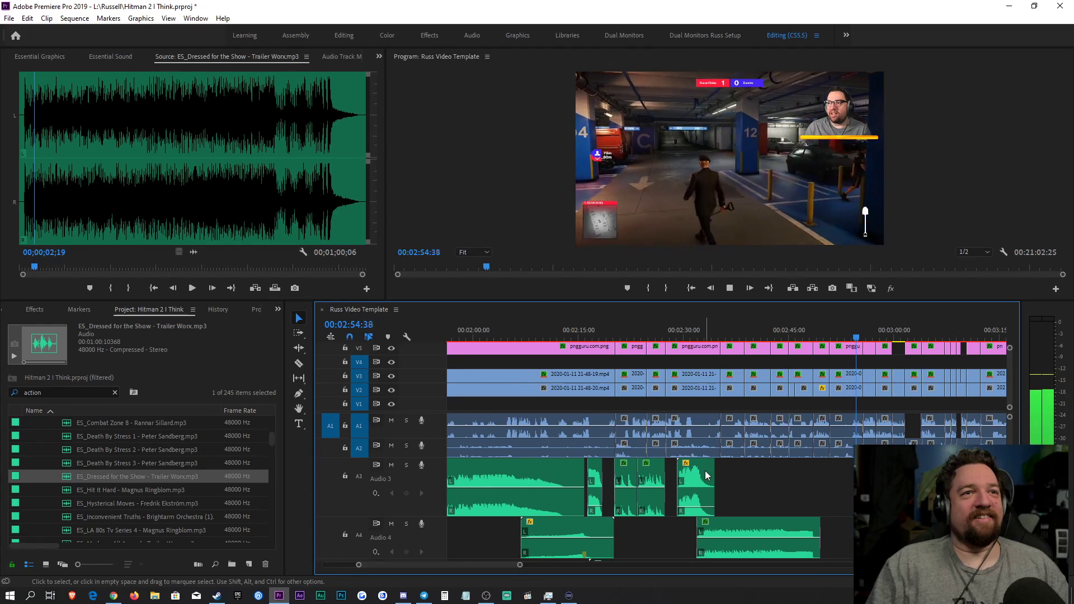
{"action": "key", "text": "space"}
Step: Search the project for "dodging quest" to find the tracks in the Sneaky folder
{"action": "scroll", "coordinate": [89, 457], "scroll_direction": "up", "scroll_amount": 2}
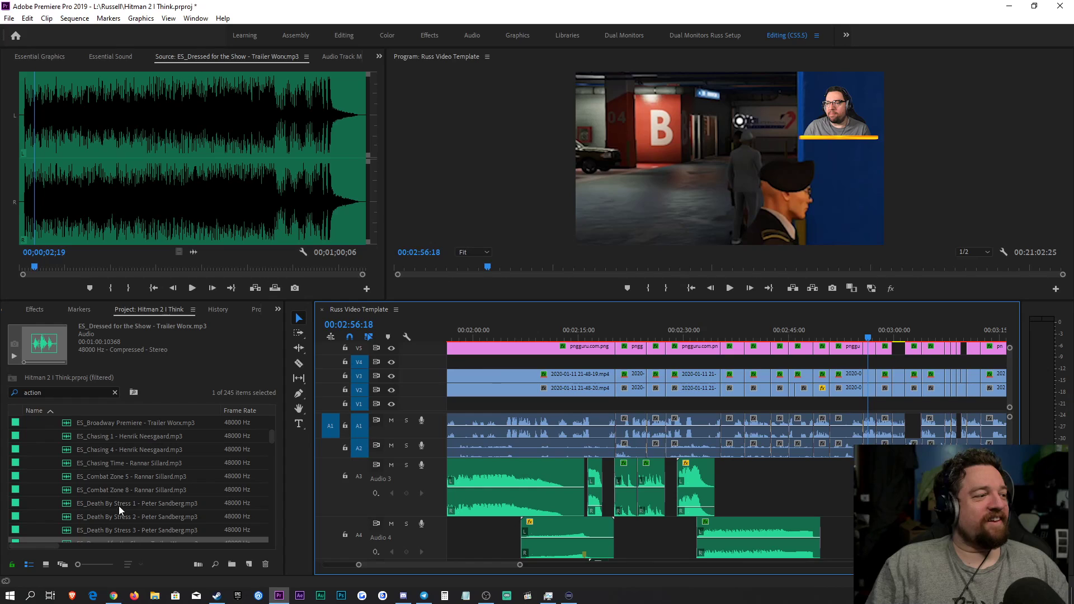
{"action": "double_click", "coordinate": [32, 393]}
{"action": "type", "text": "dod"}
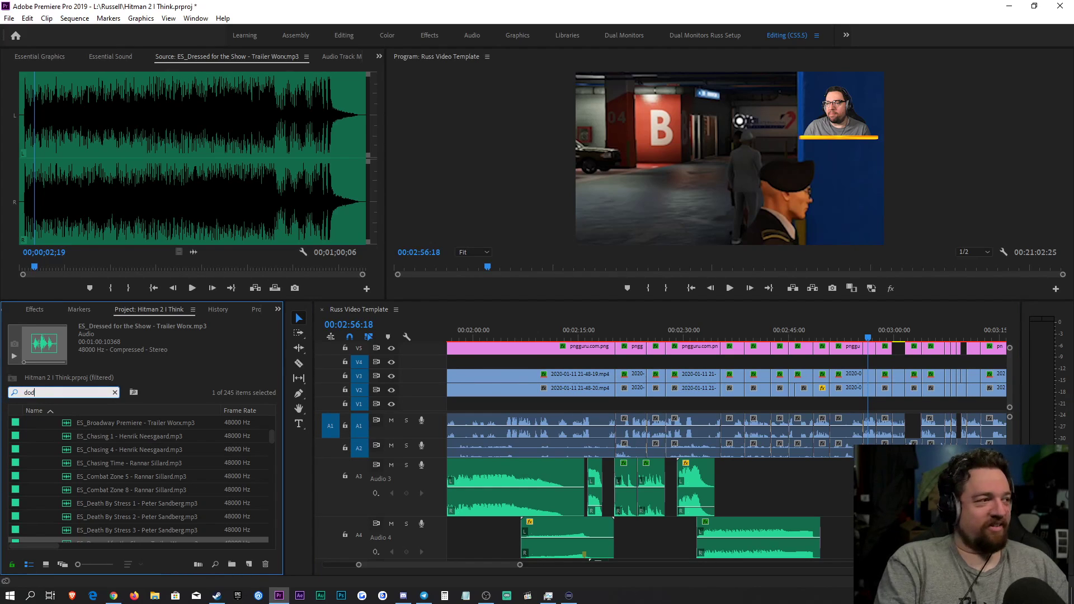
{"action": "type", "text": "ging quest"}
{"action": "scroll", "coordinate": [57, 523], "scroll_direction": "up", "scroll_amount": 5}
{"action": "scroll", "coordinate": [89, 496], "scroll_direction": "down", "scroll_amount": 5}
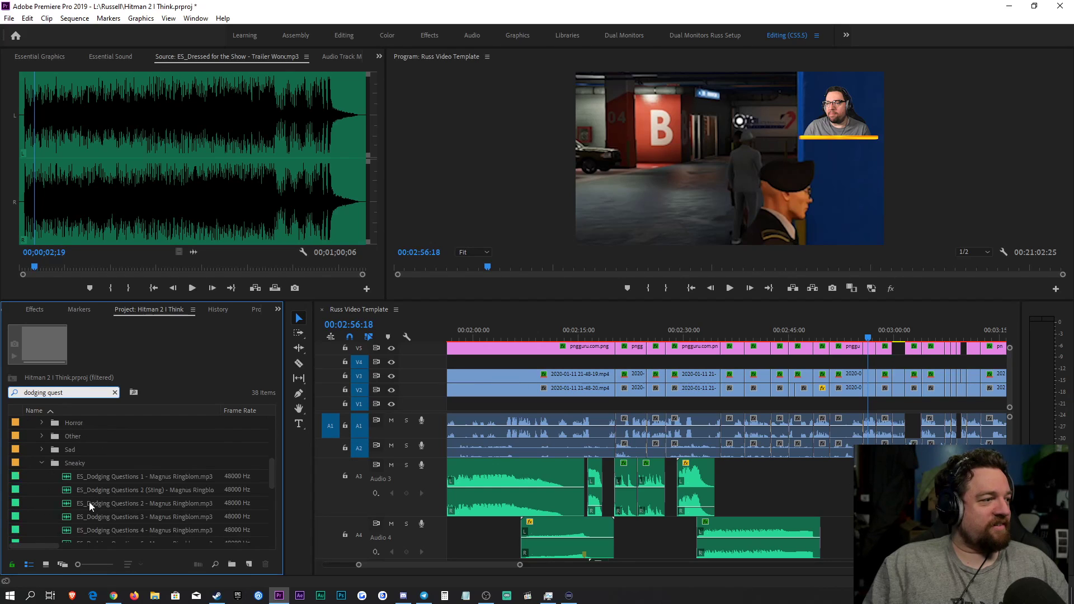
Step: Audition the ES_Dodging Questions tracks 2, 1, 3, 4 and 5
{"action": "double_click", "coordinate": [113, 476]}
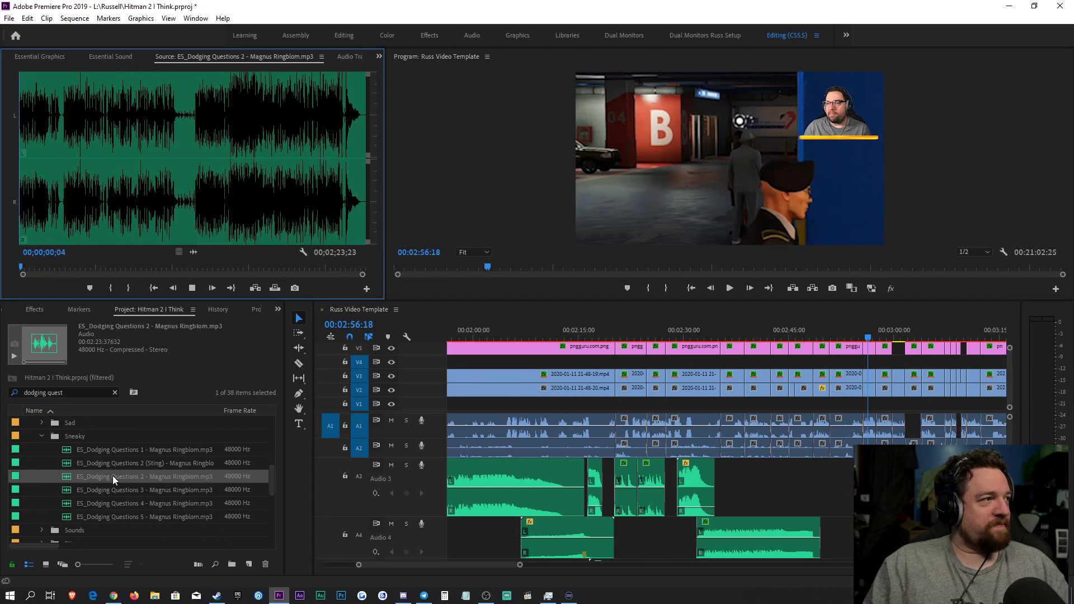
{"action": "double_click", "coordinate": [133, 449]}
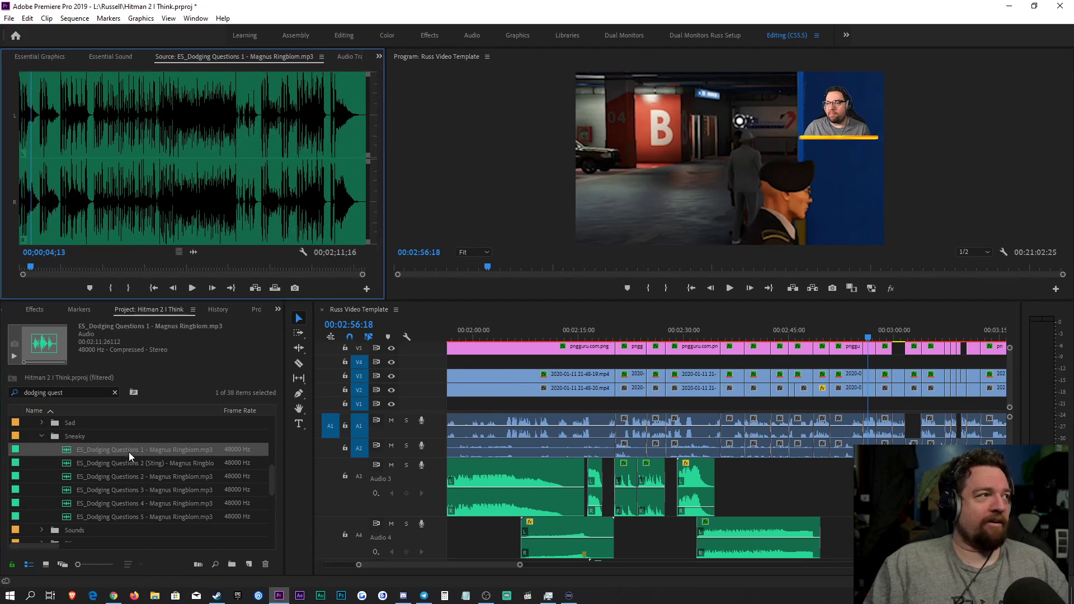
{"action": "double_click", "coordinate": [91, 489]}
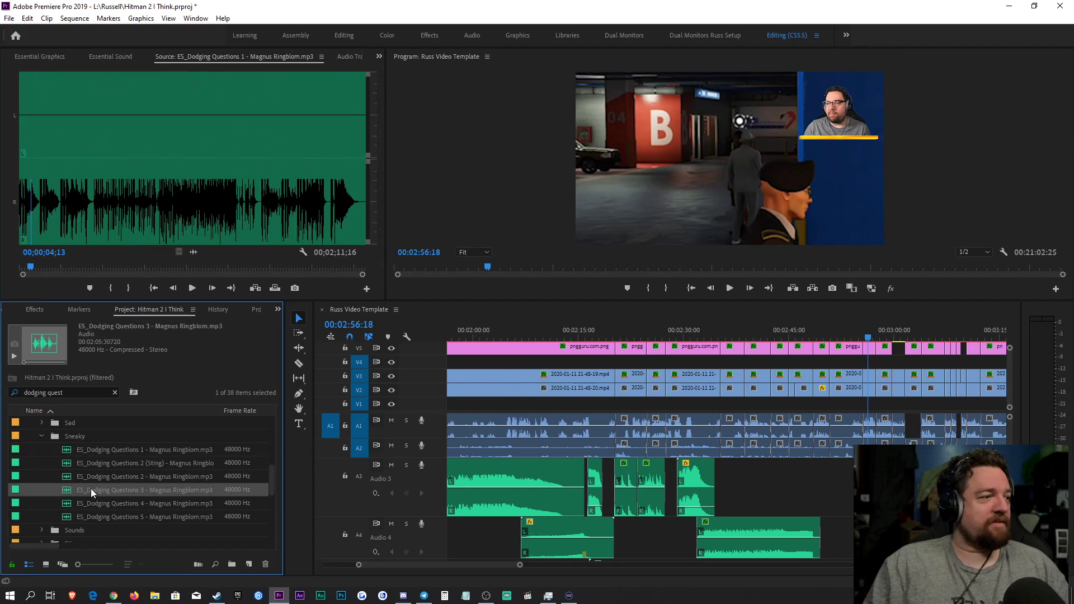
{"action": "key", "text": "space"}
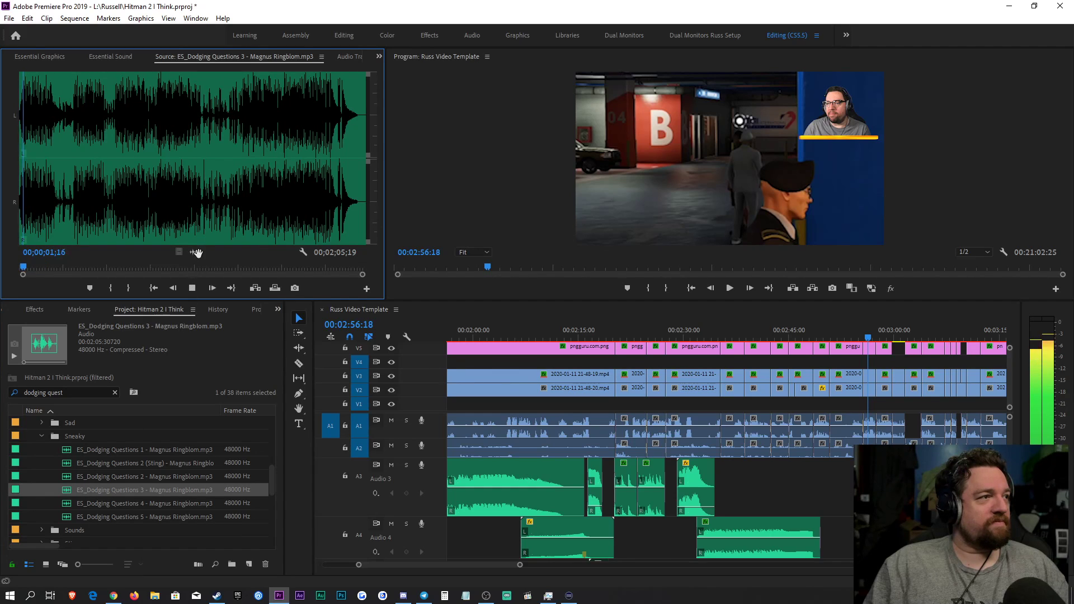
{"action": "key", "text": "space"}
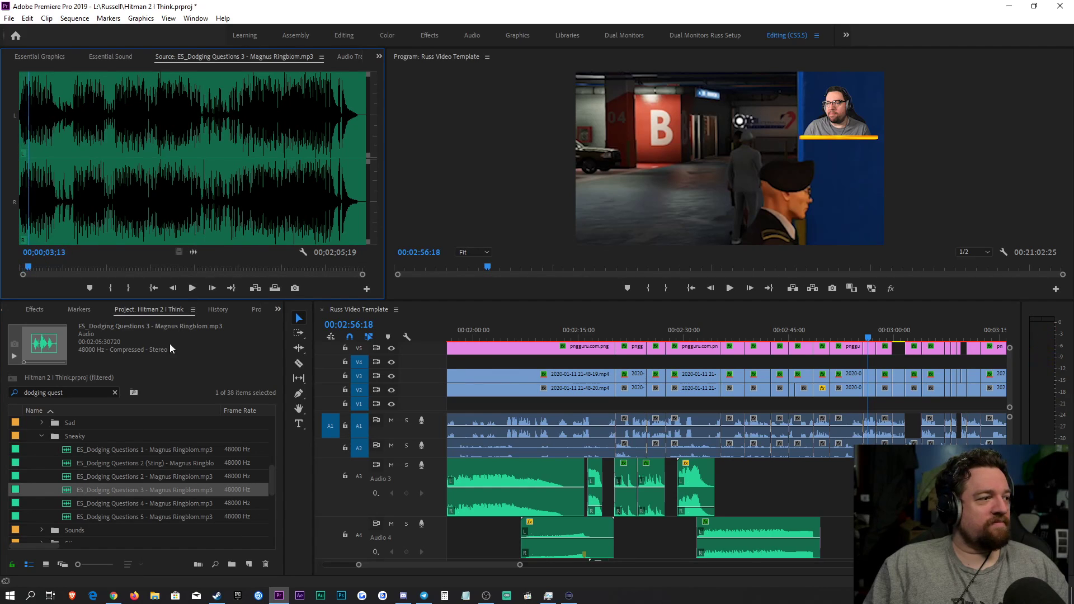
{"action": "double_click", "coordinate": [118, 503]}
{"action": "key", "text": "space"}
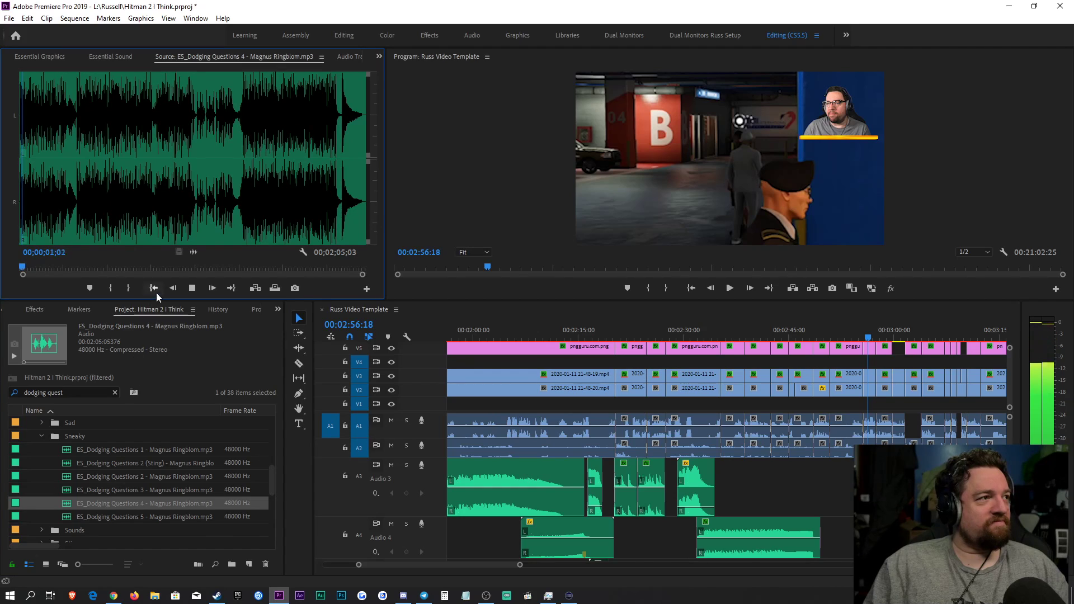
{"action": "double_click", "coordinate": [85, 516]}
{"action": "key", "text": "space"}
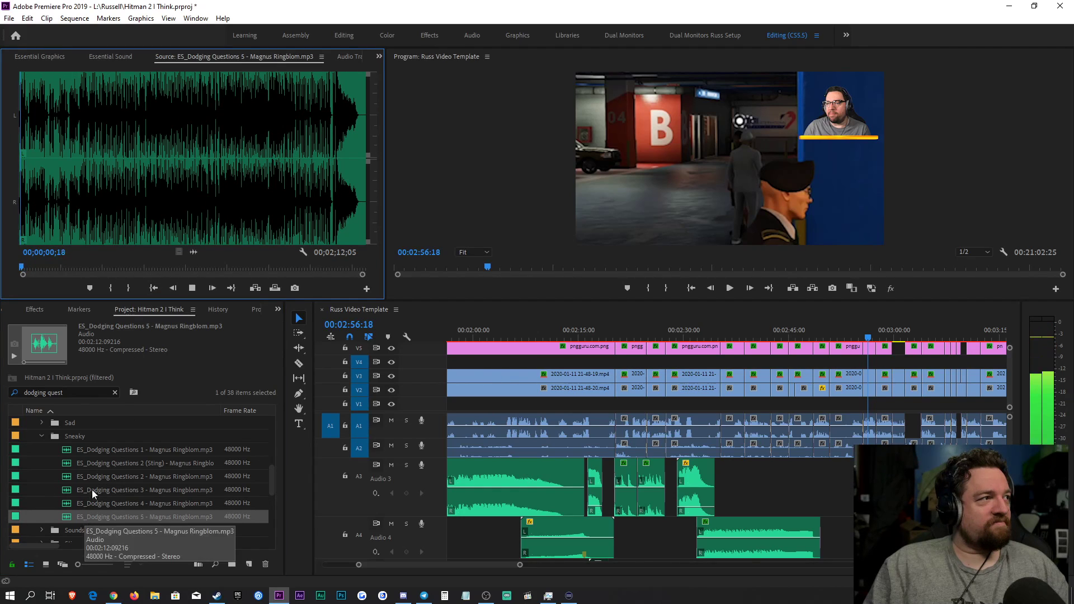
Step: Audition ES_Dodging Questions 1 again, place it on Audio 3 at about 00:03:01 and play from 00:02:47:40
{"action": "double_click", "coordinate": [139, 449]}
{"action": "key", "text": "space"}
{"action": "key", "text": "space"}
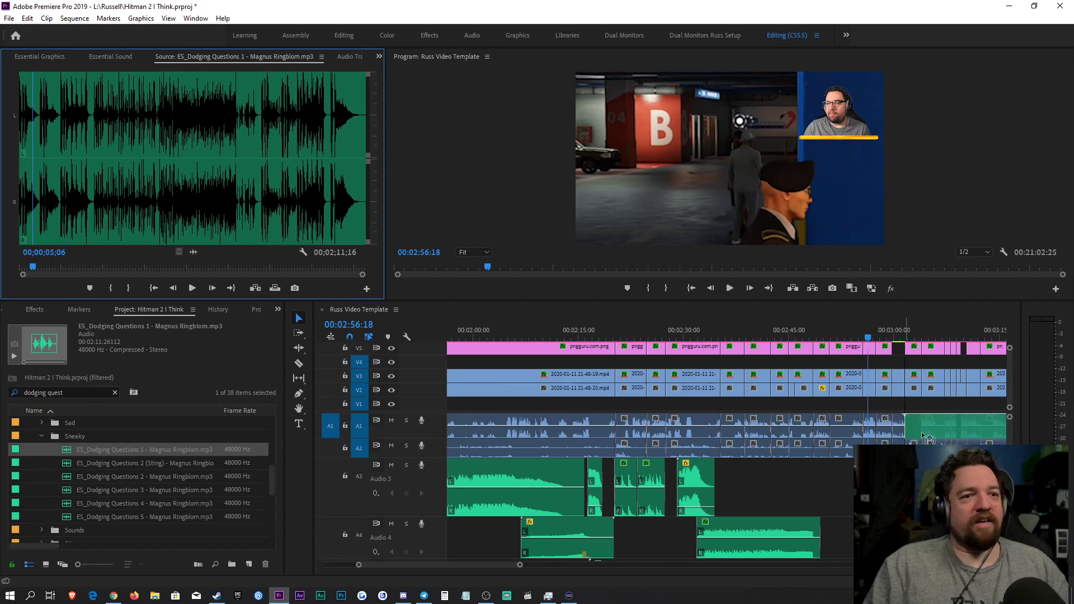
{"action": "left_click", "coordinate": [808, 338]}
{"action": "key", "text": "space"}
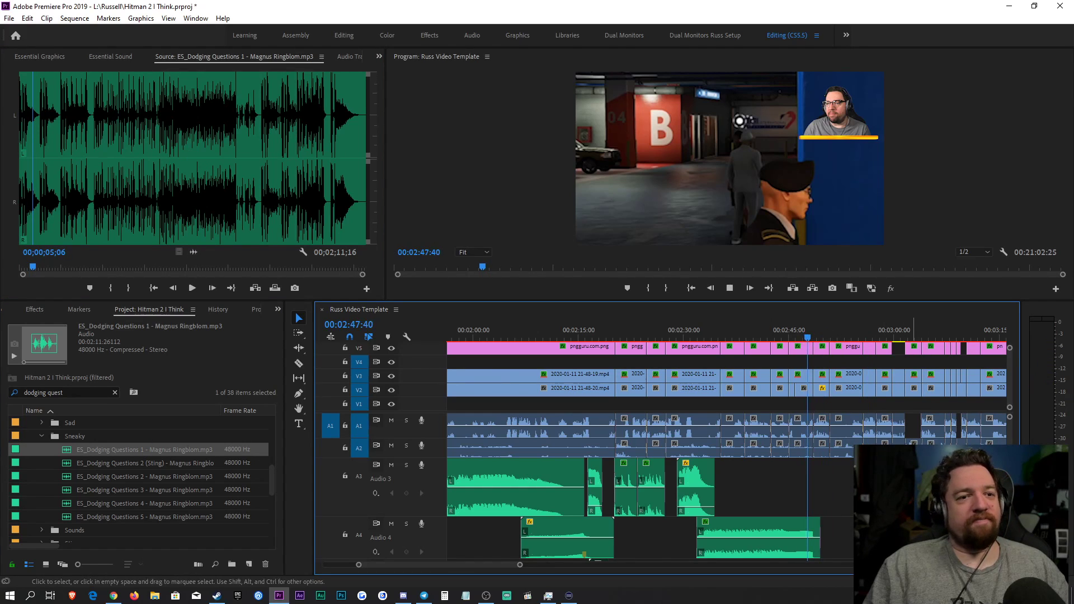
Step: Tag the ES_Dodging Questions 1 clip as Music with the Balanced Background Music -12dB preset
{"action": "left_click", "coordinate": [38, 56]}
{"action": "left_click", "coordinate": [116, 59]}
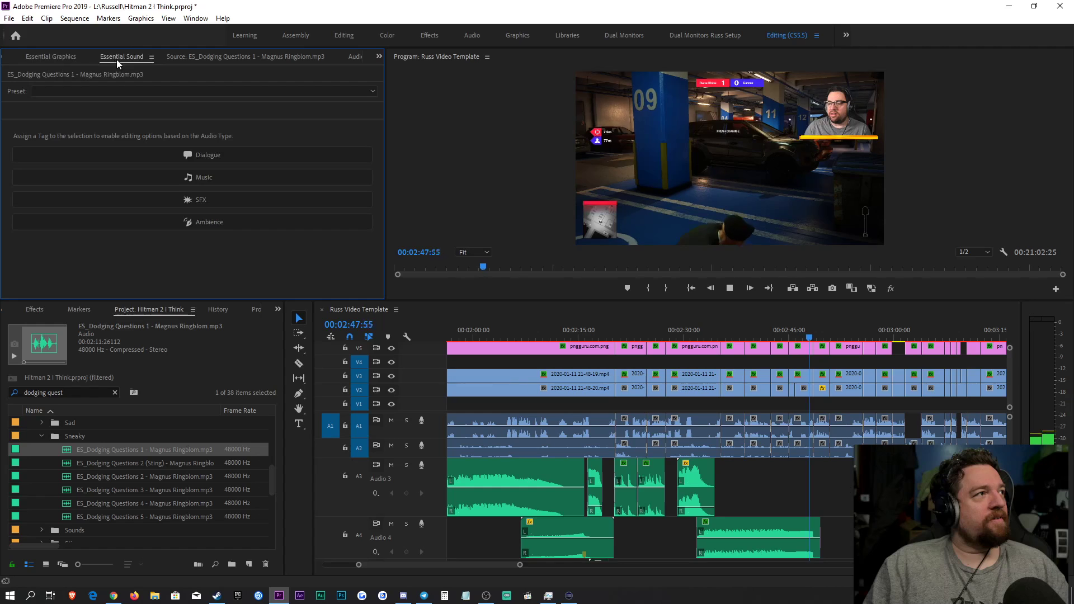
{"action": "left_click", "coordinate": [159, 178]}
{"action": "left_click", "coordinate": [96, 111]}
{"action": "left_click", "coordinate": [97, 146]}
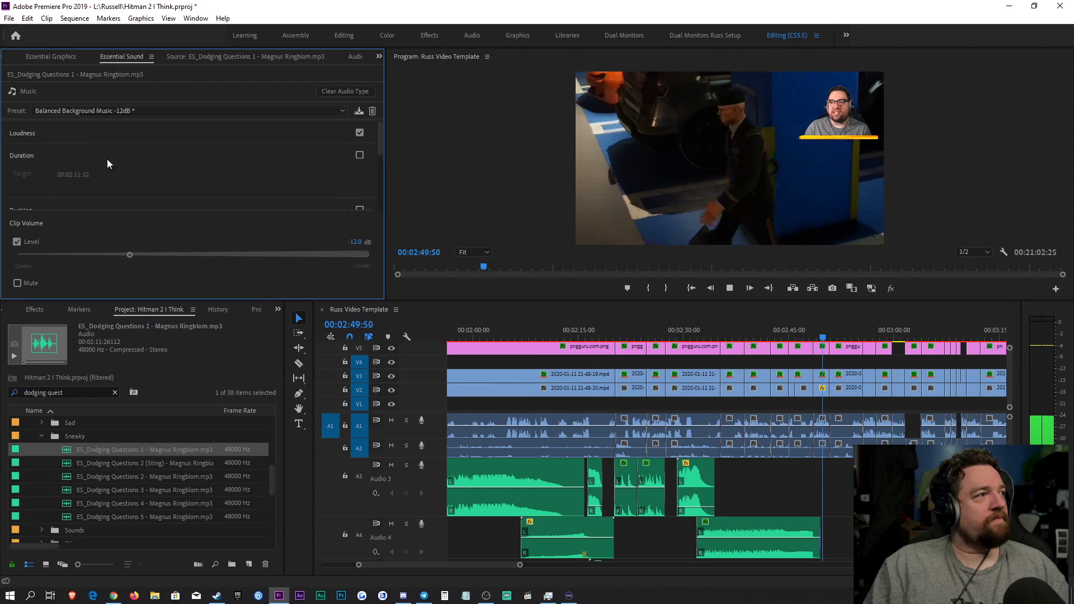
Step: Apply the SSundee - Make Room For Vocals (Music) preset to the Audio 3 music and move its start to about 00:02:53
{"action": "left_click", "coordinate": [28, 309]}
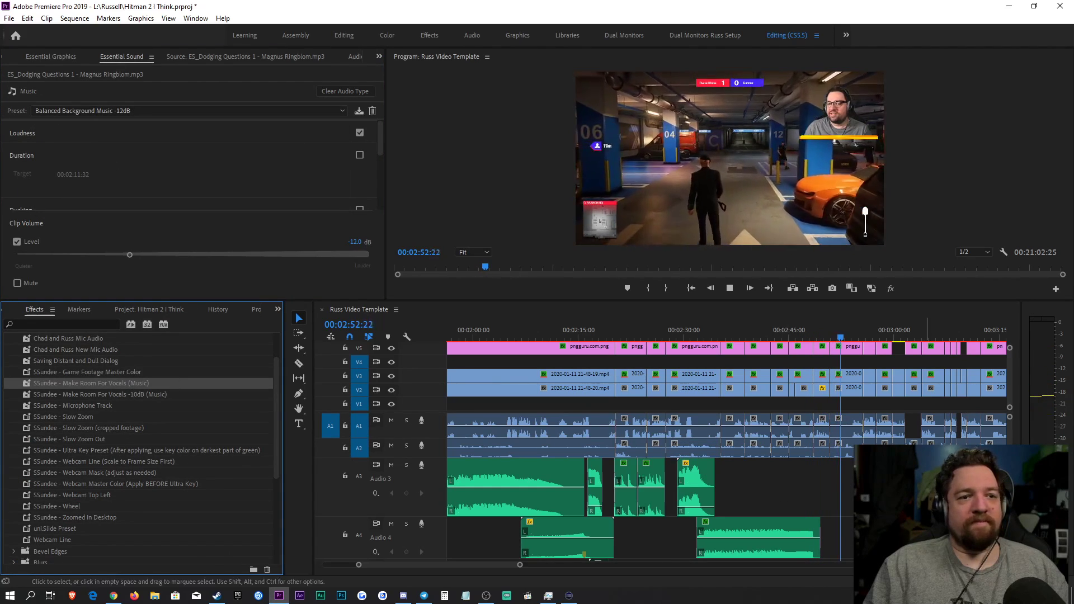
{"action": "left_click_drag", "start_coordinate": [905, 488], "coordinate": [889, 488]}
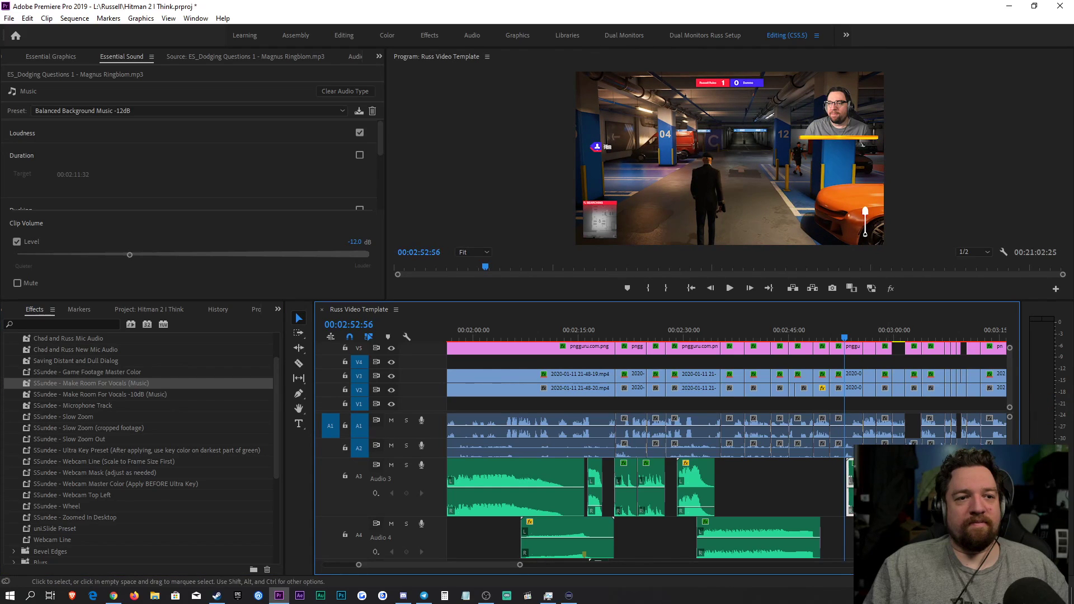
{"action": "left_click_drag", "start_coordinate": [520, 565], "coordinate": [496, 564]}
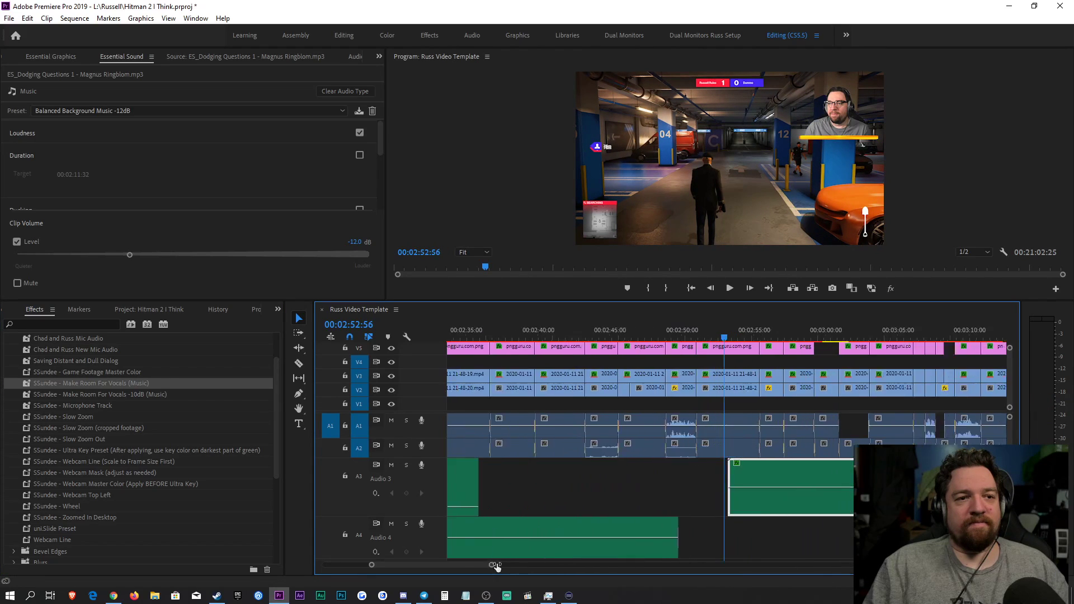
Step: Play the sneaky music against the gameplay from 00:02:52:56 to about 00:03:13
{"action": "key", "text": "space"}
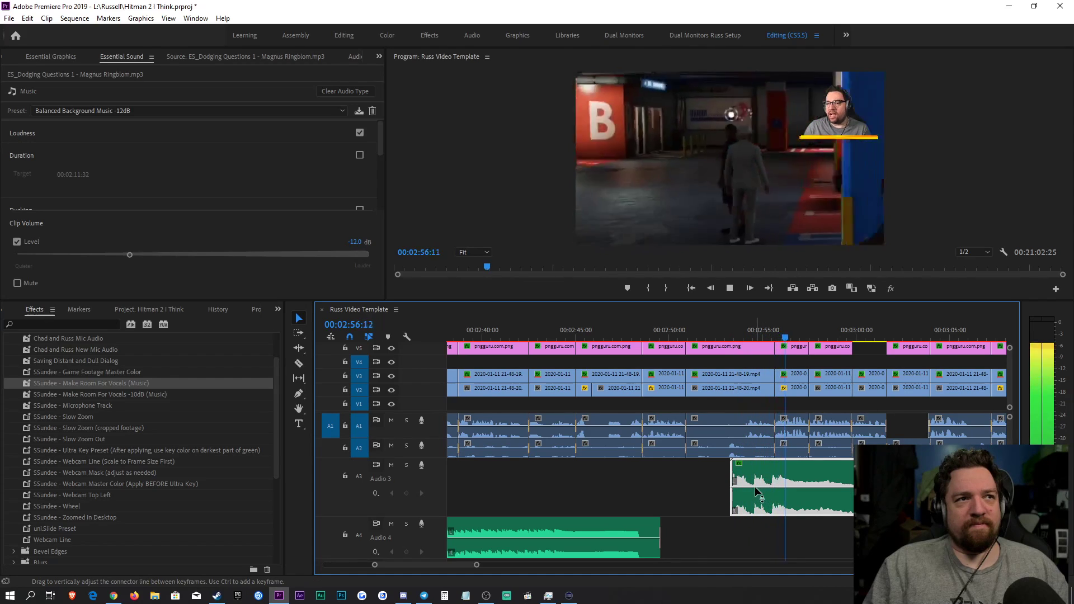
{"action": "left_click_drag", "start_coordinate": [478, 567], "coordinate": [469, 565]}
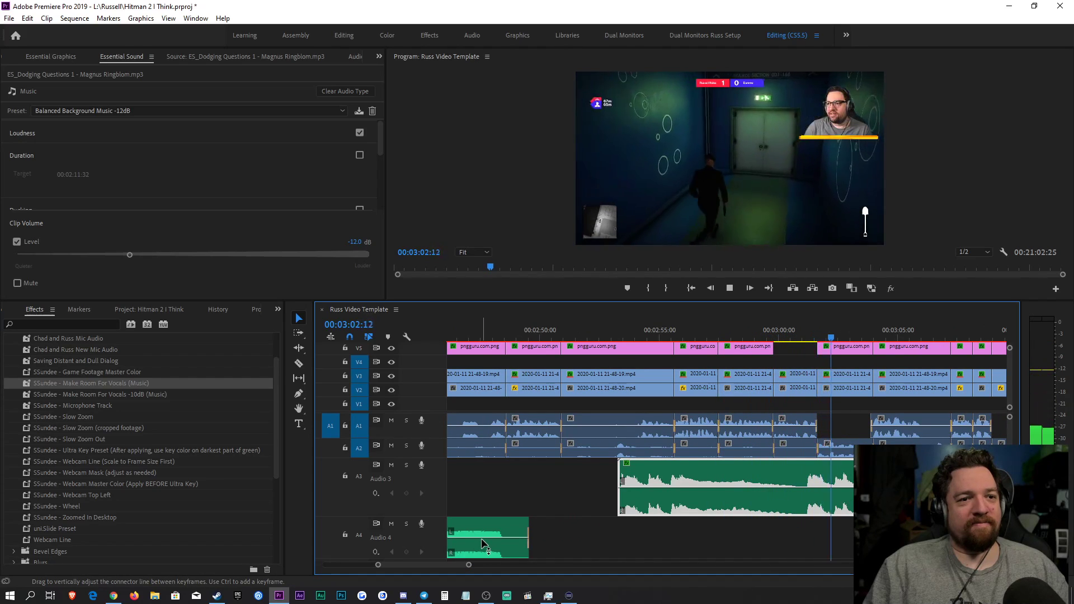
{"action": "mouse_move", "coordinate": [481, 538]}
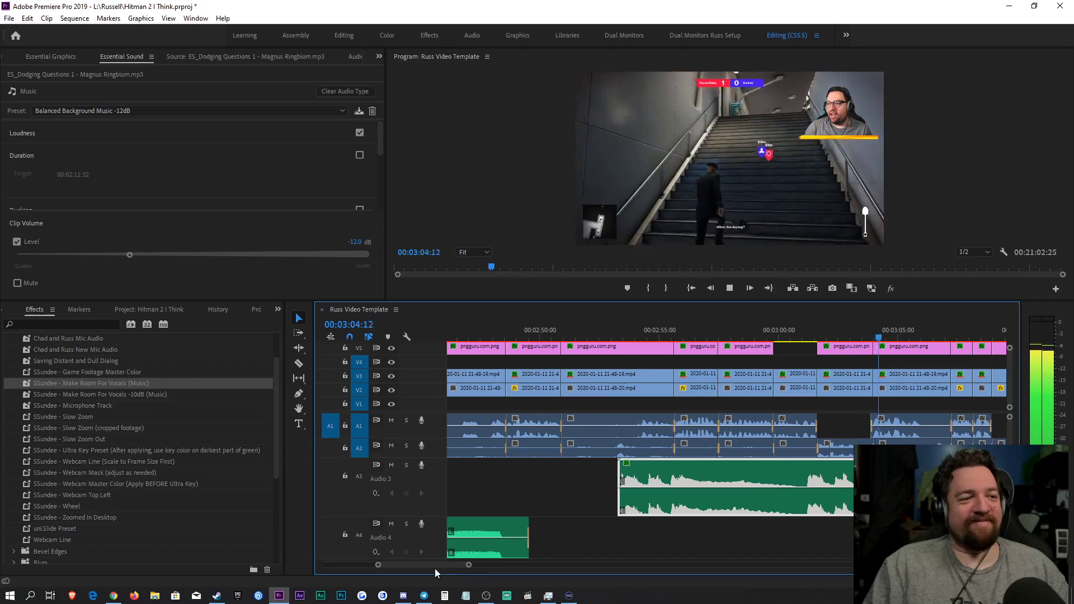
{"action": "left_click_drag", "start_coordinate": [467, 567], "coordinate": [556, 560]}
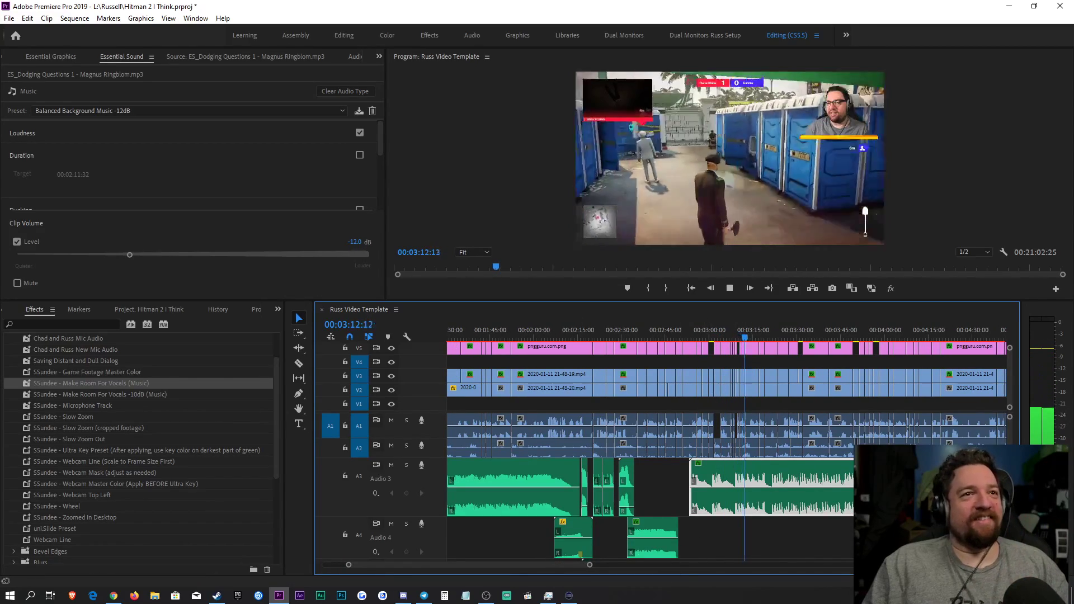
{"action": "key", "text": "space"}
Step: Apply the BCC Bulge effect to the short face close-up clip on V3 at about 00:03:10
{"action": "key", "text": "equal"}
{"action": "key", "text": "equal"}
{"action": "key", "text": "equal"}
{"action": "key", "text": "equal"}
{"action": "key", "text": "equal"}
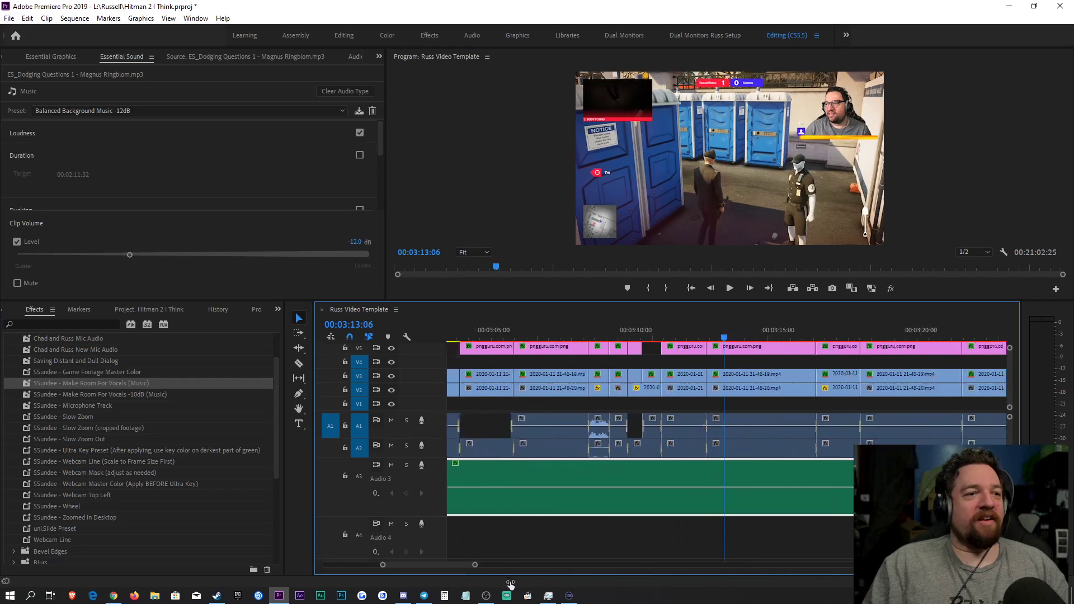
{"action": "left_click_drag", "start_coordinate": [431, 568], "coordinate": [461, 566]}
{"action": "left_click", "coordinate": [610, 329]}
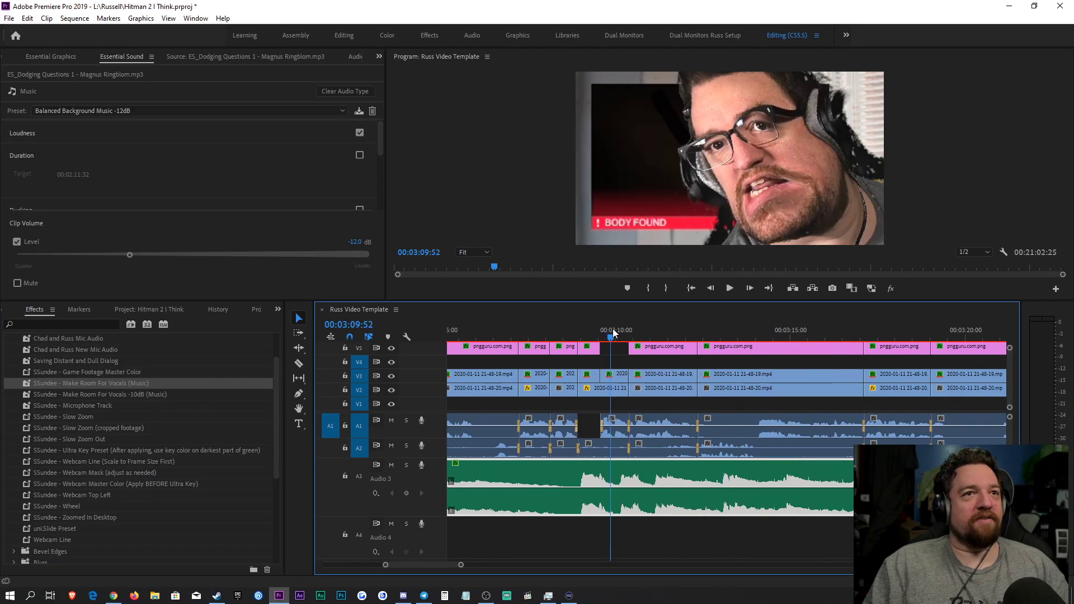
{"action": "left_click", "coordinate": [618, 375]}
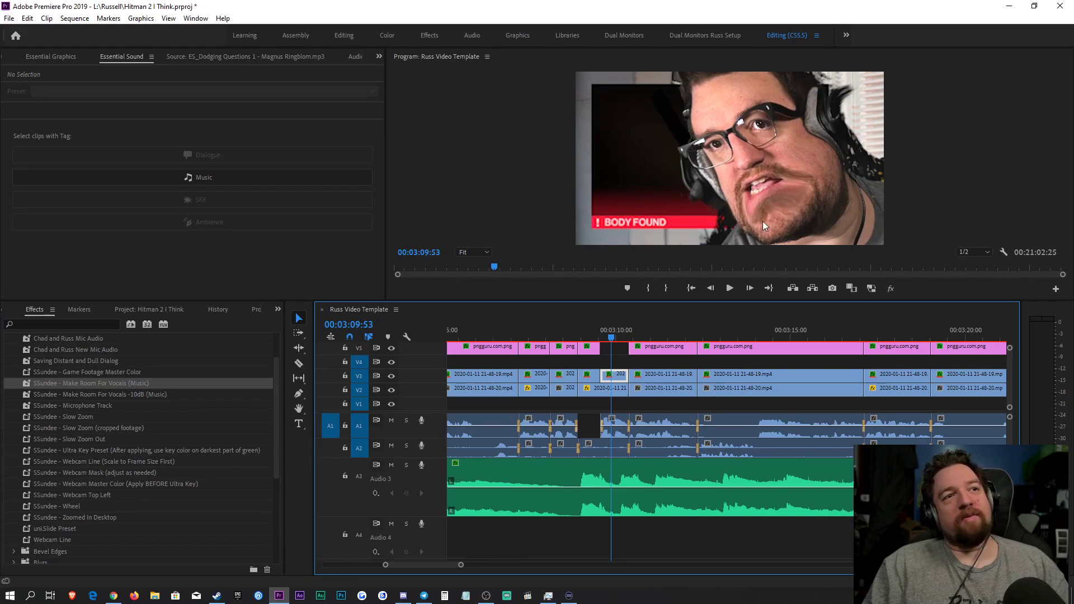
{"action": "left_click", "coordinate": [97, 323]}
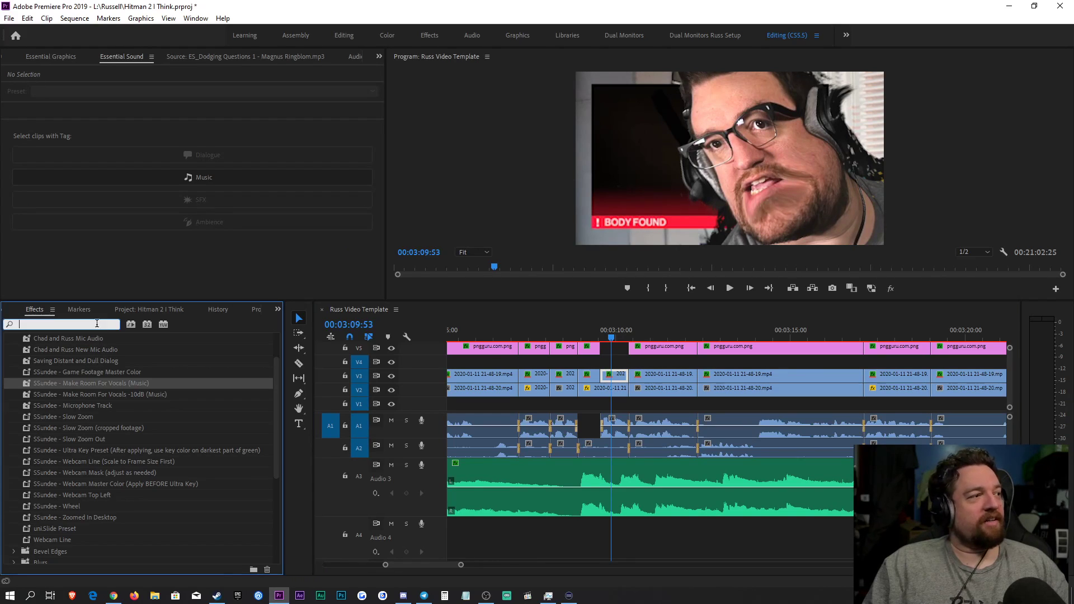
{"action": "type", "text": "bulgew"}
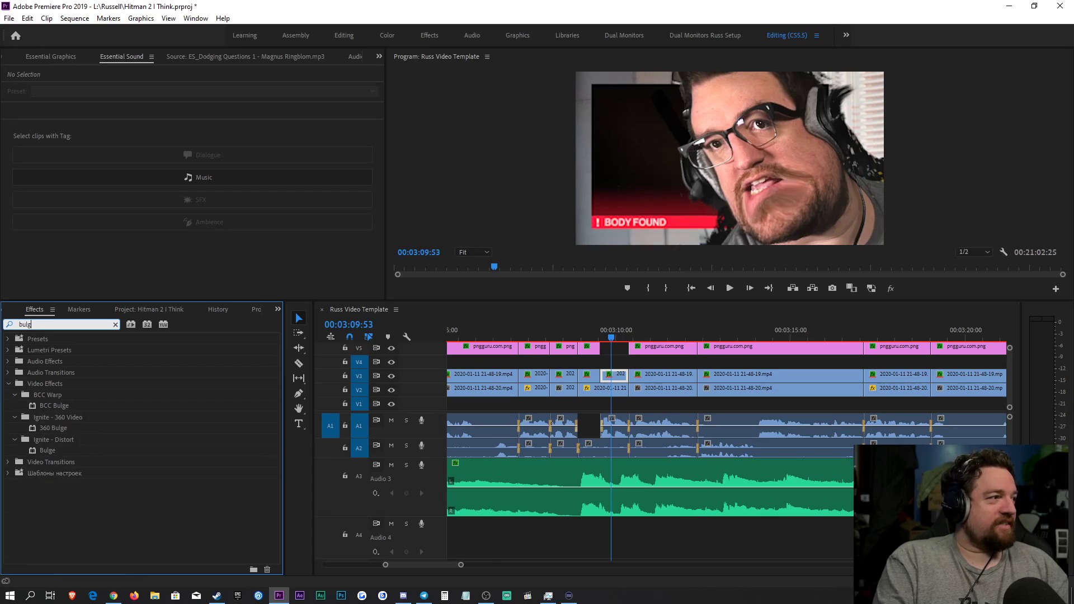
{"action": "key", "text": "BackSpace"}
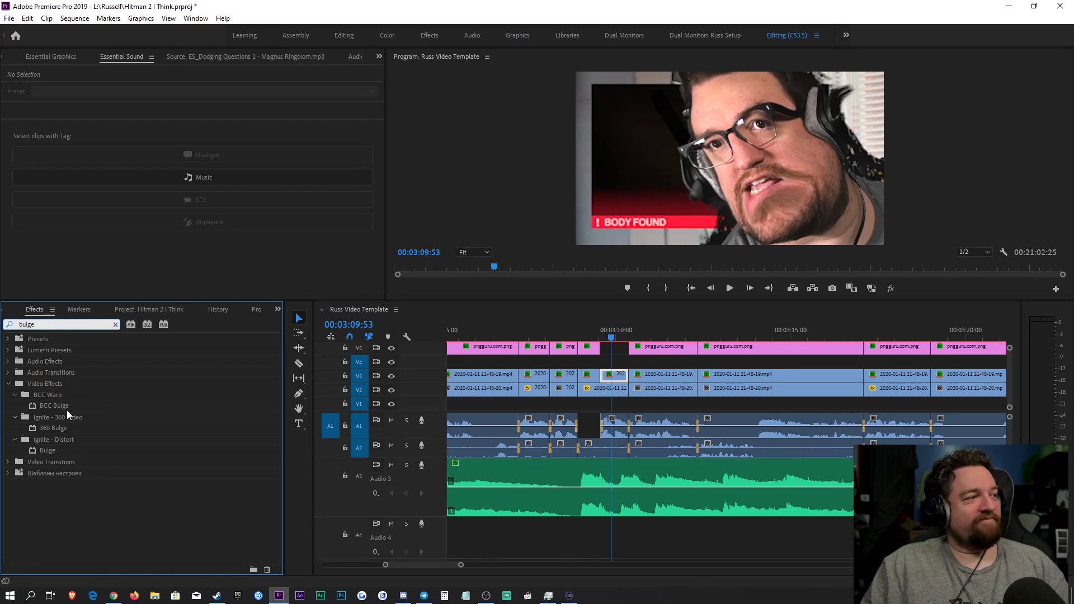
{"action": "left_click_drag", "start_coordinate": [62, 406], "coordinate": [358, 376]}
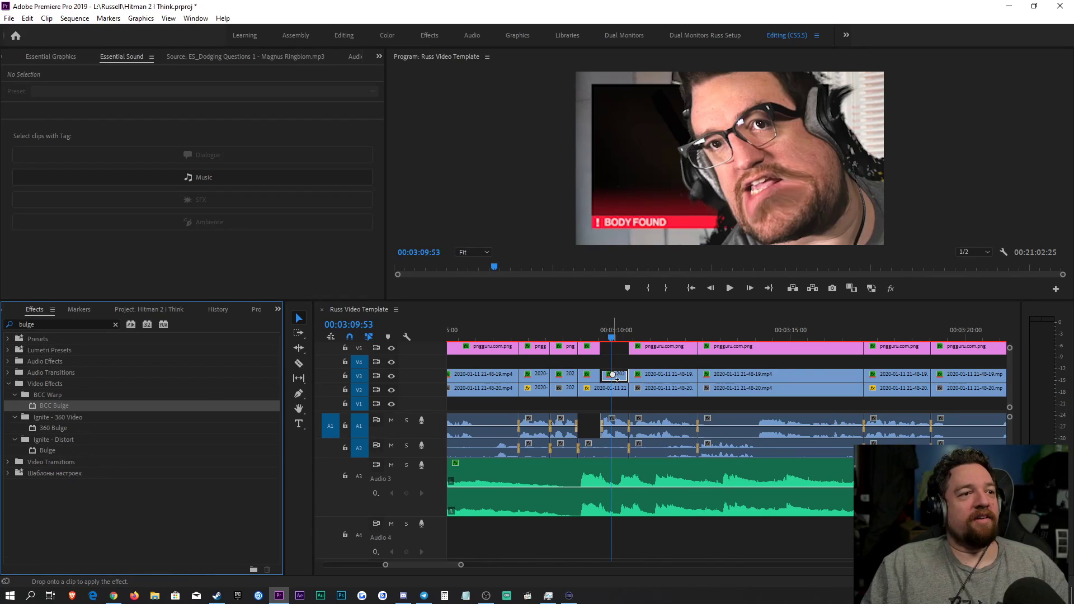
{"action": "left_click_drag", "start_coordinate": [612, 375], "coordinate": [614, 375]}
Step: Close the Metadata panel and move the BCC Bulge centre point onto the face, at about 939, 408
{"action": "left_click", "coordinate": [8, 58]}
{"action": "left_click", "coordinate": [92, 56]}
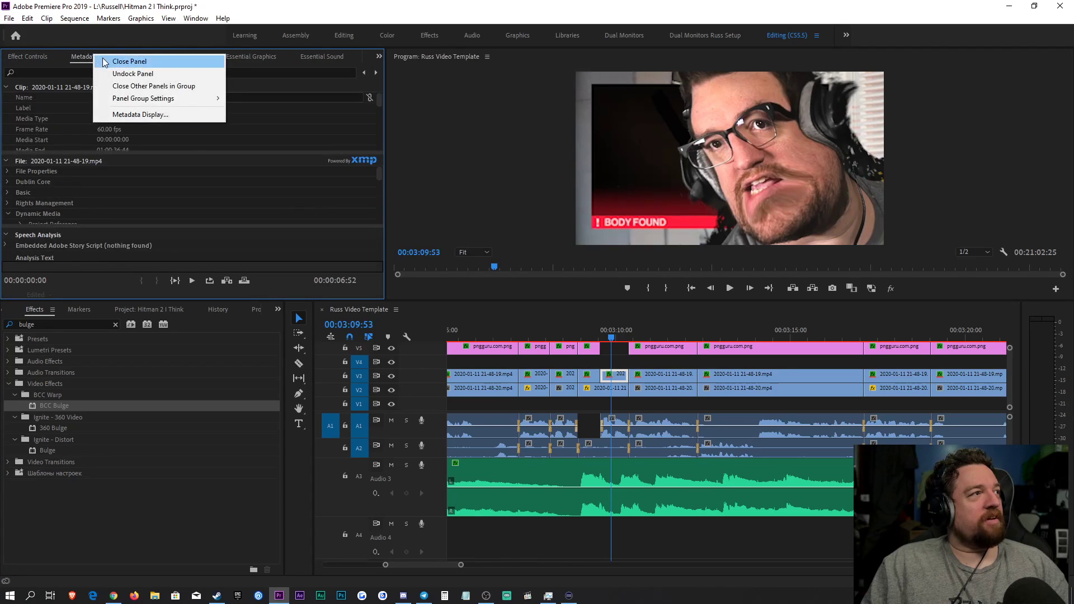
{"action": "left_click", "coordinate": [21, 59]}
{"action": "scroll", "coordinate": [127, 231], "scroll_direction": "down", "scroll_amount": 10}
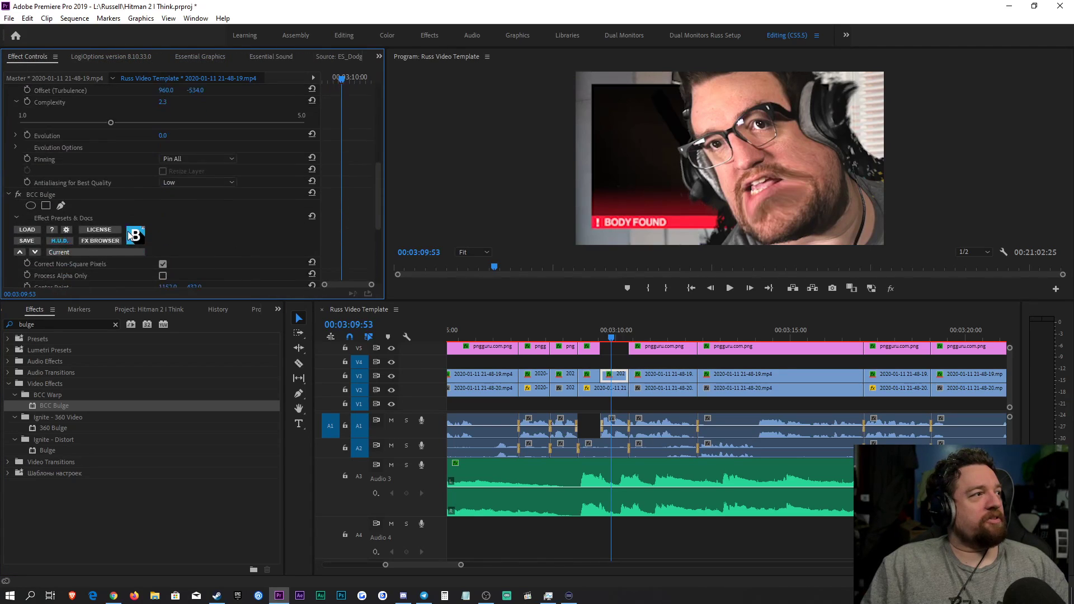
{"action": "left_click", "coordinate": [52, 127]}
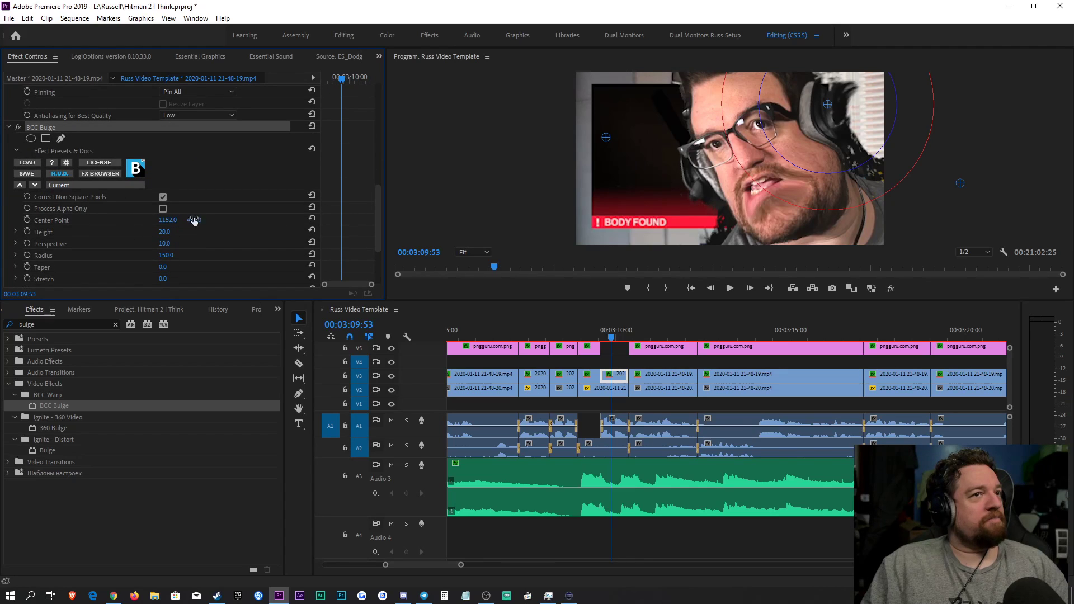
{"action": "left_click_drag", "start_coordinate": [826, 107], "coordinate": [762, 127]}
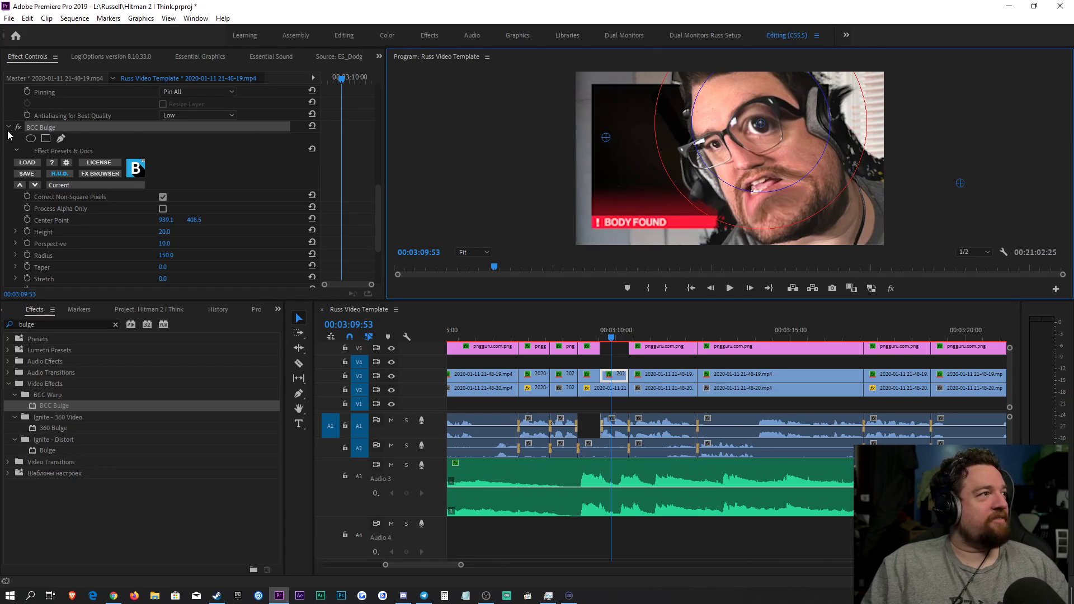
Step: Keyframe the BCC Bulge centre point over the eye at 927.5, 437.3 at the close-up's start, 00:03:09:34
{"action": "left_click", "coordinate": [606, 336]}
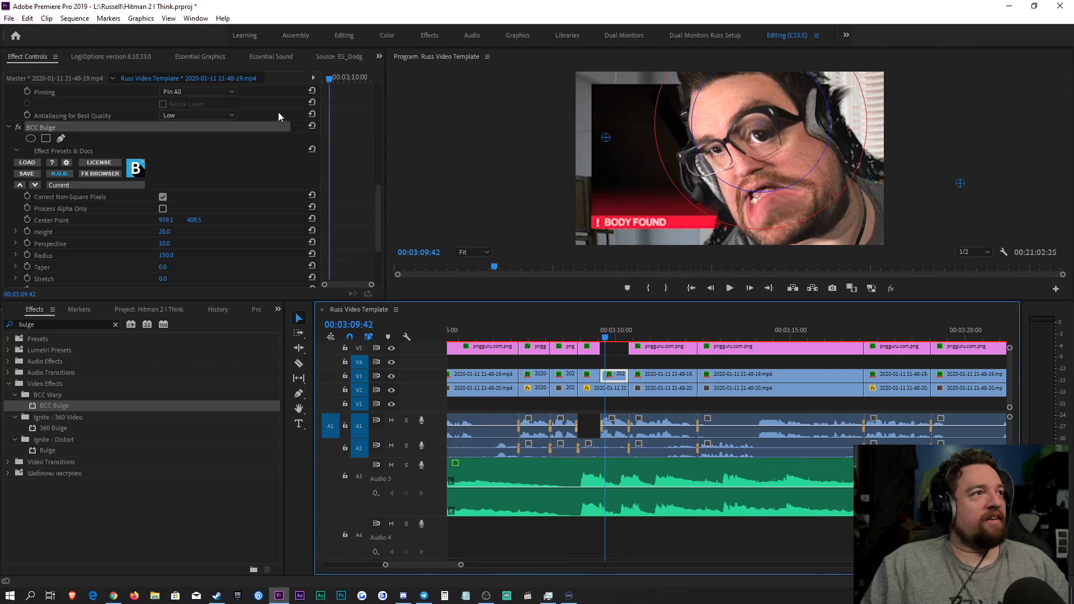
{"action": "left_click_drag", "start_coordinate": [329, 79], "coordinate": [323, 79]}
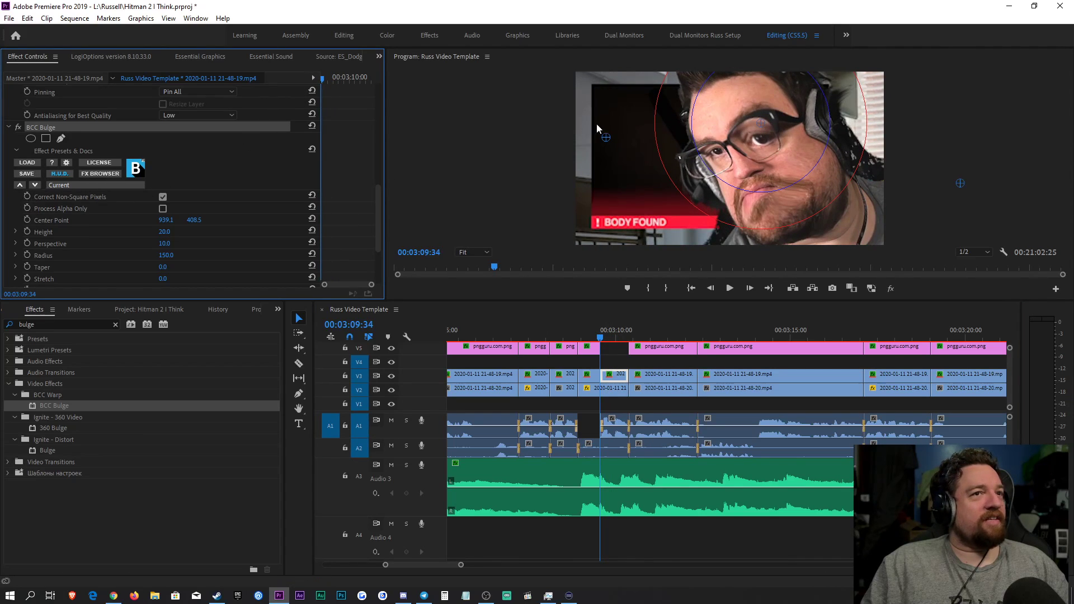
{"action": "left_click_drag", "start_coordinate": [764, 125], "coordinate": [761, 133]}
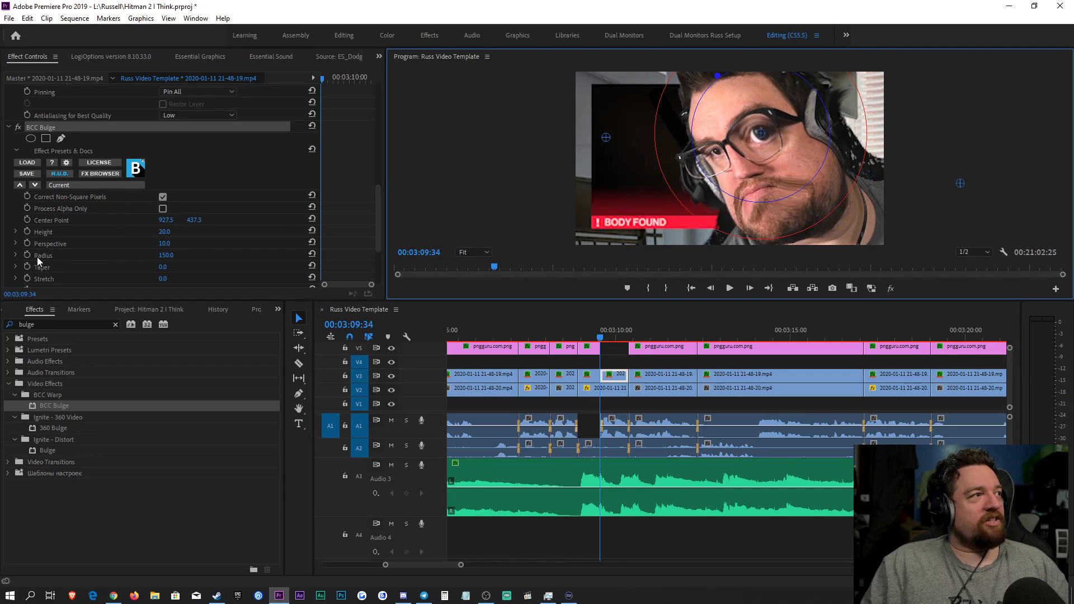
{"action": "left_click", "coordinate": [27, 220]}
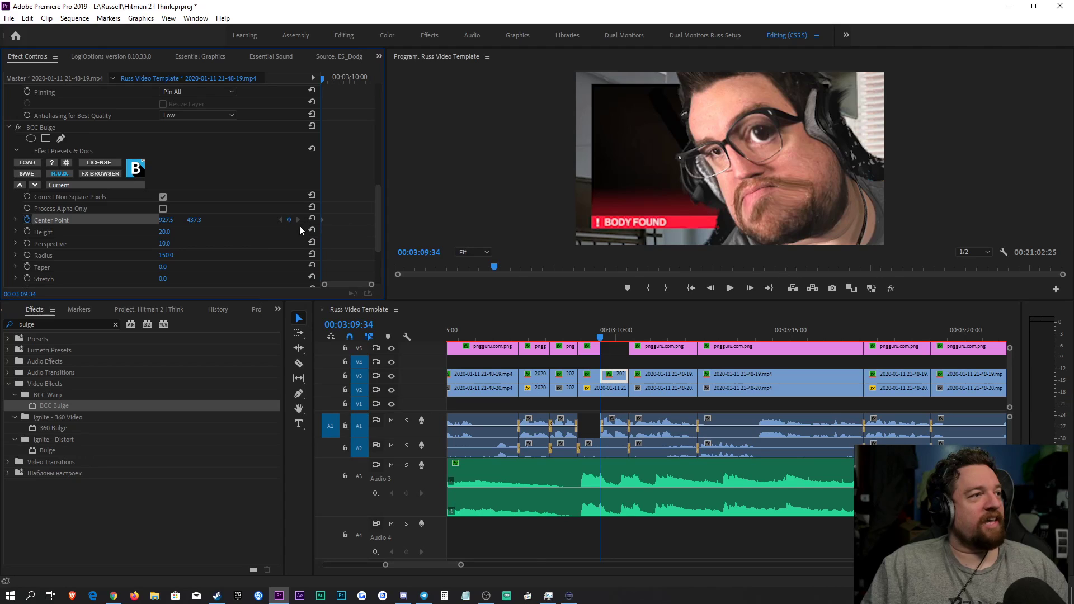
Step: Keyframe the bulge centre along the eye at about 929, 429 at 00:03:09:42, 939, 403 at 00:03:09:56 and 948, 399 at 00:03:10:10
{"action": "left_click_drag", "start_coordinate": [322, 78], "coordinate": [331, 82]}
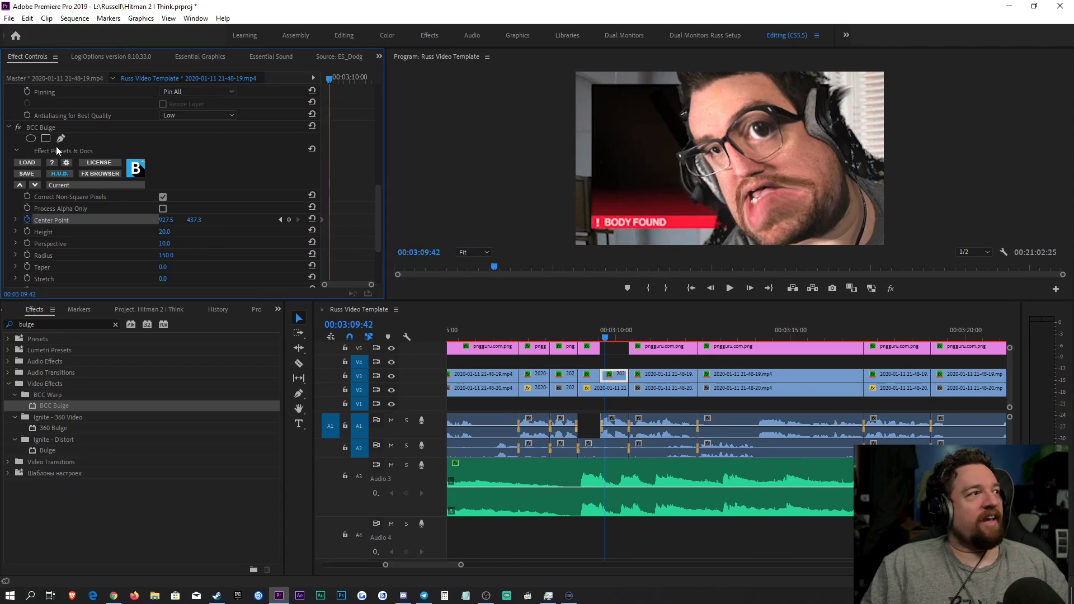
{"action": "left_click", "coordinate": [54, 128]}
{"action": "left_click_drag", "start_coordinate": [763, 137], "coordinate": [762, 135]}
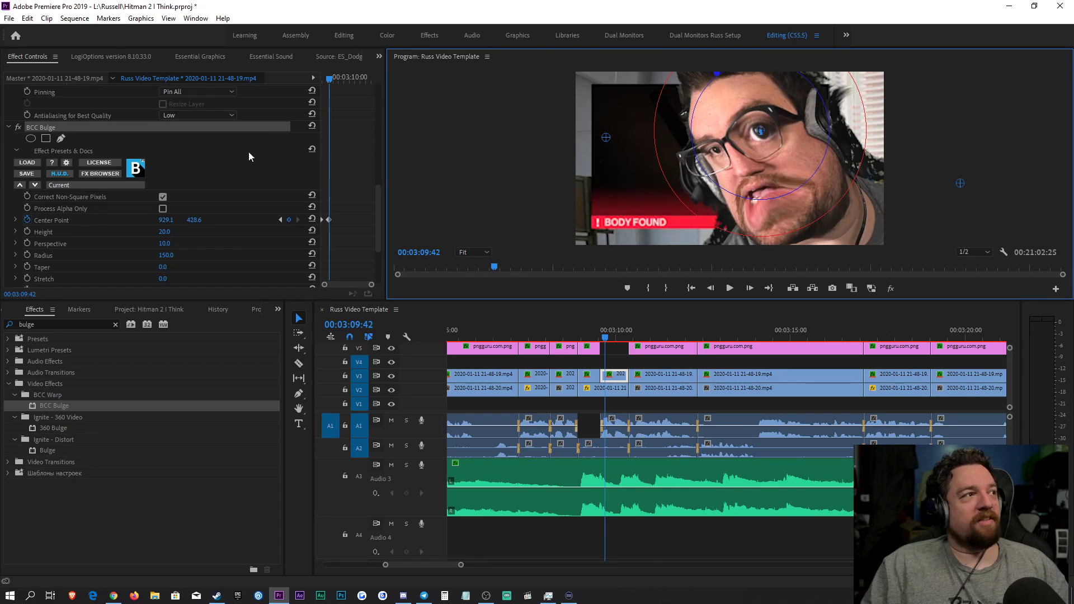
{"action": "left_click_drag", "start_coordinate": [330, 85], "coordinate": [345, 83]}
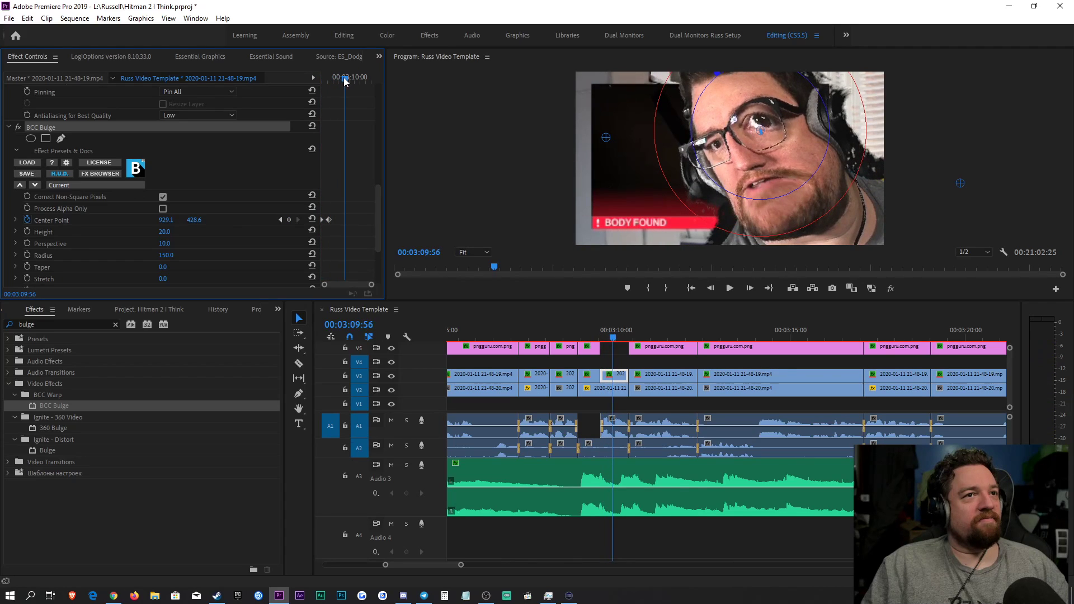
{"action": "left_click_drag", "start_coordinate": [760, 127], "coordinate": [761, 122]}
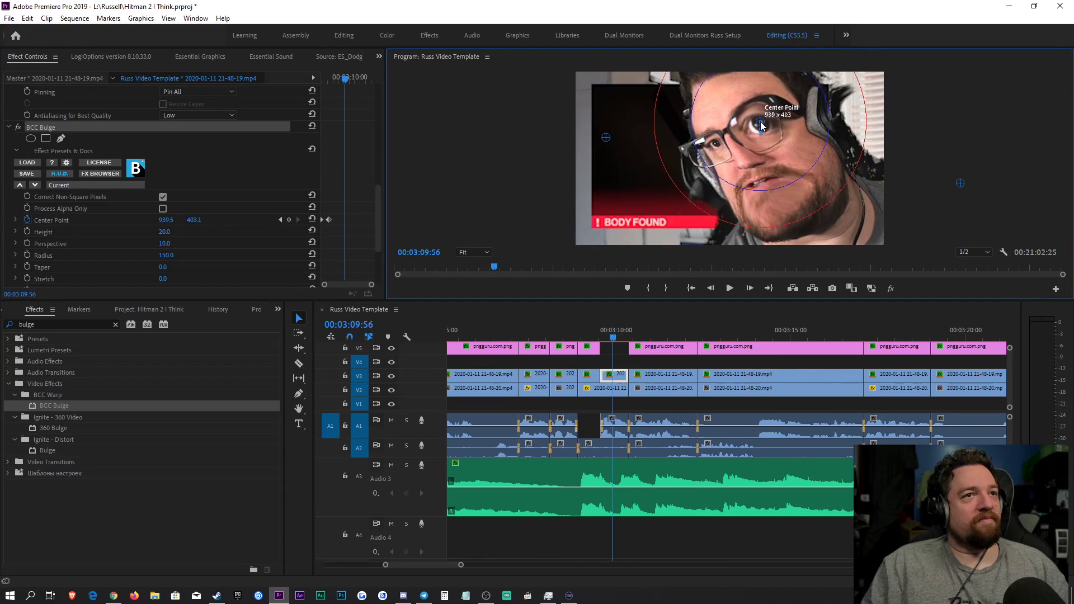
{"action": "left_click_drag", "start_coordinate": [344, 80], "coordinate": [359, 81]}
{"action": "left_click_drag", "start_coordinate": [765, 118], "coordinate": [766, 118]}
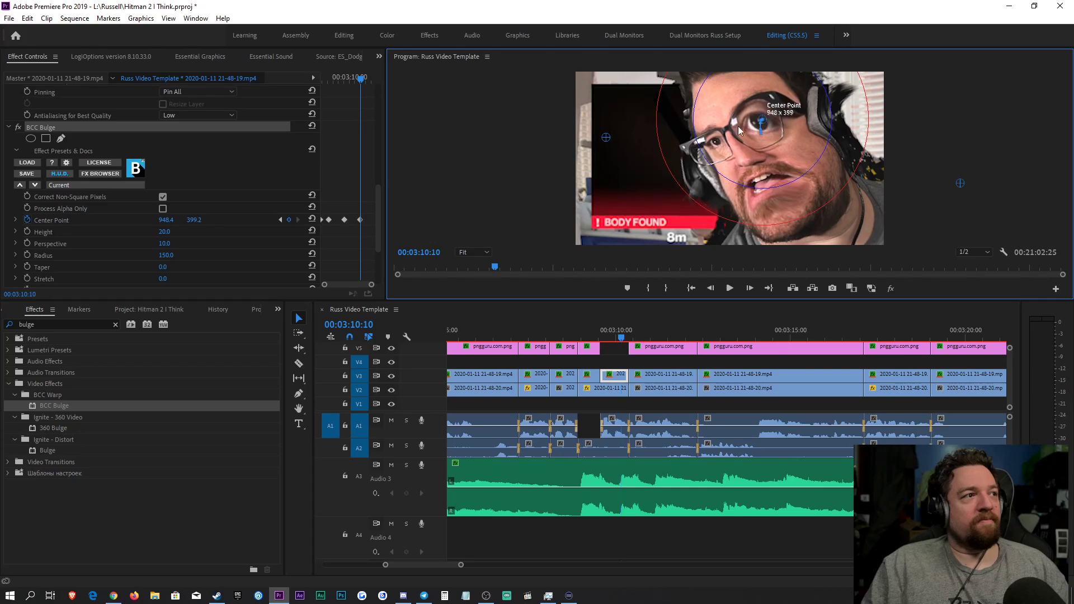
{"action": "left_click", "coordinate": [188, 133]}
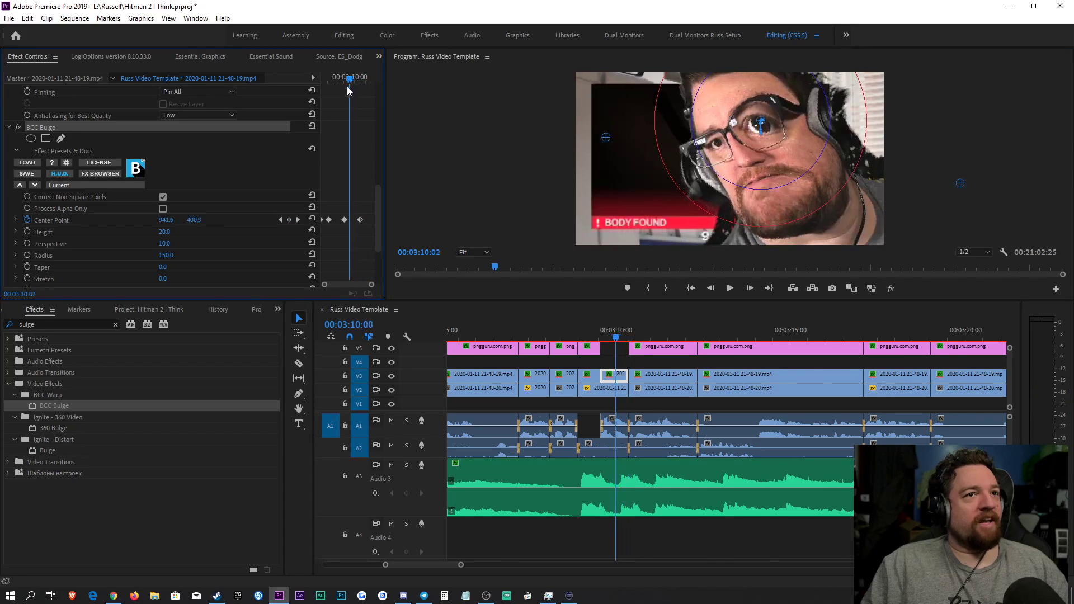
Step: Collapse the first BCC Bulge and apply a second BCC Bulge effect to the same close-up clip
{"action": "left_click", "coordinate": [8, 128]}
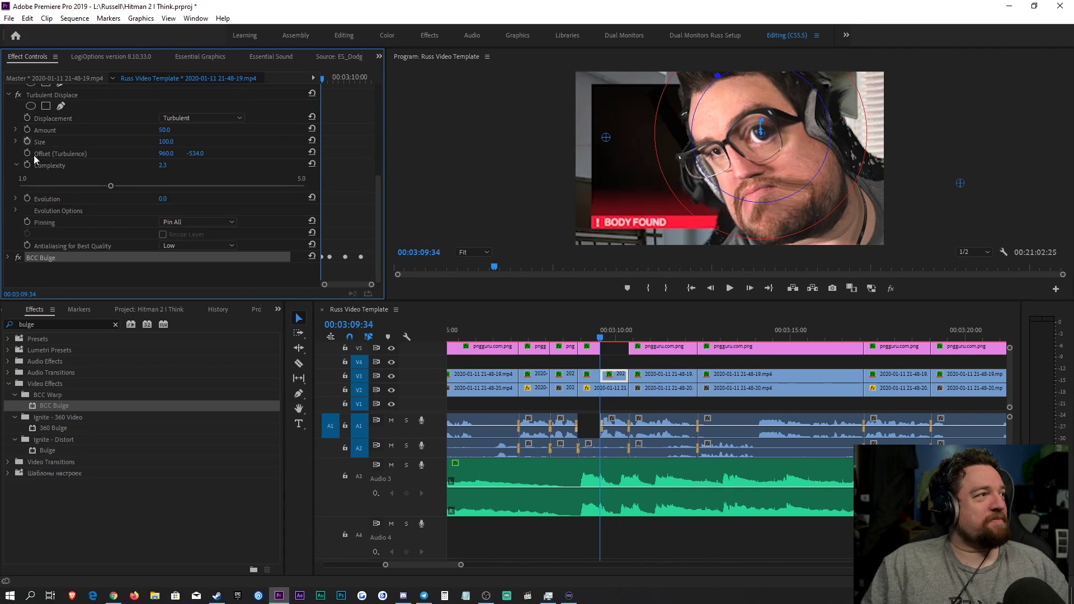
{"action": "left_click", "coordinate": [12, 273]}
{"action": "left_click_drag", "start_coordinate": [52, 402], "coordinate": [61, 281]}
{"action": "scroll", "coordinate": [117, 229], "scroll_direction": "down", "scroll_amount": 2}
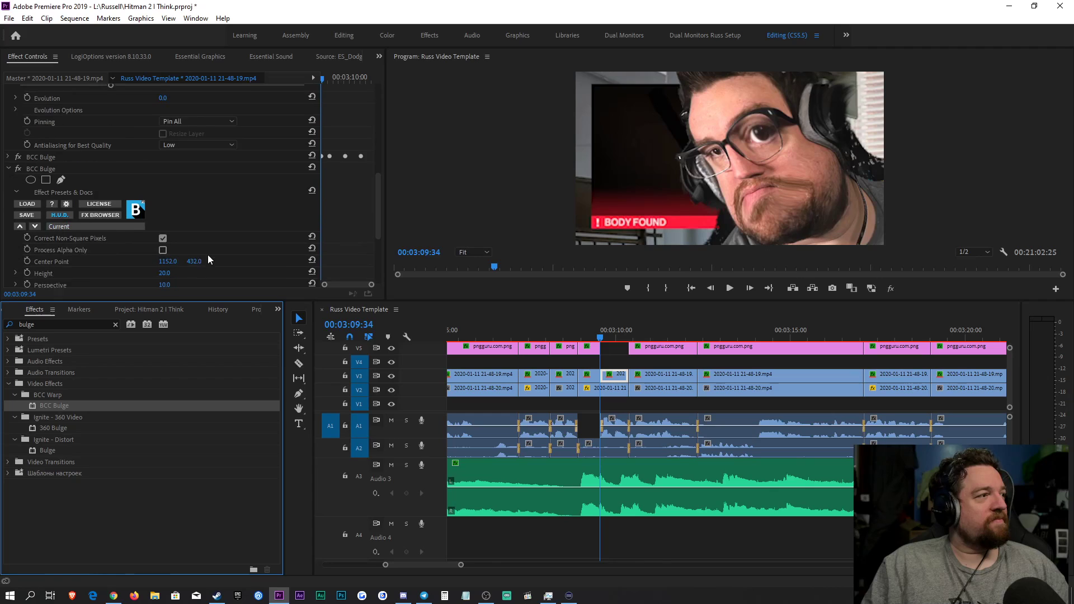
Step: Enable centre point animation on the second BCC Bulge at 00:03:09:34 and move its centre onto the other eye, about 785, 439
{"action": "left_click", "coordinate": [58, 205]}
{"action": "left_click", "coordinate": [28, 250]}
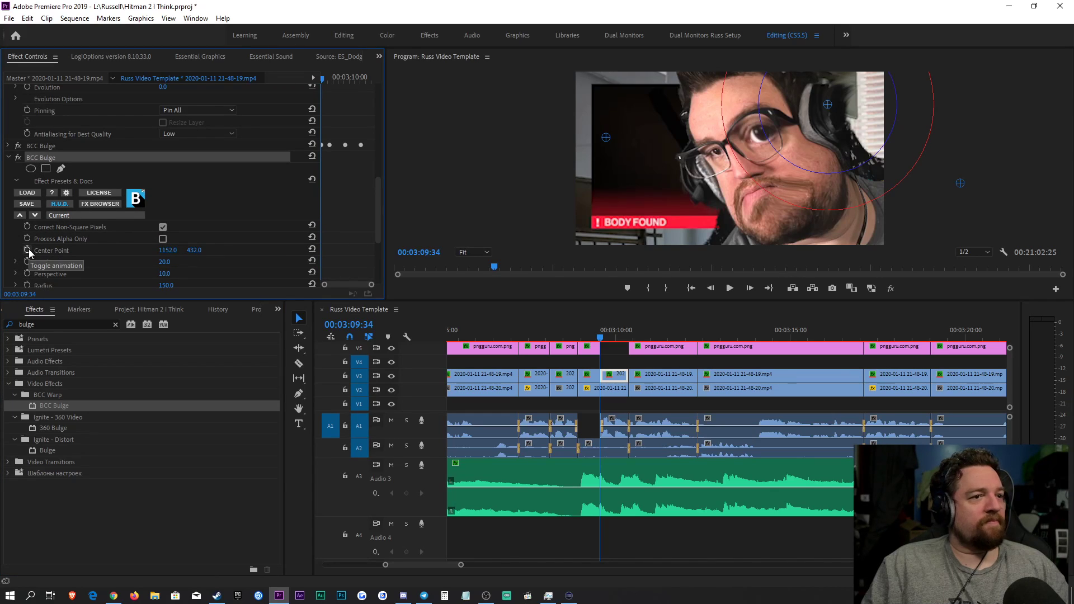
{"action": "left_click", "coordinate": [50, 158]}
{"action": "left_click_drag", "start_coordinate": [829, 104], "coordinate": [718, 151]}
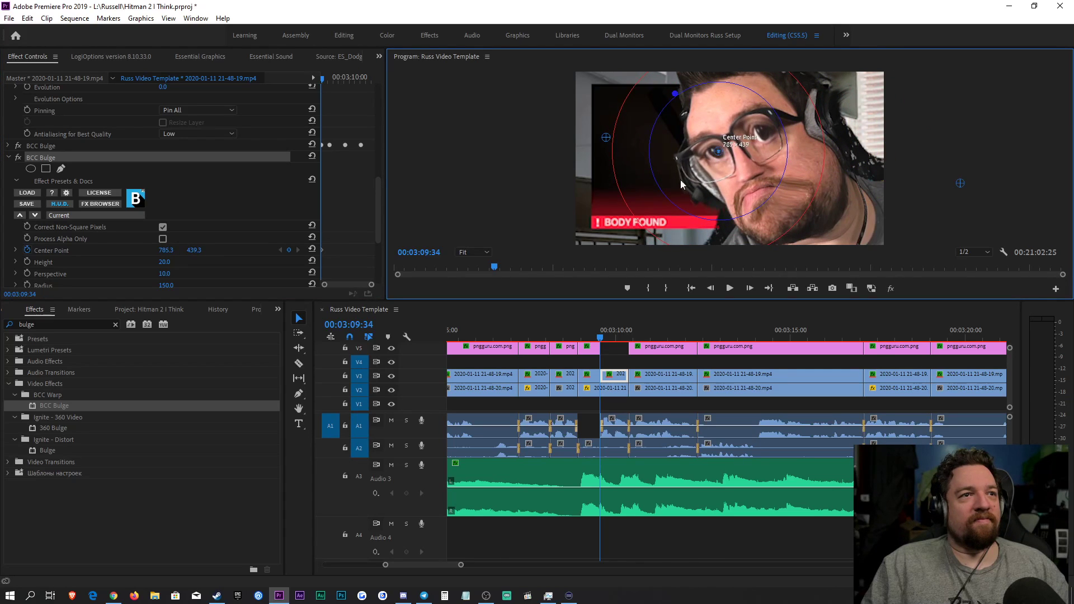
Step: Keyframe the second bulge's centre on the eye at about 782, 423 at 00:03:09:52 and 791, 412 at 00:03:10:07
{"action": "key", "text": "space"}
{"action": "key", "text": "space"}
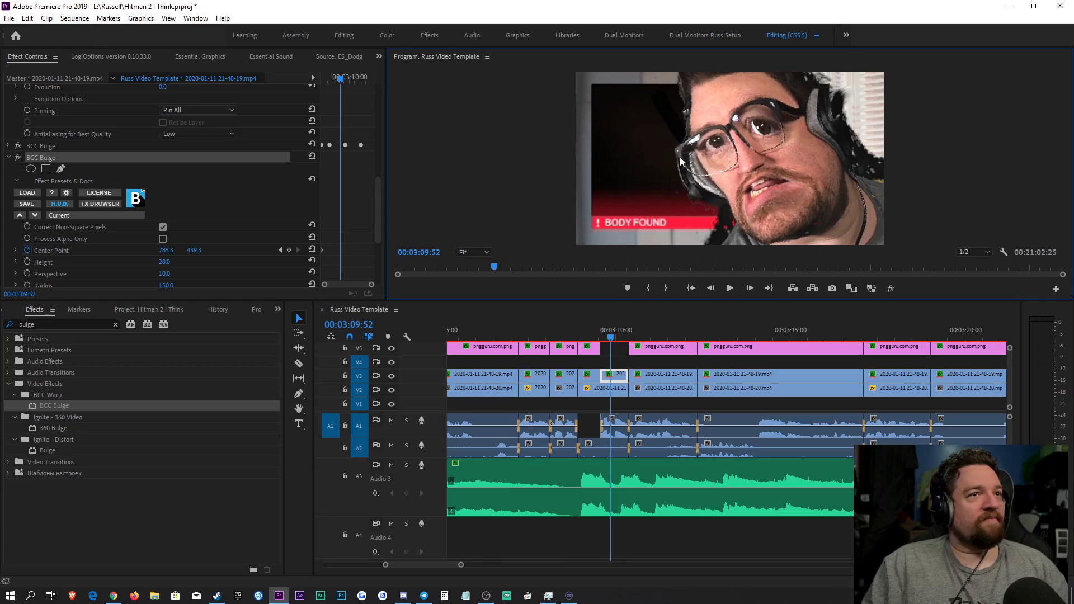
{"action": "key", "text": "shift+Right"}
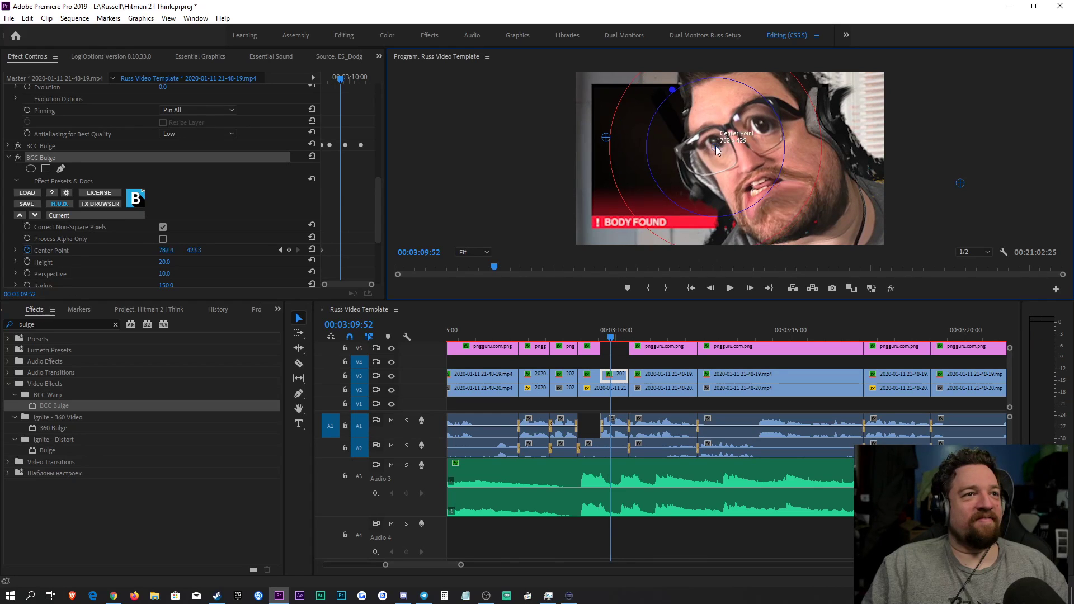
{"action": "key", "text": "shift+Right"}
{"action": "key", "text": "shift+Right"}
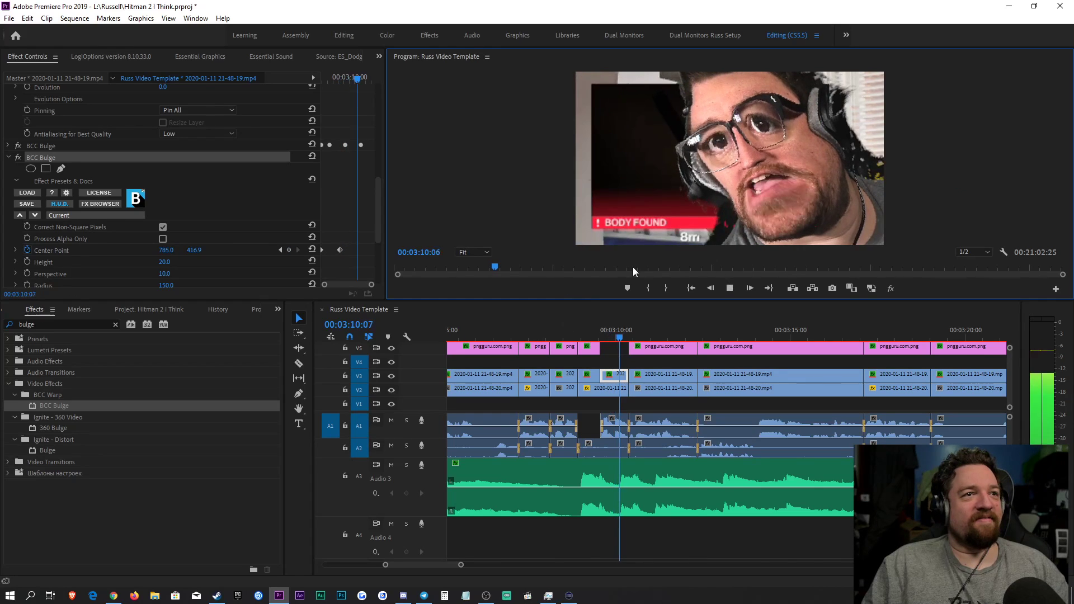
{"action": "left_click_drag", "start_coordinate": [720, 147], "coordinate": [719, 145]}
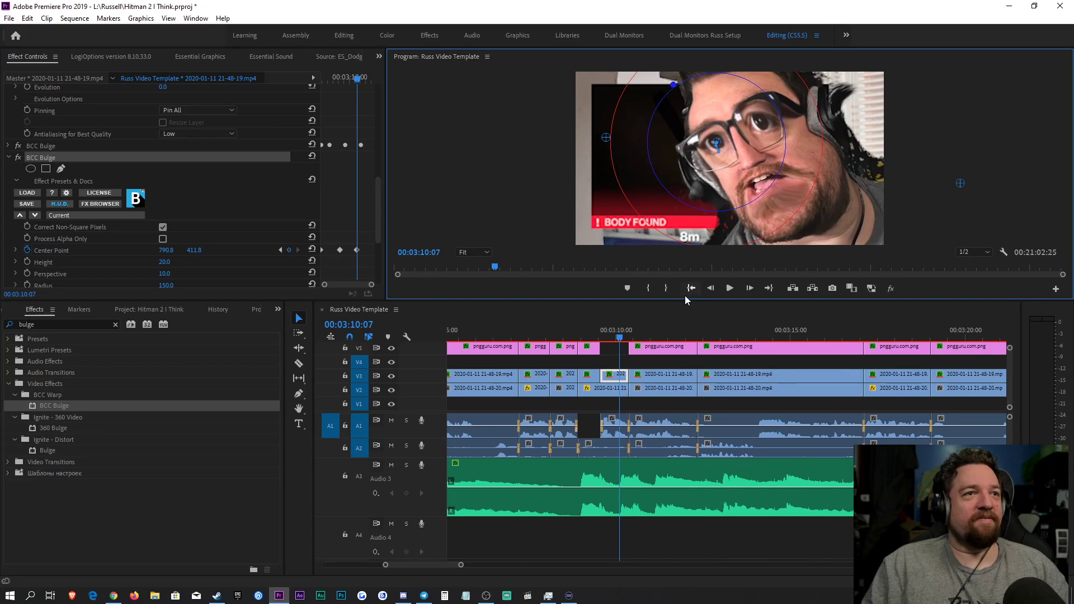
Step: Play the close-up with both eye bulges, starting from about 00:03:08:44
{"action": "key", "text": "j"}
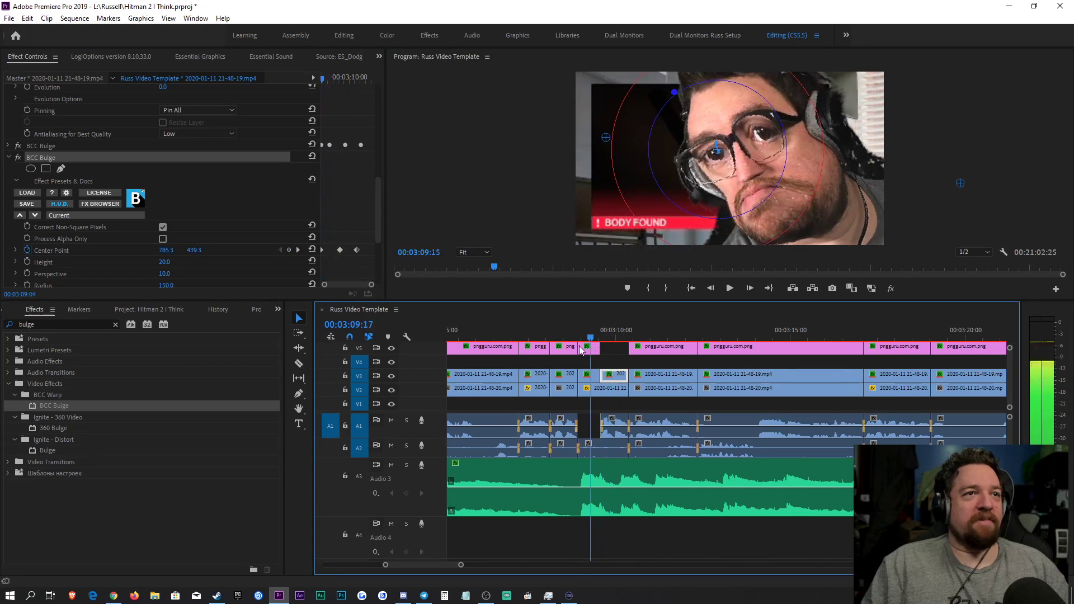
{"action": "key", "text": "k"}
{"action": "left_click", "coordinate": [628, 358]}
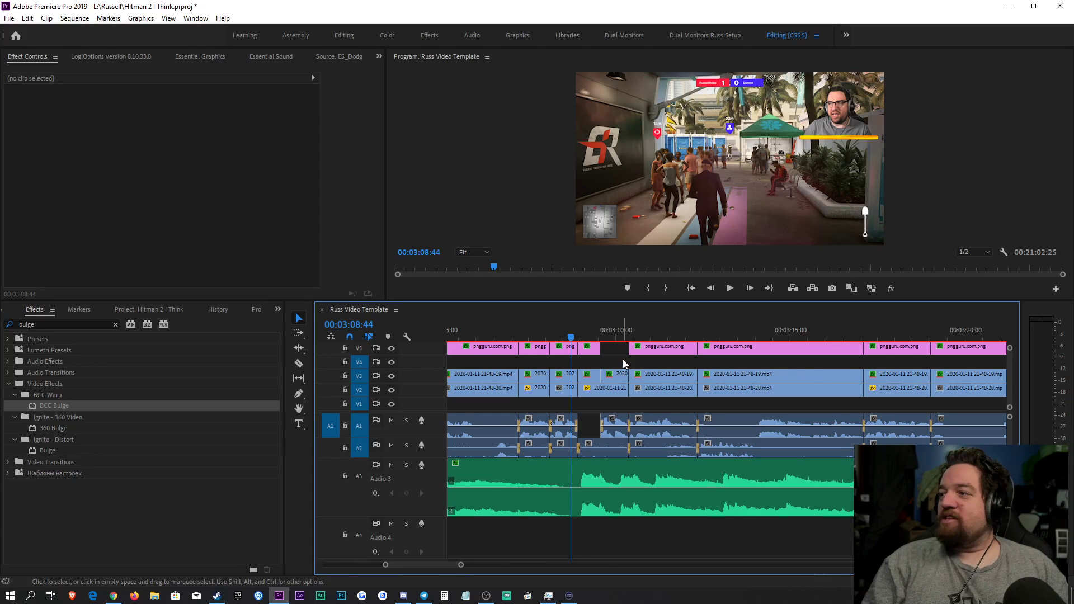
{"action": "key", "text": "space"}
Step: Examine the close-up clip's second BCC Bulge parameters, its Mocha motion tracker options and the clip's Motion settings
{"action": "left_click", "coordinate": [609, 380]}
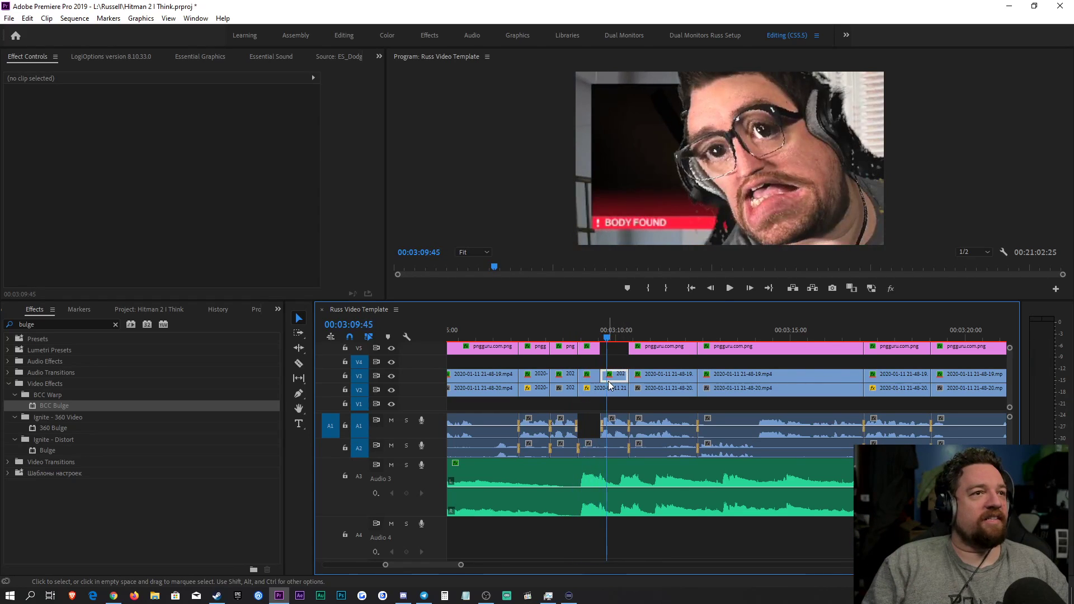
{"action": "scroll", "coordinate": [134, 246], "scroll_direction": "down", "scroll_amount": 10}
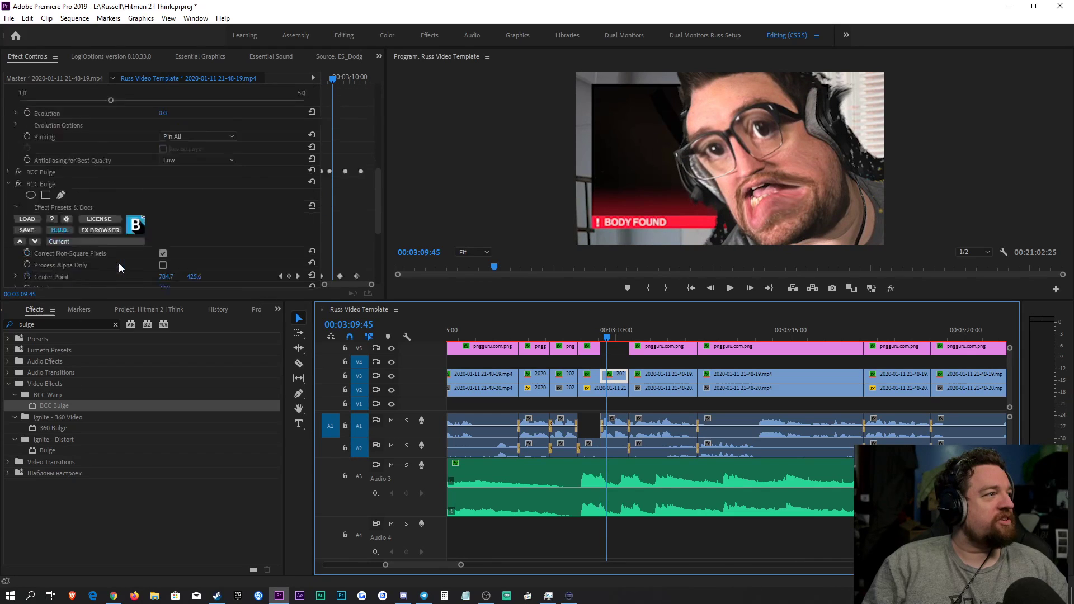
{"action": "scroll", "coordinate": [118, 266], "scroll_direction": "up", "scroll_amount": 1}
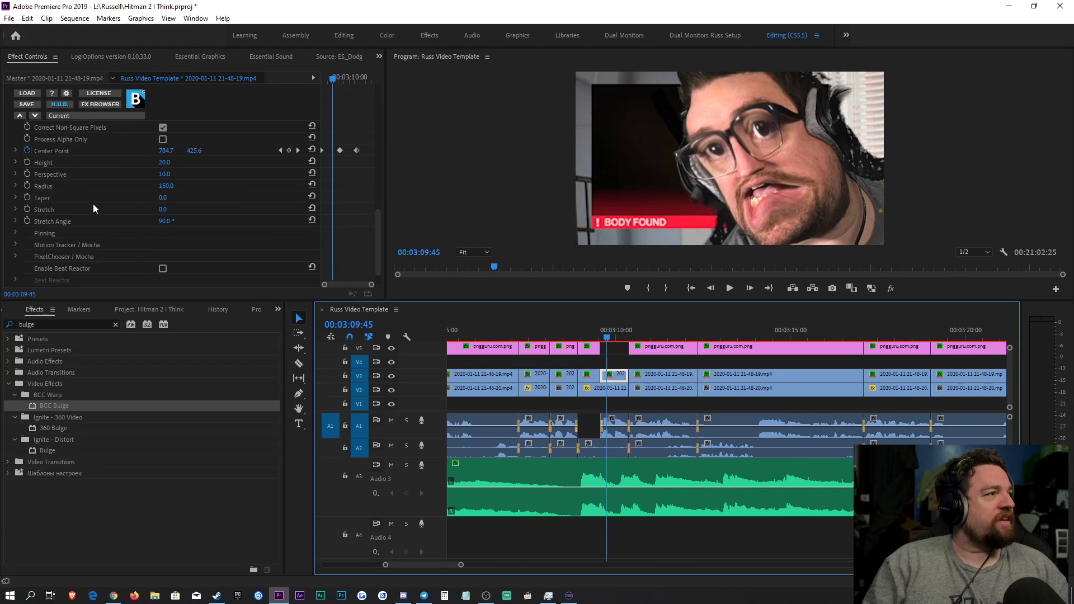
{"action": "left_click", "coordinate": [15, 244]}
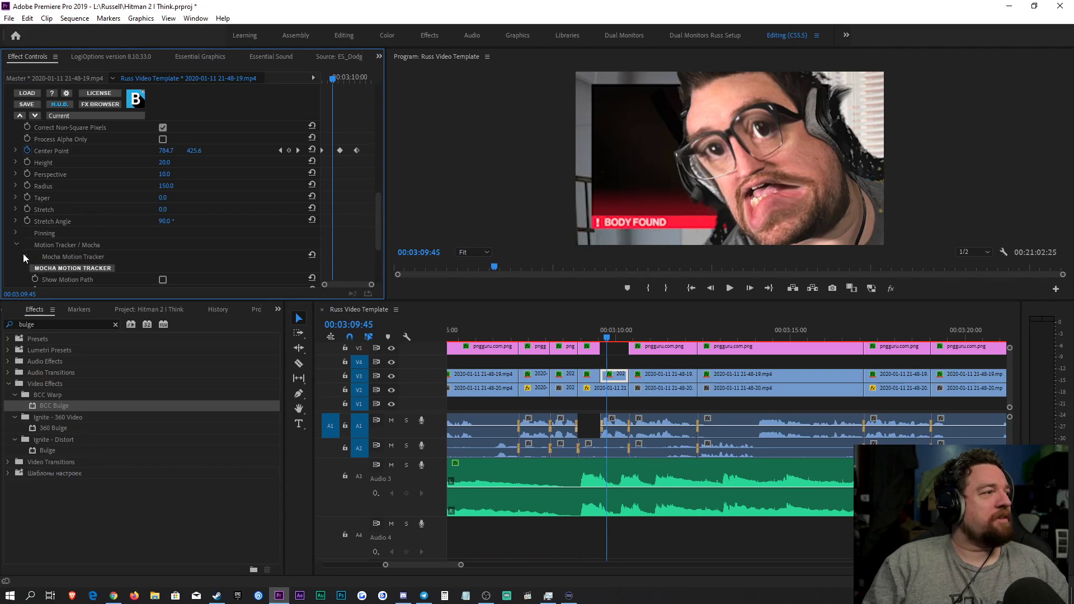
{"action": "scroll", "coordinate": [22, 254], "scroll_direction": "down", "scroll_amount": 3}
{"action": "scroll", "coordinate": [18, 260], "scroll_direction": "up", "scroll_amount": 6}
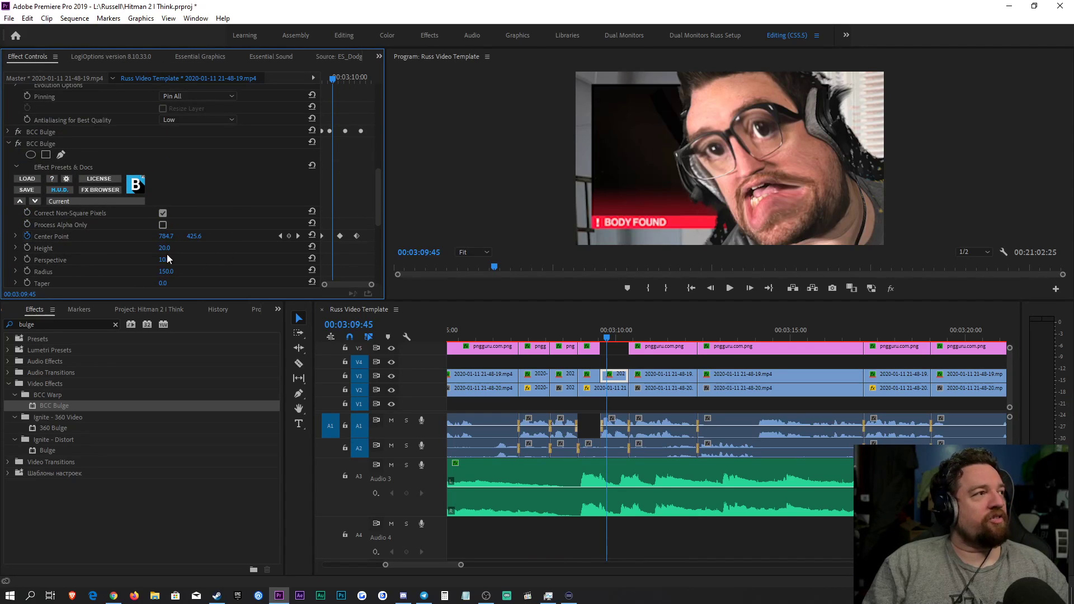
{"action": "scroll", "coordinate": [167, 254], "scroll_direction": "up", "scroll_amount": 8}
{"action": "scroll", "coordinate": [138, 154], "scroll_direction": "up", "scroll_amount": 5}
{"action": "left_click_drag", "start_coordinate": [168, 114], "coordinate": [167, 272]}
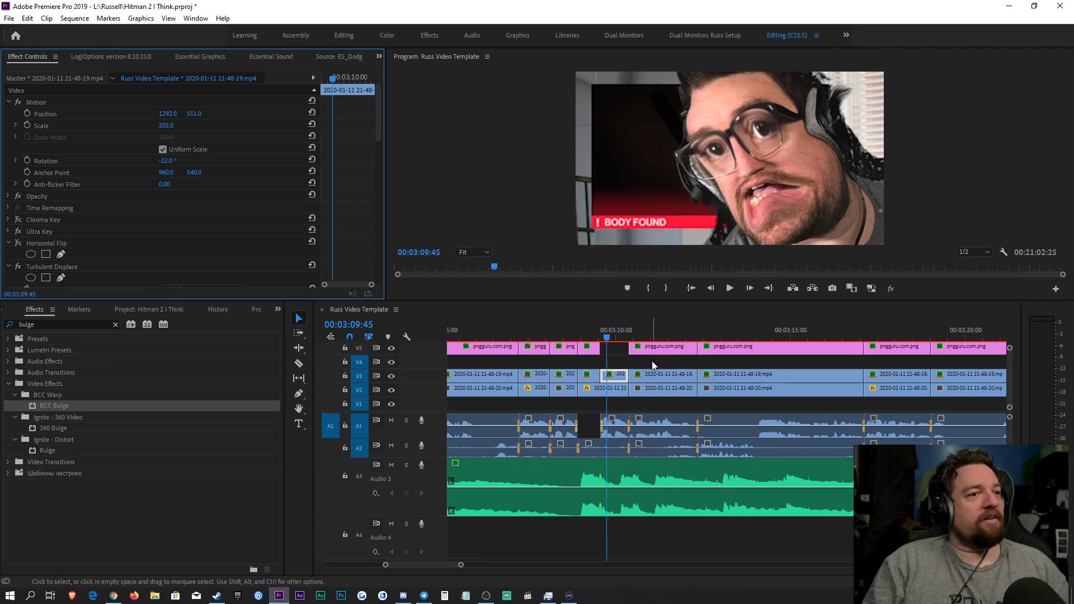
Step: Check the bulged face at 00:03:09:38 and review the second bulge's centre point and motion tracking settings again
{"action": "left_click", "coordinate": [652, 362]}
{"action": "mouse_move", "coordinate": [607, 337]}
{"action": "left_mouse_down"}
{"action": "mouse_move", "coordinate": [595, 337]}
{"action": "mouse_move", "coordinate": [605, 339]}
{"action": "left_mouse_up"}
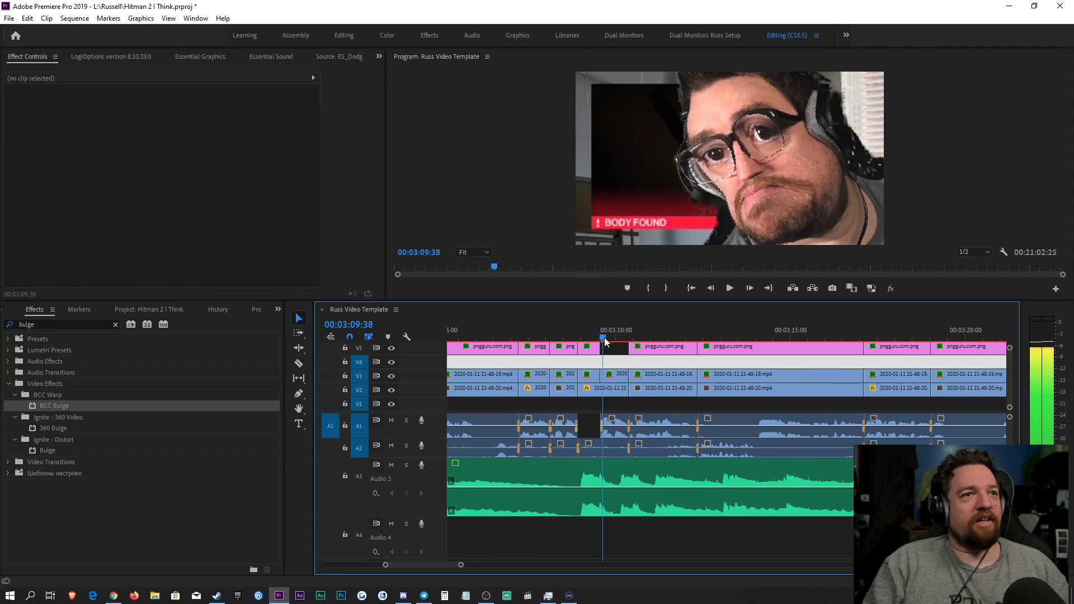
{"action": "left_click", "coordinate": [608, 377]}
{"action": "scroll", "coordinate": [138, 236], "scroll_direction": "down", "scroll_amount": 10}
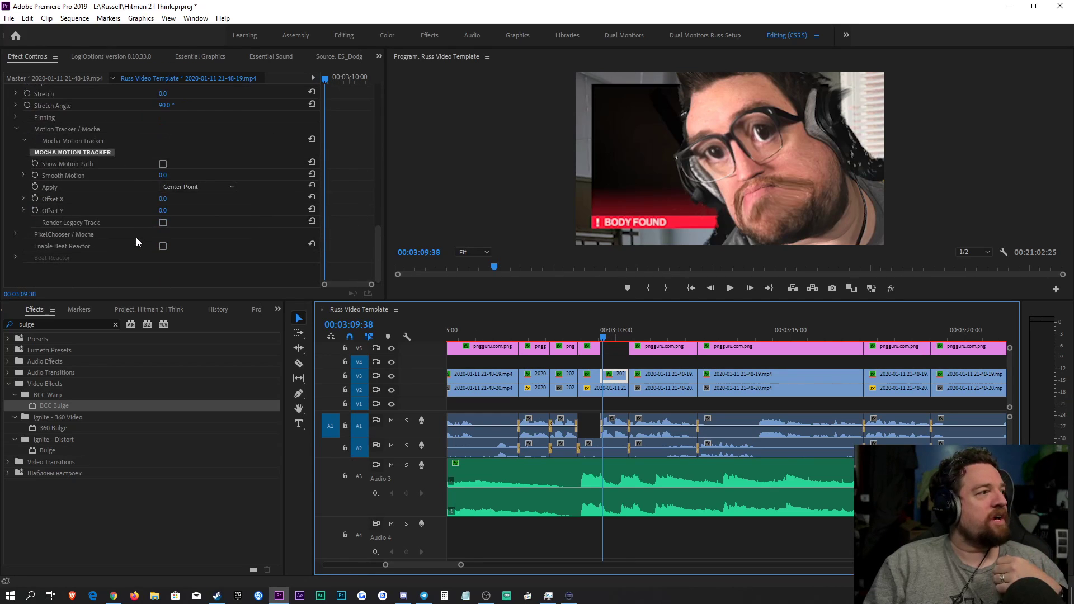
{"action": "scroll", "coordinate": [134, 239], "scroll_direction": "up", "scroll_amount": 2}
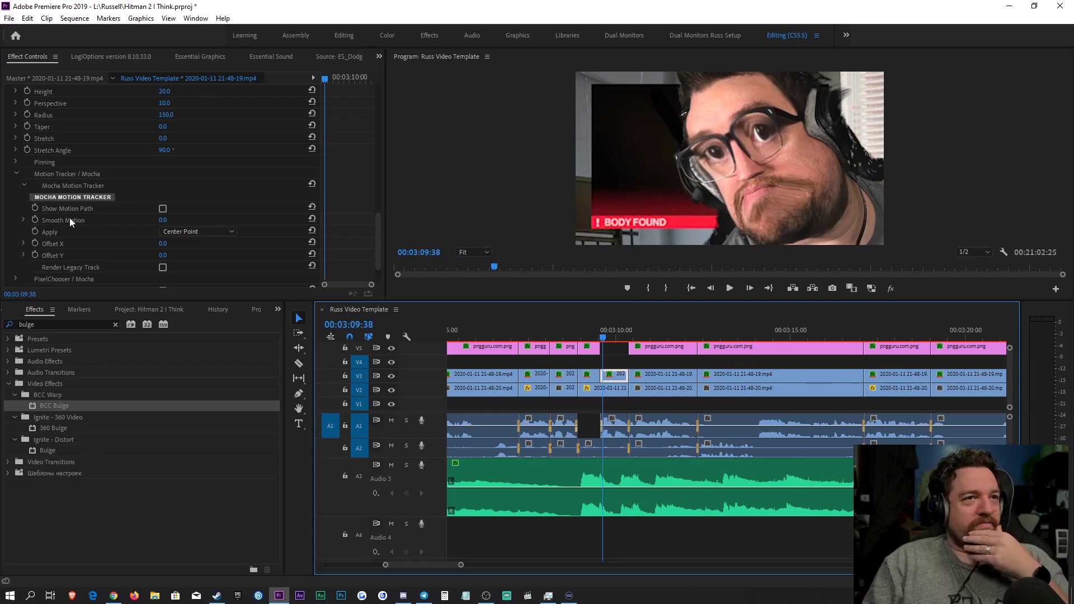
{"action": "scroll", "coordinate": [69, 218], "scroll_direction": "up", "scroll_amount": 5}
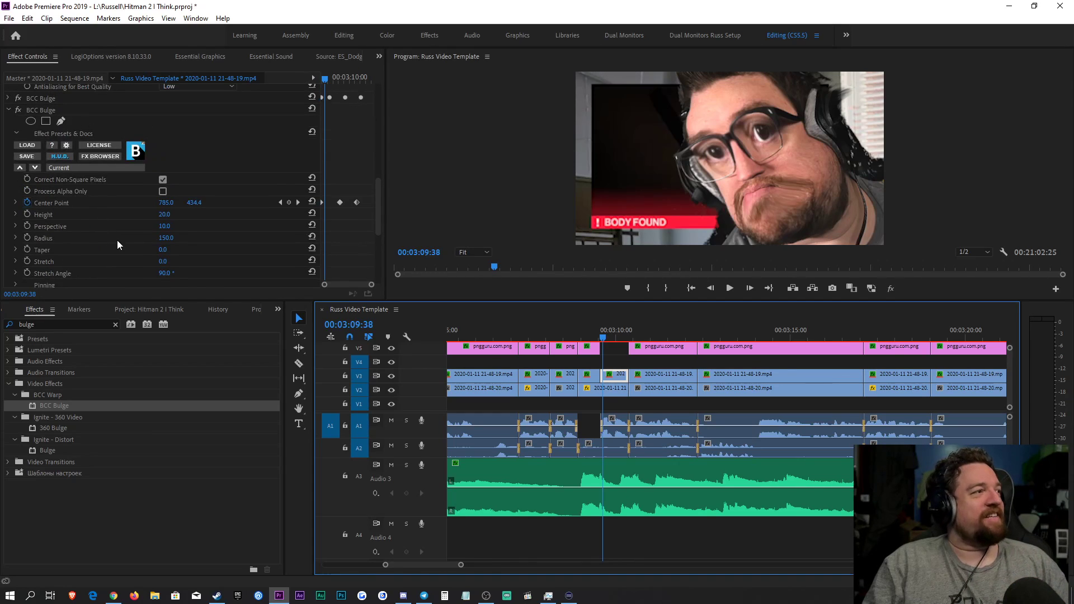
{"action": "scroll", "coordinate": [116, 240], "scroll_direction": "down", "scroll_amount": 4}
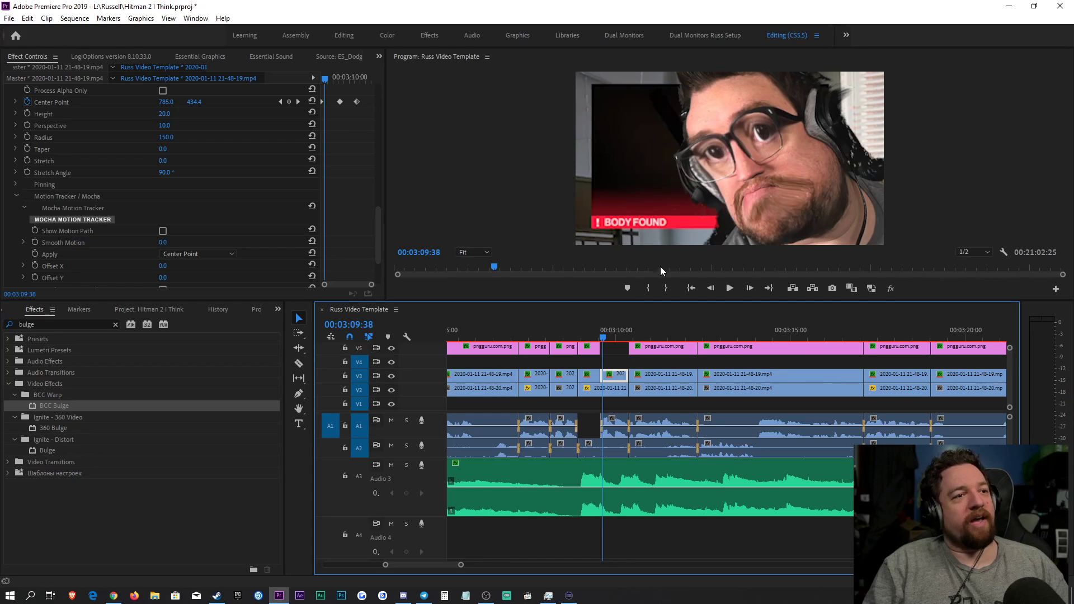
Step: Return to 00:03:09:21 just before the close-up, save the project and zoom the timeline in around that point
{"action": "left_click_drag", "start_coordinate": [606, 335], "coordinate": [595, 337]}
{"action": "left_click", "coordinate": [615, 363]}
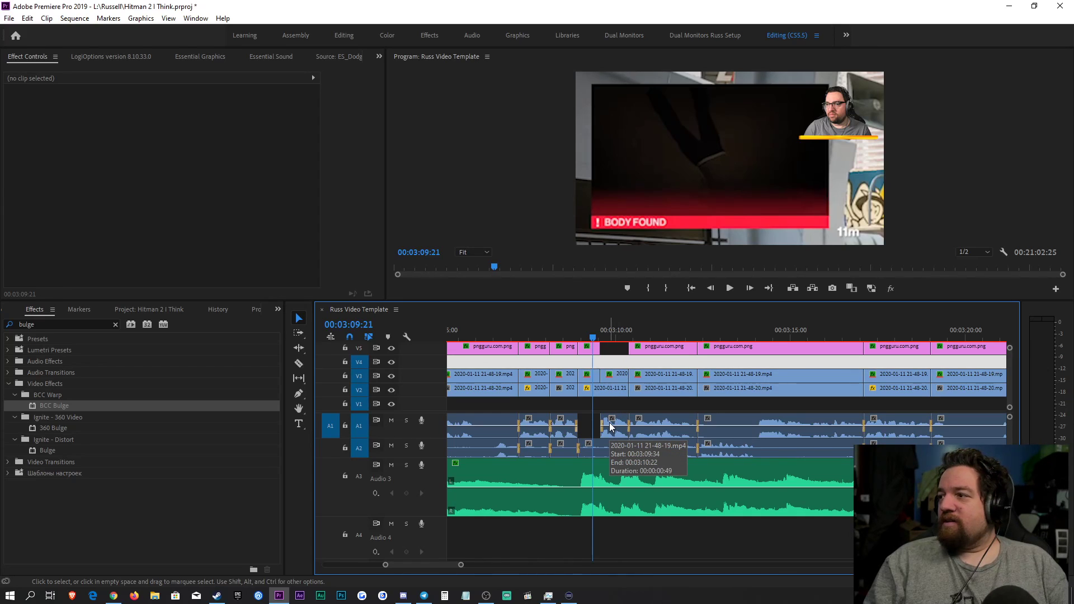
{"action": "key", "text": "ctrl+s"}
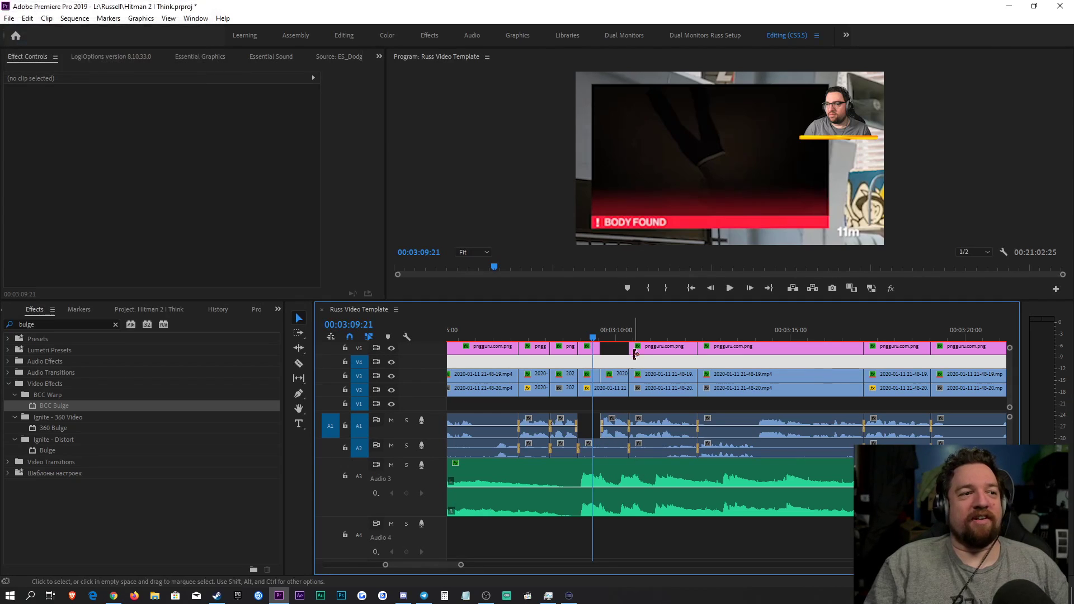
{"action": "left_click", "coordinate": [629, 361]}
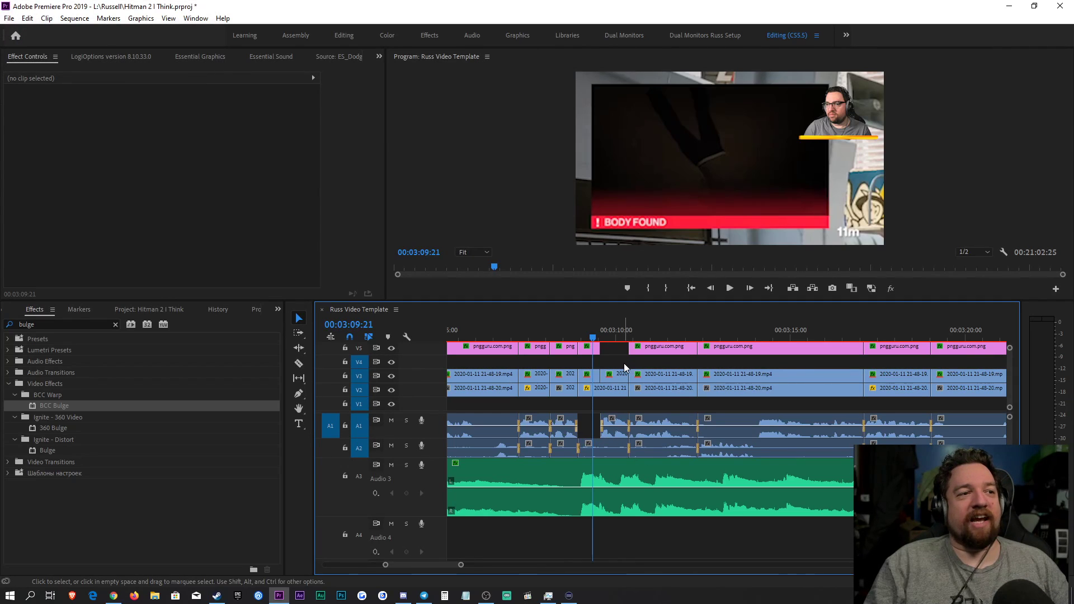
{"action": "left_click_drag", "start_coordinate": [461, 565], "coordinate": [424, 566]}
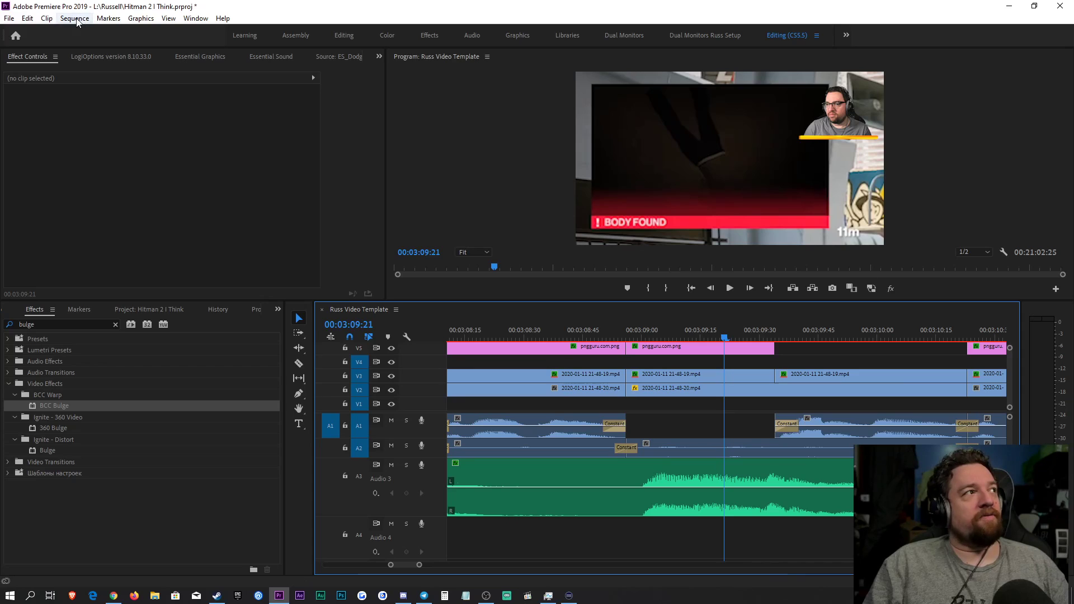
Step: Review the automatic save interval and version options in the Auto Save preferences
{"action": "left_click", "coordinate": [27, 18]}
{"action": "mouse_move", "coordinate": [180, 361]}
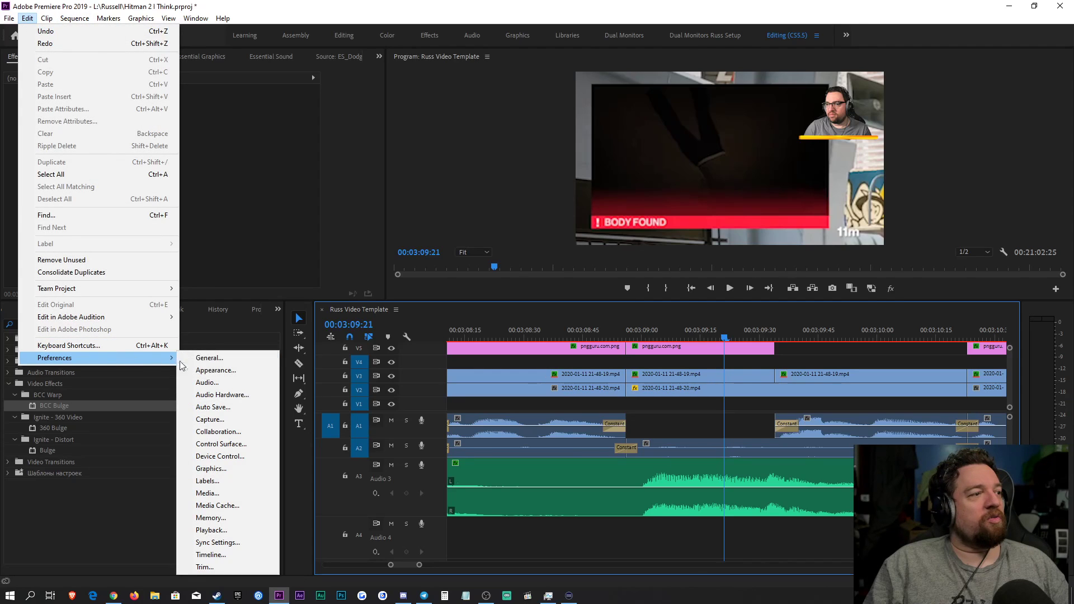
{"action": "left_click", "coordinate": [210, 408]}
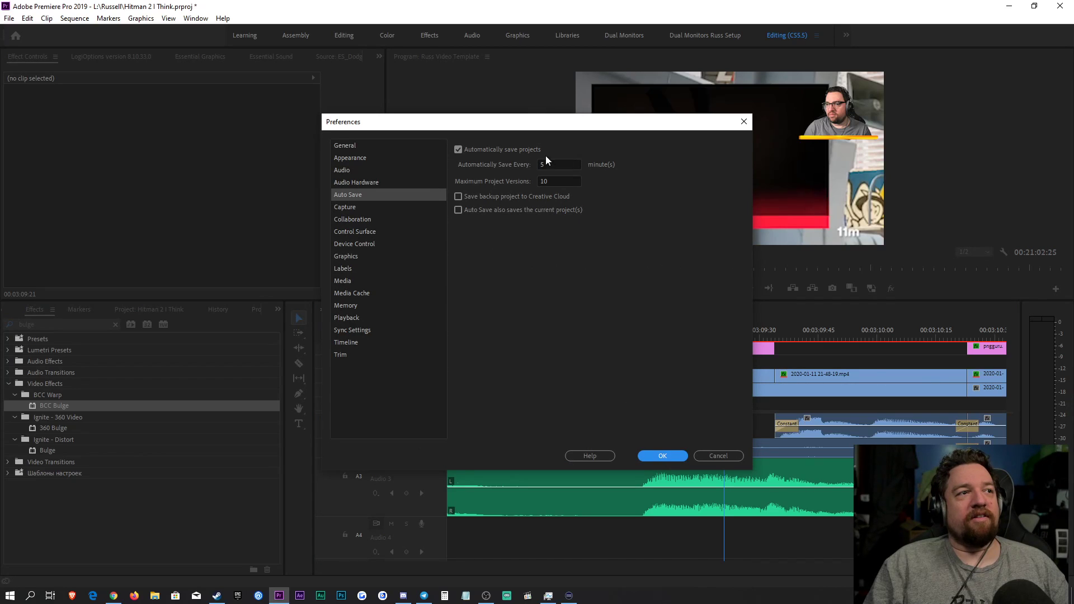
{"action": "left_click", "coordinate": [670, 456]}
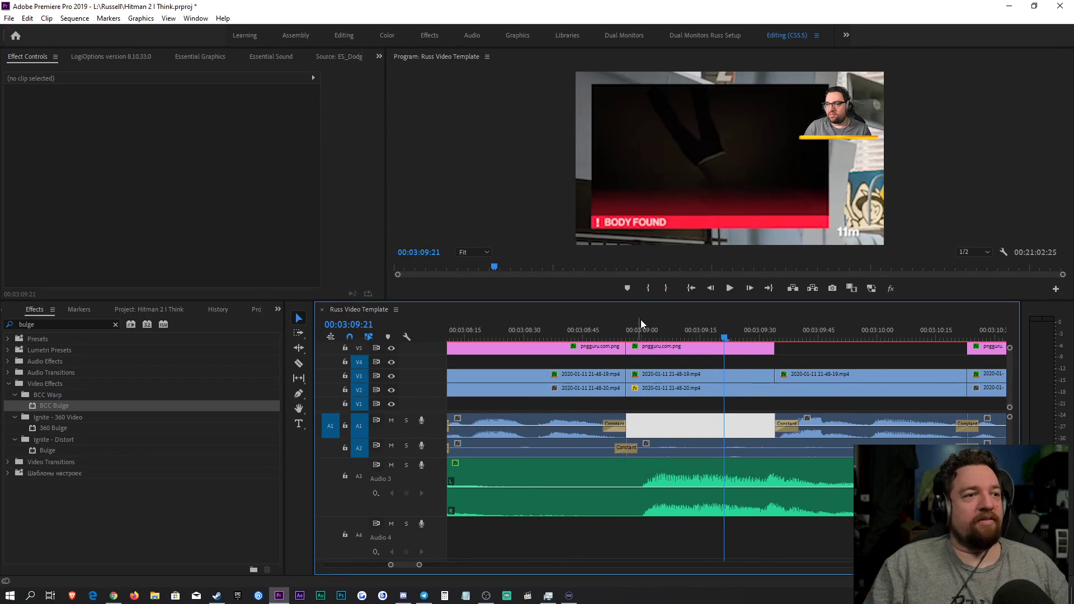
Step: Play the edit from before the eye-bulge close-up to about 00:03:54, return to 00:03:48:17 and save the project
{"action": "left_click", "coordinate": [511, 330]}
{"action": "key", "text": "space"}
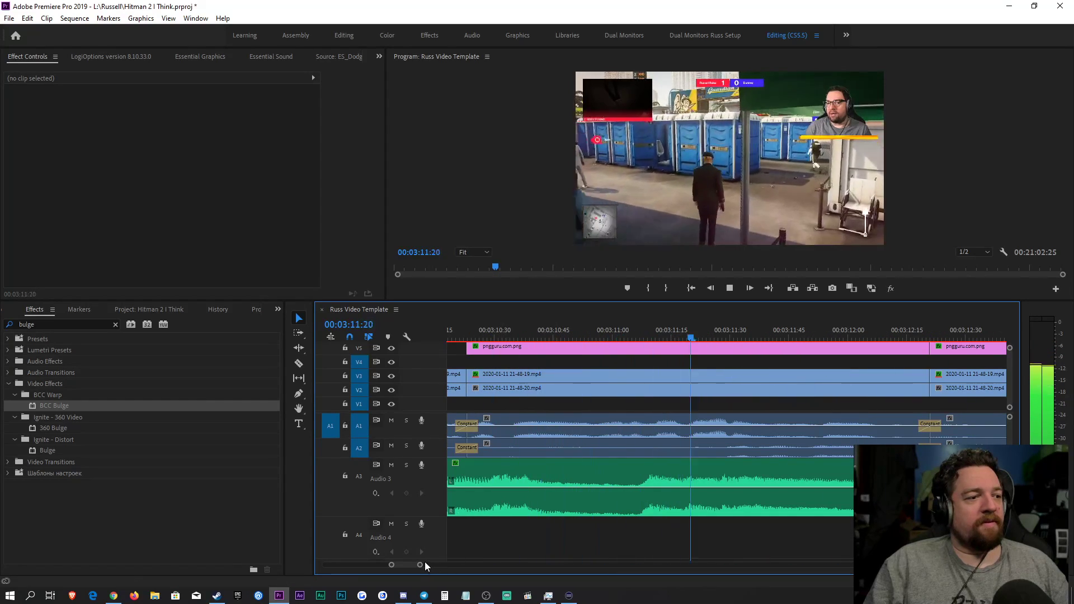
{"action": "left_click_drag", "start_coordinate": [420, 565], "coordinate": [544, 562]}
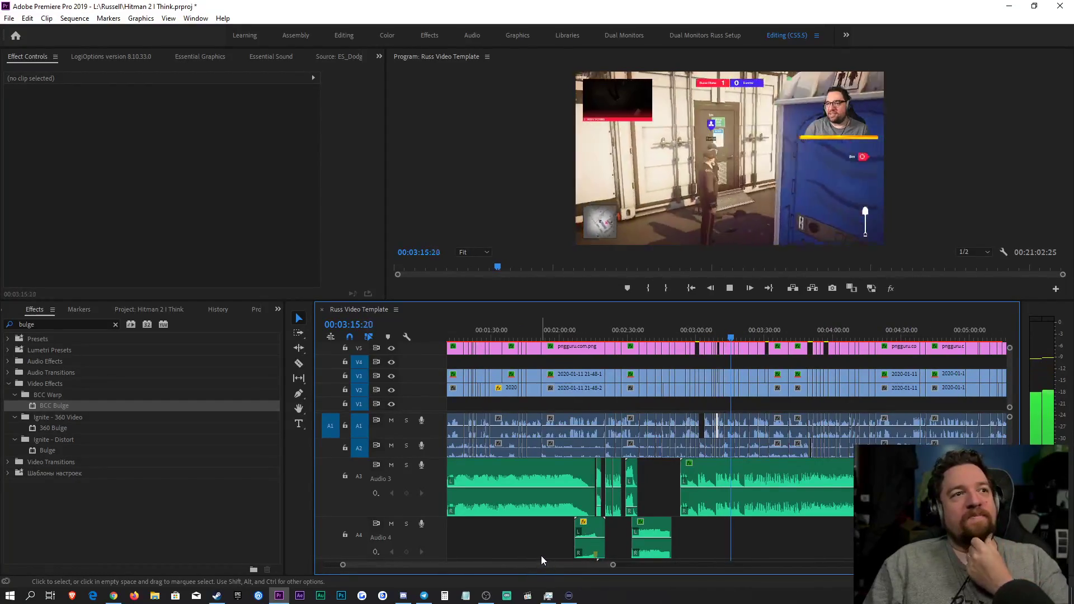
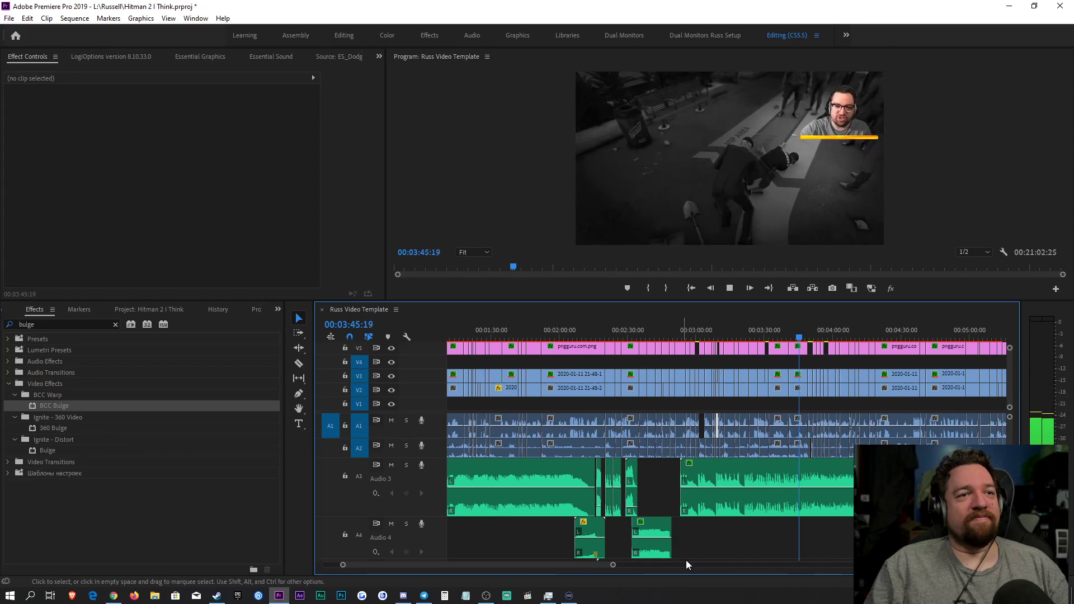
{"action": "left_click_drag", "start_coordinate": [615, 568], "coordinate": [586, 570]}
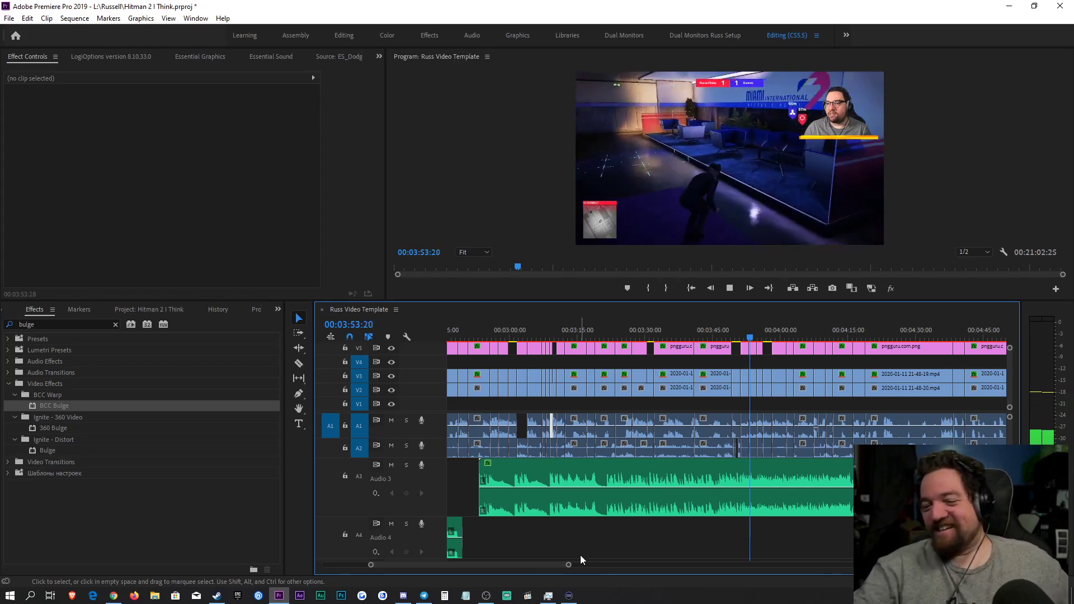
{"action": "key", "text": "space"}
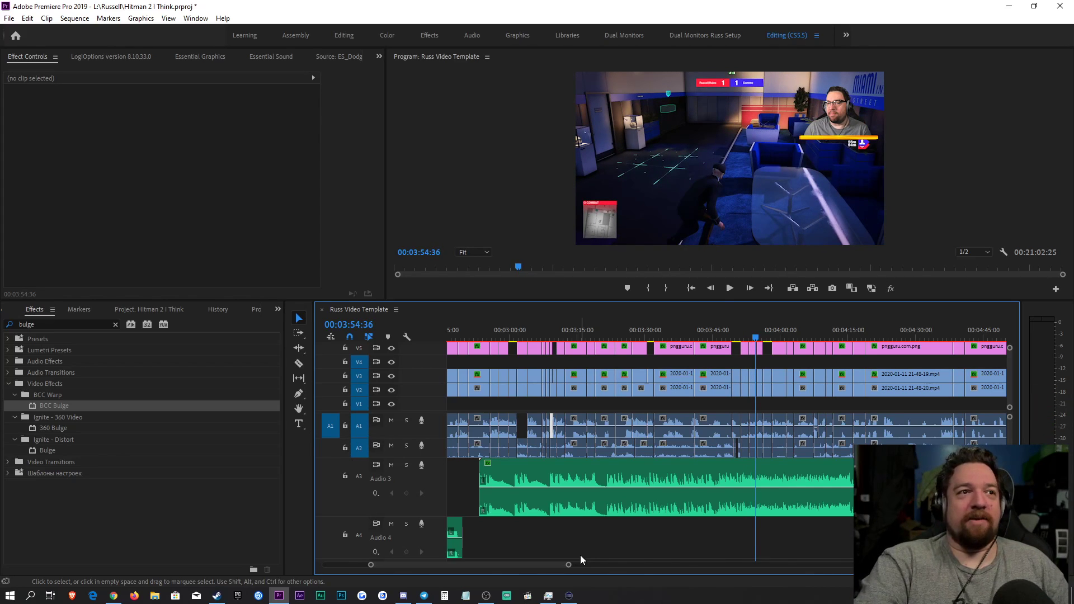
{"action": "key", "text": "Up"}
{"action": "key", "text": "ctrl+s"}
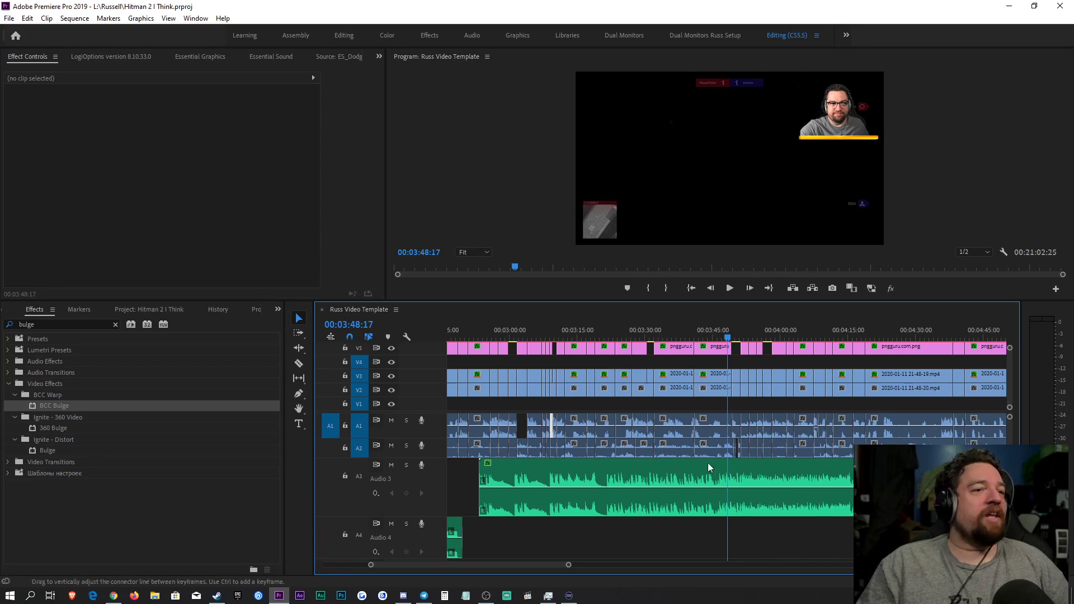
Step: Examine the Motion settings of the corner webcam clip at 00:03:48:17 and of the face close-up at 00:03:31:10
{"action": "left_click", "coordinate": [714, 381]}
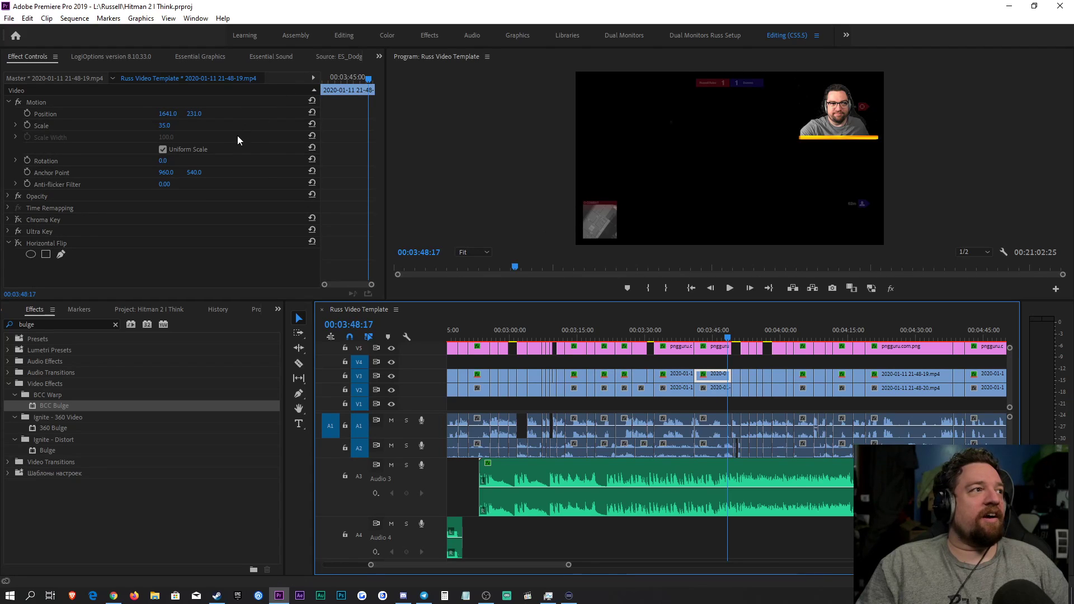
{"action": "left_click_drag", "start_coordinate": [167, 173], "coordinate": [191, 161]}
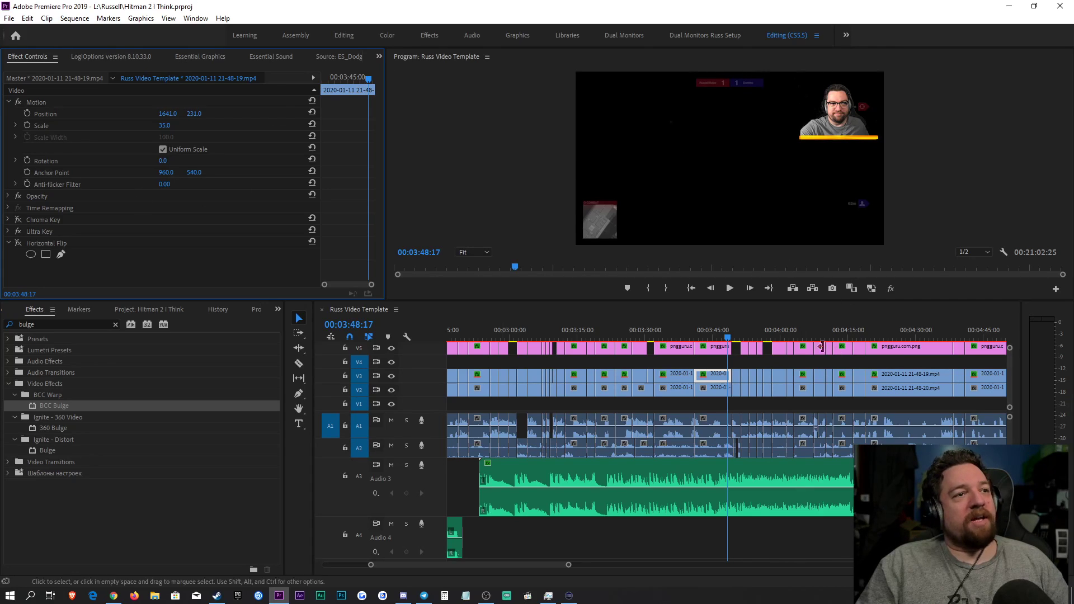
{"action": "left_click", "coordinate": [650, 336]}
{"action": "left_click", "coordinate": [652, 382]}
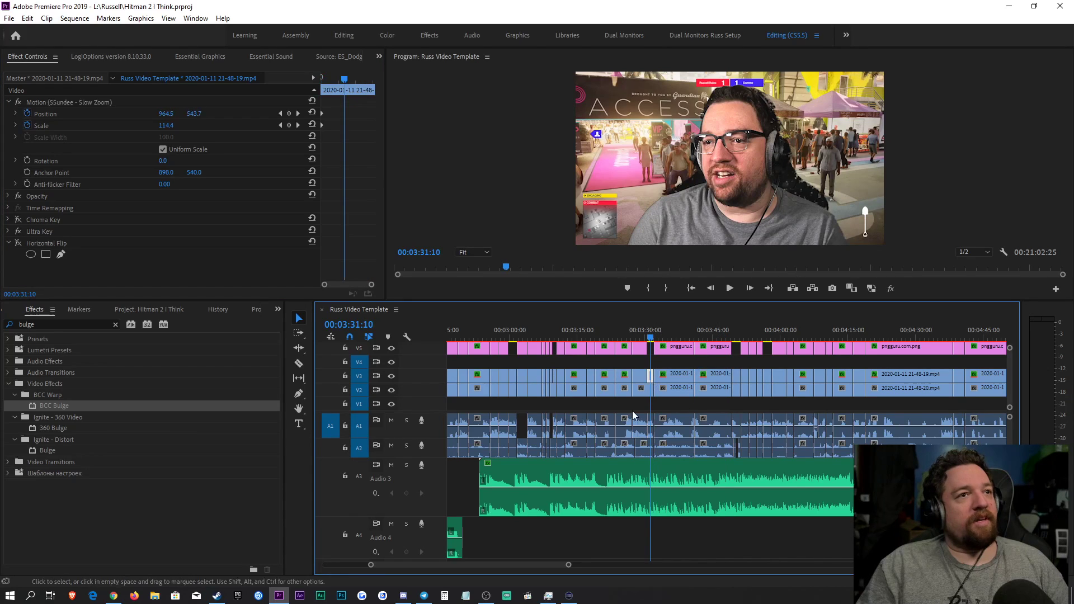
Step: Try adjusting the face close-up's rotation and anchor point at 00:03:31:10, and undo those changes
{"action": "left_click_drag", "start_coordinate": [166, 162], "coordinate": [22, 129]}
{"action": "left_click", "coordinate": [52, 173]}
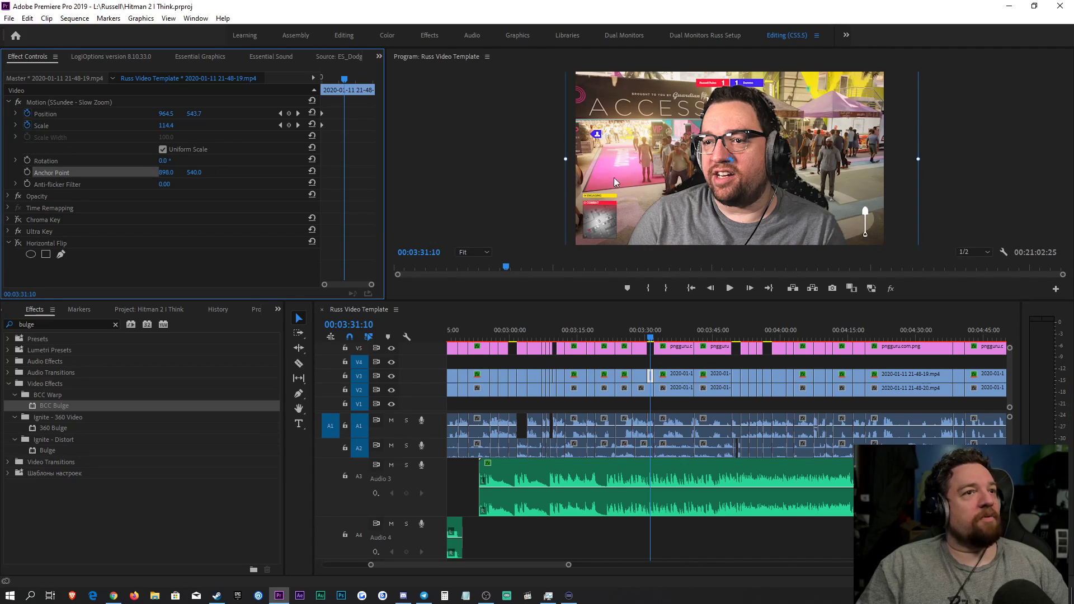
{"action": "left_click_drag", "start_coordinate": [728, 154], "coordinate": [730, 157]}
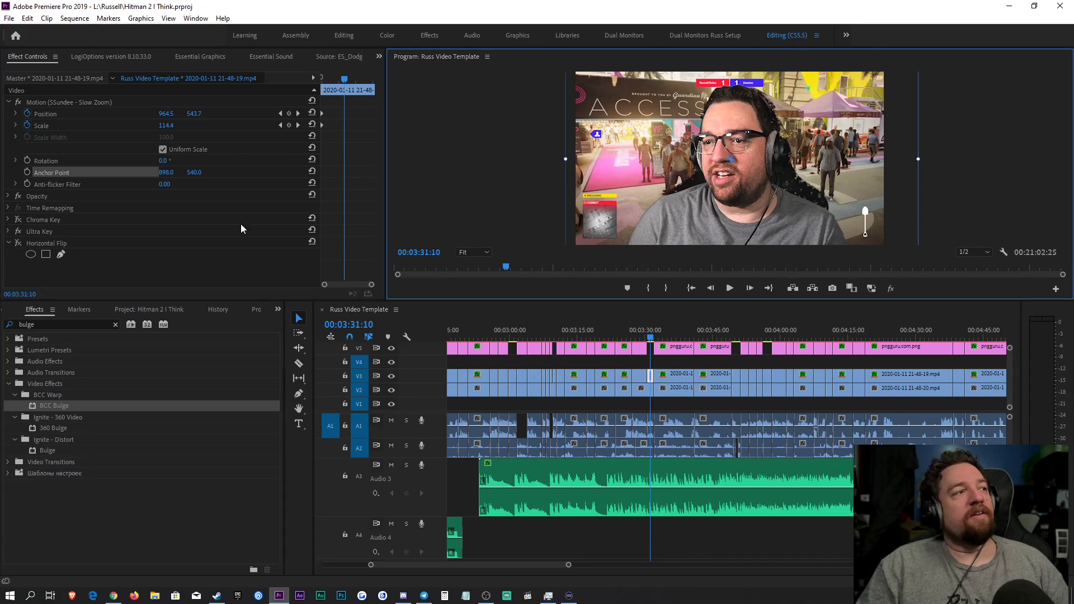
{"action": "mouse_move", "coordinate": [175, 176]}
{"action": "left_mouse_down"}
{"action": "mouse_move", "coordinate": [138, 175]}
{"action": "mouse_move", "coordinate": [192, 177]}
{"action": "left_mouse_up"}
{"action": "mouse_move", "coordinate": [163, 161]}
{"action": "left_mouse_down"}
{"action": "mouse_move", "coordinate": [252, 160]}
{"action": "mouse_move", "coordinate": [168, 160]}
{"action": "left_mouse_up"}
{"action": "key", "text": "ctrl+z"}
{"action": "key", "text": "ctrl+z"}
{"action": "key", "text": "ctrl+z"}
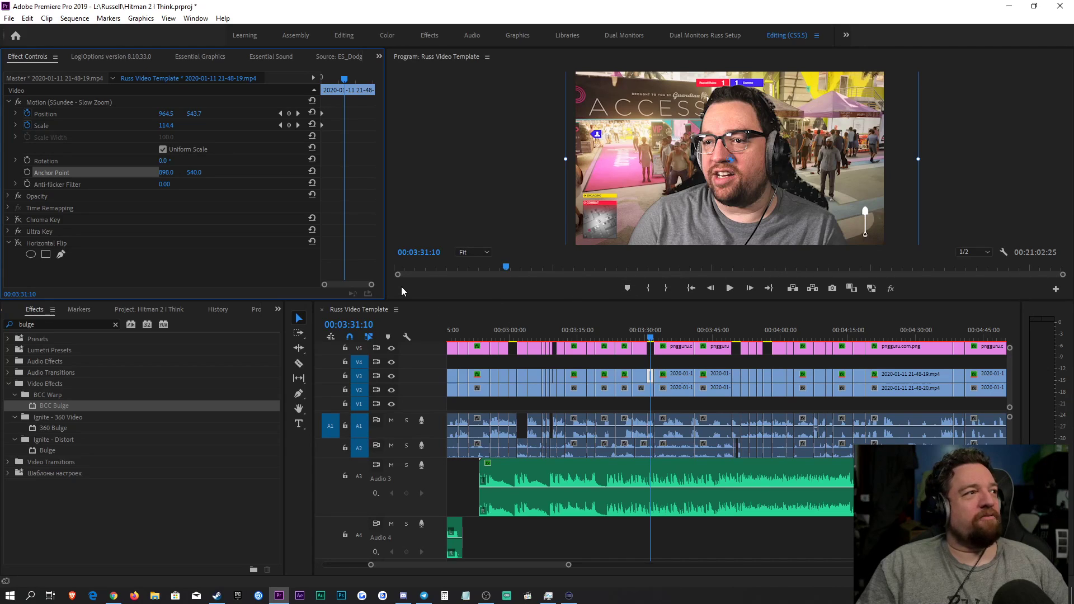
Step: Clear the effects search and apply the SSundee - Slow Zoom preset to the face close-up around 00:03:31
{"action": "left_click", "coordinate": [684, 365]}
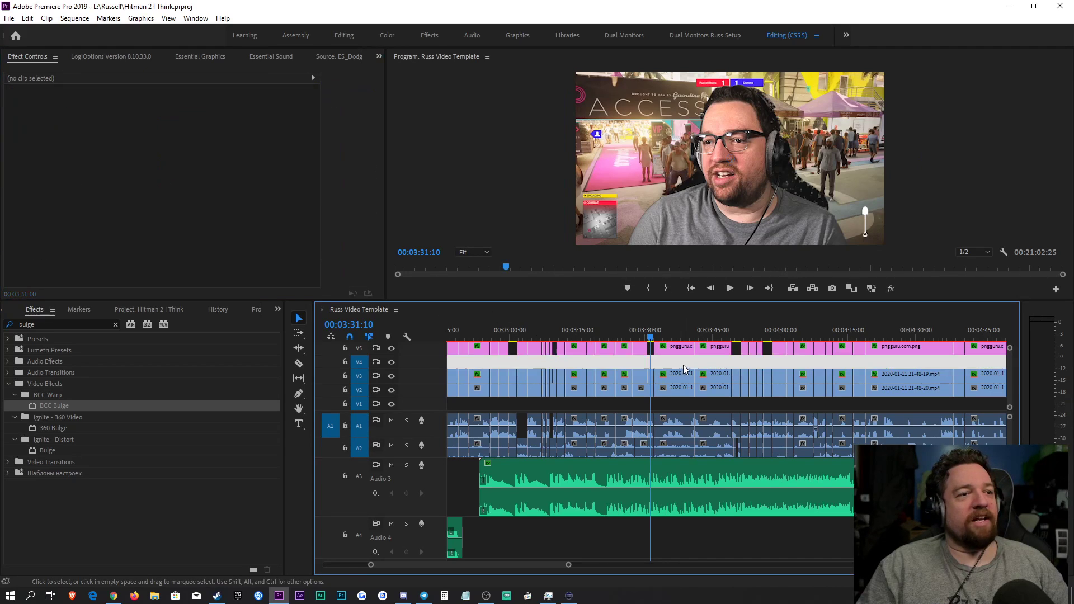
{"action": "left_click_drag", "start_coordinate": [651, 336], "coordinate": [640, 337]}
{"action": "key", "text": "space"}
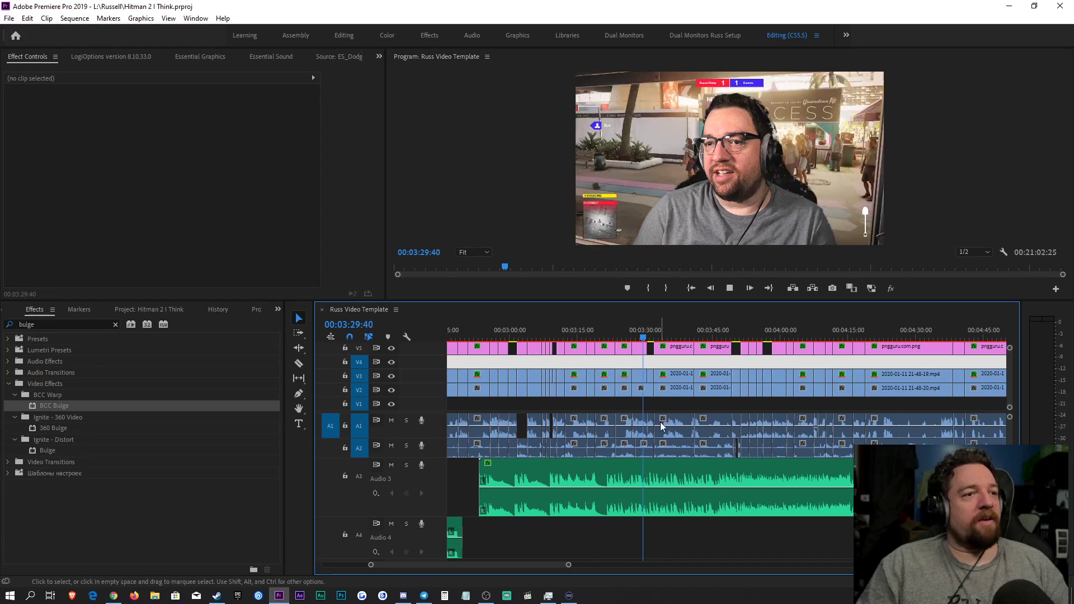
{"action": "key", "text": "space"}
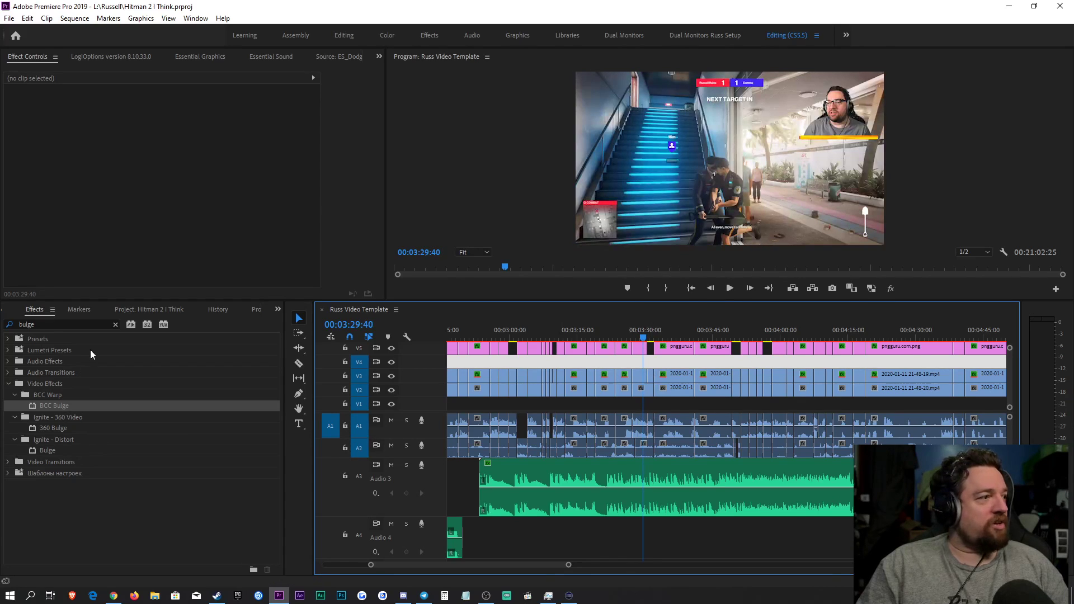
{"action": "left_click", "coordinate": [115, 324]}
{"action": "left_click", "coordinate": [8, 338]}
{"action": "left_click_drag", "start_coordinate": [67, 462], "coordinate": [651, 376]}
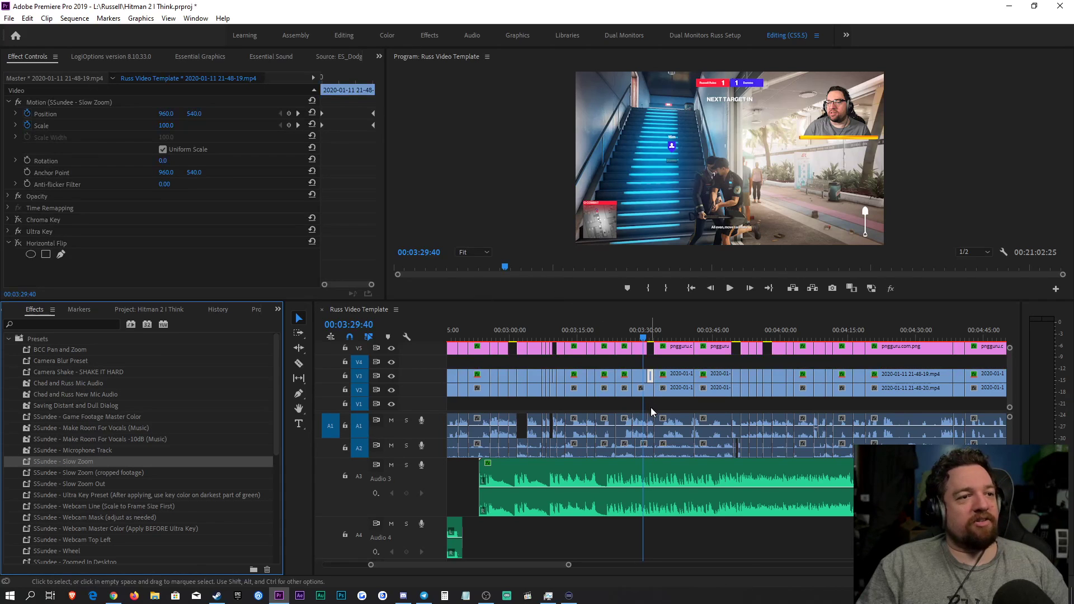
Step: Set the slow-zoom close-up's horizontal anchor point to 910 and play the zoom from the clip's start
{"action": "key", "text": "space"}
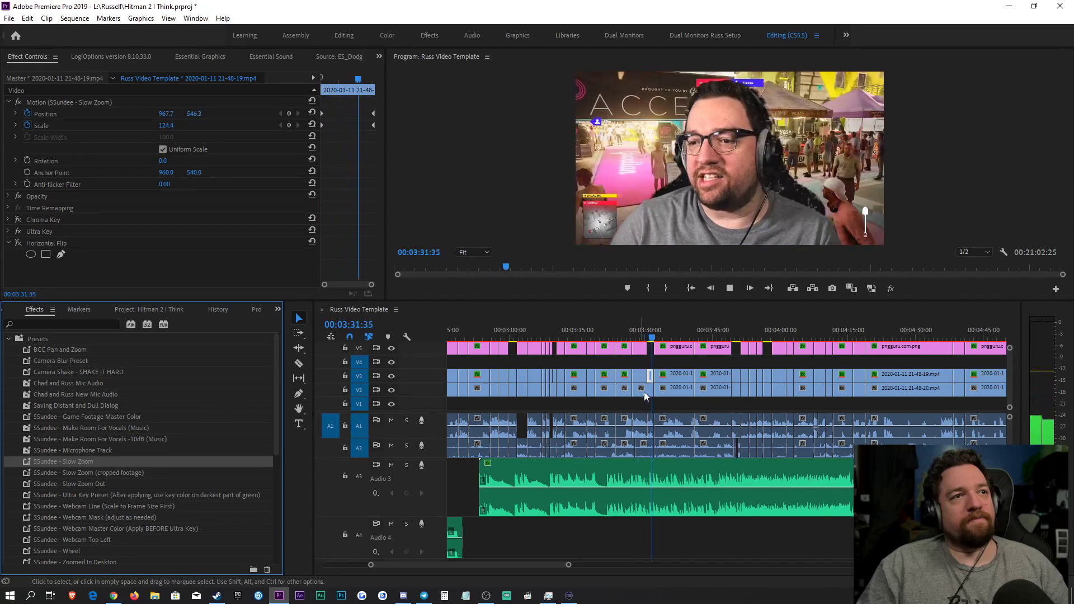
{"action": "key", "text": "space"}
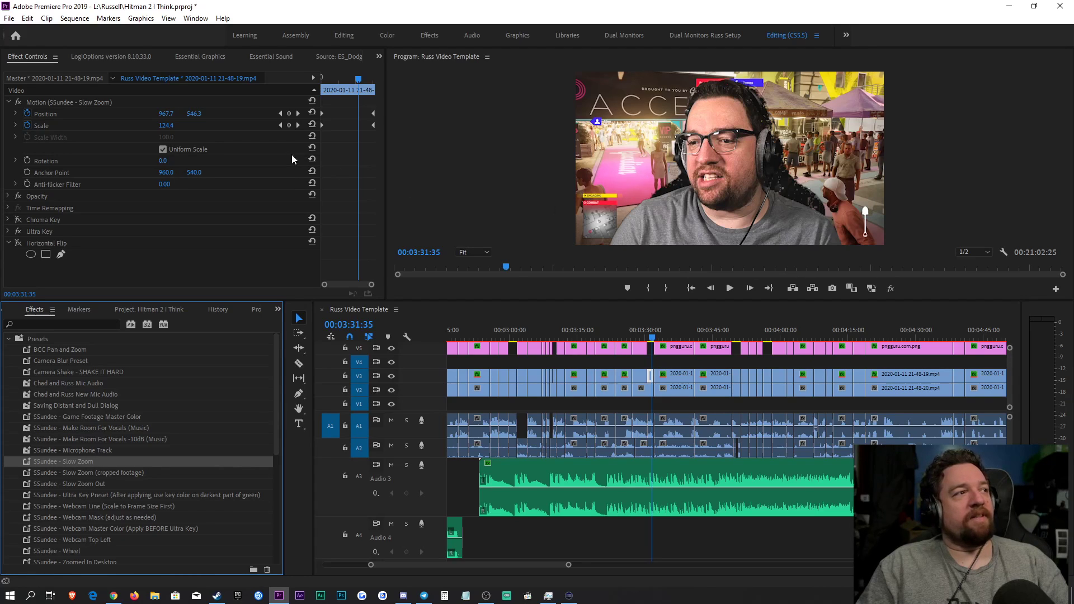
{"action": "left_click_drag", "start_coordinate": [168, 174], "coordinate": [141, 173]}
{"action": "left_click", "coordinate": [325, 85]}
{"action": "key", "text": "space"}
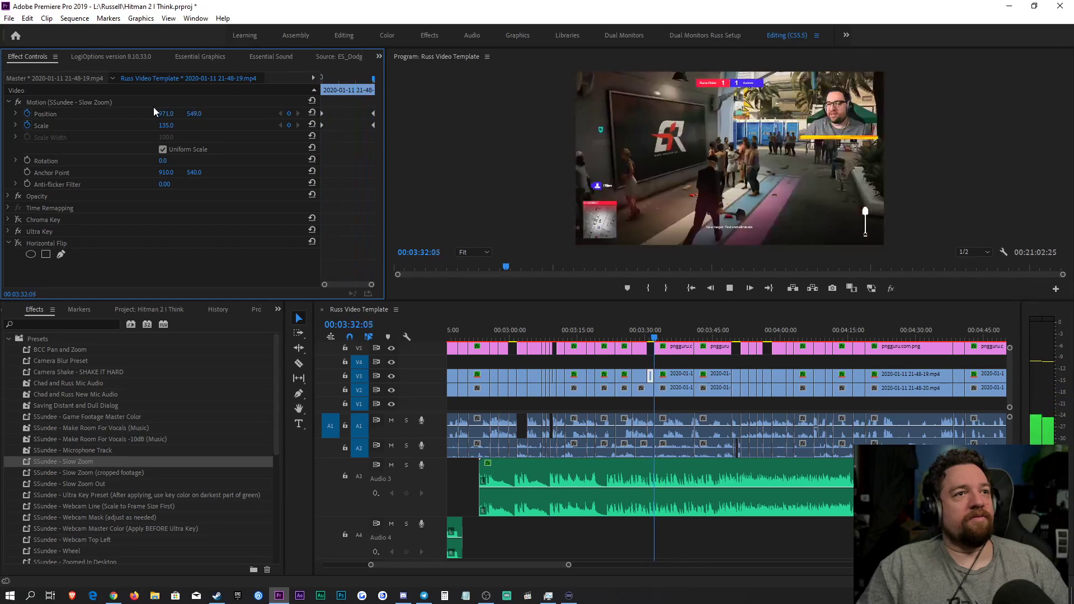
{"action": "left_click", "coordinate": [734, 361]}
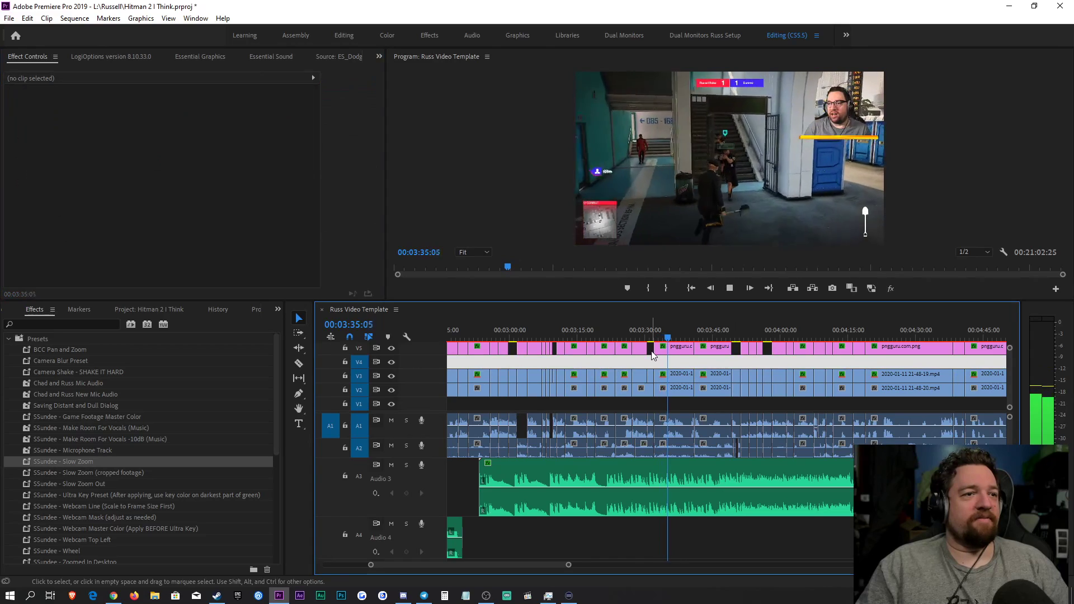
Step: Save the project at 00:03:48:54 and play into the next face close-up up to 00:03:50:25 with its clip selected
{"action": "left_click", "coordinate": [732, 334]}
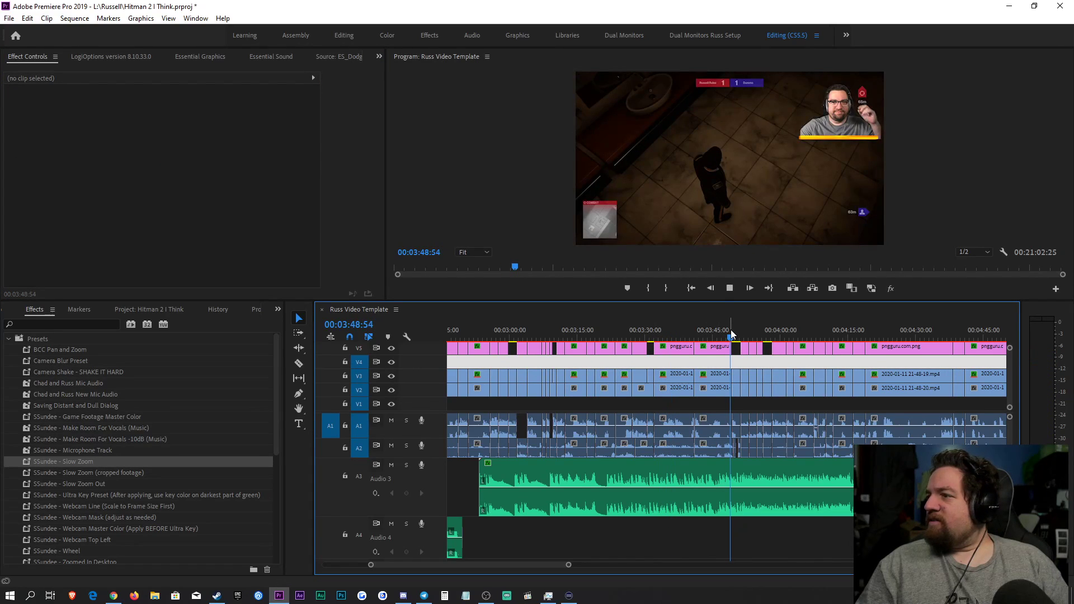
{"action": "key", "text": "ctrl+s"}
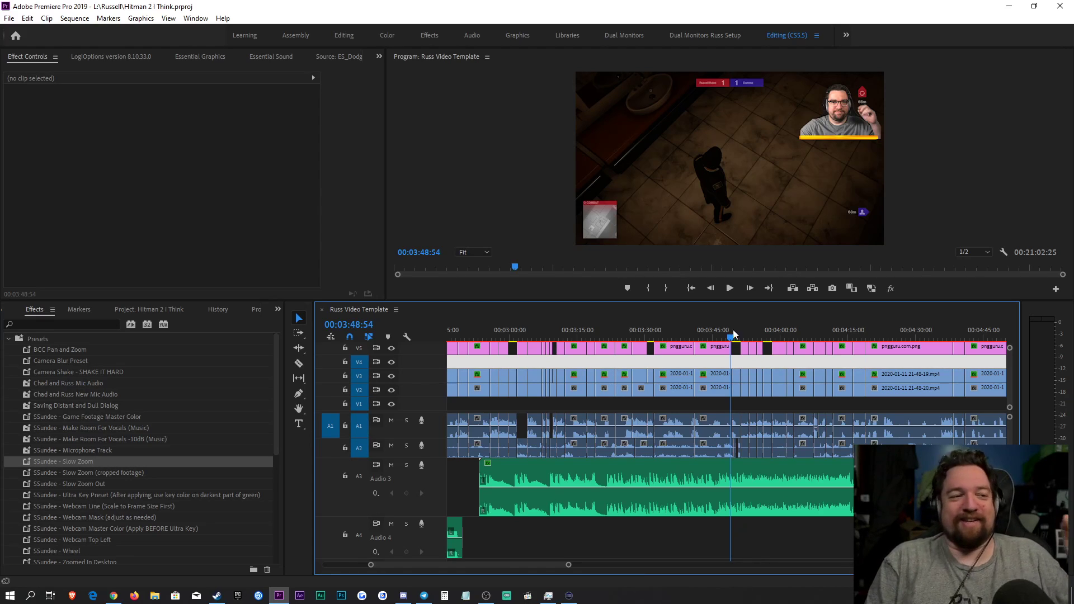
{"action": "key", "text": "="}
{"action": "key", "text": "="}
{"action": "key", "text": "="}
{"action": "key", "text": "="}
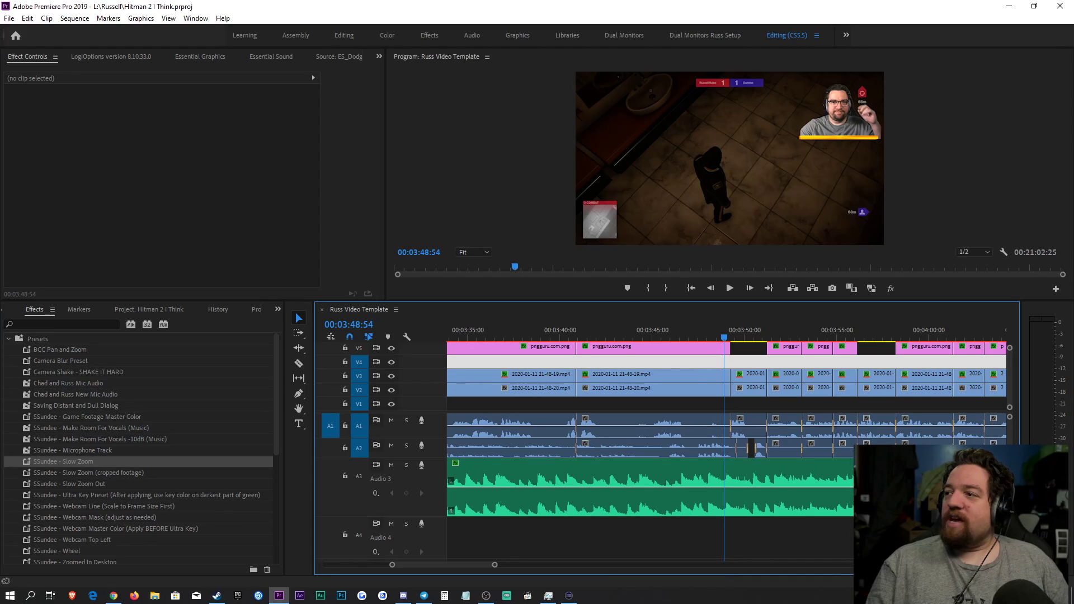
{"action": "left_click", "coordinate": [744, 370]}
{"action": "key", "text": "space"}
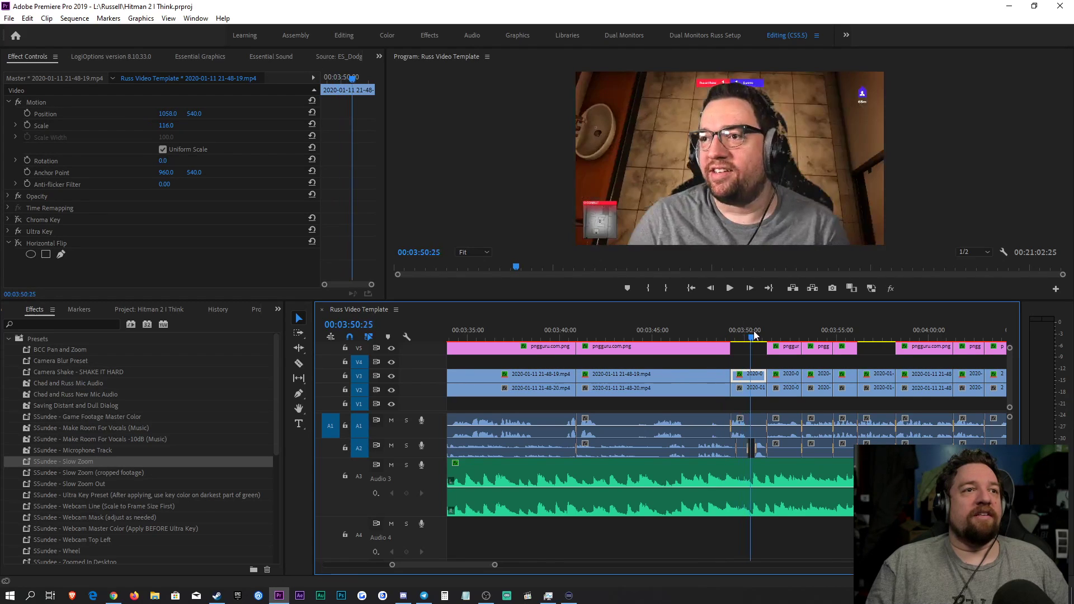
Step: Recheck the slow-zoom close-up's anchor point at its first frame, 00:03:30:28, and save the project
{"action": "left_click_drag", "start_coordinate": [753, 334], "coordinate": [500, 374]}
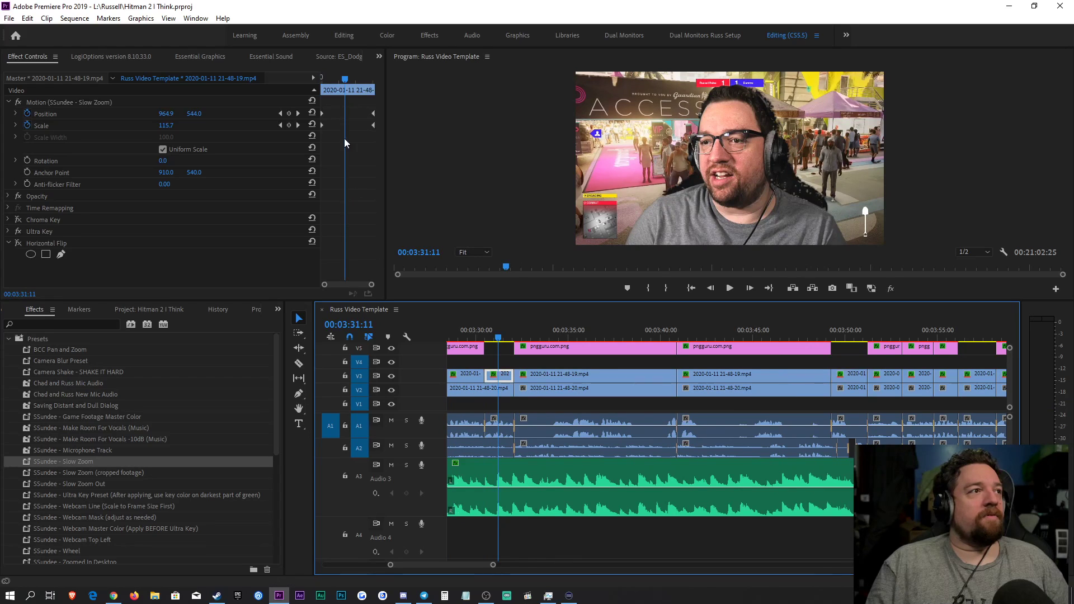
{"action": "left_click", "coordinate": [327, 80]}
{"action": "left_click_drag", "start_coordinate": [327, 80], "coordinate": [245, 129]}
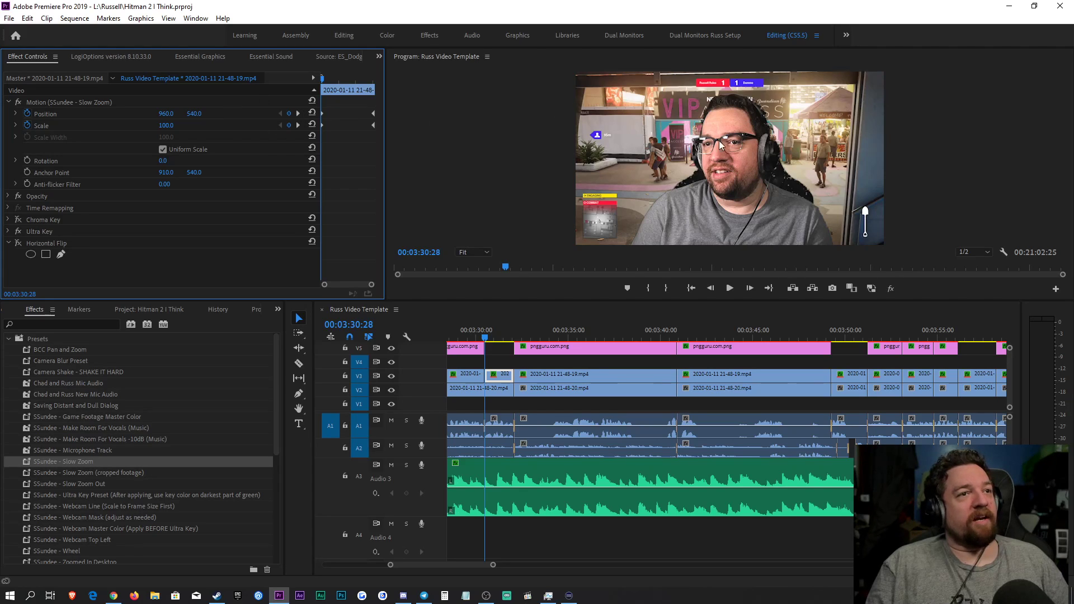
{"action": "left_click_drag", "start_coordinate": [167, 173], "coordinate": [185, 173]}
{"action": "key", "text": "ctrl+s"}
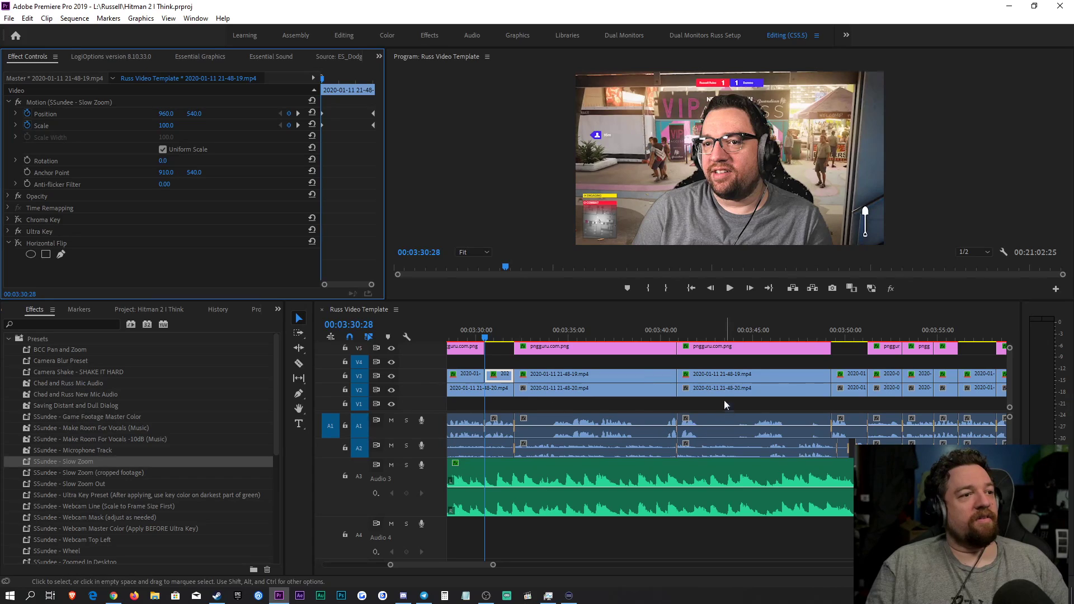
Step: Play the section from 00:03:48:08 through the following face close-up to 00:03:53:44
{"action": "left_click", "coordinate": [826, 335]}
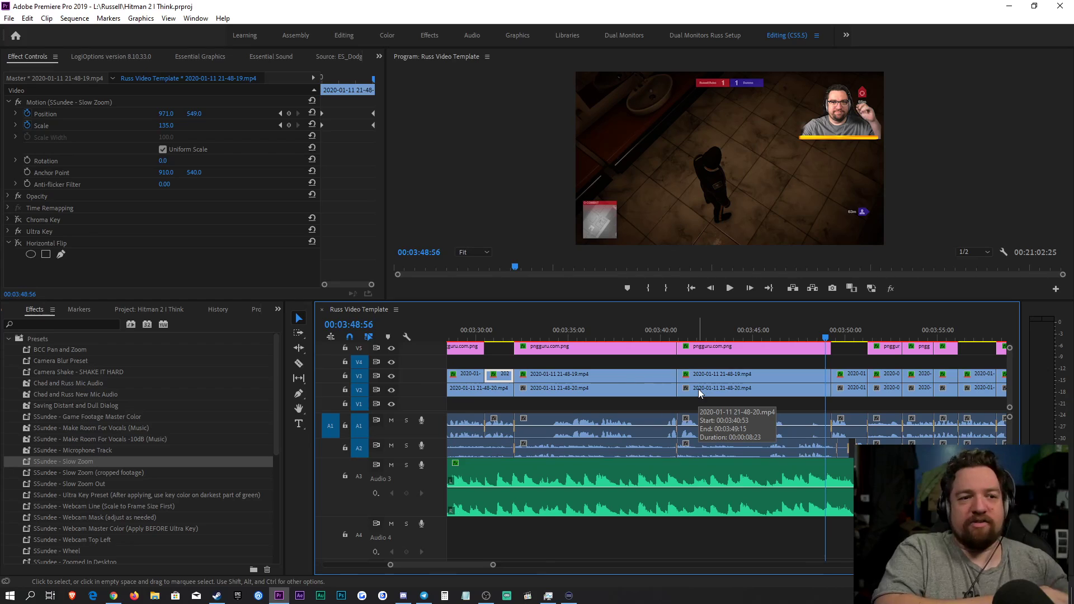
{"action": "left_click", "coordinate": [794, 363]}
{"action": "left_click_drag", "start_coordinate": [826, 340], "coordinate": [813, 343]}
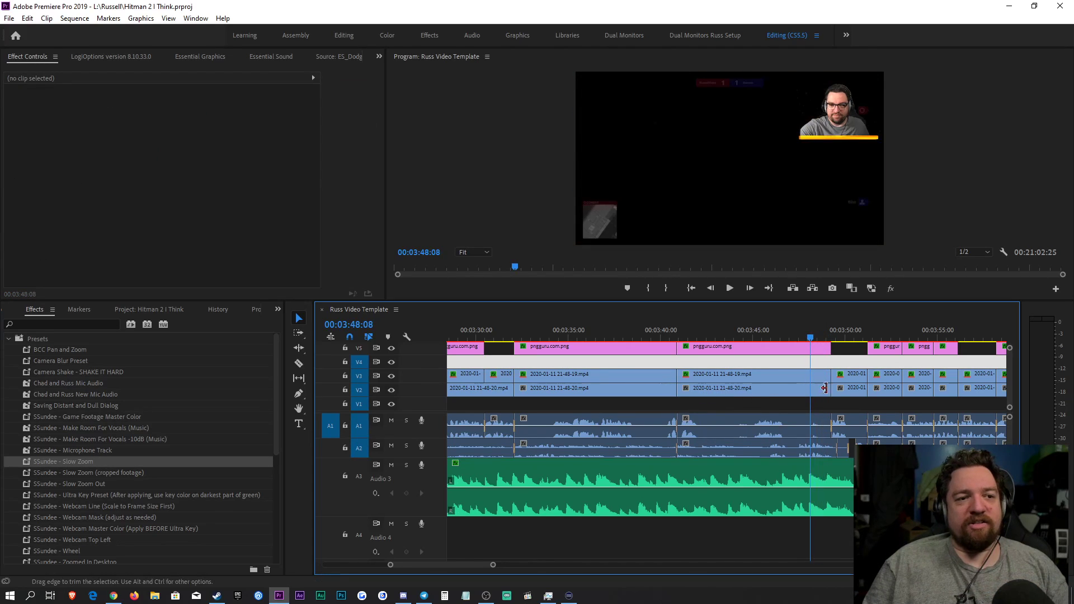
{"action": "left_click", "coordinate": [834, 408]}
{"action": "key", "text": "space"}
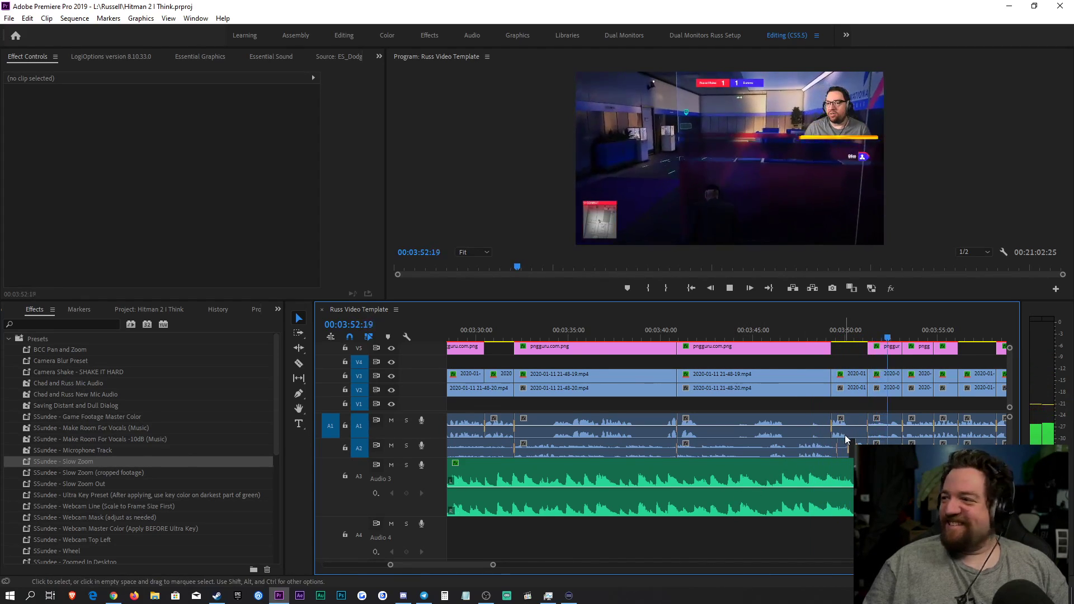
{"action": "key", "text": "space"}
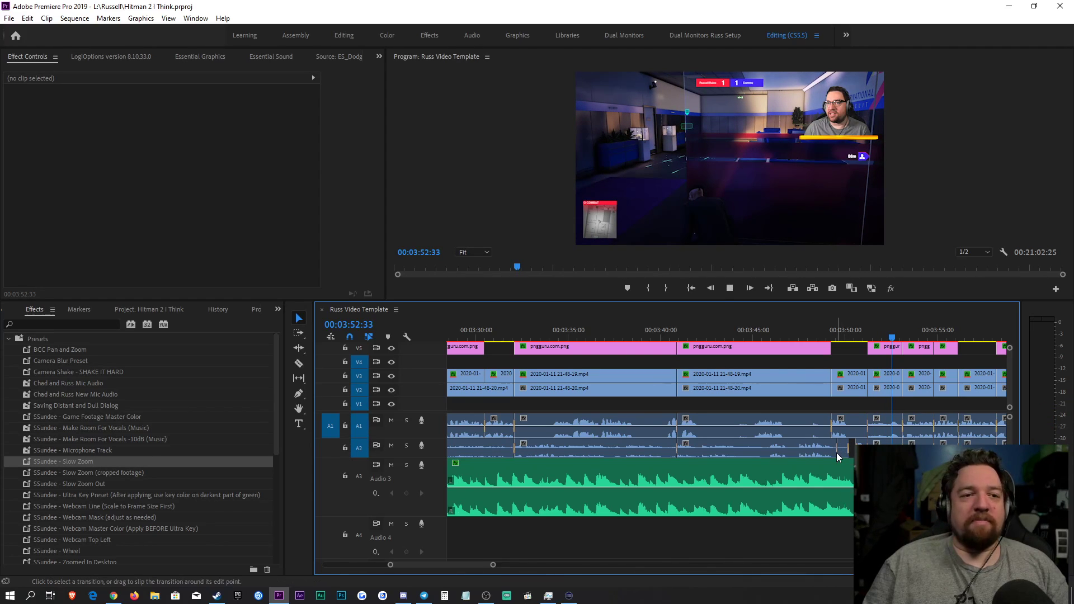
{"action": "key", "text": "space"}
{"action": "key", "text": "space"}
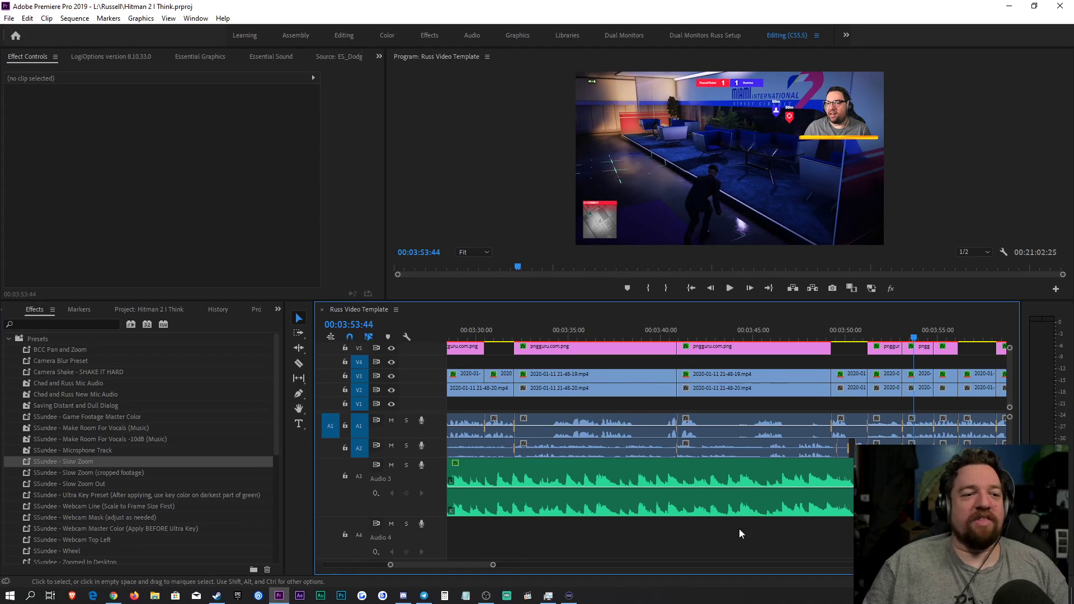
Step: Play on from 00:03:53:44 to about 00:04:21, reviewing the cuts, close-ups and music against the gameplay
{"action": "left_click_drag", "start_coordinate": [493, 566], "coordinate": [574, 578]}
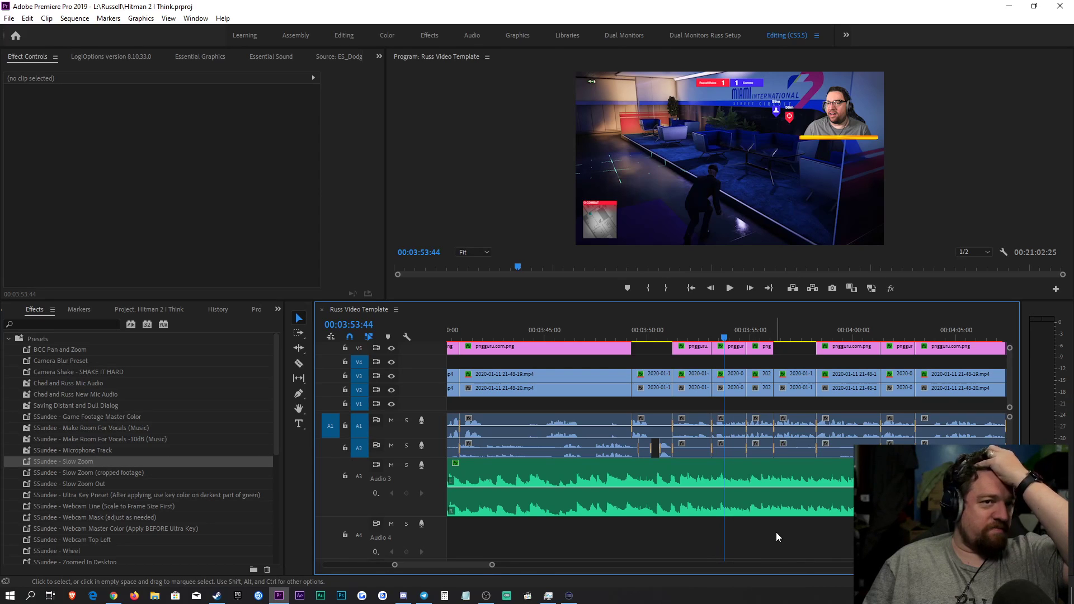
{"action": "scroll", "coordinate": [548, 566], "scroll_direction": "down", "scroll_amount": 3}
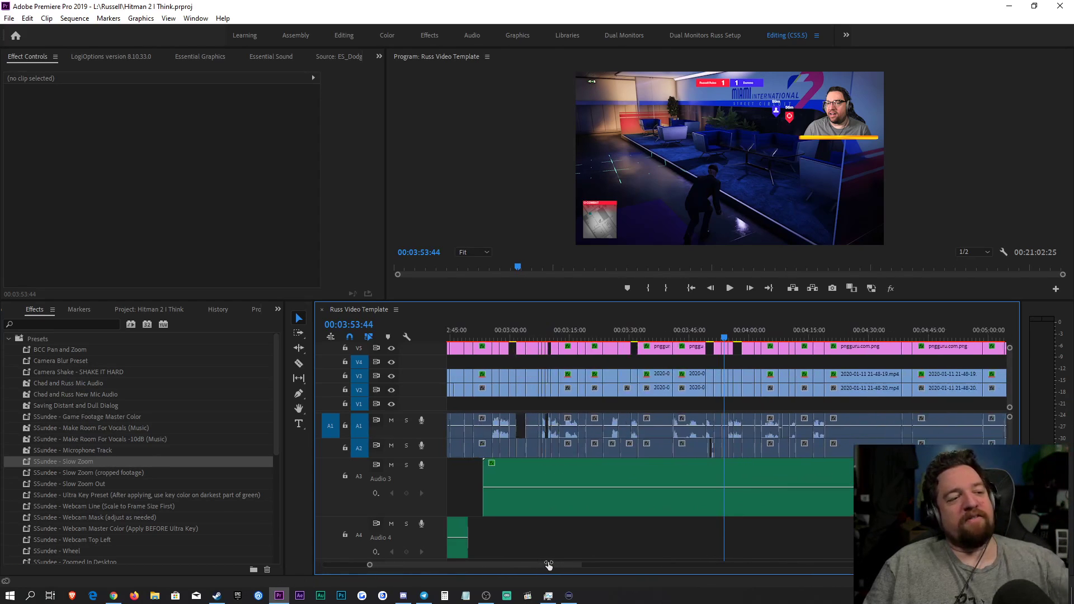
{"action": "scroll", "coordinate": [549, 566], "scroll_direction": "down", "scroll_amount": 1}
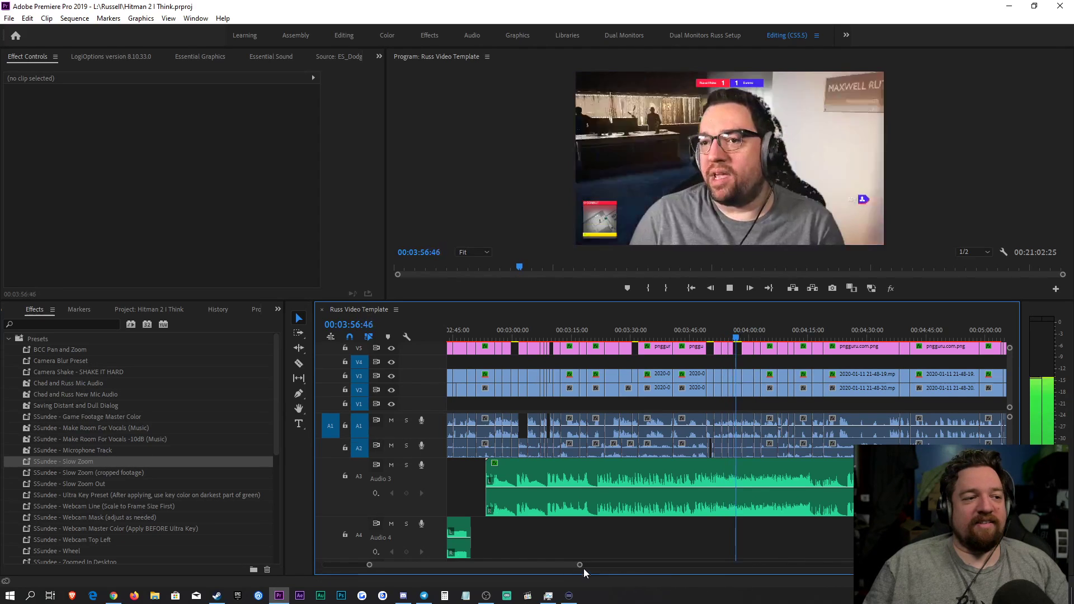
{"action": "left_click_drag", "start_coordinate": [579, 565], "coordinate": [549, 565]}
{"action": "key", "text": "space"}
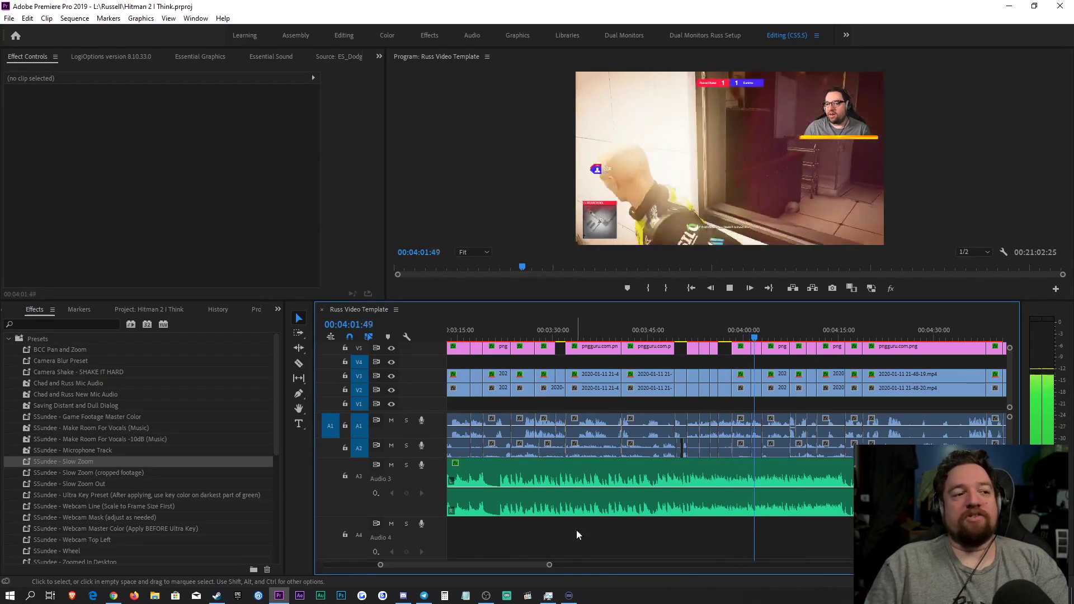
{"action": "key", "text": "backslash"}
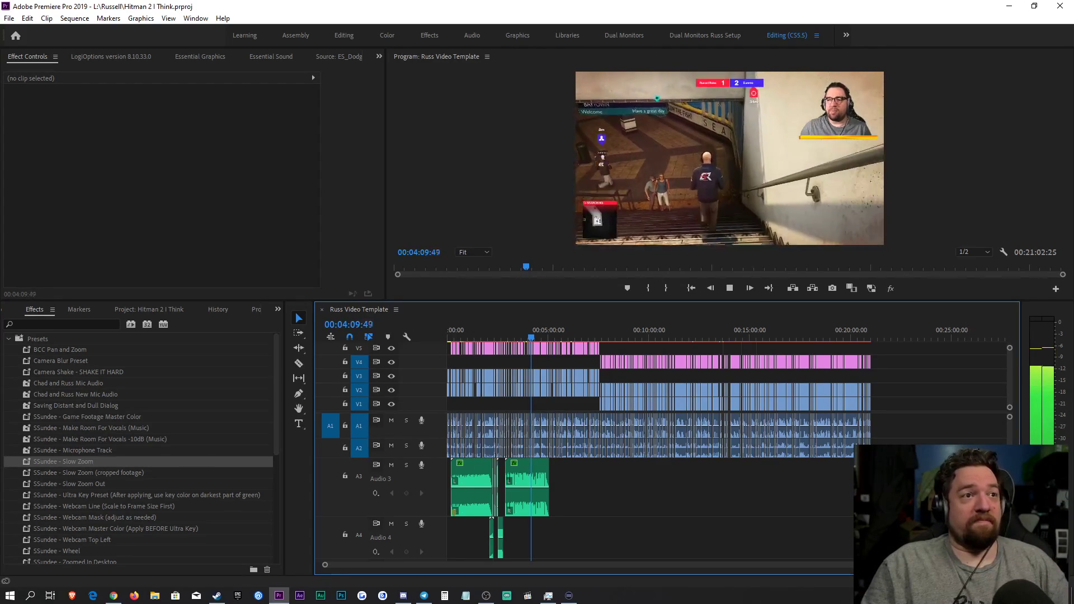
{"action": "key", "text": "equal"}
{"action": "key", "text": "equal"}
{"action": "key", "text": "equal"}
{"action": "key", "text": "equal"}
{"action": "key", "text": "equal"}
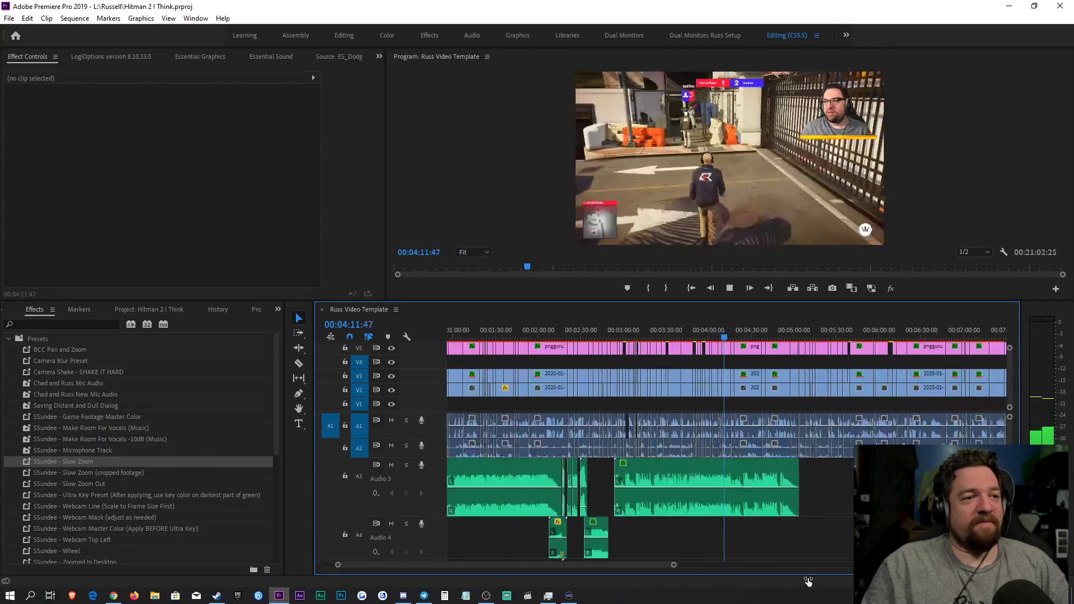
{"action": "key", "text": "equal"}
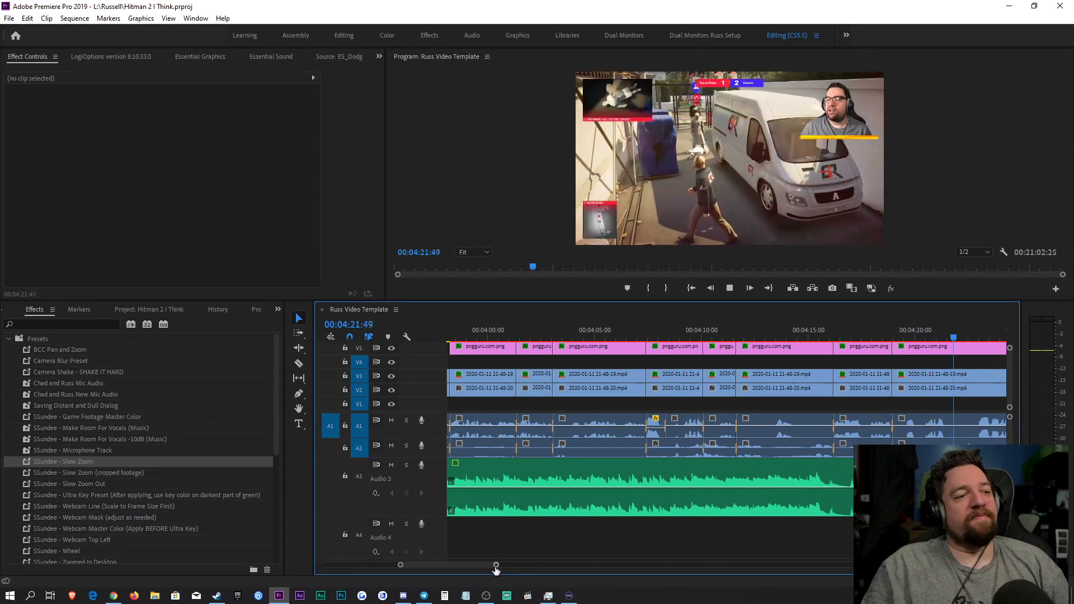
Step: Continue reviewing the playback from about 00:04:21 until the current music track fades out near 00:04:58
{"action": "left_click_drag", "start_coordinate": [497, 565], "coordinate": [511, 566]}
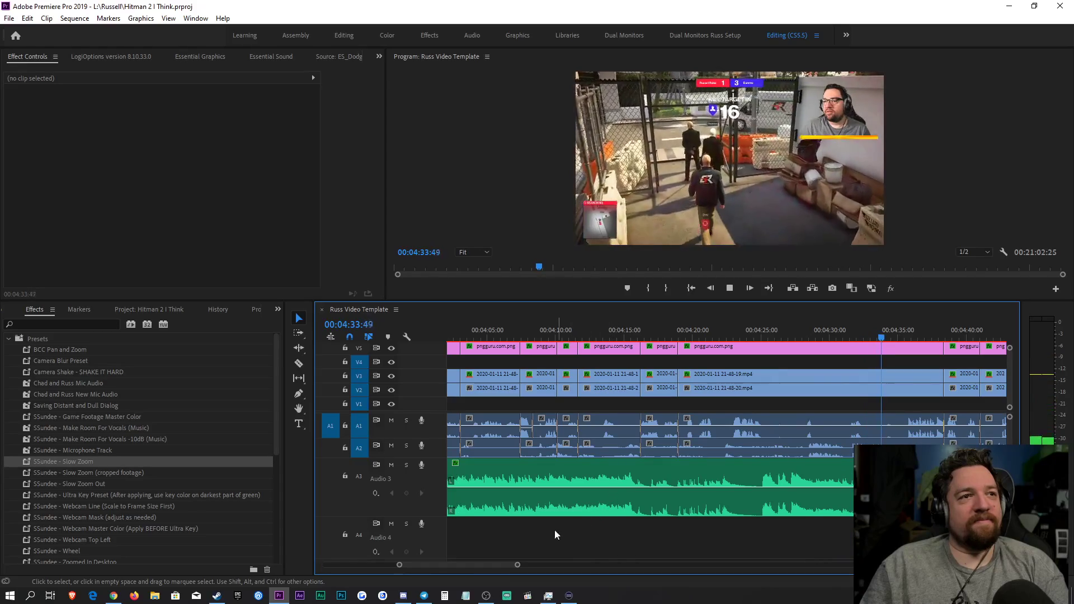
{"action": "scroll", "coordinate": [528, 566], "scroll_direction": "down", "scroll_amount": 3}
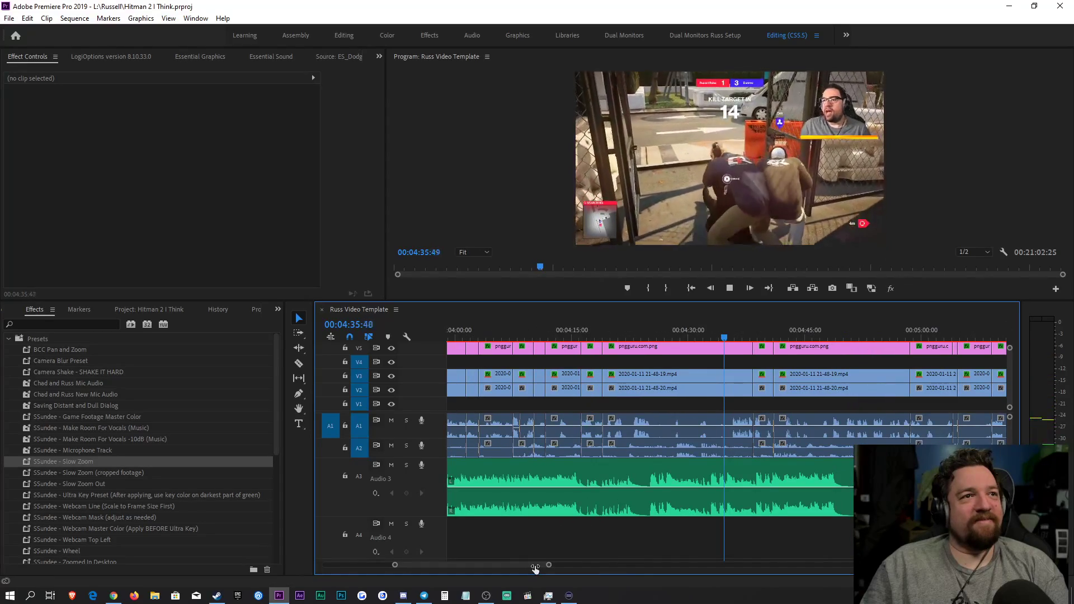
{"action": "scroll", "coordinate": [521, 566], "scroll_direction": "up", "scroll_amount": 3}
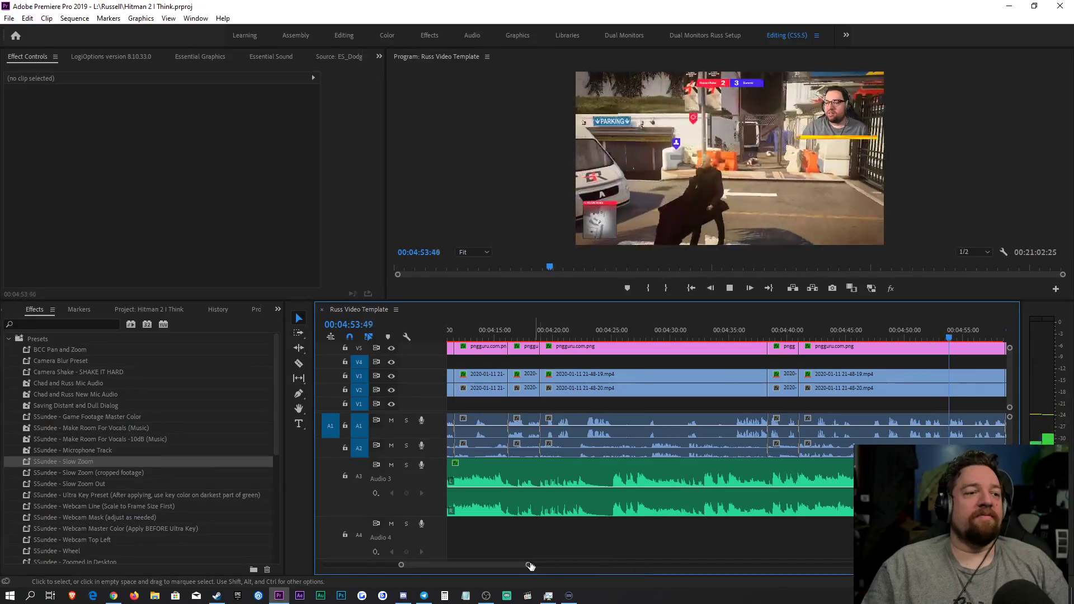
{"action": "scroll", "coordinate": [535, 563], "scroll_direction": "down", "scroll_amount": 4}
{"action": "scroll", "coordinate": [537, 564], "scroll_direction": "up", "scroll_amount": 3}
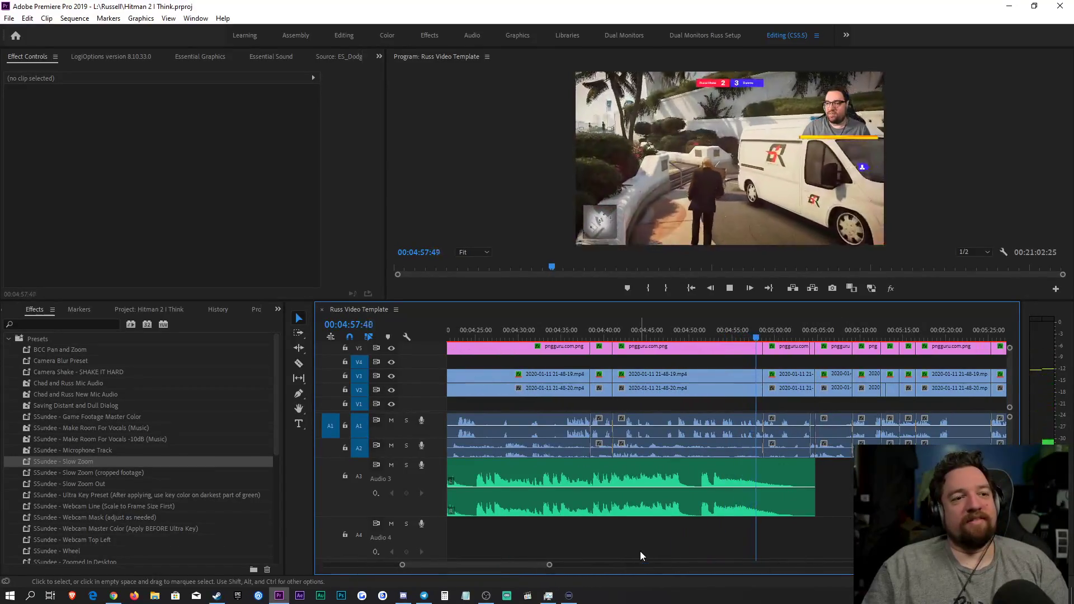
Step: Add the ES_Dodging Questions 2 music to Audio 4 just before 00:04:58:50, overlapping the end of the previous track
{"action": "key", "text": "space"}
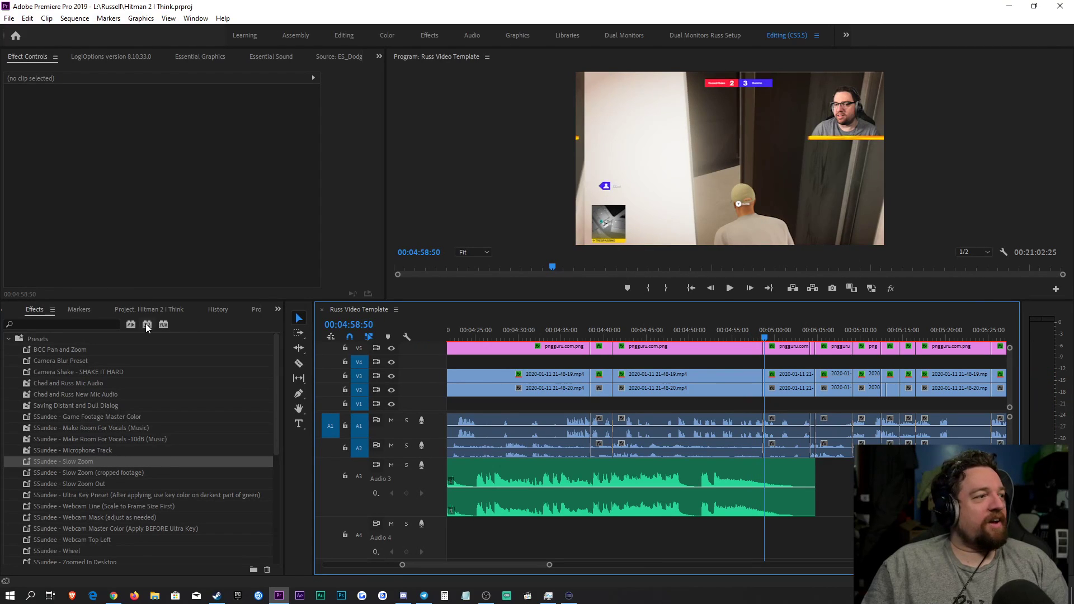
{"action": "left_click", "coordinate": [149, 310]}
{"action": "left_click_drag", "start_coordinate": [117, 478], "coordinate": [757, 534]}
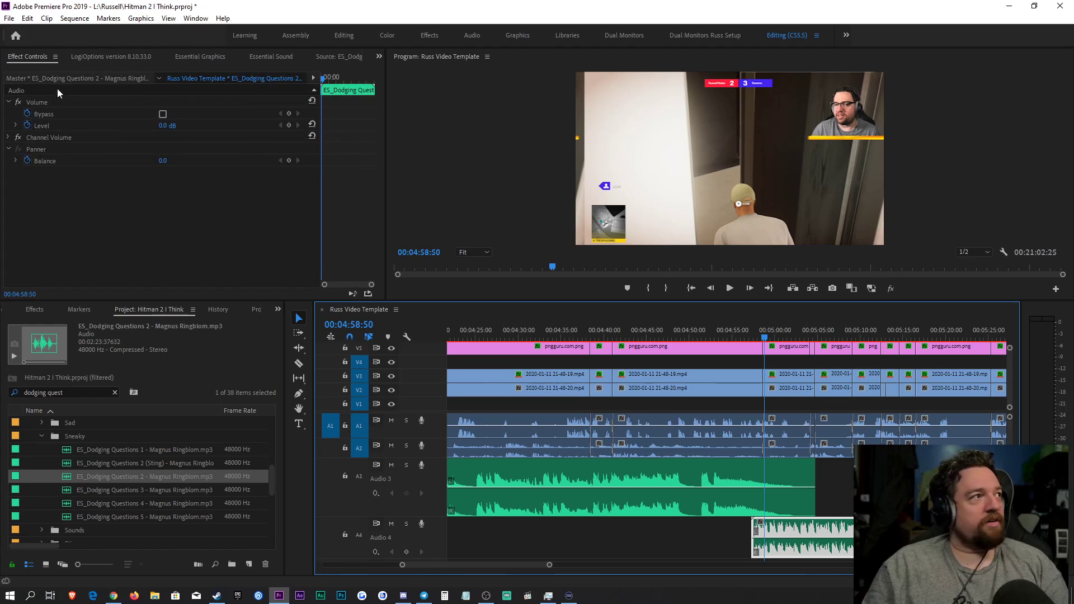
Step: Tag the new clip as Music with the Balanced Background Music -12dB preset and apply the SSundee - Make Room For Vocals (Music) preset
{"action": "left_click", "coordinate": [264, 57]}
{"action": "left_click", "coordinate": [143, 179]}
{"action": "left_click", "coordinate": [109, 110]}
{"action": "left_click", "coordinate": [100, 159]}
{"action": "left_click", "coordinate": [35, 310]}
{"action": "left_click_drag", "start_coordinate": [82, 425], "coordinate": [833, 524]}
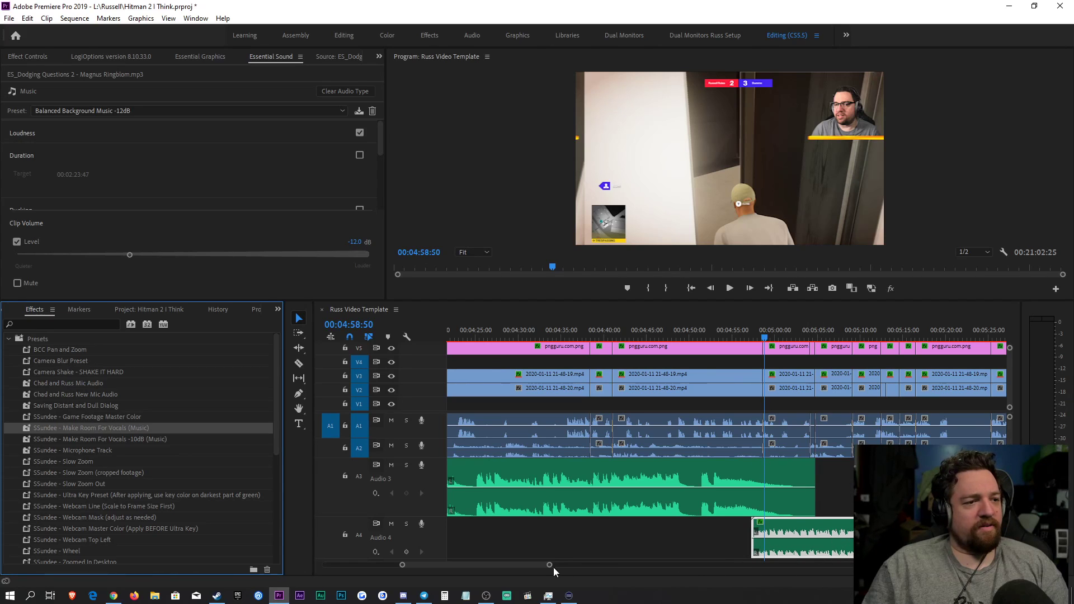
Step: Shift the new music clip so its first notes line up with the transition at 00:04:58:38, checking it in playback
{"action": "key", "text": "equal"}
{"action": "key", "text": "equal"}
{"action": "key", "text": "equal"}
{"action": "key", "text": "equal"}
{"action": "left_click_drag", "start_coordinate": [644, 529], "coordinate": [732, 526]}
{"action": "left_click", "coordinate": [708, 337]}
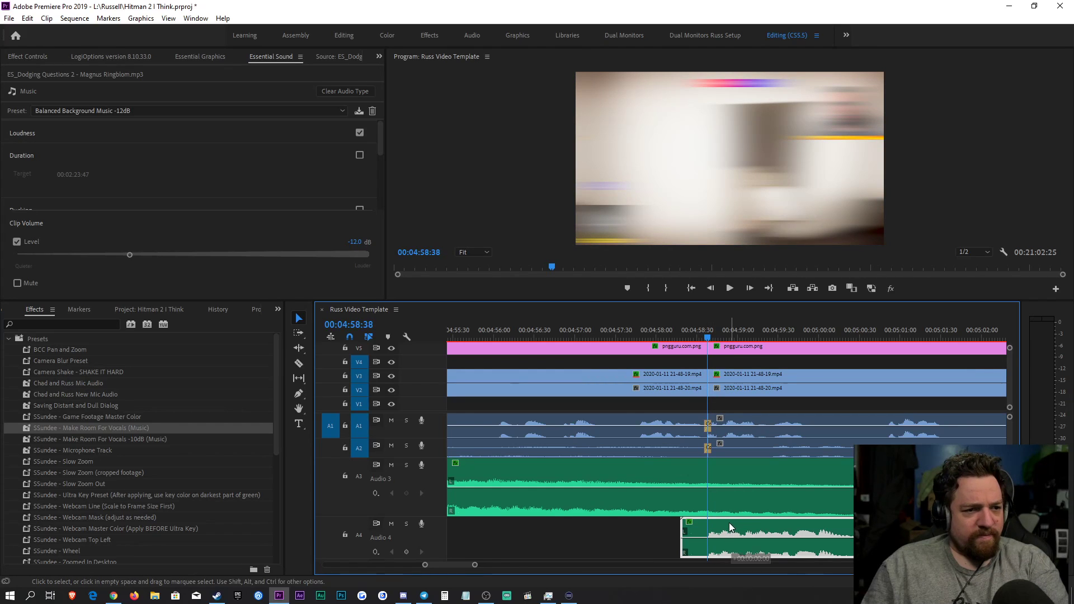
{"action": "left_click_drag", "start_coordinate": [709, 336], "coordinate": [443, 361]}
{"action": "key", "text": "space"}
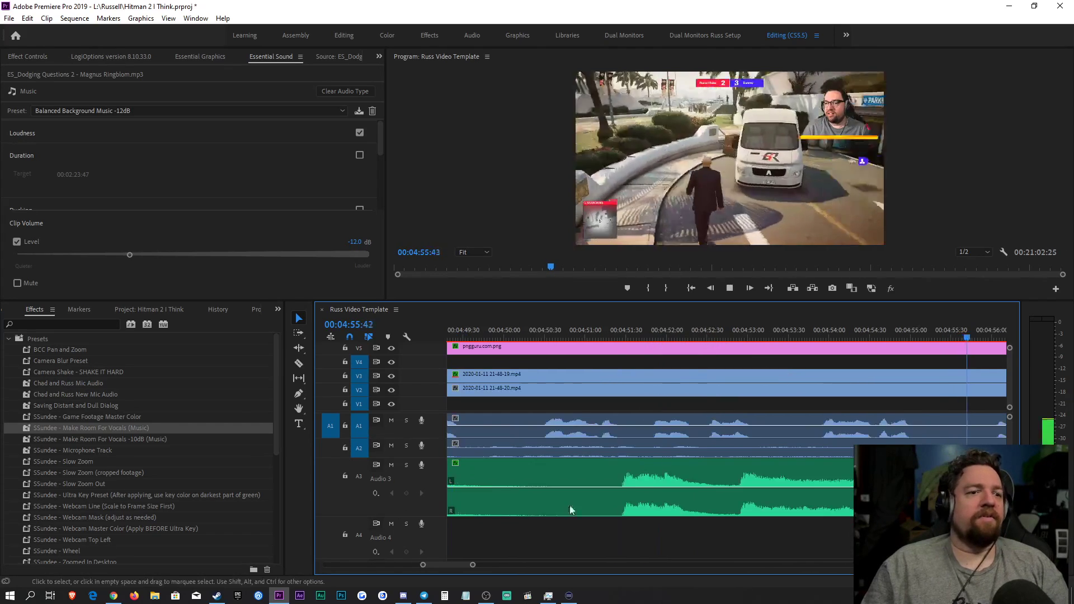
{"action": "left_click_drag", "start_coordinate": [715, 530], "coordinate": [713, 529]}
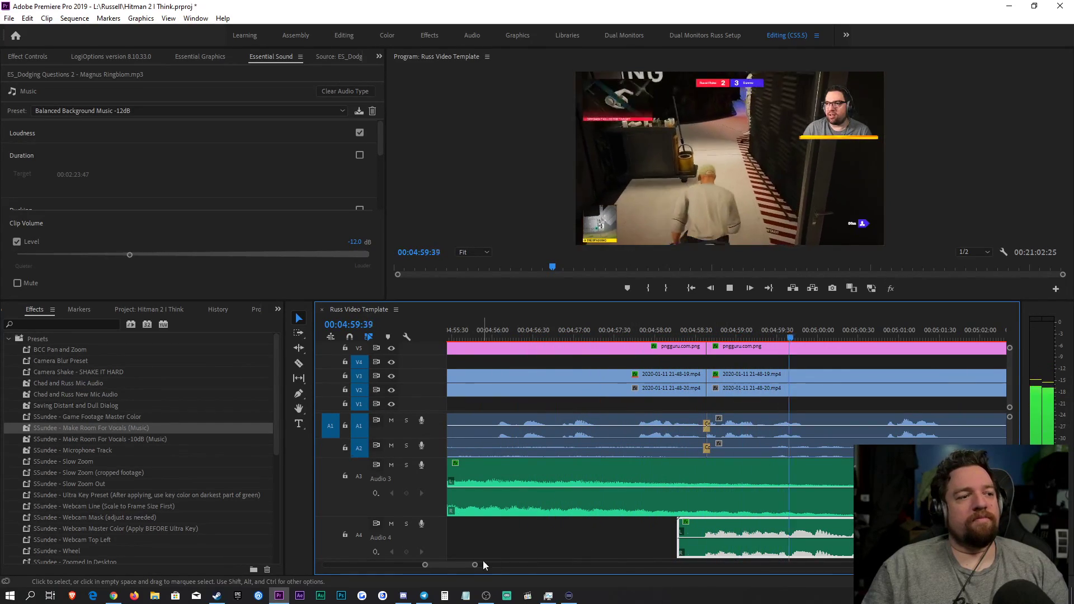
Step: Play the section under the new Audio 4 music through to 00:05:26:35 with the clip deselected
{"action": "left_click_drag", "start_coordinate": [475, 565], "coordinate": [639, 543]}
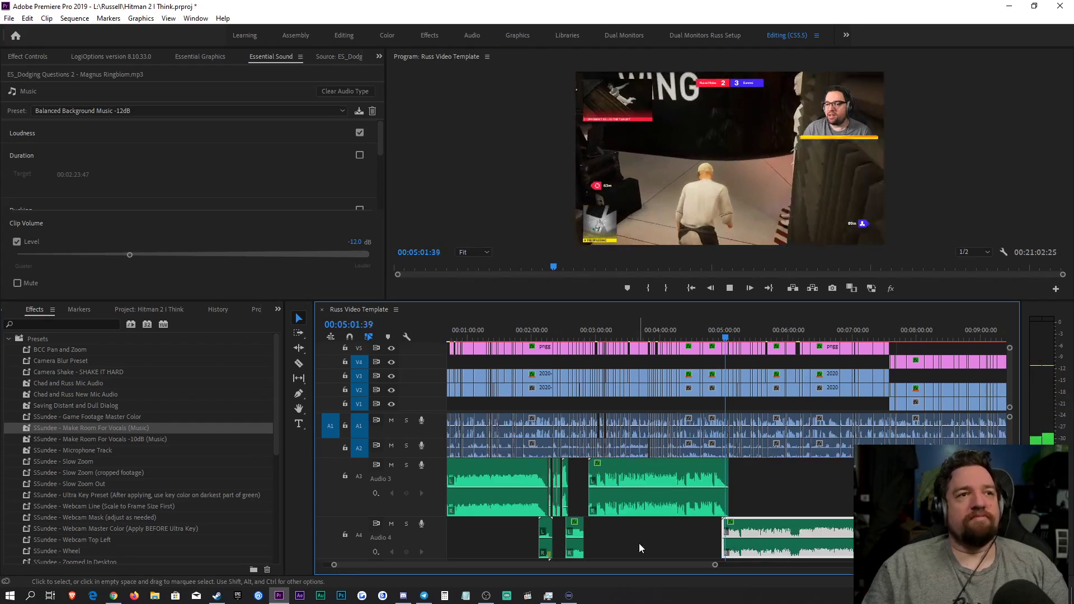
{"action": "left_click", "coordinate": [815, 495]}
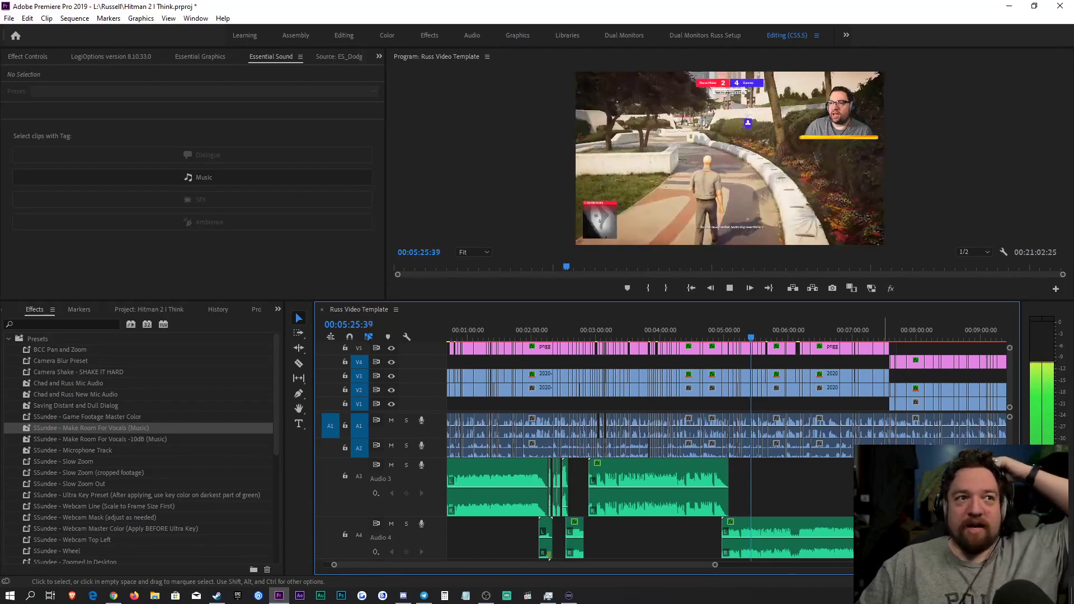
{"action": "key", "text": "space"}
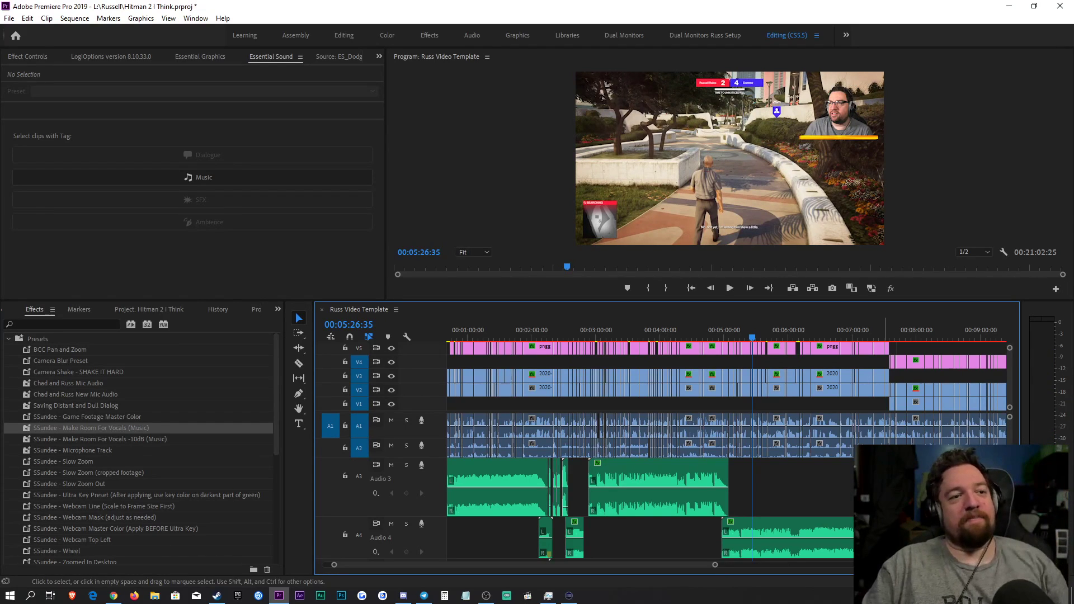
Step: Replay the waterfront scene from 00:05:12:42 to about 00:05:24 to locate the start of the attack
{"action": "key", "text": "ctrl+s"}
{"action": "left_click_drag", "start_coordinate": [751, 333], "coordinate": [740, 334]}
{"action": "key", "text": "space"}
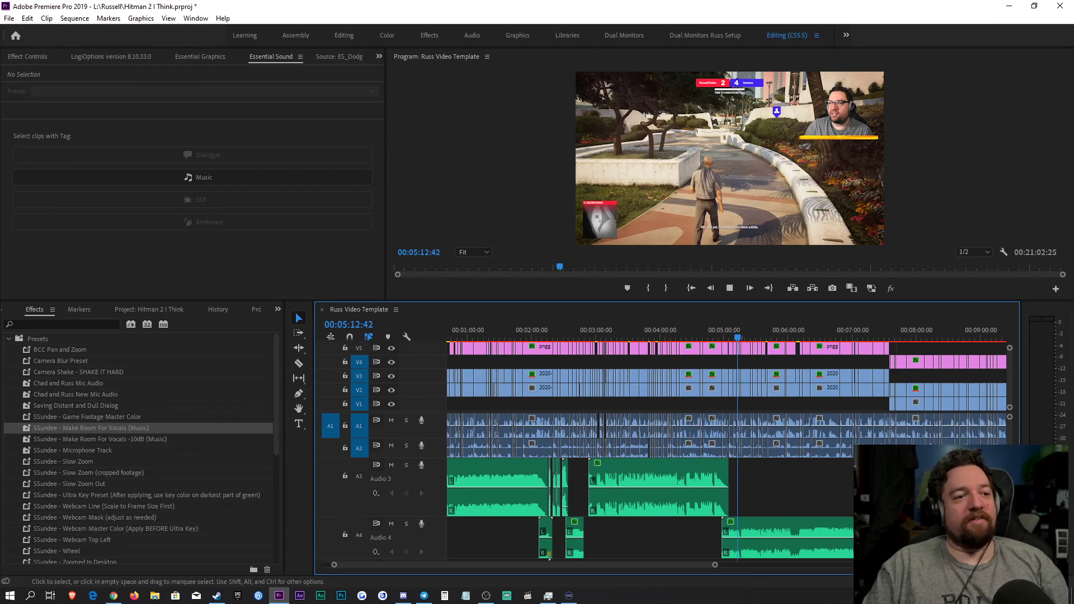
{"action": "left_click_drag", "start_coordinate": [714, 565], "coordinate": [670, 565]}
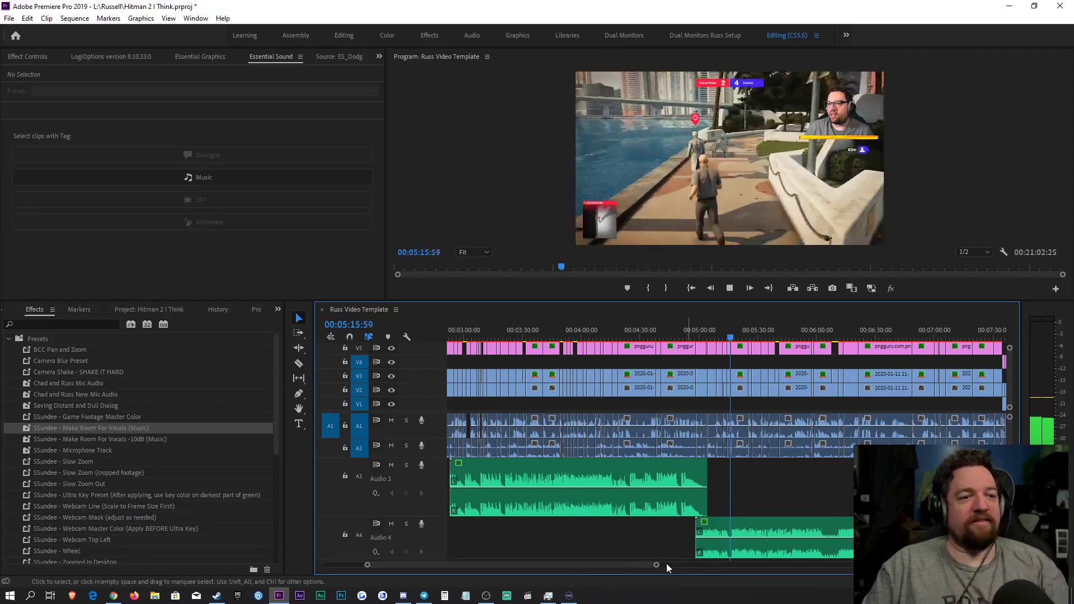
{"action": "left_click_drag", "start_coordinate": [653, 566], "coordinate": [615, 564]}
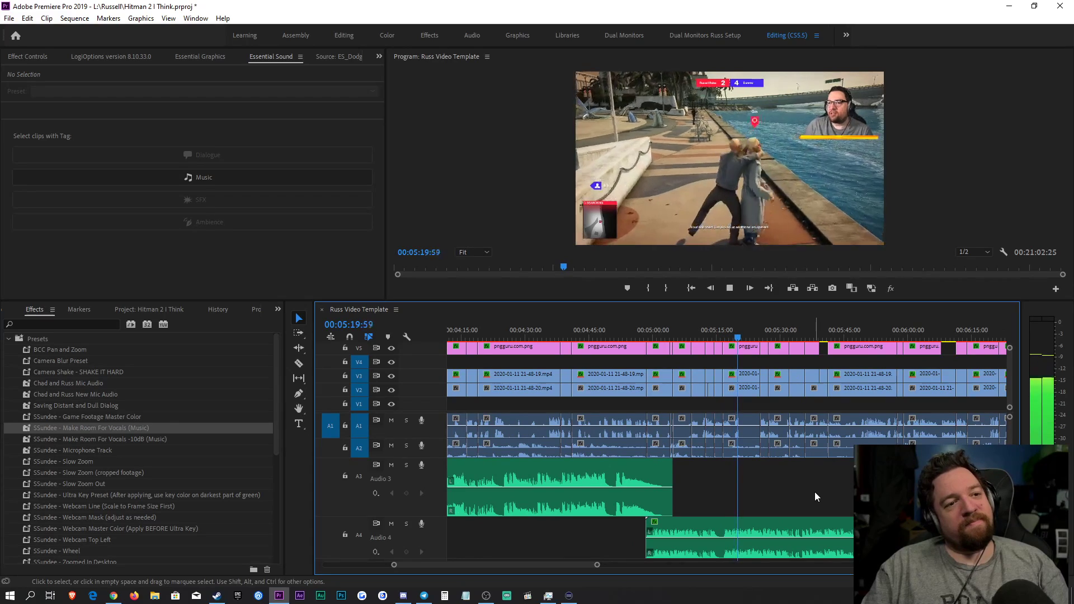
{"action": "left_click_drag", "start_coordinate": [597, 567], "coordinate": [544, 565]}
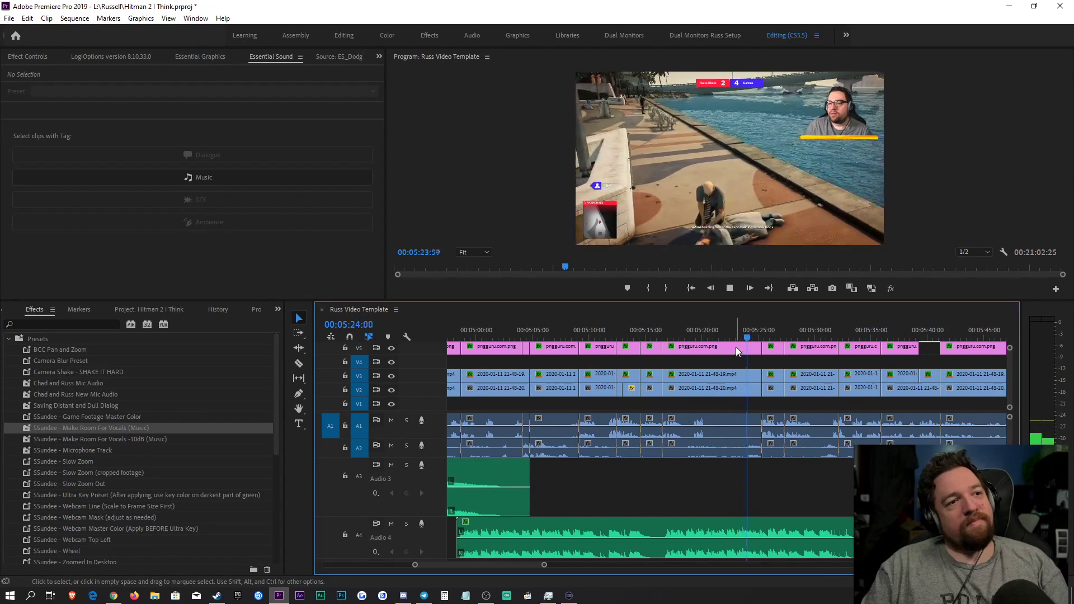
Step: Search the project for "suspense gaming" and place the marked final part of Suspense - Gaming Sound Effect (HD).mp3 on Audio 3 at 00:05:19:35
{"action": "left_click", "coordinate": [703, 337]}
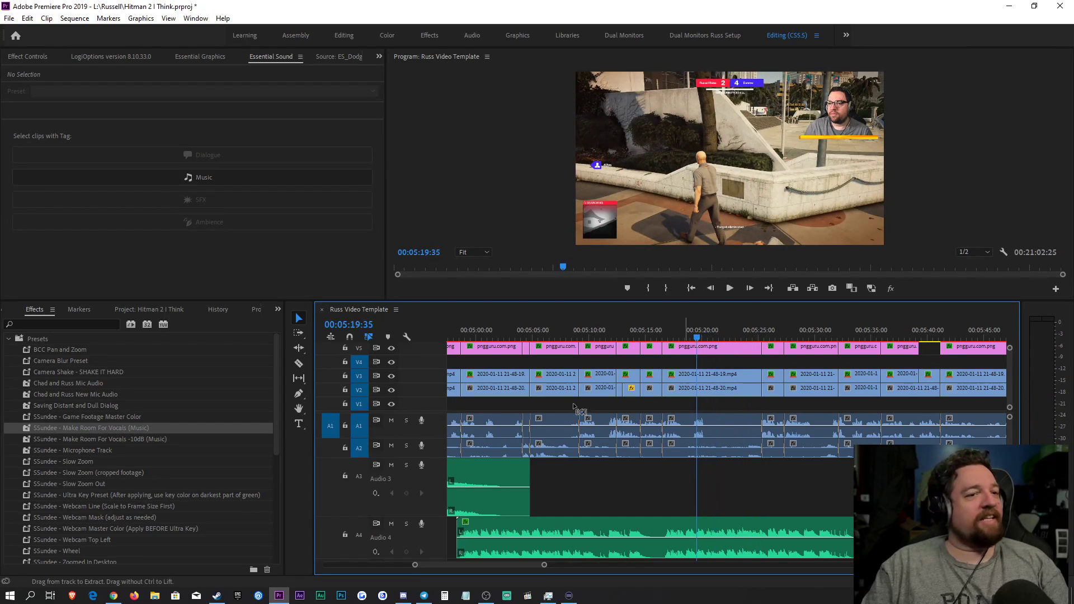
{"action": "key", "text": "ctrl+s"}
{"action": "left_click", "coordinate": [156, 310]}
{"action": "left_click_drag", "start_coordinate": [64, 393], "coordinate": [43, 390]}
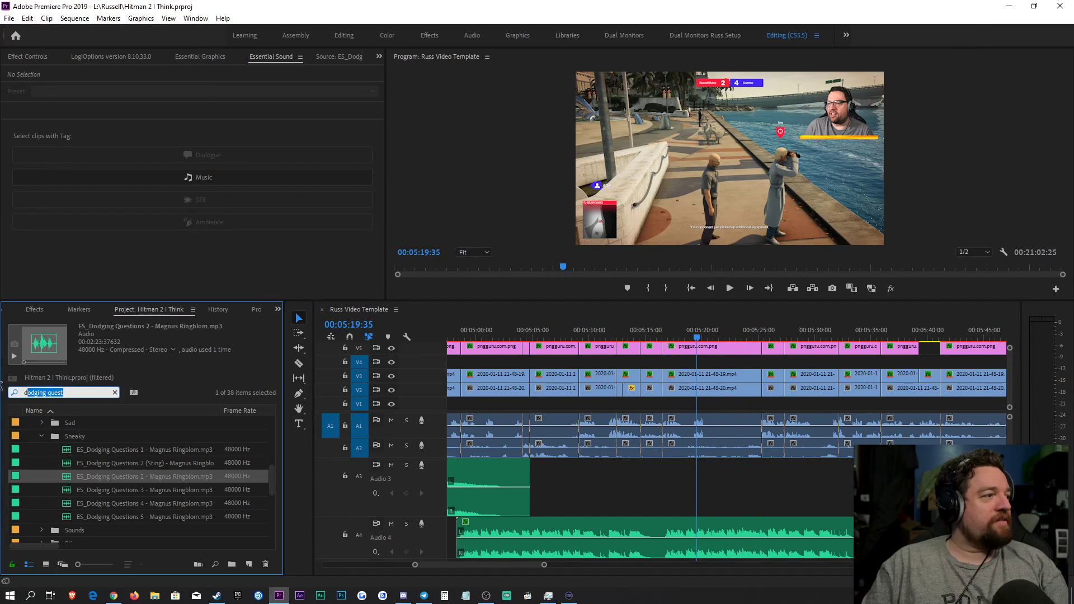
{"action": "type", "text": "suspense gaming"}
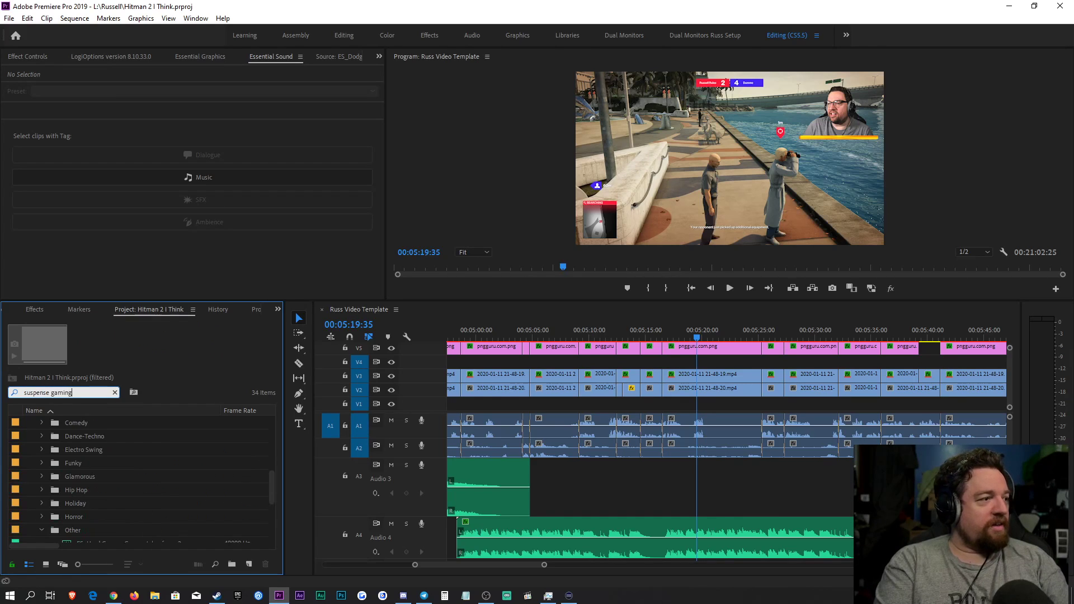
{"action": "double_click", "coordinate": [133, 476]}
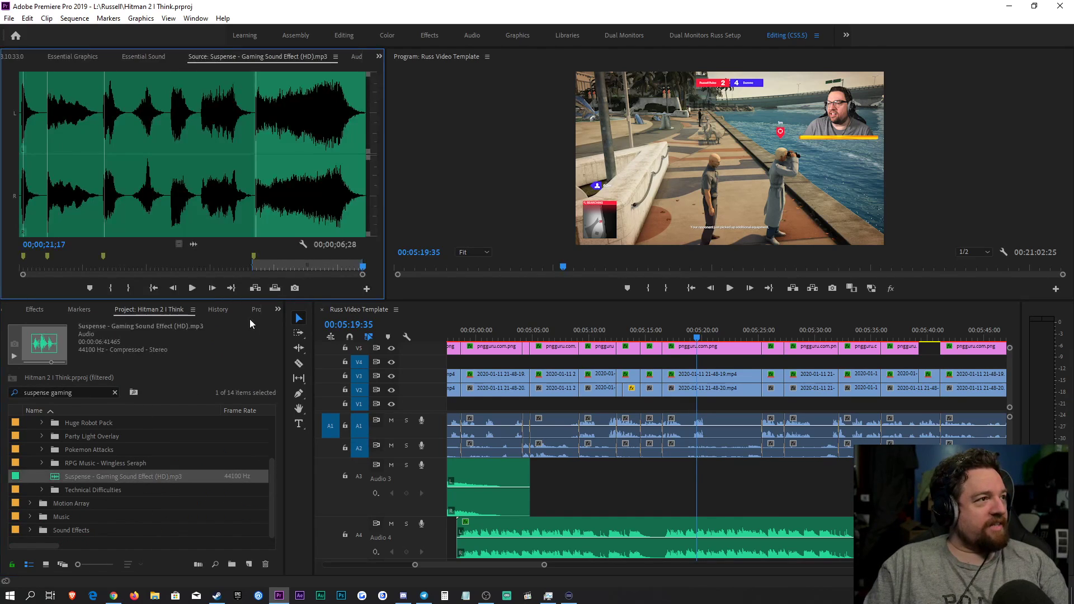
{"action": "left_click_drag", "start_coordinate": [193, 244], "coordinate": [697, 474]}
Step: Adjust the suspense sound effect's audio gain by -24 dB and save the project
{"action": "right_click", "coordinate": [728, 503]}
{"action": "left_click", "coordinate": [753, 388]}
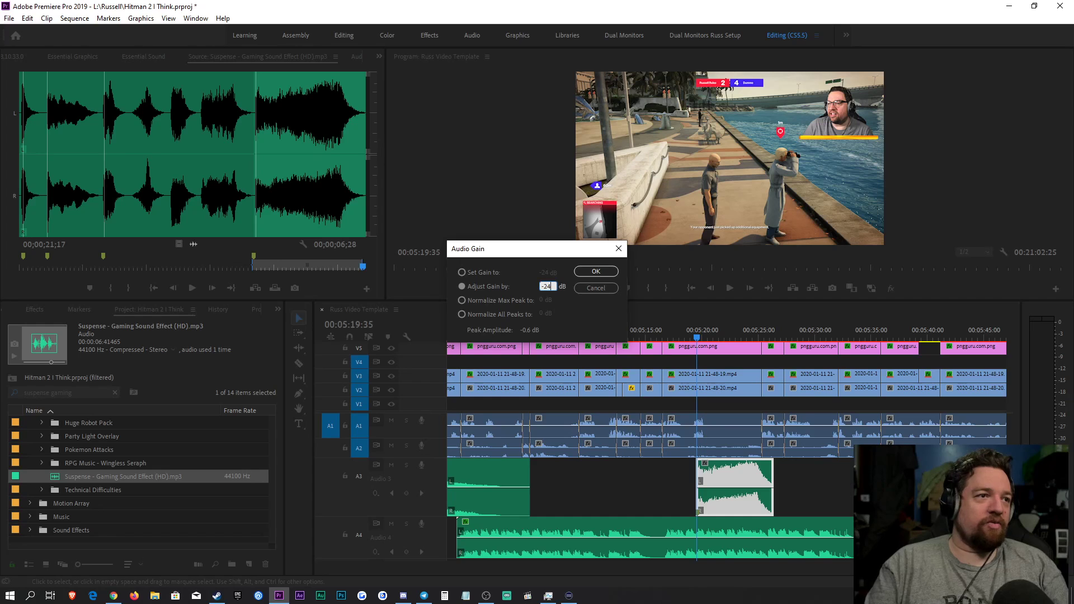
{"action": "key", "text": "Return"}
{"action": "key", "text": "ctrl+s"}
Step: Play from the suspense sound effect through to 00:05:37:45 and save the project
{"action": "key", "text": "space"}
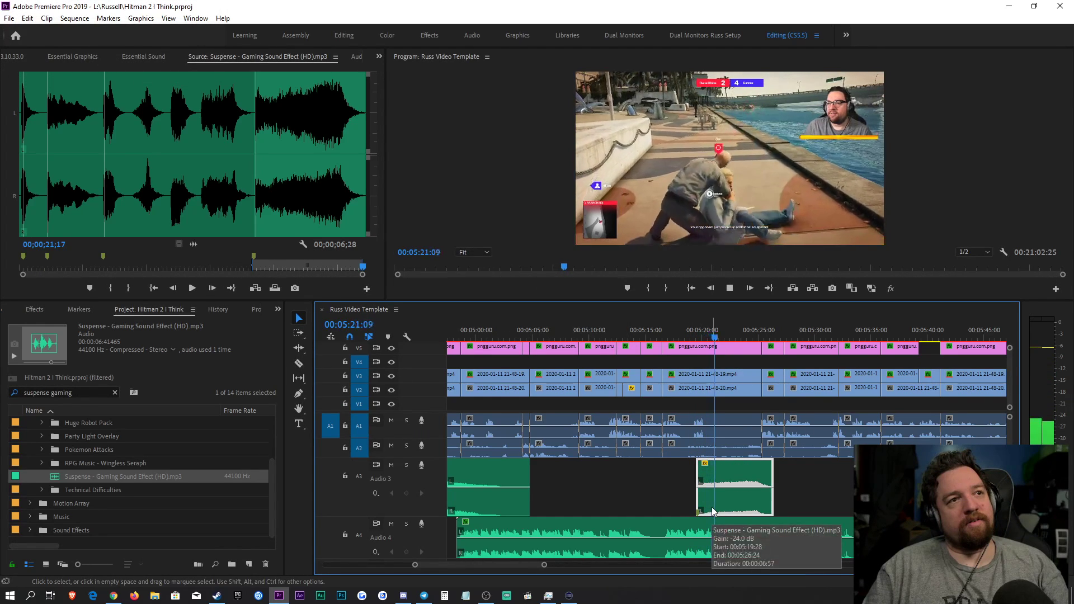
{"action": "left_click_drag", "start_coordinate": [545, 565], "coordinate": [568, 565]}
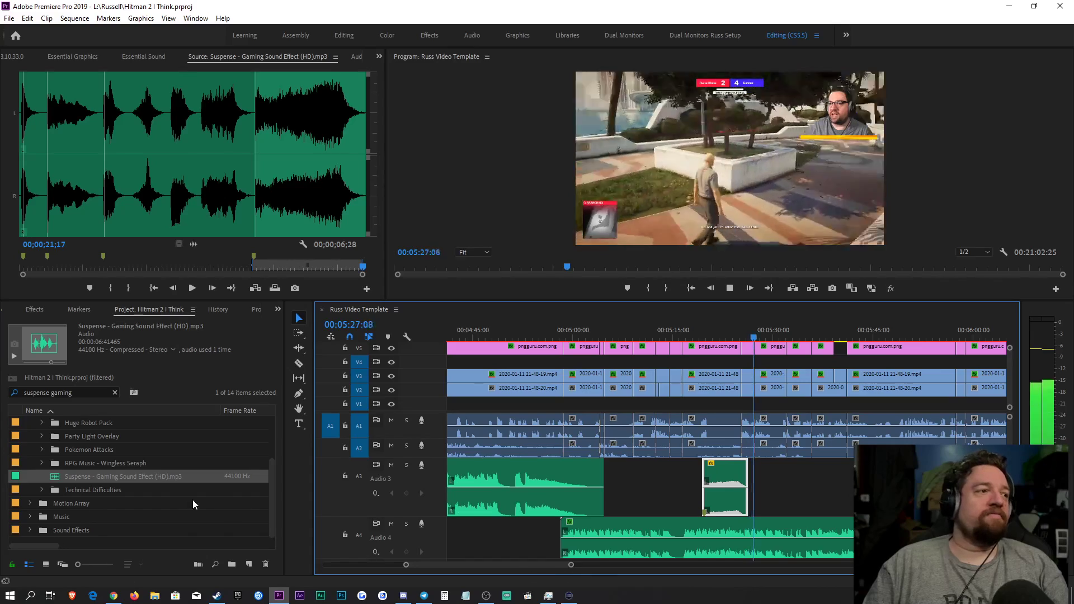
{"action": "left_click", "coordinate": [145, 464]}
{"action": "left_click", "coordinate": [135, 476]}
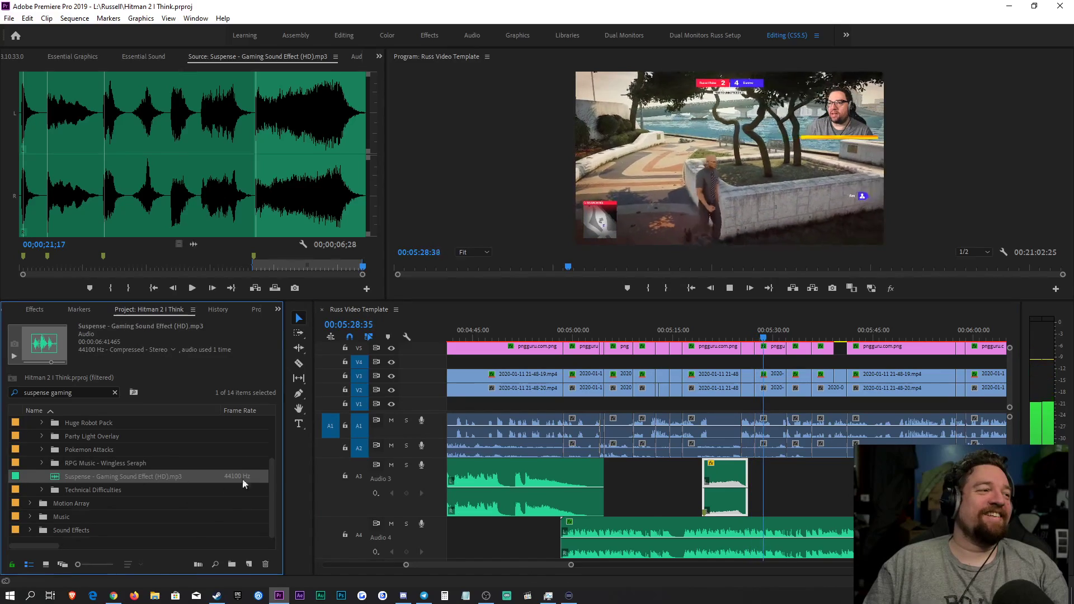
{"action": "left_click", "coordinate": [839, 499]}
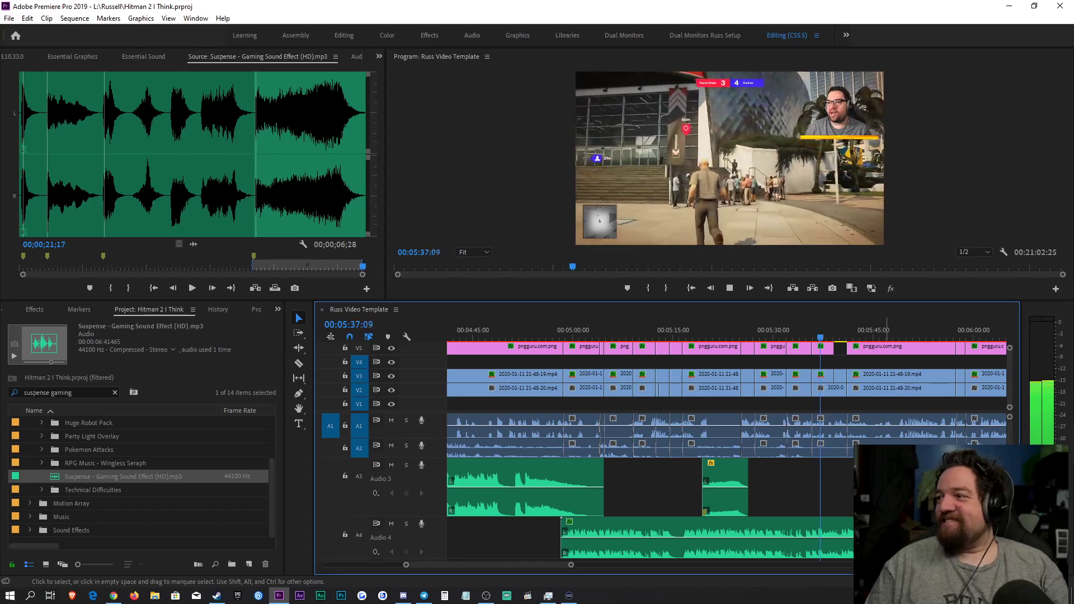
{"action": "key", "text": "space"}
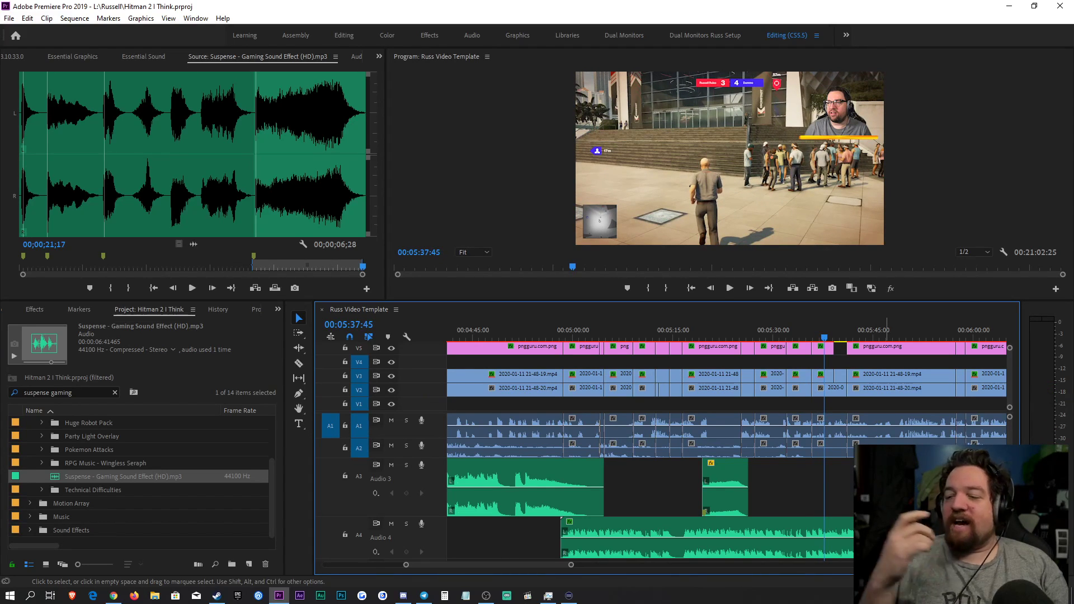
{"action": "key", "text": "ctrl+s"}
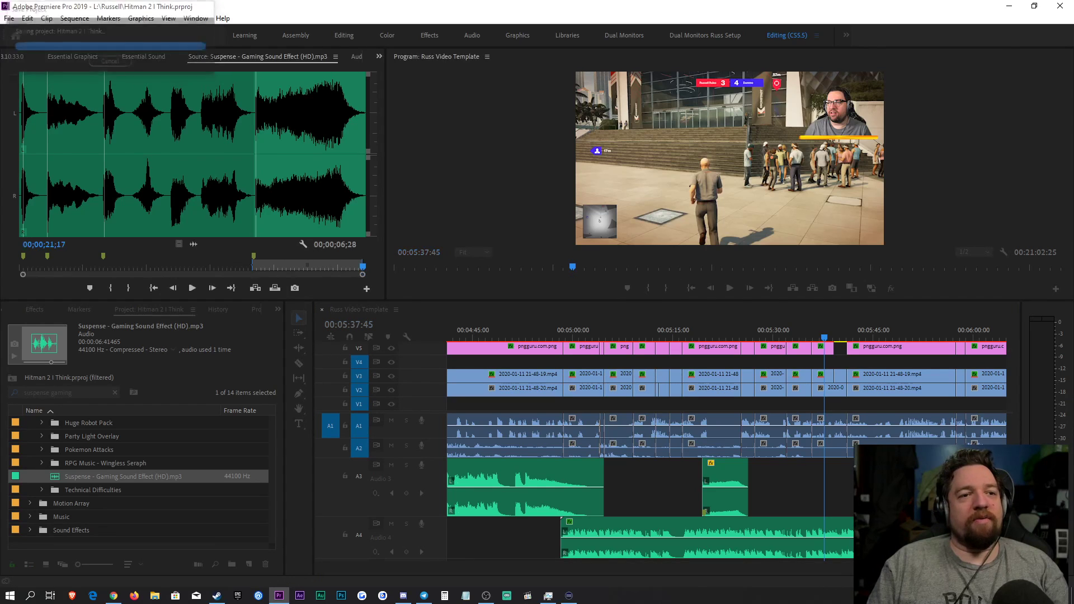
{"action": "key", "text": "minus"}
{"action": "key", "text": "minus"}
{"action": "key", "text": "minus"}
{"action": "key", "text": "minus"}
{"action": "key", "text": "minus"}
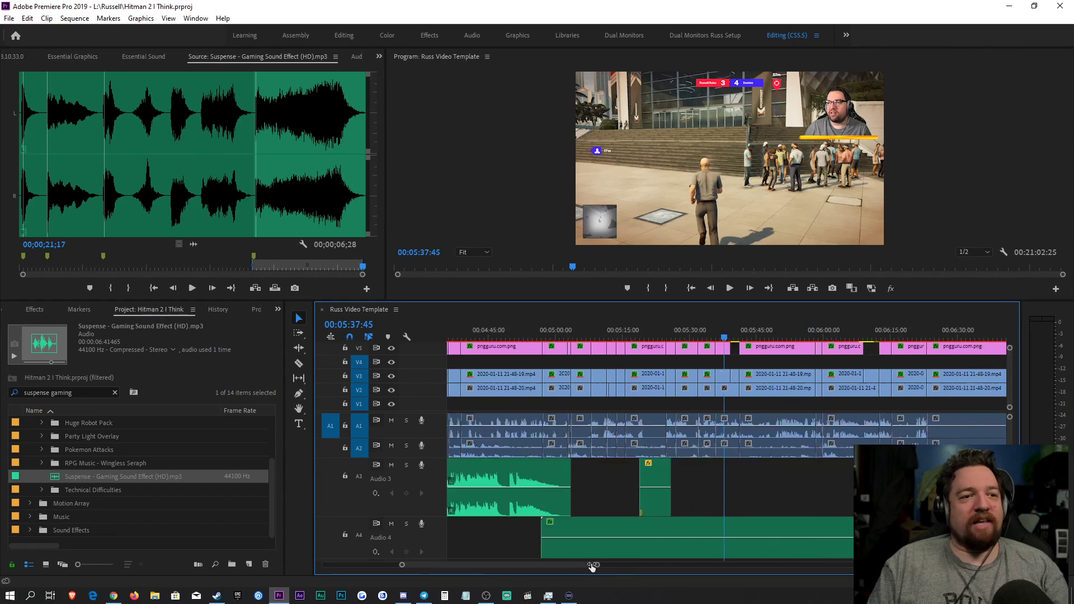
{"action": "key", "text": "equal"}
{"action": "key", "text": "equal"}
{"action": "key", "text": "equal"}
{"action": "key", "text": "equal"}
{"action": "key", "text": "equal"}
{"action": "key", "text": "equal"}
{"action": "key", "text": "equal"}
{"action": "key", "text": "equal"}
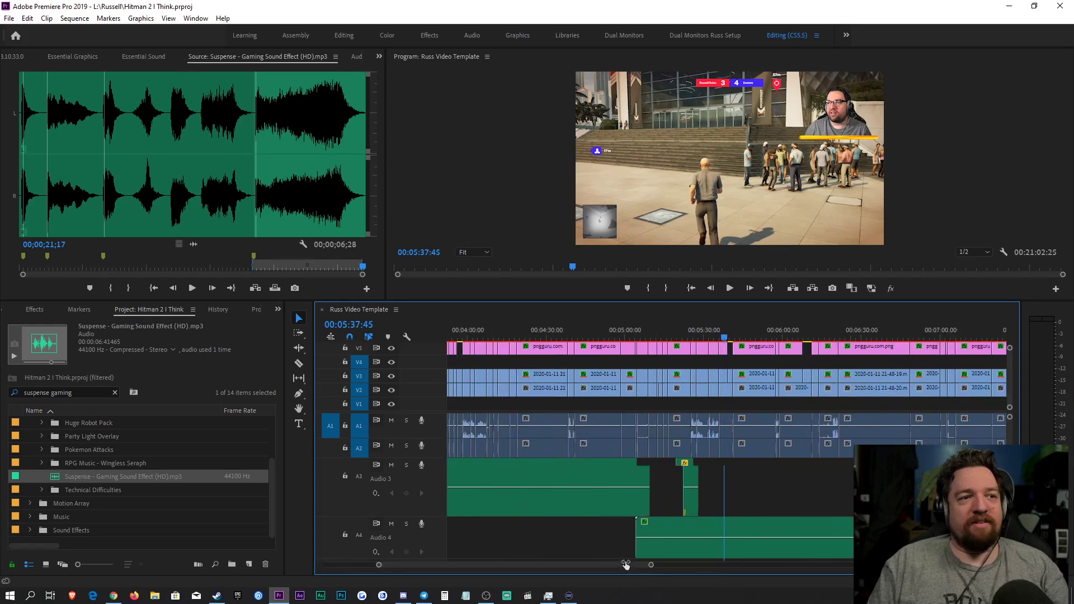
{"action": "key", "text": "equal"}
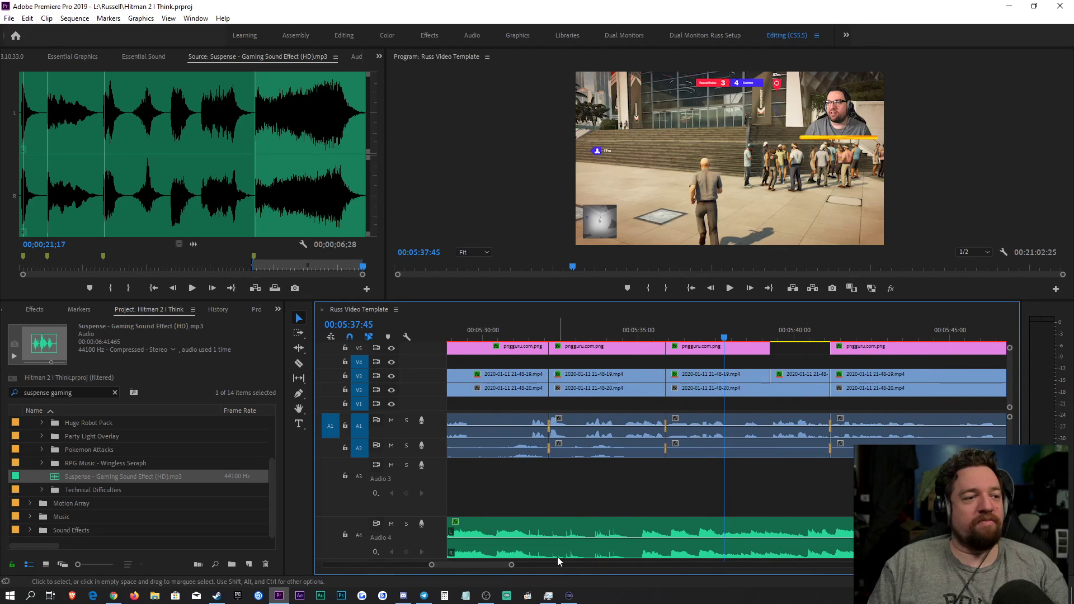
{"action": "left_click_drag", "start_coordinate": [511, 564], "coordinate": [509, 565]}
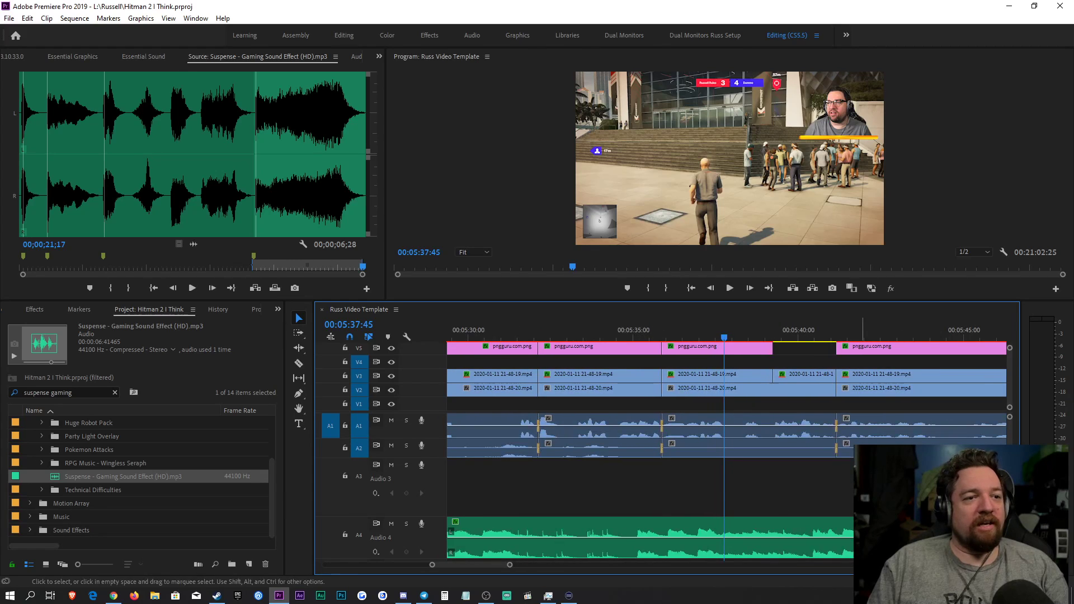
Step: Adjust the heights of Audio 1 through Audio 4 so that Audio 5 also fits in the timeline
{"action": "scroll", "coordinate": [421, 446], "scroll_direction": "up", "scroll_amount": 3}
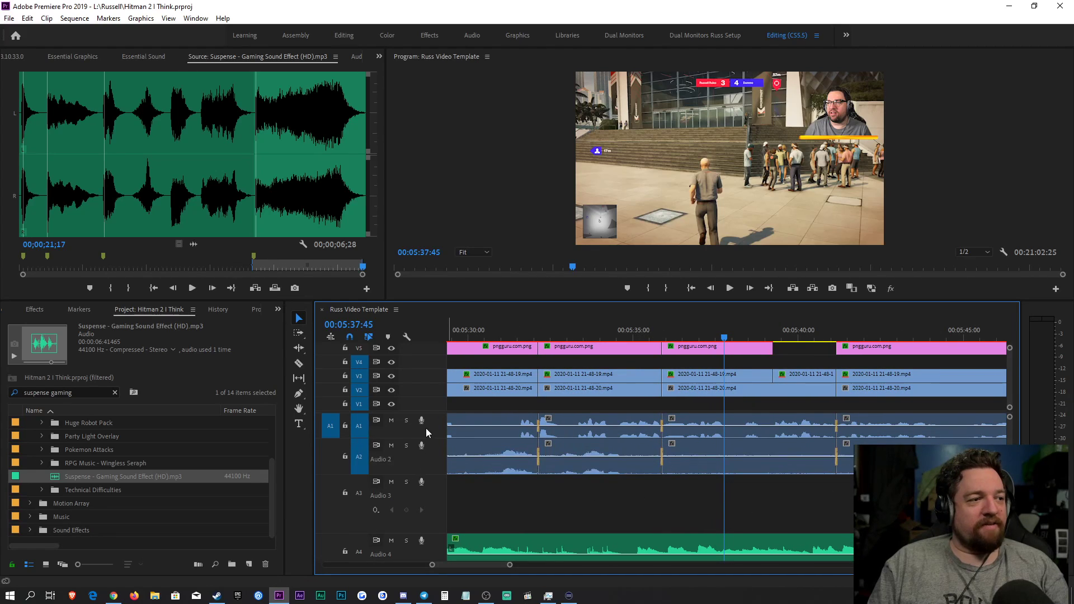
{"action": "scroll", "coordinate": [404, 425], "scroll_direction": "up", "scroll_amount": 1}
{"action": "scroll", "coordinate": [398, 465], "scroll_direction": "down", "scroll_amount": 1}
{"action": "scroll", "coordinate": [411, 491], "scroll_direction": "down", "scroll_amount": 3}
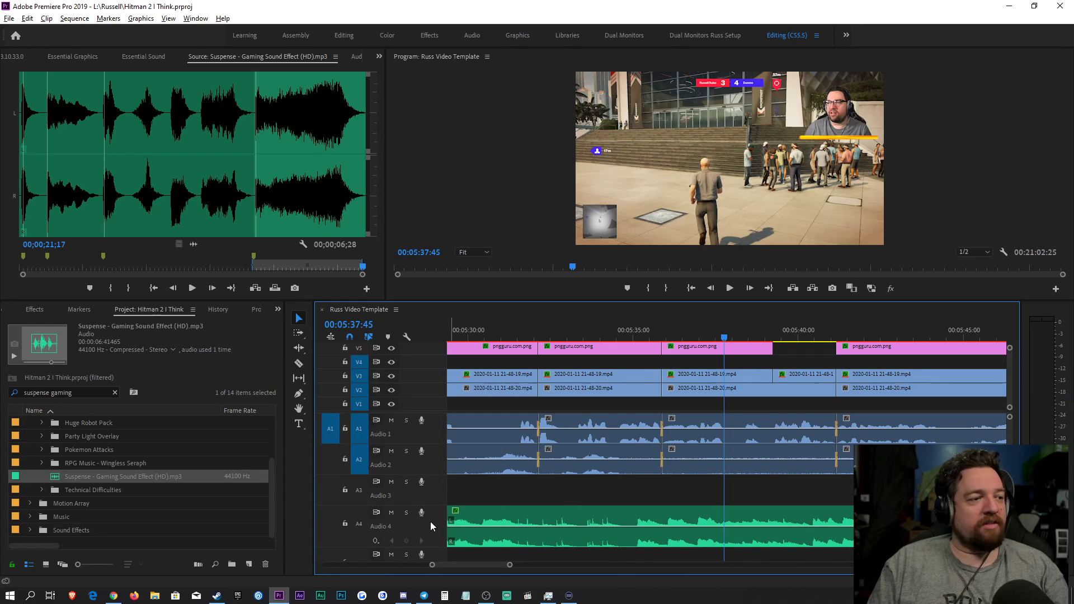
{"action": "scroll", "coordinate": [431, 521], "scroll_direction": "down", "scroll_amount": 2}
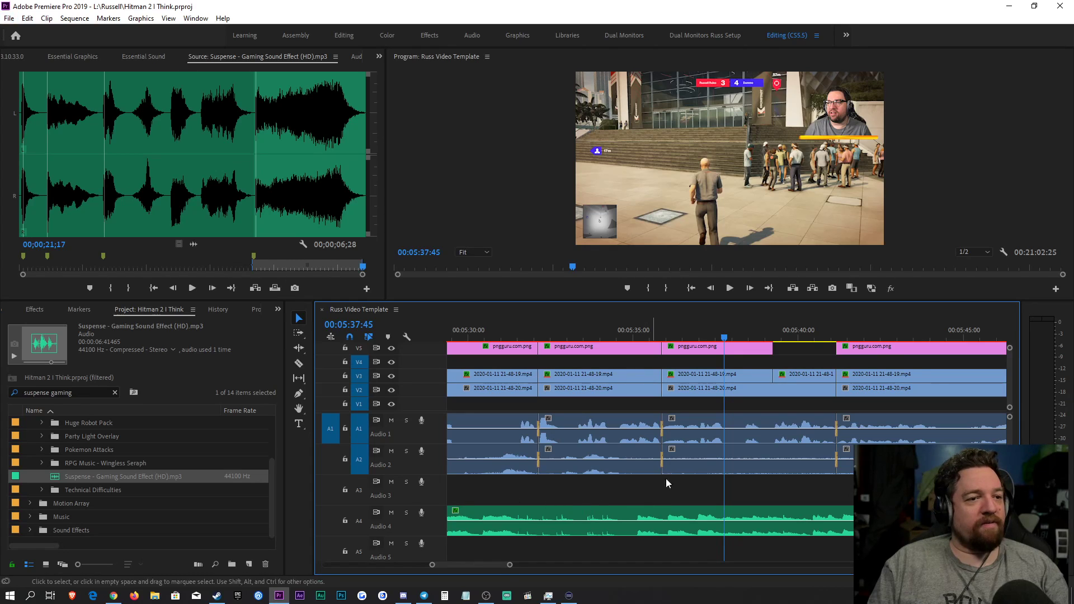
Step: Play from 00:05:35:32 to about 00:05:41:29 and return the playhead to 00:05:34:49
{"action": "left_click", "coordinate": [652, 336]}
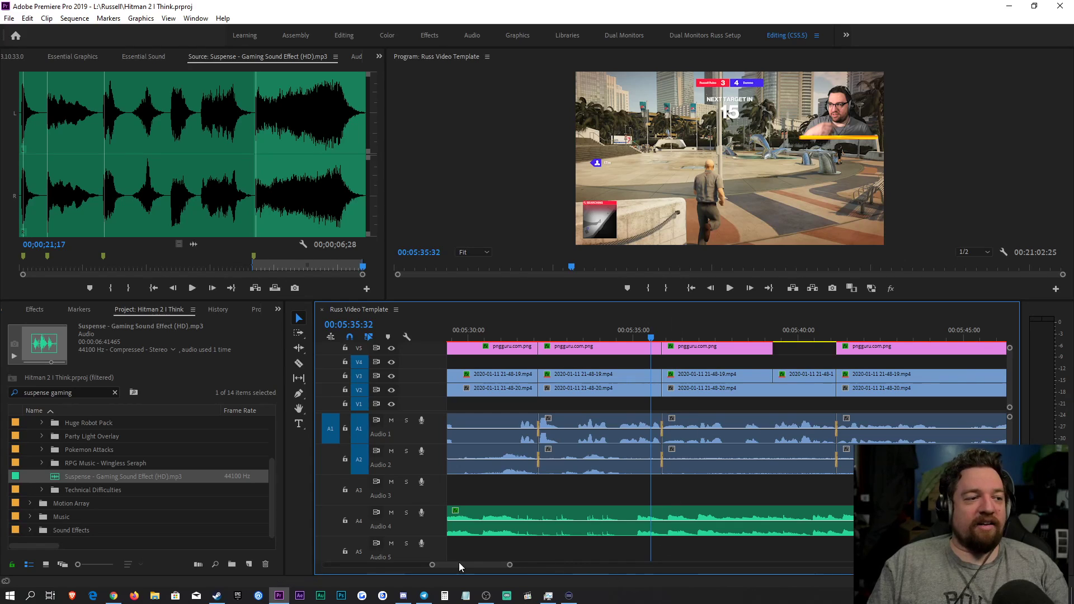
{"action": "left_click_drag", "start_coordinate": [510, 565], "coordinate": [548, 563]}
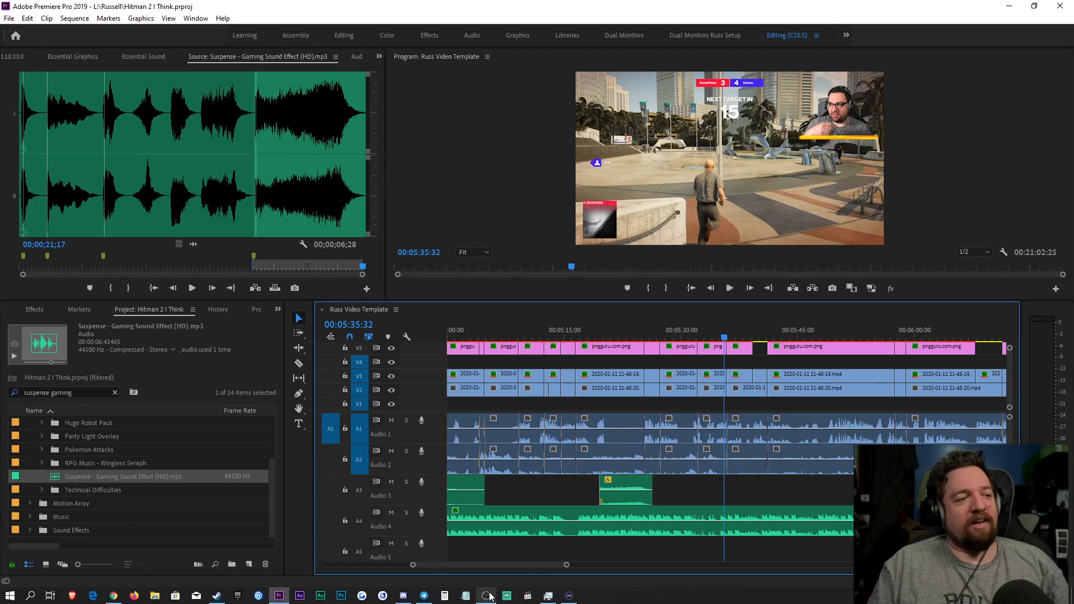
{"action": "mouse_move", "coordinate": [490, 597]}
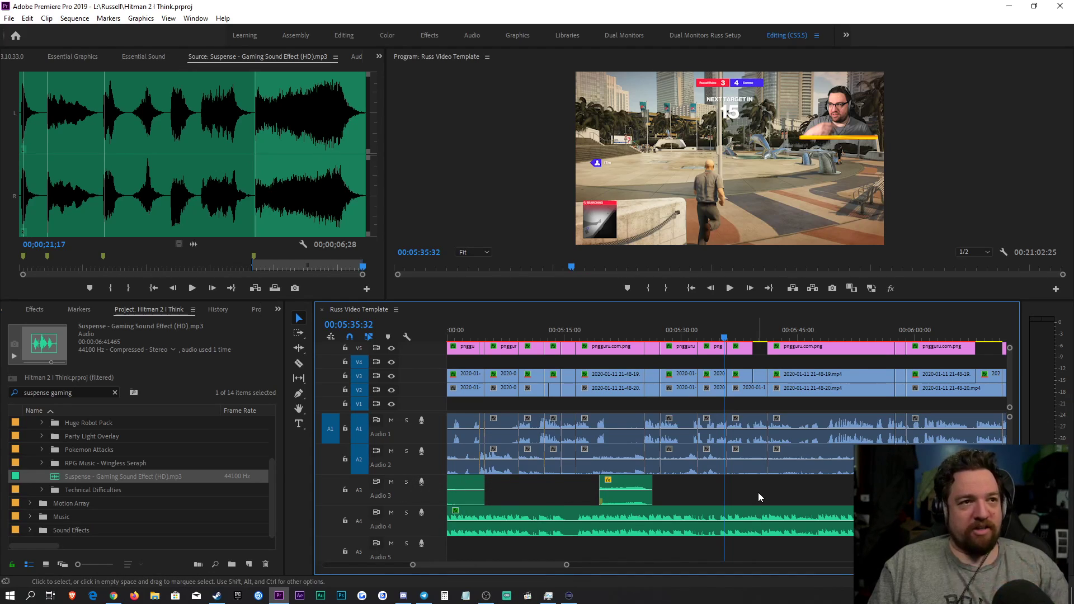
{"action": "key", "text": "space"}
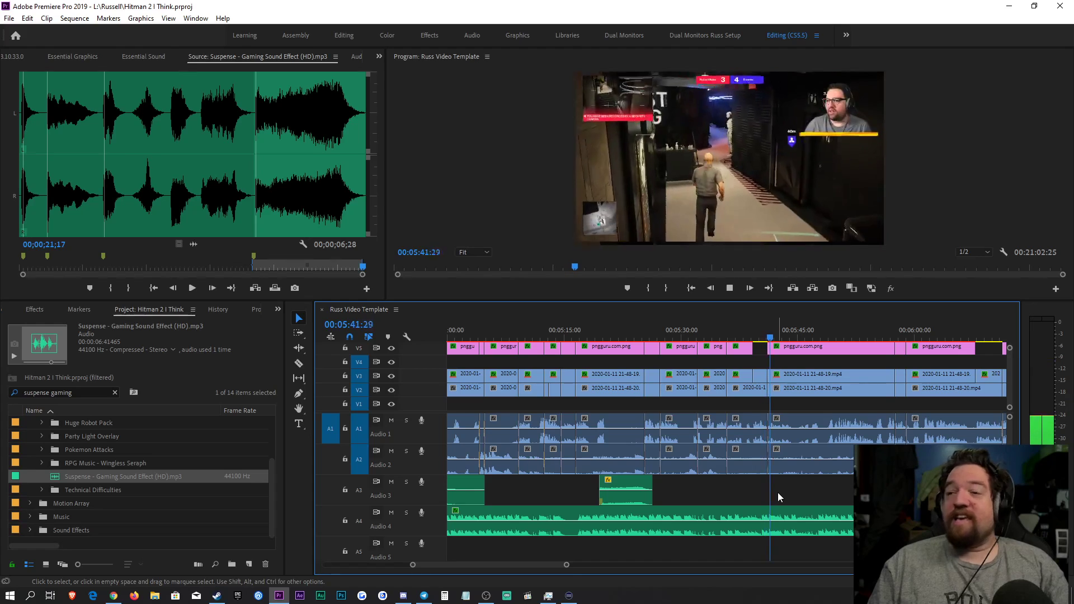
{"action": "key", "text": "space"}
{"action": "left_click", "coordinate": [719, 335]}
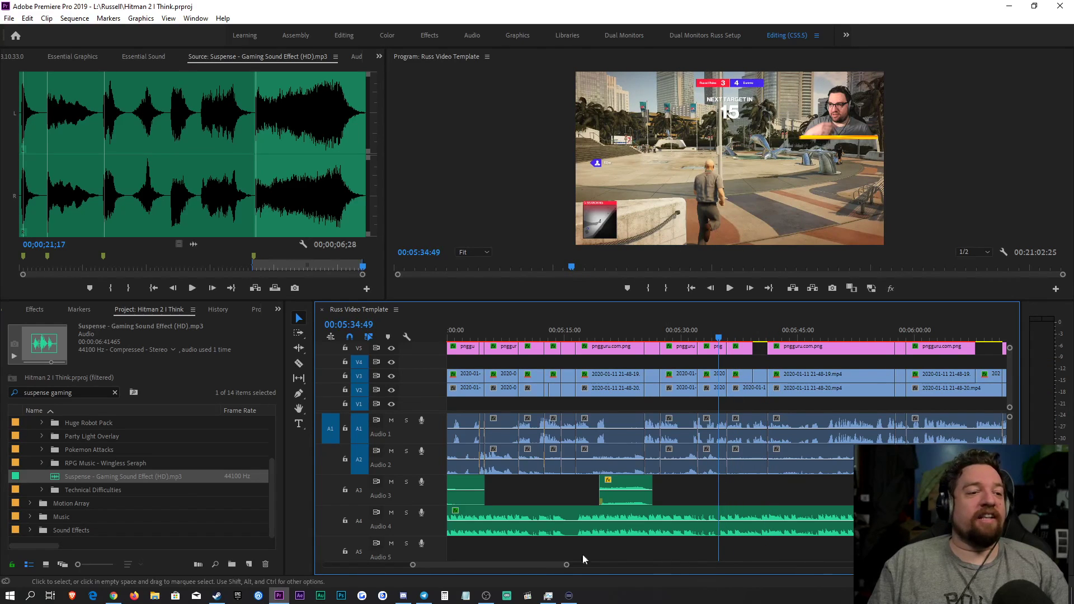
{"action": "key", "text": "minus"}
{"action": "left_click_drag", "start_coordinate": [659, 562], "coordinate": [543, 565]}
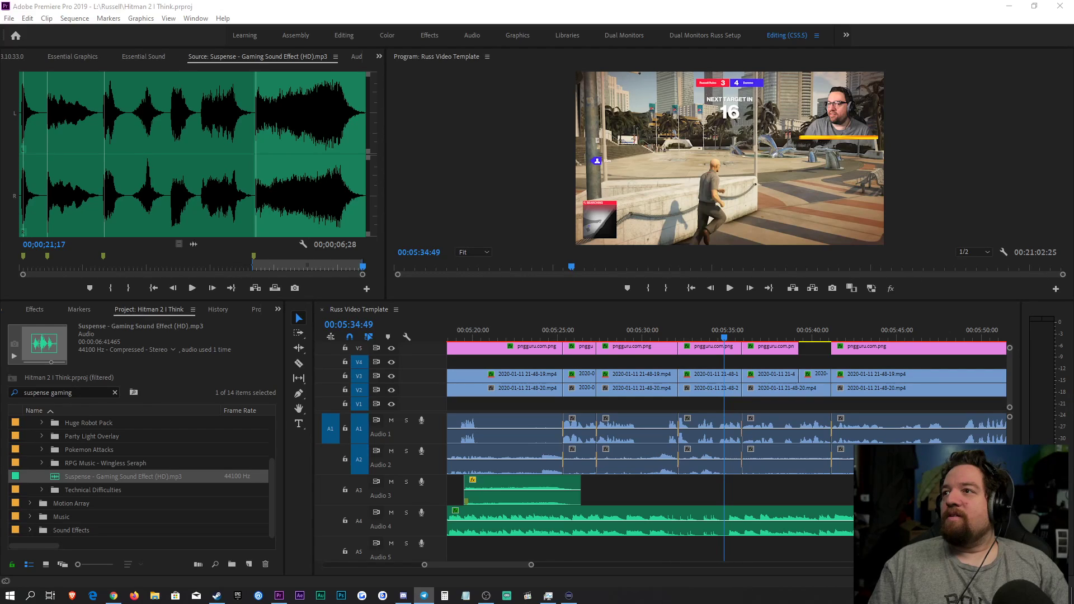
{"action": "key", "text": "alt+Tab"}
{"action": "key", "text": "alt+Tab"}
{"action": "key", "text": "alt+Tab"}
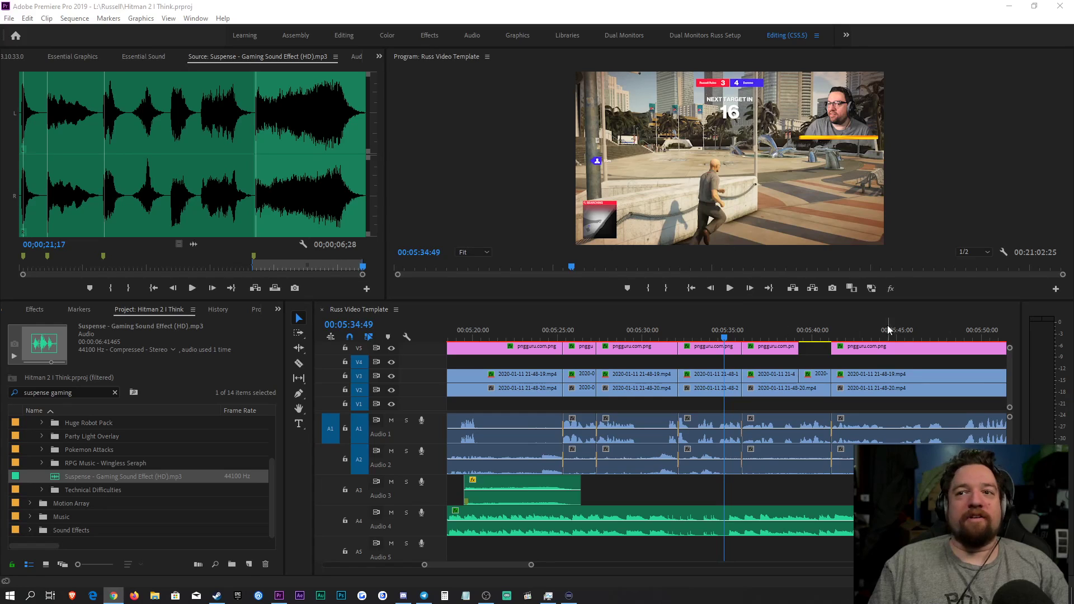
Step: Deselect all clips and review the sequence from 00:05:34:49 to about 00:05:59:00
{"action": "left_click", "coordinate": [768, 514]}
{"action": "left_click_drag", "start_coordinate": [765, 495], "coordinate": [651, 433]}
{"action": "left_click", "coordinate": [763, 496]}
{"action": "left_click_drag", "start_coordinate": [536, 566], "coordinate": [528, 566]}
{"action": "key", "text": "space"}
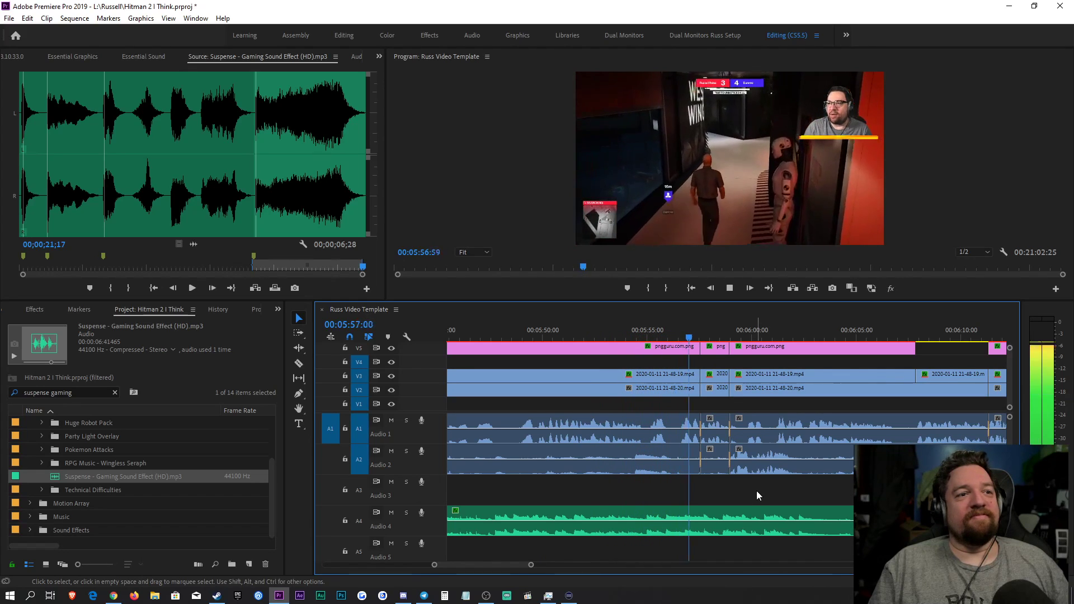
Step: Split the V5 pngguru.com.png overlay and the V3 webcam clip at 00:05:56:35 and delete the overlay's short piece after the cut
{"action": "left_click", "coordinate": [676, 338]}
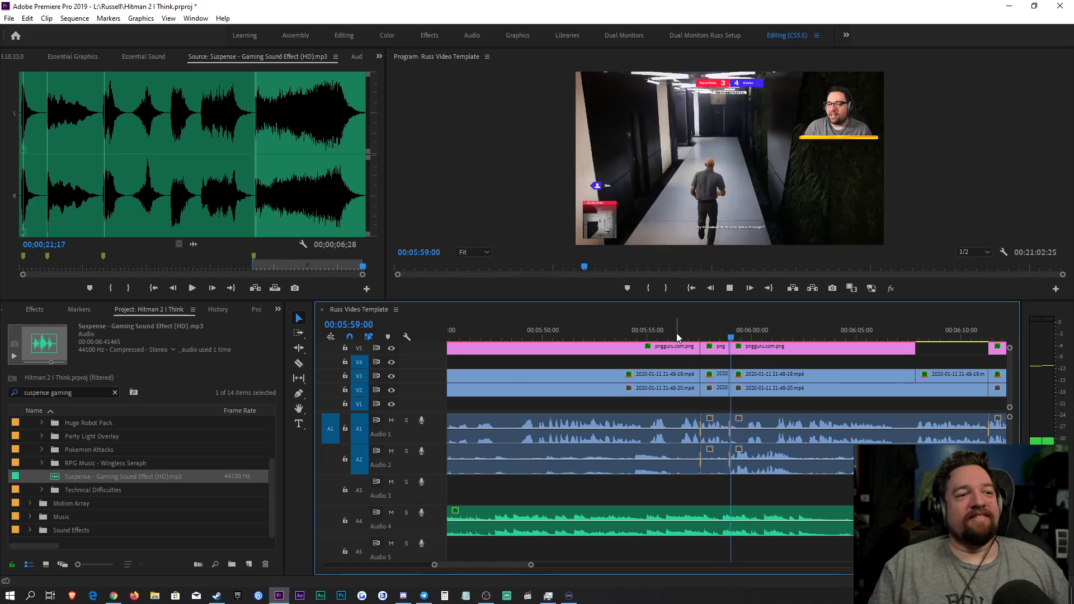
{"action": "key", "text": "space"}
{"action": "key", "text": "Left"}
{"action": "key", "text": "Left"}
{"action": "key", "text": "Left"}
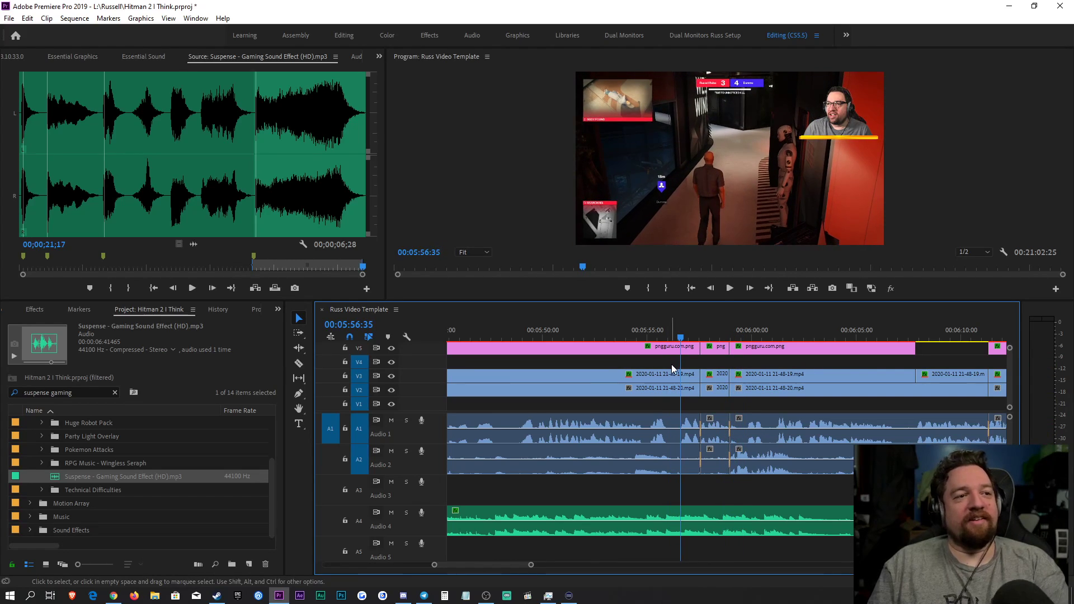
{"action": "key", "text": "c"}
{"action": "left_click", "coordinate": [682, 348]}
{"action": "left_click", "coordinate": [681, 374]}
{"action": "key", "text": "v"}
{"action": "left_click", "coordinate": [691, 348]}
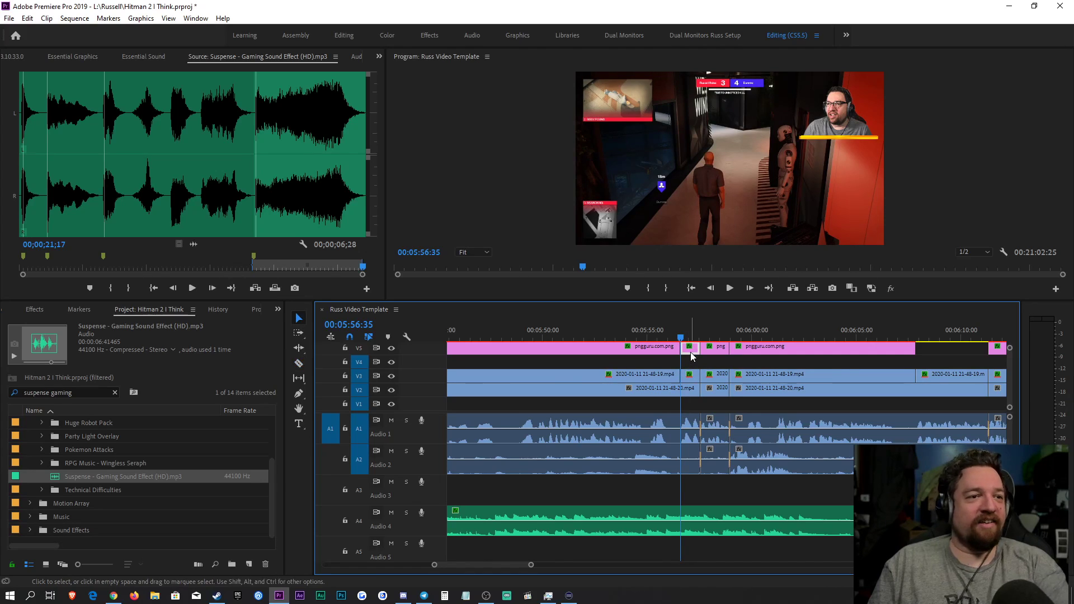
{"action": "key", "text": "Delete"}
Step: Reset the short V3 webcam clip's motion and enlarge it to scale 130 at position 1022, 511 for a face close-up
{"action": "left_click", "coordinate": [689, 378]}
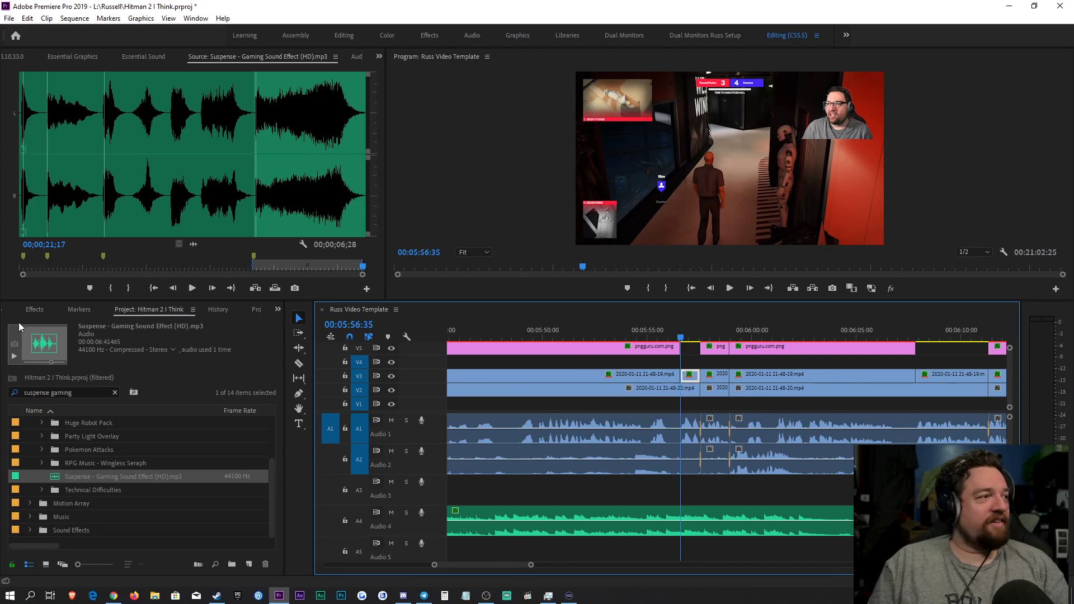
{"action": "left_click", "coordinate": [34, 310]}
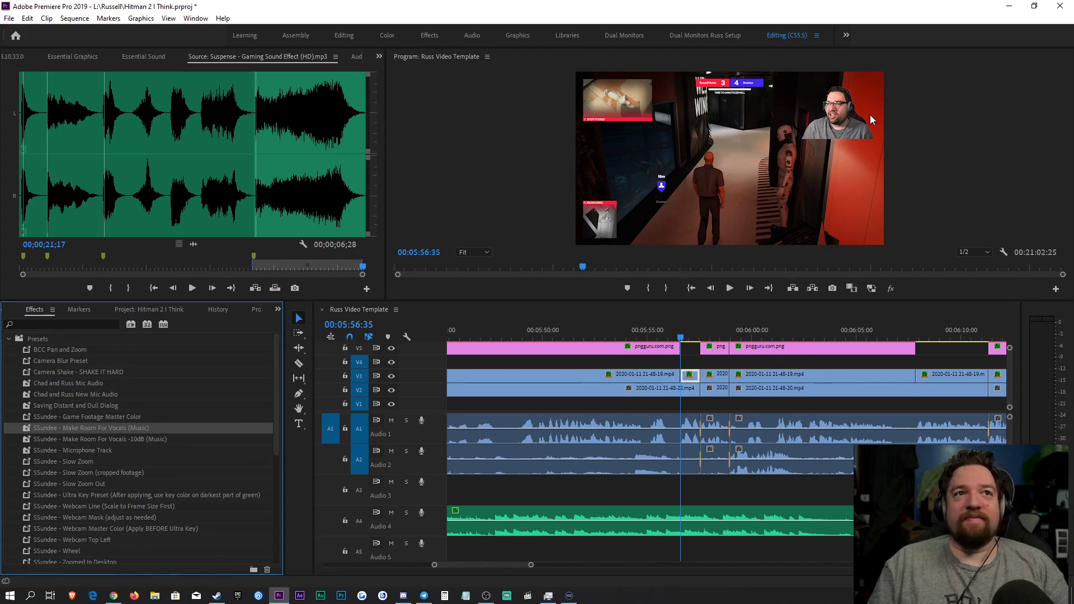
{"action": "scroll", "coordinate": [56, 57], "scroll_direction": "up", "scroll_amount": 3}
{"action": "left_click", "coordinate": [26, 57]}
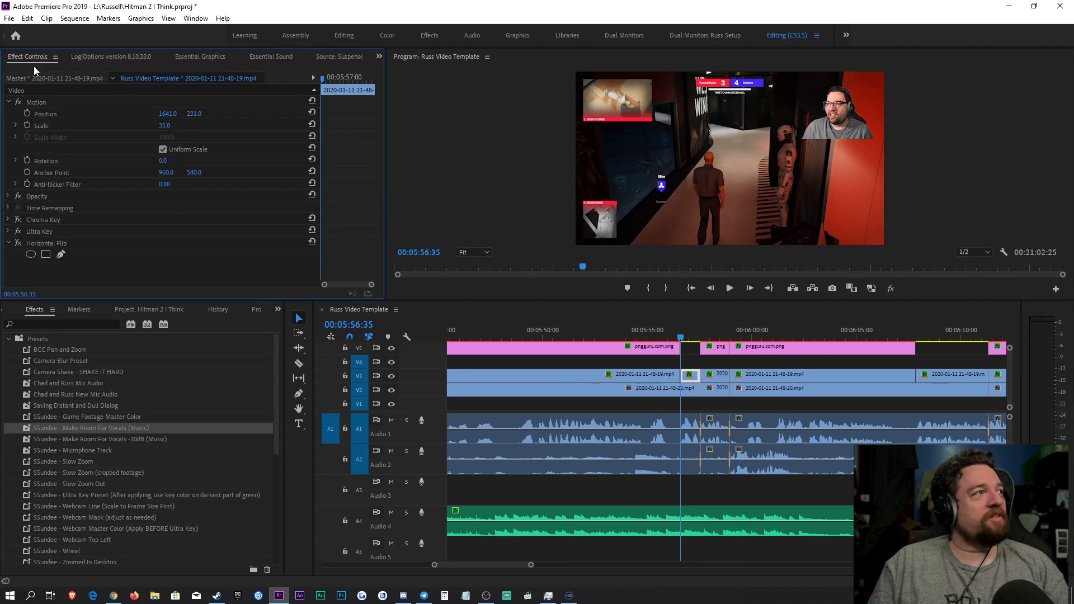
{"action": "left_click", "coordinate": [312, 102]}
{"action": "left_click_drag", "start_coordinate": [166, 125], "coordinate": [201, 113]}
Step: Play from the new face close-up through to 00:06:12:34 and save the project
{"action": "key", "text": "space"}
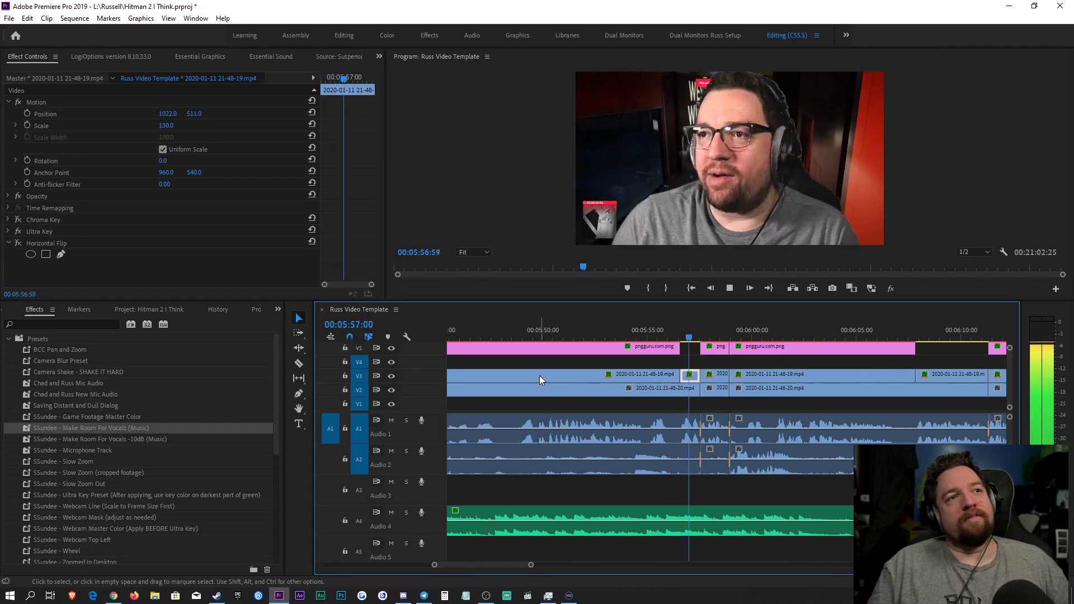
{"action": "left_click", "coordinate": [823, 404]}
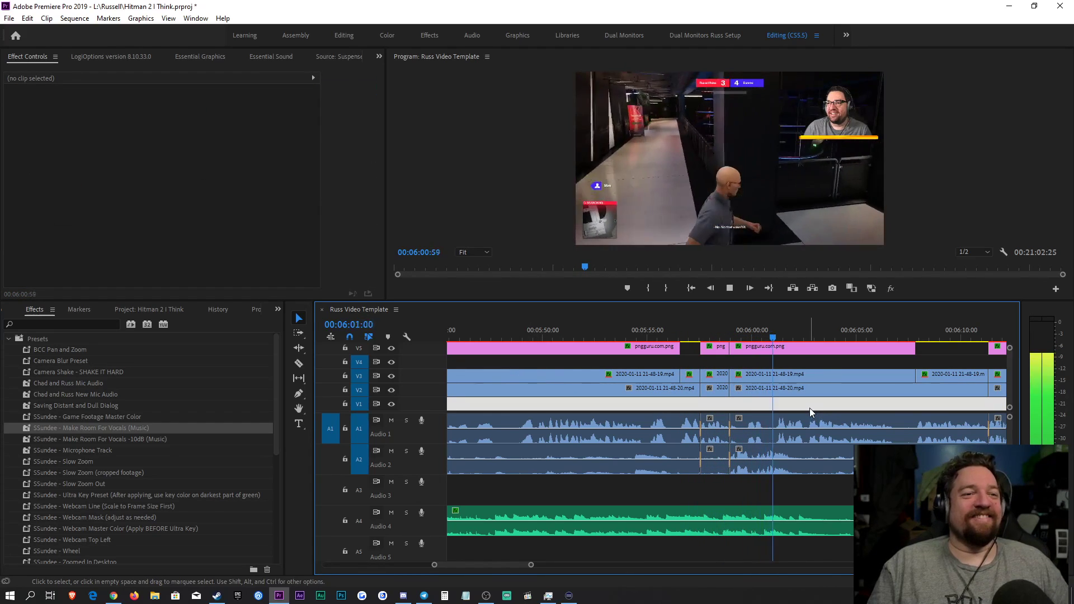
{"action": "left_click_drag", "start_coordinate": [531, 565], "coordinate": [604, 600]}
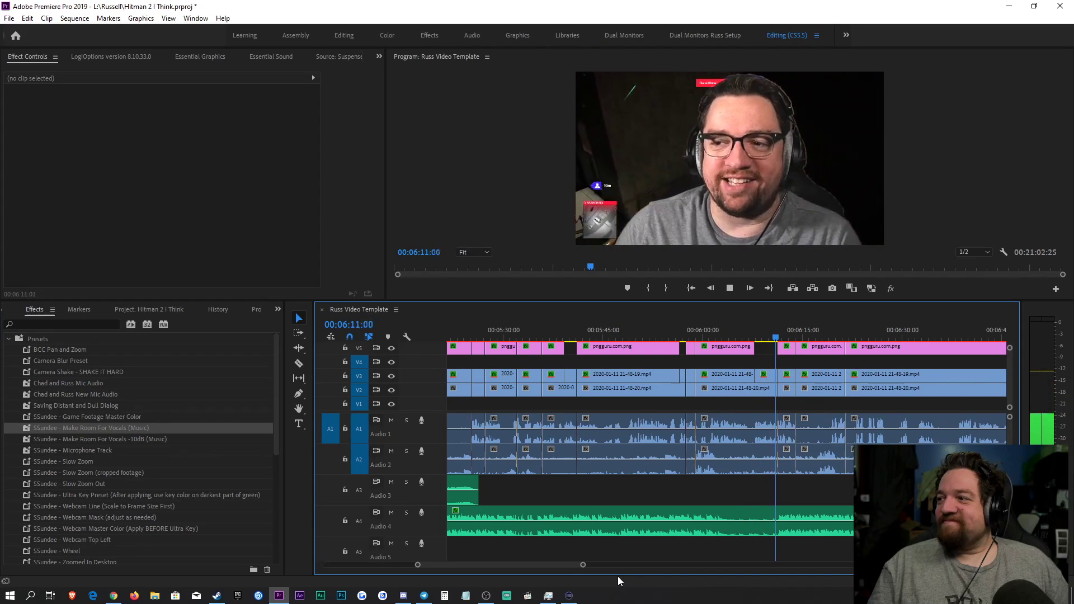
{"action": "key", "text": "space"}
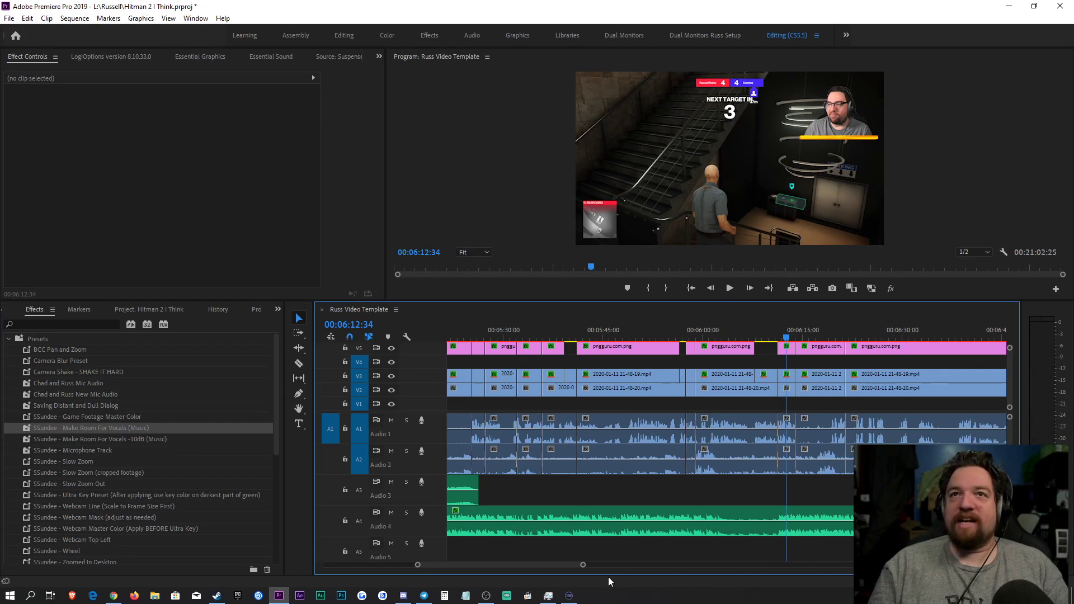
{"action": "key", "text": "ctrl+s"}
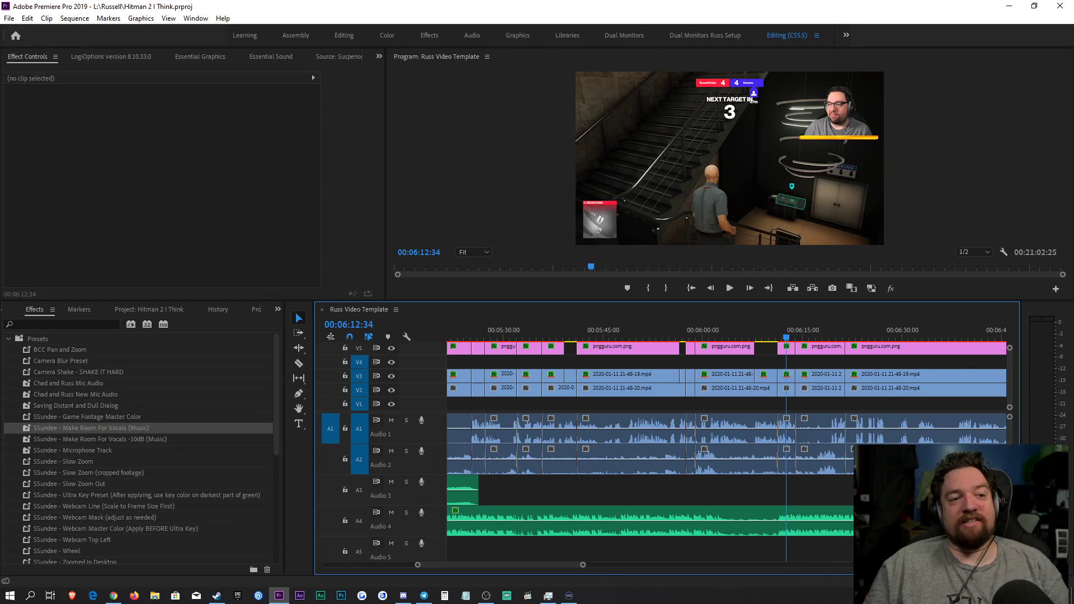
Step: Play on from 00:06:12:34 to about 00:06:29:19, pausing to save the project at 00:06:13:48 and 00:06:28:25
{"action": "key", "text": "space"}
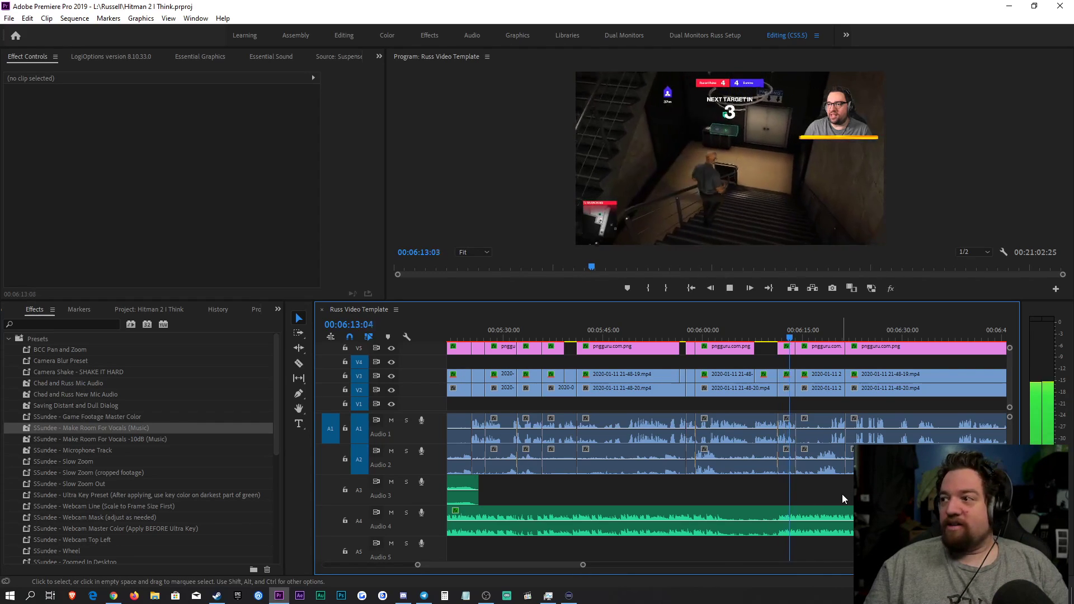
{"action": "key", "text": "ctrl+s"}
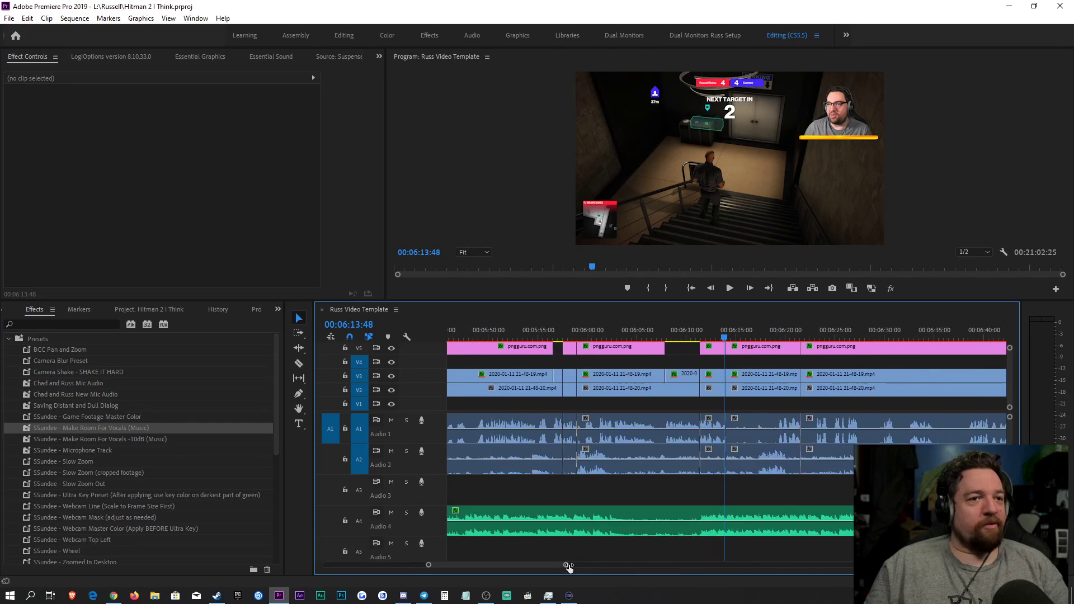
{"action": "left_click_drag", "start_coordinate": [584, 567], "coordinate": [578, 567]}
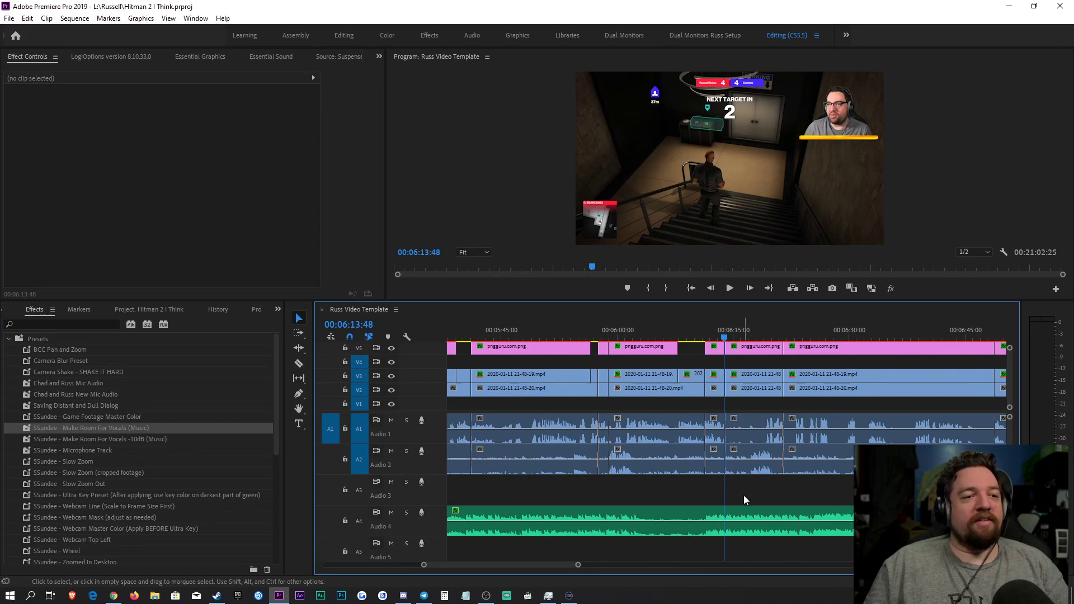
{"action": "key", "text": "space"}
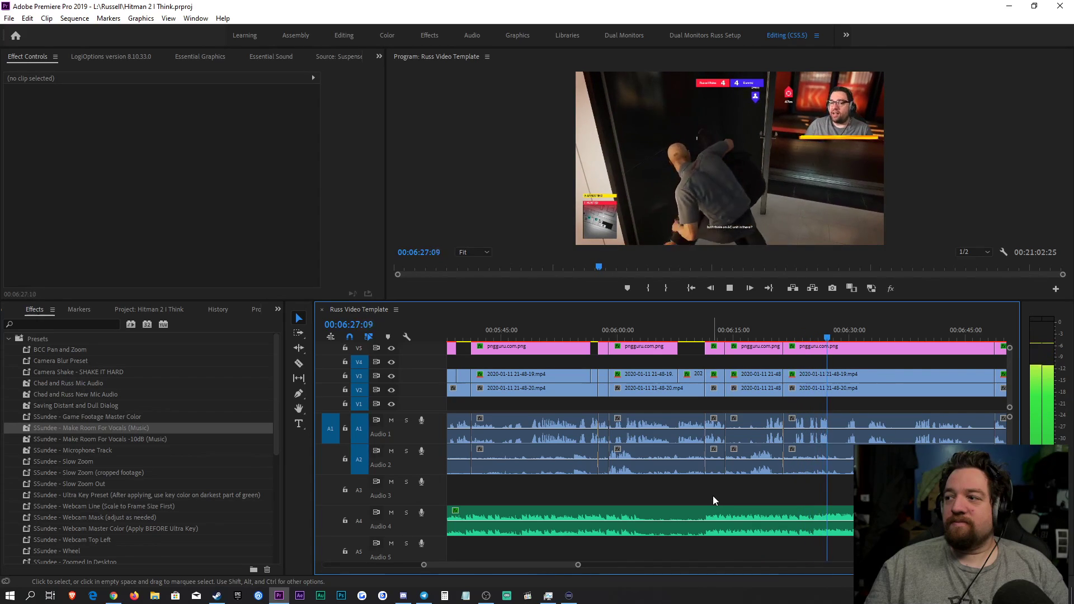
{"action": "key", "text": "ctrl+s"}
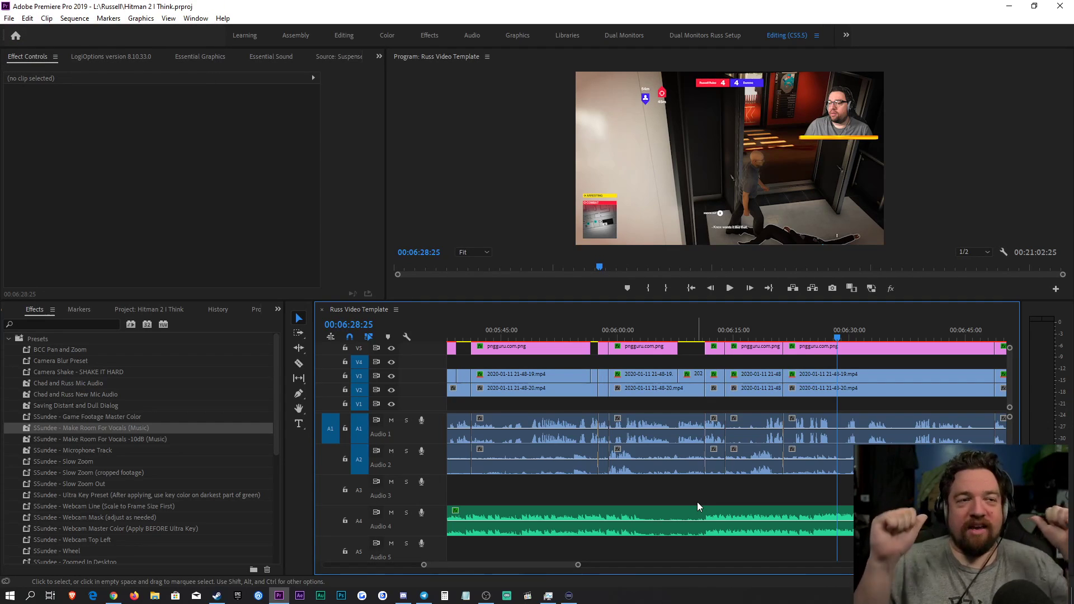
{"action": "key", "text": "space"}
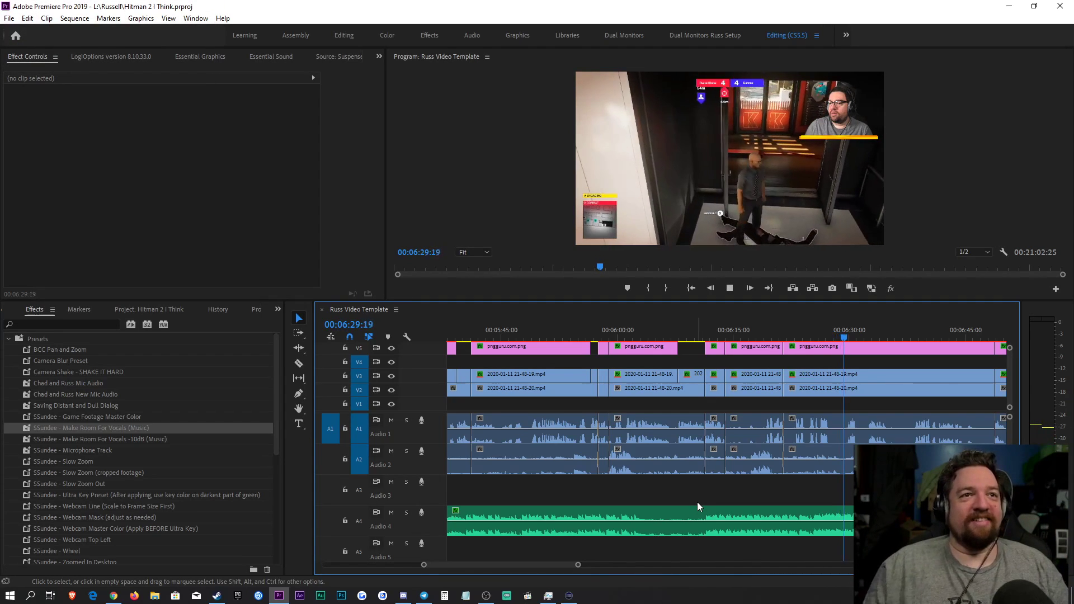
Step: Replay the section from 00:06:13:57 through to about 00:06:34:37
{"action": "left_click", "coordinate": [726, 334]}
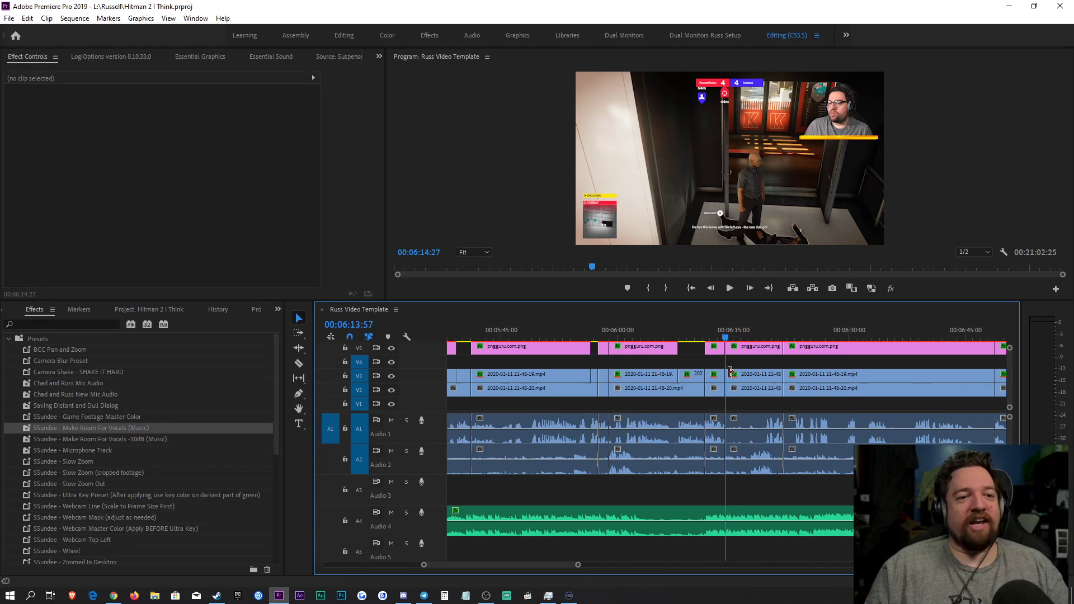
{"action": "key", "text": "space"}
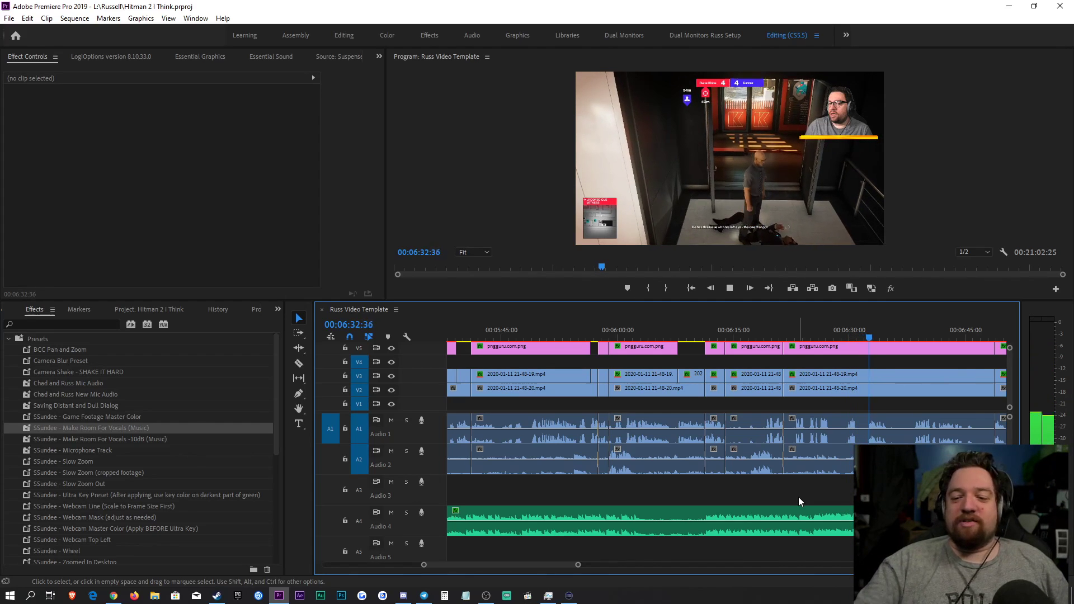
{"action": "scroll", "coordinate": [798, 497], "scroll_direction": "up", "scroll_amount": 2}
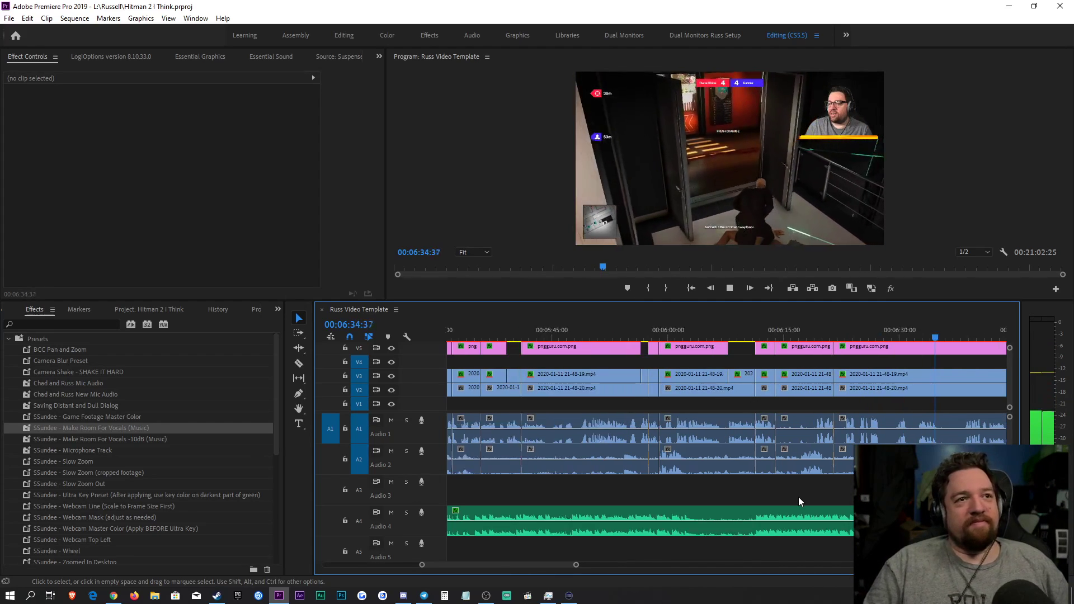
Step: Find the moment for a music change in playback and split the Audio 4 music clip at 00:06:25:29
{"action": "mouse_move", "coordinate": [576, 565]}
{"action": "left_mouse_down"}
{"action": "mouse_move", "coordinate": [602, 566]}
{"action": "mouse_move", "coordinate": [584, 566]}
{"action": "left_mouse_up"}
{"action": "left_click", "coordinate": [618, 330]}
{"action": "left_click", "coordinate": [639, 516]}
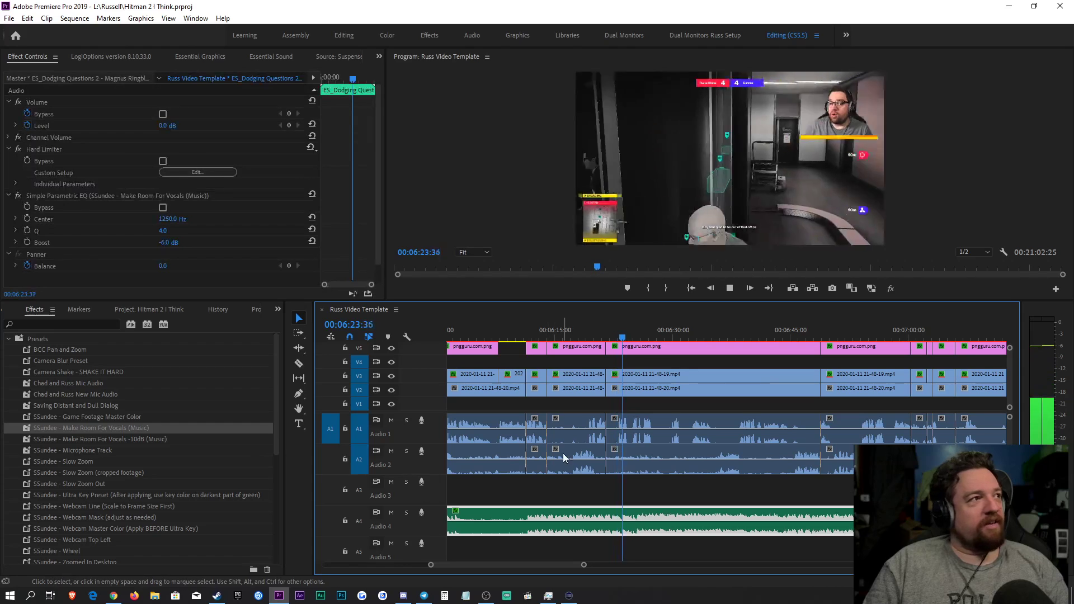
{"action": "key", "text": "space"}
{"action": "key", "text": "c"}
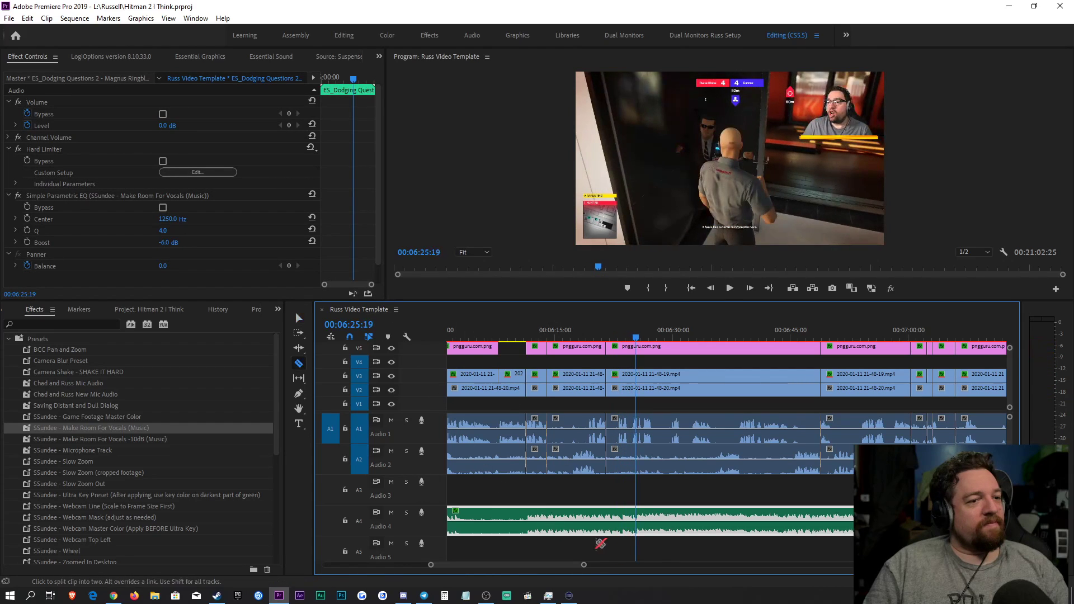
{"action": "left_click", "coordinate": [640, 525]}
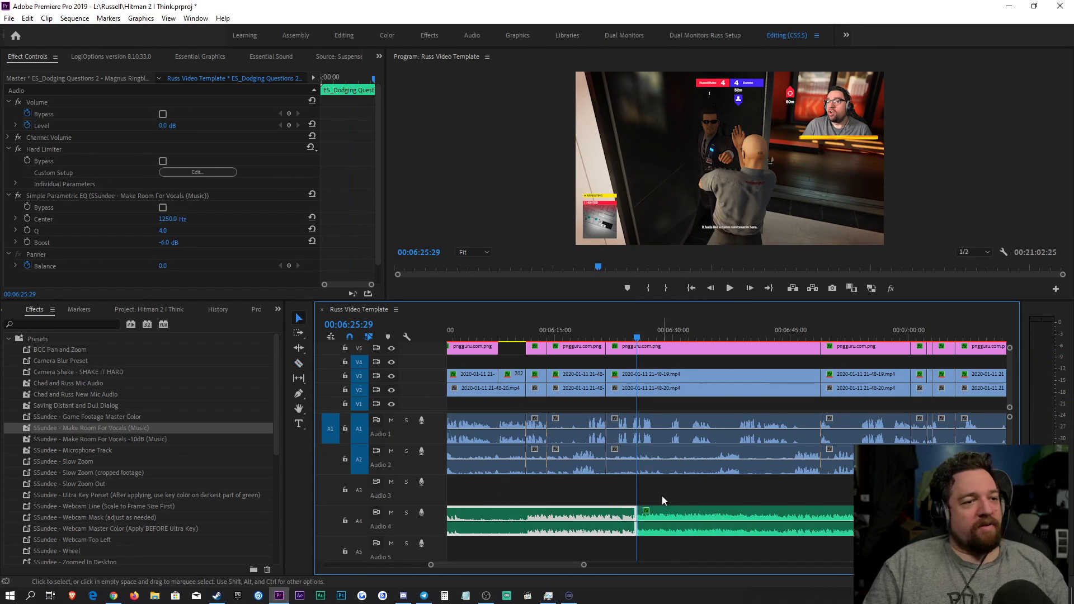
{"action": "key", "text": "v"}
Step: Add a Constant Power crossfade at the music cut on Audio 4 and lengthen it to 00:00:01:04
{"action": "left_click", "coordinate": [639, 516]}
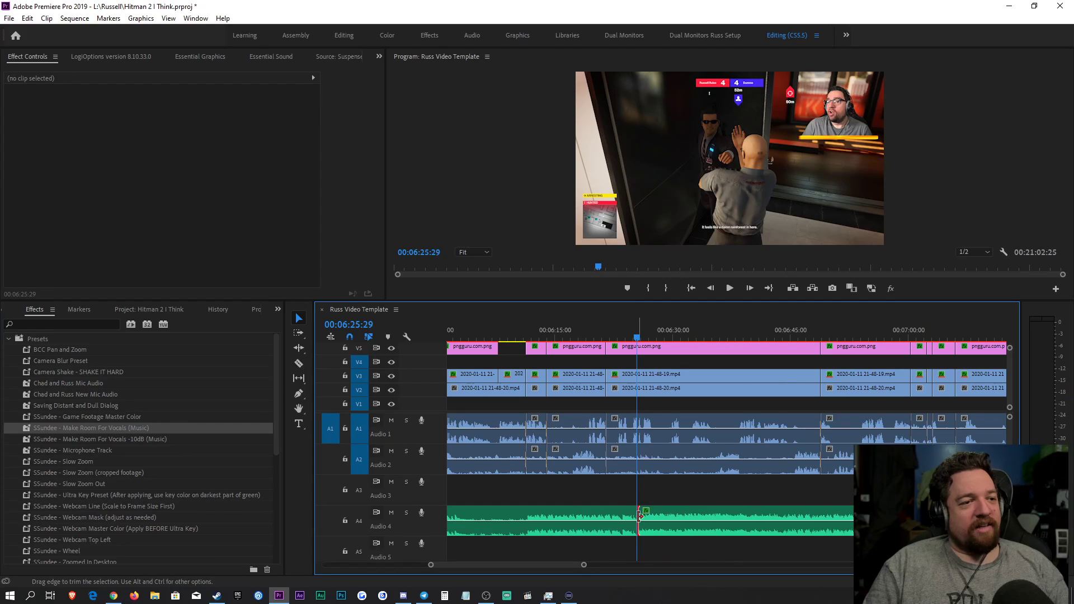
{"action": "key", "text": "ctrl+shift+d"}
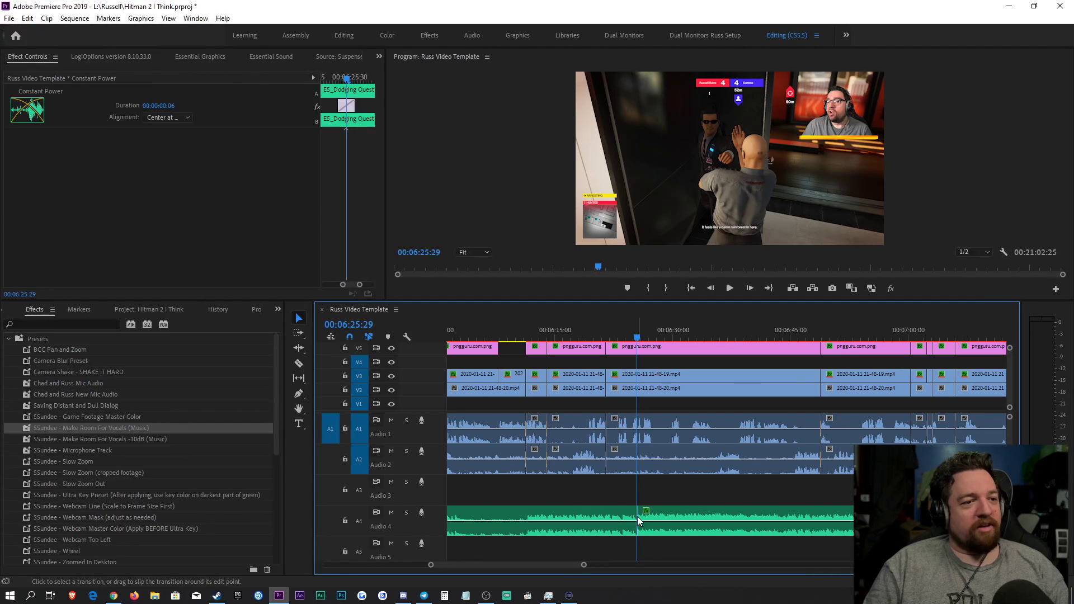
{"action": "left_click", "coordinate": [644, 526]}
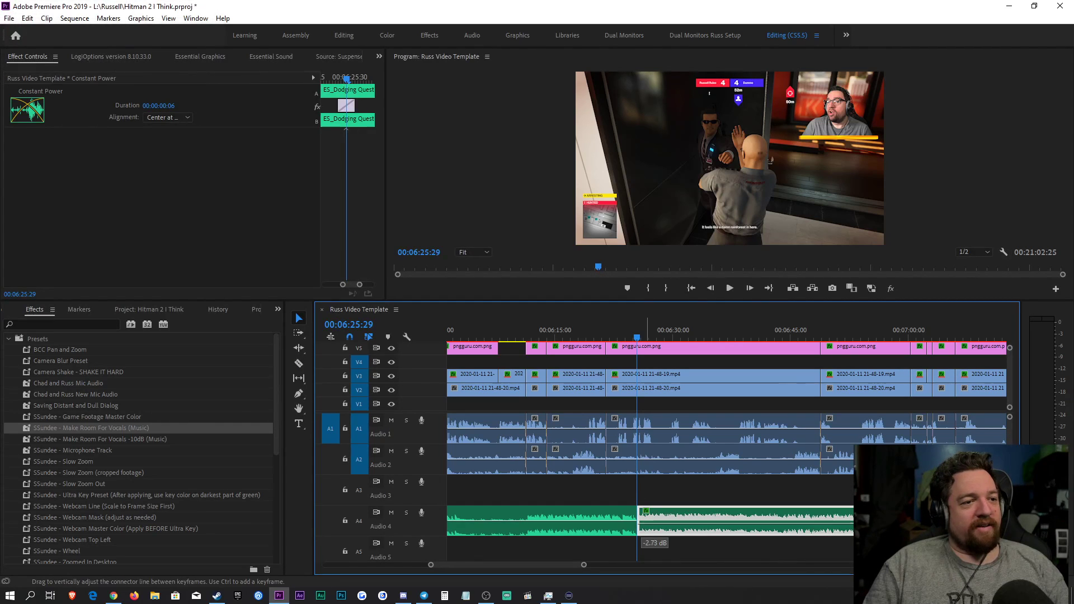
{"action": "left_click", "coordinate": [637, 516]}
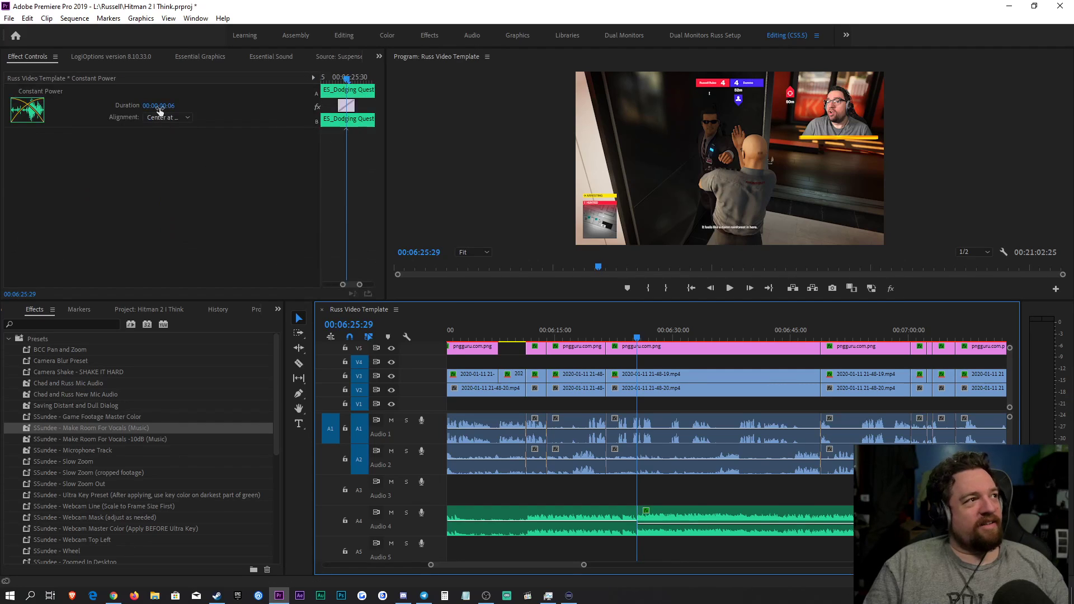
{"action": "left_click_drag", "start_coordinate": [637, 520], "coordinate": [657, 515]}
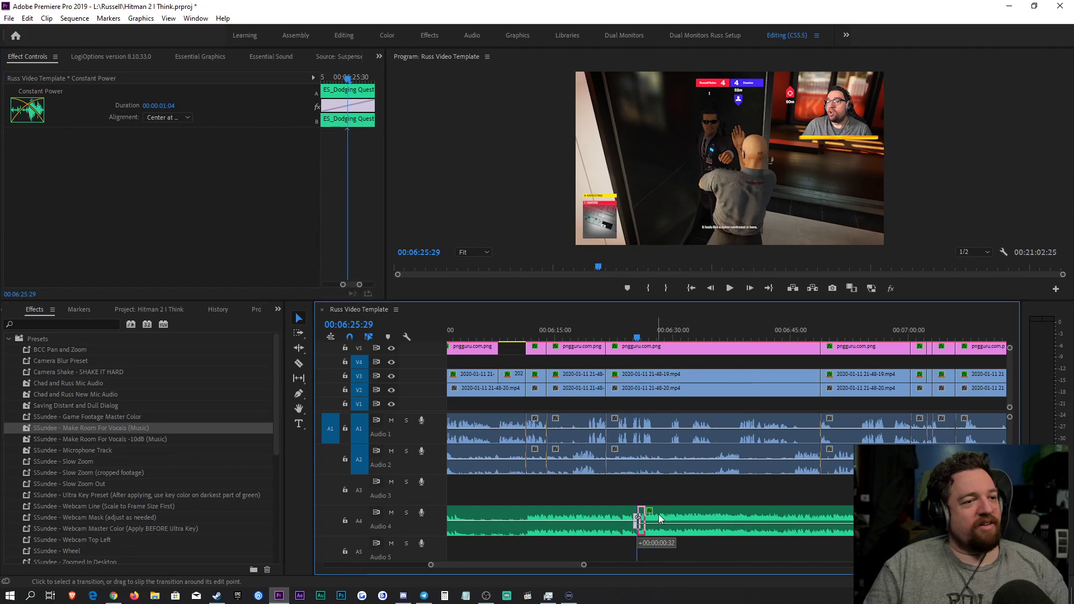
Step: Play across the crossfade and lower the Audio 4 music clip after the cut to -3.1 dB
{"action": "left_click", "coordinate": [615, 331]}
{"action": "key", "text": "space"}
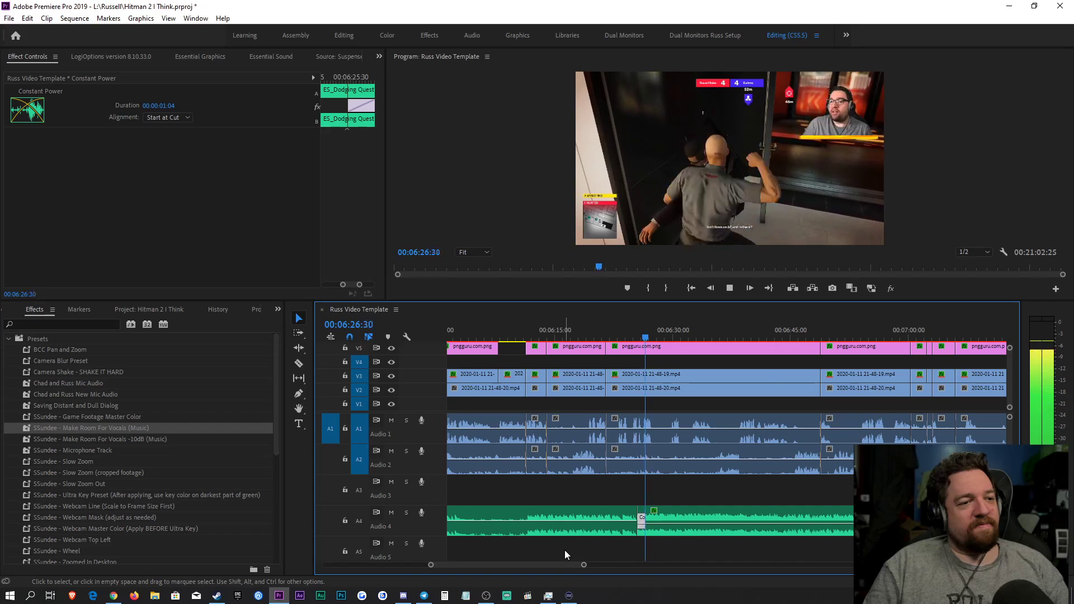
{"action": "left_click_drag", "start_coordinate": [583, 568], "coordinate": [596, 566]}
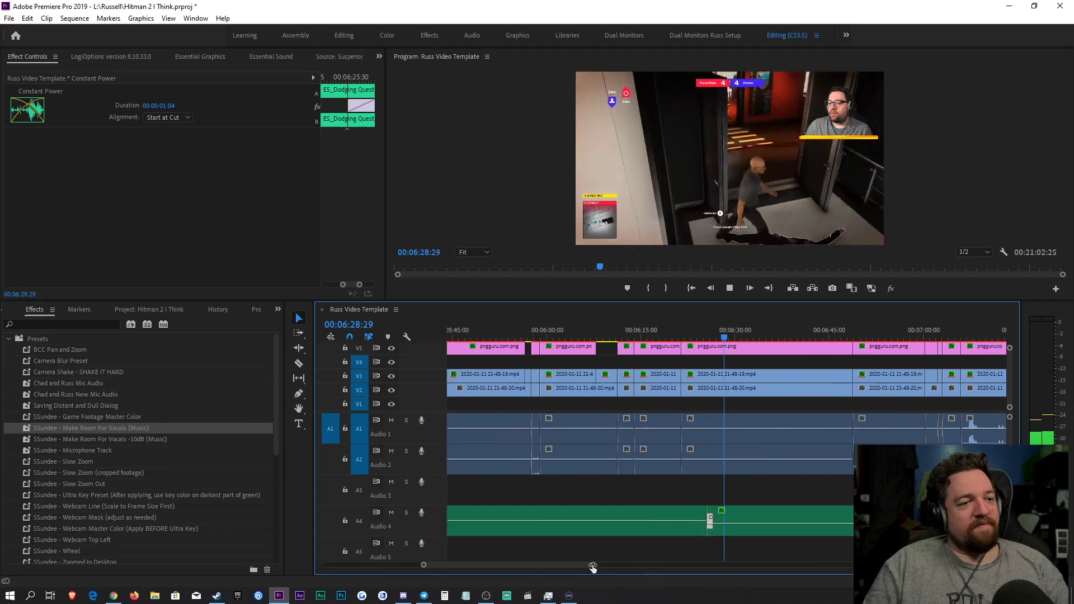
{"action": "double_click", "coordinate": [409, 522]}
{"action": "left_click_drag", "start_coordinate": [754, 533], "coordinate": [754, 537]}
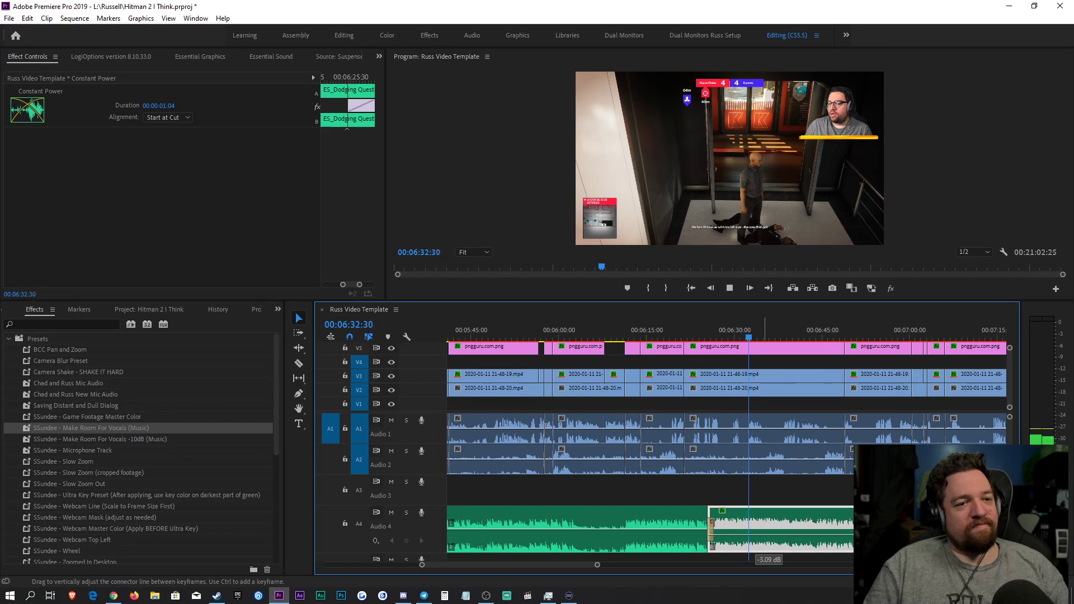
{"action": "left_click", "coordinate": [808, 544]}
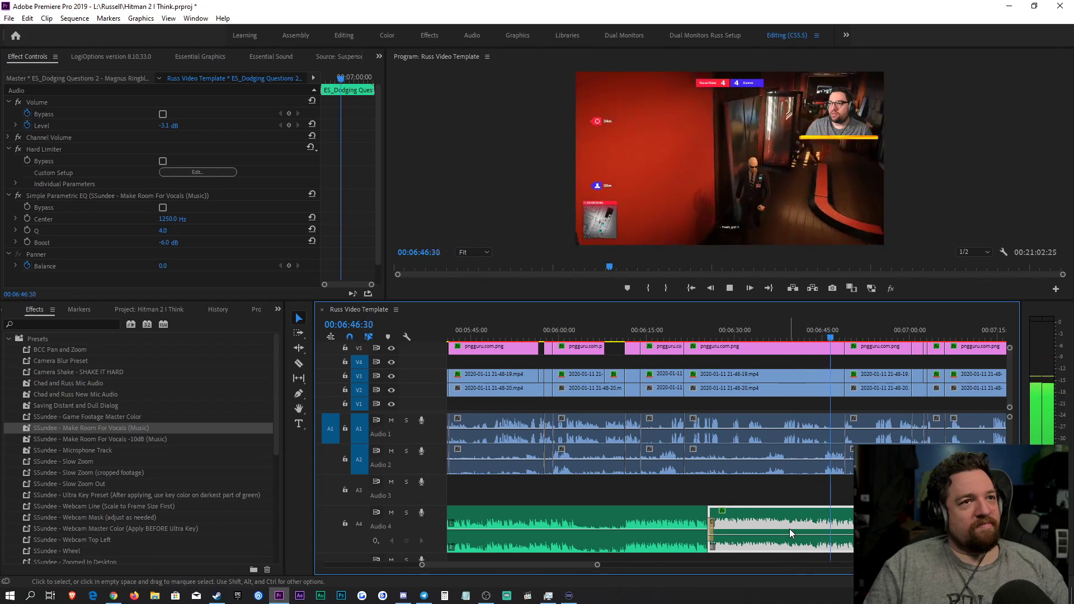
Step: Review the quieter music in playback up to about 00:07:05:35 and save the project
{"action": "left_click_drag", "start_coordinate": [597, 565], "coordinate": [789, 568]}
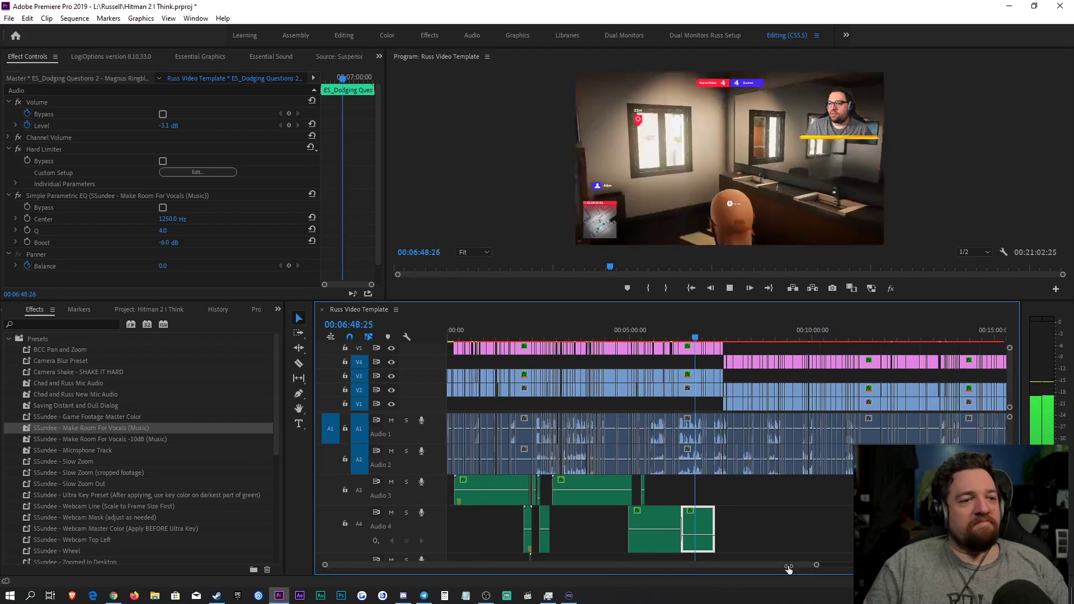
{"action": "left_click", "coordinate": [800, 504]}
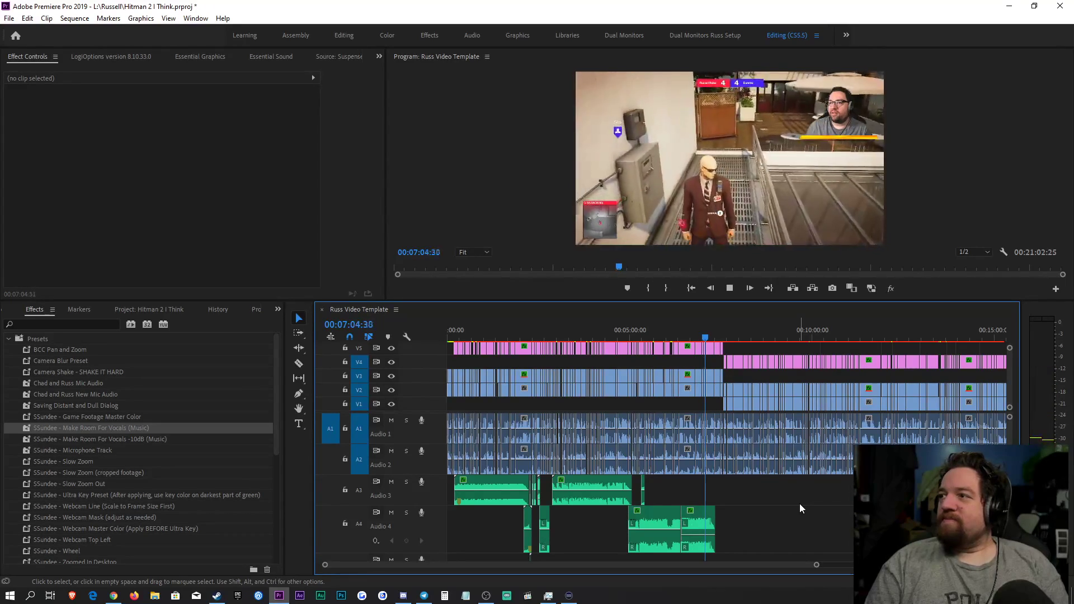
{"action": "key", "text": "ctrl+s"}
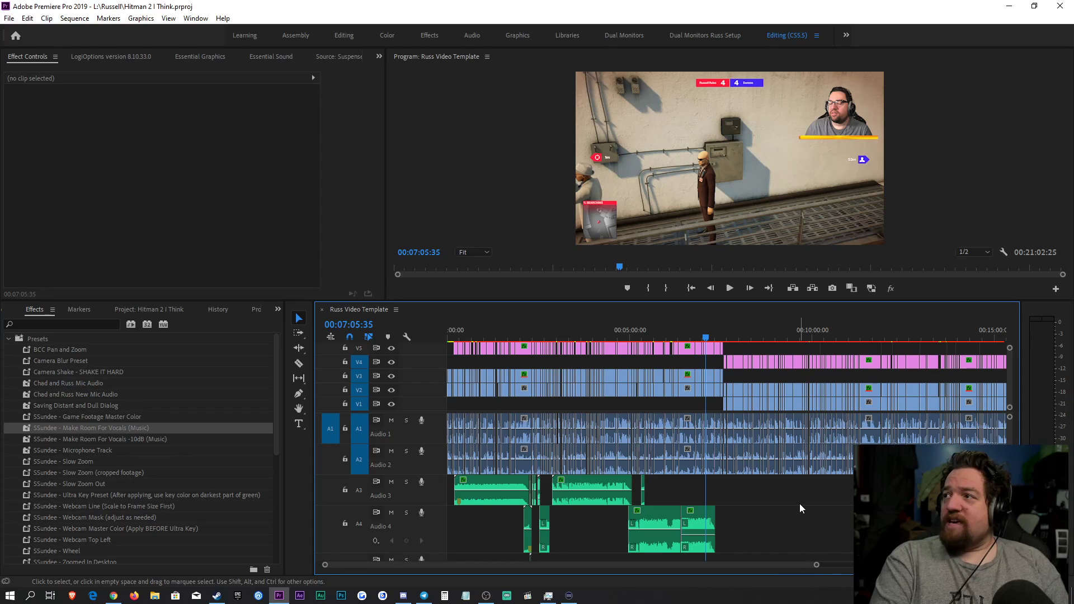
Step: Play on from 00:07:05:35 past the end of the Audio 4 music and pause at 00:07:35:56
{"action": "key", "text": "space"}
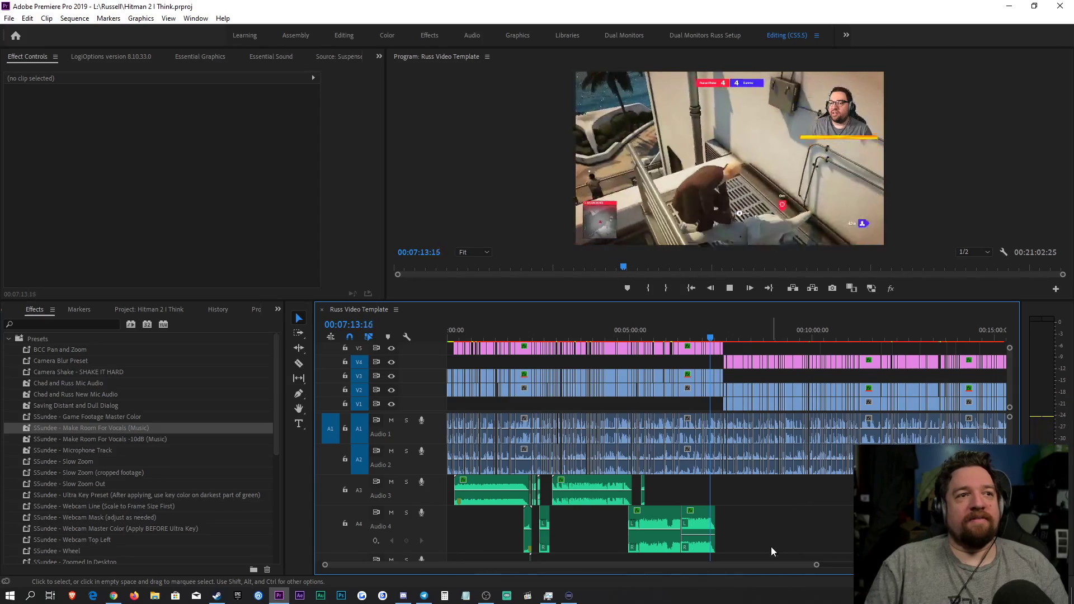
{"action": "left_click_drag", "start_coordinate": [818, 567], "coordinate": [670, 568]}
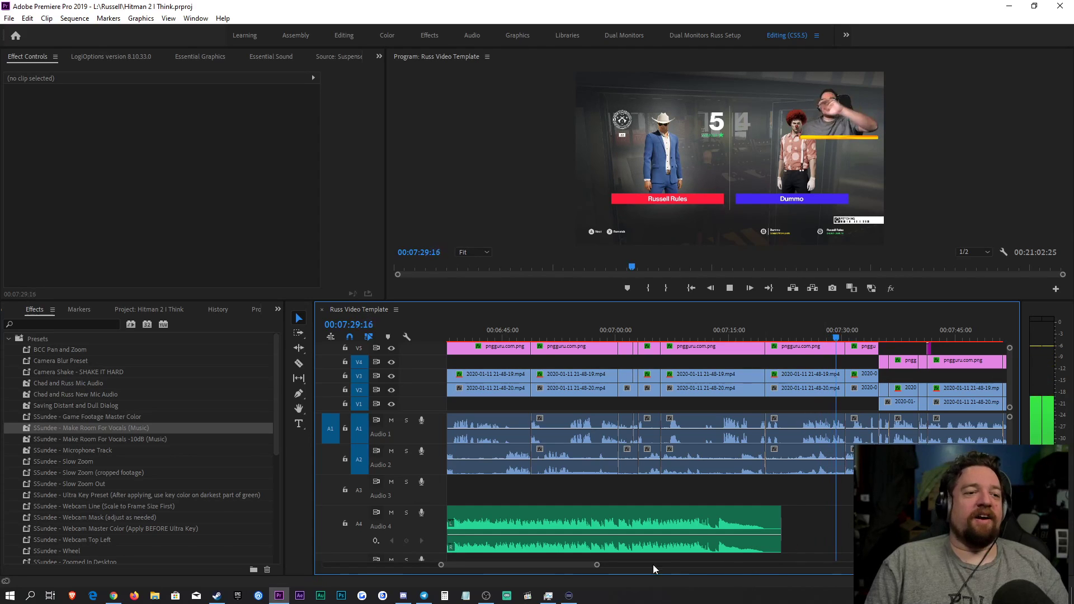
{"action": "left_click_drag", "start_coordinate": [597, 565], "coordinate": [624, 567]}
{"action": "key", "text": "equal"}
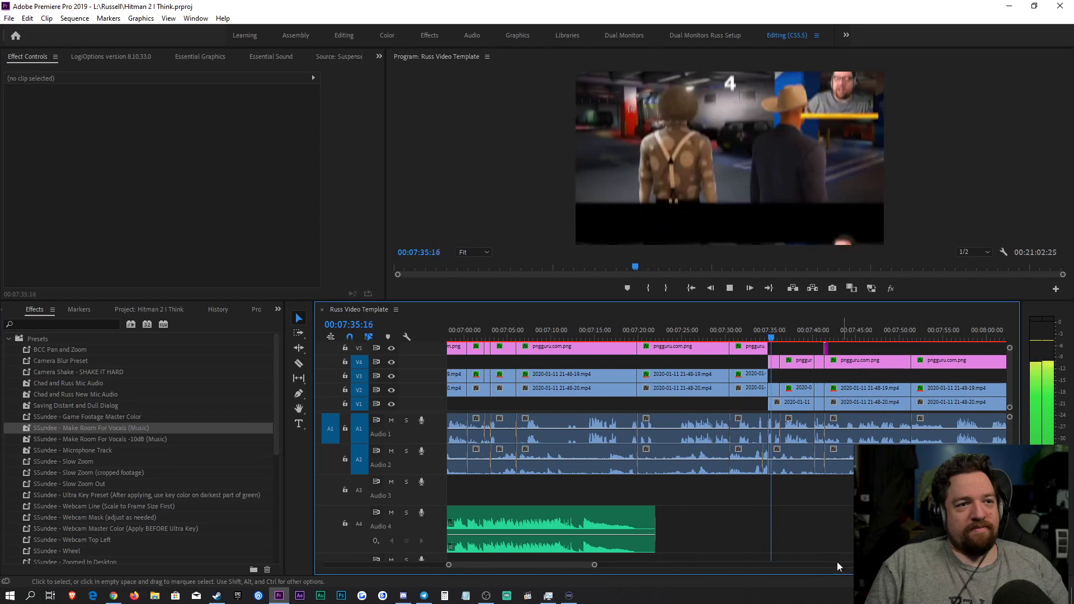
{"action": "key", "text": "space"}
{"action": "mouse_move", "coordinate": [594, 564]}
{"action": "left_mouse_down"}
{"action": "mouse_move", "coordinate": [637, 567]}
{"action": "mouse_move", "coordinate": [579, 566]}
{"action": "left_mouse_up"}
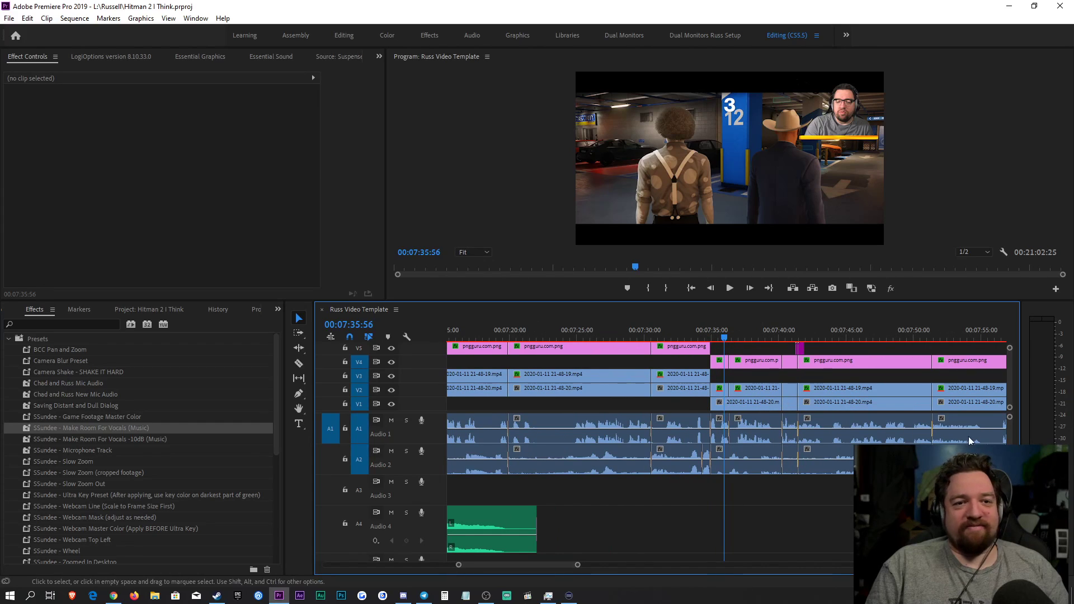
Step: Enlarge the timeline and its video track area so that tracks V1 to V8 are all in view
{"action": "scroll", "coordinate": [1013, 386], "scroll_direction": "up", "scroll_amount": 3}
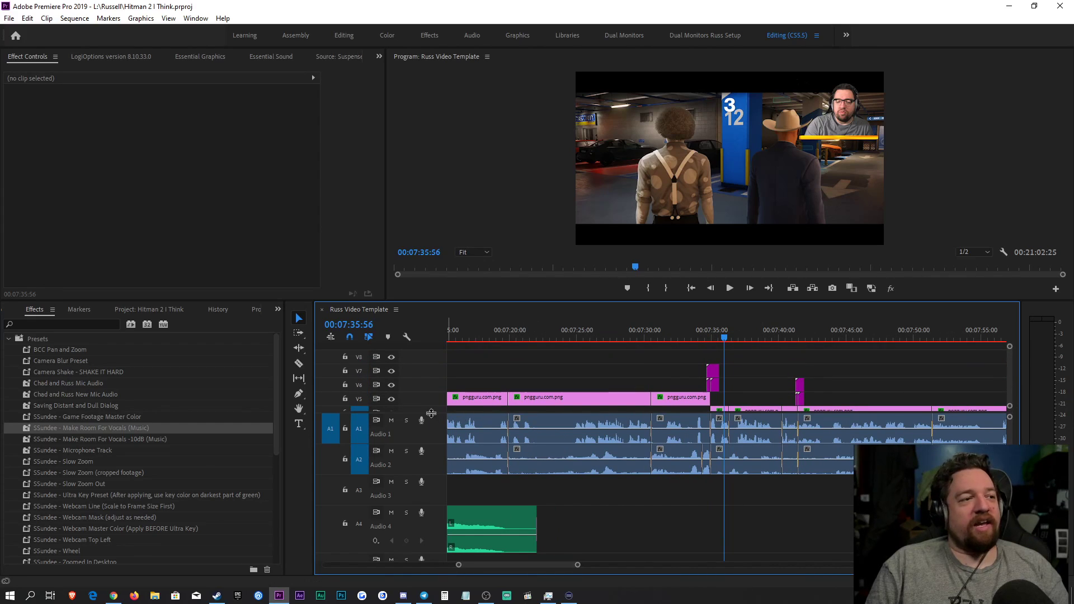
{"action": "left_click_drag", "start_coordinate": [430, 413], "coordinate": [421, 468]}
{"action": "left_click_drag", "start_coordinate": [417, 302], "coordinate": [417, 267]}
{"action": "left_click_drag", "start_coordinate": [578, 565], "coordinate": [583, 566]}
{"action": "key", "text": "minus"}
{"action": "key", "text": "minus"}
{"action": "key", "text": "minus"}
{"action": "key", "text": "minus"}
{"action": "key", "text": "minus"}
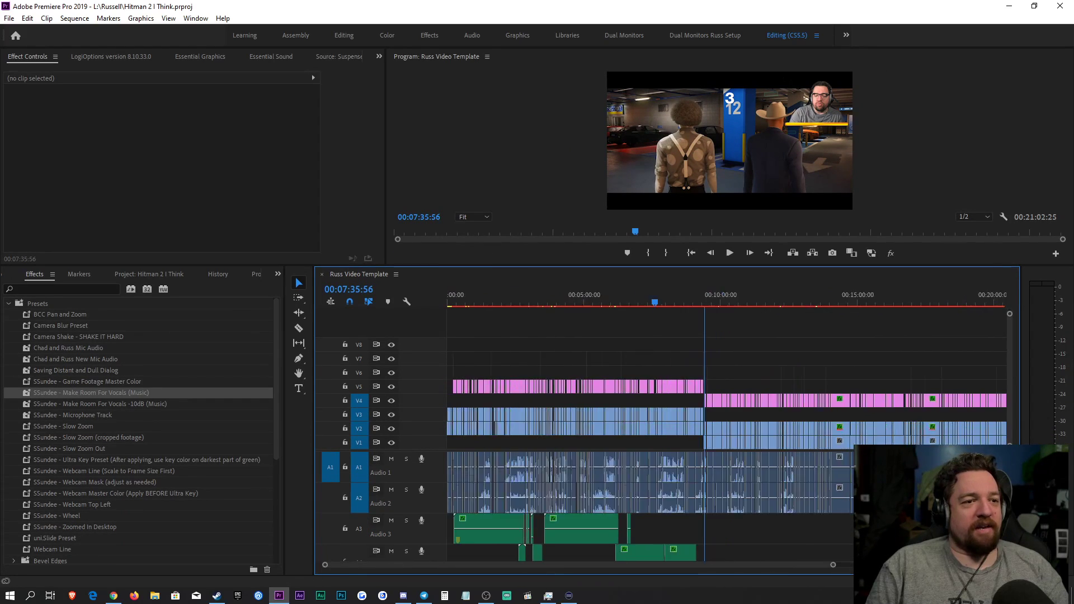
{"action": "key", "text": "equal"}
{"action": "key", "text": "equal"}
{"action": "key", "text": "equal"}
{"action": "key", "text": "equal"}
{"action": "key", "text": "equal"}
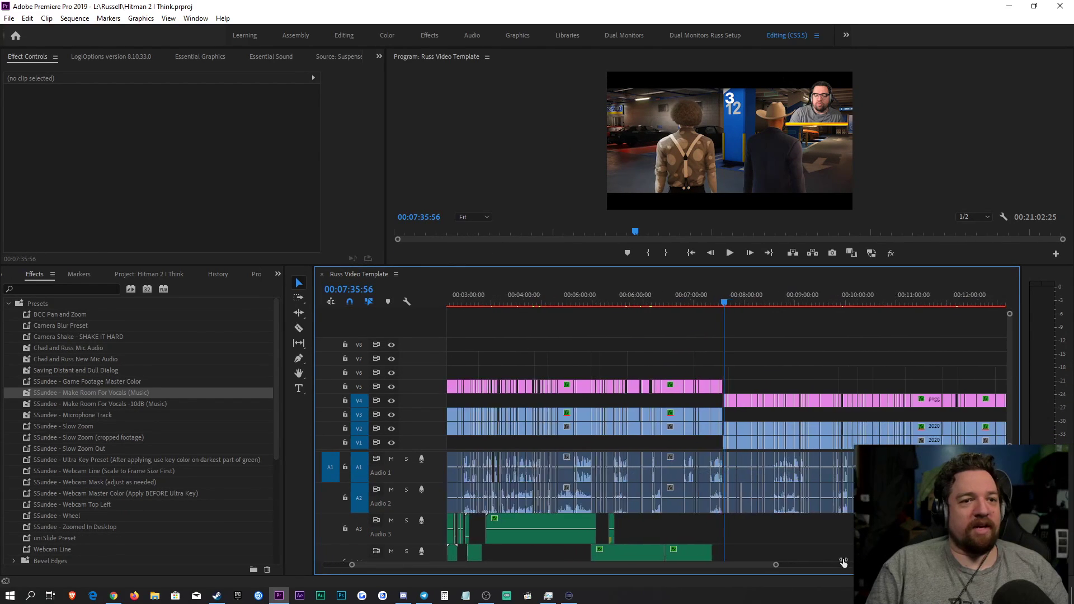
{"action": "key", "text": "minus"}
{"action": "key", "text": "minus"}
{"action": "key", "text": "minus"}
{"action": "key", "text": "minus"}
{"action": "key", "text": "minus"}
{"action": "key", "text": "minus"}
{"action": "key", "text": "minus"}
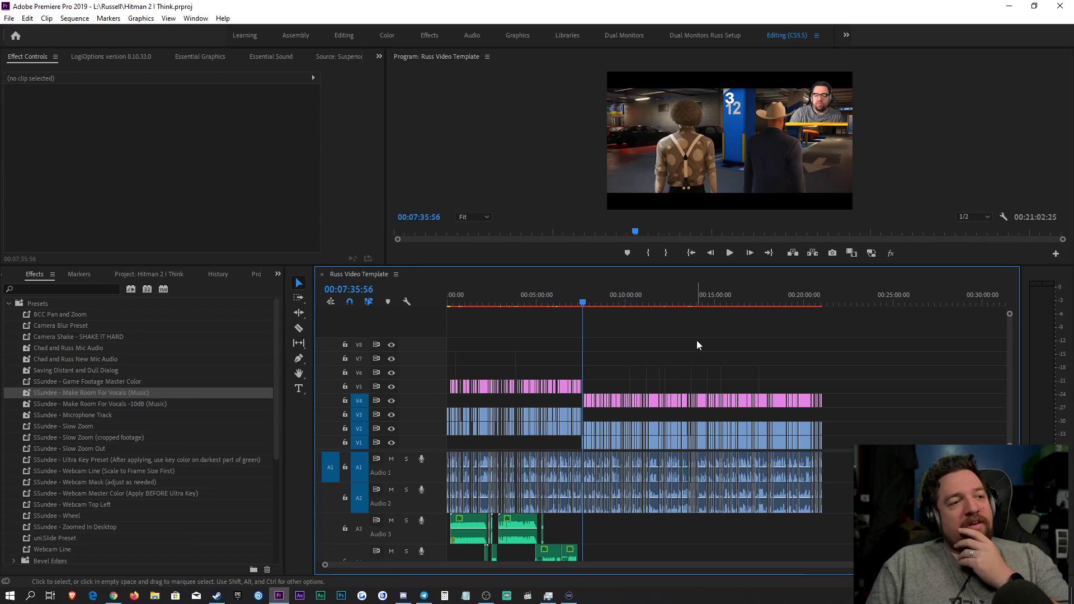
{"action": "key", "text": "equal"}
{"action": "key", "text": "equal"}
{"action": "key", "text": "equal"}
{"action": "key", "text": "equal"}
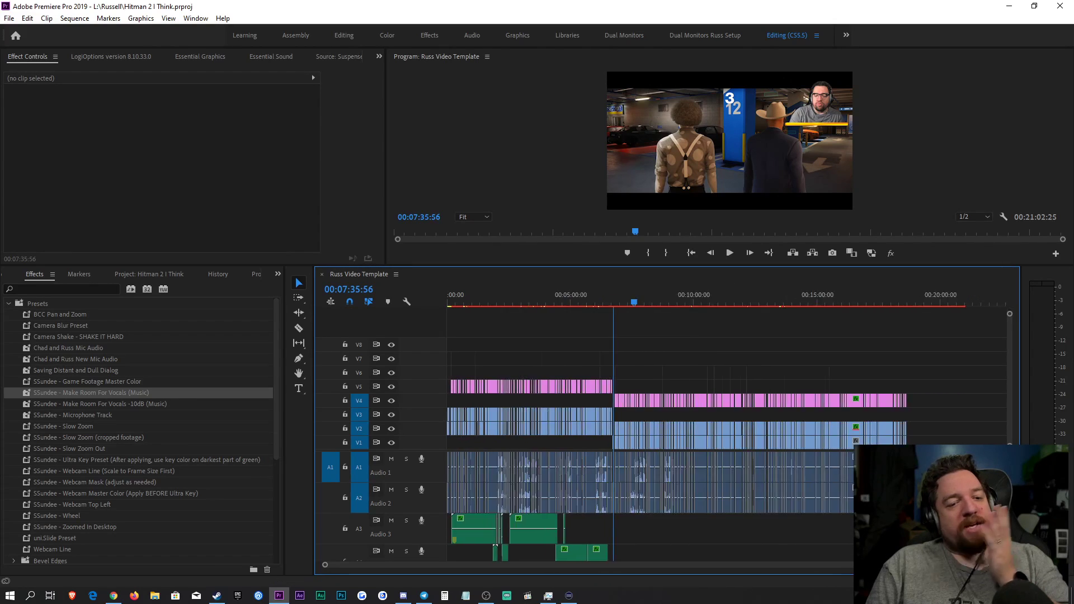
{"action": "key", "text": "minus"}
{"action": "key", "text": "minus"}
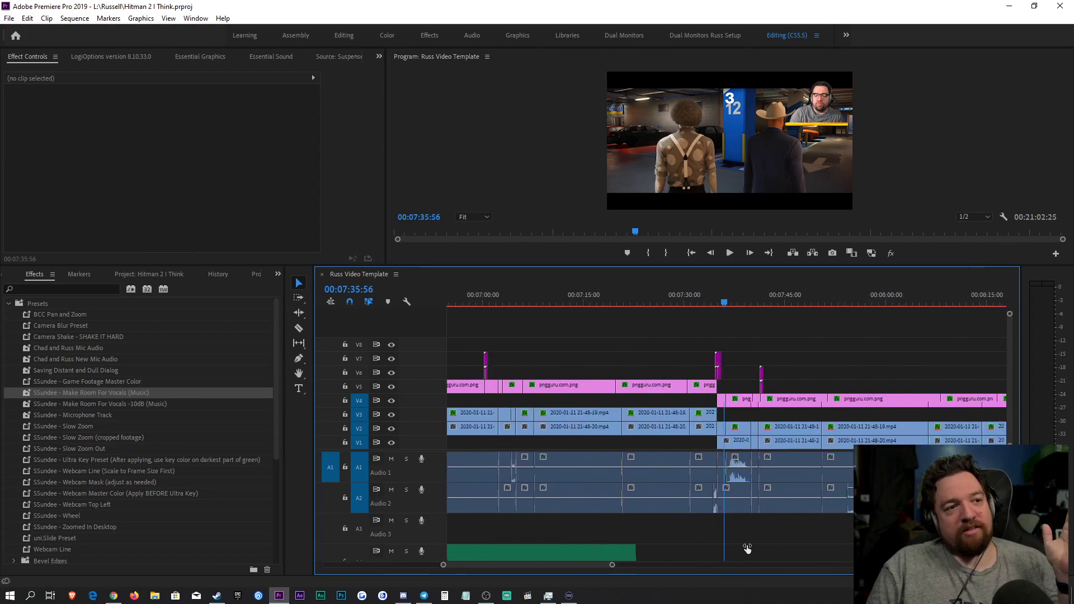
{"action": "key", "text": "minus"}
{"action": "key", "text": "minus"}
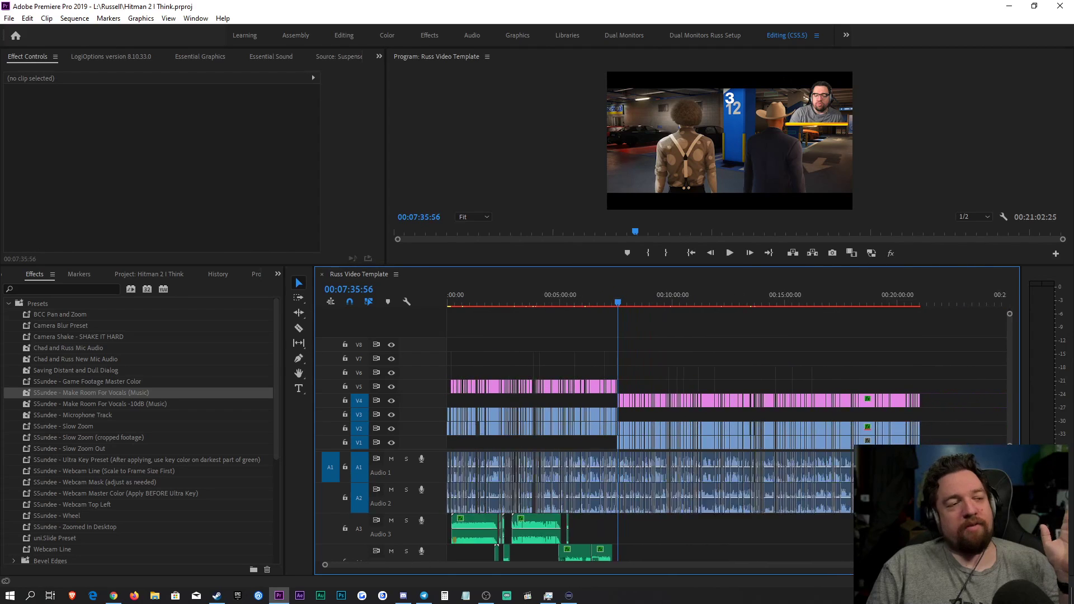
{"action": "key", "text": "equal"}
{"action": "key", "text": "minus"}
{"action": "key", "text": "minus"}
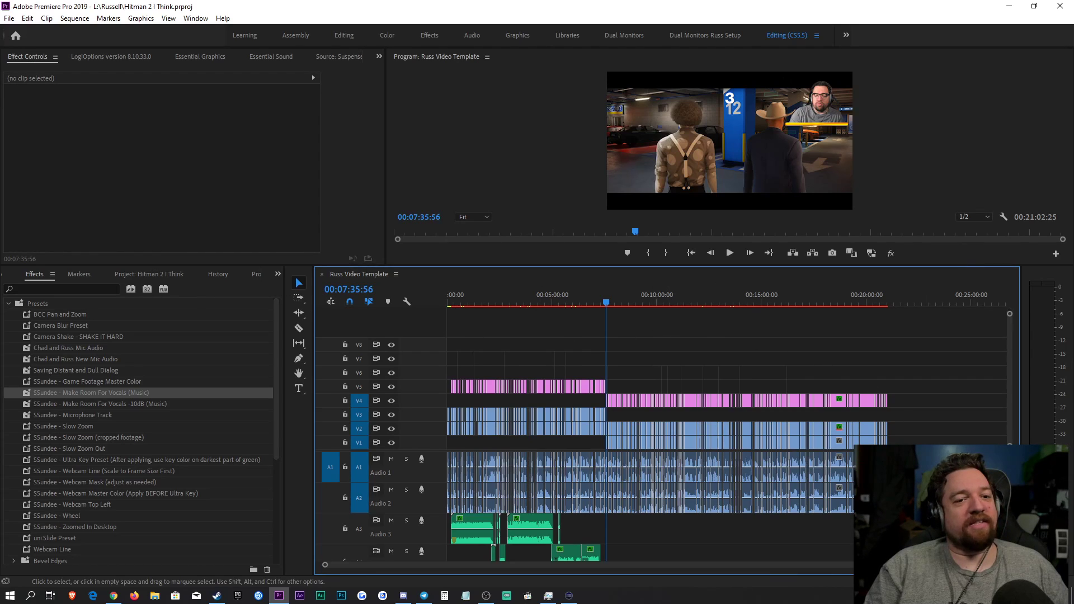
{"action": "key", "text": "="}
{"action": "key", "text": "="}
{"action": "key", "text": "="}
{"action": "key", "text": "="}
{"action": "key", "text": "="}
{"action": "key", "text": "="}
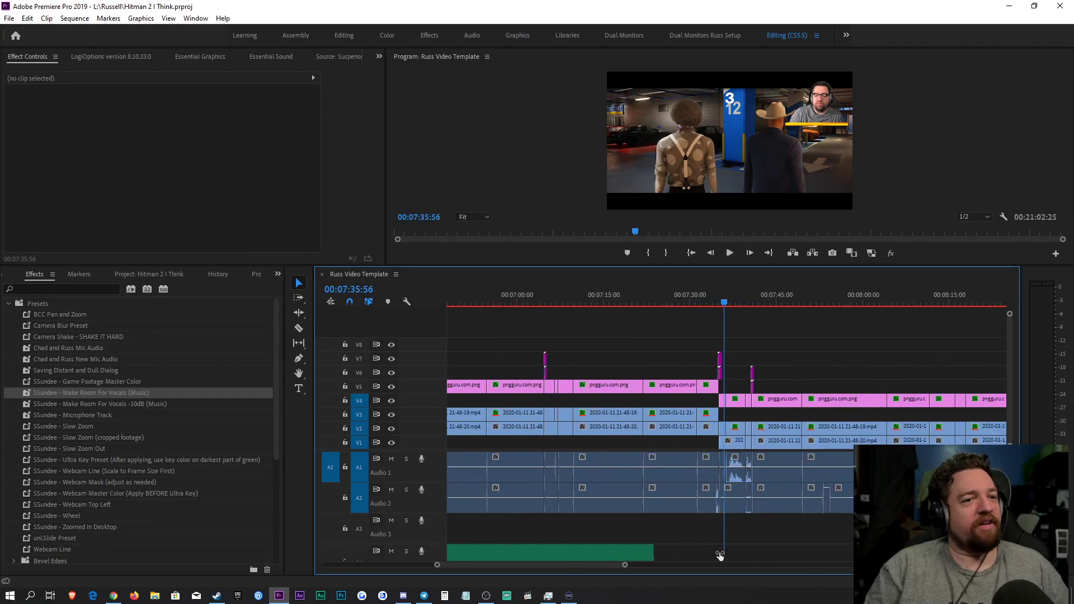
{"action": "left_click", "coordinate": [743, 432]}
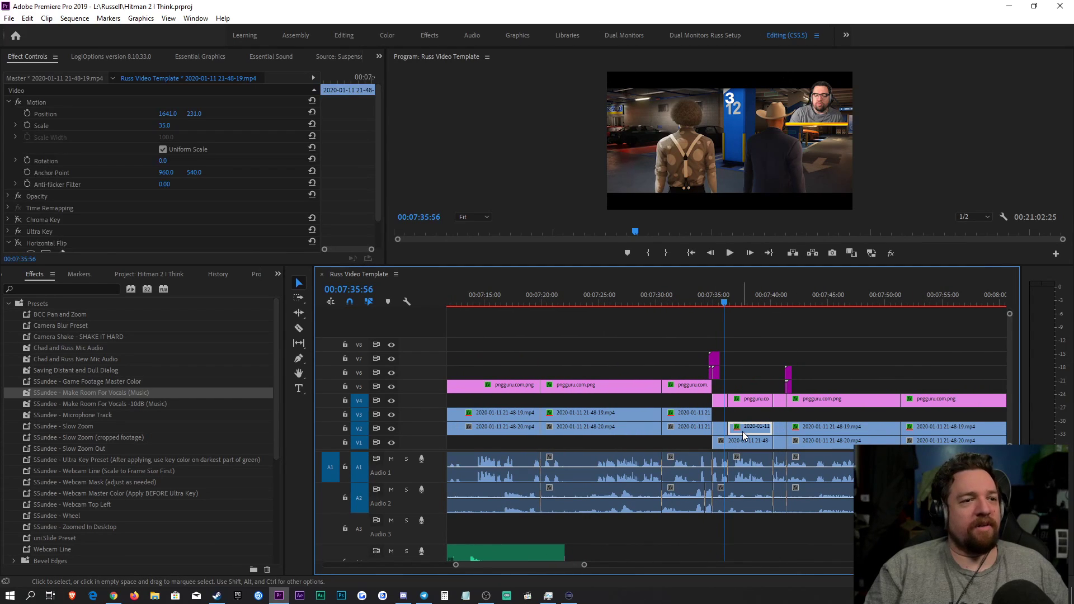
{"action": "left_click", "coordinate": [764, 330]}
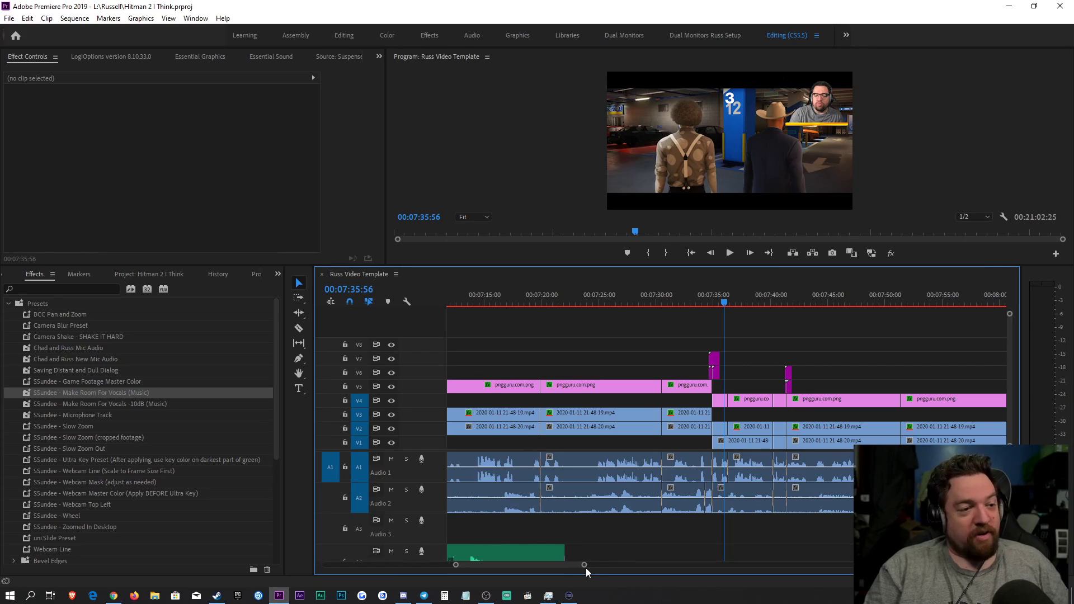
{"action": "left_click_drag", "start_coordinate": [584, 566], "coordinate": [862, 566]}
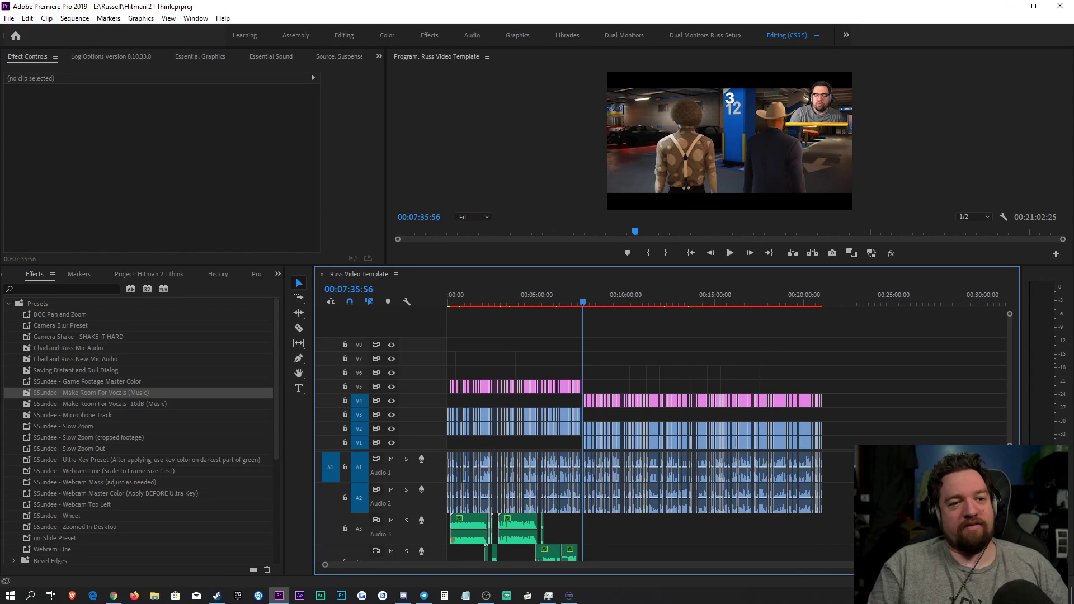
{"action": "key", "text": "equal"}
{"action": "key", "text": "equal"}
{"action": "key", "text": "equal"}
{"action": "key", "text": "equal"}
{"action": "key", "text": "equal"}
{"action": "key", "text": "equal"}
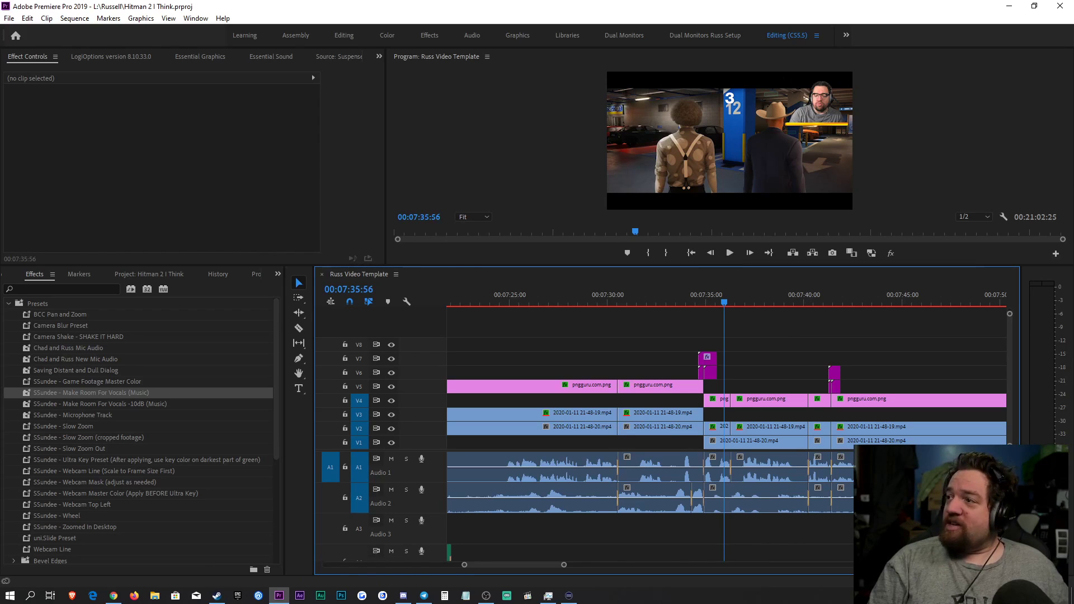
Step: Save the project, check the transition cut at 00:07:34:54, and go back to 00:07:33:08 with another save
{"action": "key", "text": "ctrl+s"}
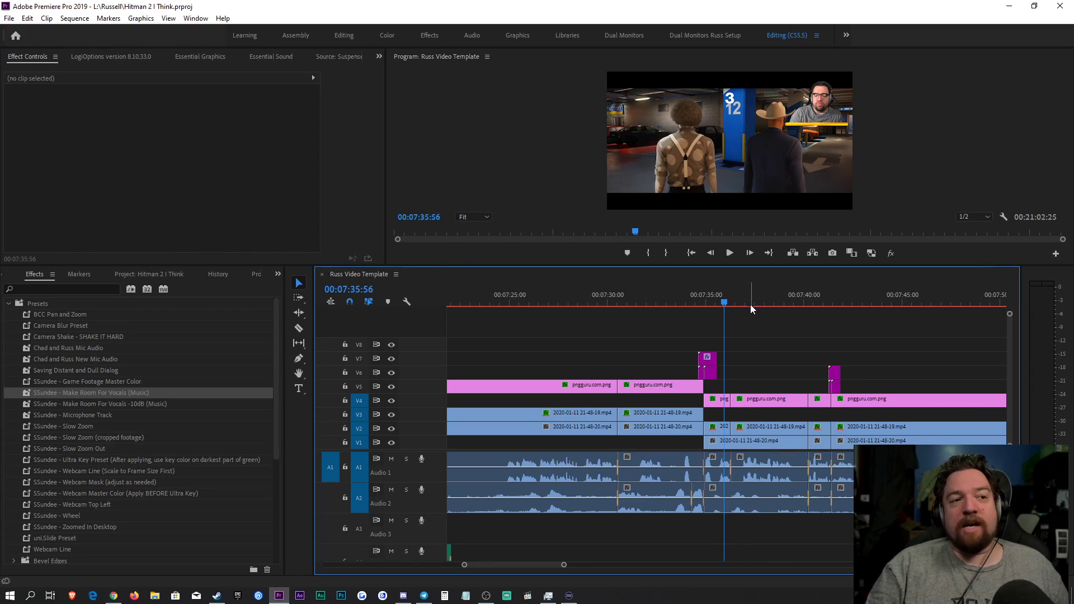
{"action": "left_click", "coordinate": [716, 295]}
{"action": "key", "text": "Up"}
{"action": "key", "text": "ctrl+s"}
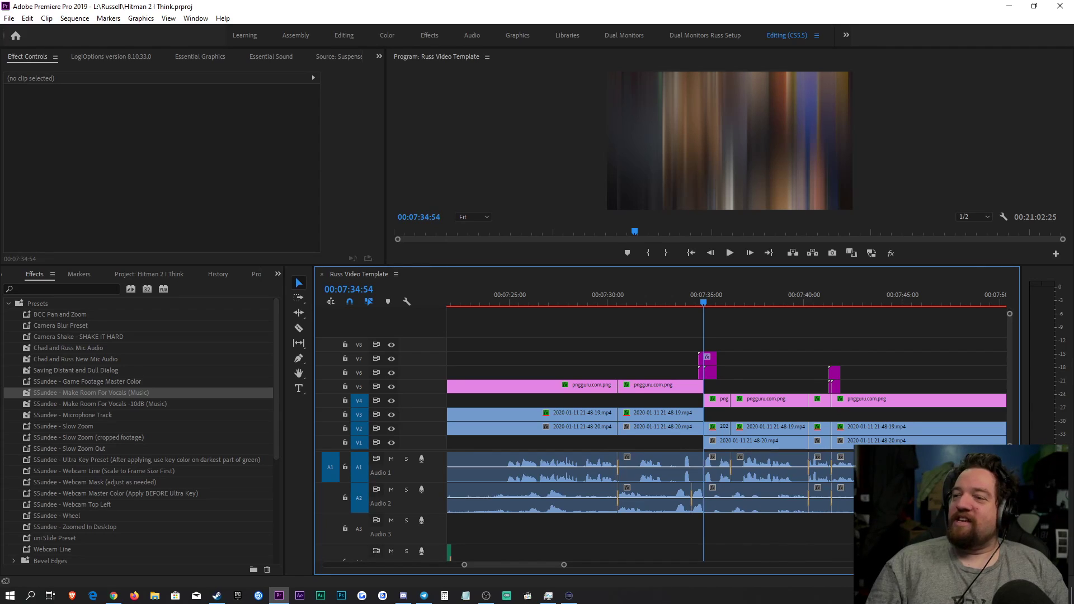
{"action": "left_click", "coordinate": [670, 299]}
{"action": "key", "text": "ctrl+s"}
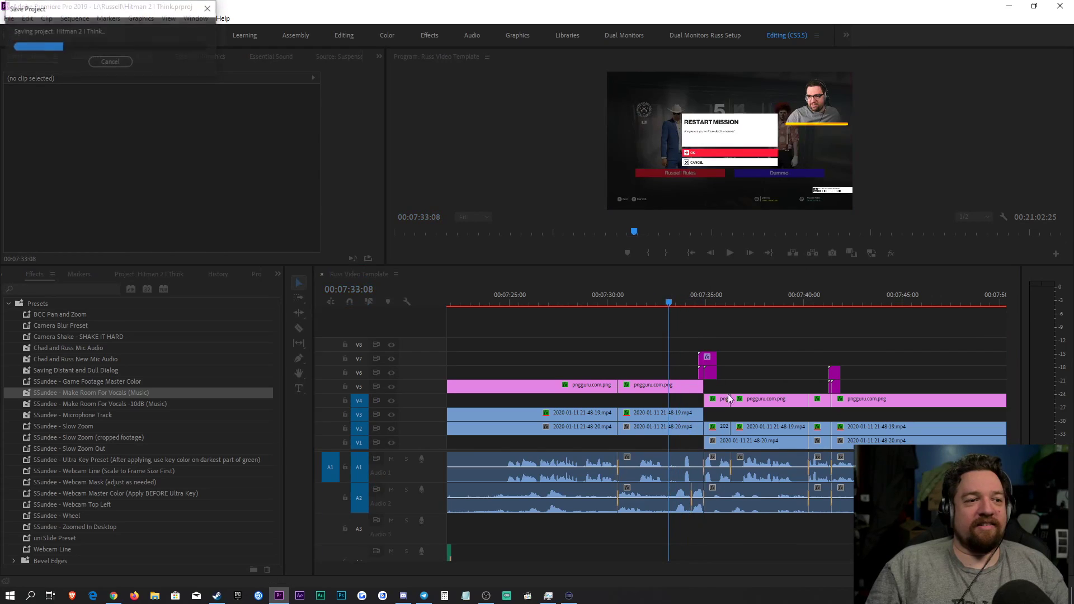
Step: Play from 00:07:33:08 across the transition to about 00:07:40:05 and return to 00:07:38:32
{"action": "left_click_drag", "start_coordinate": [561, 568], "coordinate": [586, 566]}
{"action": "key", "text": "space"}
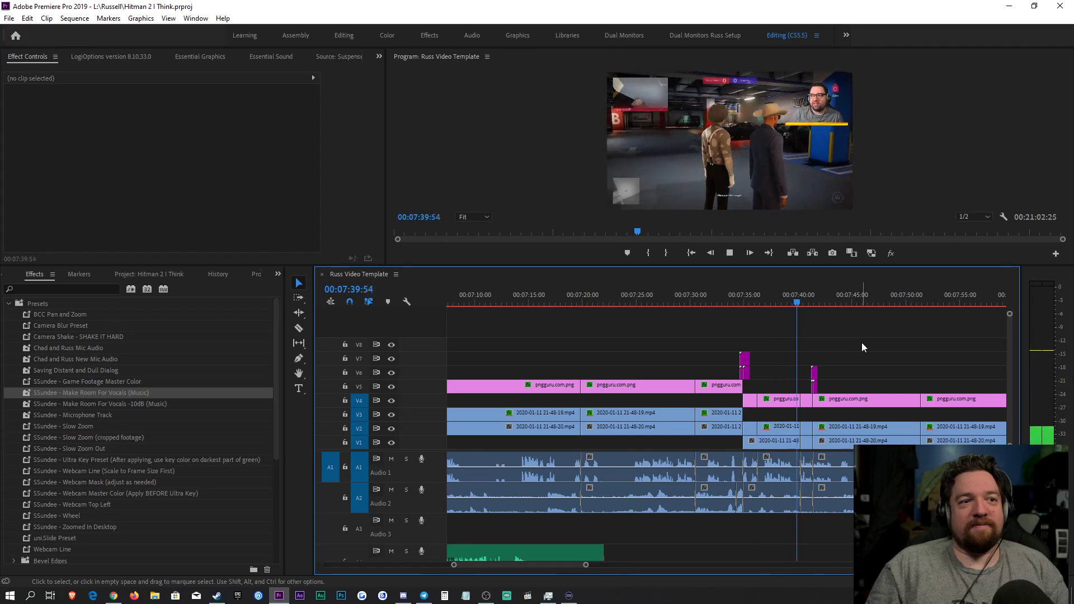
{"action": "left_click", "coordinate": [801, 301]}
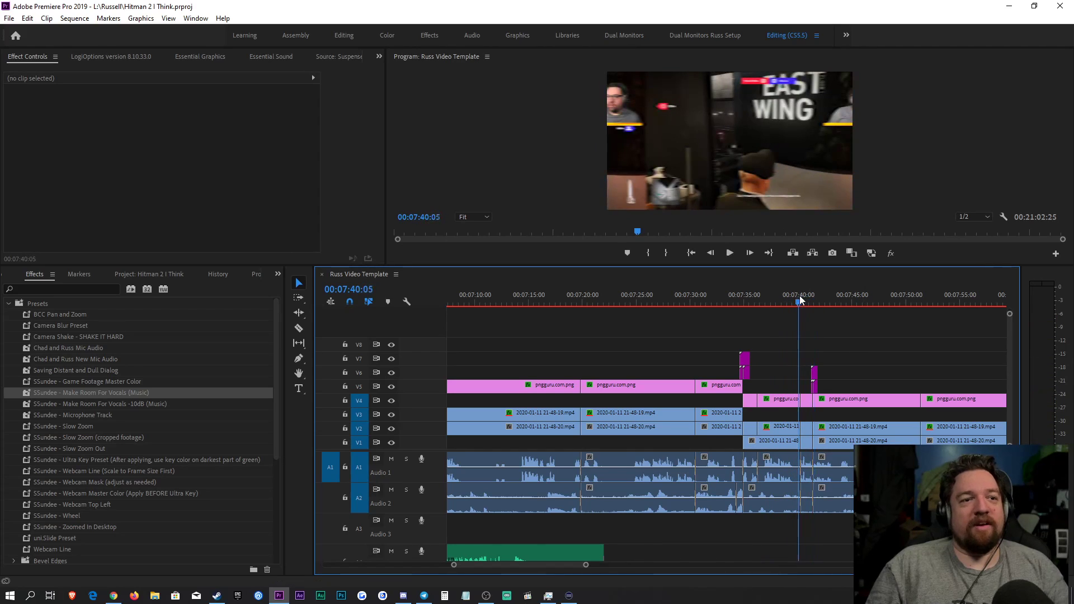
{"action": "left_click_drag", "start_coordinate": [801, 301], "coordinate": [784, 301]}
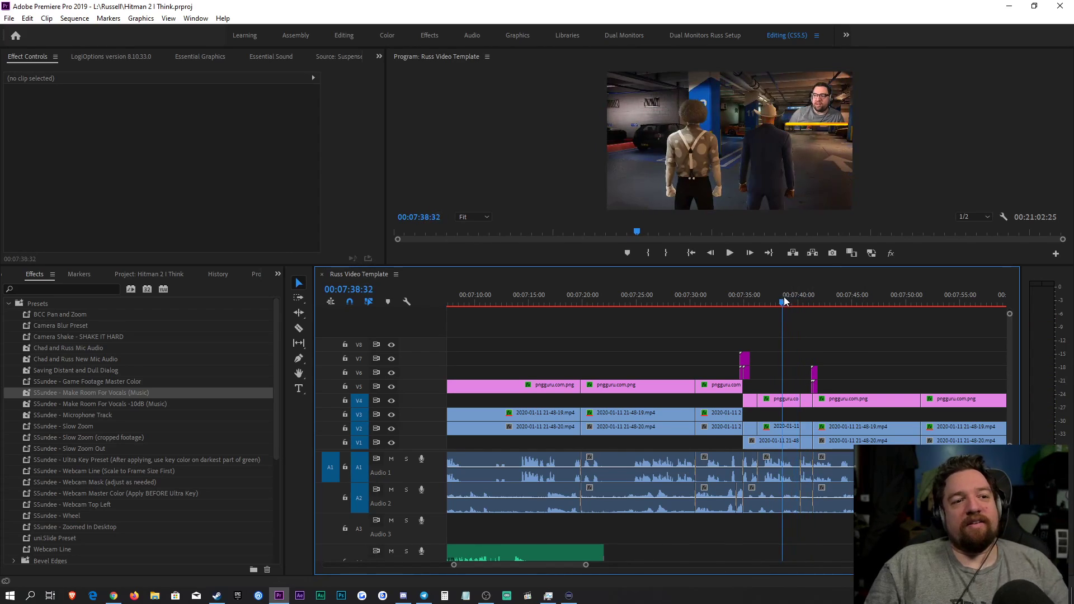
Step: Remove the pngguru.com.png webcam line over the short V2 webcam clip near 00:07:40 and reset that clip's motion for a face close-up
{"action": "key", "text": "space"}
{"action": "key", "text": "space"}
{"action": "left_click_drag", "start_coordinate": [807, 402], "coordinate": [808, 428]}
{"action": "left_click", "coordinate": [312, 100]}
{"action": "key", "text": "space"}
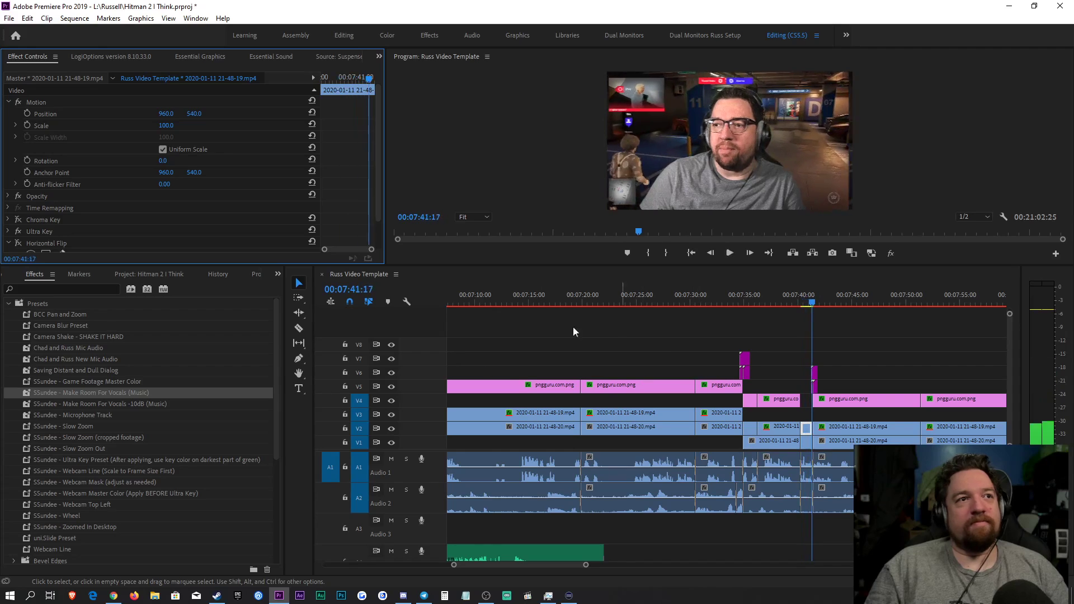
Step: Shift the close-up clip's horizontal position to 993 and apply the SSundee - Slow Zoom preset from its start at 00:07:40:14
{"action": "left_click_drag", "start_coordinate": [166, 114], "coordinate": [185, 114]}
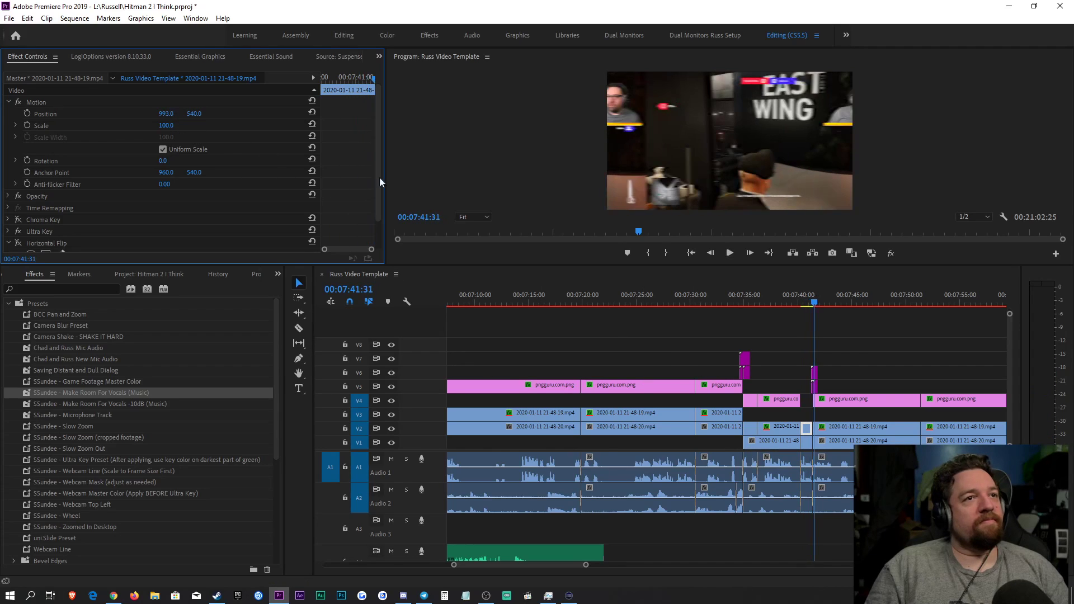
{"action": "left_click_drag", "start_coordinate": [348, 98], "coordinate": [324, 97]}
{"action": "left_click", "coordinate": [87, 427]}
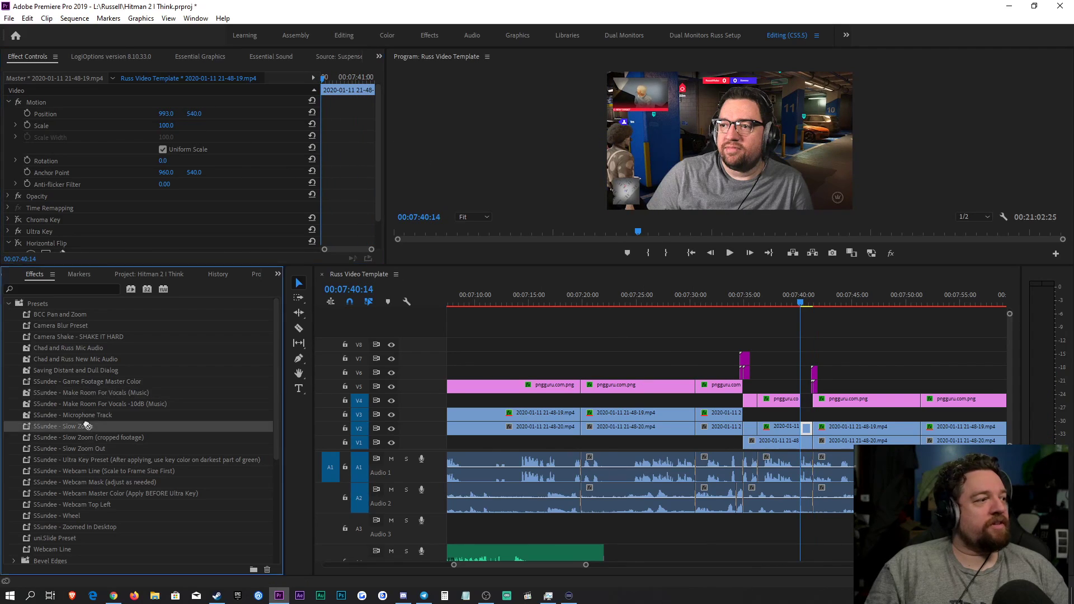
{"action": "left_click_drag", "start_coordinate": [87, 426], "coordinate": [252, 209]}
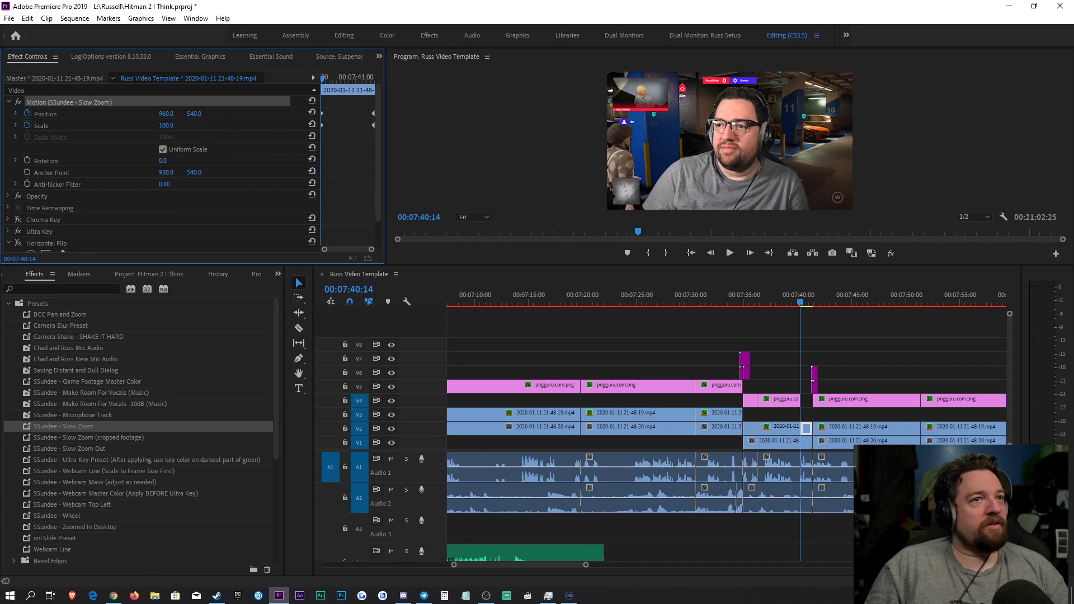
Step: Review the slow zoom in playback, adjust the clip's horizontal anchor point to reframe the face, and save the project
{"action": "key", "text": "space"}
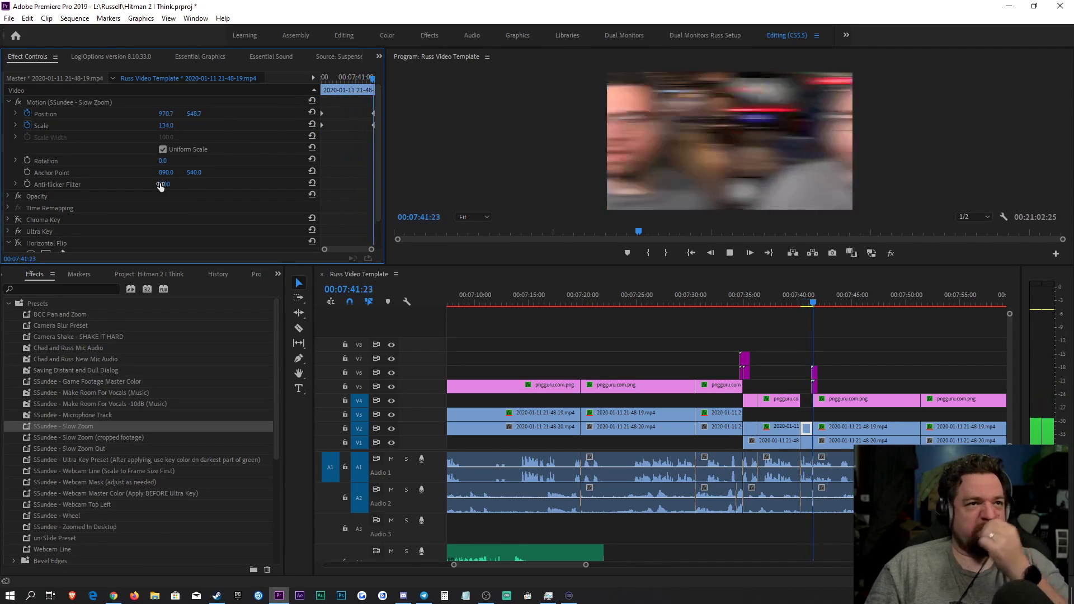
{"action": "left_click", "coordinate": [887, 338]}
{"action": "key", "text": "space"}
{"action": "left_click", "coordinate": [812, 297]}
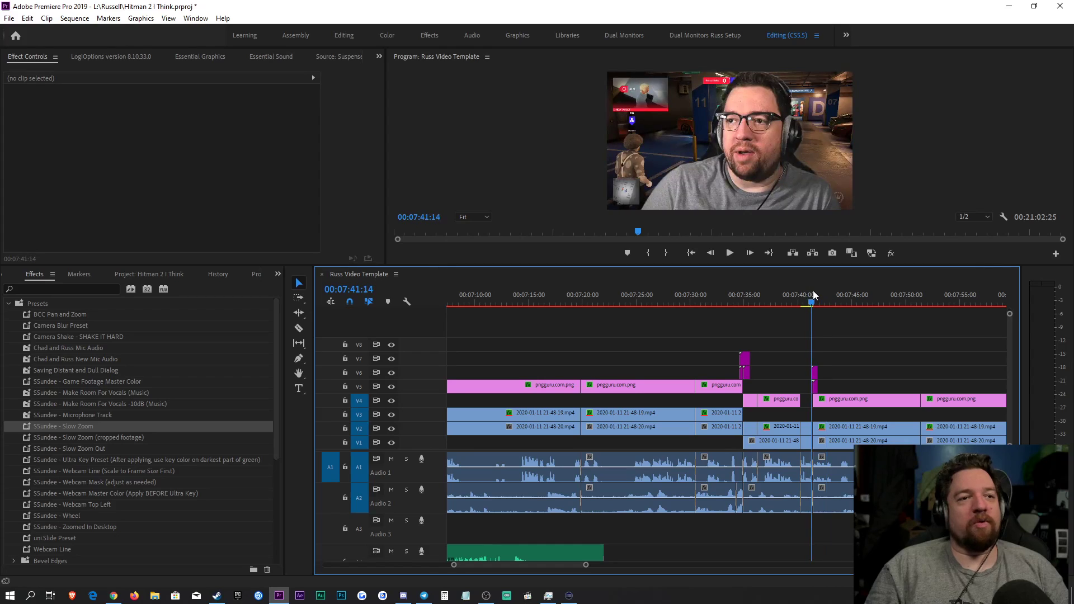
{"action": "left_click", "coordinate": [806, 430]}
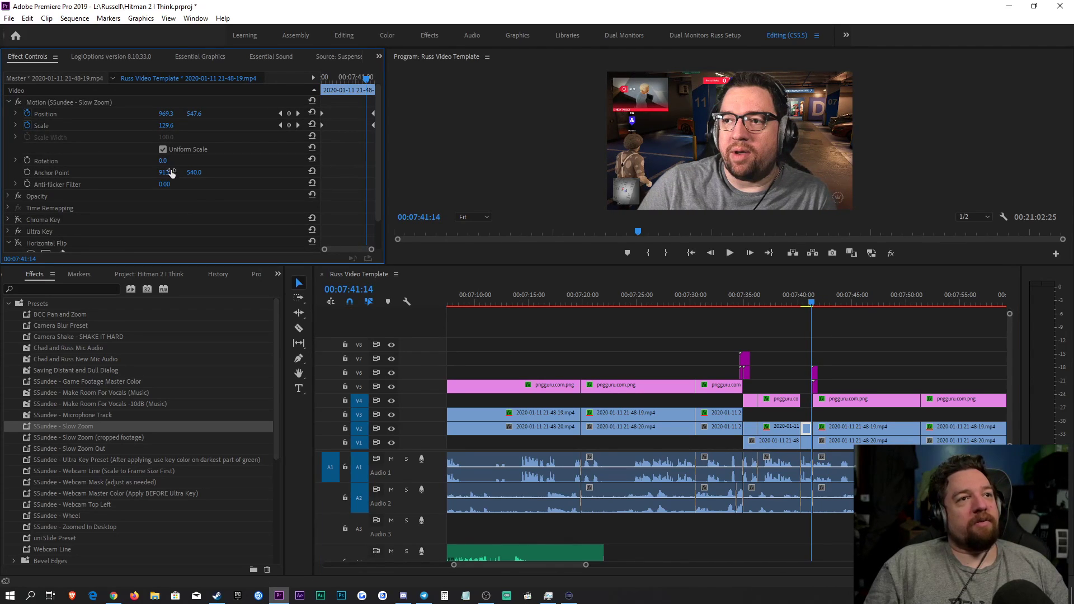
{"action": "left_click", "coordinate": [851, 317]}
{"action": "key", "text": "ctrl+s"}
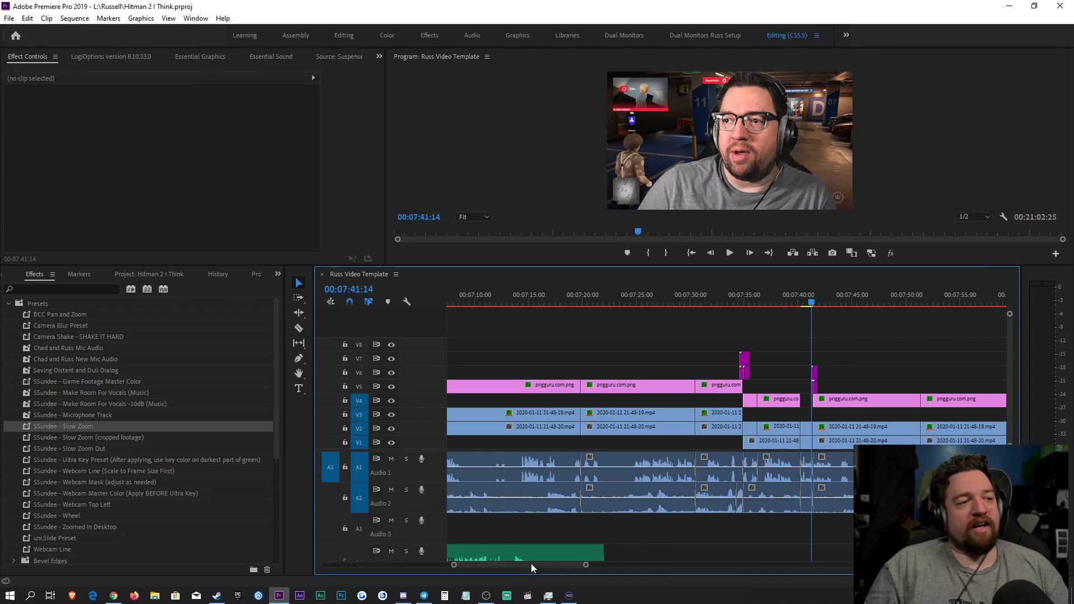
Step: Look over the whole sequence on the timeline, including the section around 00:16:30
{"action": "key", "text": "backslash"}
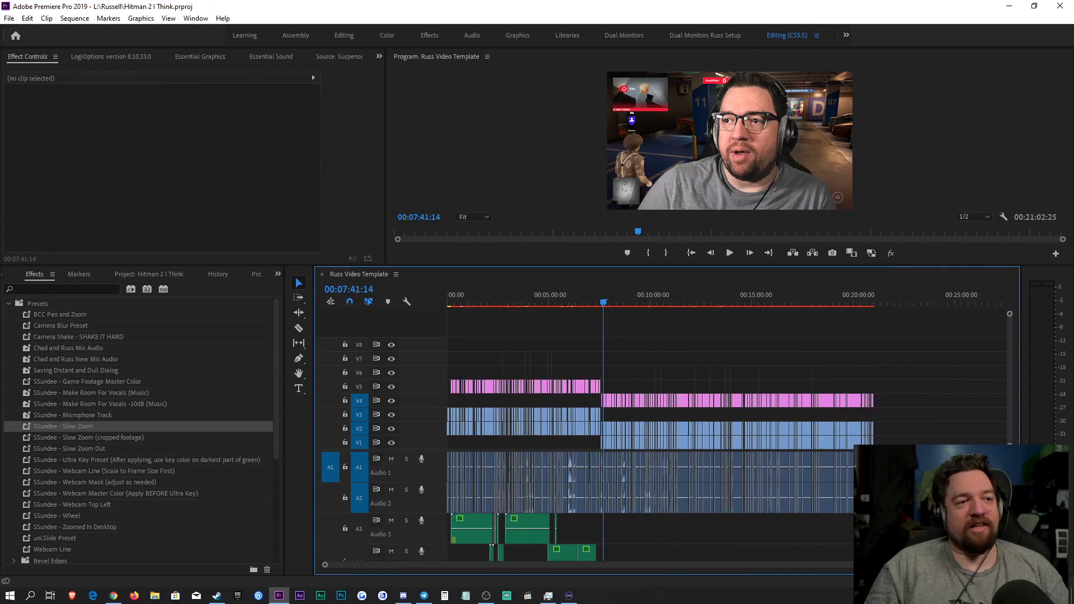
{"action": "key", "text": "equal"}
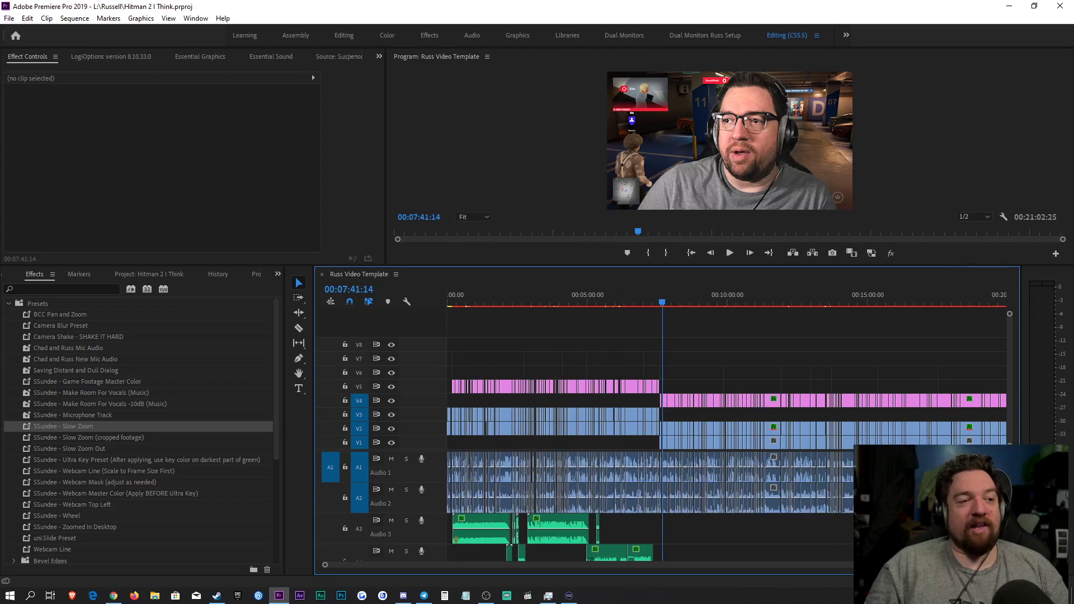
{"action": "key", "text": "equal"}
{"action": "key", "text": "equal"}
{"action": "key", "text": "equal"}
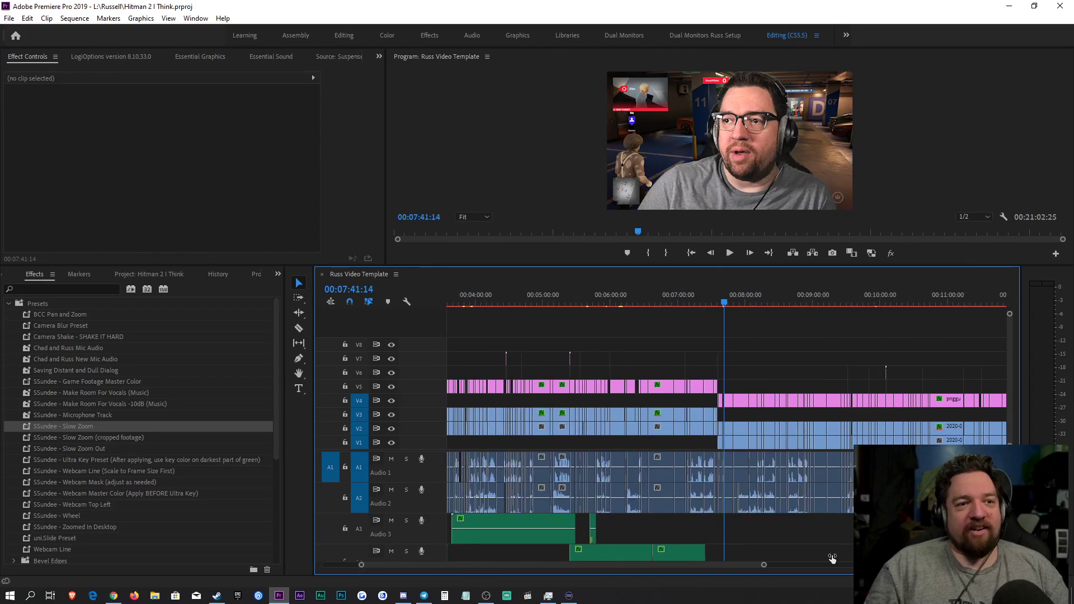
{"action": "left_click_drag", "start_coordinate": [573, 569], "coordinate": [731, 541]}
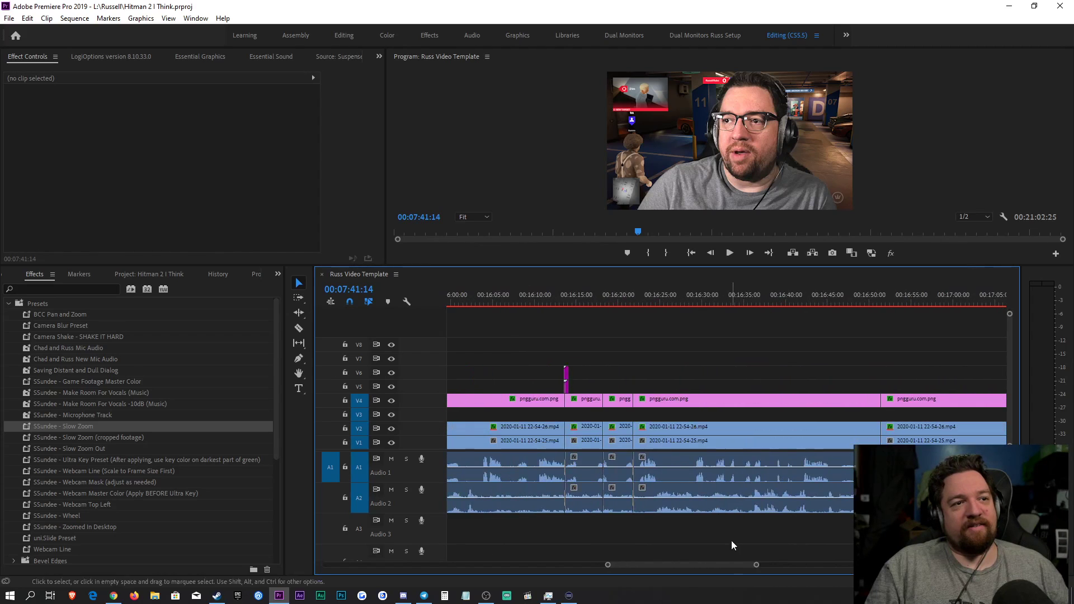
{"action": "double_click", "coordinate": [757, 565]}
{"action": "left_click_drag", "start_coordinate": [951, 565], "coordinate": [921, 565]}
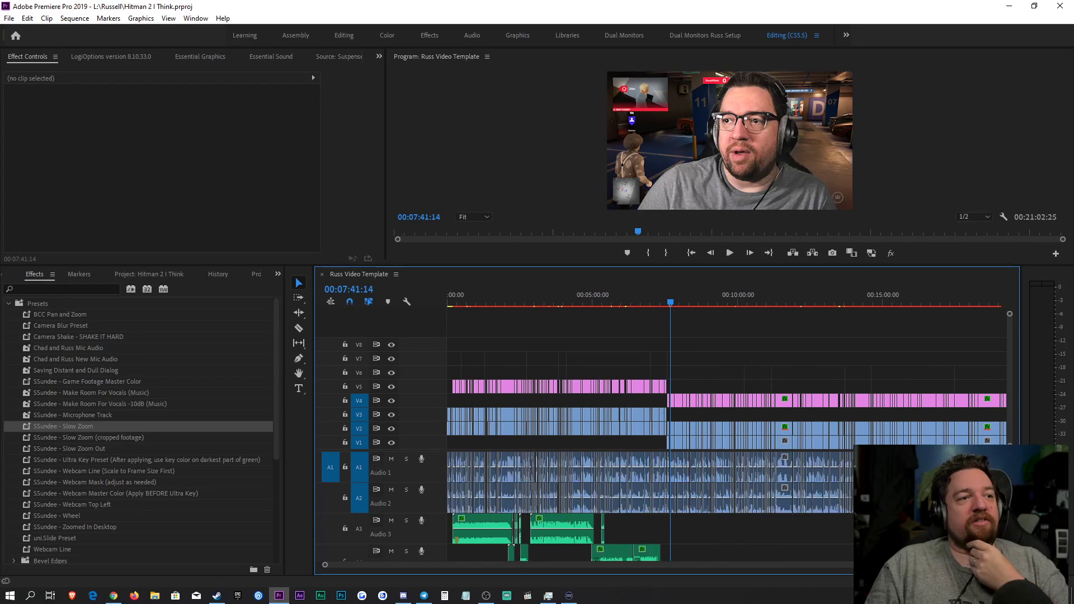
Step: Return to the transition cut at 00:07:34:54 with a close timeline view and save the project
{"action": "left_click", "coordinate": [667, 294]}
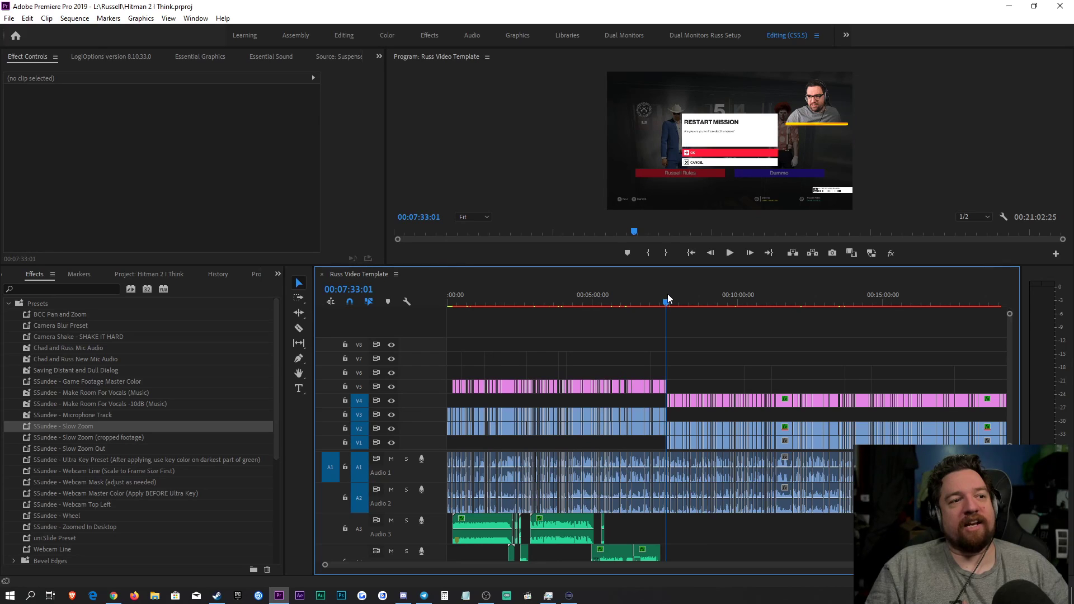
{"action": "left_click", "coordinate": [670, 293]}
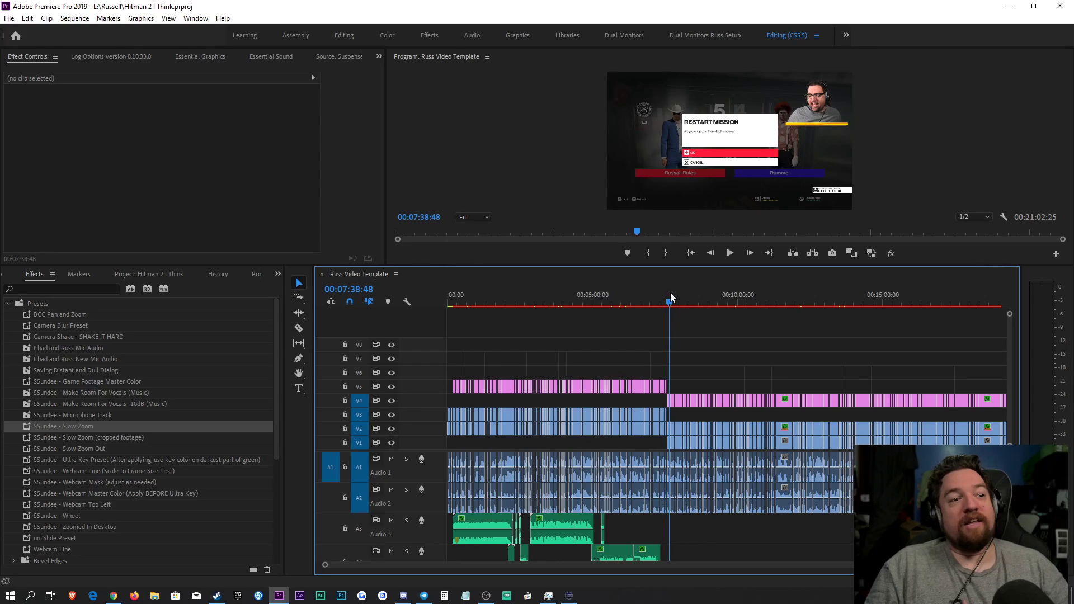
{"action": "key", "text": "="}
{"action": "key", "text": "="}
{"action": "key", "text": "="}
{"action": "key", "text": "="}
{"action": "key", "text": "="}
{"action": "key", "text": "="}
{"action": "left_click", "coordinate": [683, 298]}
{"action": "key", "text": "Up"}
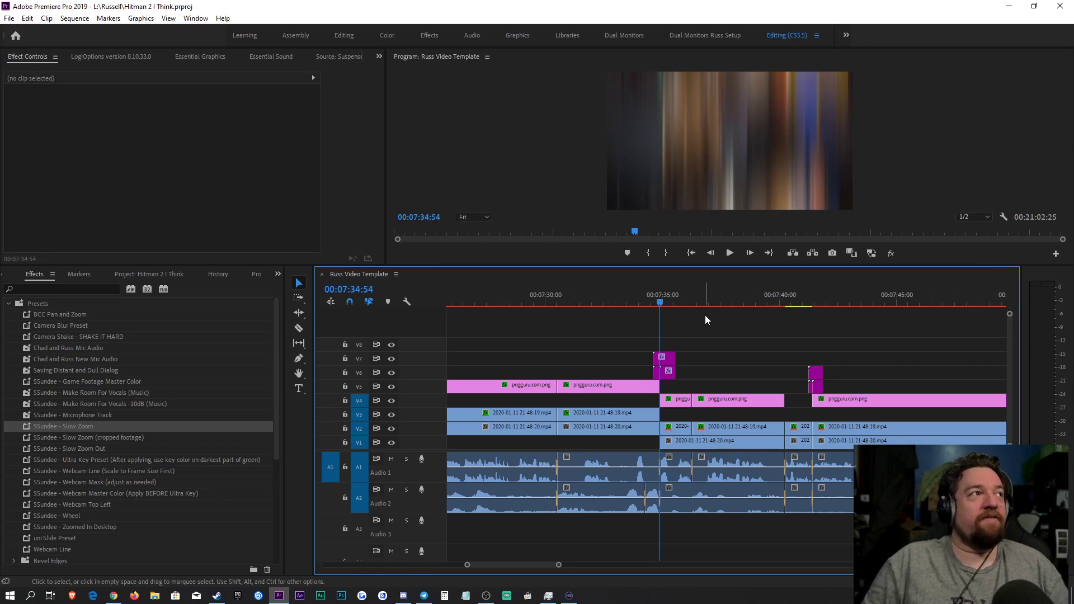
{"action": "key", "text": "ctrl+s"}
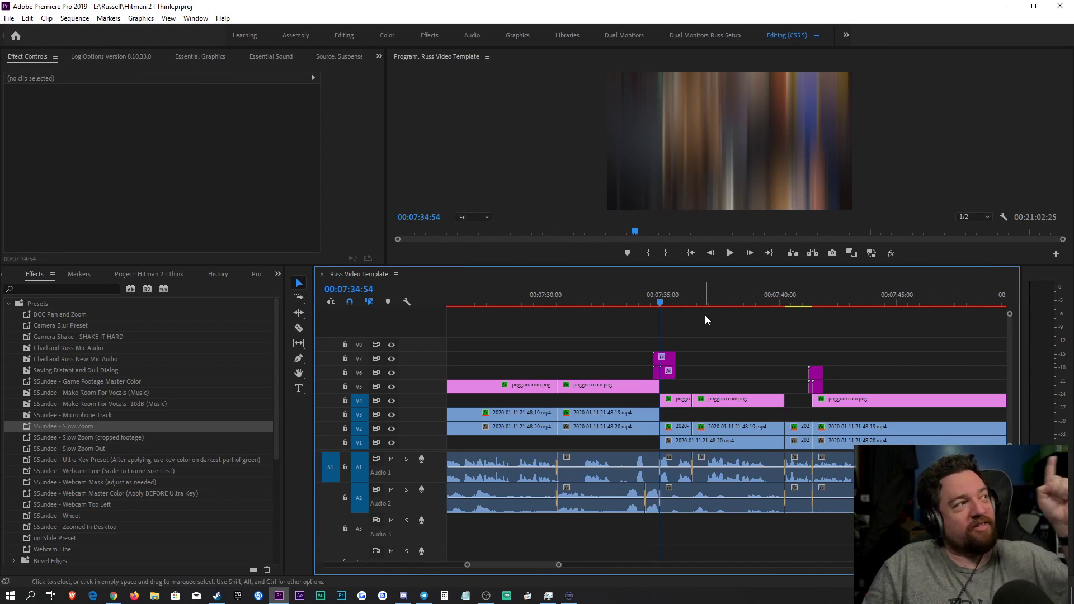
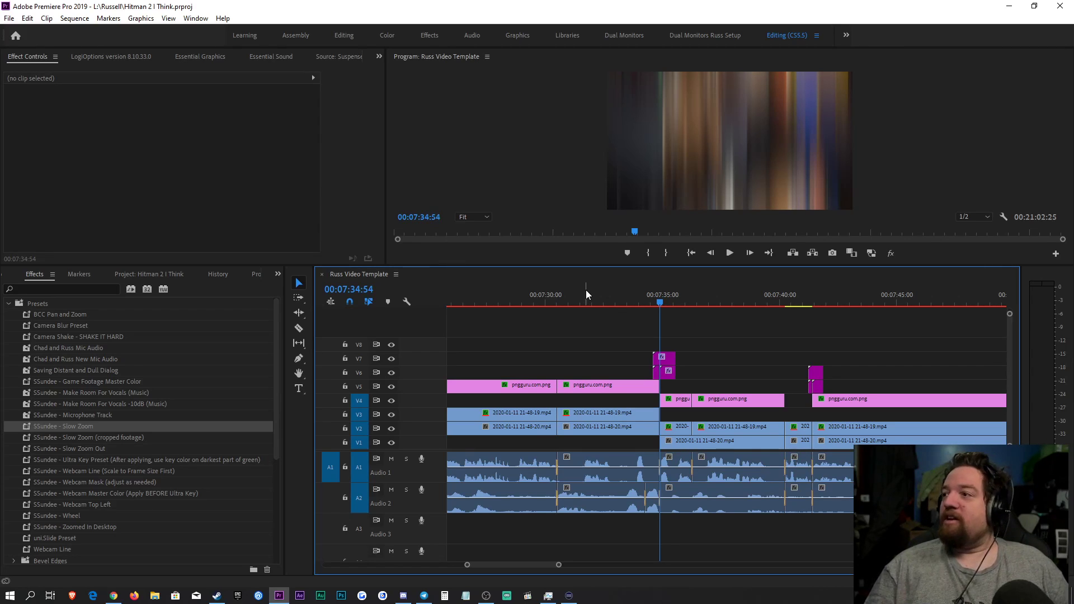
{"action": "scroll", "coordinate": [806, 285], "scroll_direction": "up", "scroll_amount": 2}
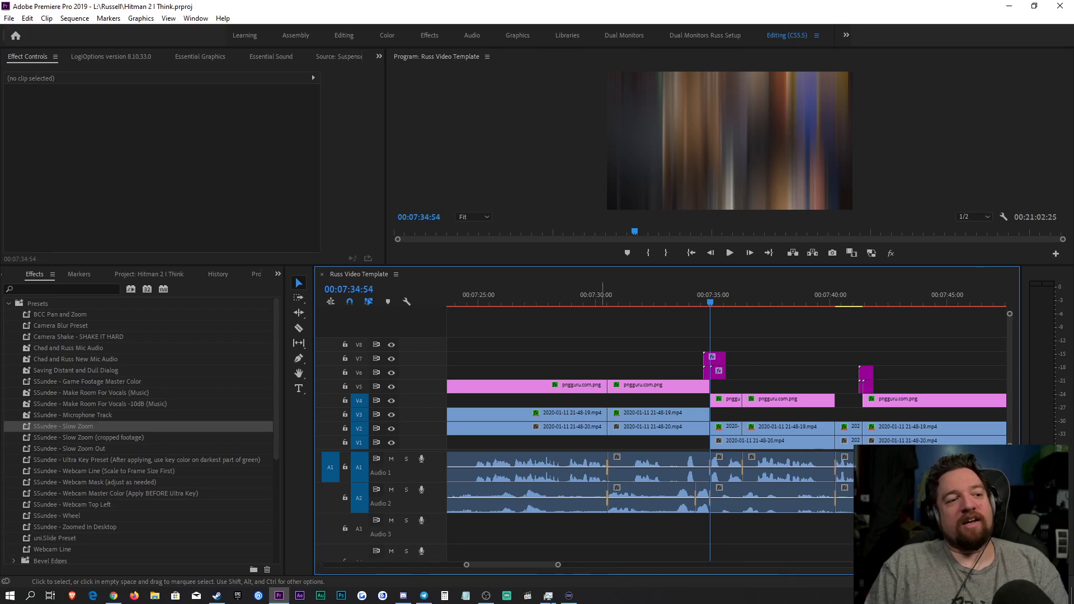
{"action": "left_click_drag", "start_coordinate": [558, 566], "coordinate": [604, 549]}
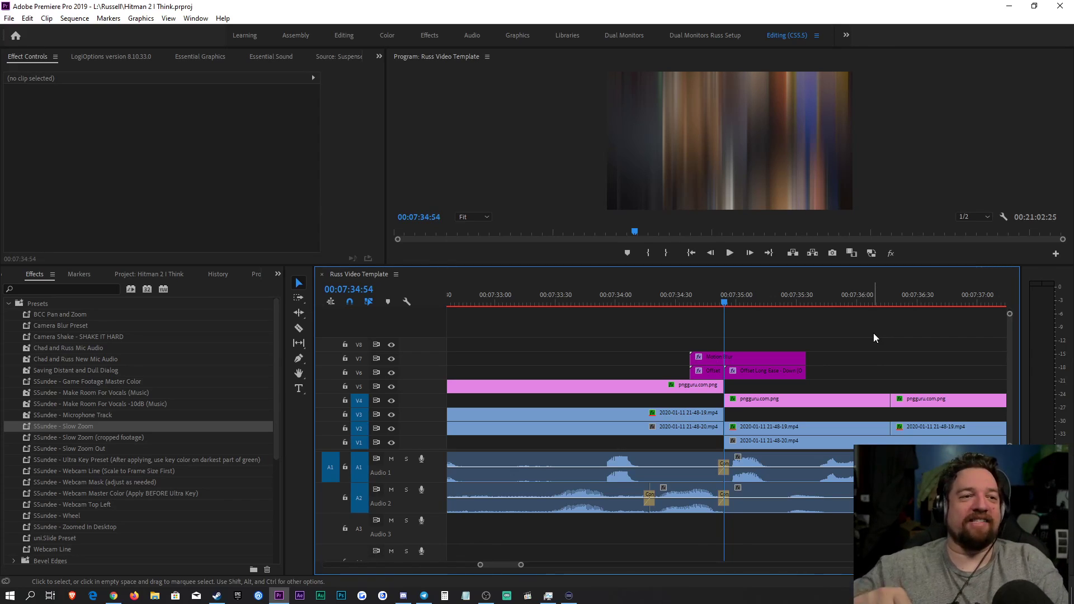
{"action": "key", "text": "ctrl+s"}
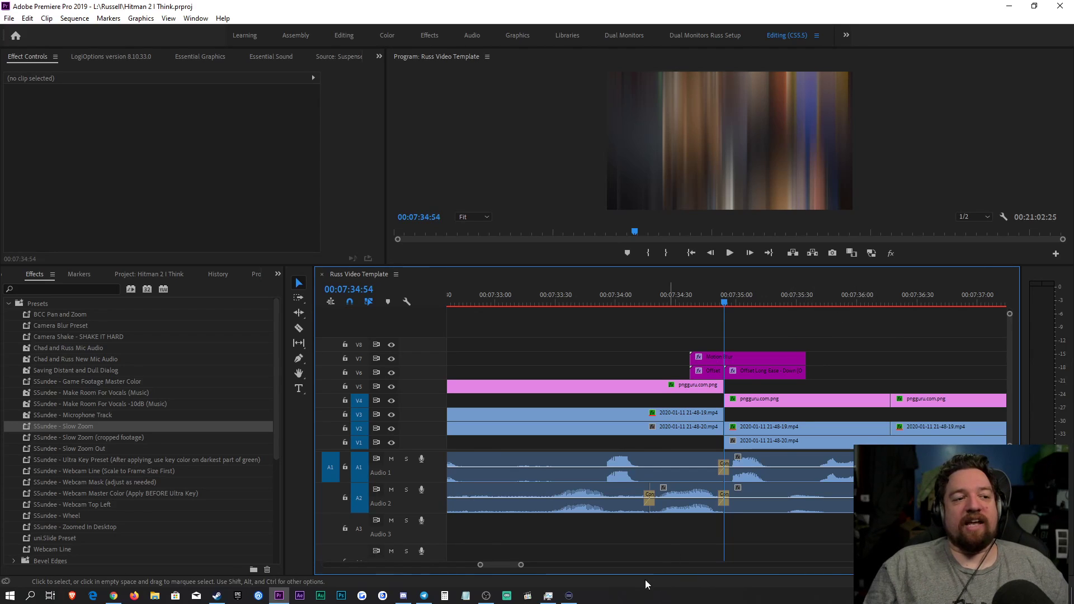
{"action": "scroll", "coordinate": [632, 552], "scroll_direction": "down", "scroll_amount": 10}
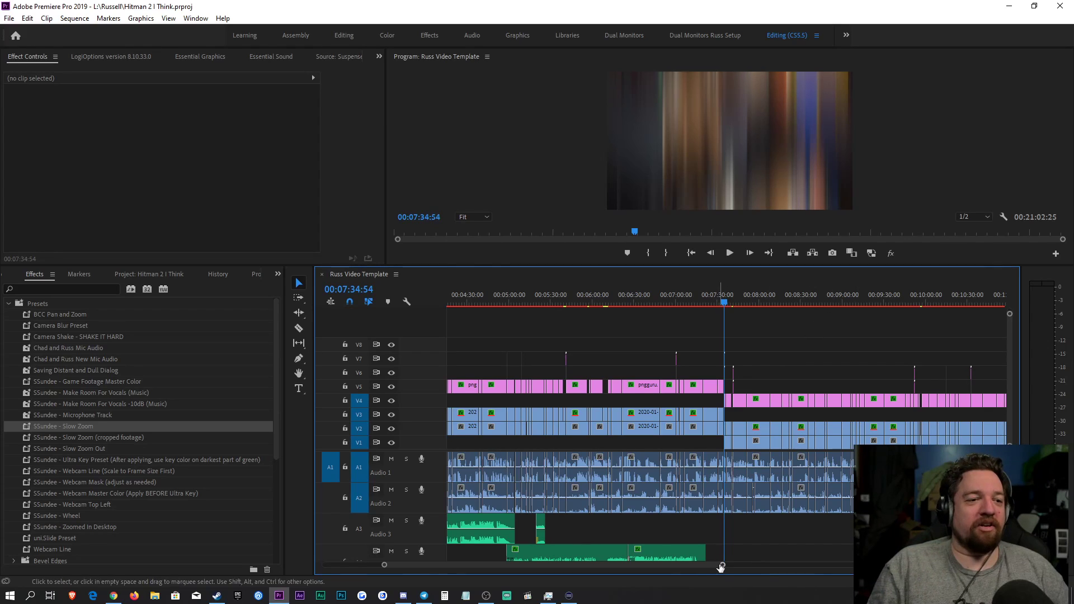
{"action": "key", "text": "equal"}
{"action": "key", "text": "equal"}
{"action": "key", "text": "equal"}
{"action": "key", "text": "equal"}
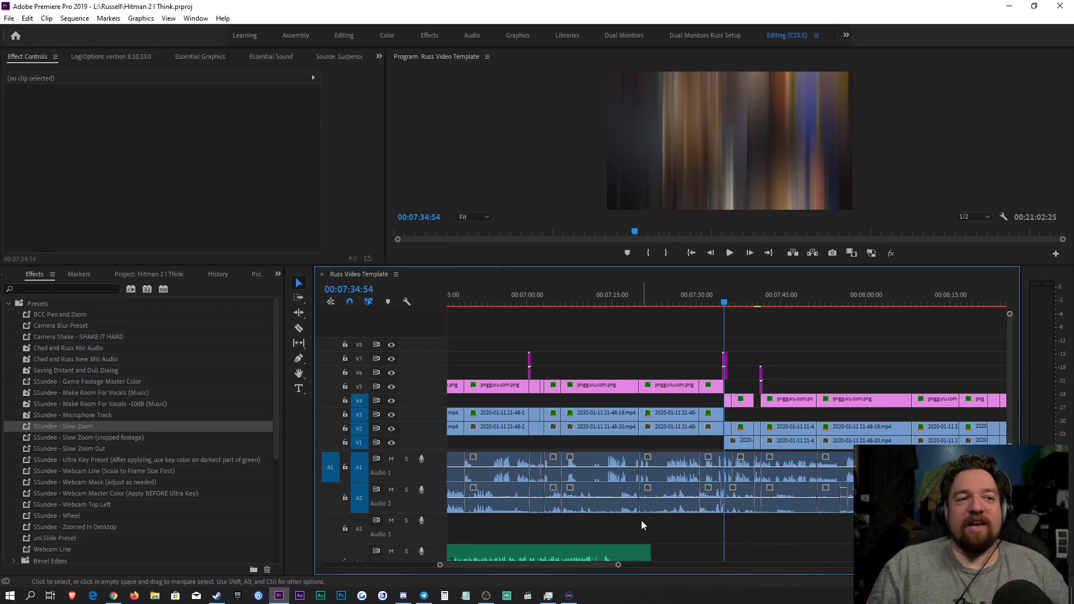
{"action": "left_click_drag", "start_coordinate": [620, 567], "coordinate": [546, 565]}
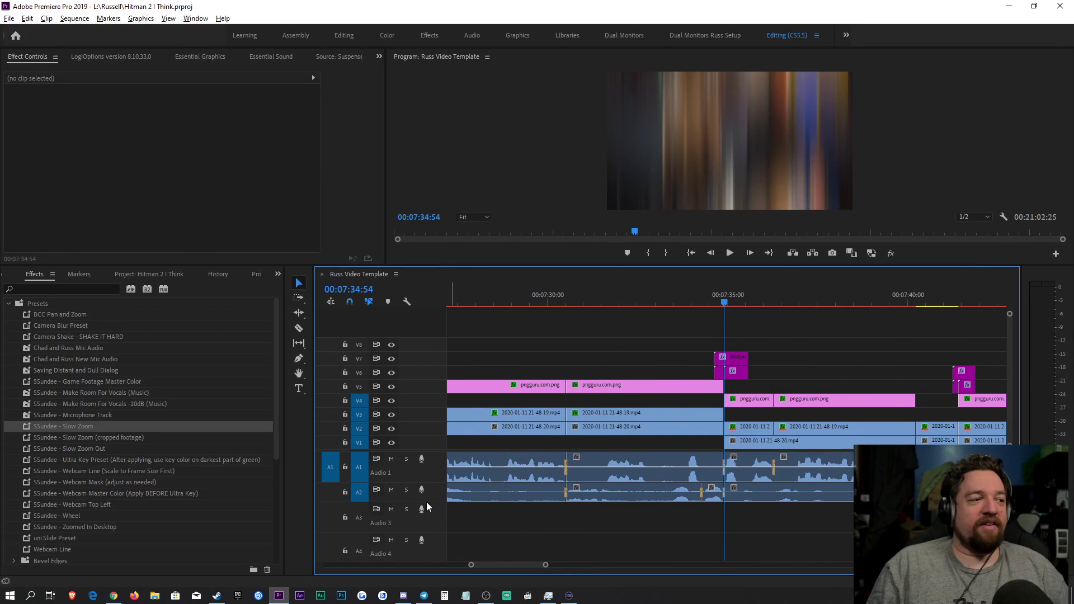
{"action": "scroll", "coordinate": [418, 475], "scroll_direction": "down", "scroll_amount": 1}
{"action": "scroll", "coordinate": [418, 470], "scroll_direction": "up", "scroll_amount": 1}
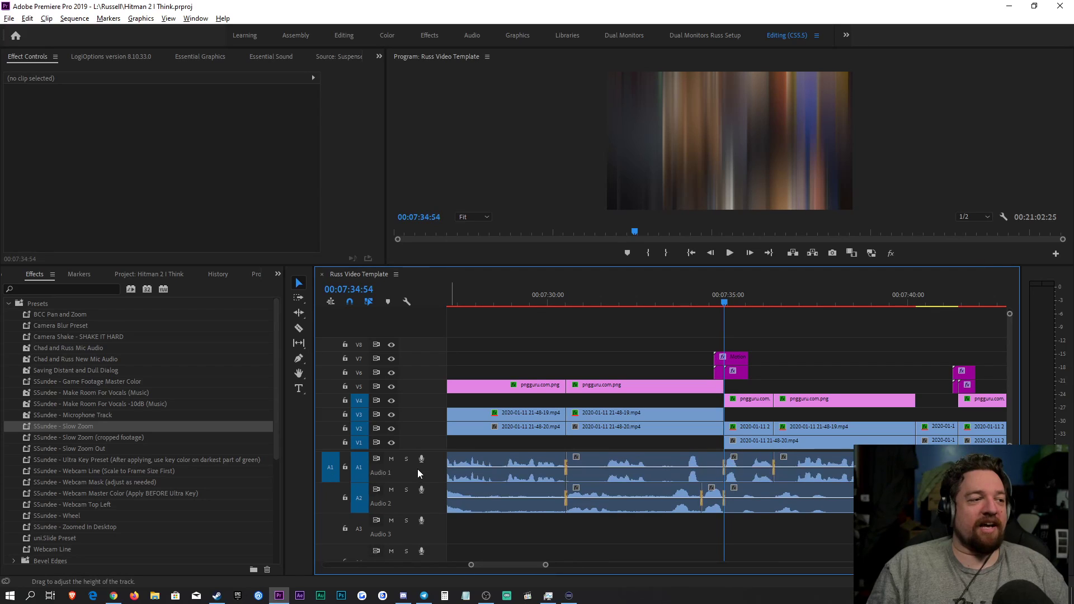
{"action": "scroll", "coordinate": [421, 528], "scroll_direction": "down", "scroll_amount": 1}
{"action": "scroll", "coordinate": [421, 527], "scroll_direction": "up", "scroll_amount": 2}
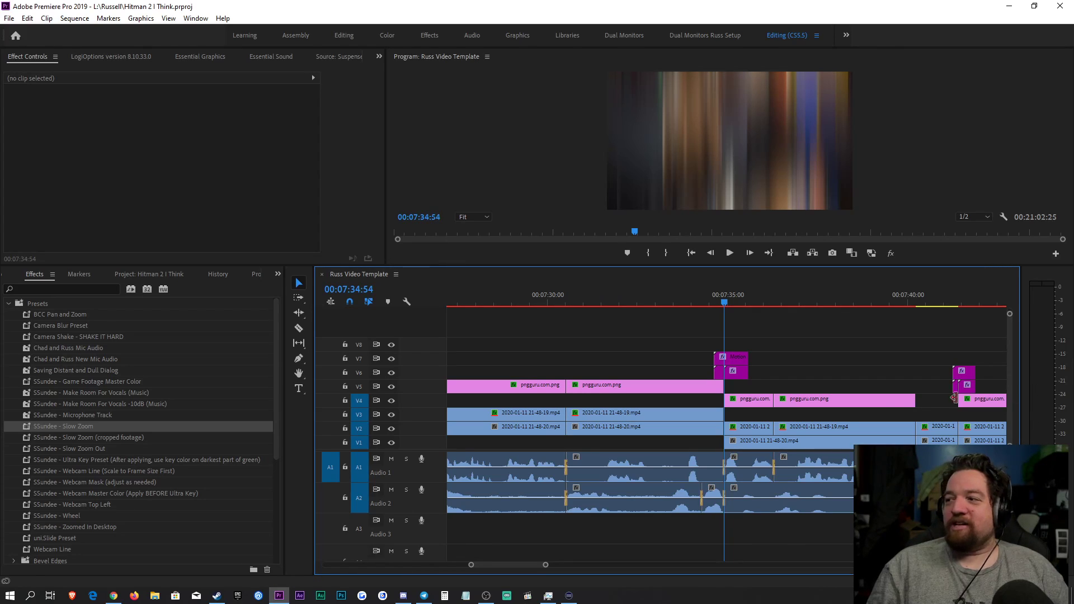
Step: Review the section leading up to the 00:07:34 transition in playback and stop at 00:07:26:28, where the score screen appears
{"action": "left_click_drag", "start_coordinate": [709, 302], "coordinate": [623, 303]}
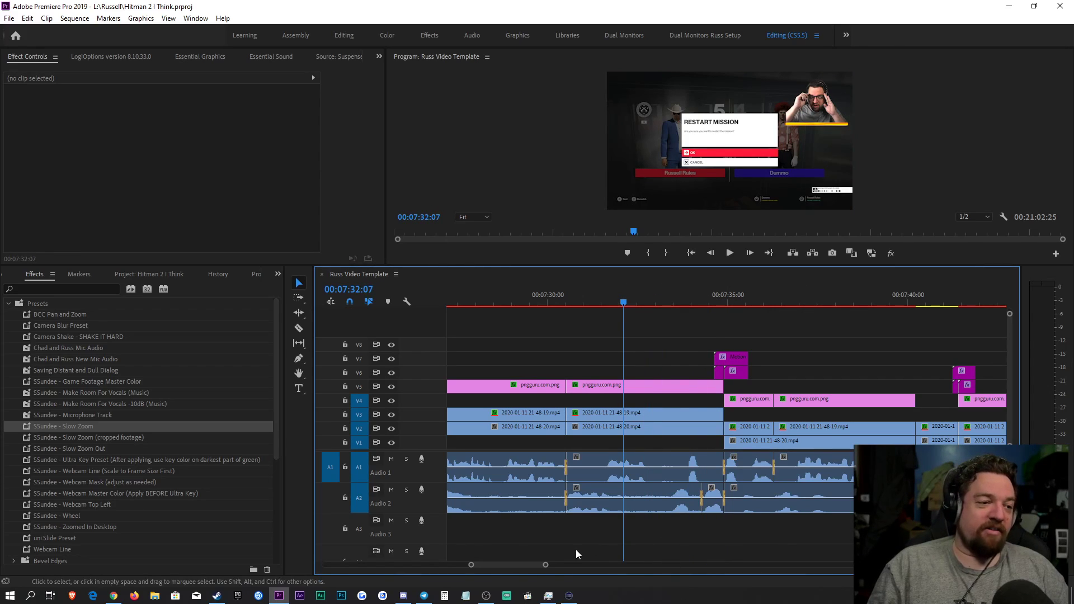
{"action": "left_click_drag", "start_coordinate": [547, 567], "coordinate": [554, 567]}
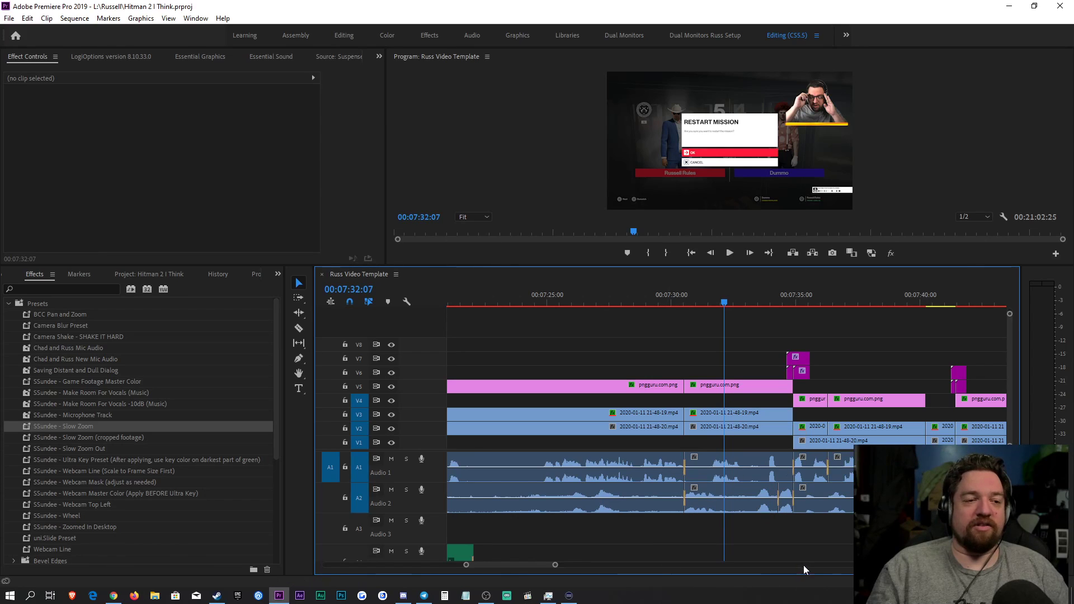
{"action": "left_click_drag", "start_coordinate": [560, 564], "coordinate": [595, 565]}
{"action": "left_click", "coordinate": [654, 301]}
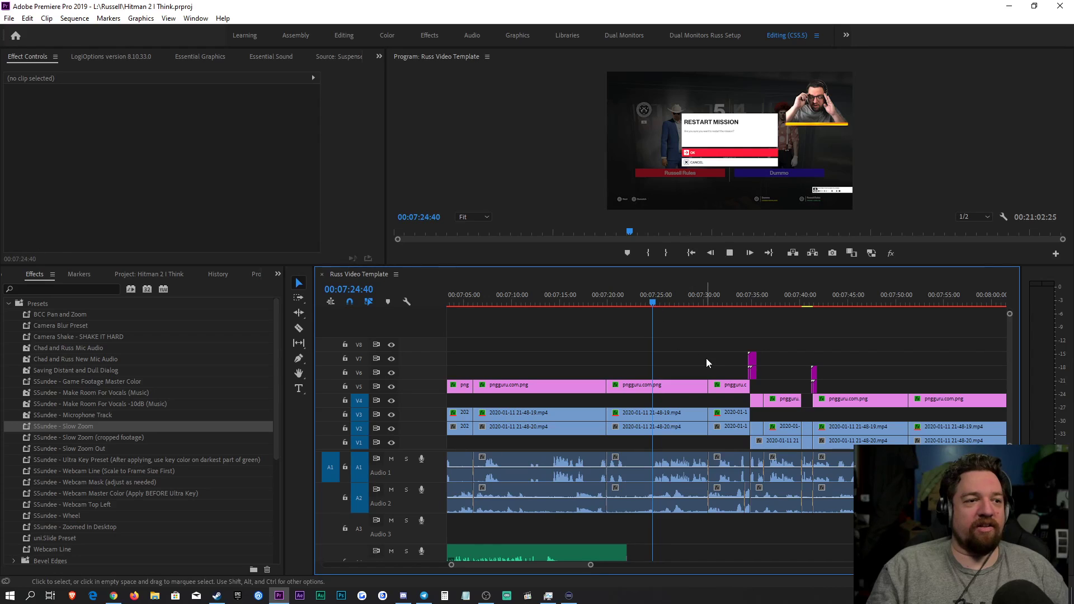
{"action": "key", "text": "space"}
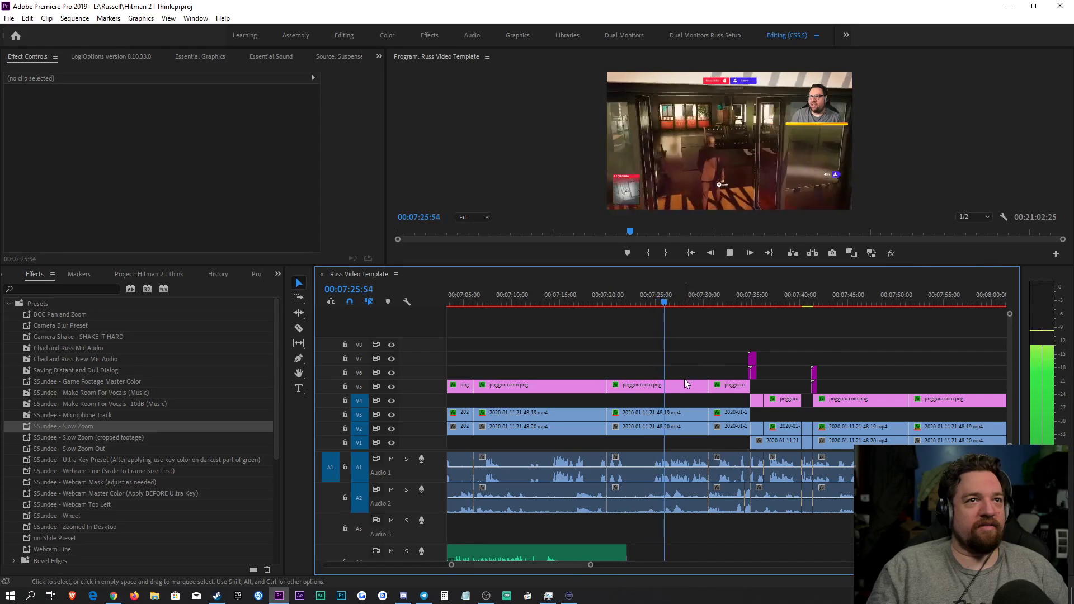
{"action": "left_click", "coordinate": [669, 304]}
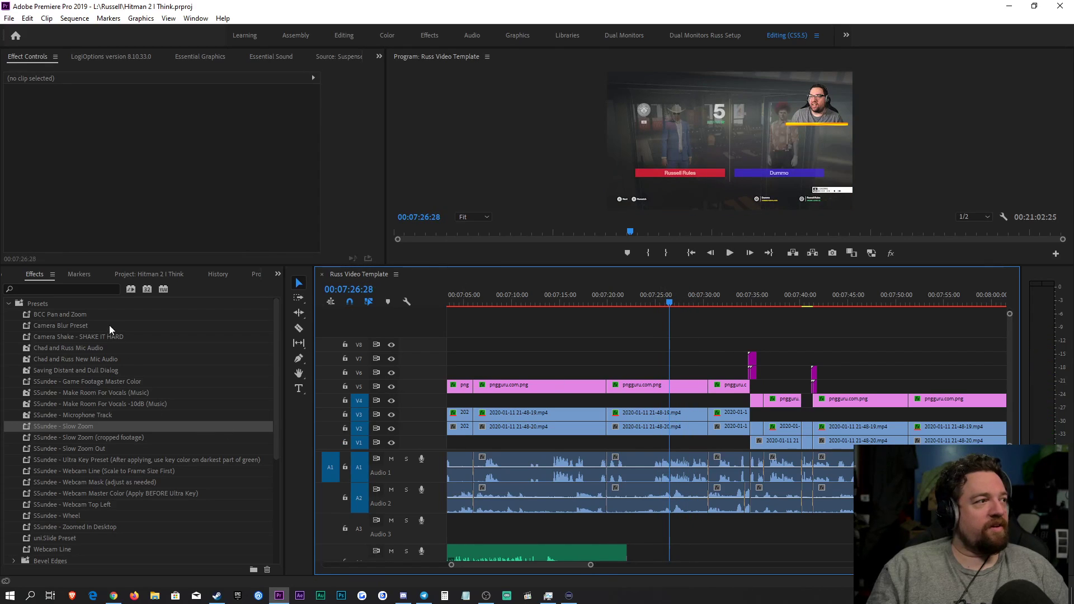
Step: Search the project for "trumpet" and place the marked part of Trumpet fanfare Sound Effects All Sounds.mp3 on Audio 3 around 00:07:26:28
{"action": "left_click", "coordinate": [136, 276]}
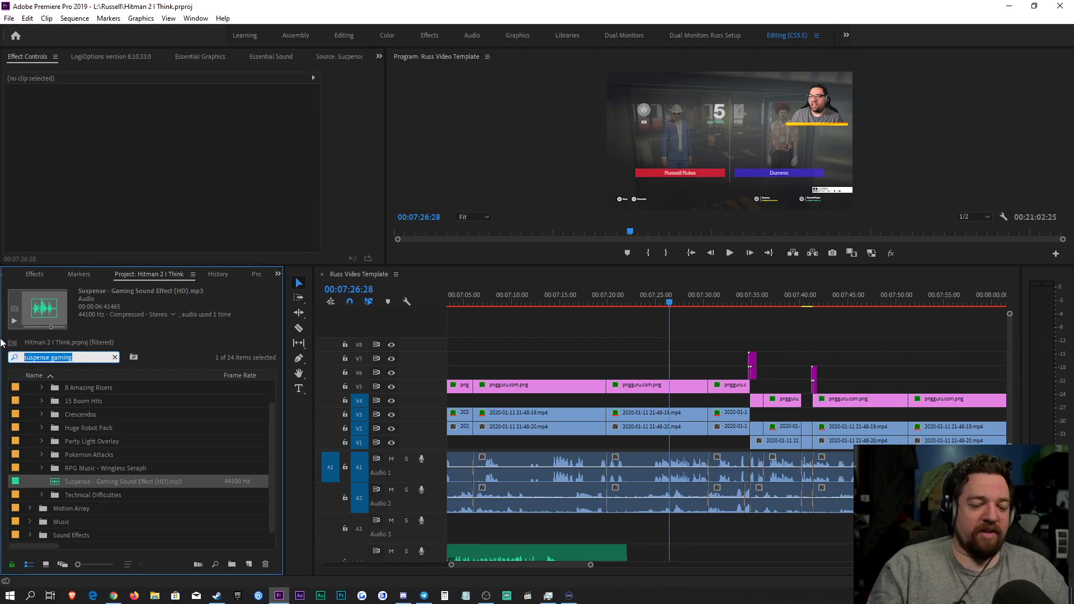
{"action": "type", "text": "tru"}
{"action": "type", "text": "u"}
{"action": "key", "text": "BackSpace"}
{"action": "type", "text": "mpet"}
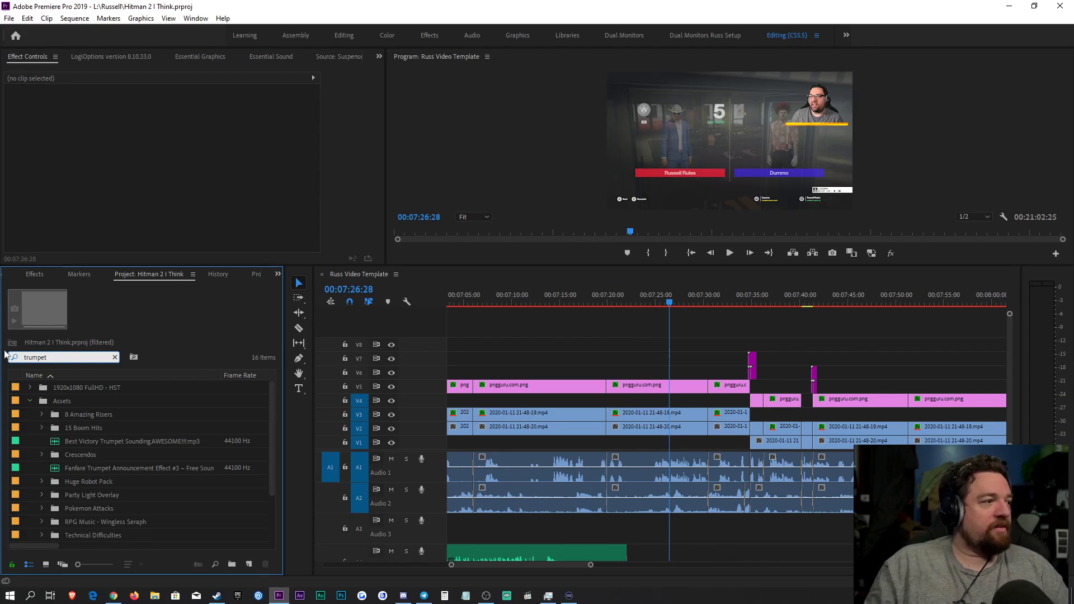
{"action": "scroll", "coordinate": [141, 501], "scroll_direction": "down", "scroll_amount": 3}
{"action": "double_click", "coordinate": [139, 492]}
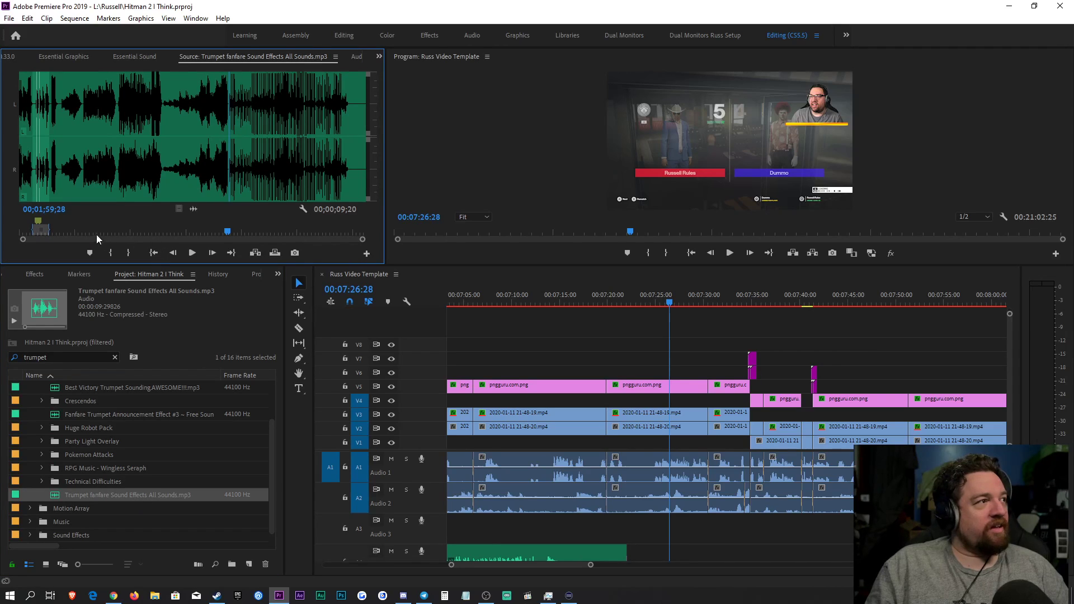
{"action": "left_click_drag", "start_coordinate": [207, 217], "coordinate": [692, 524]}
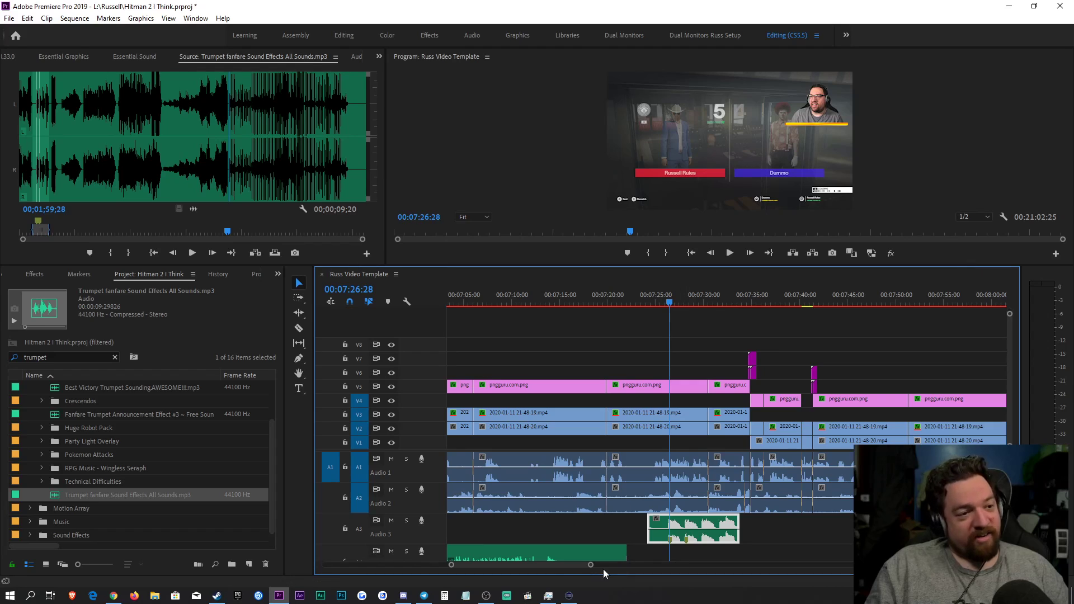
Step: Cut the trumpet clip on Audio 3 on both sides of the fanfare at the playhead and delete the leftover pieces
{"action": "left_click_drag", "start_coordinate": [592, 568], "coordinate": [547, 566]}
{"action": "key", "text": "c"}
{"action": "left_click", "coordinate": [774, 537]}
{"action": "left_click", "coordinate": [720, 535]}
{"action": "key", "text": "v"}
{"action": "left_click", "coordinate": [682, 529]}
{"action": "key", "text": "Delete"}
{"action": "left_click", "coordinate": [812, 529]}
{"action": "key", "text": "Delete"}
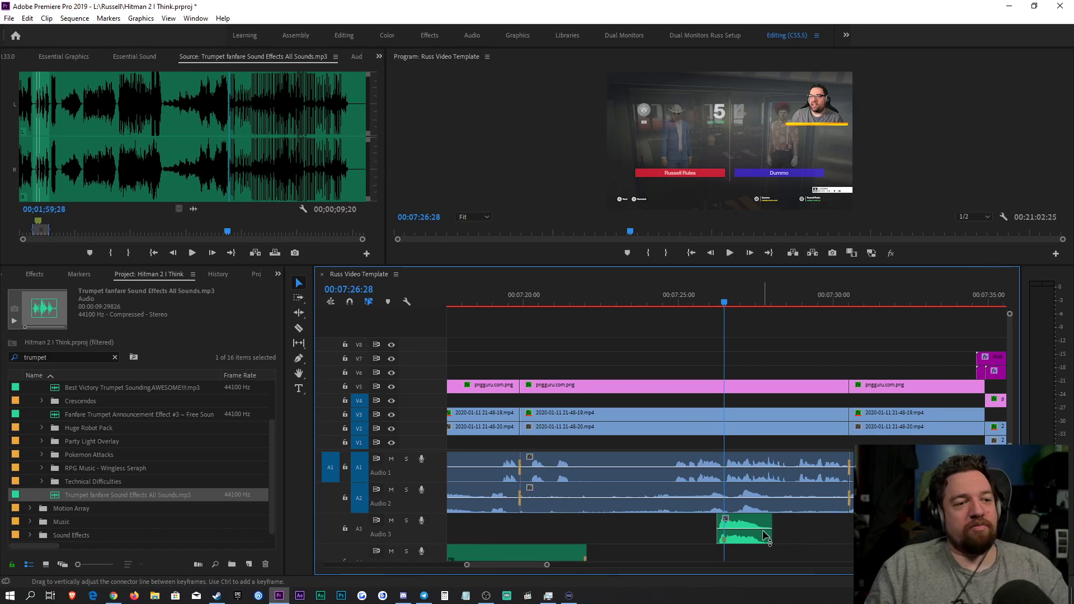
Step: Adjust the trimmed trumpet clip's audio gain and review it in playback through the transition
{"action": "right_click", "coordinate": [765, 535]}
{"action": "left_click", "coordinate": [796, 415]}
{"action": "key", "text": "Return"}
{"action": "left_click", "coordinate": [698, 294]}
{"action": "key", "text": "space"}
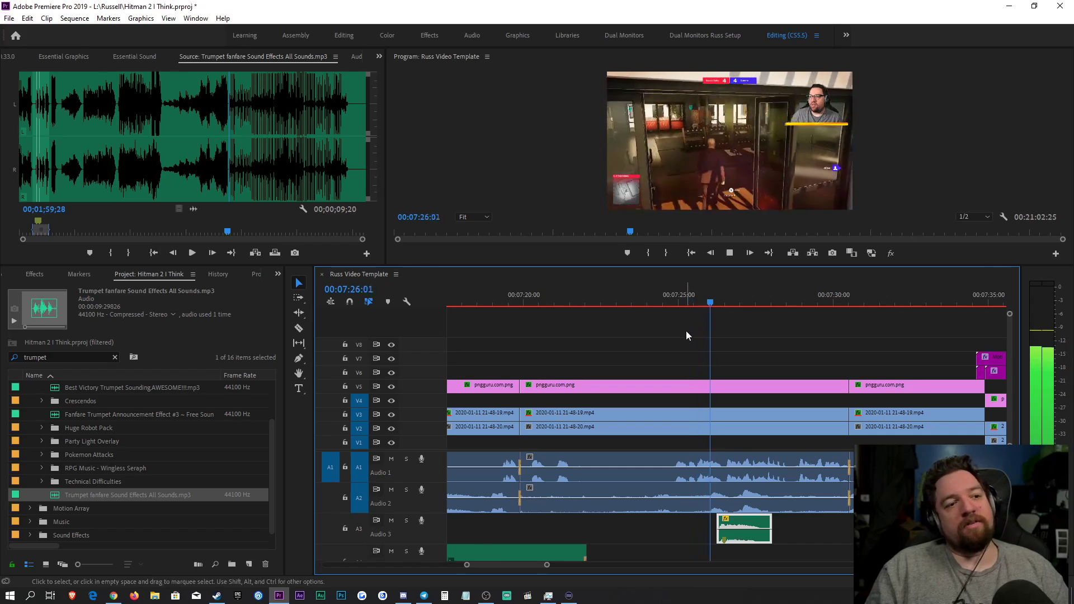
{"action": "left_click_drag", "start_coordinate": [546, 565], "coordinate": [662, 566]}
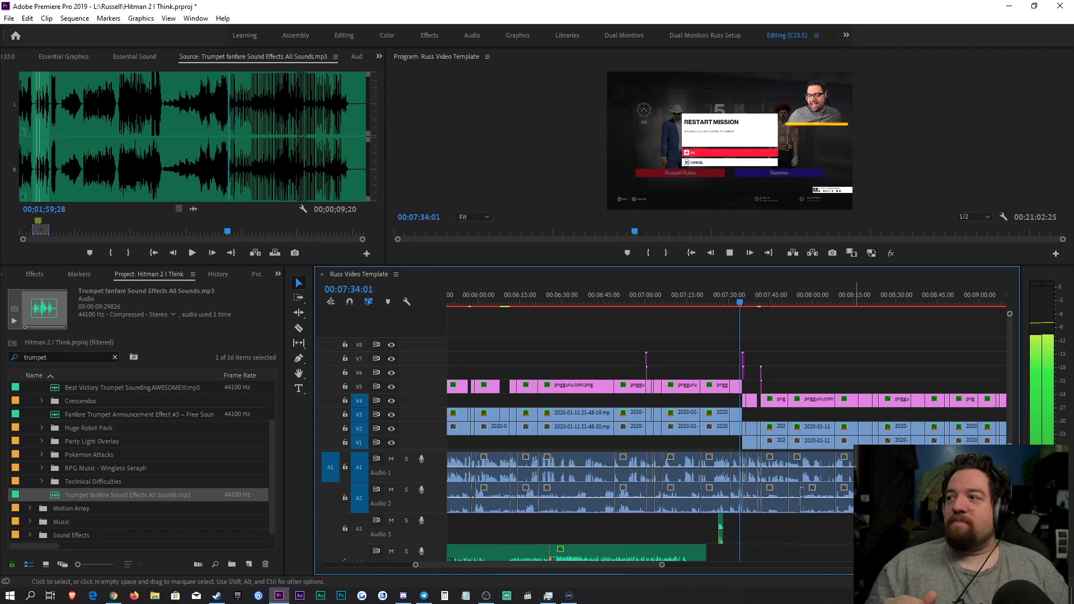
{"action": "key", "text": "space"}
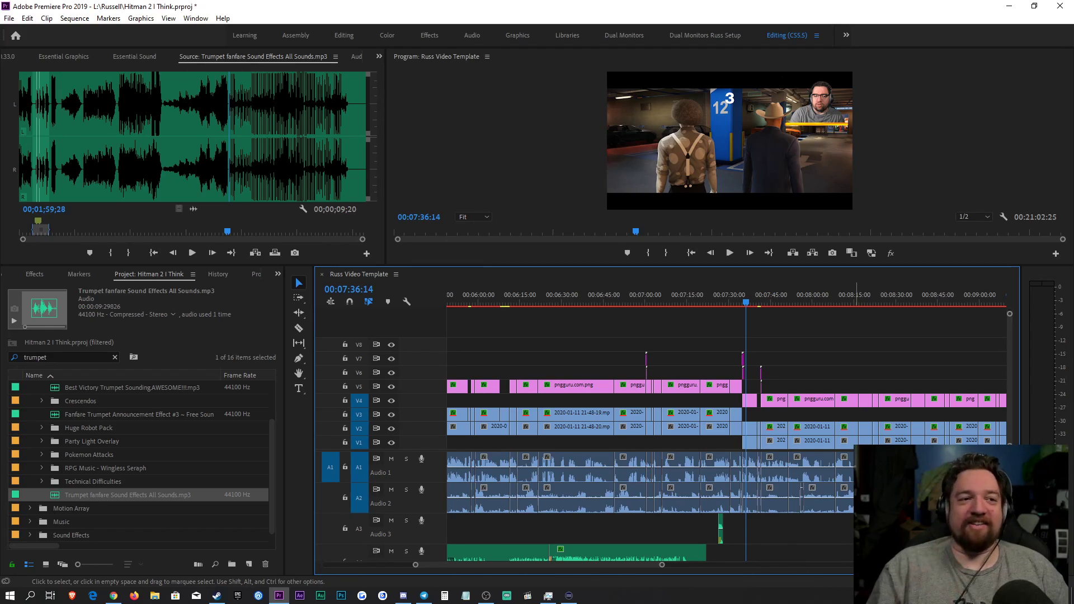
Step: Play back the countdown and close-up section from about 00:07:36 to 00:07:45:21
{"action": "left_click_drag", "start_coordinate": [663, 566], "coordinate": [582, 566]}
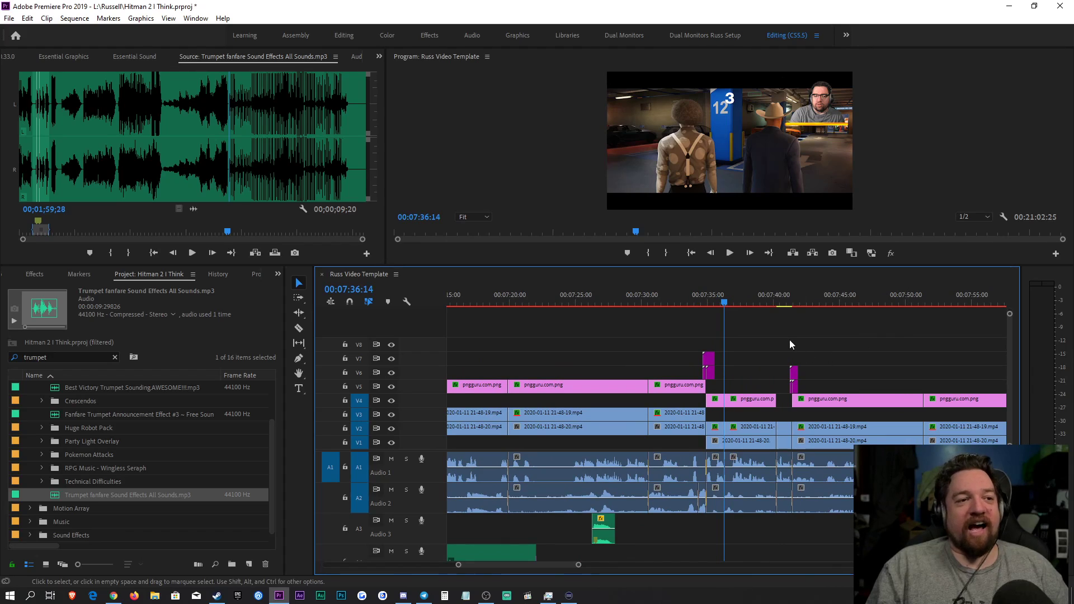
{"action": "key", "text": "space"}
{"action": "key", "text": "space"}
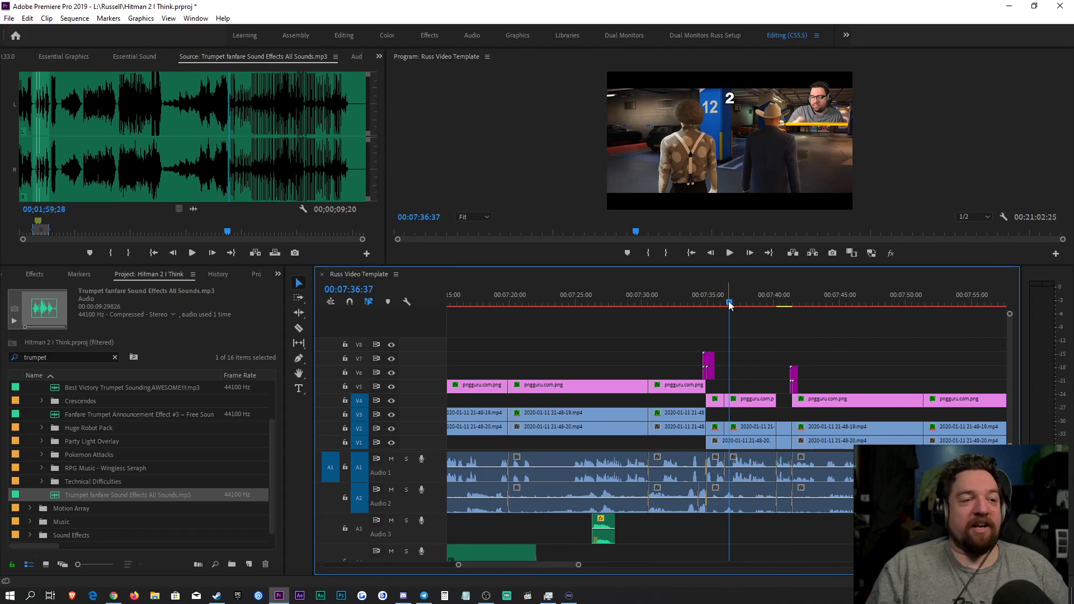
{"action": "key", "text": "space"}
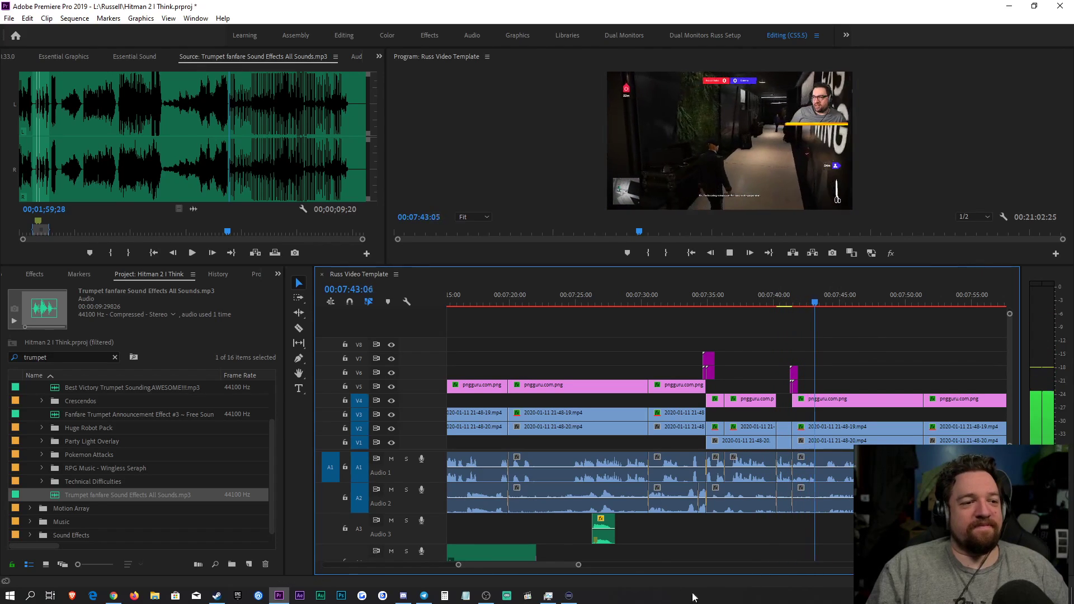
{"action": "left_click_drag", "start_coordinate": [579, 565], "coordinate": [621, 564]}
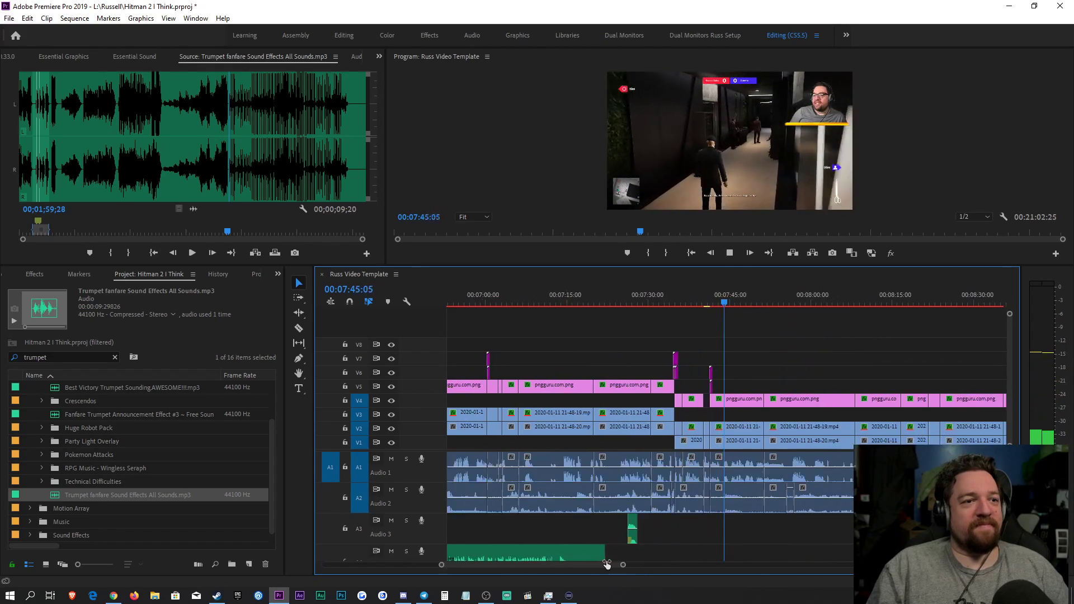
{"action": "key", "text": "space"}
Step: Search the project for "sneak" and audition the medium-energy tracks ES_Backyard Salesman 1 and ES_Crossing States 3
{"action": "left_click", "coordinate": [59, 361]}
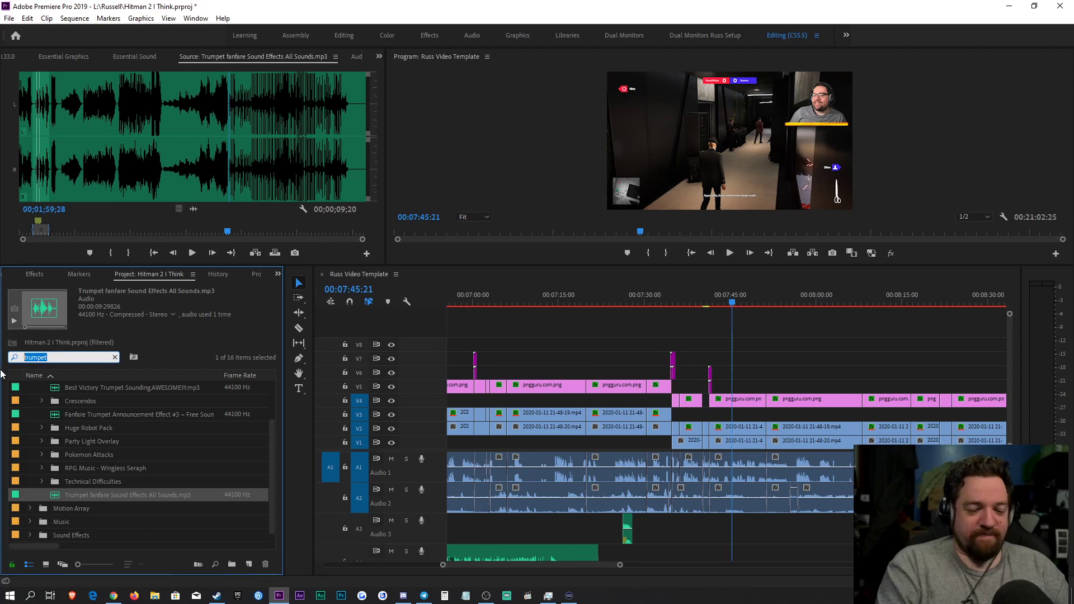
{"action": "type", "text": "sneak"}
{"action": "scroll", "coordinate": [93, 505], "scroll_direction": "down", "scroll_amount": 5}
{"action": "scroll", "coordinate": [93, 505], "scroll_direction": "down", "scroll_amount": 2}
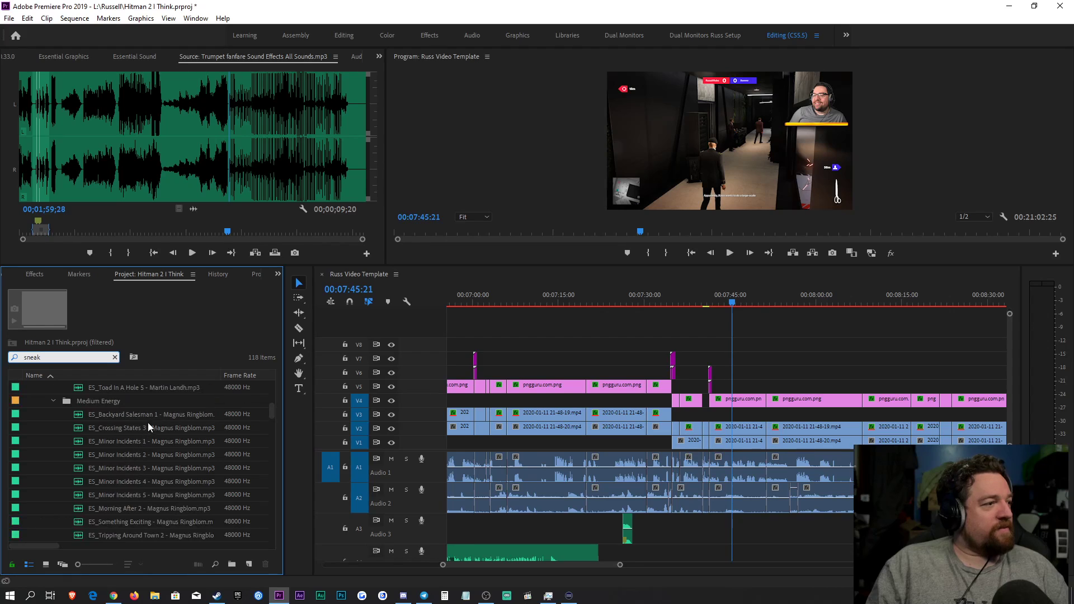
{"action": "double_click", "coordinate": [148, 416]}
{"action": "key", "text": "space"}
{"action": "double_click", "coordinate": [140, 428]}
{"action": "key", "text": "space"}
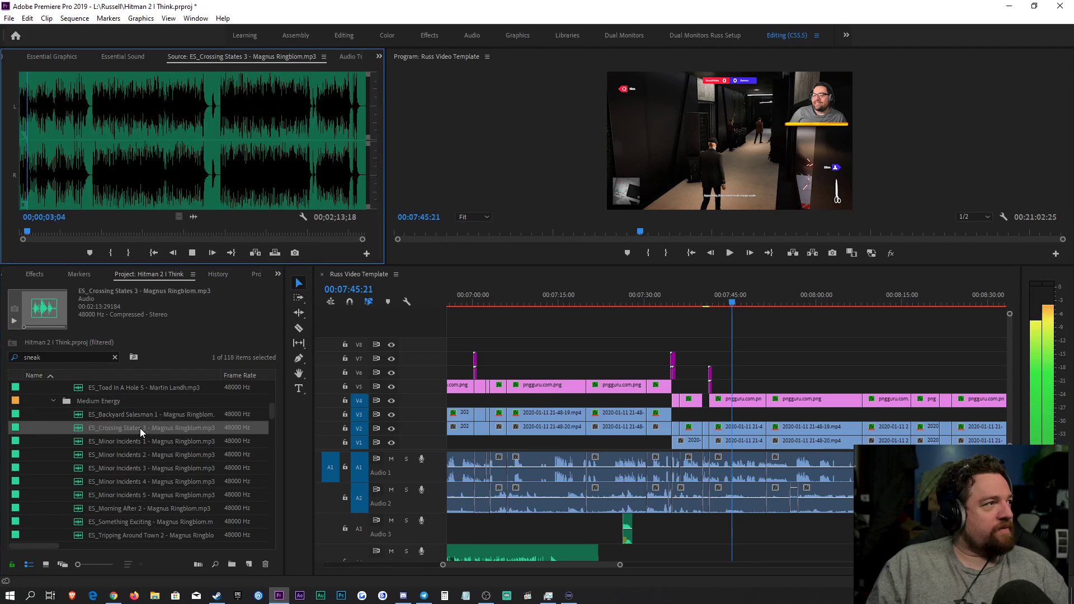
Step: Place ES_Crossing States 3 on Audio 3 after the close-up and tag it as Music with the Balanced Background Music -15dB preset
{"action": "left_click_drag", "start_coordinate": [193, 217], "coordinate": [716, 533]}
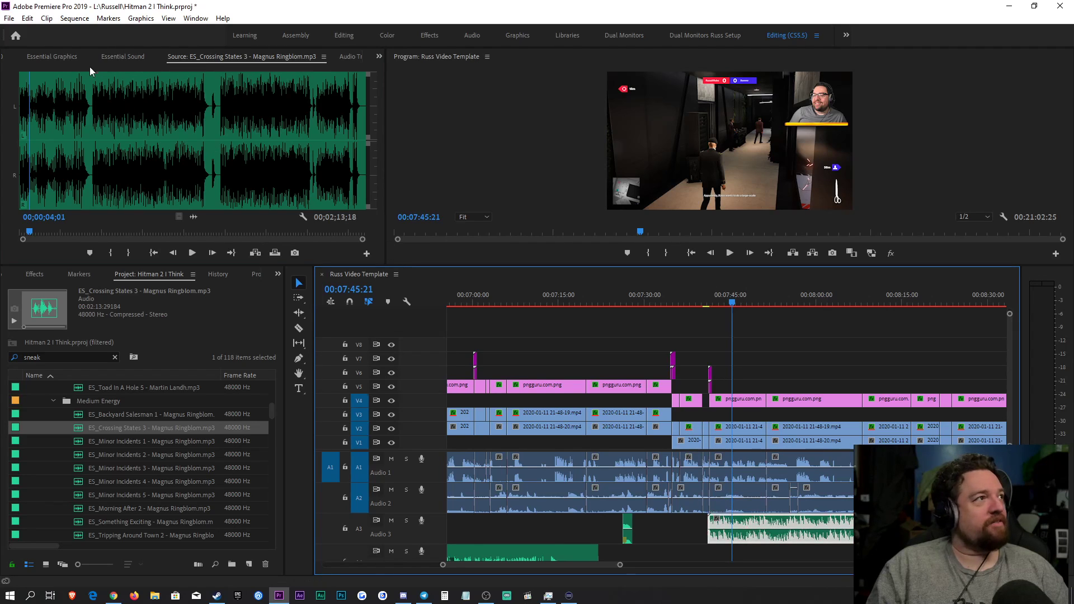
{"action": "left_click", "coordinate": [135, 58]}
{"action": "left_click", "coordinate": [183, 178]}
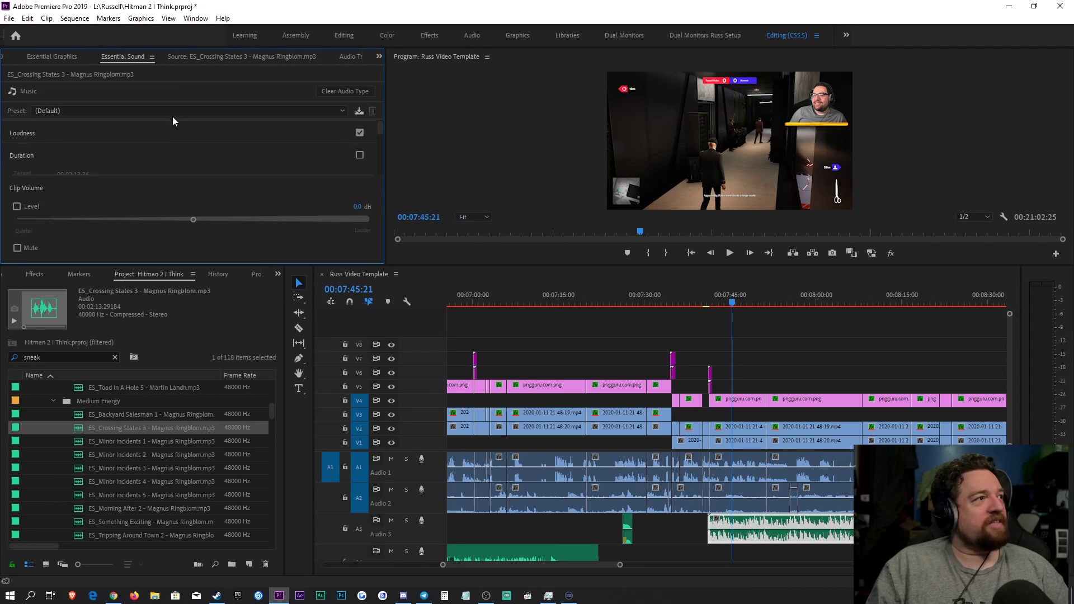
{"action": "left_click", "coordinate": [163, 109]}
{"action": "left_click", "coordinate": [150, 171]}
Step: Apply the SSundee - Make Room For Vocals -10dB (Music) preset to the ES_Crossing States 3 clip
{"action": "left_click", "coordinate": [33, 275]}
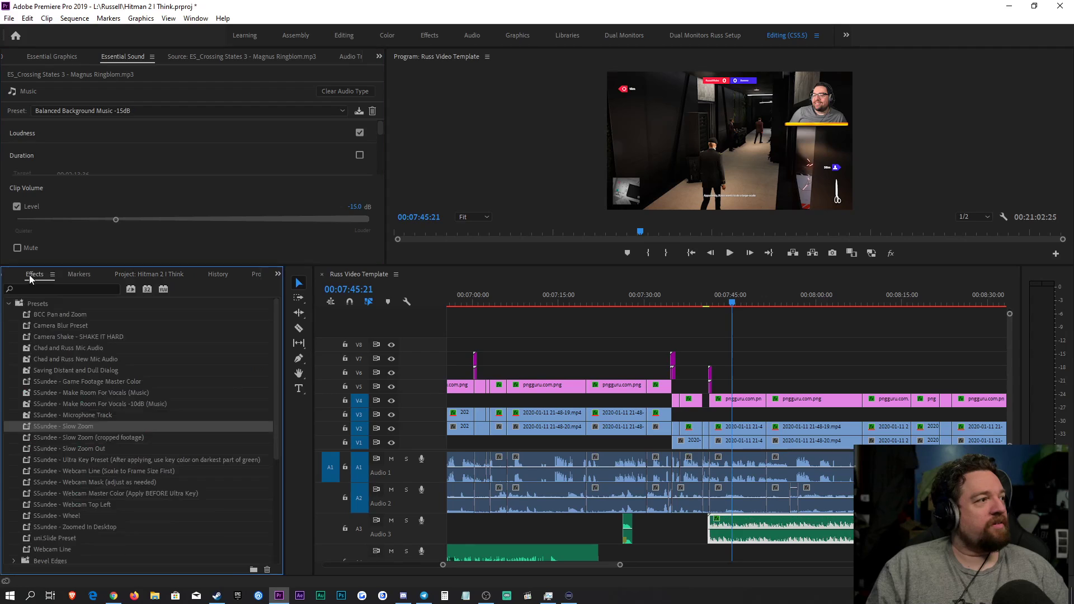
{"action": "left_click_drag", "start_coordinate": [101, 404], "coordinate": [427, 462]}
{"action": "left_click_drag", "start_coordinate": [755, 531], "coordinate": [754, 532]}
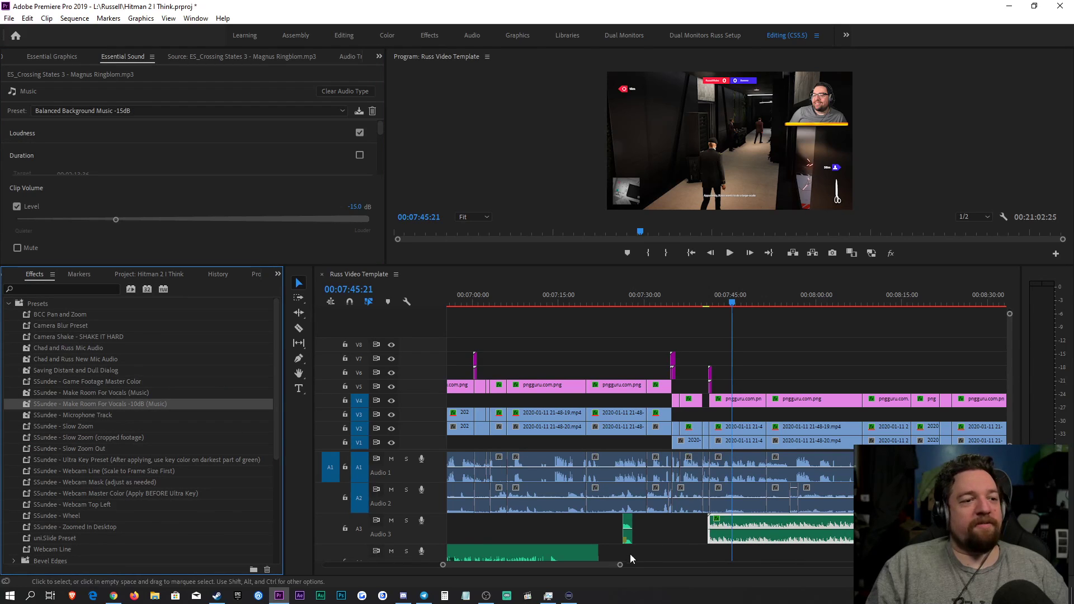
Step: Review the countdown between 00:07:35 and 00:07:39, ahead of the new music, in a closer timeline view
{"action": "scroll", "coordinate": [616, 565], "scroll_direction": "up", "scroll_amount": 4}
{"action": "left_click", "coordinate": [532, 302]}
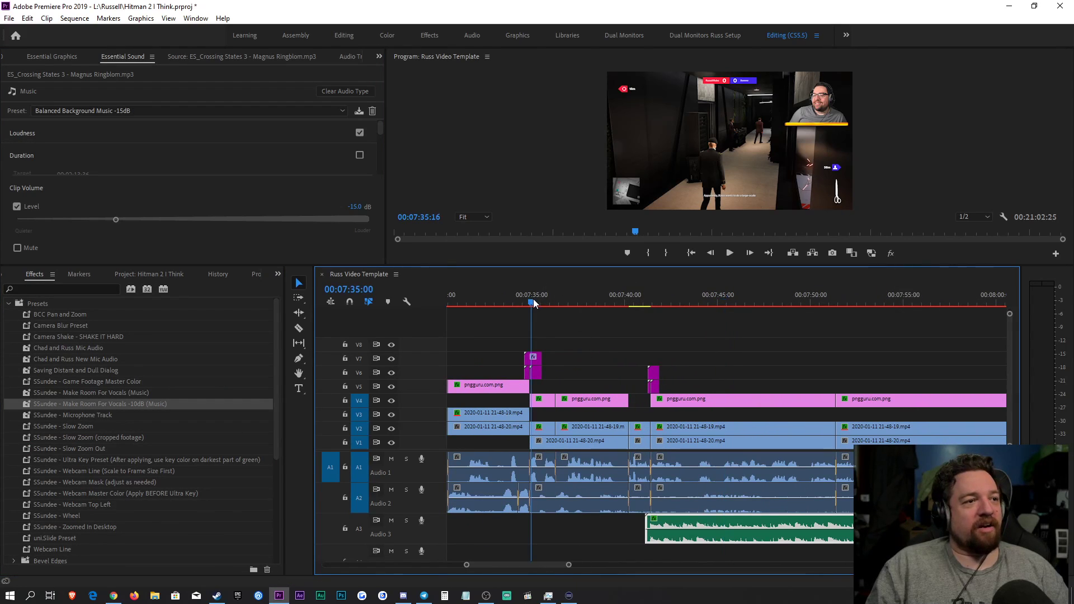
{"action": "left_click_drag", "start_coordinate": [532, 302], "coordinate": [580, 304]}
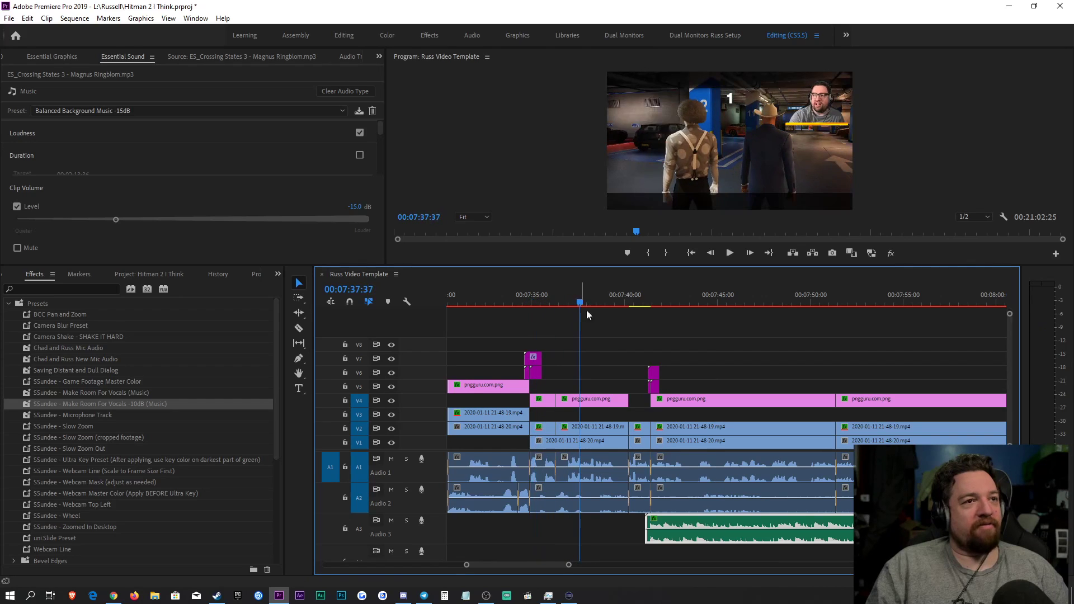
{"action": "left_click_drag", "start_coordinate": [569, 569], "coordinate": [542, 569]}
{"action": "key", "text": "space"}
{"action": "key", "text": "space"}
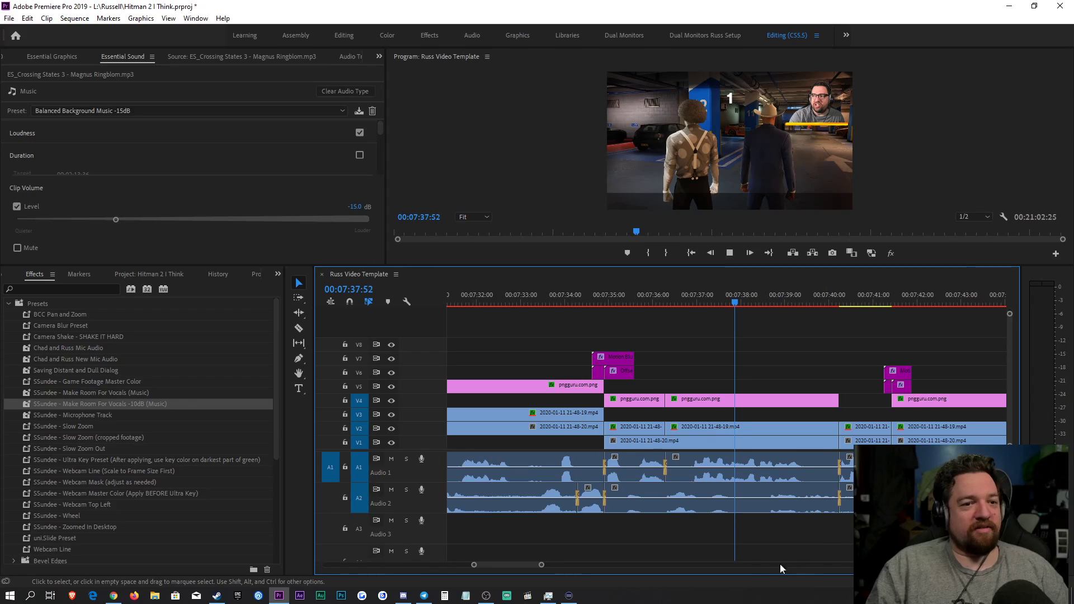
Step: Switch the music clip to the Balanced Background Music -12dB preset, set its parametric EQ boost to -6 dB, and play it back
{"action": "left_click", "coordinate": [146, 113]}
{"action": "left_click", "coordinate": [148, 160]}
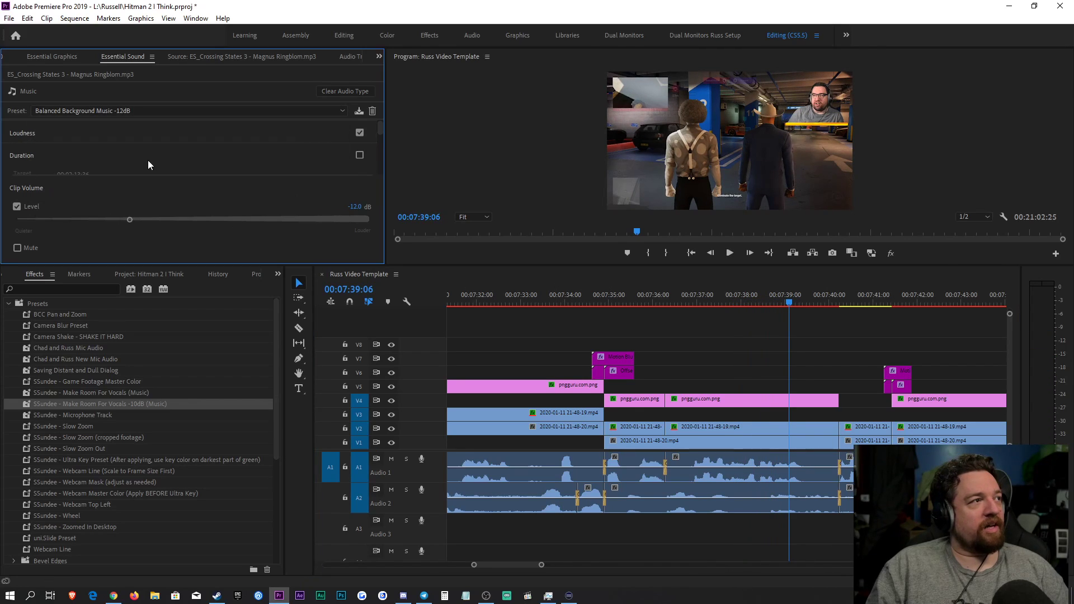
{"action": "scroll", "coordinate": [18, 58], "scroll_direction": "up", "scroll_amount": 3}
{"action": "left_click", "coordinate": [28, 57]}
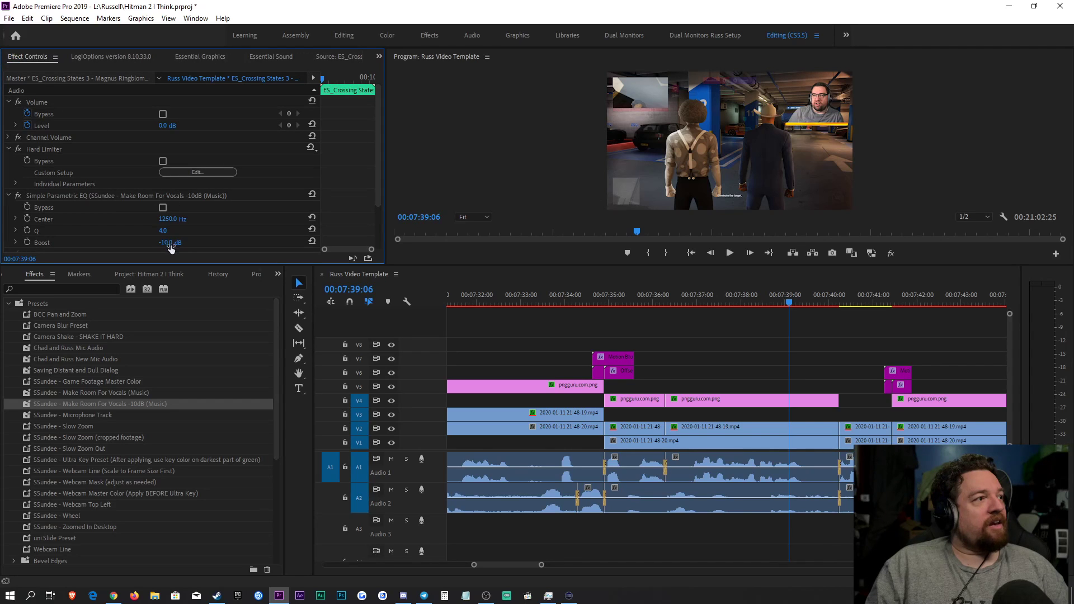
{"action": "key", "text": "space"}
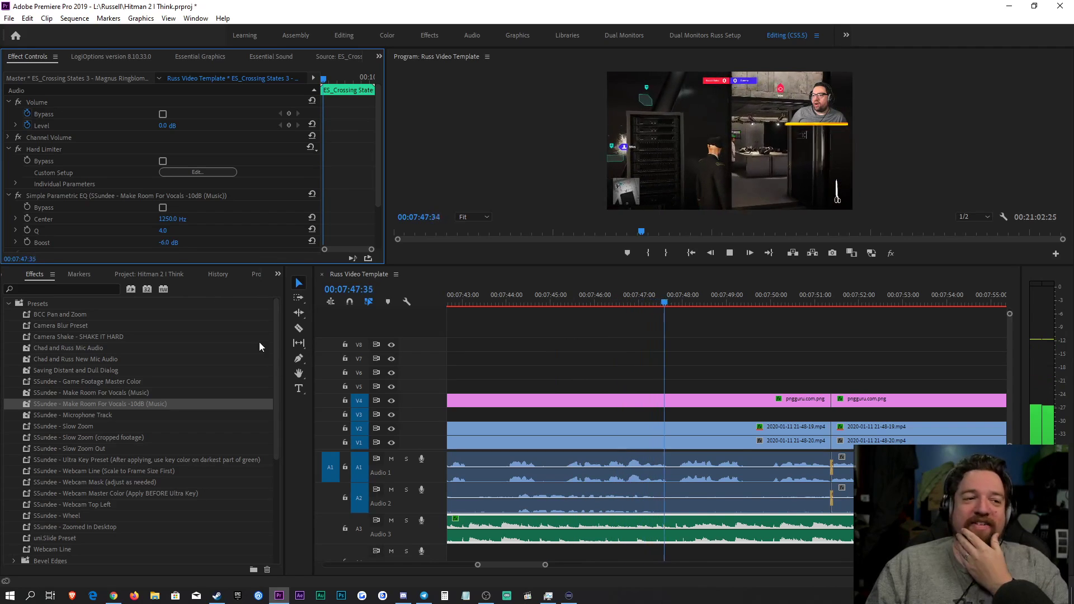
Step: Continue reviewing the music against the commentary in playback through 00:08:15 with a wider timeline view
{"action": "left_click", "coordinate": [851, 362]}
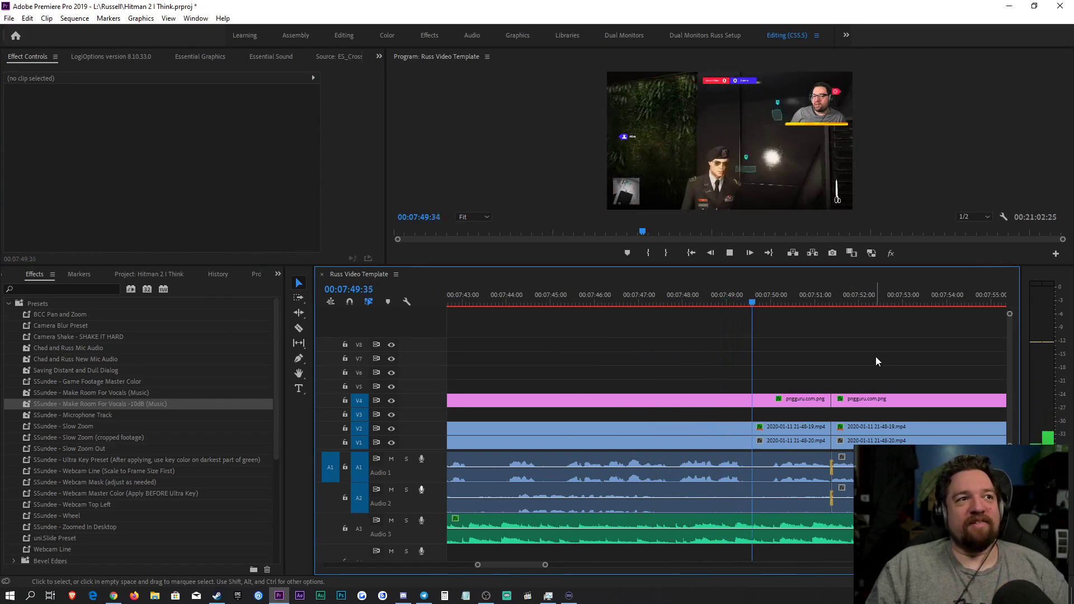
{"action": "left_click_drag", "start_coordinate": [545, 565], "coordinate": [605, 576]}
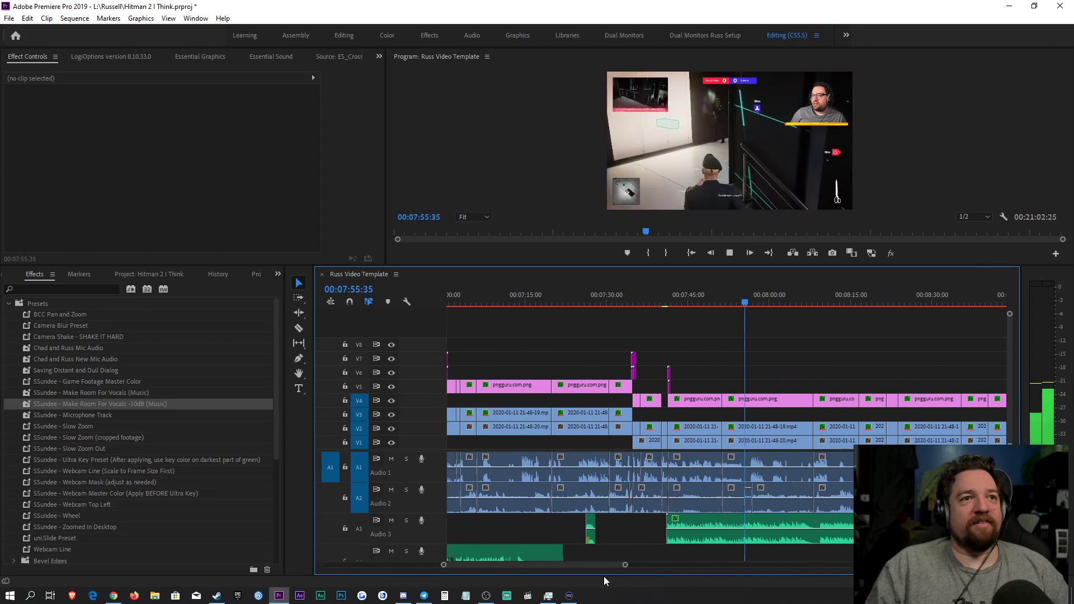
{"action": "left_click", "coordinate": [753, 495]}
{"action": "left_click", "coordinate": [868, 327]}
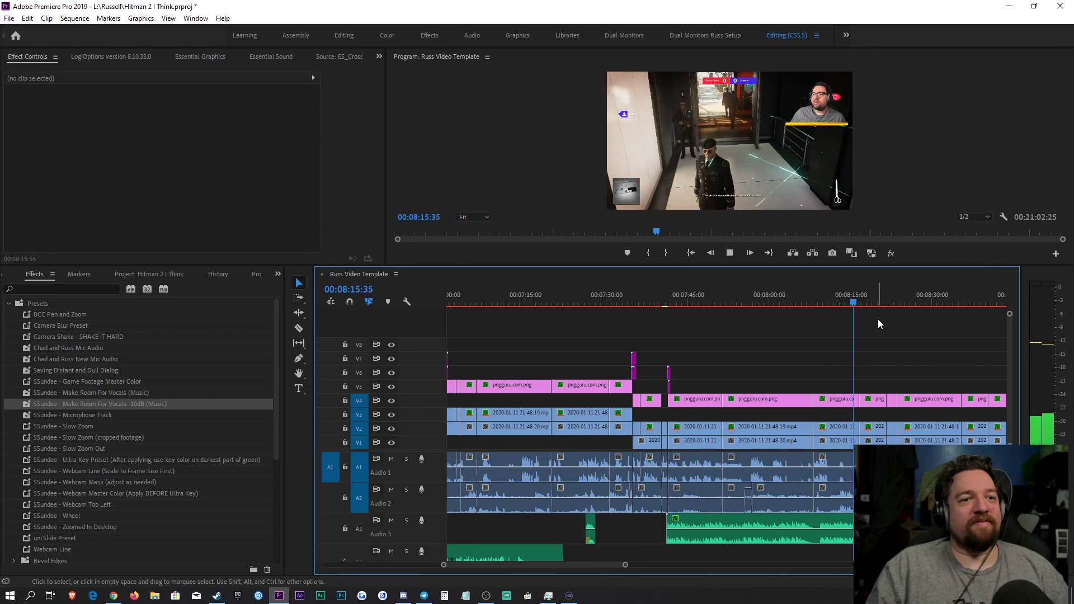
Step: Set the music clip's parametric EQ boost to -10 dB, review it in playback, and return to 00:08:03:53
{"action": "left_click", "coordinate": [836, 526]}
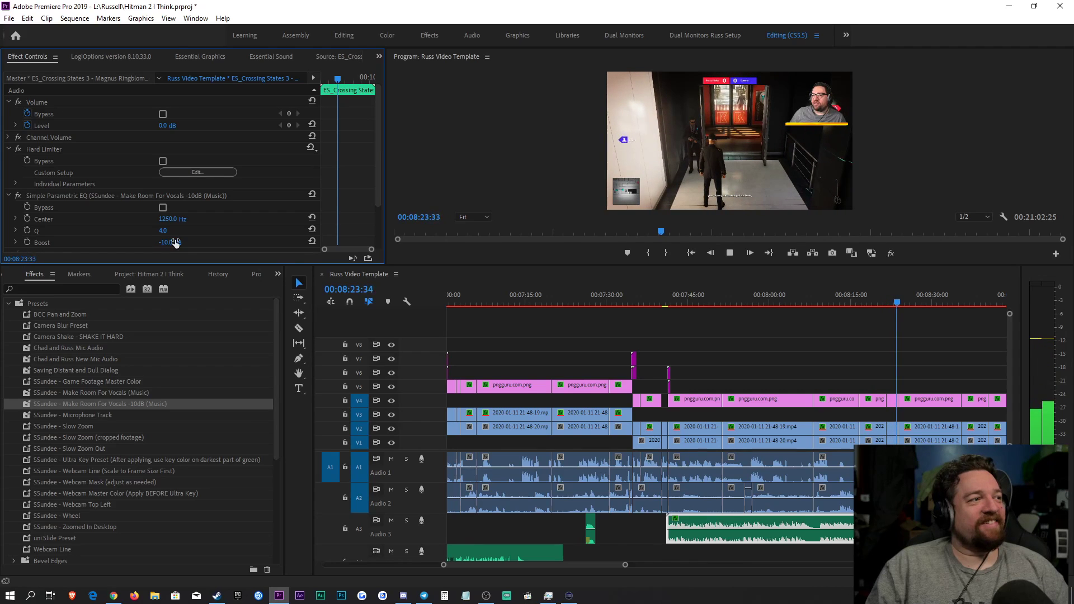
{"action": "left_click", "coordinate": [875, 354]}
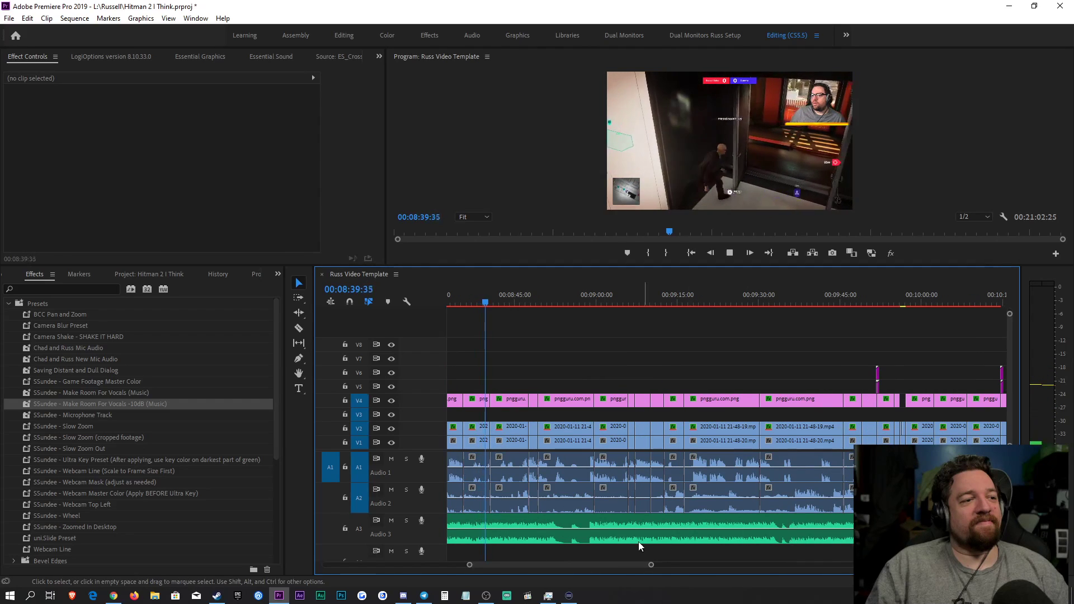
{"action": "left_click_drag", "start_coordinate": [652, 565], "coordinate": [647, 569]}
{"action": "left_click_drag", "start_coordinate": [480, 302], "coordinate": [414, 346]}
{"action": "left_click", "coordinate": [522, 301]}
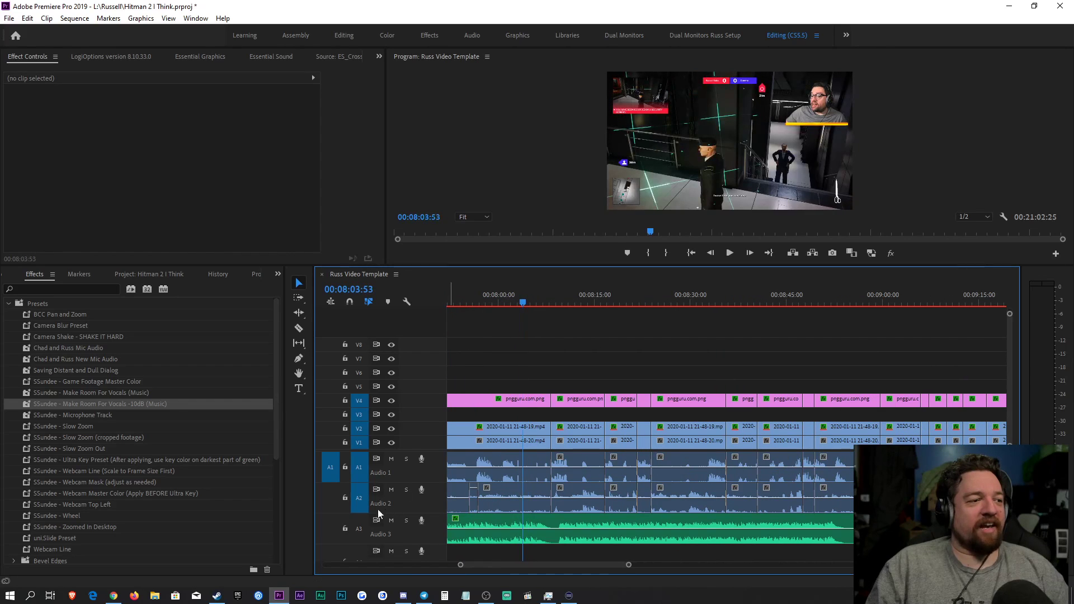
Step: Lock the Audio 3 music track and play the sequence on from 8:03:53
{"action": "left_click", "coordinate": [346, 529]}
{"action": "key", "text": "space"}
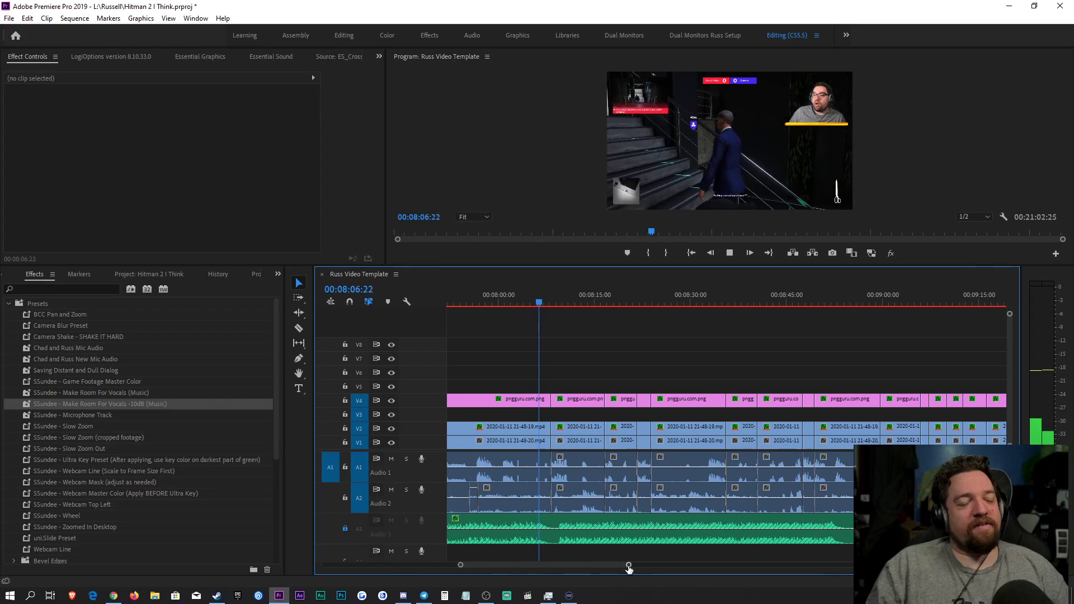
{"action": "left_click_drag", "start_coordinate": [629, 566], "coordinate": [624, 566]}
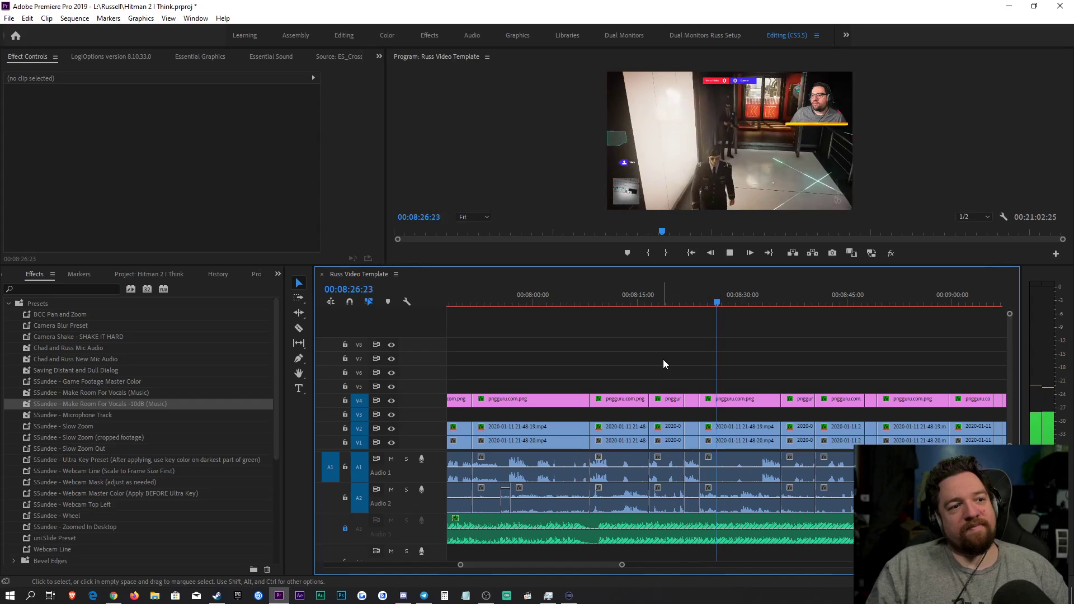
Step: Delete the clip segment between about 8:16 and 8:21, trim the preceding clip back to 8:15:26, and close the gap
{"action": "key", "text": "space"}
{"action": "left_click_drag", "start_coordinate": [654, 523], "coordinate": [655, 521]}
{"action": "key", "text": "Delete"}
{"action": "left_click", "coordinate": [625, 304]}
{"action": "key", "text": "space"}
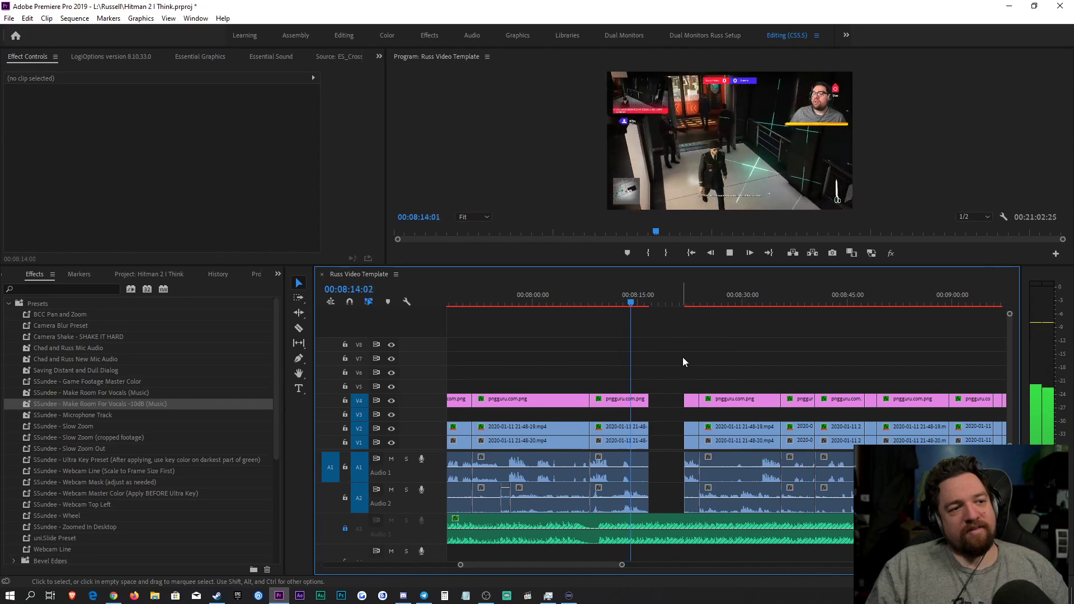
{"action": "key", "text": "space"}
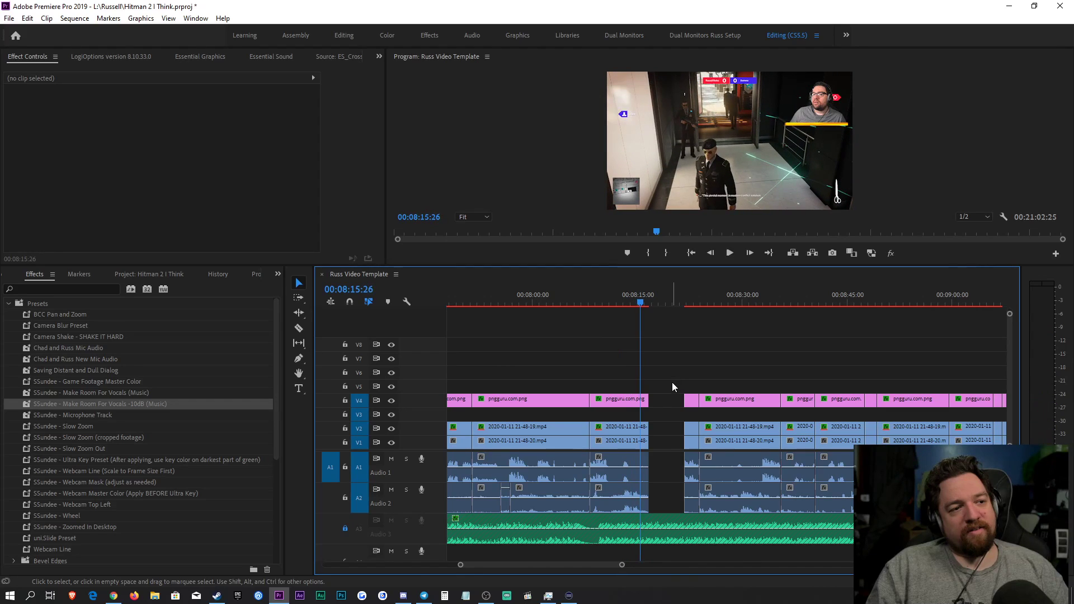
{"action": "left_click", "coordinate": [660, 434]}
{"action": "key", "text": "Delete"}
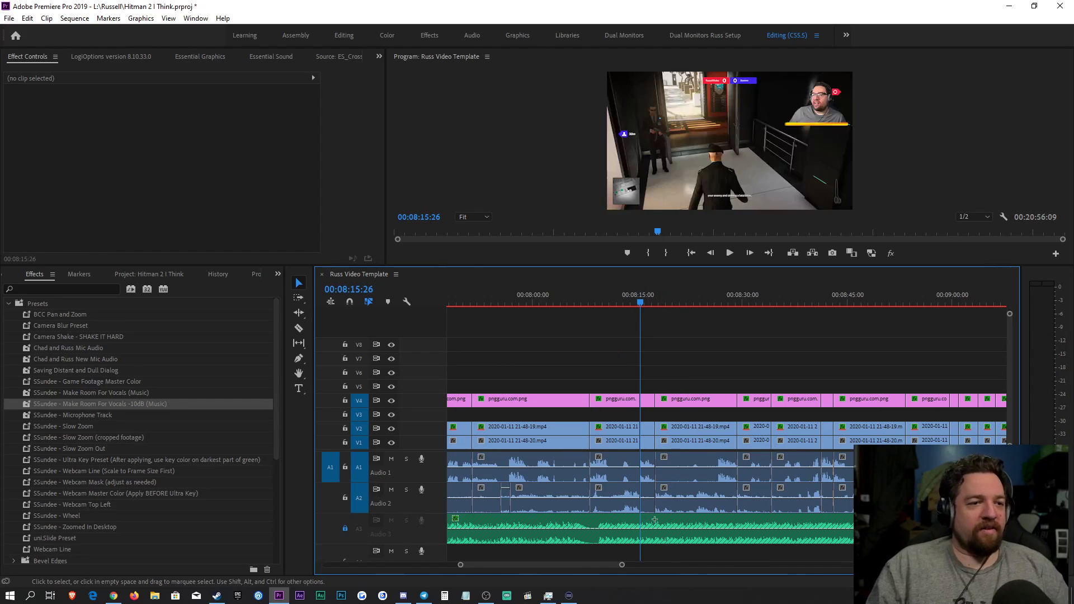
Step: Add audio transitions to the Audio 1 and Audio 2 clips around the cut near 8:15 and play it back
{"action": "left_click", "coordinate": [646, 512]}
{"action": "key", "text": "space"}
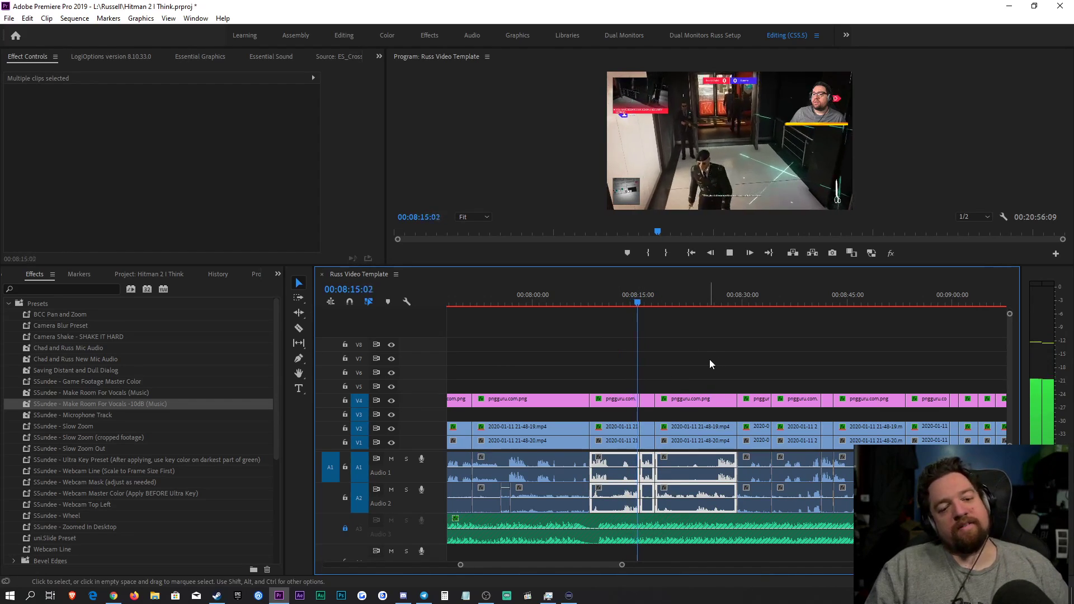
{"action": "key", "text": "space"}
Step: Ripple-trim four frames off the end of the clip before the cut near 8:15 and replay the edit
{"action": "left_click_drag", "start_coordinate": [622, 565], "coordinate": [551, 566]}
{"action": "left_click", "coordinate": [651, 336]}
{"action": "key", "text": "Up"}
{"action": "key", "text": "Left"}
{"action": "key", "text": "Left"}
{"action": "key", "text": "Left"}
{"action": "key", "text": "Left"}
{"action": "key", "text": "w"}
{"action": "key", "text": "shift+k"}
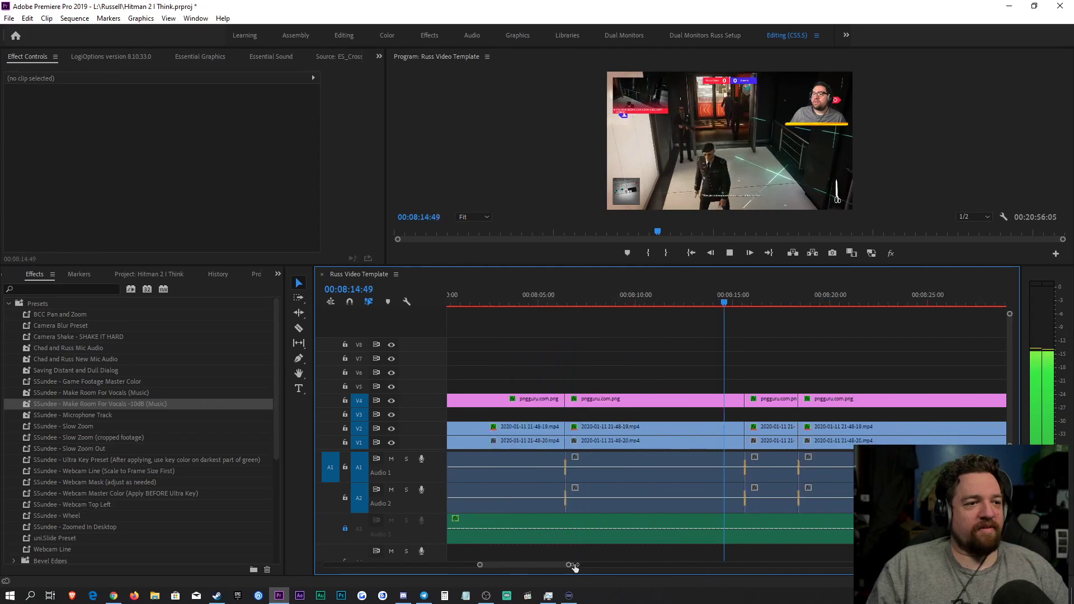
Step: Review the footage from the trimmed cut near 8:15 through to about 9:00
{"action": "key", "text": "minus"}
{"action": "key", "text": "minus"}
{"action": "key", "text": "minus"}
{"action": "scroll", "coordinate": [618, 555], "scroll_direction": "up", "scroll_amount": 3}
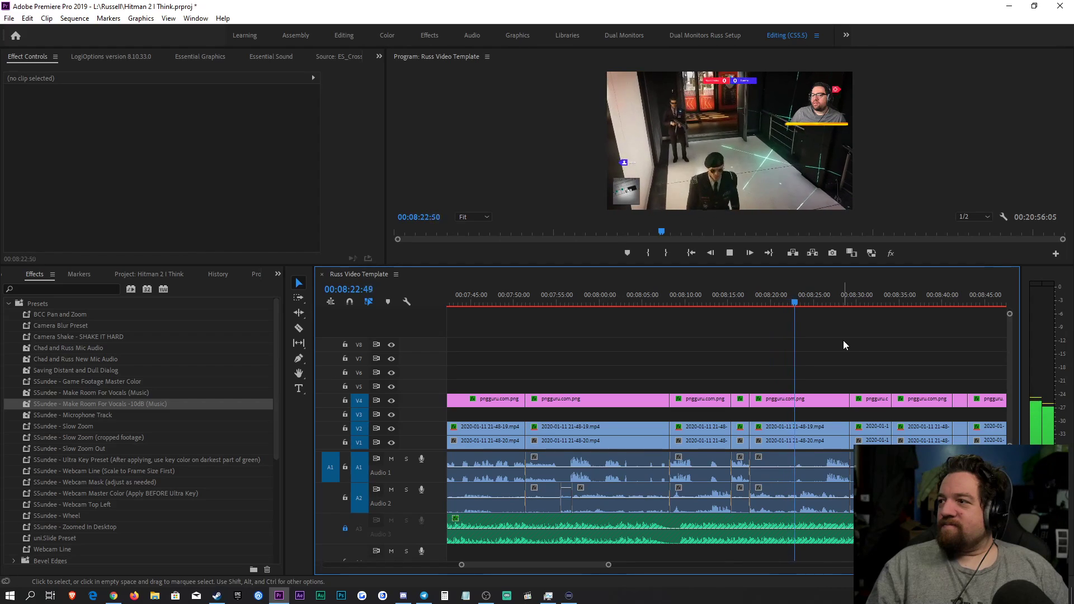
{"action": "key", "text": "space"}
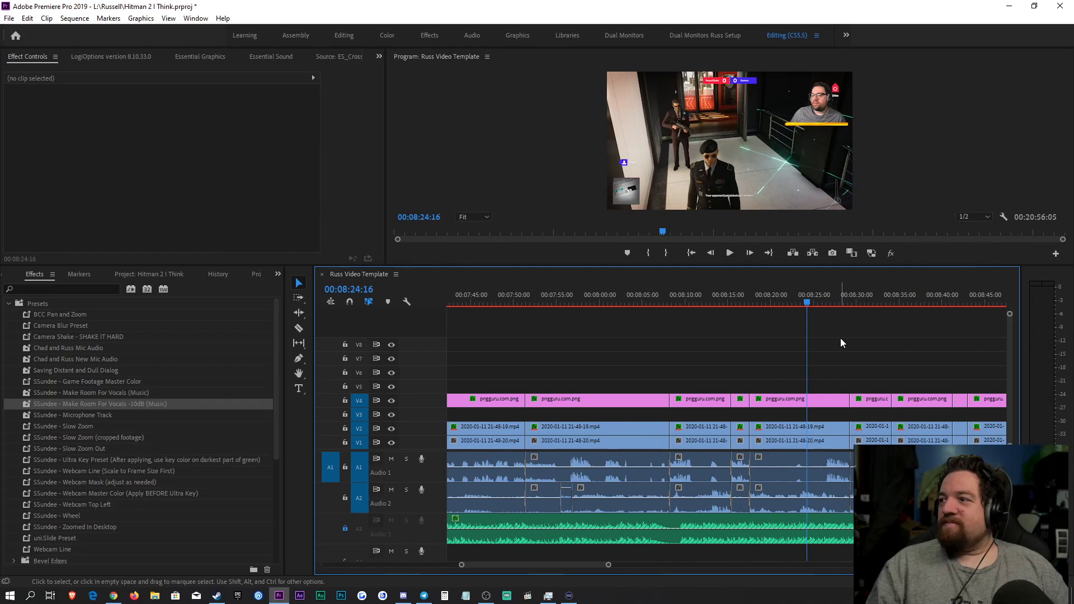
{"action": "key", "text": "space"}
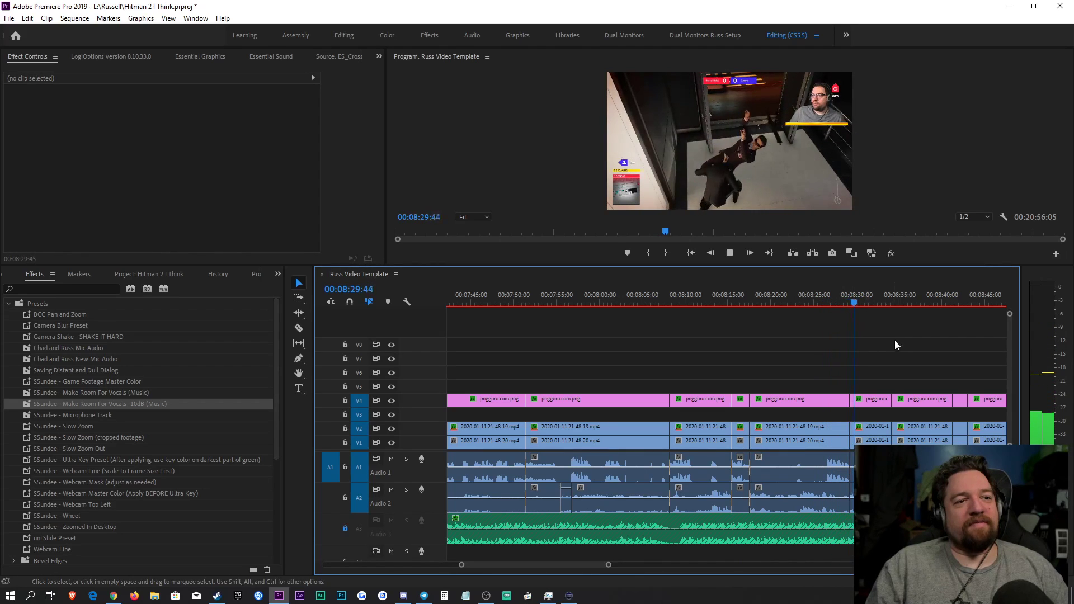
{"action": "left_click_drag", "start_coordinate": [611, 564], "coordinate": [659, 584]}
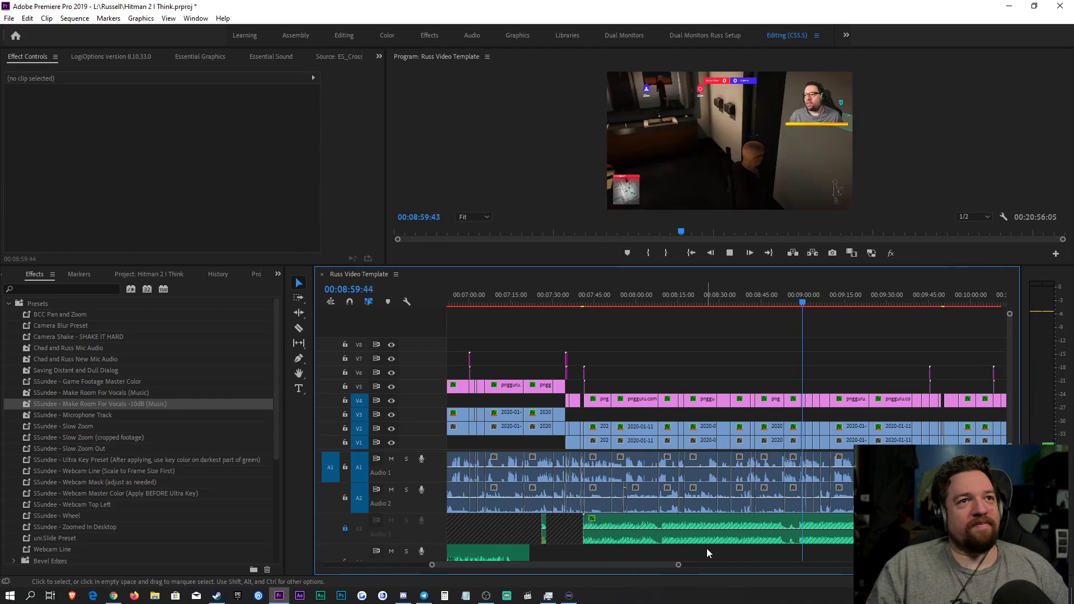
{"action": "key", "text": "space"}
Step: Unlock the Audio 3 track and shift the second music clip to start at the video cut near 8:59:40
{"action": "left_click", "coordinate": [344, 528]}
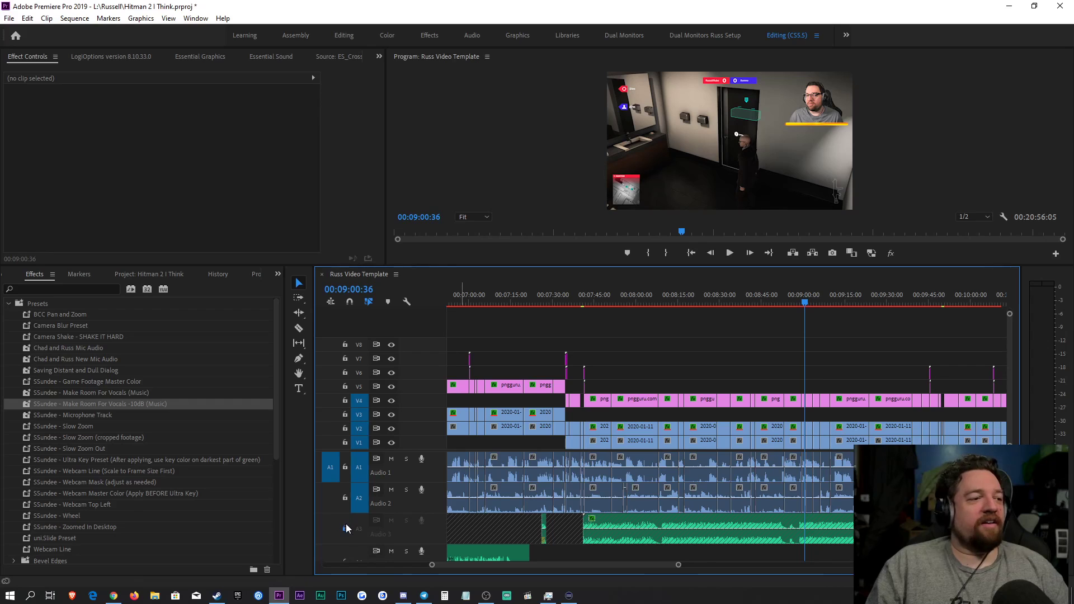
{"action": "left_click_drag", "start_coordinate": [678, 567], "coordinate": [589, 579]}
{"action": "left_click", "coordinate": [645, 530]}
{"action": "key", "text": "v"}
{"action": "left_click_drag", "start_coordinate": [663, 521], "coordinate": [708, 526]}
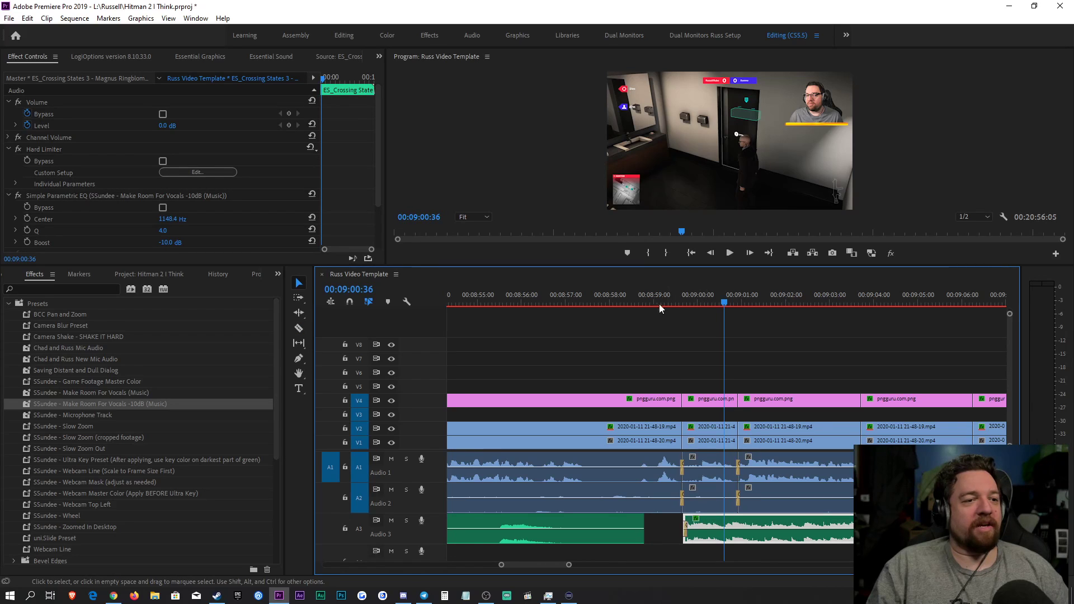
Step: Add an audio fade to the end of the first music clip and play from before the gap
{"action": "left_click", "coordinate": [557, 302]}
{"action": "left_click", "coordinate": [636, 526]}
{"action": "key", "text": "space"}
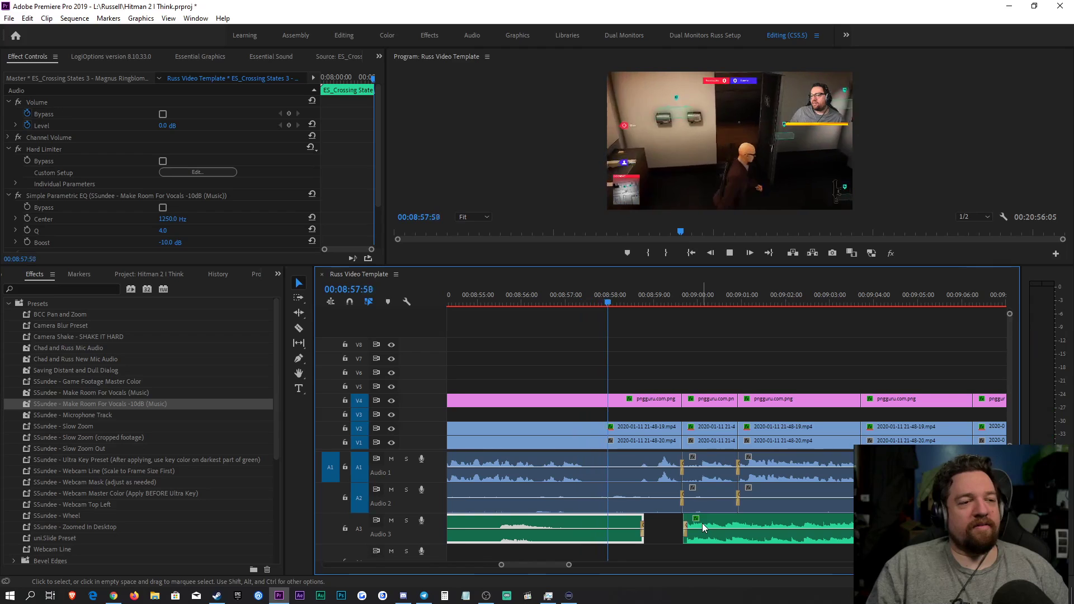
Step: Nudge the second music clip earlier in two small moves, to start at about 8:59:25, and play back the join
{"action": "key", "text": "space"}
{"action": "left_click_drag", "start_coordinate": [702, 526], "coordinate": [695, 526]}
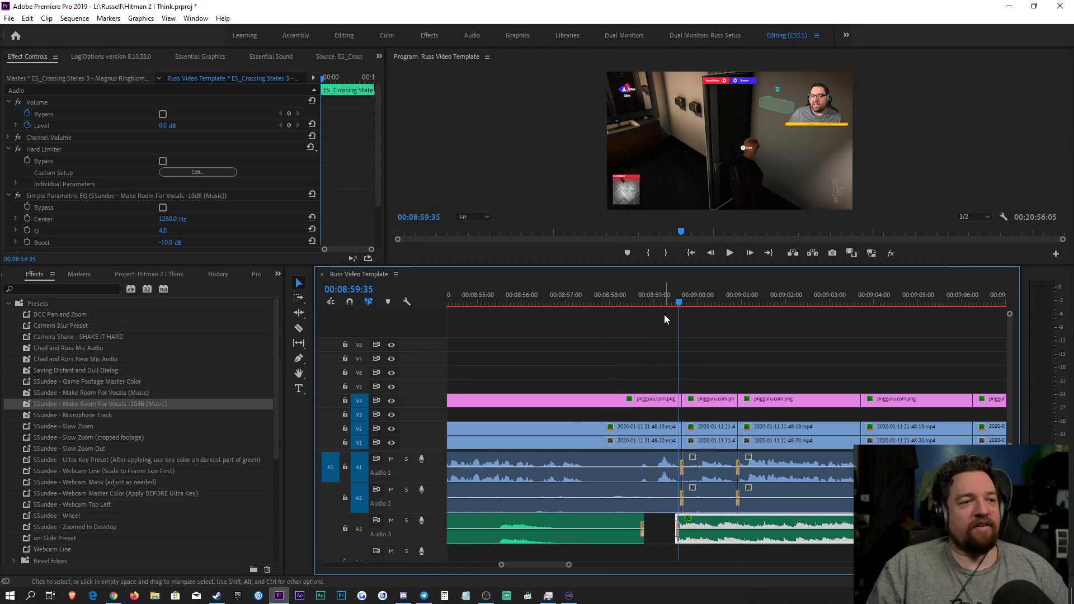
{"action": "left_click", "coordinate": [600, 302]}
{"action": "key", "text": "space"}
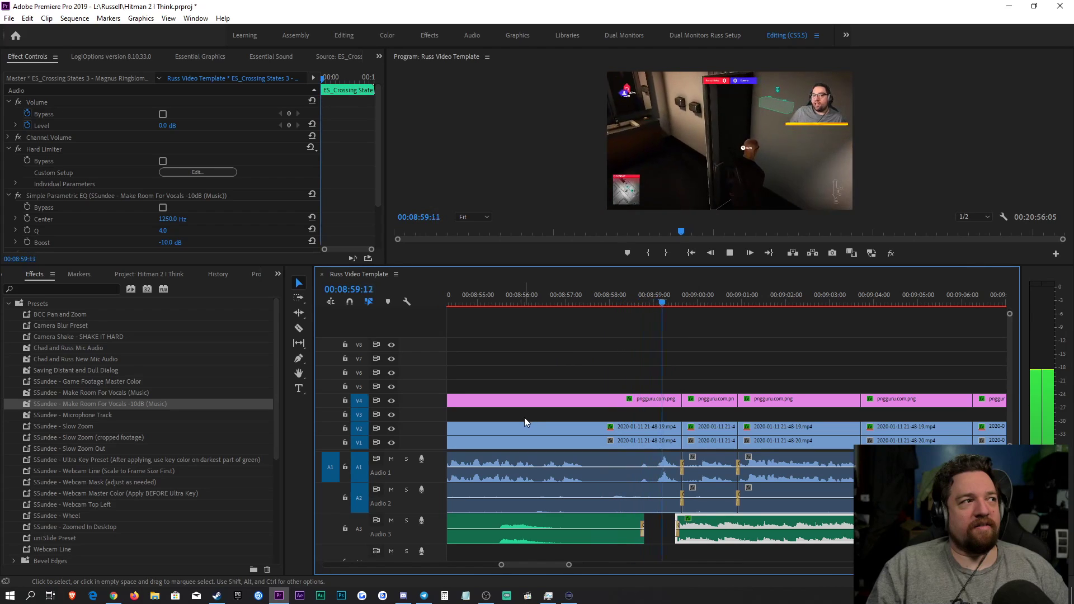
{"action": "left_click_drag", "start_coordinate": [672, 523], "coordinate": [668, 524]}
{"action": "left_click", "coordinate": [650, 303]}
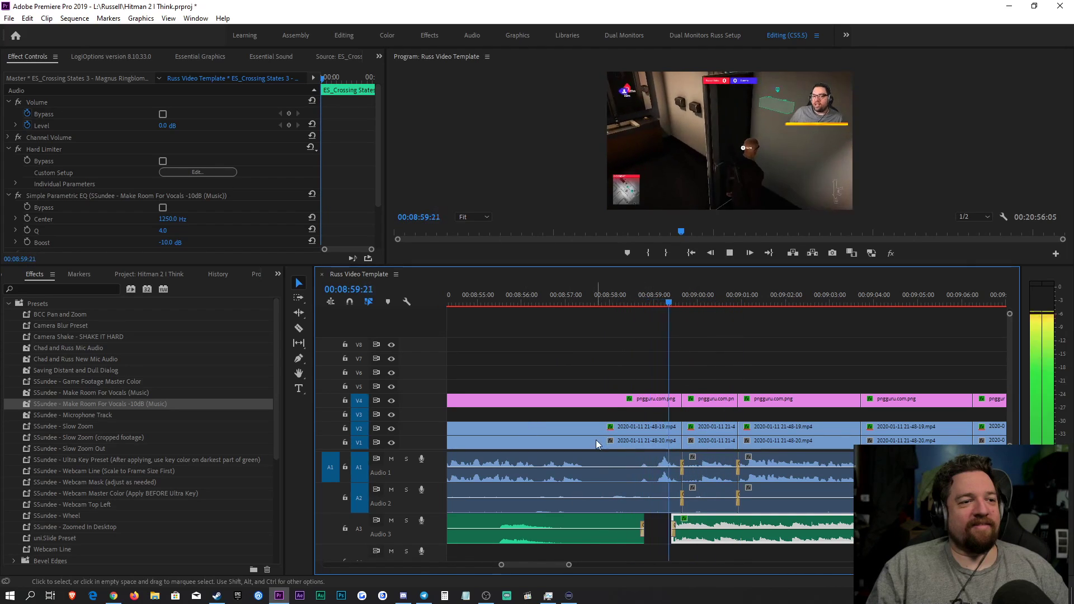
Step: Save the project and deselect the music clip
{"action": "left_click_drag", "start_coordinate": [571, 567], "coordinate": [797, 603]}
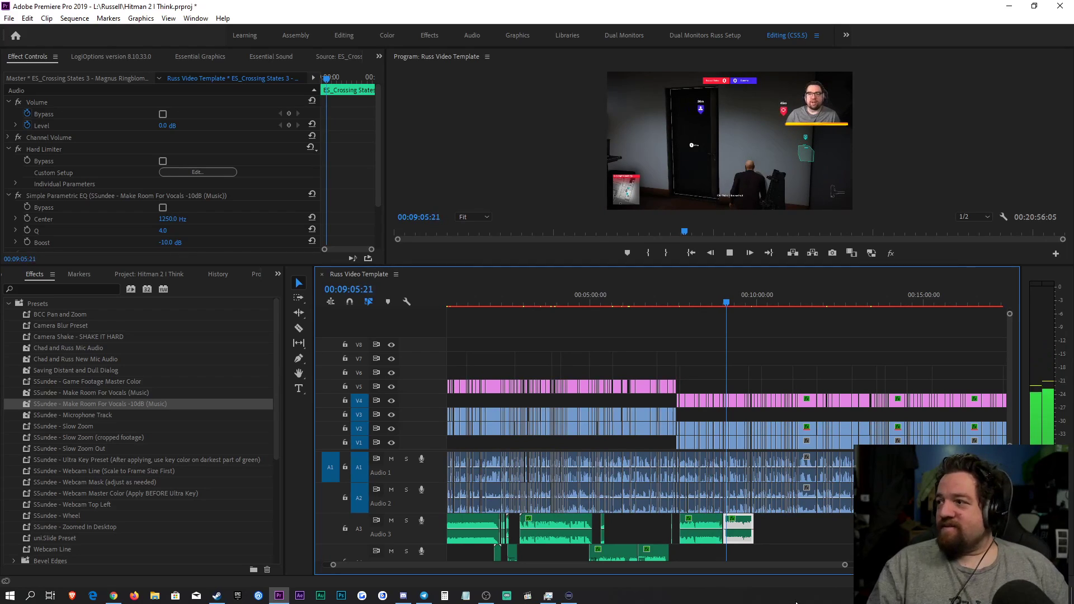
{"action": "key", "text": "ctrl+s"}
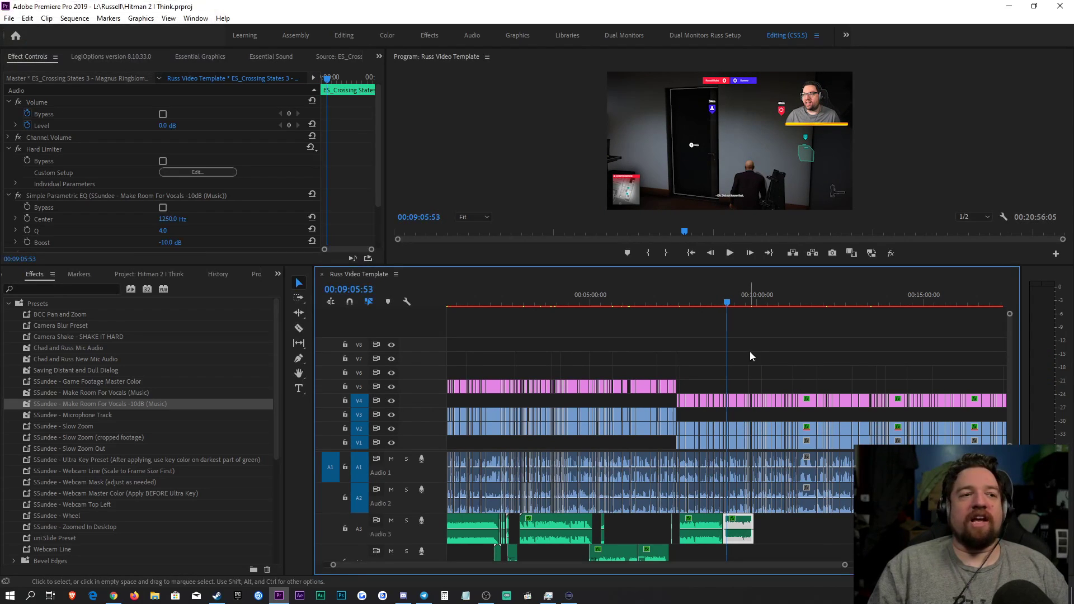
{"action": "left_click", "coordinate": [751, 344]}
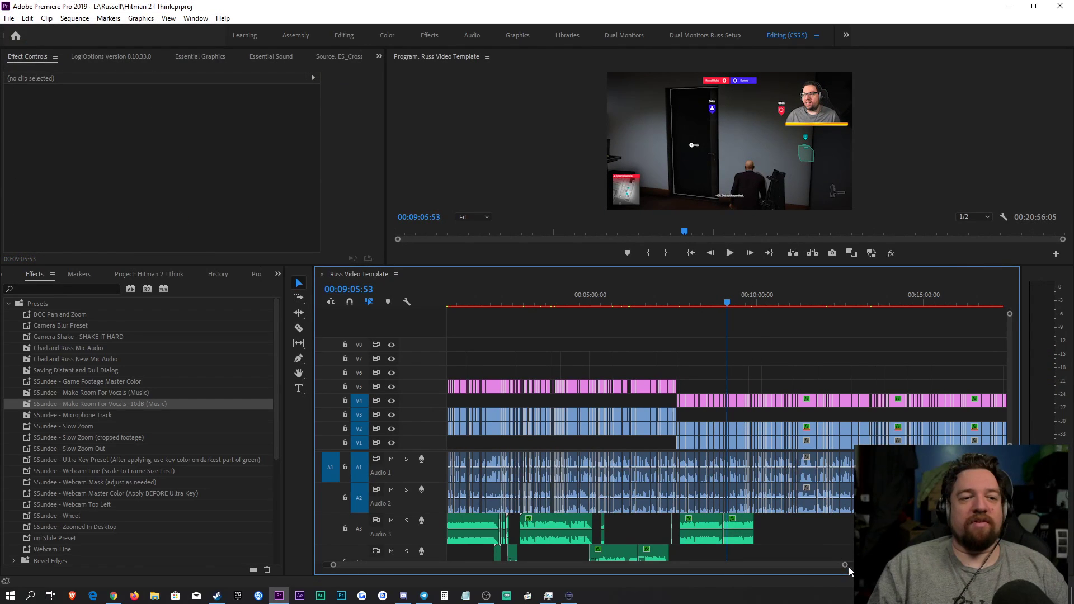
Step: Play the sequence on from 9:05:00 to check how the music sits under the footage up to about 9:50
{"action": "left_click_drag", "start_coordinate": [846, 567], "coordinate": [647, 579]}
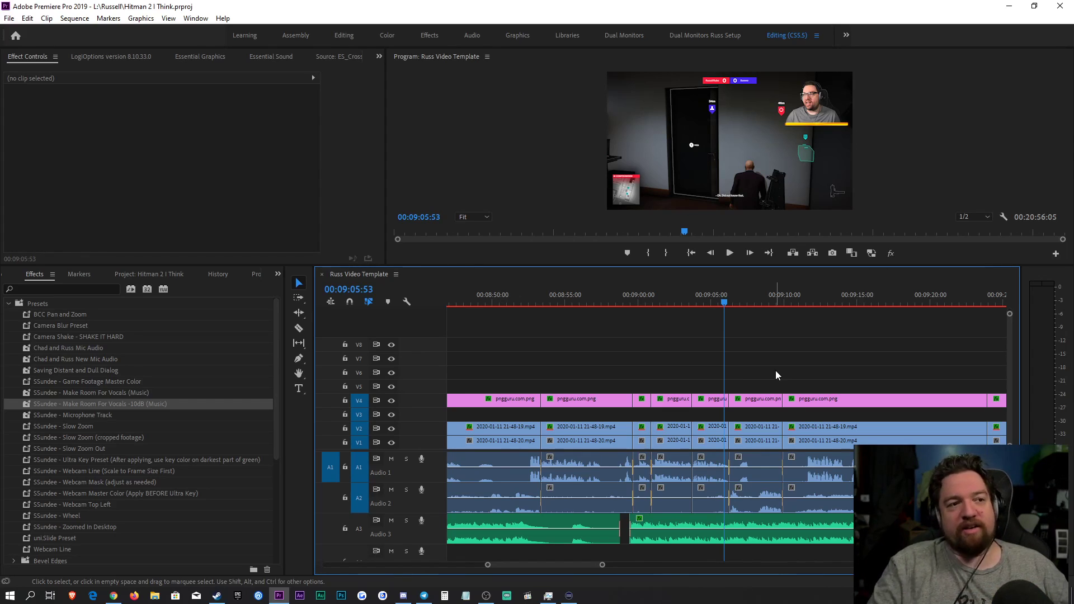
{"action": "left_click_drag", "start_coordinate": [723, 298], "coordinate": [716, 298]}
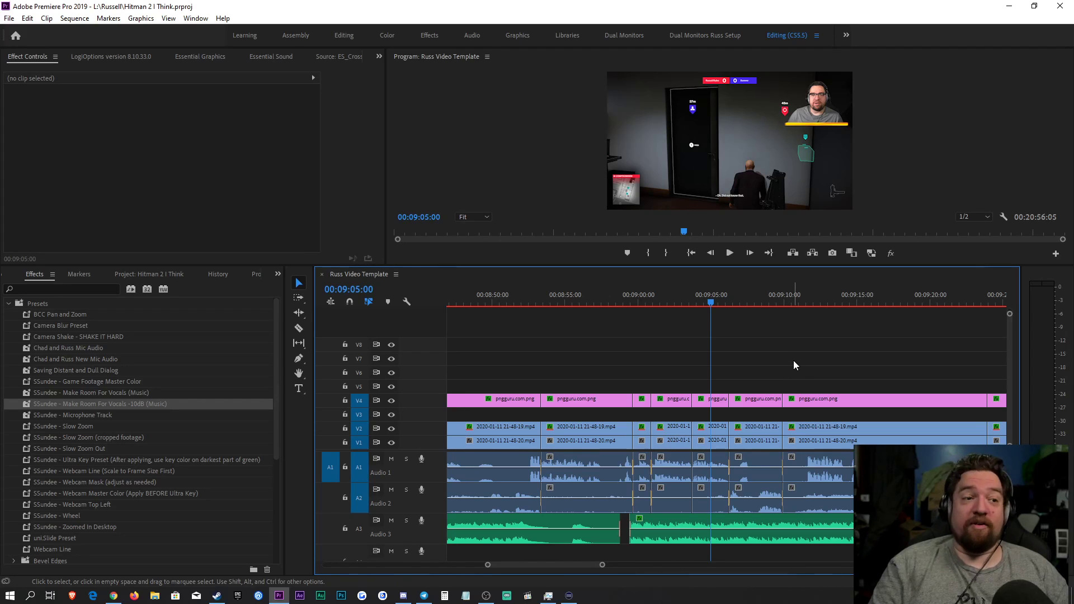
{"action": "key", "text": "space"}
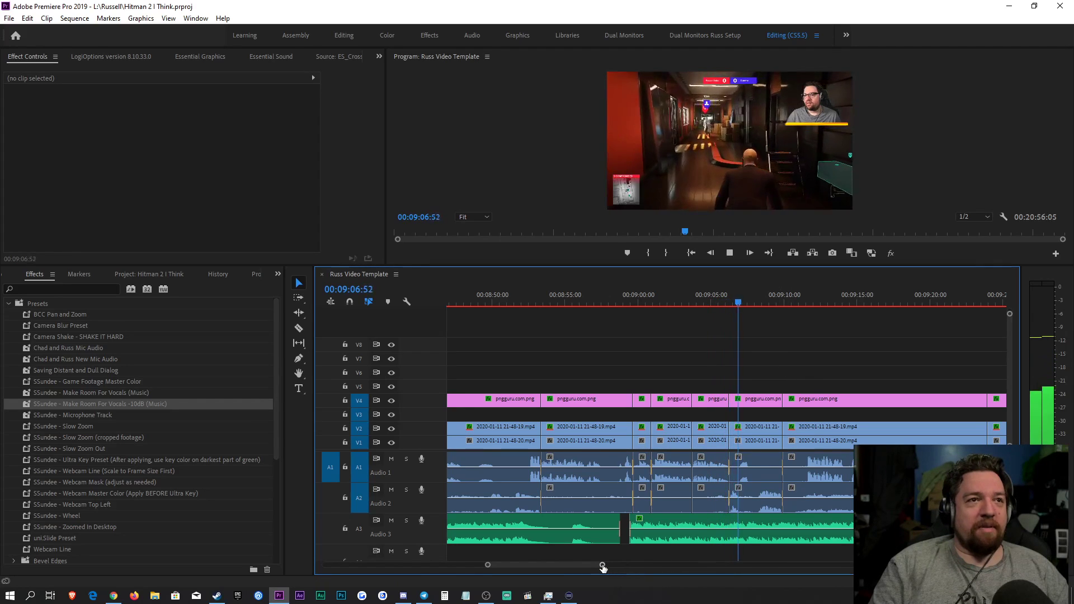
{"action": "key", "text": "="}
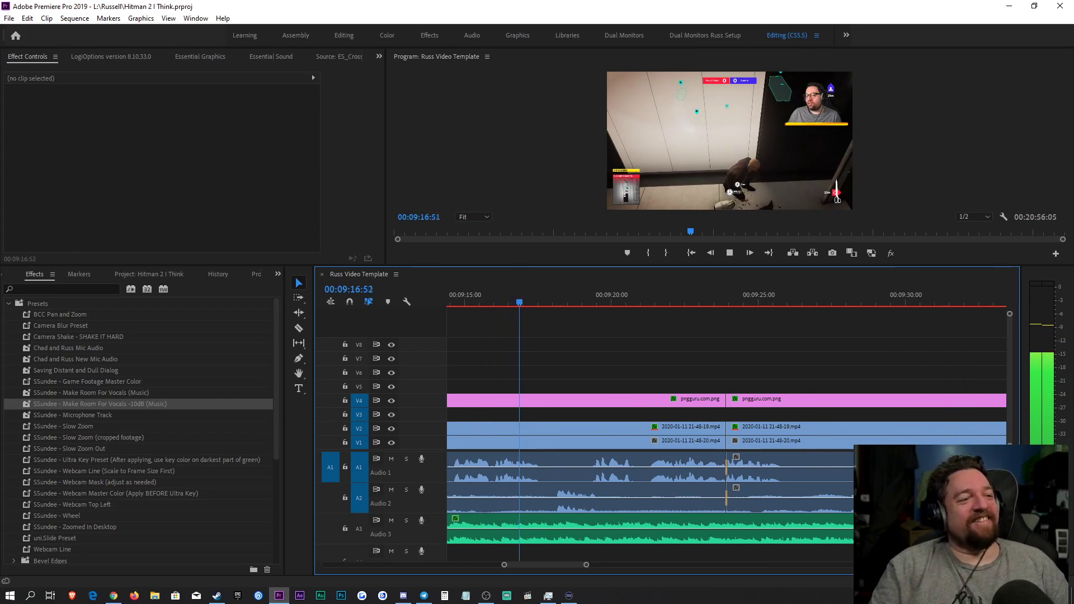
{"action": "left_click_drag", "start_coordinate": [586, 564], "coordinate": [659, 562]}
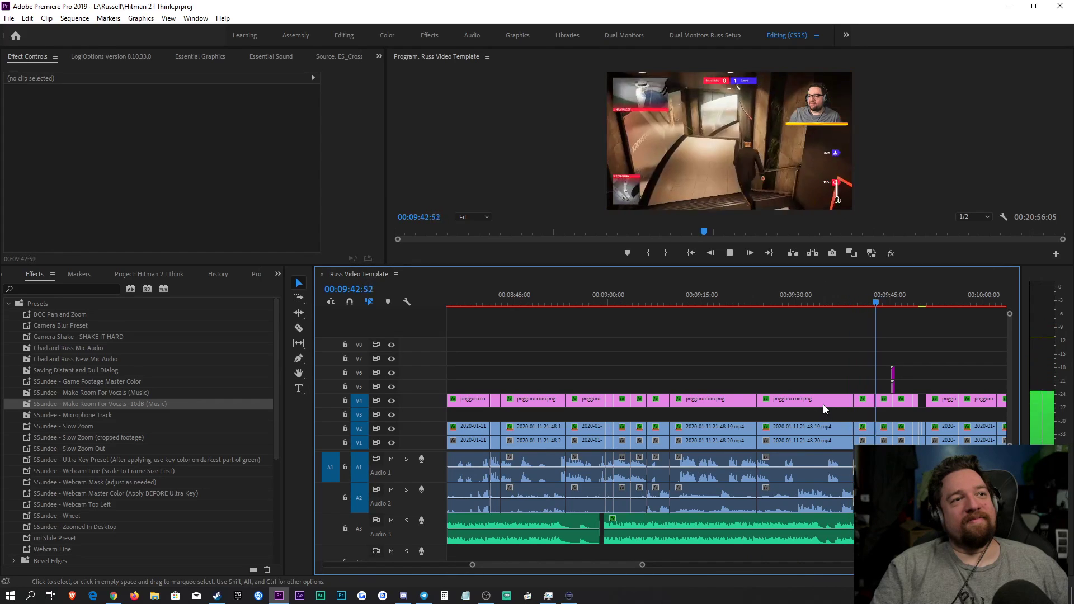
{"action": "mouse_move", "coordinate": [643, 565]}
{"action": "left_mouse_down"}
{"action": "mouse_move", "coordinate": [714, 565]}
{"action": "mouse_move", "coordinate": [628, 574]}
{"action": "left_mouse_up"}
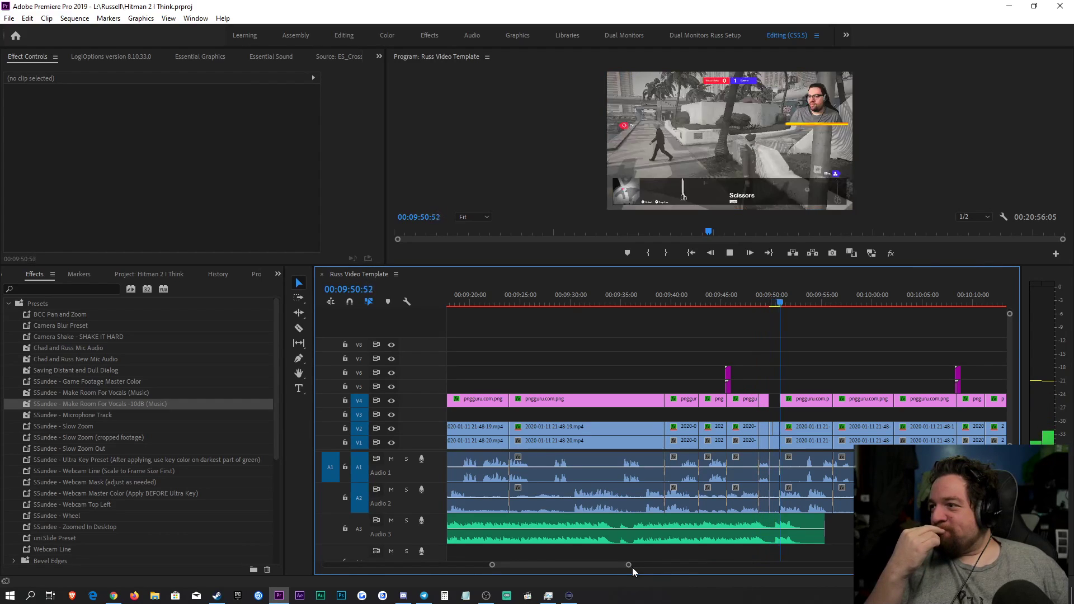
Step: Replay the stretch around the webcam close-up near 9:50 to judge where the music should end
{"action": "key", "text": "space"}
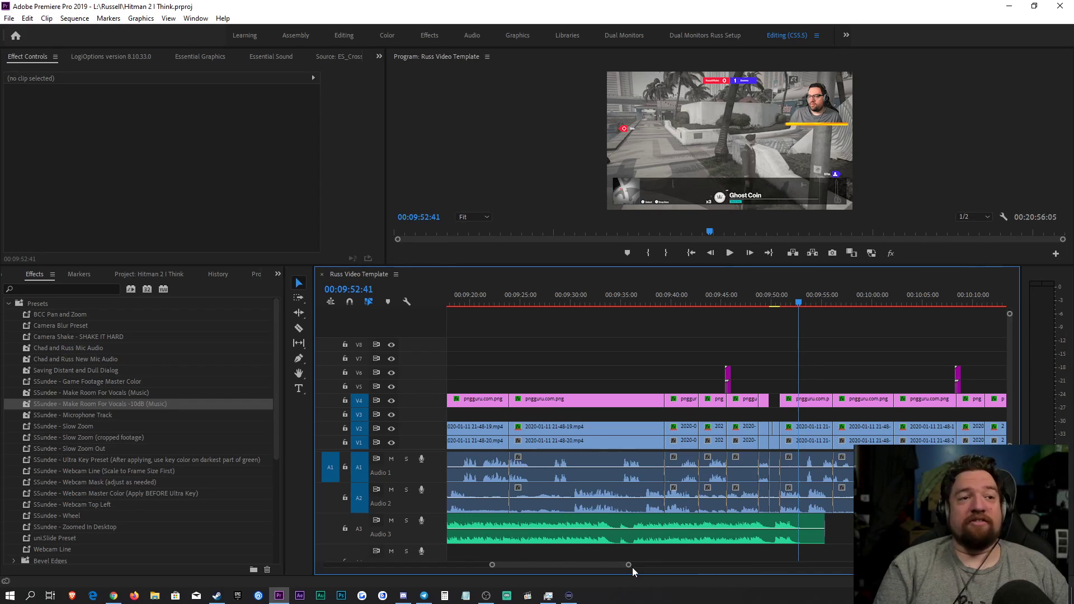
{"action": "key", "text": "space"}
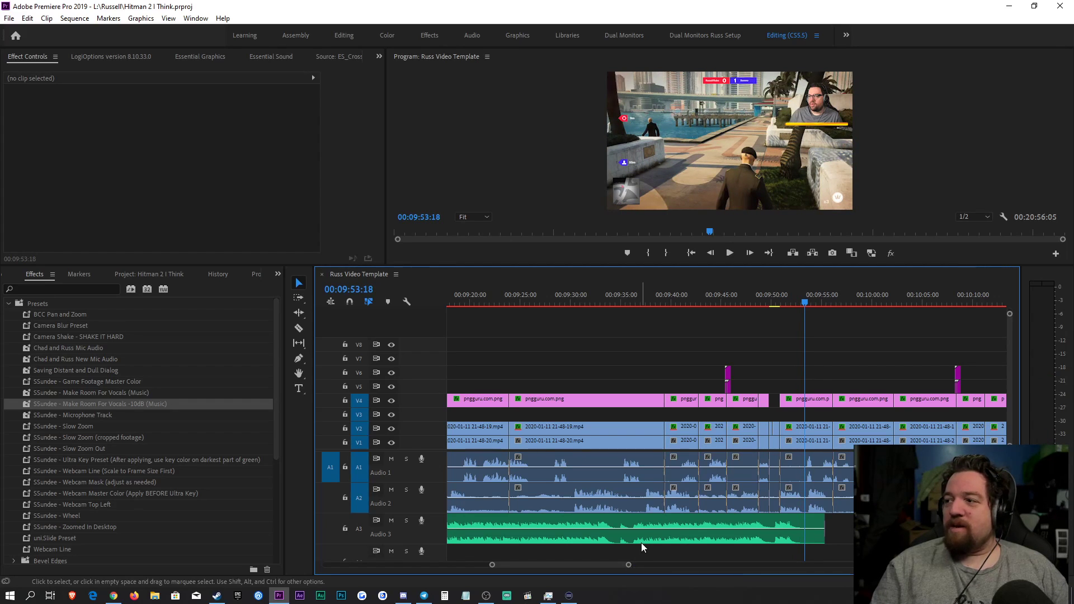
{"action": "key", "text": "space"}
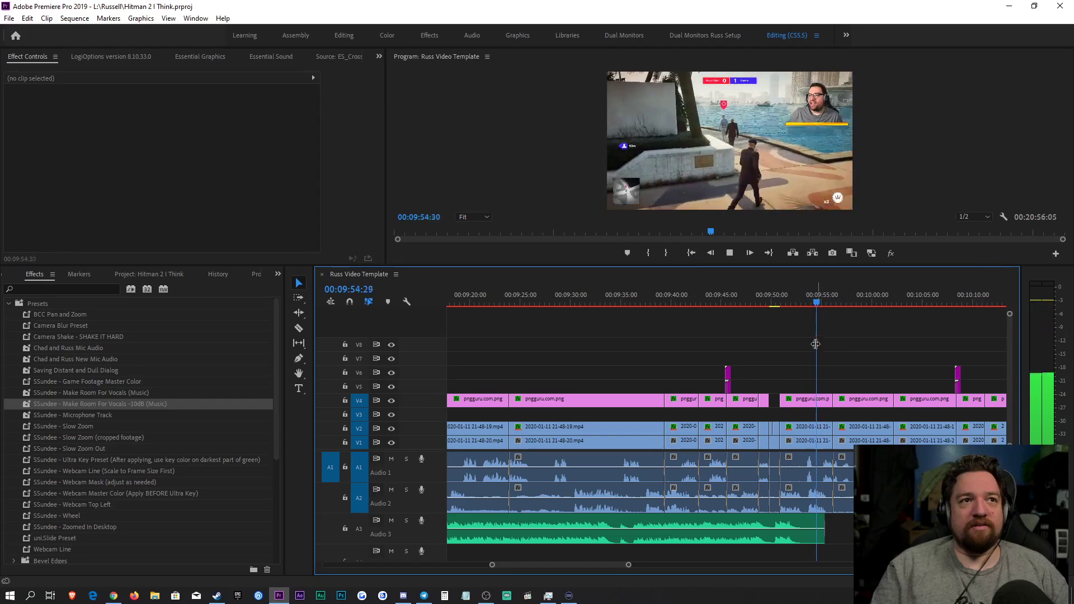
{"action": "left_click_drag", "start_coordinate": [802, 297], "coordinate": [736, 305]}
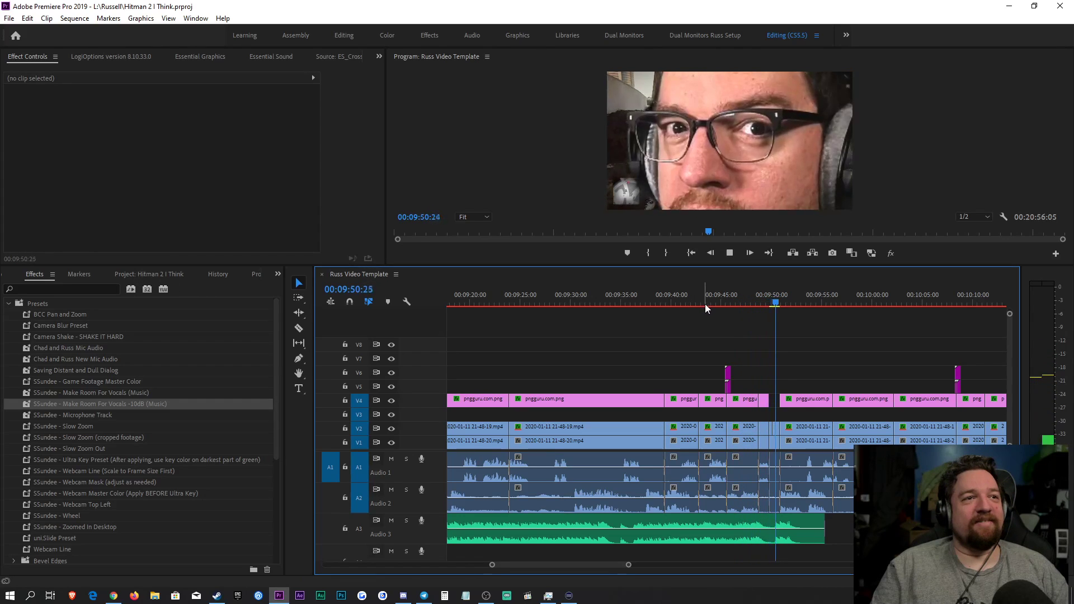
{"action": "key", "text": "space"}
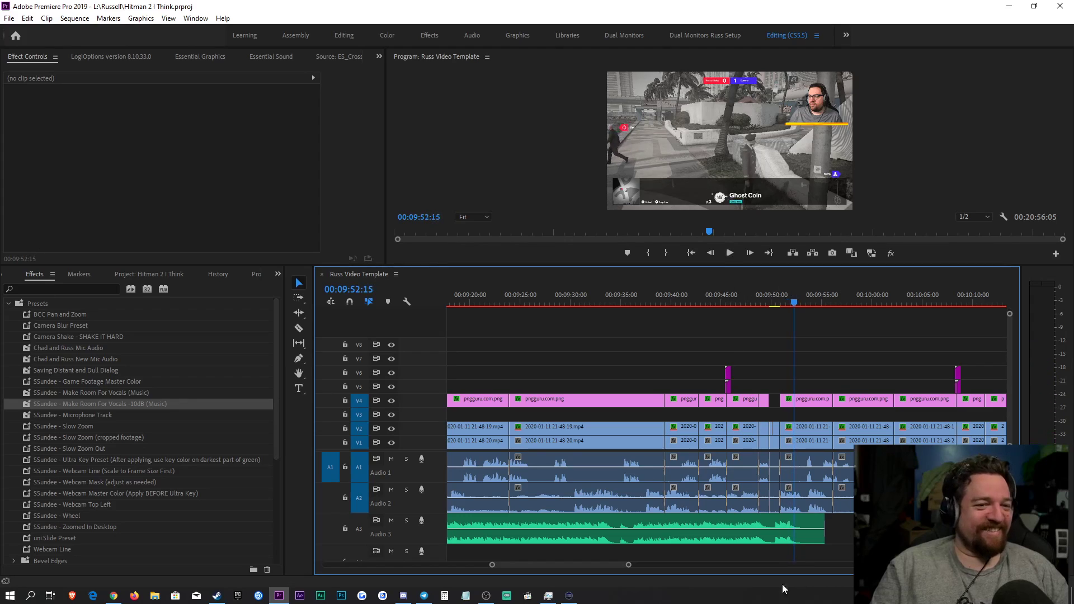
Step: Split the Audio 3 music near 9:50 and move the second part to Audio 4 at about 9:49:44, with fades at the edit
{"action": "scroll", "coordinate": [627, 567], "scroll_direction": "up", "scroll_amount": 5}
{"action": "key", "text": "c"}
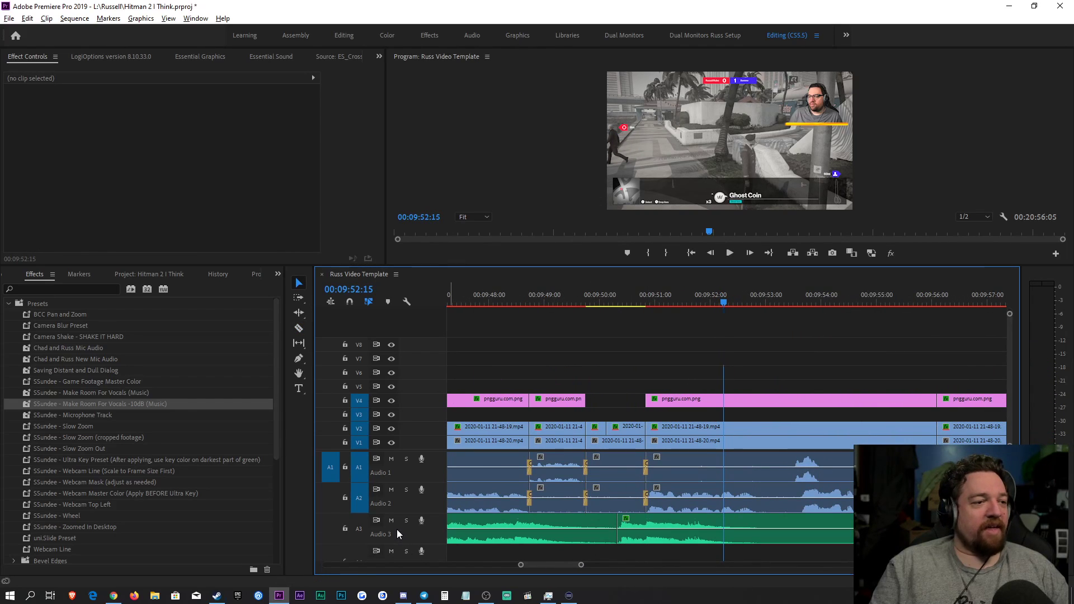
{"action": "left_click_drag", "start_coordinate": [671, 530], "coordinate": [639, 540]}
{"action": "key", "text": "ctrl+shift+d"}
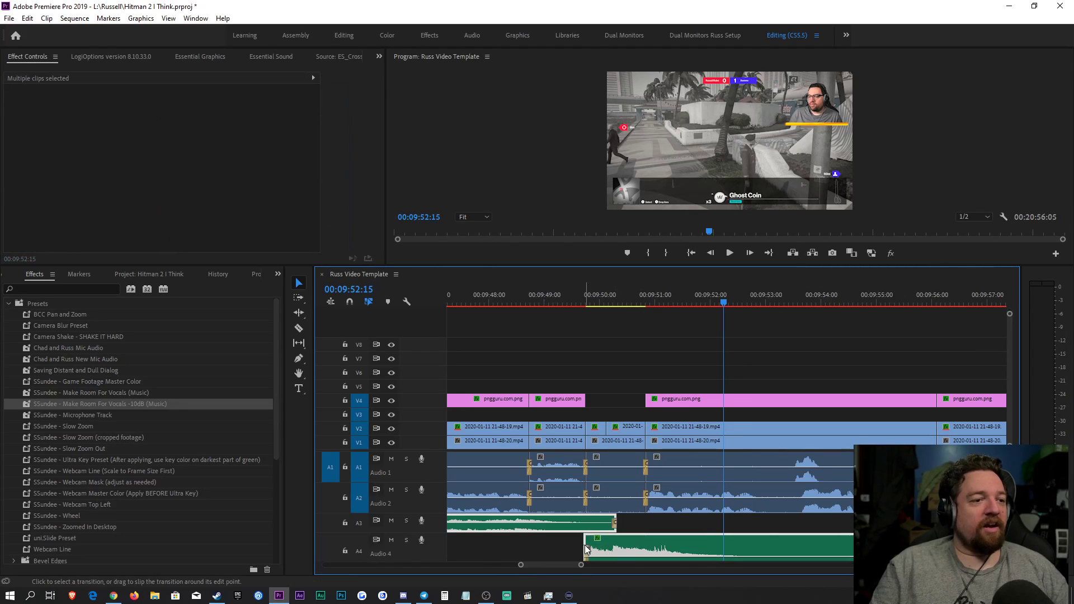
Step: Nudge the Audio 4 music clip earlier, to start at about 9:49:37, with snapping toggled, and play back the overlap
{"action": "left_click_drag", "start_coordinate": [586, 538], "coordinate": [579, 543]}
{"action": "key", "text": "s"}
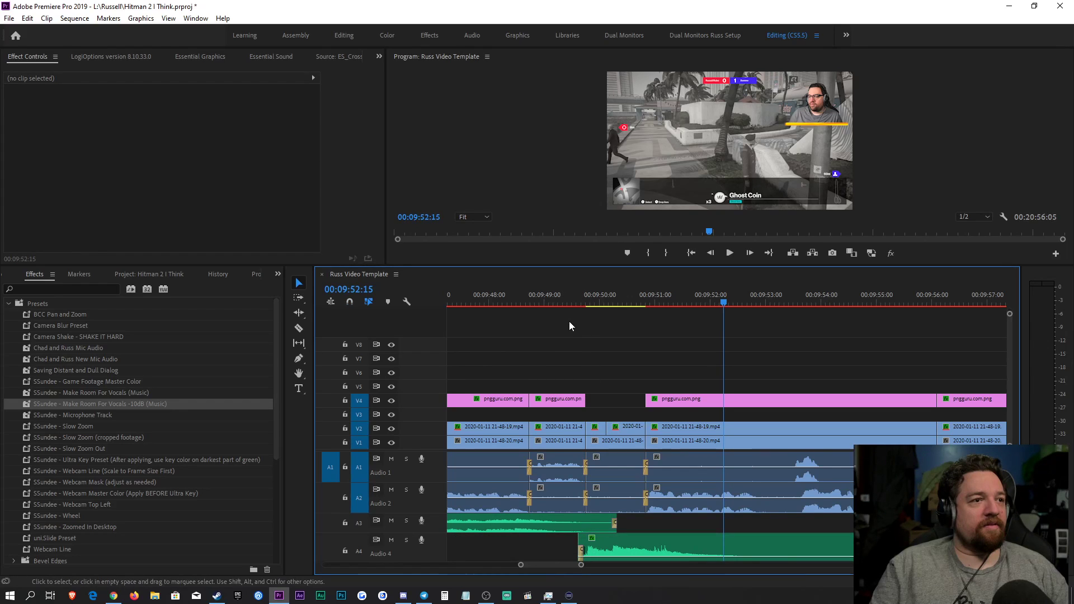
{"action": "left_click_drag", "start_coordinate": [563, 299], "coordinate": [406, 347]}
{"action": "key", "text": "space"}
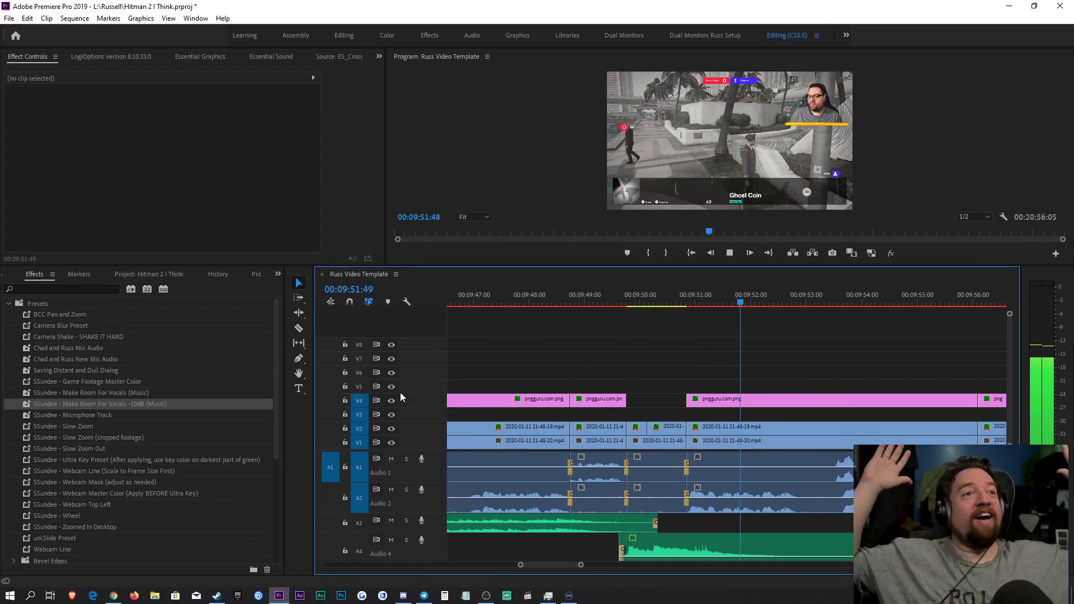
Step: Save the project and audition the music tracks ES_Minor Incidents 1 and ES_Minor Incidents 2 from the Medium Energy bin
{"action": "key", "text": "ctrl+s"}
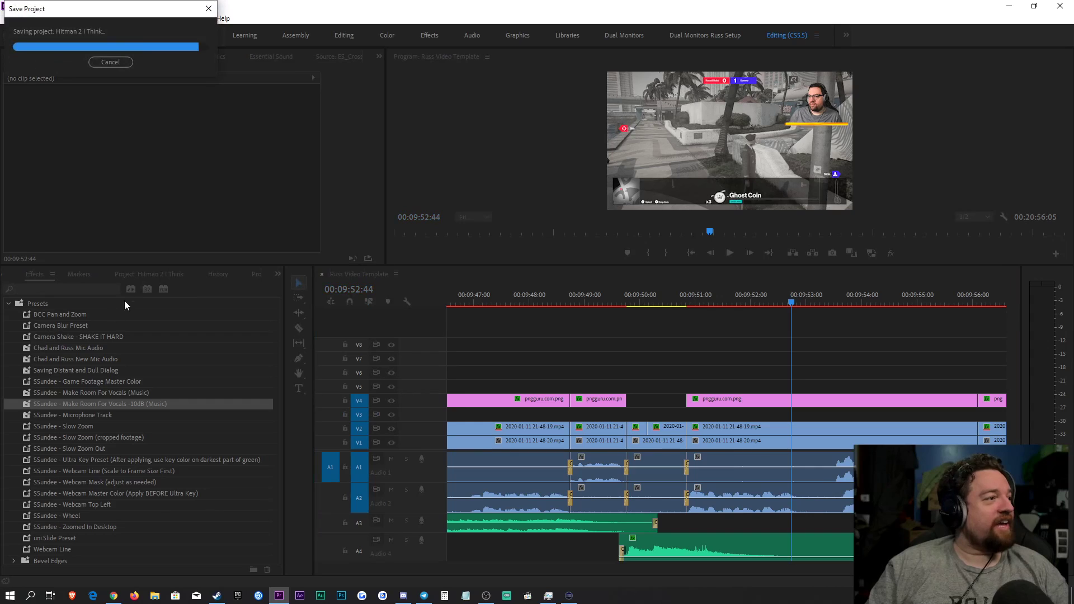
{"action": "left_click", "coordinate": [138, 275]}
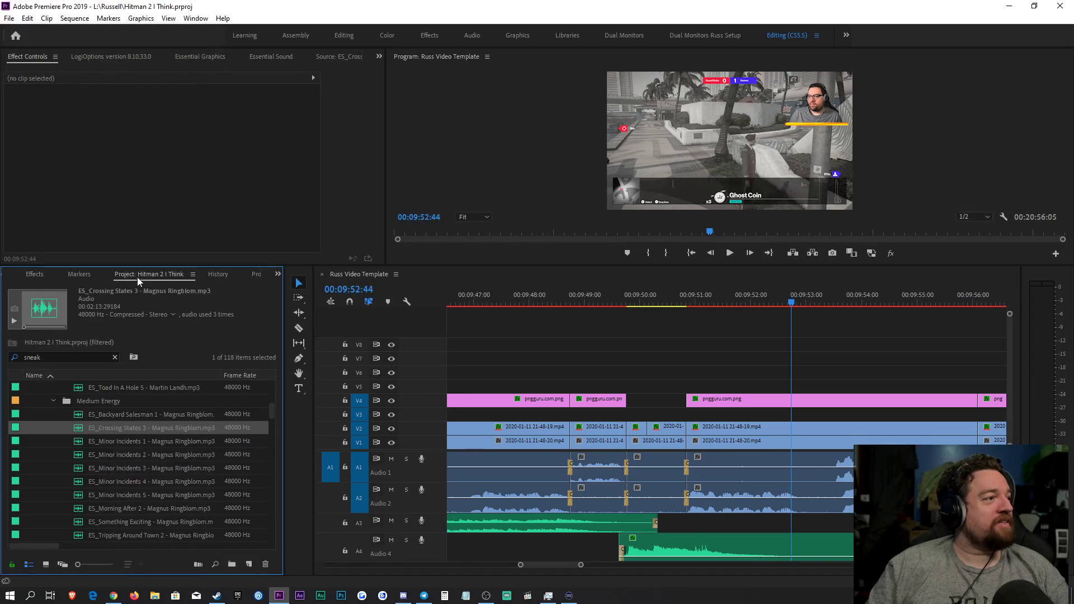
{"action": "double_click", "coordinate": [113, 441]}
{"action": "key", "text": "space"}
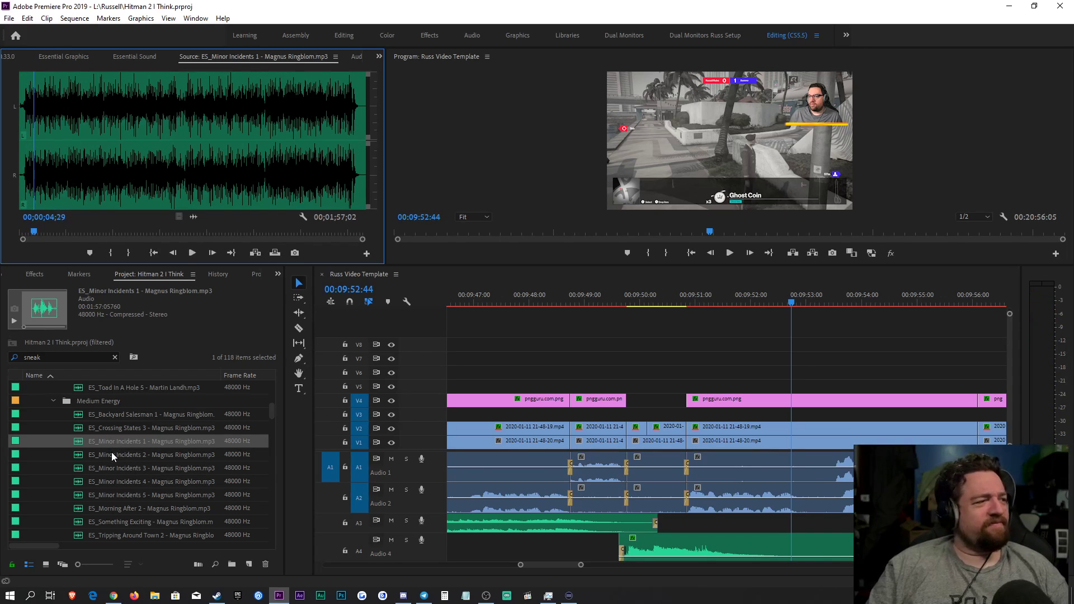
{"action": "double_click", "coordinate": [111, 453]}
{"action": "key", "text": "space"}
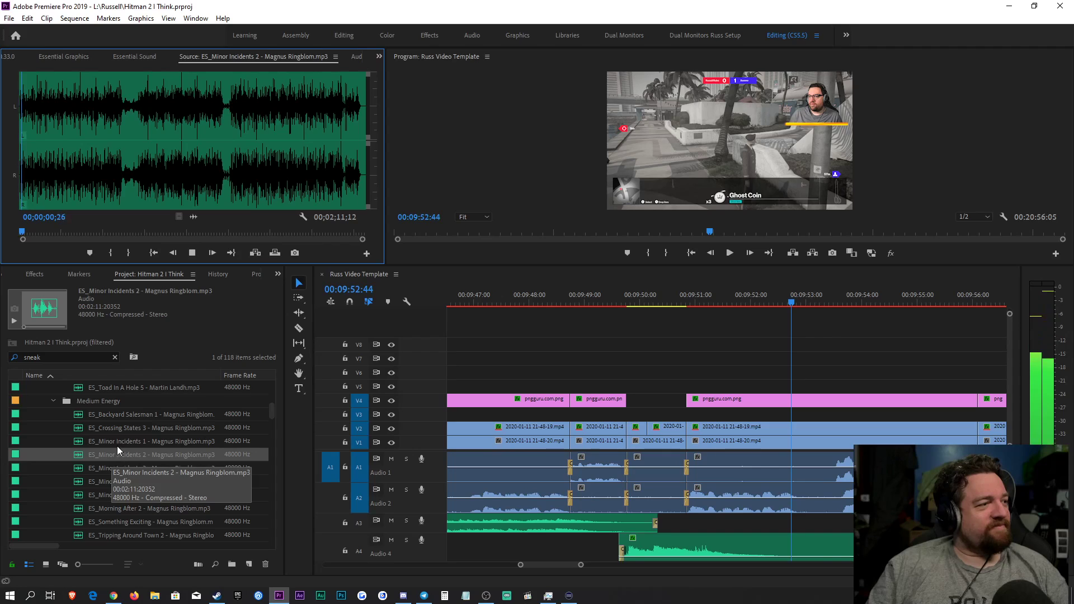
Step: Add ES_Minor Incidents 1 to the sequence and place it on Audio 5, starting at the cut near 9:48:43
{"action": "left_click_drag", "start_coordinate": [120, 441], "coordinate": [657, 526]}
{"action": "left_click_drag", "start_coordinate": [425, 514], "coordinate": [407, 500]}
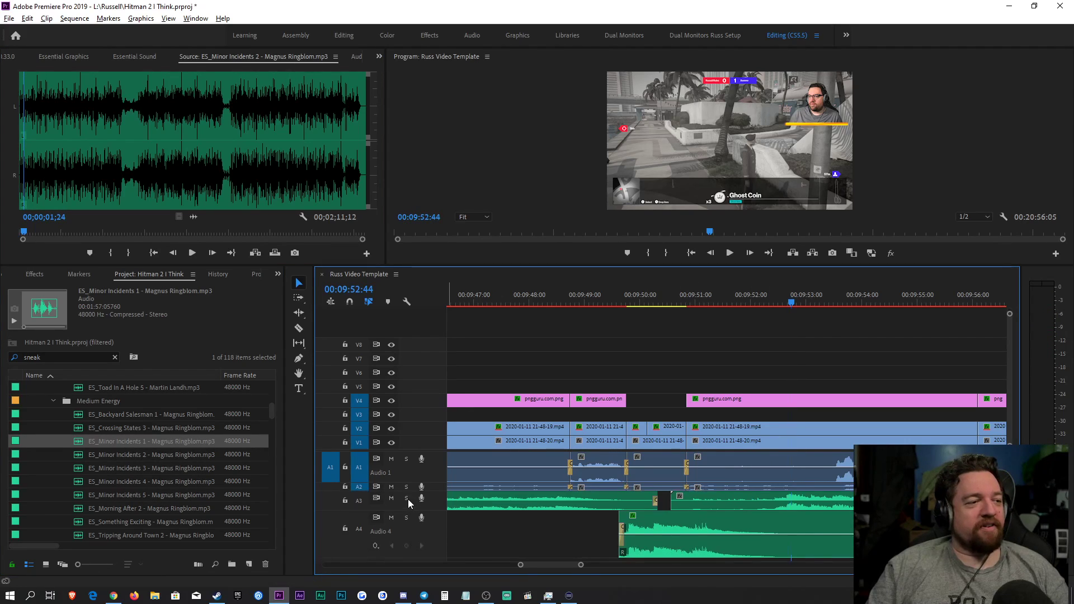
{"action": "double_click", "coordinate": [394, 544]}
{"action": "mouse_move", "coordinate": [770, 502]}
{"action": "left_mouse_down"}
{"action": "mouse_move", "coordinate": [681, 543]}
{"action": "mouse_move", "coordinate": [704, 533]}
{"action": "left_mouse_up"}
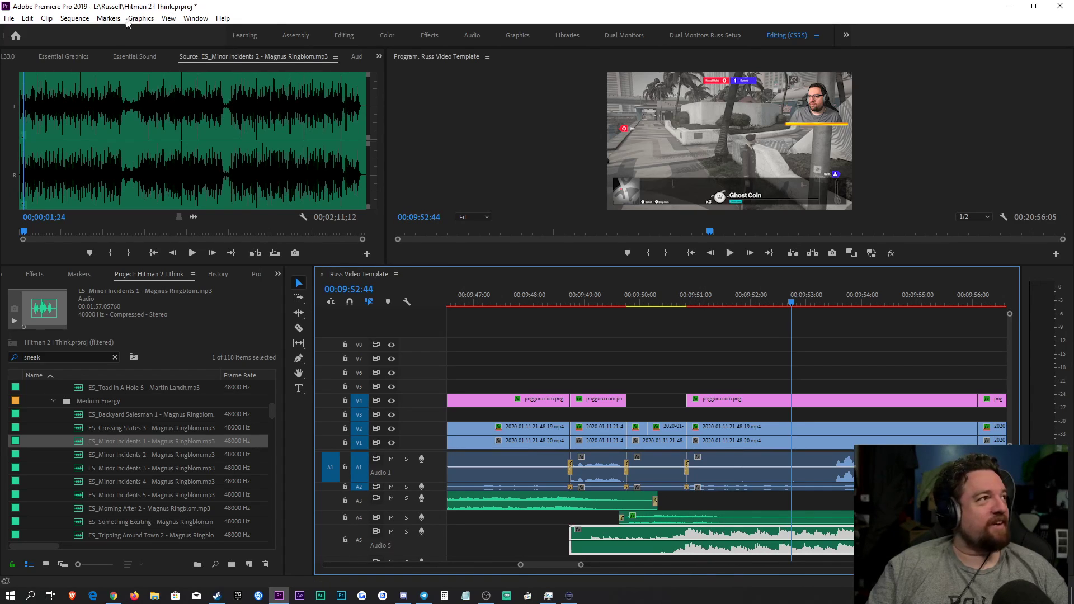
Step: Tag the Audio 5 clip as Music with Balanced Background Music -12dB and apply the SSundee - Make Room For Vocals -10dB (Music) preset
{"action": "left_click", "coordinate": [135, 56]}
{"action": "left_click", "coordinate": [213, 176]}
{"action": "left_click", "coordinate": [175, 114]}
{"action": "left_click", "coordinate": [147, 160]}
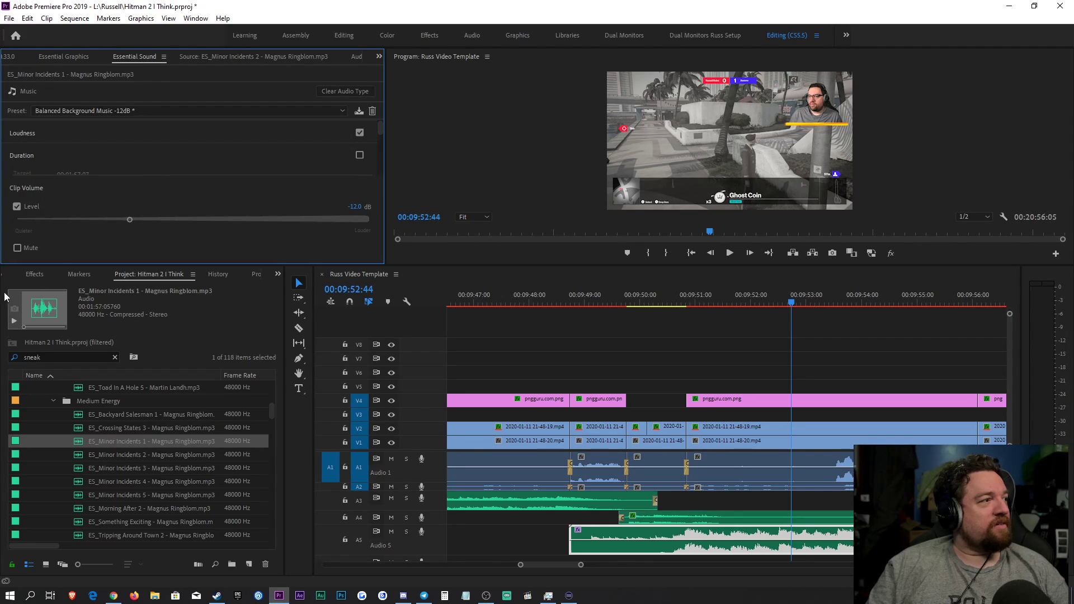
{"action": "left_click", "coordinate": [34, 274]}
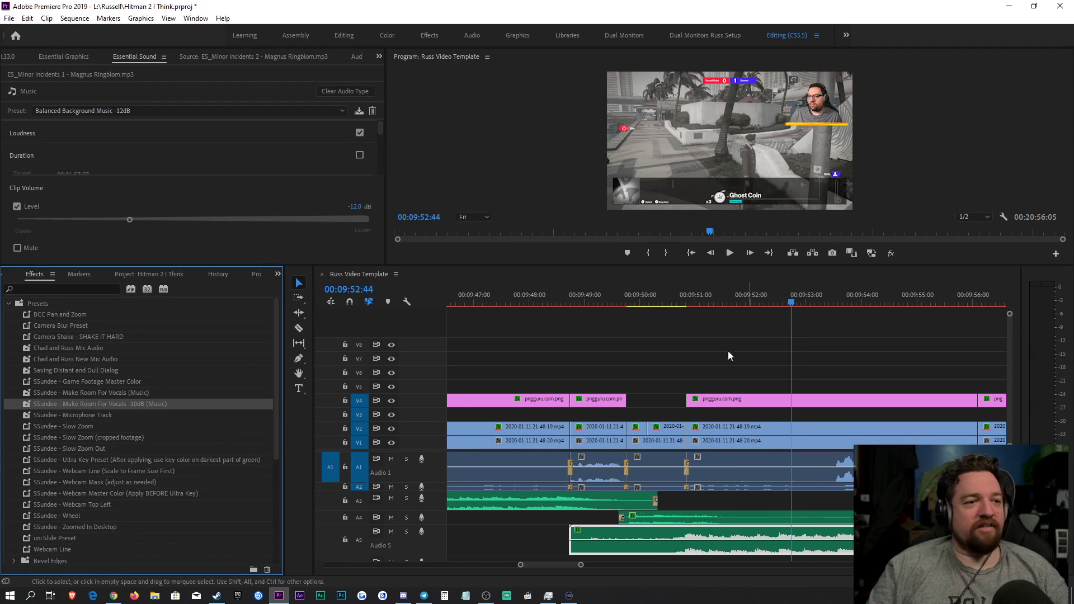
Step: Apply the SSundee - Microphone Track preset to the Audio 2 voice clip that is under 9:47:55
{"action": "left_click_drag", "start_coordinate": [563, 302], "coordinate": [524, 304]}
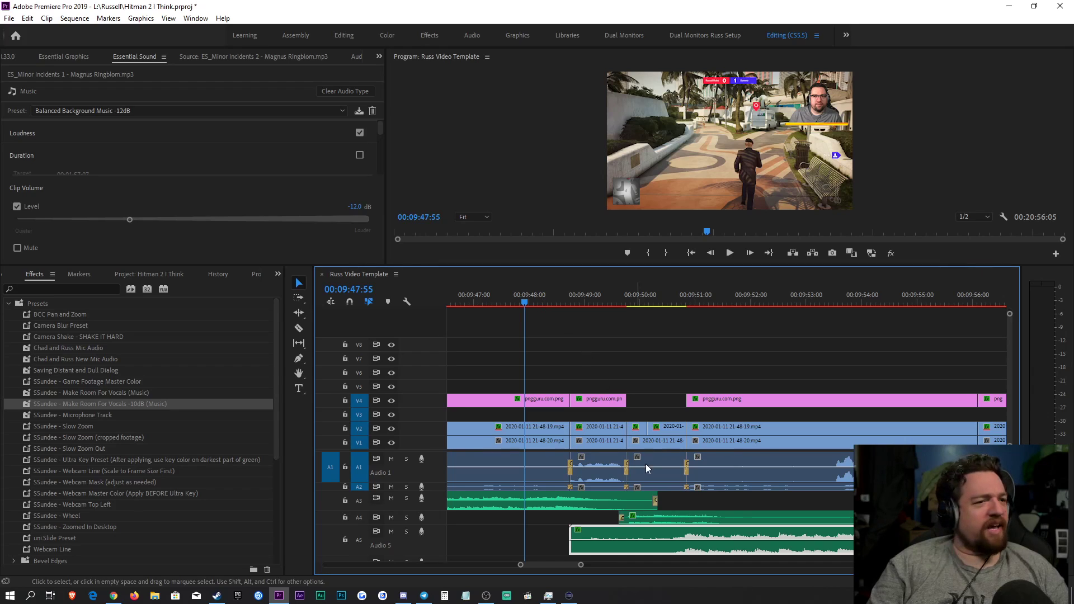
{"action": "double_click", "coordinate": [426, 492]}
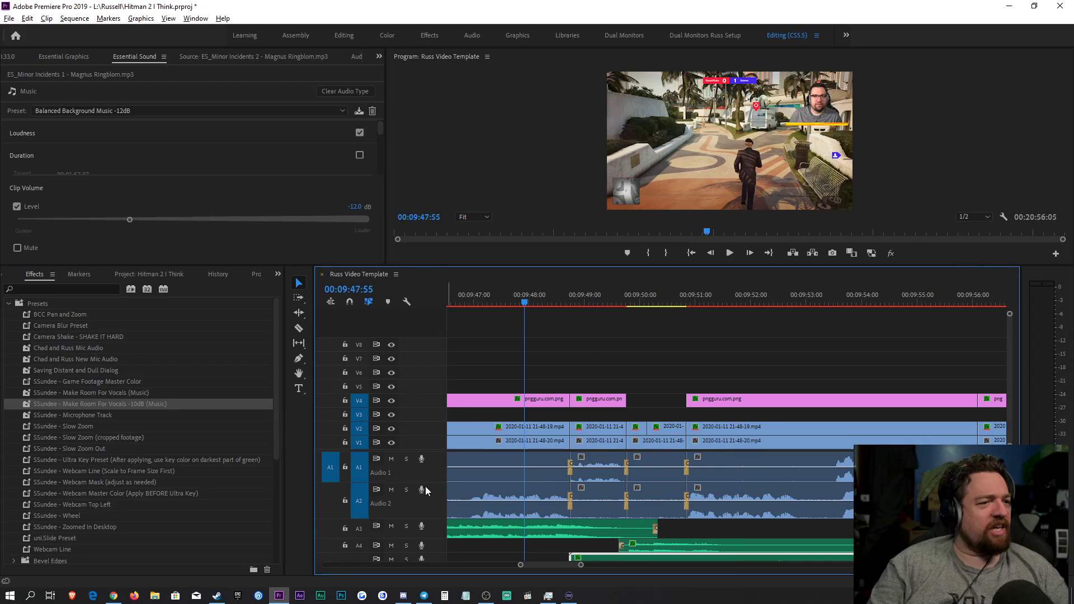
{"action": "left_click", "coordinate": [521, 497]}
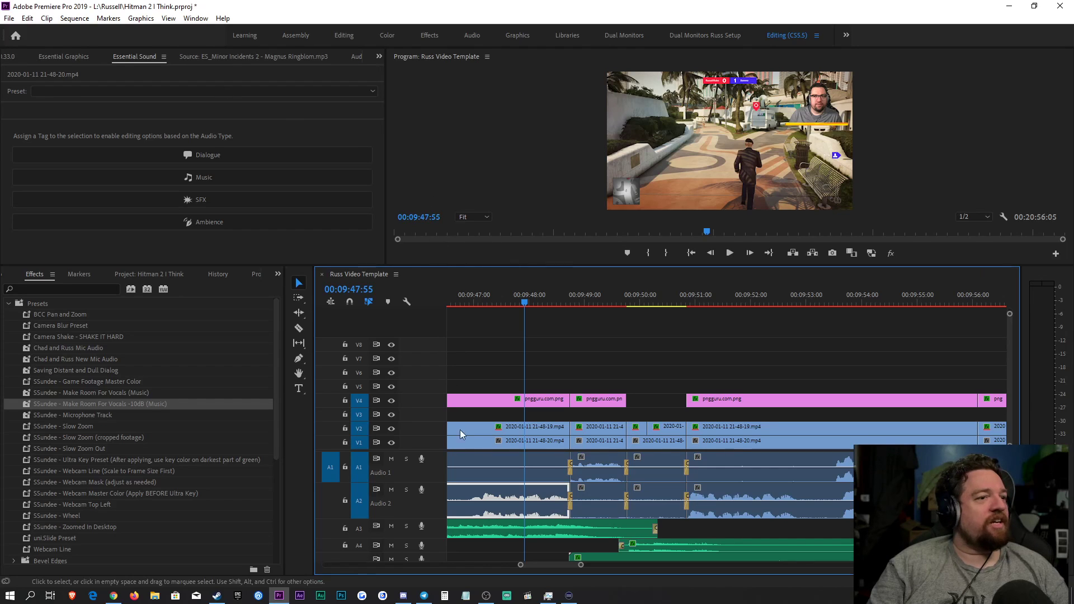
{"action": "scroll", "coordinate": [27, 61], "scroll_direction": "up", "scroll_amount": 2}
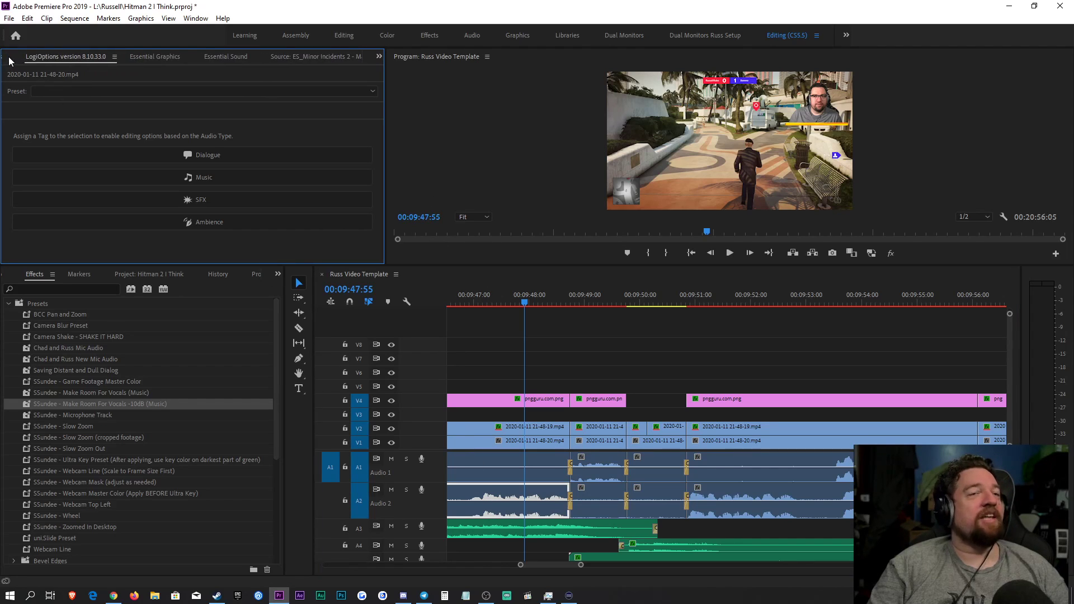
{"action": "left_click", "coordinate": [10, 58]}
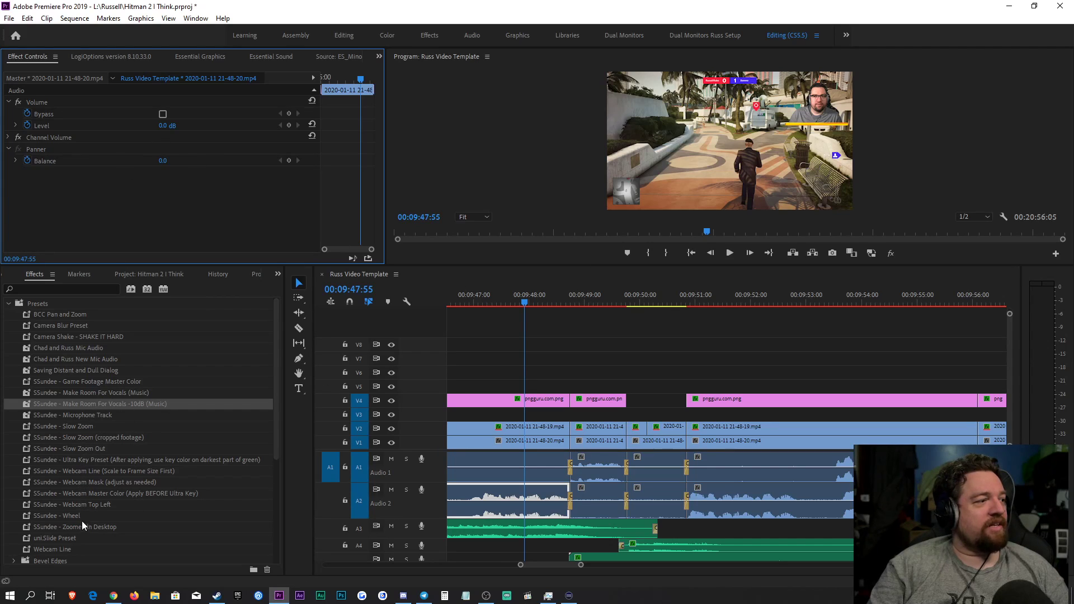
{"action": "left_click_drag", "start_coordinate": [80, 420], "coordinate": [503, 492]}
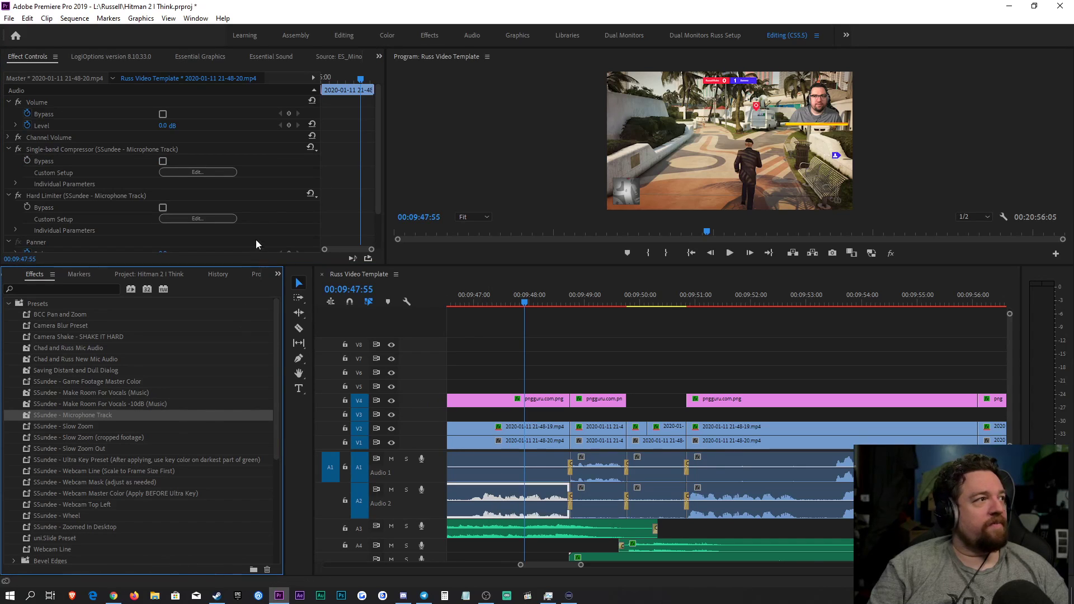
Step: Inspect the Hard Limiter and Single-band Compressor settings on the Audio 2 voice clip
{"action": "scroll", "coordinate": [275, 205], "scroll_direction": "down", "scroll_amount": 1}
{"action": "scroll", "coordinate": [277, 203], "scroll_direction": "up", "scroll_amount": 1}
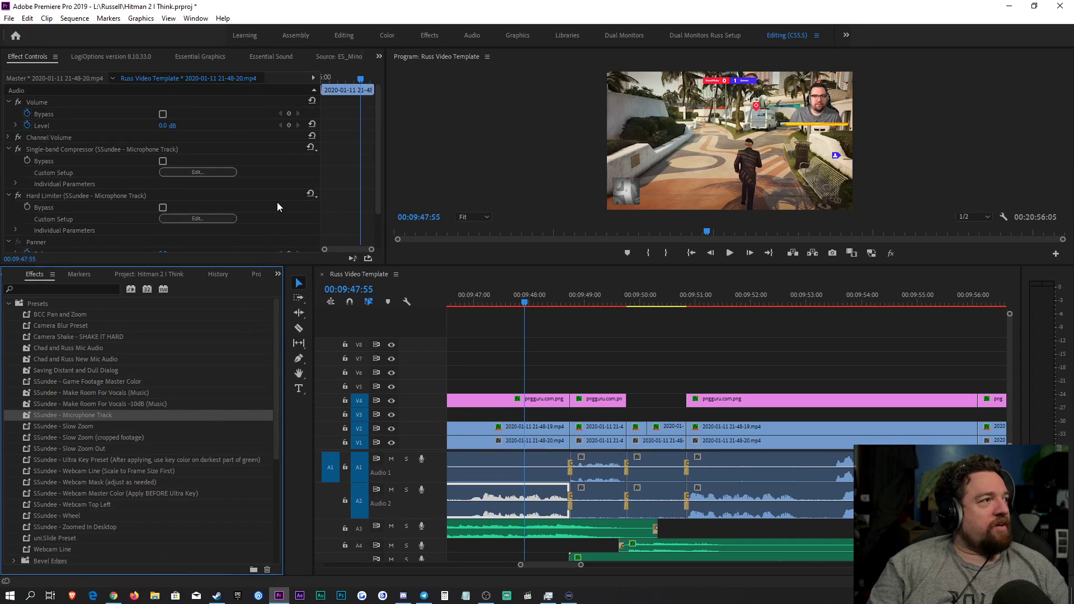
{"action": "left_click", "coordinate": [212, 218]}
{"action": "left_click", "coordinate": [325, 253]}
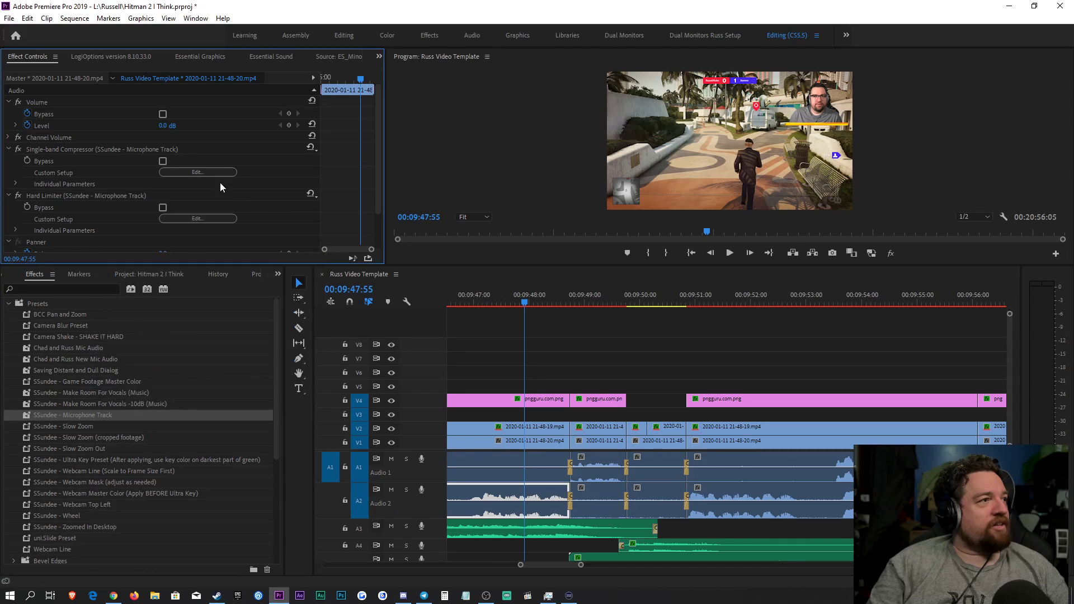
{"action": "left_click", "coordinate": [178, 173]}
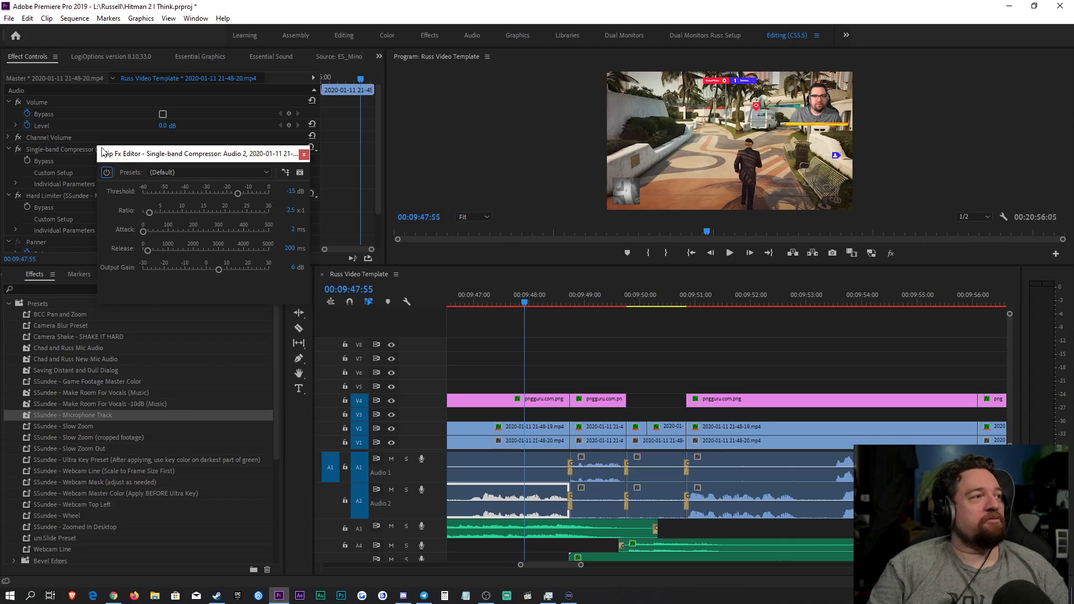
{"action": "left_click", "coordinate": [305, 155]}
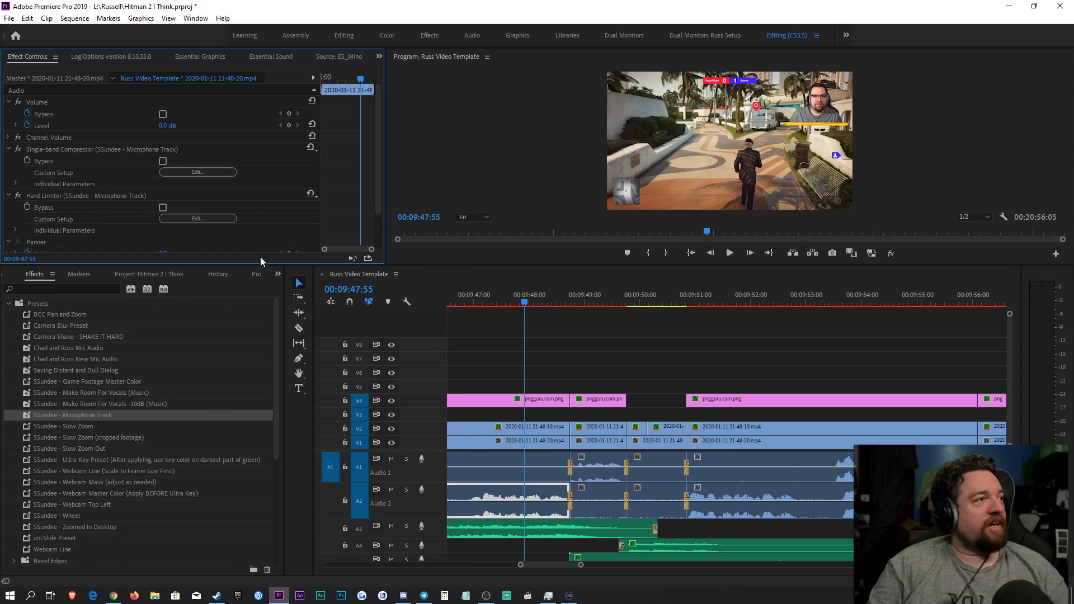
{"action": "left_click", "coordinate": [577, 357]}
{"action": "left_click_drag", "start_coordinate": [529, 300], "coordinate": [511, 300]}
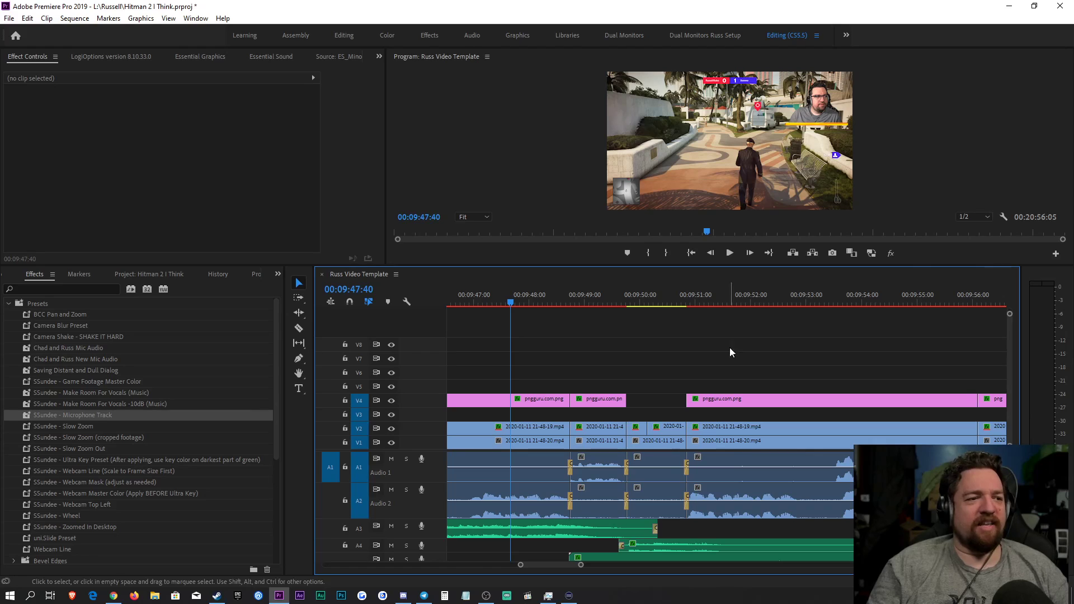
{"action": "left_click_drag", "start_coordinate": [581, 566], "coordinate": [591, 574]}
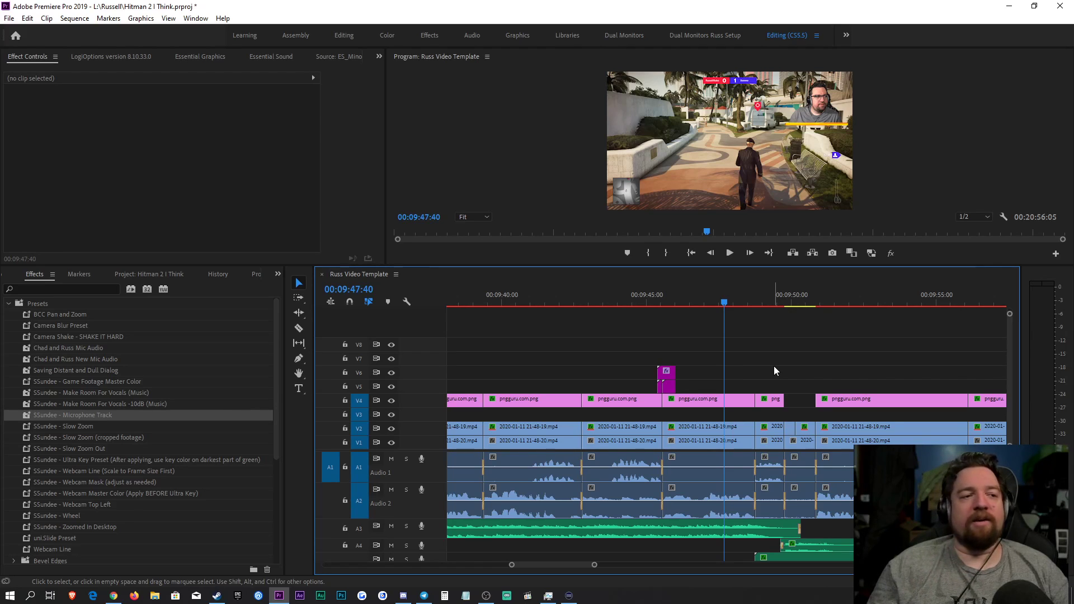
{"action": "left_click_drag", "start_coordinate": [595, 566], "coordinate": [740, 565]}
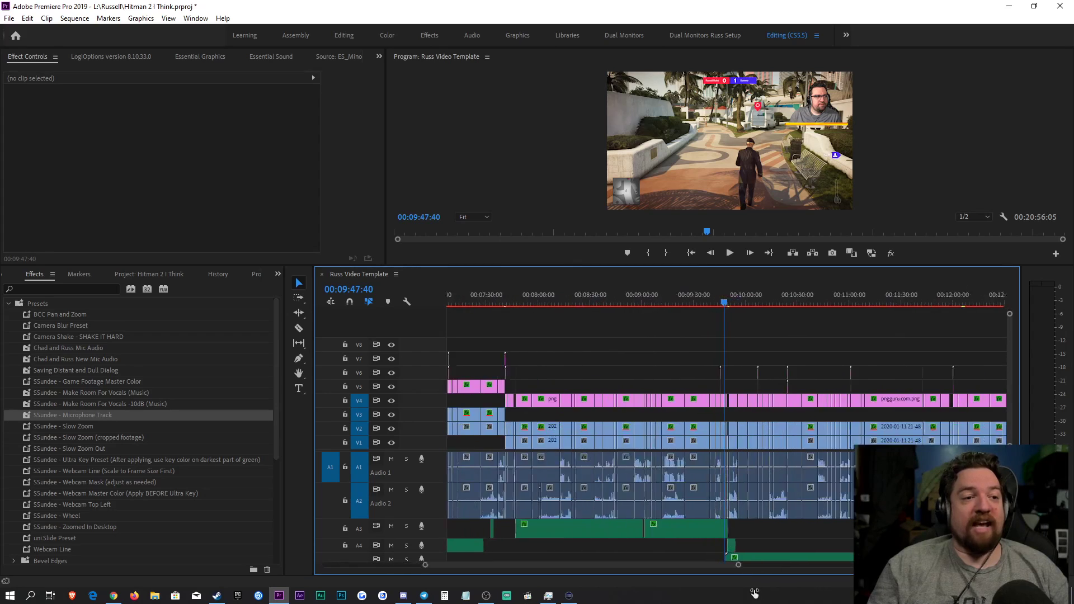
{"action": "scroll", "coordinate": [646, 577], "scroll_direction": "up", "scroll_amount": 10}
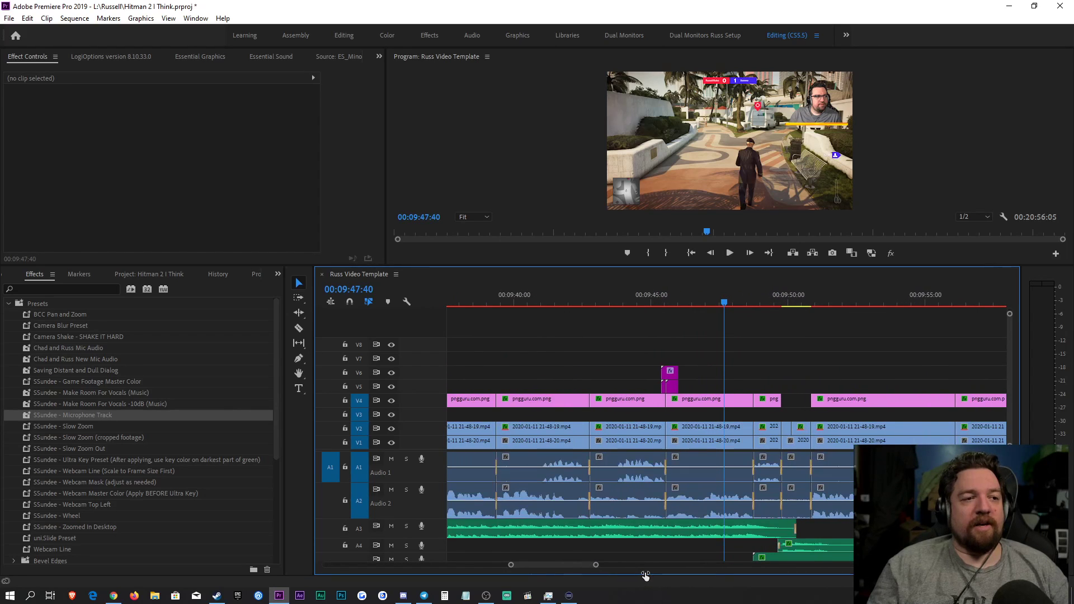
{"action": "scroll", "coordinate": [643, 568], "scroll_direction": "up", "scroll_amount": 1}
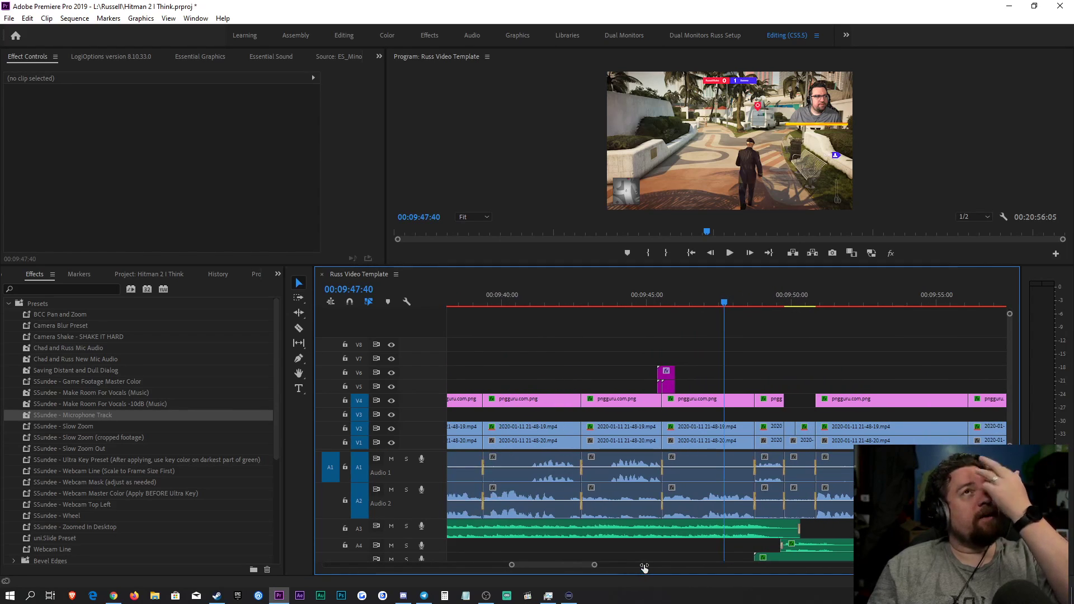
{"action": "scroll", "coordinate": [646, 566], "scroll_direction": "down", "scroll_amount": 2}
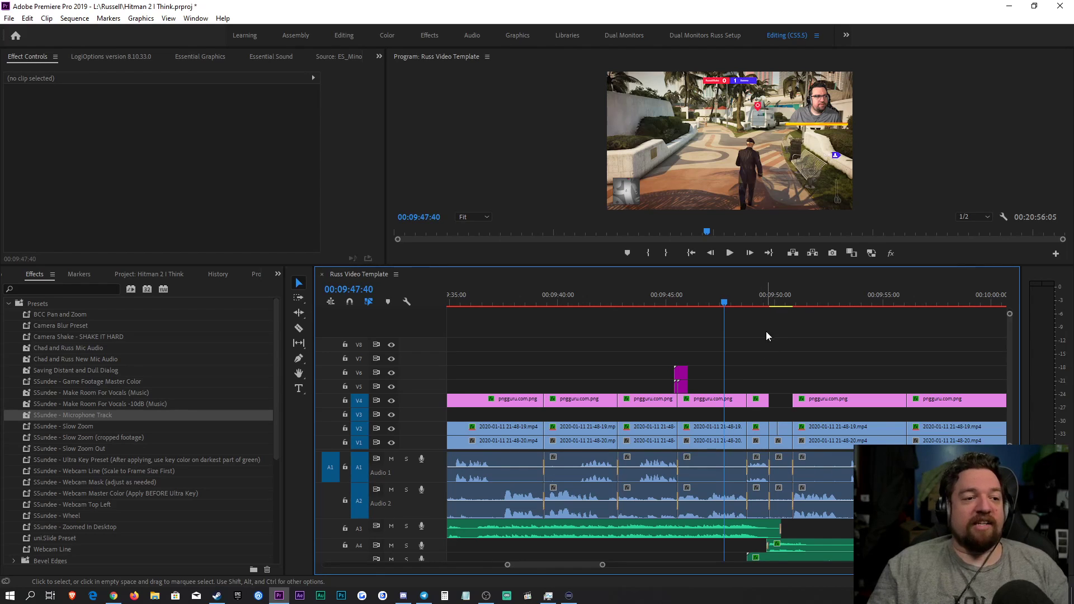
Step: Play the sequence from 9:44:00 to check the transition into the new Audio 5 music
{"action": "left_click_drag", "start_coordinate": [723, 297], "coordinate": [742, 307]}
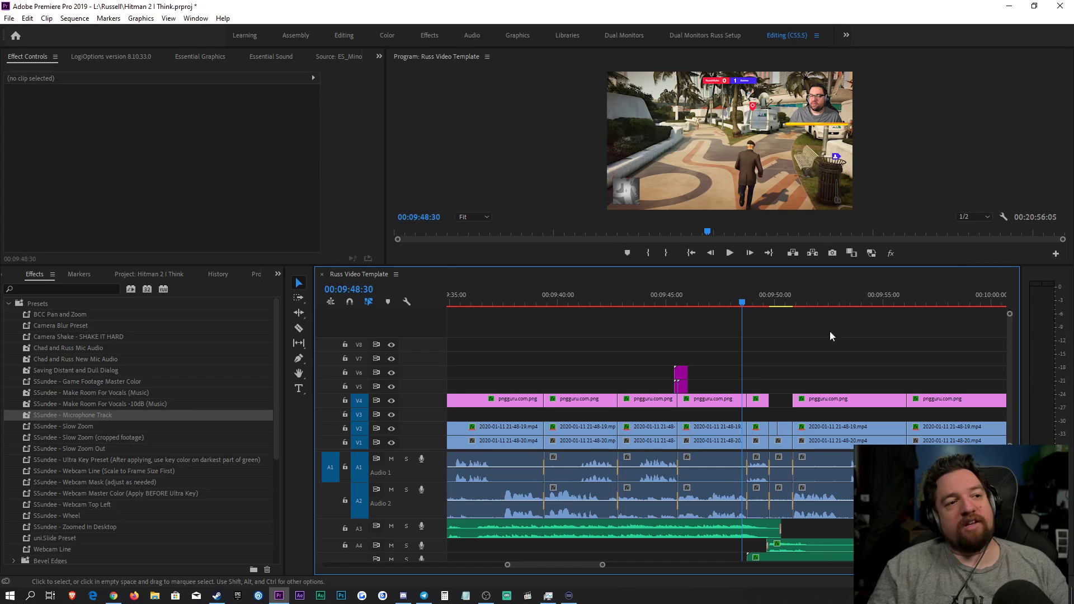
{"action": "left_click_drag", "start_coordinate": [605, 302], "coordinate": [730, 302]}
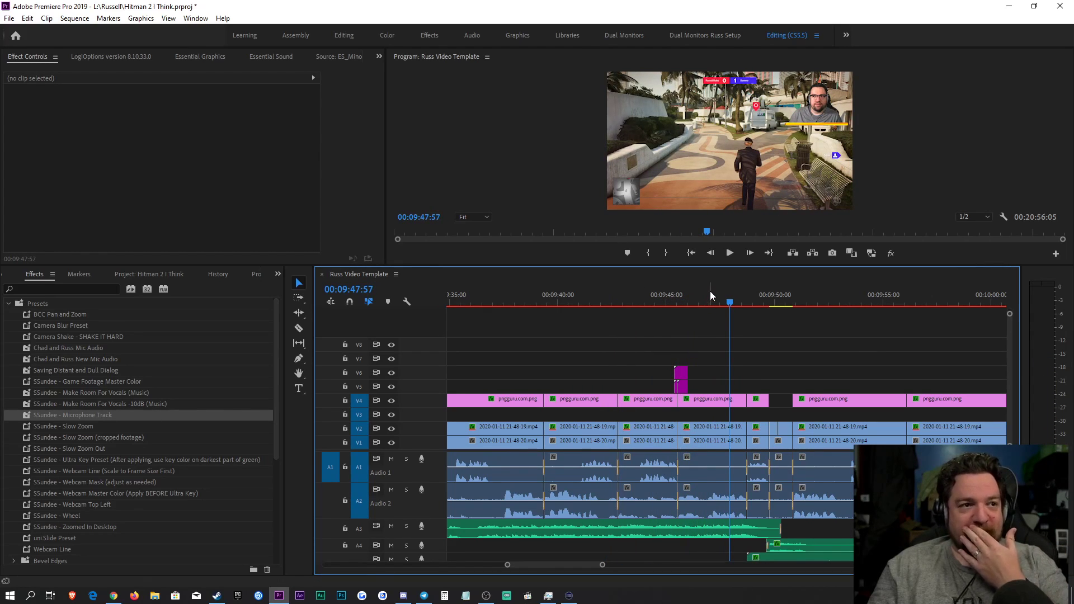
{"action": "left_click", "coordinate": [690, 302]}
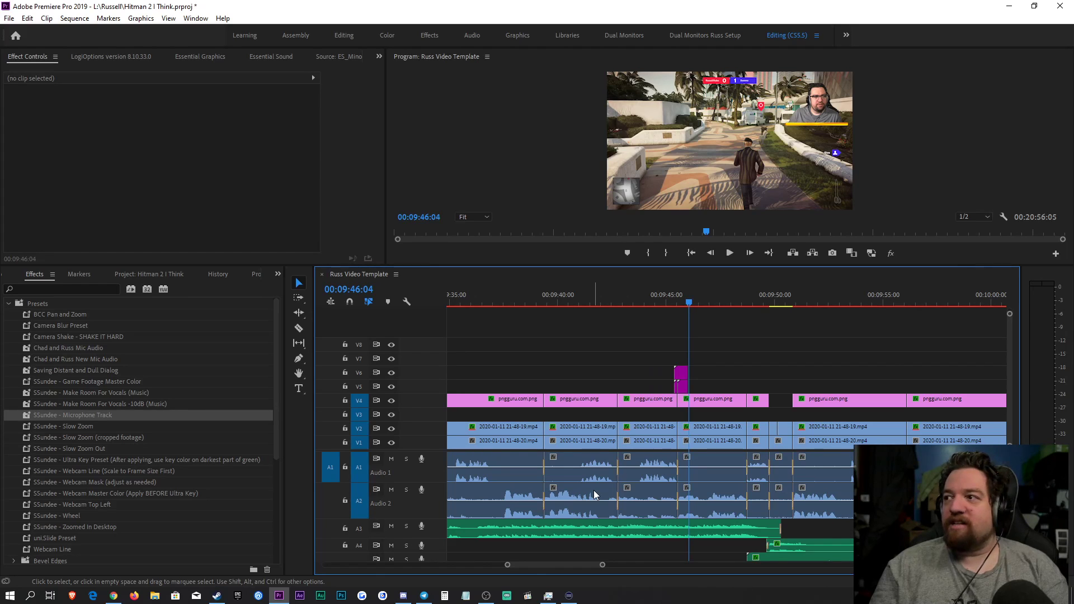
{"action": "left_click", "coordinate": [674, 301]}
{"action": "left_click_drag", "start_coordinate": [675, 302], "coordinate": [644, 302]}
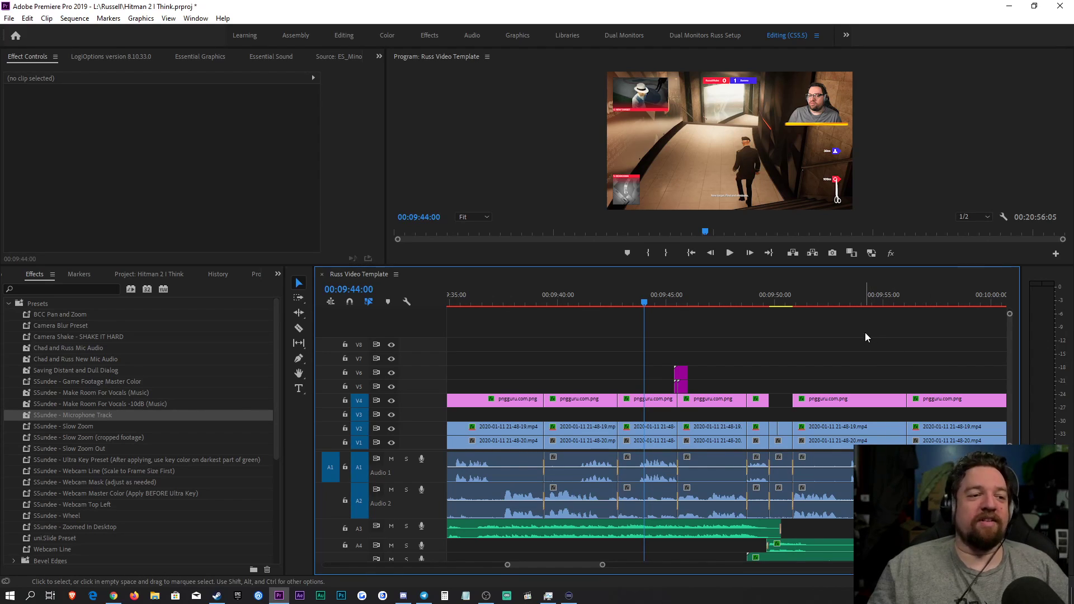
{"action": "key", "text": "space"}
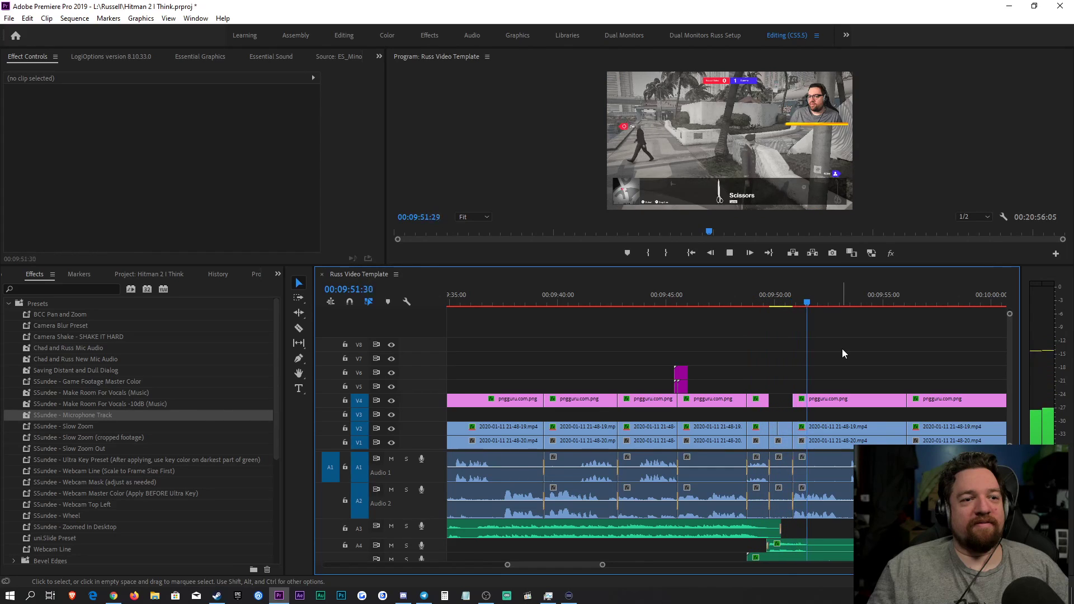
Step: Lower the Audio 5 music clip to the Balanced Background Music -15dB preset while playback continues
{"action": "double_click", "coordinate": [413, 496]}
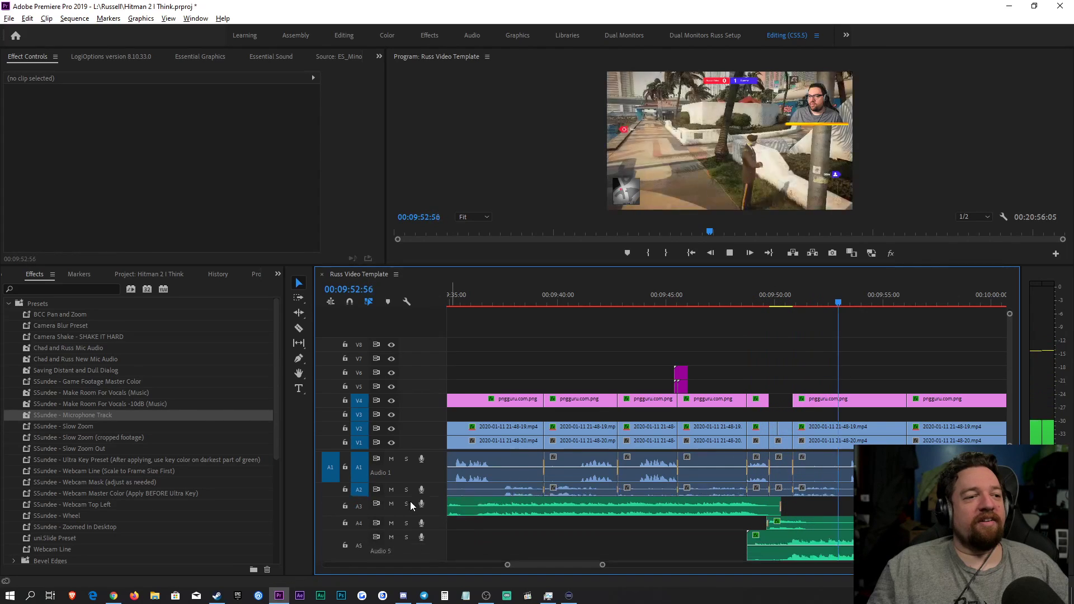
{"action": "left_click", "coordinate": [759, 551]}
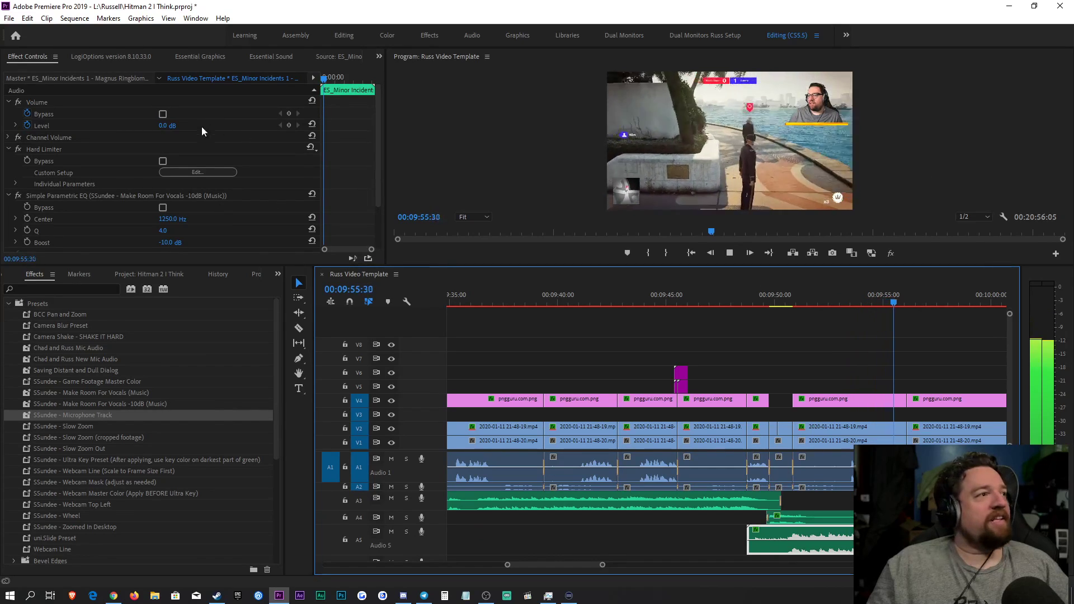
{"action": "left_click", "coordinate": [266, 58]}
{"action": "left_click_drag", "start_coordinate": [355, 206], "coordinate": [392, 205]}
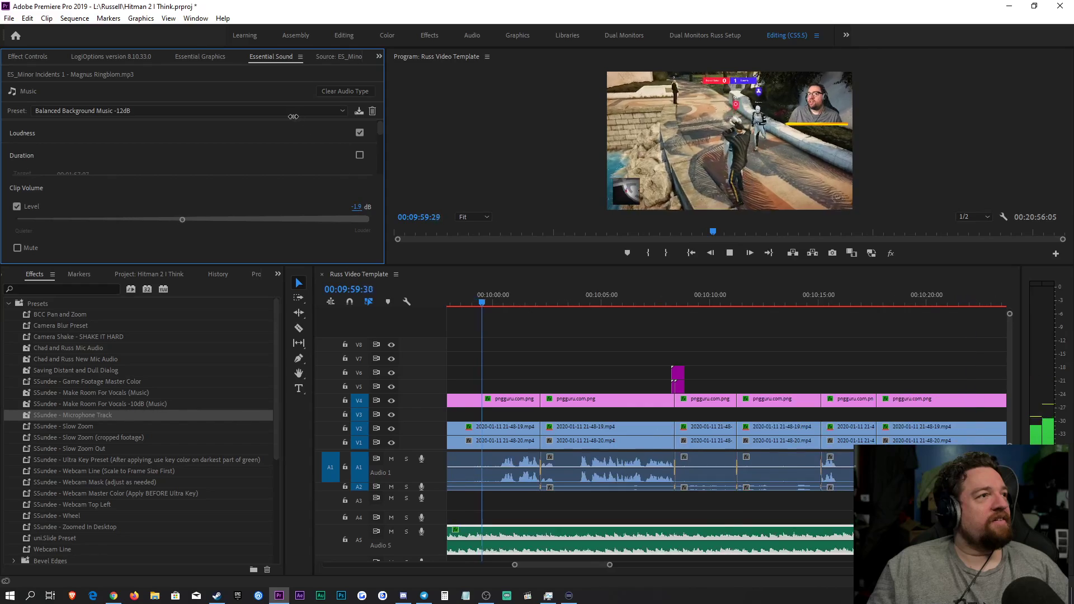
{"action": "left_click", "coordinate": [295, 112]}
{"action": "left_click", "coordinate": [224, 148]}
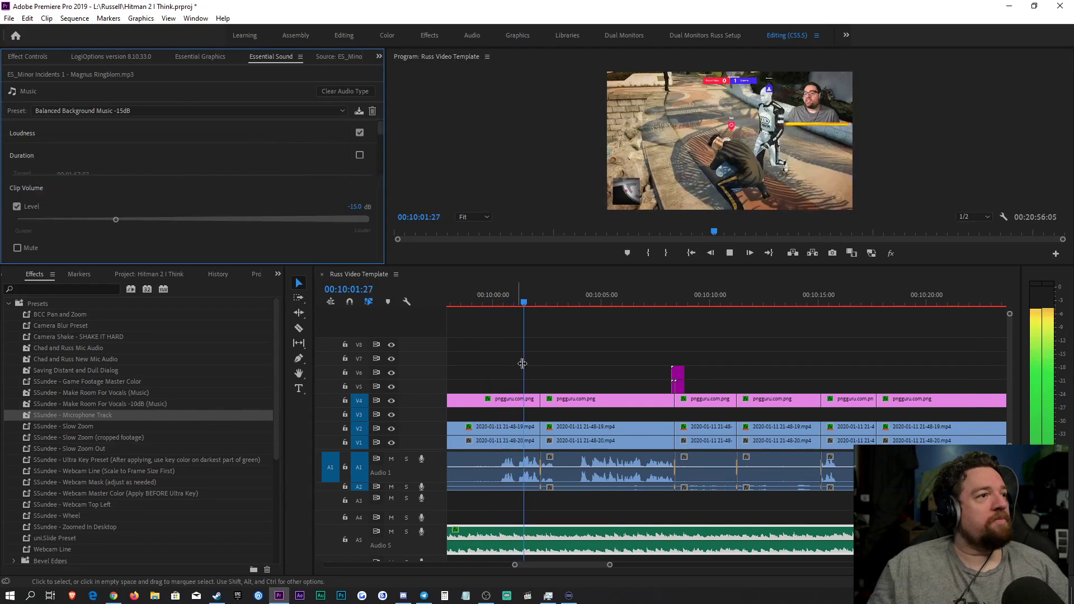
{"action": "left_click", "coordinate": [616, 350]}
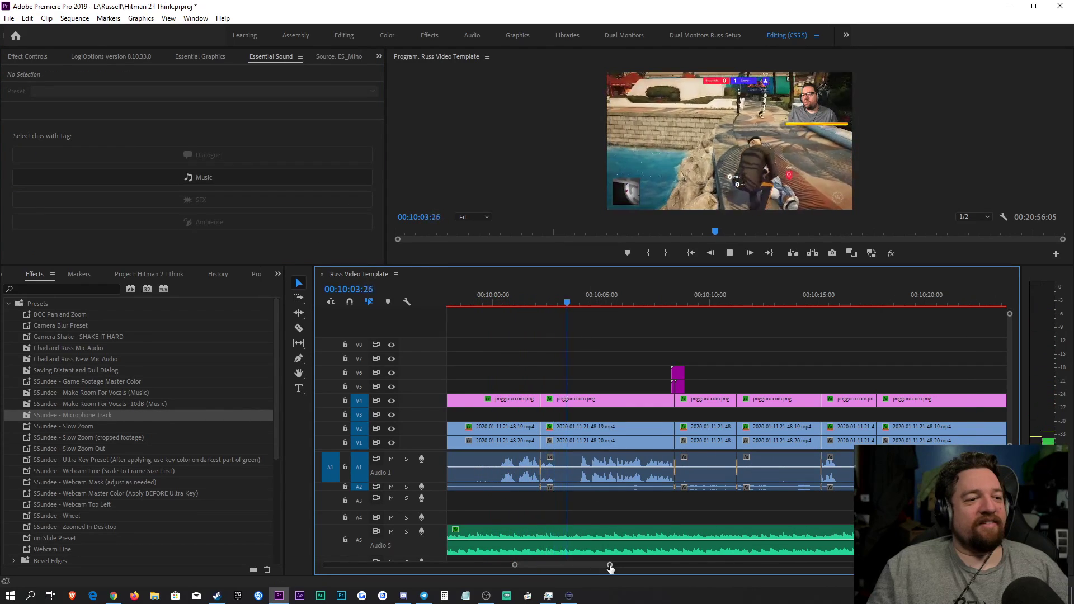
{"action": "scroll", "coordinate": [608, 566], "scroll_direction": "down", "scroll_amount": 5}
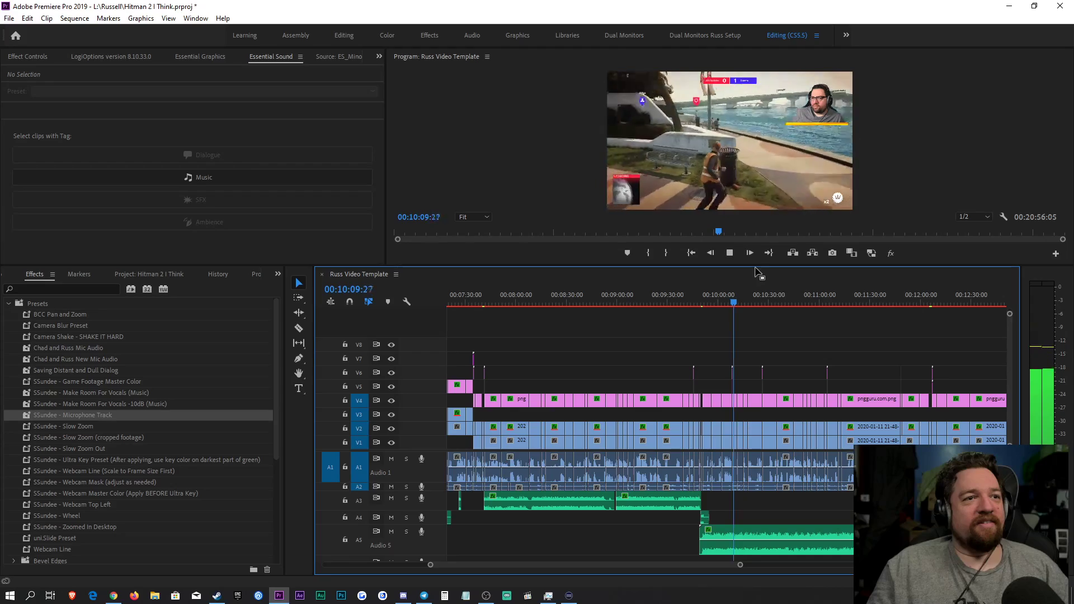
Step: Enlarge the program preview and listen through the Audio 5 music up to its end, near 11:44
{"action": "left_click_drag", "start_coordinate": [755, 271], "coordinate": [755, 325]}
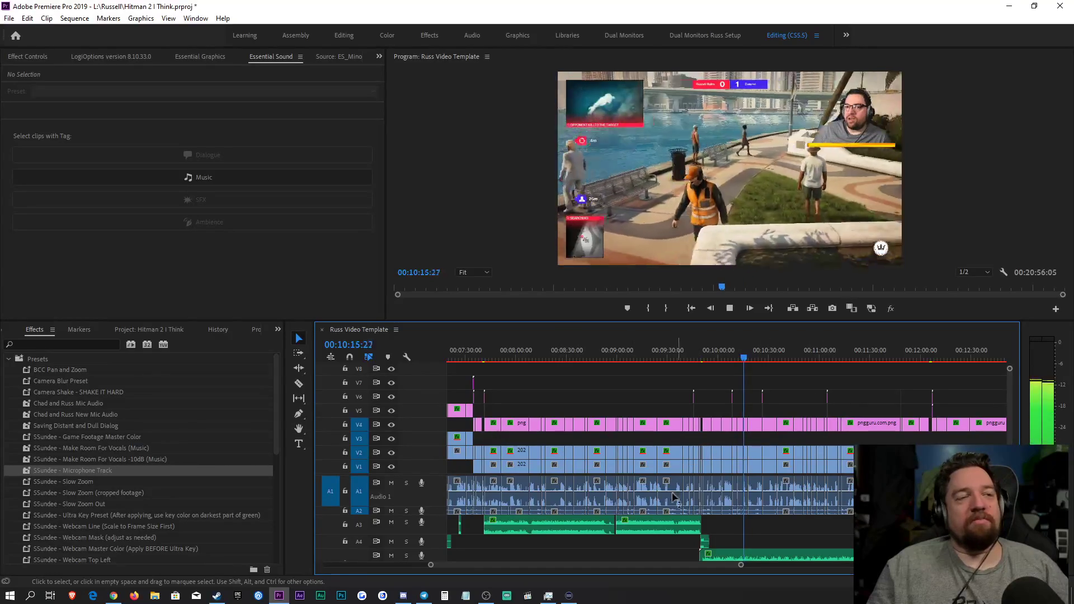
{"action": "scroll", "coordinate": [696, 566], "scroll_direction": "down", "scroll_amount": 3}
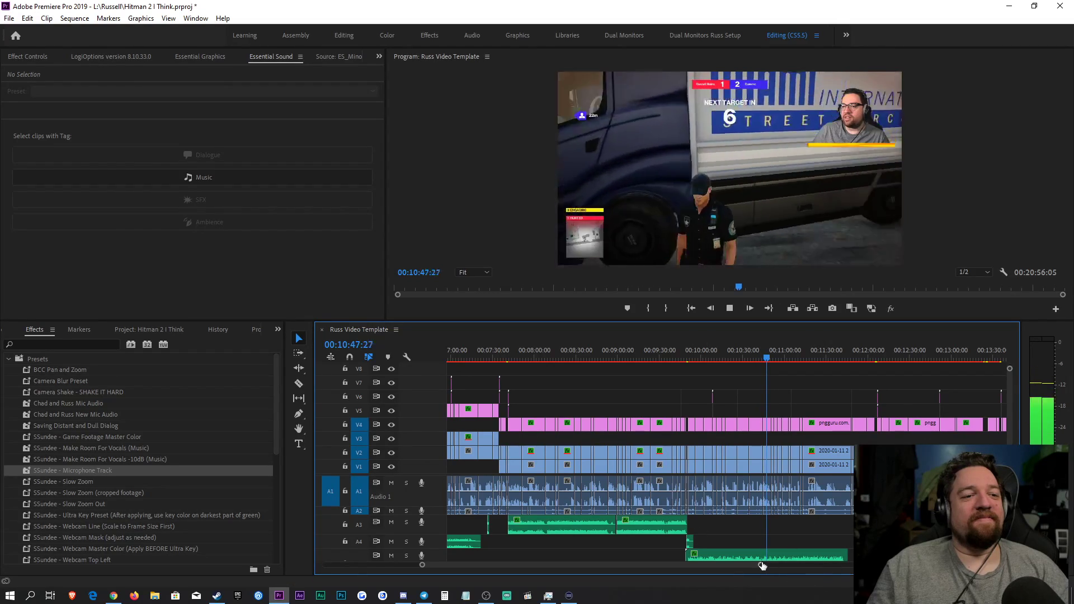
{"action": "scroll", "coordinate": [762, 565], "scroll_direction": "down", "scroll_amount": 6}
{"action": "scroll", "coordinate": [818, 558], "scroll_direction": "up", "scroll_amount": 1}
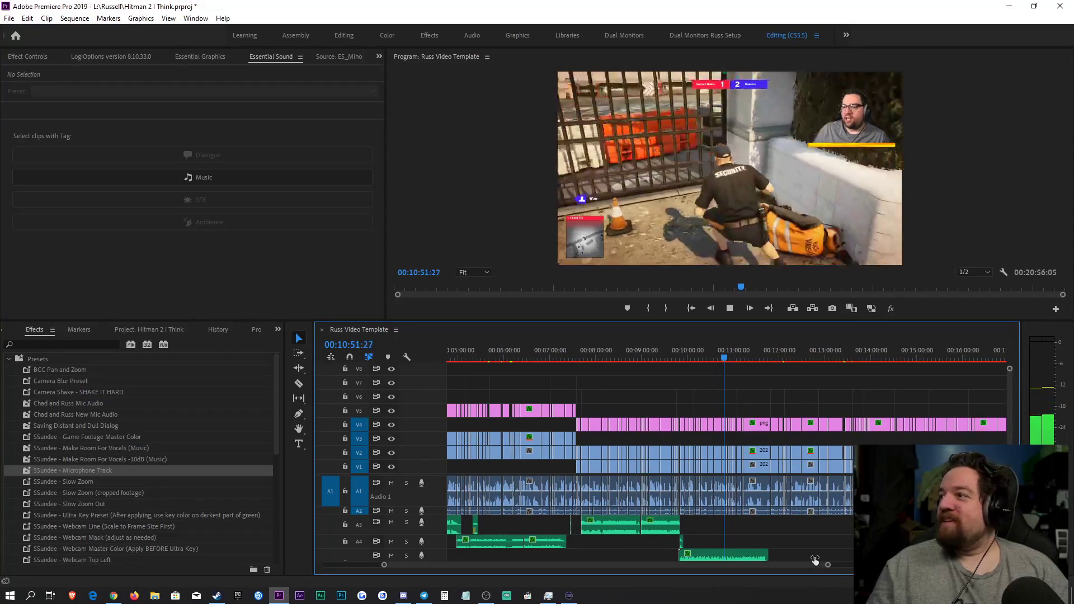
{"action": "scroll", "coordinate": [816, 560], "scroll_direction": "up", "scroll_amount": 1}
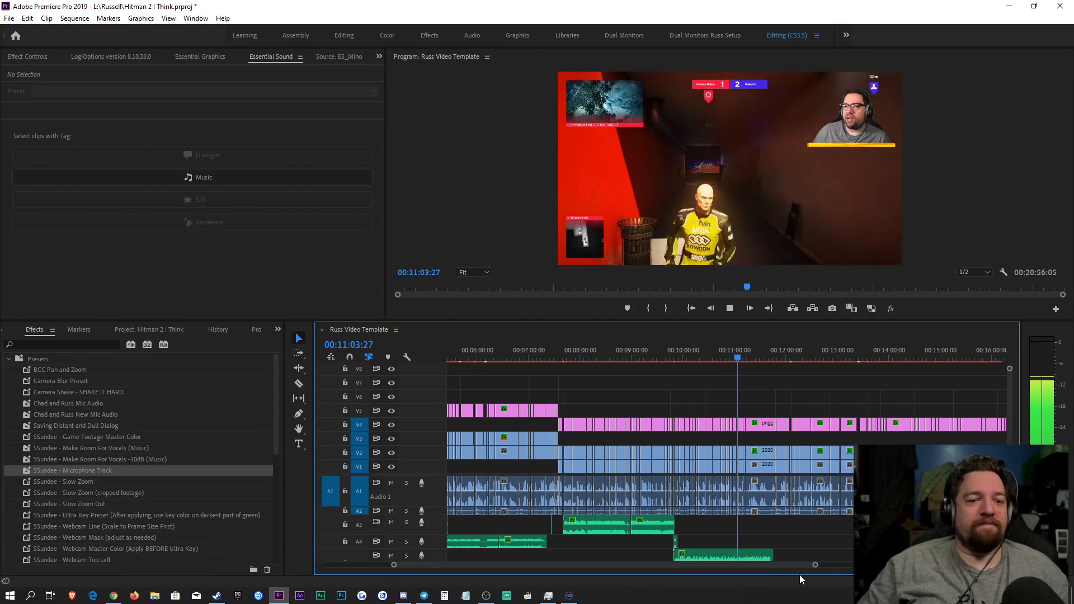
{"action": "key", "text": "space"}
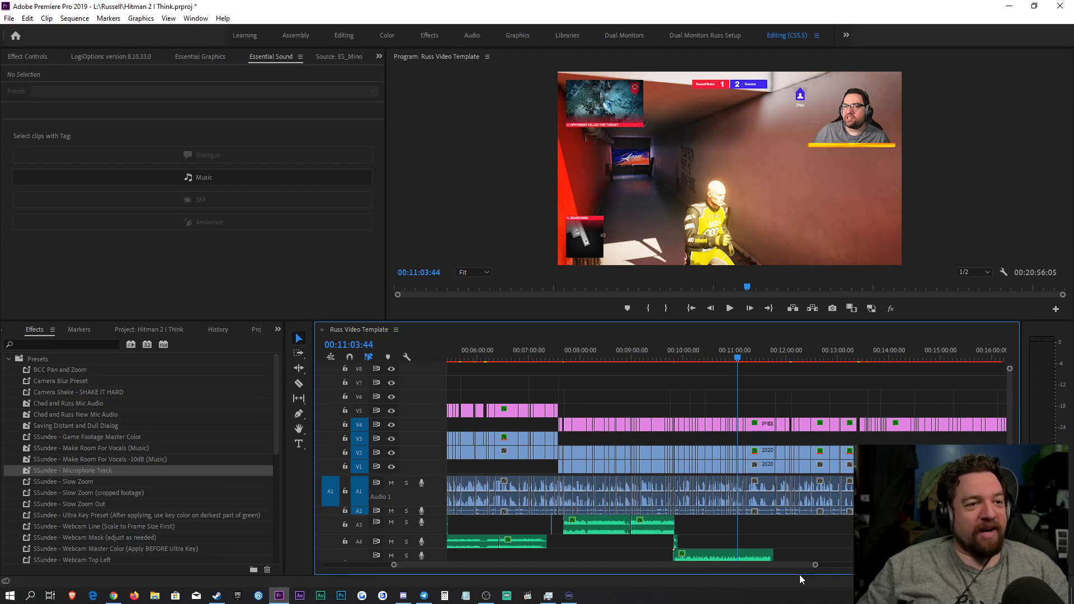
{"action": "key", "text": "space"}
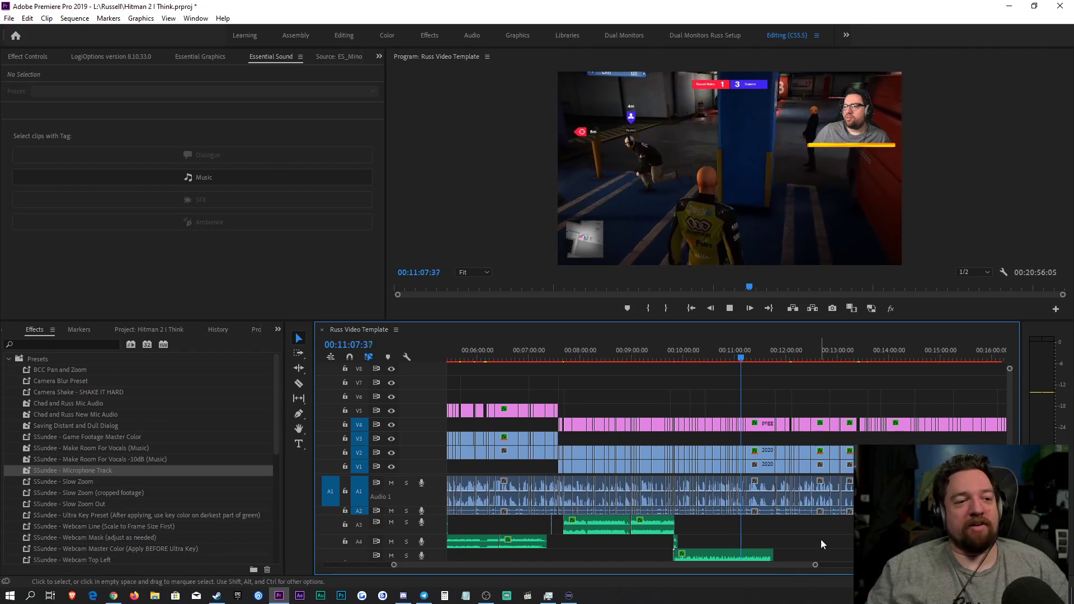
{"action": "left_click_drag", "start_coordinate": [824, 559], "coordinate": [678, 569]}
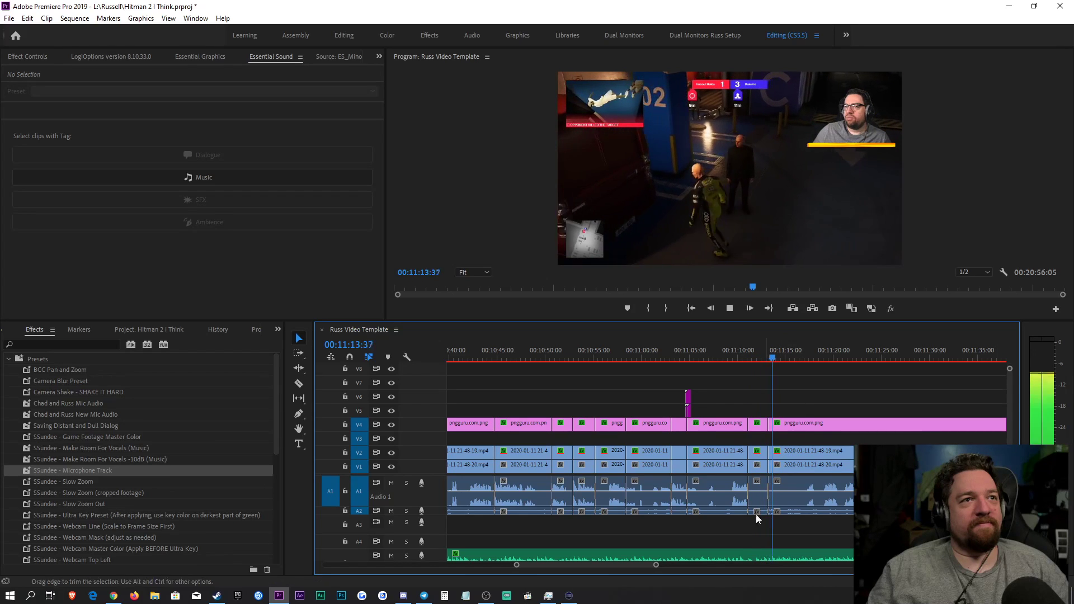
{"action": "left_click_drag", "start_coordinate": [657, 565], "coordinate": [778, 561]}
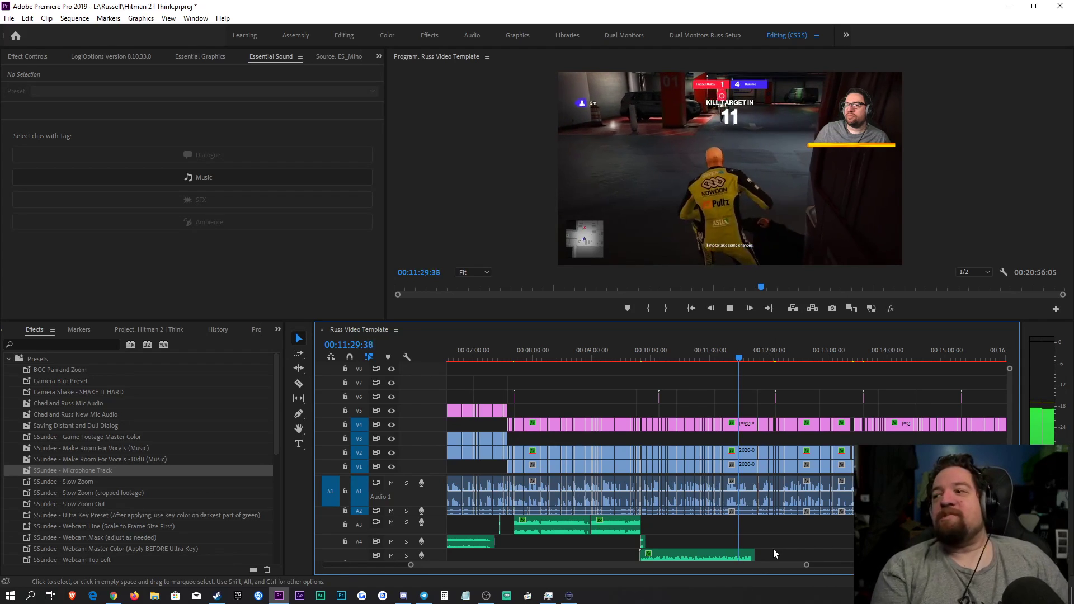
{"action": "key", "text": "space"}
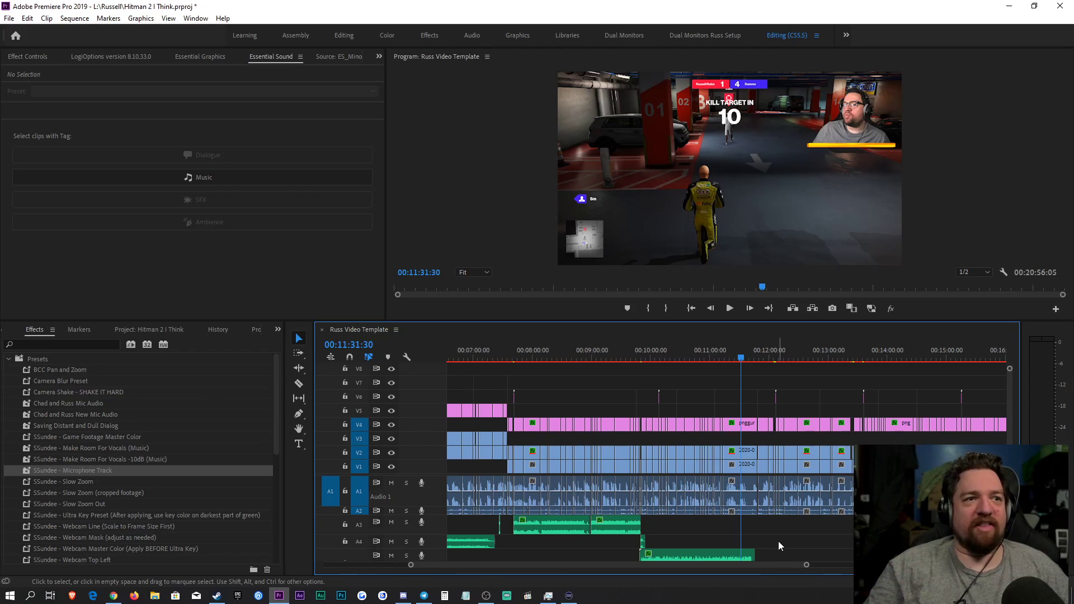
{"action": "key", "text": "space"}
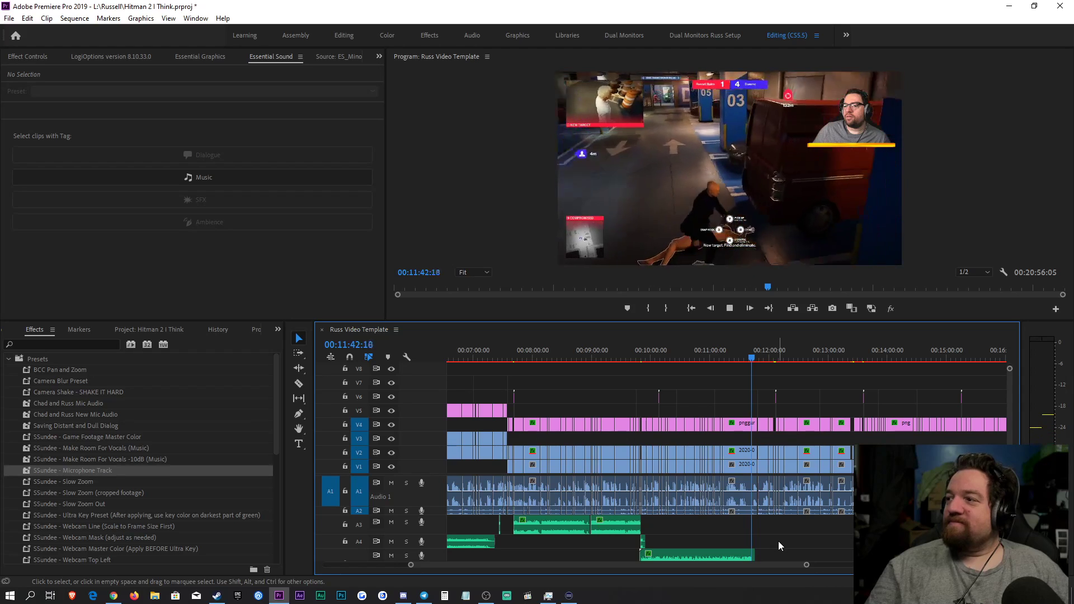
{"action": "key", "text": "space"}
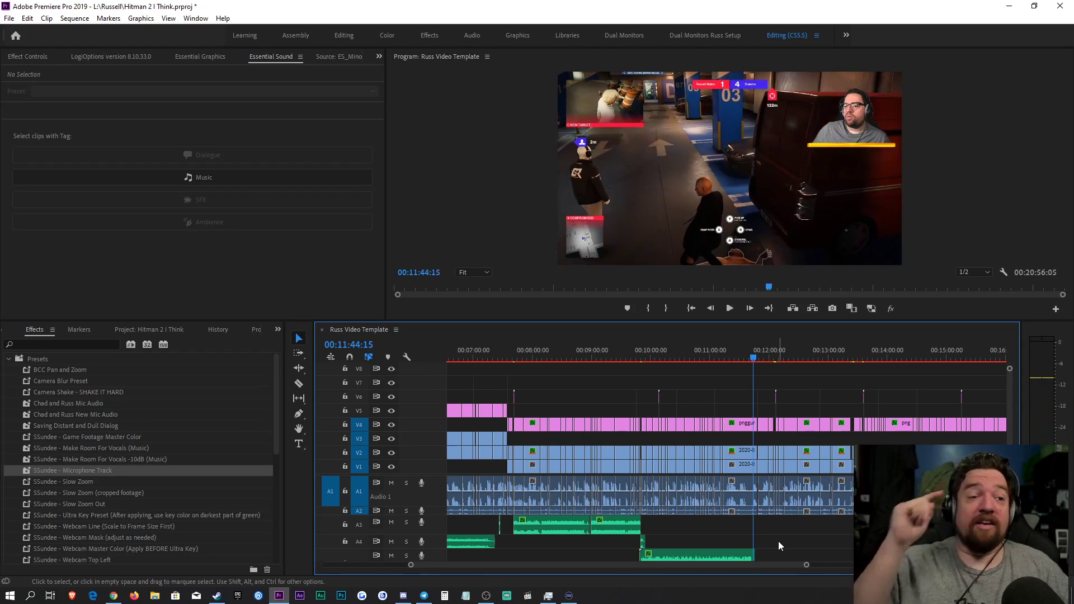
Step: Replay the end of the Audio 5 music from about 11:36 and park the playhead at 11:42:14 for the next track
{"action": "left_click_drag", "start_coordinate": [807, 564], "coordinate": [681, 566]}
{"action": "double_click", "coordinate": [387, 488]}
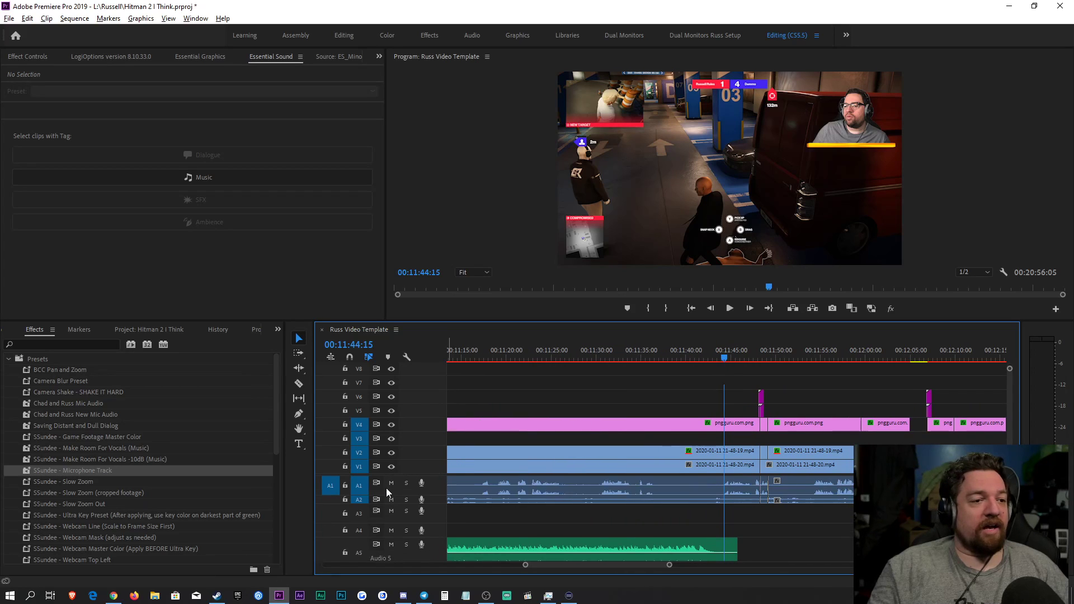
{"action": "left_click", "coordinate": [663, 352]}
{"action": "left_click", "coordinate": [650, 351]}
{"action": "key", "text": "space"}
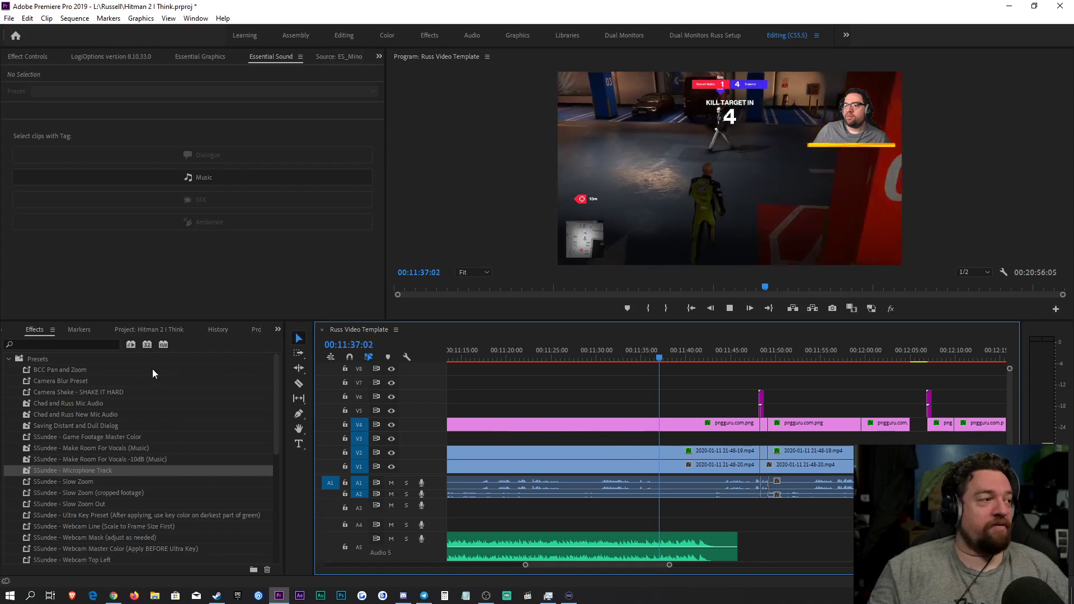
{"action": "key", "text": "space"}
{"action": "left_click", "coordinate": [148, 330]}
{"action": "scroll", "coordinate": [128, 515], "scroll_direction": "down", "scroll_amount": 3}
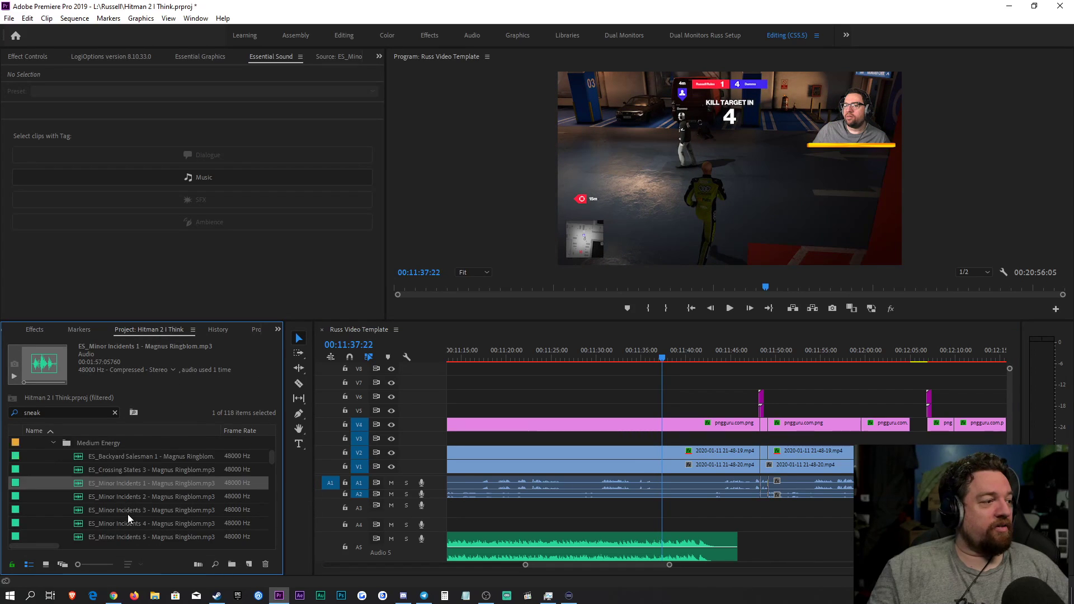
{"action": "left_click", "coordinate": [773, 536]}
{"action": "key", "text": "space"}
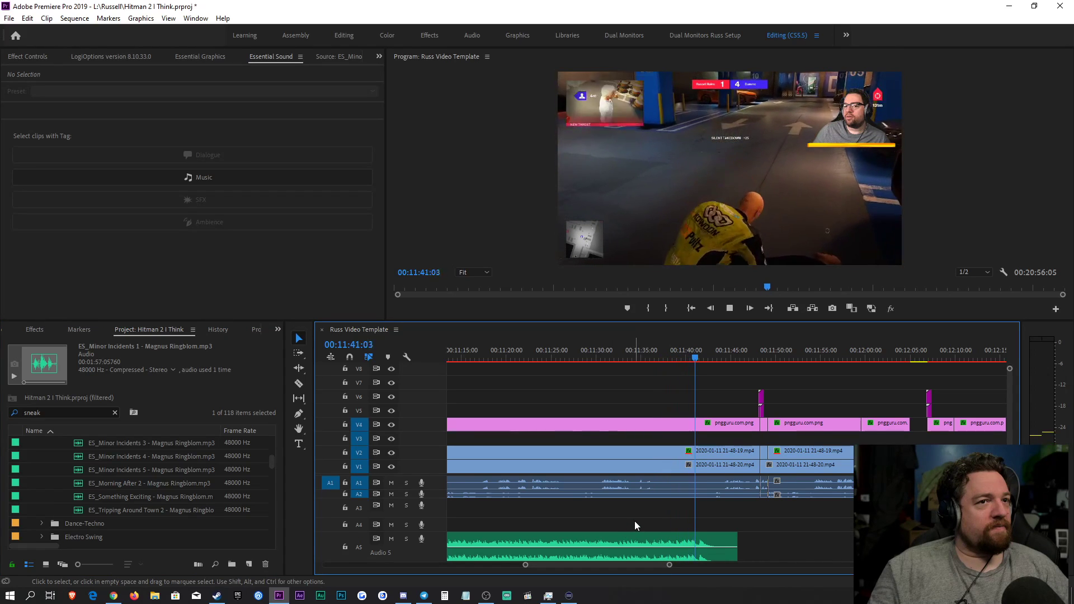
{"action": "key", "text": "space"}
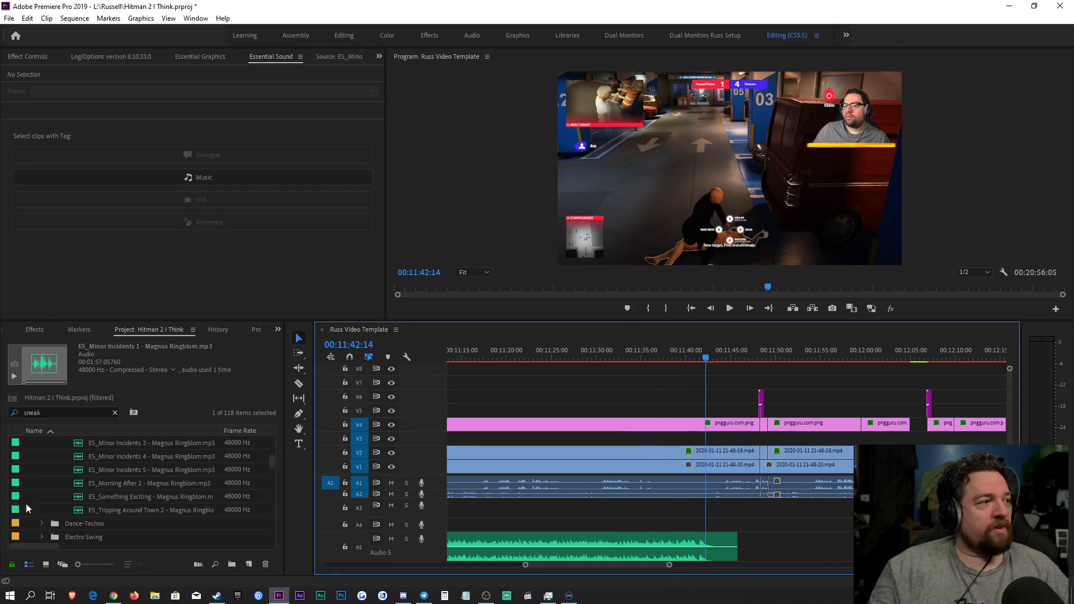
Step: Search the project for "dodging quest" and place ES_Dodging Questions 5 on Audio 3 at 11:42:14
{"action": "left_click", "coordinate": [69, 413]}
{"action": "type", "text": "d"}
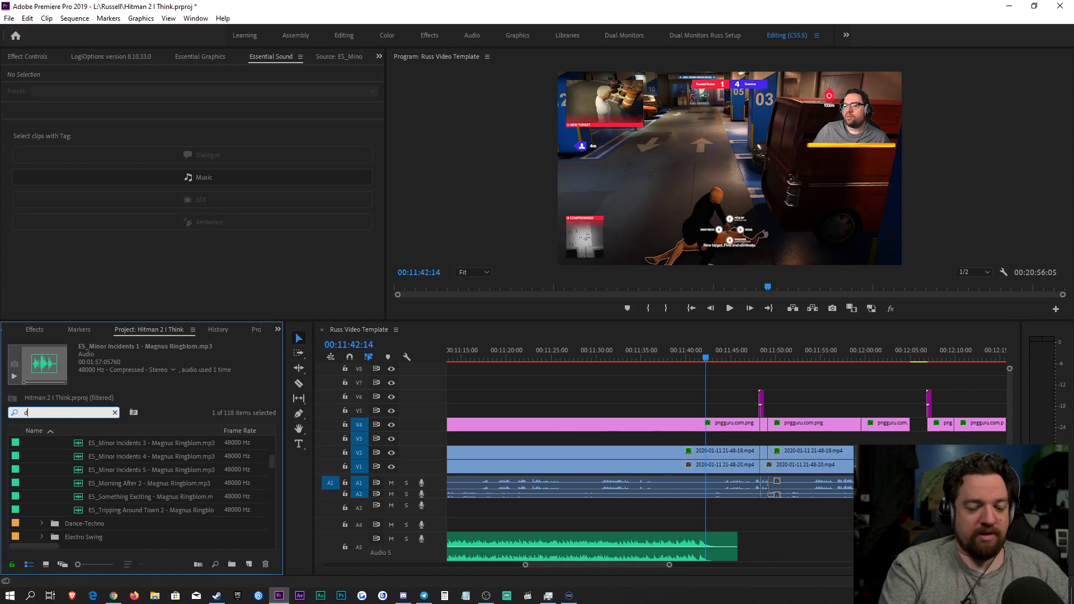
{"action": "type", "text": "odging quest"}
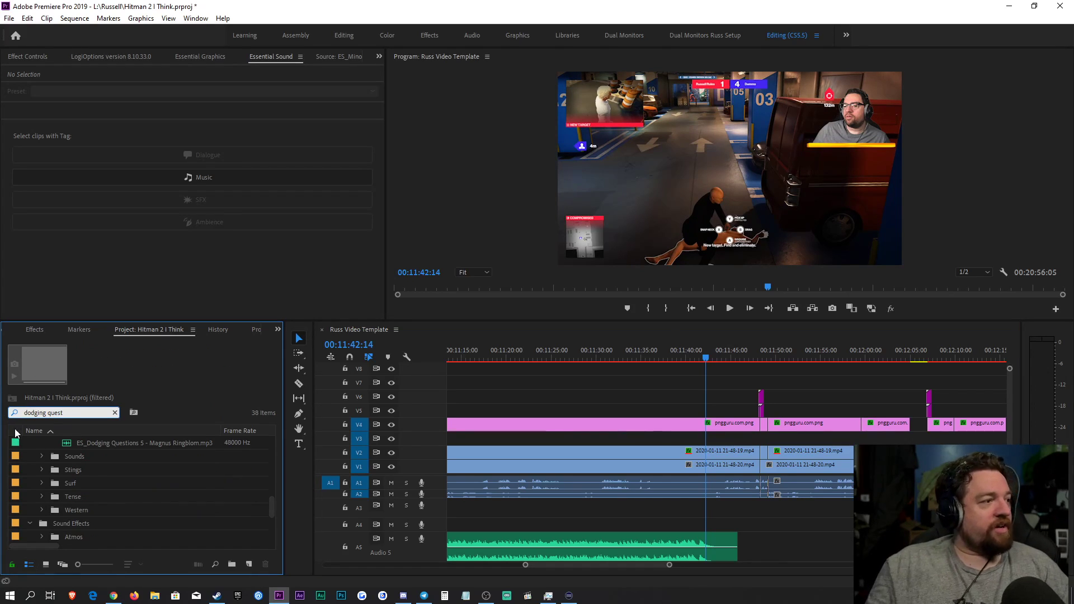
{"action": "scroll", "coordinate": [100, 448], "scroll_direction": "up", "scroll_amount": 1}
{"action": "left_click_drag", "start_coordinate": [107, 473], "coordinate": [729, 517]}
Step: Tag the new Audio 3 clip as Music with Balanced Background Music -12dB, and apply SSundee - Make Room For Vocals -10dB (Music)
{"action": "left_click", "coordinate": [199, 159]}
{"action": "left_click", "coordinate": [95, 112]}
{"action": "left_click", "coordinate": [100, 160]}
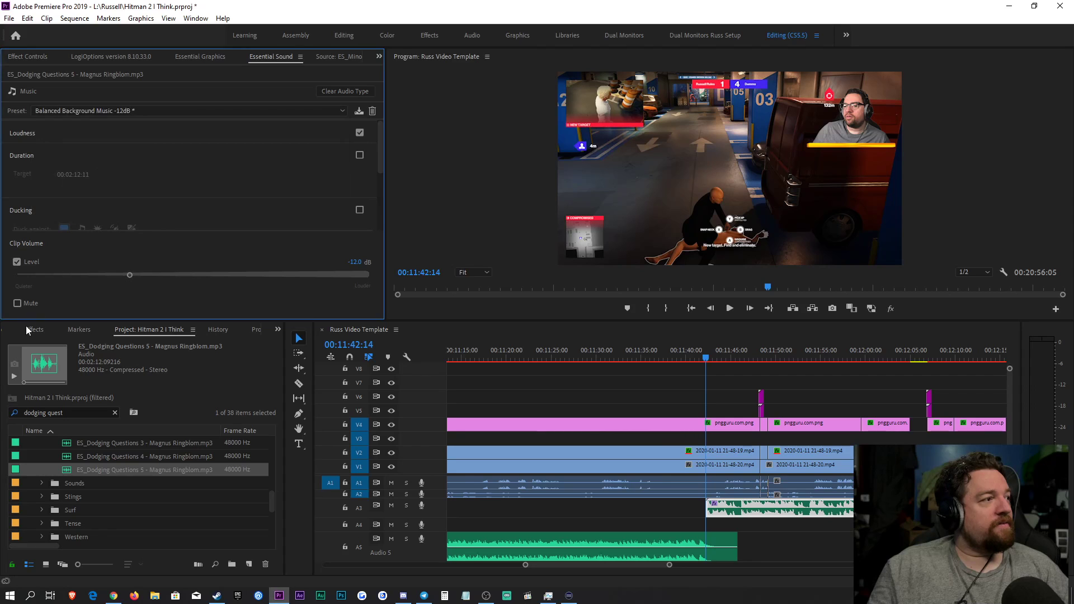
{"action": "left_click", "coordinate": [31, 330]}
{"action": "left_click", "coordinate": [98, 458]}
Step: Play the sequence from 11:42:14 to about 12:06 to check how the new Audio 3 music comes in
{"action": "key", "text": "space"}
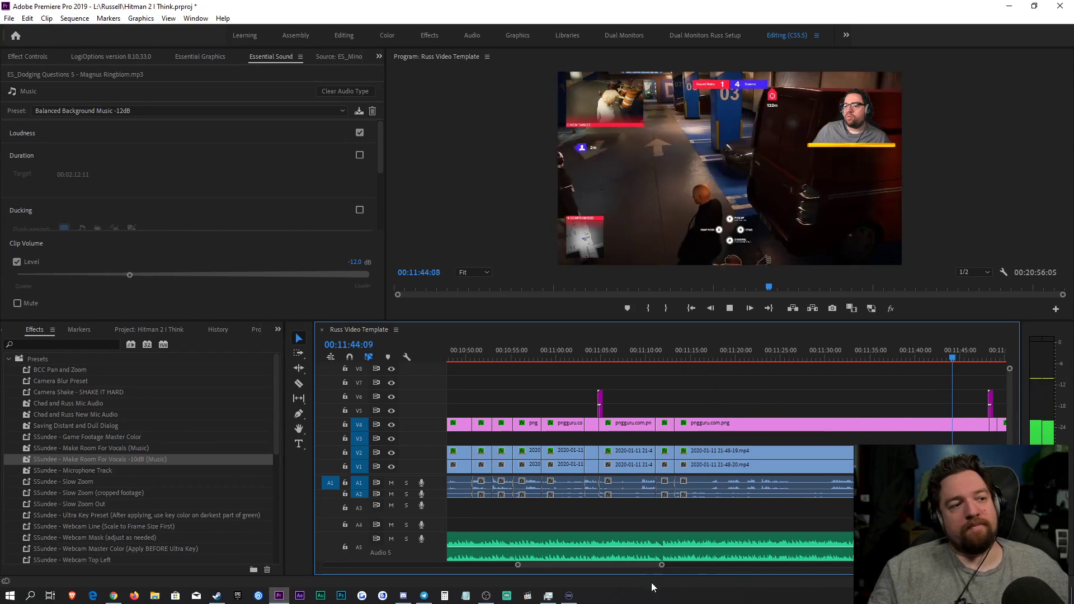
{"action": "left_click_drag", "start_coordinate": [662, 565], "coordinate": [838, 566]}
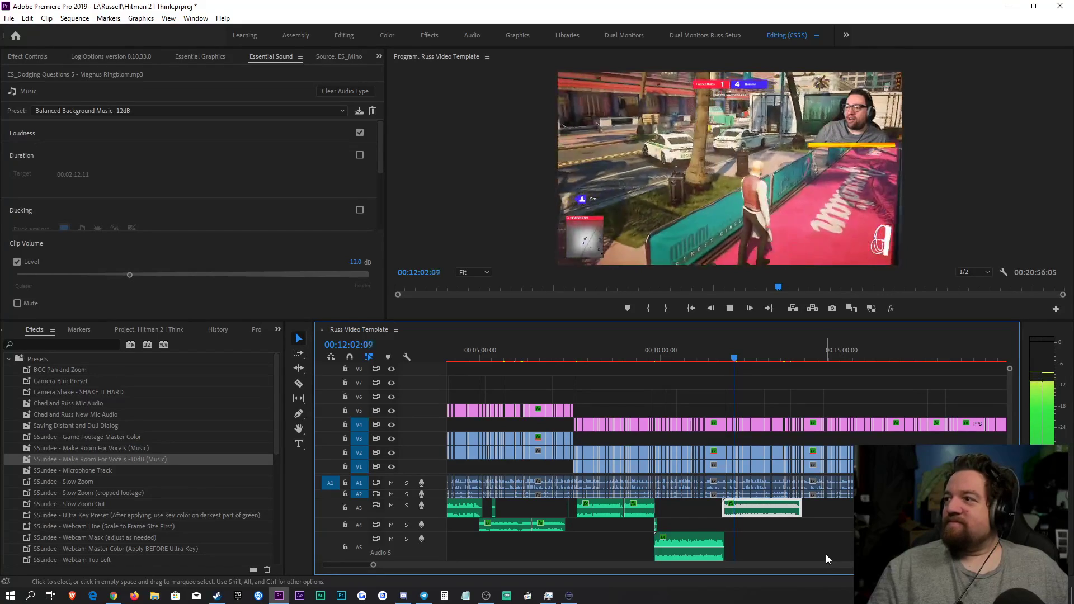
{"action": "key", "text": "space"}
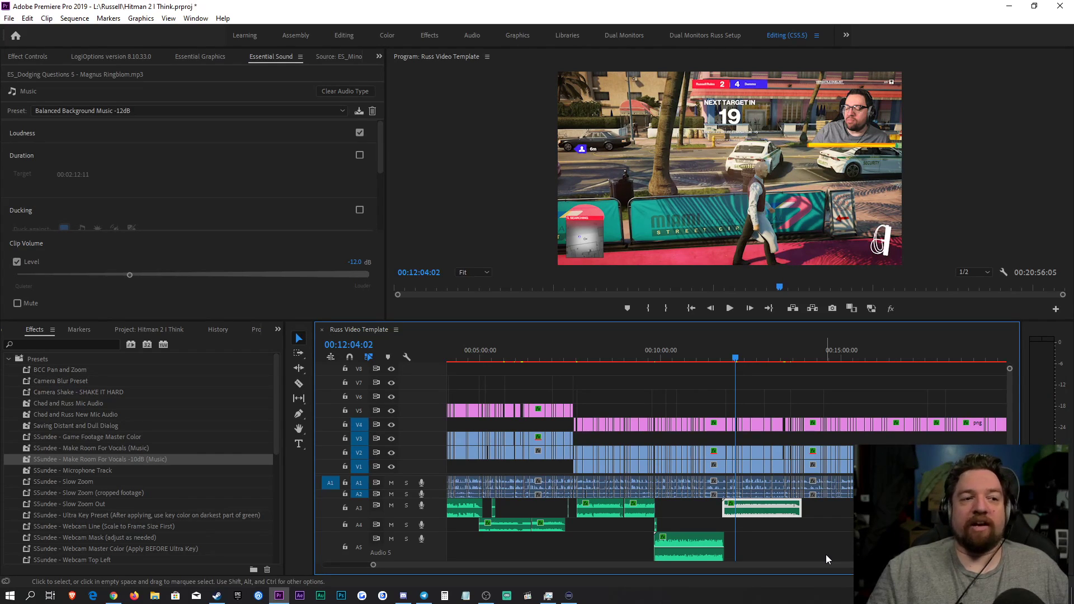
{"action": "key", "text": "space"}
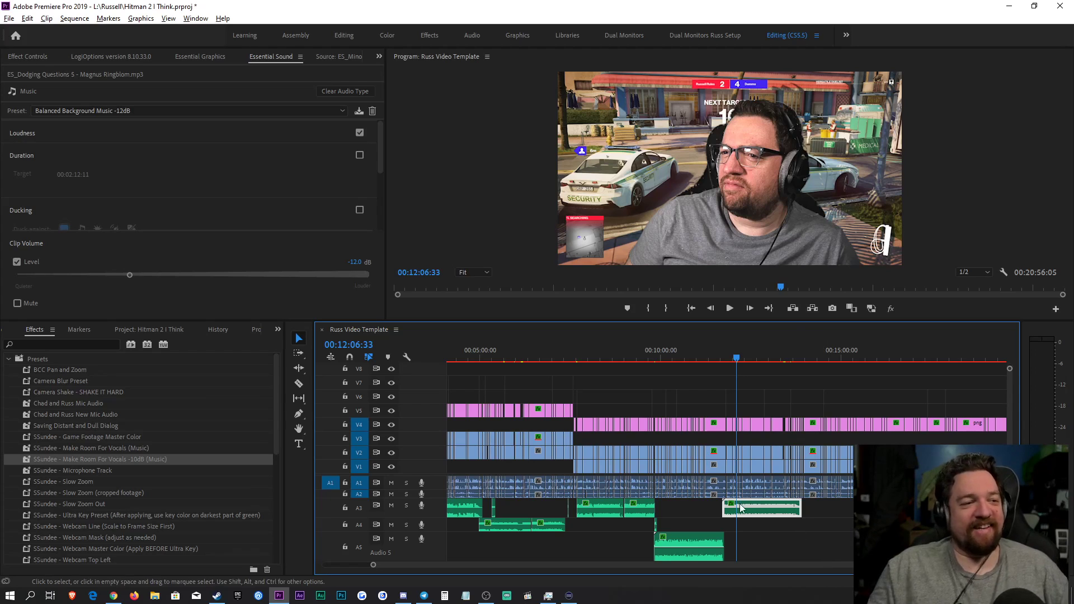
Step: Make the Audio 3 track taller and keep listening to its music against the voices from 12:06:33 to 12:16:02
{"action": "left_click_drag", "start_coordinate": [401, 505], "coordinate": [441, 532]}
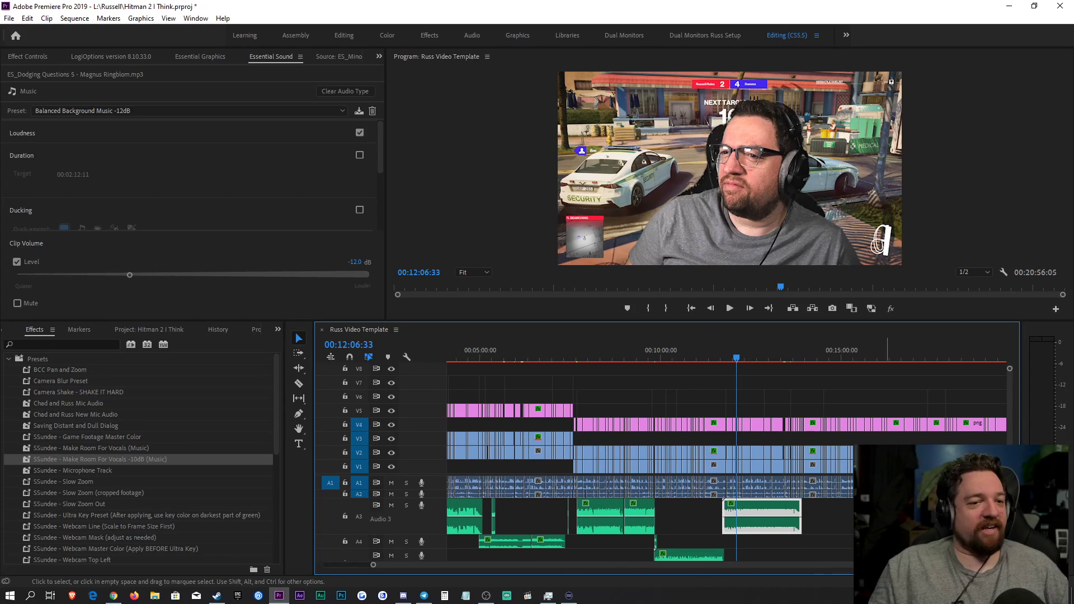
{"action": "key", "text": "="}
{"action": "key", "text": "="}
{"action": "key", "text": "space"}
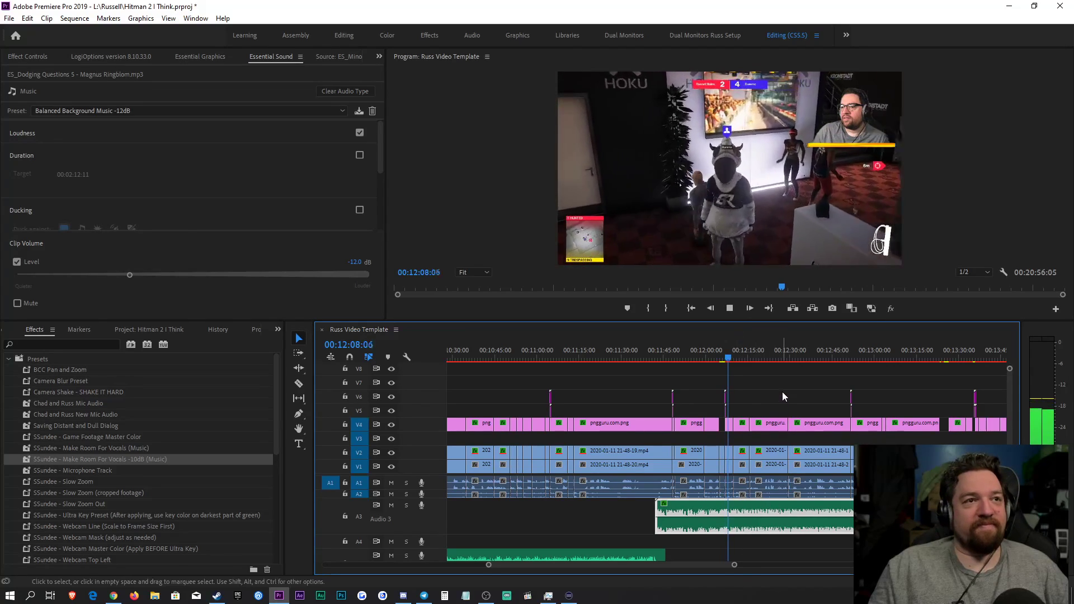
{"action": "left_click", "coordinate": [783, 395]}
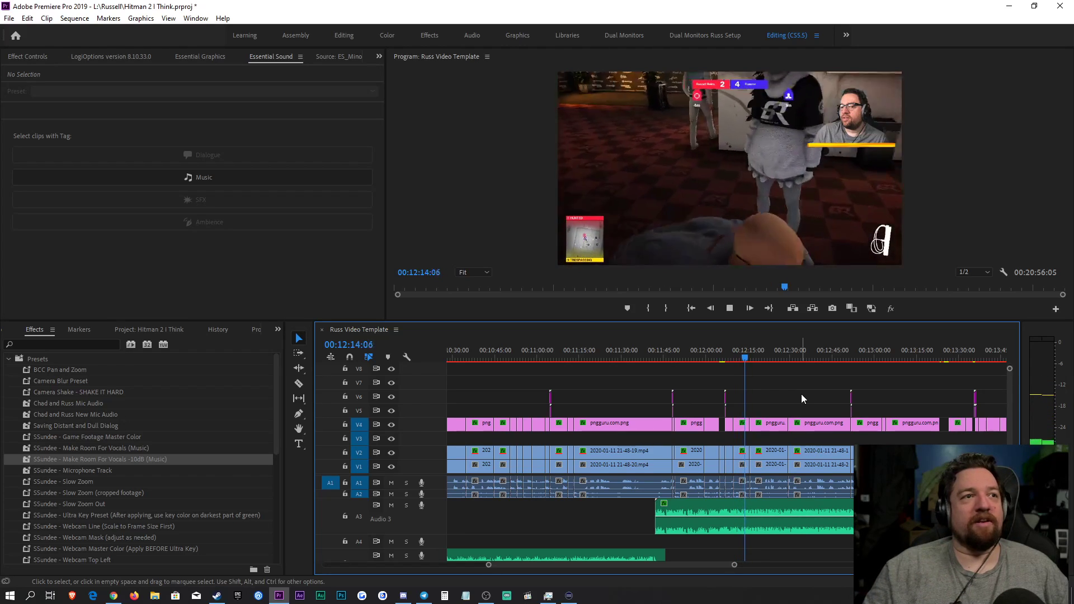
{"action": "key", "text": "space"}
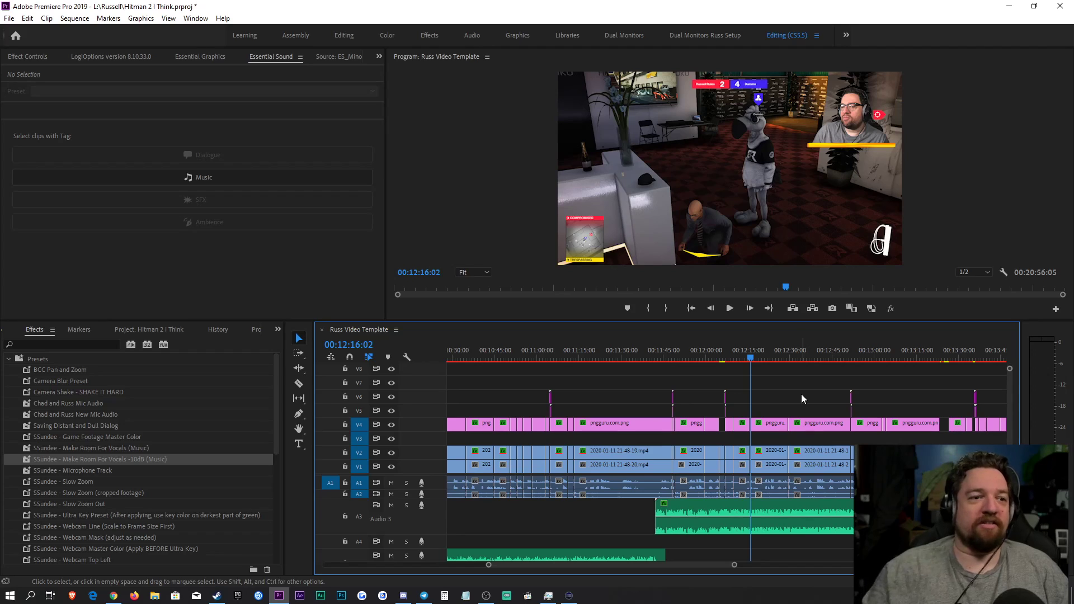
Step: Clear the clip selection and continue listening to the Audio 3 music from 12:16:02
{"action": "left_click", "coordinate": [802, 396]}
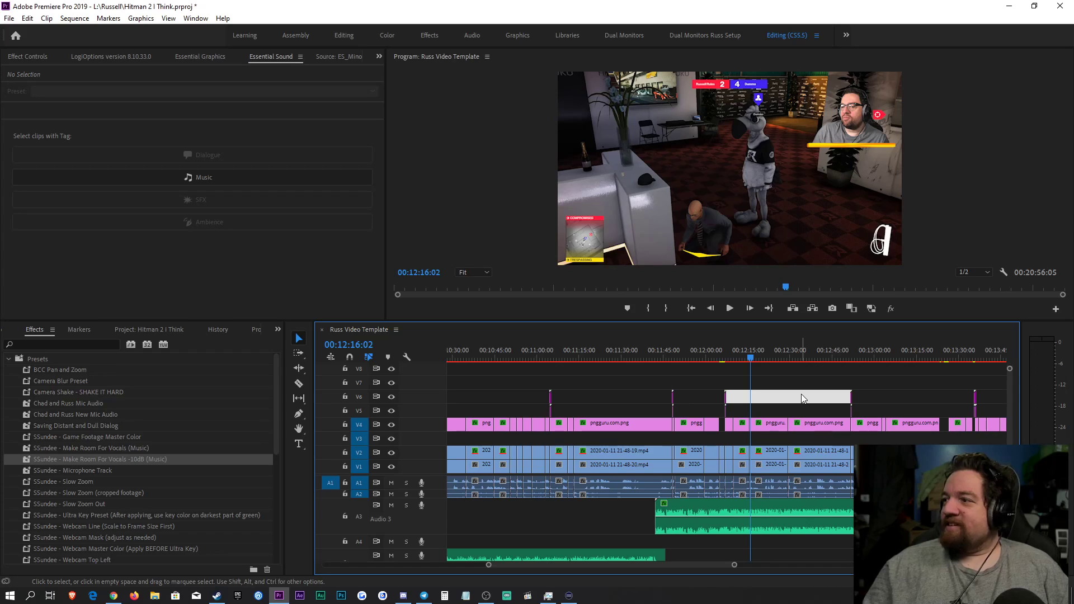
{"action": "key", "text": "ctrl+shift+a"}
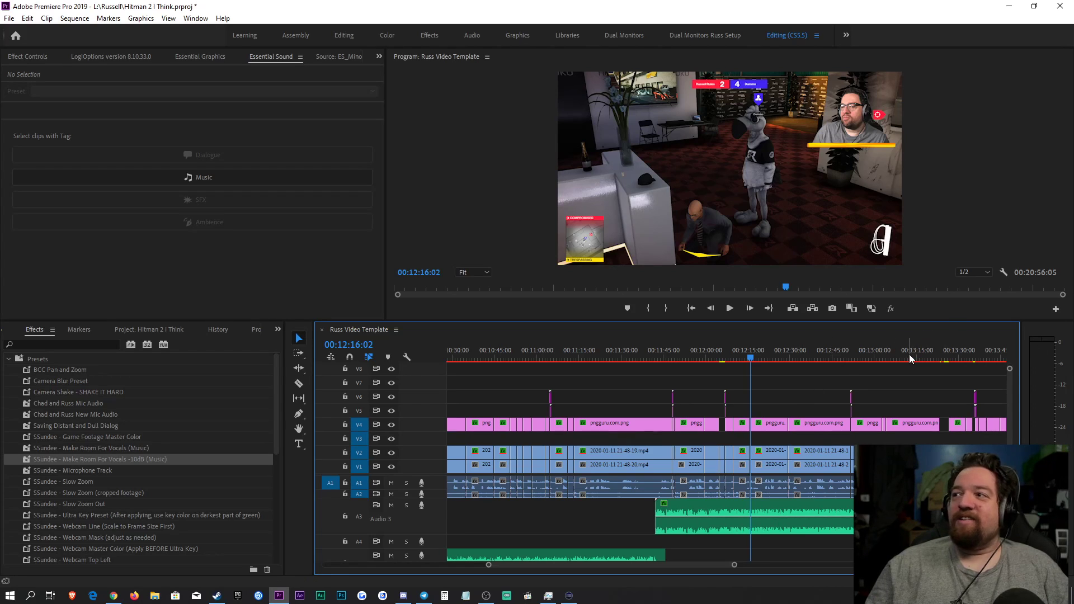
{"action": "key", "text": "space"}
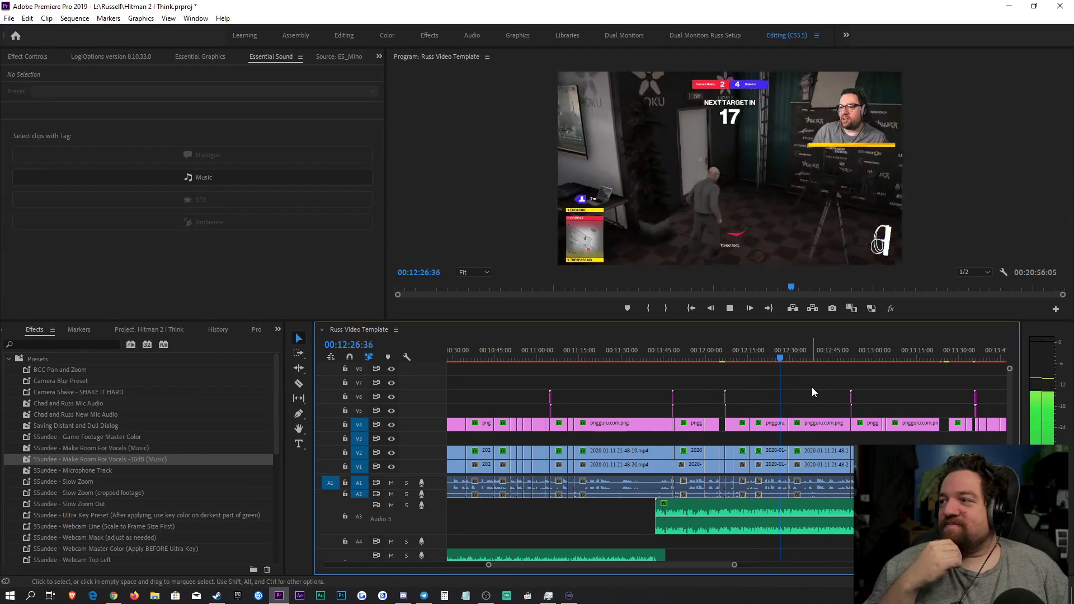
{"action": "key", "text": "space"}
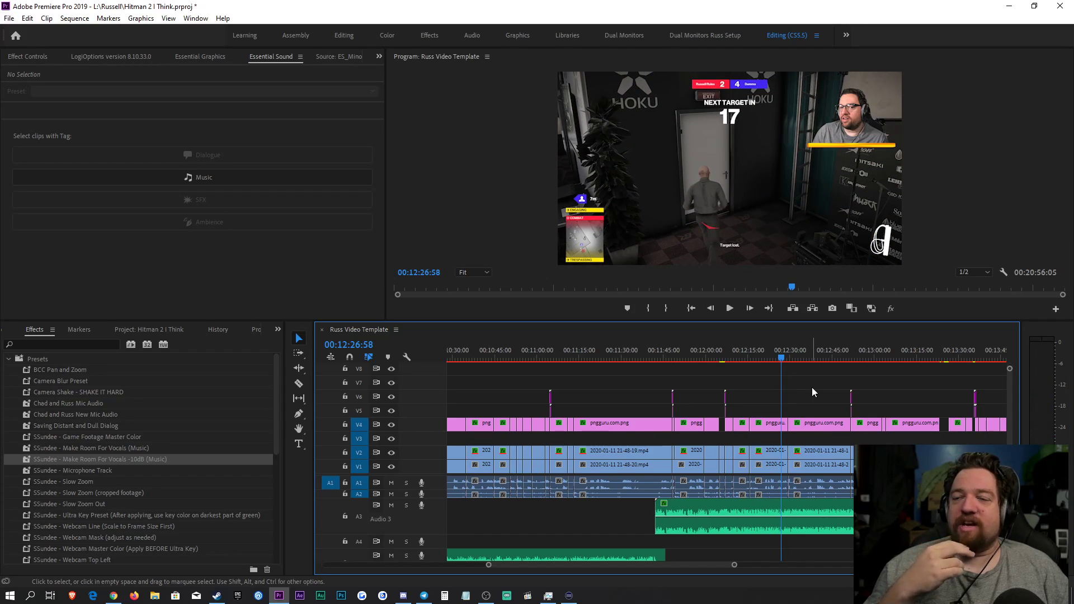
{"action": "key", "text": "space"}
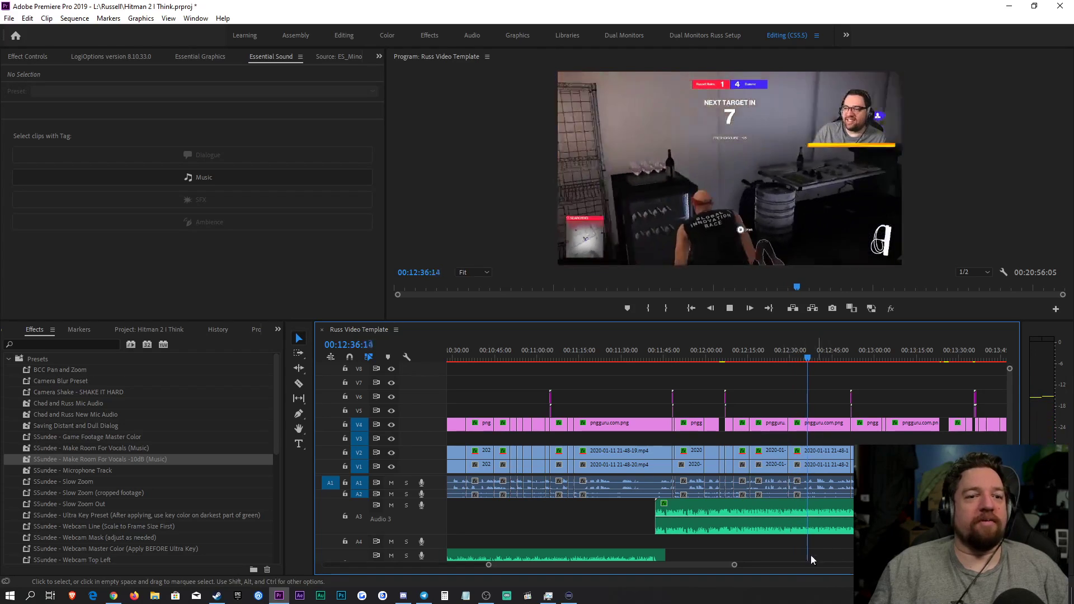
Step: Review the passage around the location change near 12:52 and return the playhead to 12:50:11
{"action": "mouse_move", "coordinate": [733, 568]}
{"action": "left_mouse_down"}
{"action": "mouse_move", "coordinate": [1007, 568]}
{"action": "mouse_move", "coordinate": [707, 567]}
{"action": "mouse_move", "coordinate": [717, 567]}
{"action": "left_mouse_up"}
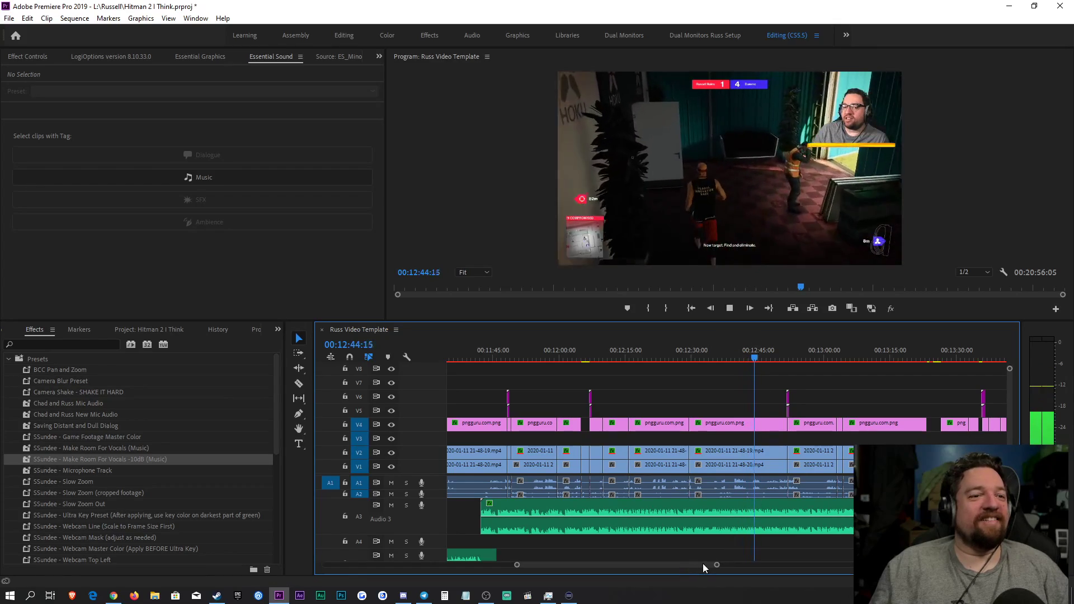
{"action": "left_click_drag", "start_coordinate": [717, 565], "coordinate": [688, 569]}
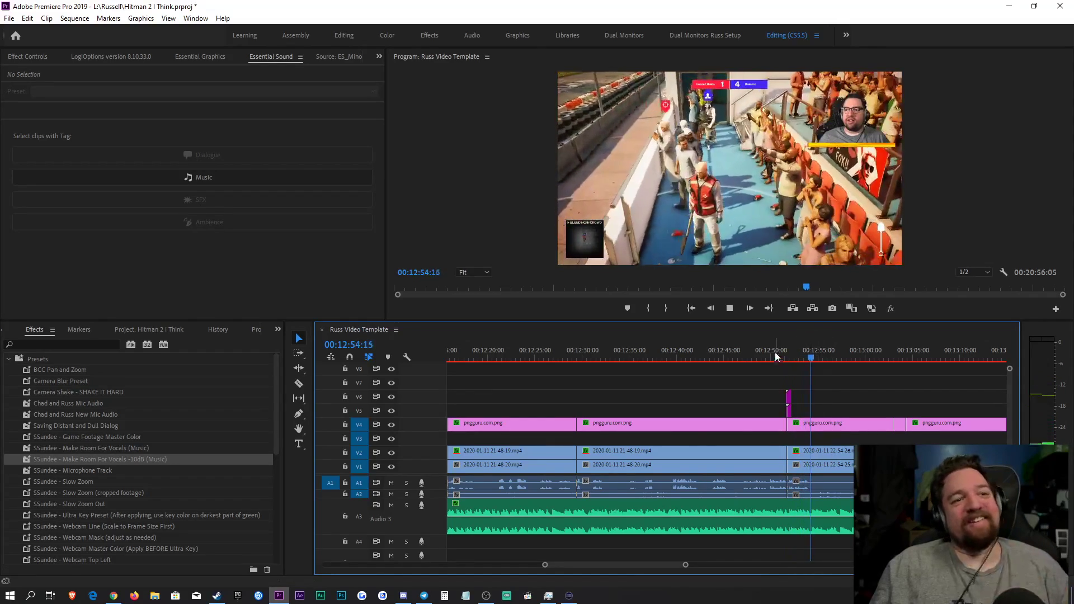
{"action": "left_click", "coordinate": [772, 353]}
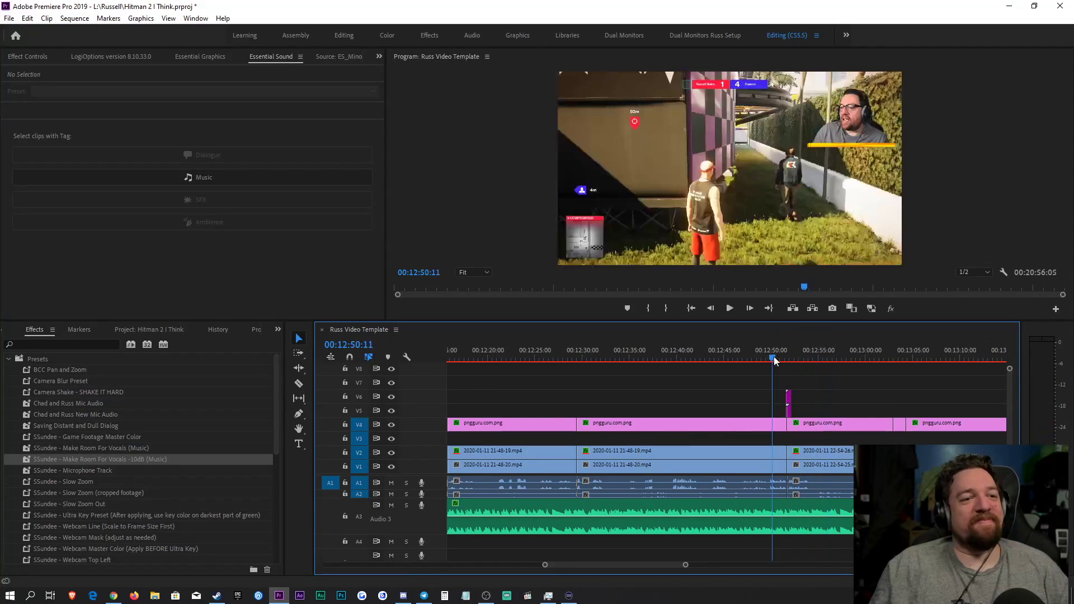
Step: Shrink the Audio 3 music track and enlarge the Audio 2 voice track around 12:50
{"action": "left_click_drag", "start_coordinate": [685, 565], "coordinate": [639, 565]}
{"action": "scroll", "coordinate": [428, 467], "scroll_direction": "down", "scroll_amount": 2}
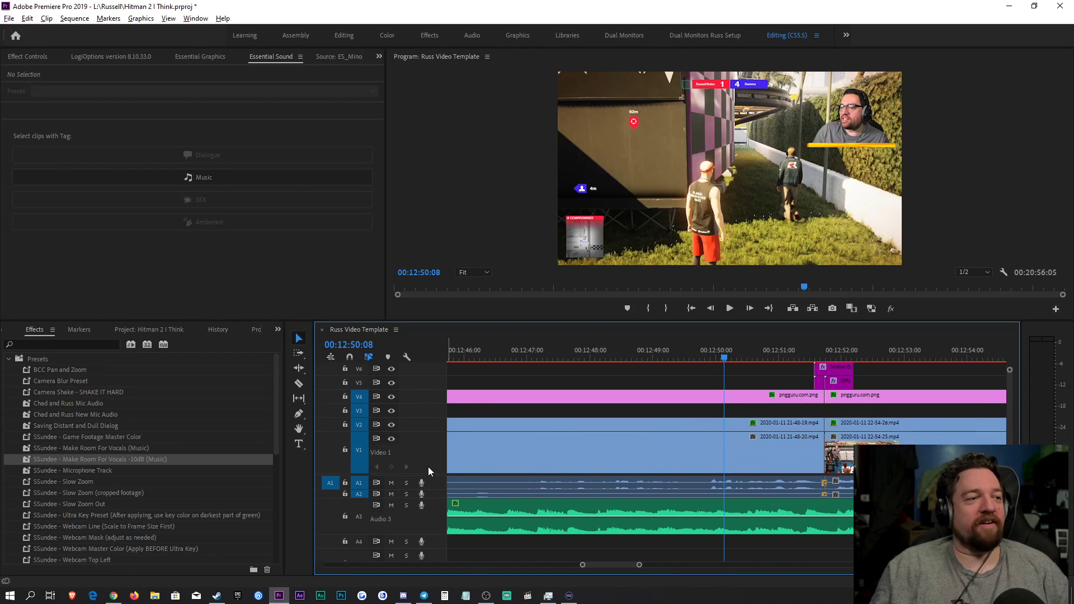
{"action": "scroll", "coordinate": [428, 467], "scroll_direction": "up", "scroll_amount": 3}
{"action": "scroll", "coordinate": [409, 468], "scroll_direction": "down", "scroll_amount": 3}
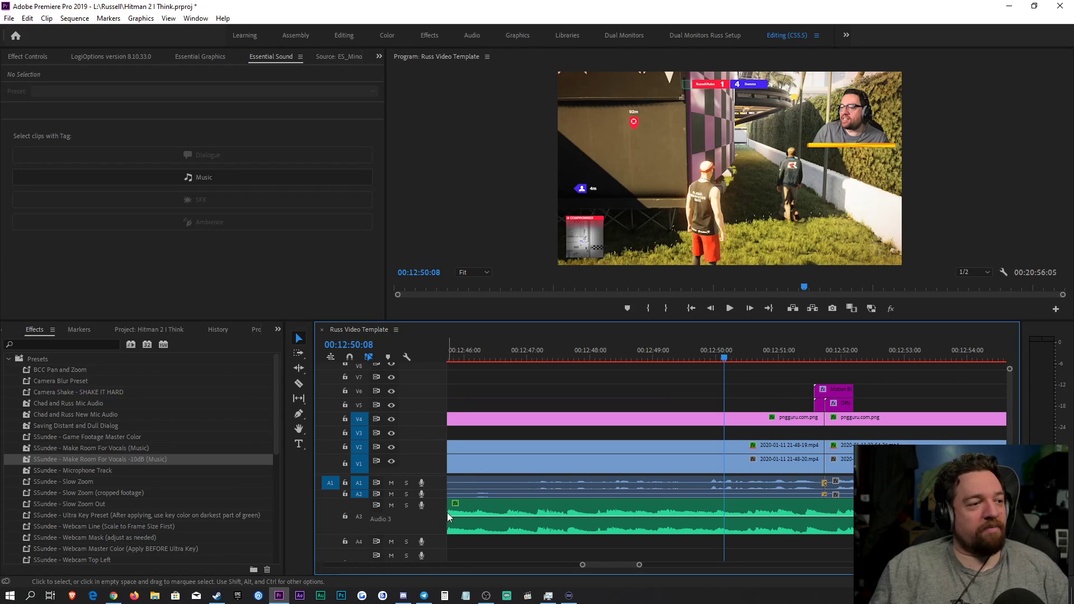
{"action": "scroll", "coordinate": [401, 506], "scroll_direction": "up", "scroll_amount": 2}
{"action": "scroll", "coordinate": [643, 563], "scroll_direction": "down", "scroll_amount": 2}
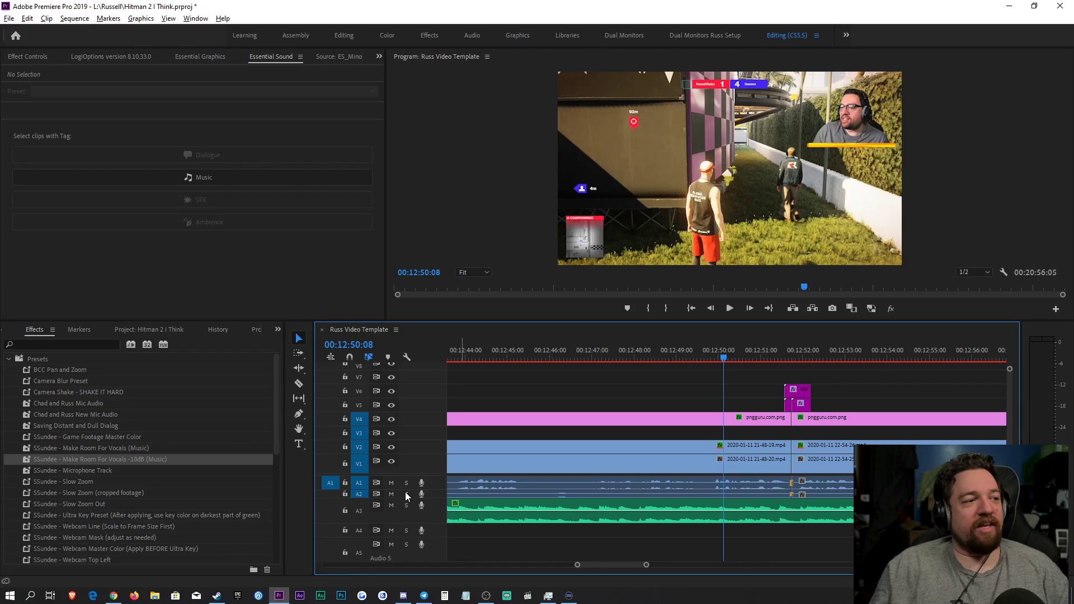
{"action": "scroll", "coordinate": [405, 491], "scroll_direction": "down", "scroll_amount": 2}
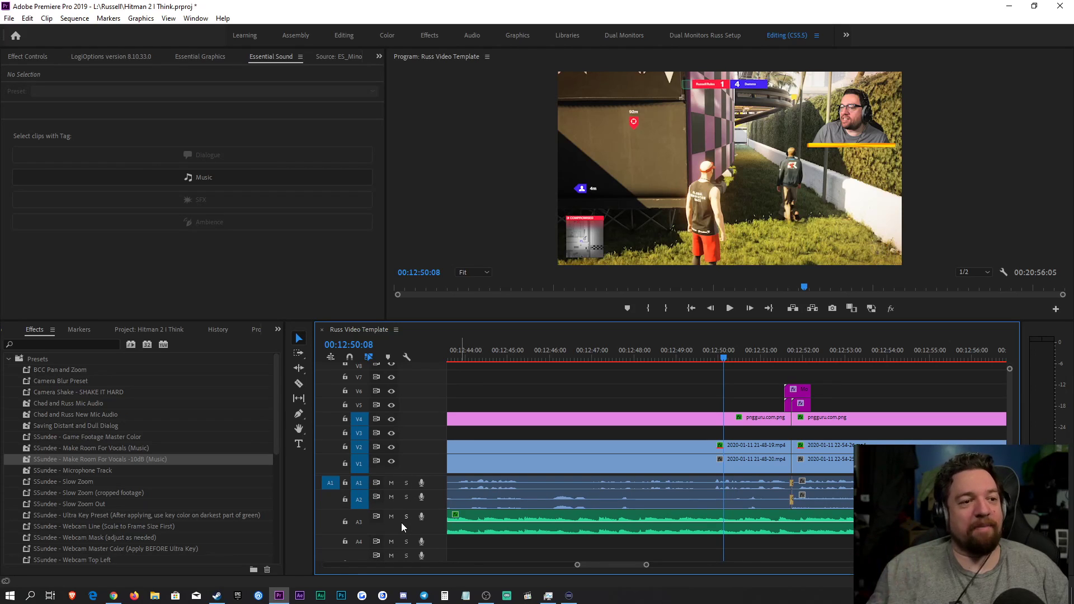
Step: At 12:50:27, turn on Position and Scale keyframing for the Video 1 gameplay clip and save the project
{"action": "left_click", "coordinate": [673, 358]}
{"action": "key", "text": "space"}
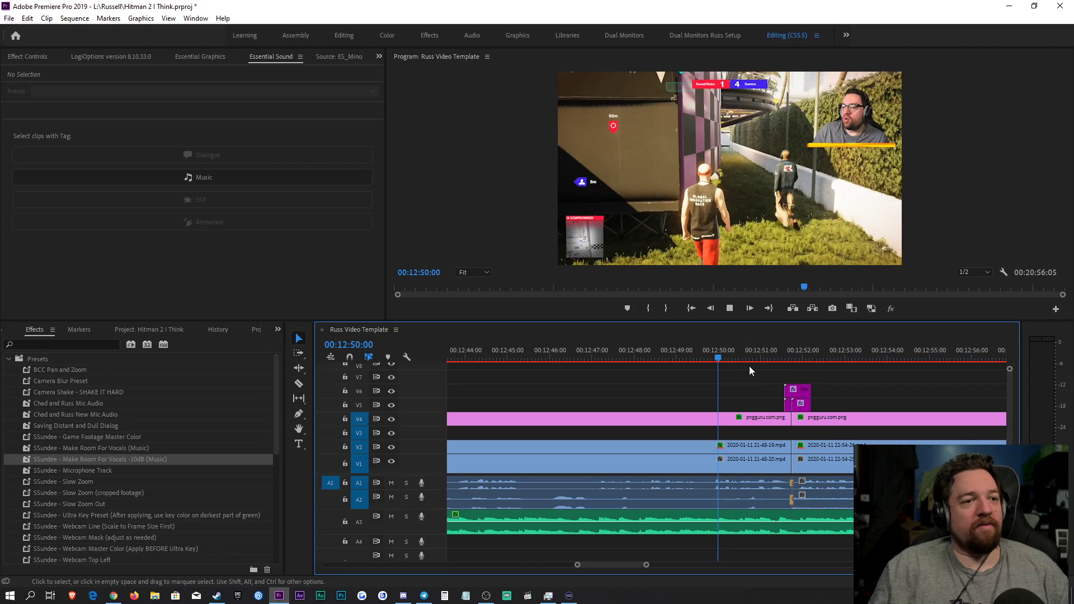
{"action": "key", "text": "space"}
{"action": "left_click", "coordinate": [732, 461]}
{"action": "left_click", "coordinate": [35, 57]}
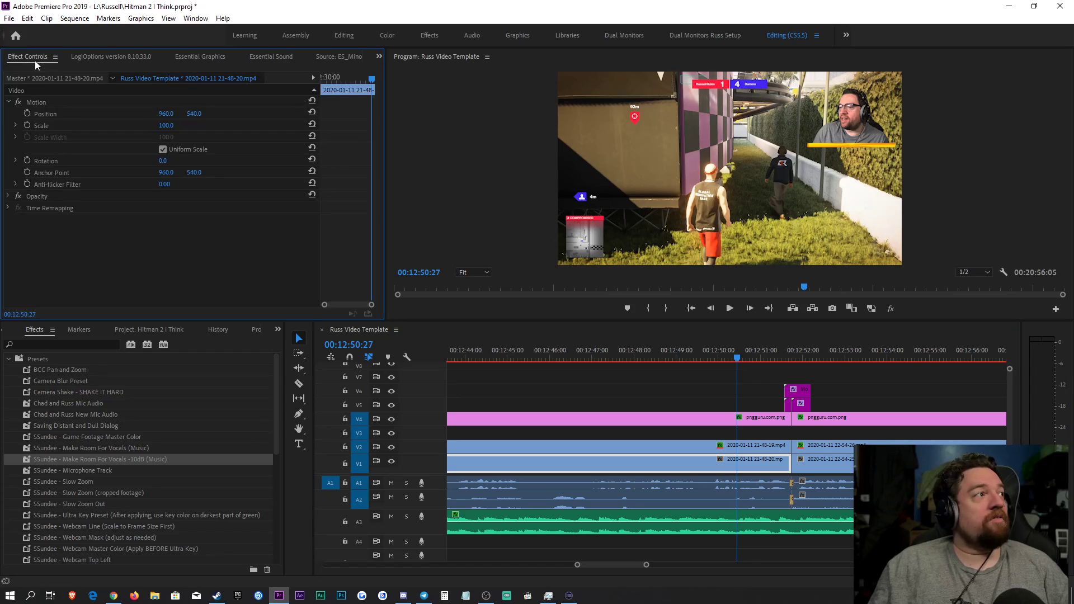
{"action": "left_click", "coordinate": [45, 113]}
{"action": "left_click", "coordinate": [50, 125]}
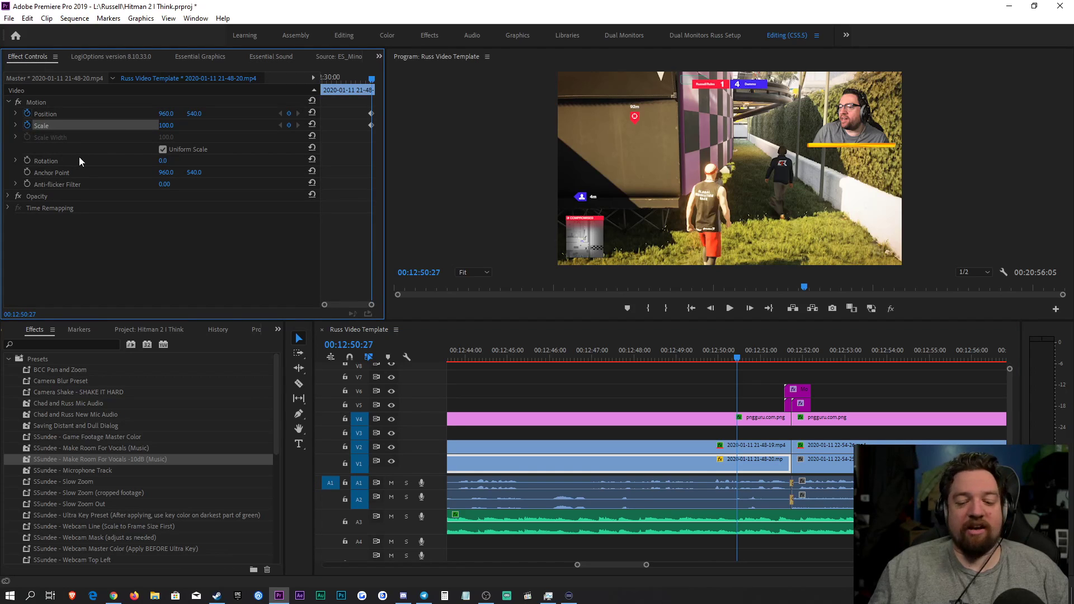
{"action": "key", "text": "ctrl+s"}
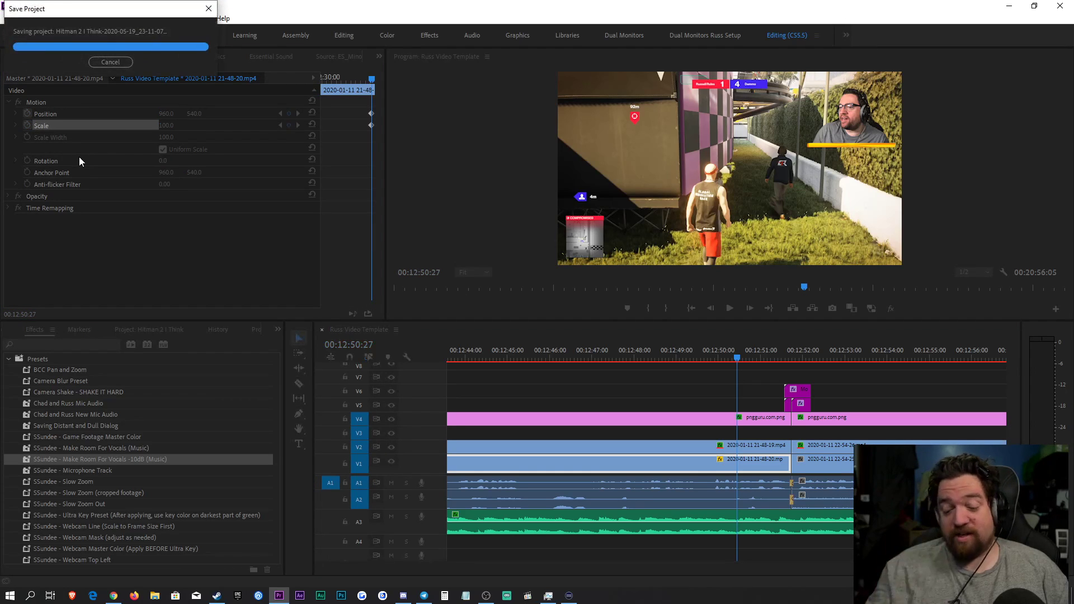
Step: Five frames further, at 12:50:32, set the gameplay clip's Scale to 264 and Position to 242, 360 to punch in on the character ahead
{"action": "key", "text": "Right"}
{"action": "key", "text": "Right"}
{"action": "key", "text": "Right"}
{"action": "key", "text": "Right"}
{"action": "key", "text": "Right"}
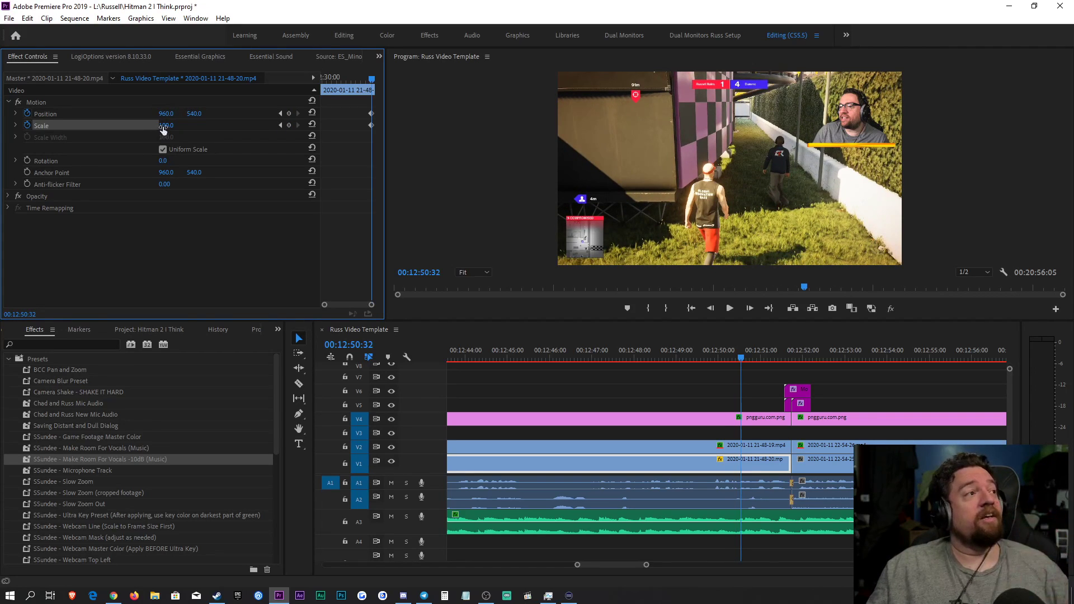
{"action": "left_click_drag", "start_coordinate": [163, 126], "coordinate": [94, 114]}
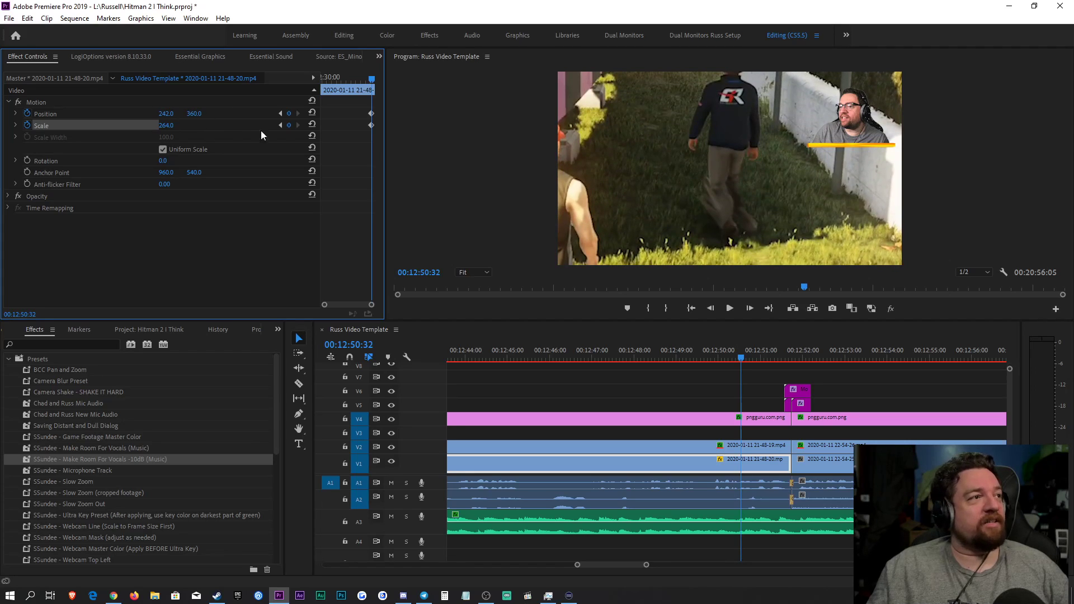
Step: Find the Whoosh Transition sound by searching "whip pan", place it on Audio 4 at the first zoom keyframe, 12:50:27, and adjust its audio gain
{"action": "left_click", "coordinate": [281, 125]}
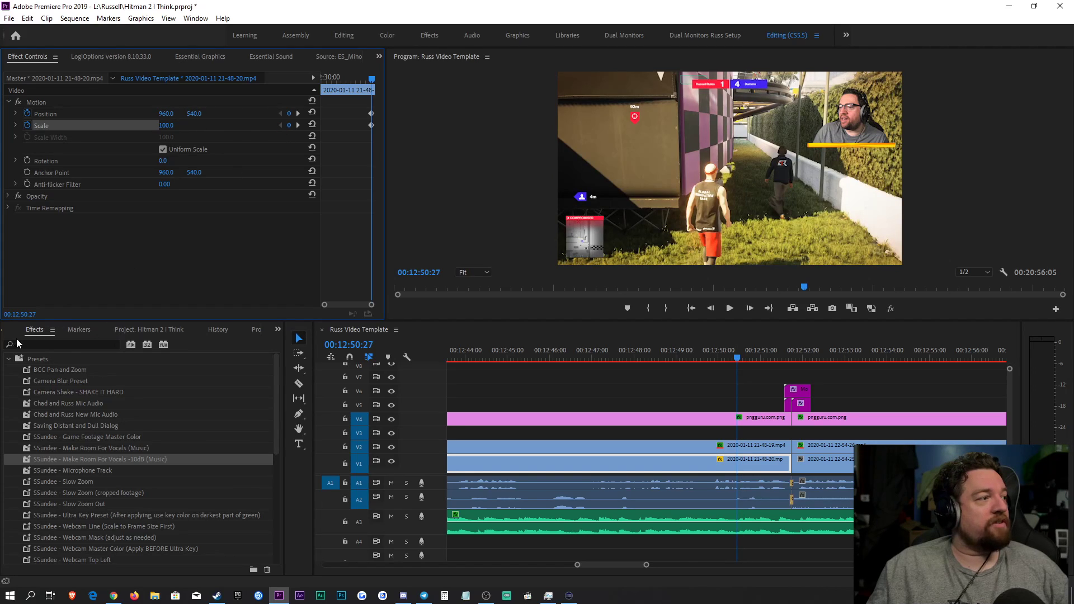
{"action": "key", "text": "shift+0"}
{"action": "left_click", "coordinate": [196, 330]}
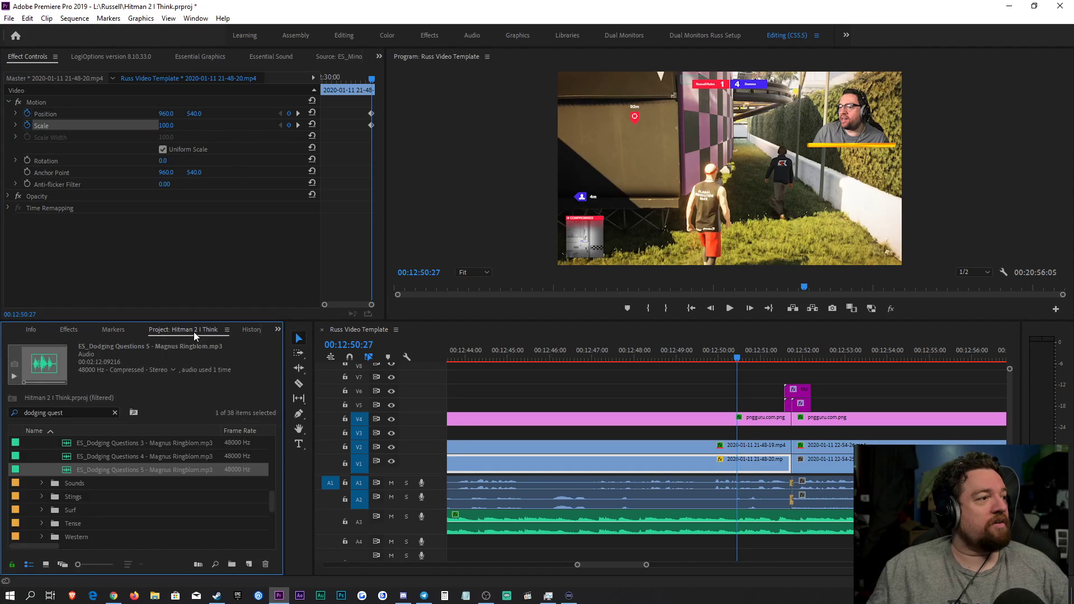
{"action": "left_click", "coordinate": [66, 414]}
{"action": "type", "text": "whip pan"}
{"action": "left_click_drag", "start_coordinate": [131, 483], "coordinate": [741, 544]}
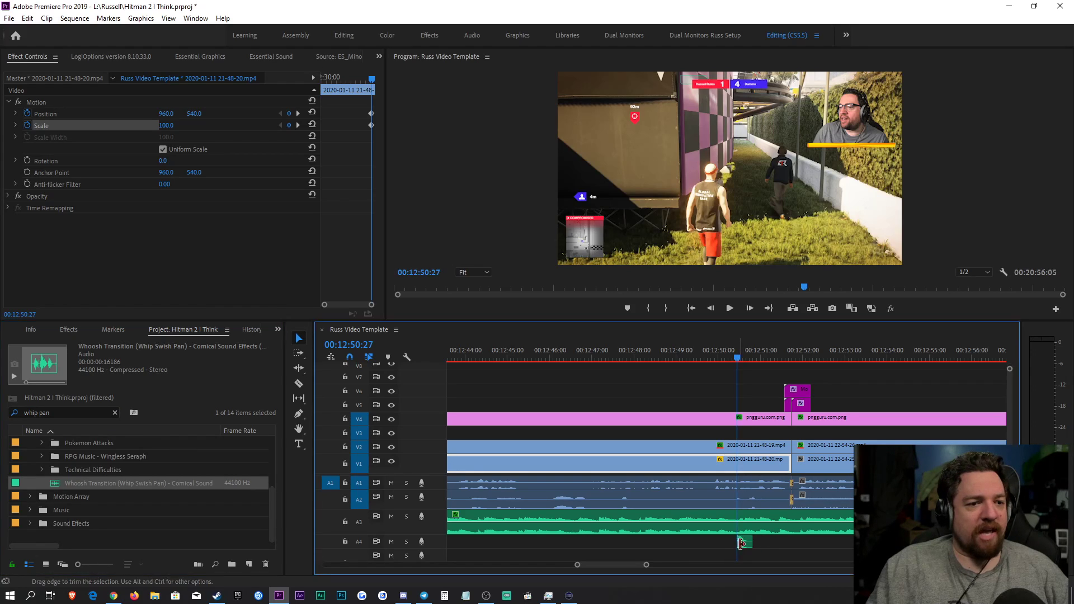
{"action": "right_click", "coordinate": [746, 544]}
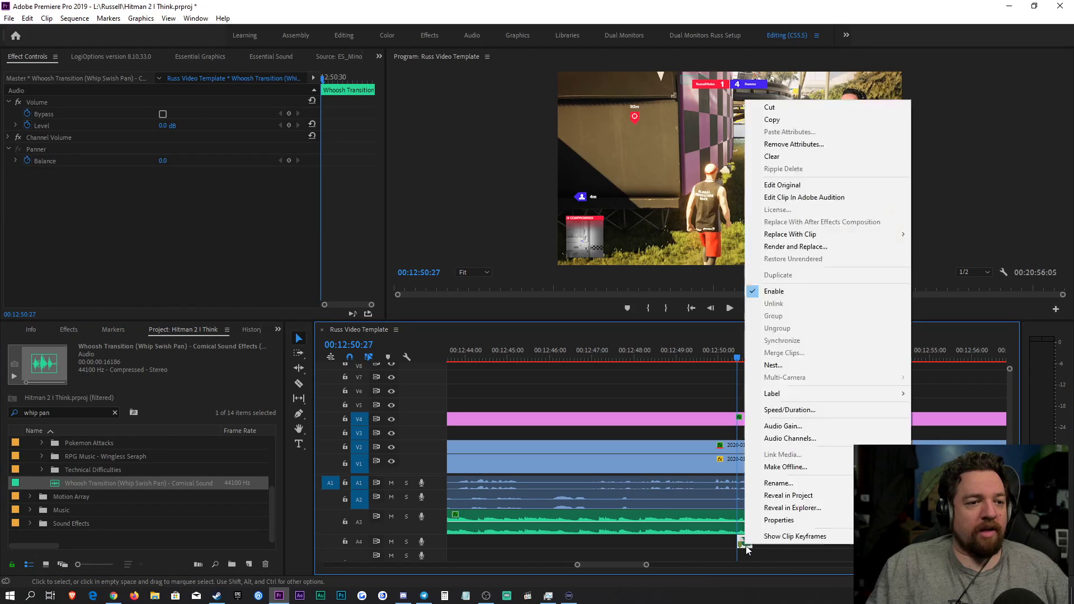
{"action": "left_click", "coordinate": [801, 427]}
{"action": "key", "text": "Return"}
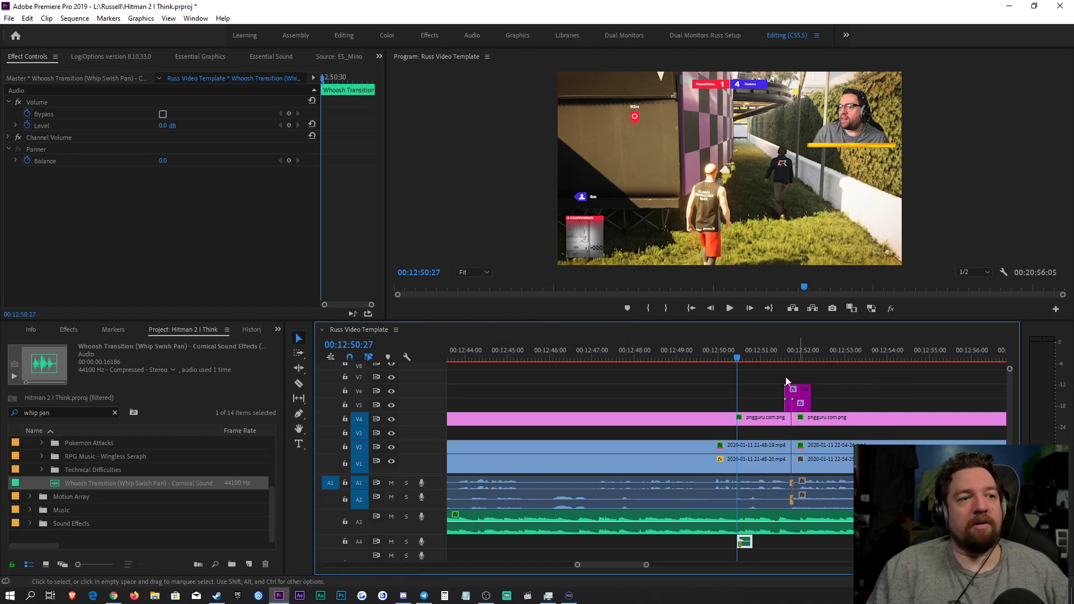
Step: Preview the zoom and keyframe the gameplay clip's Position to 527, 609 at 12:51:20 to follow the character
{"action": "key", "text": "space"}
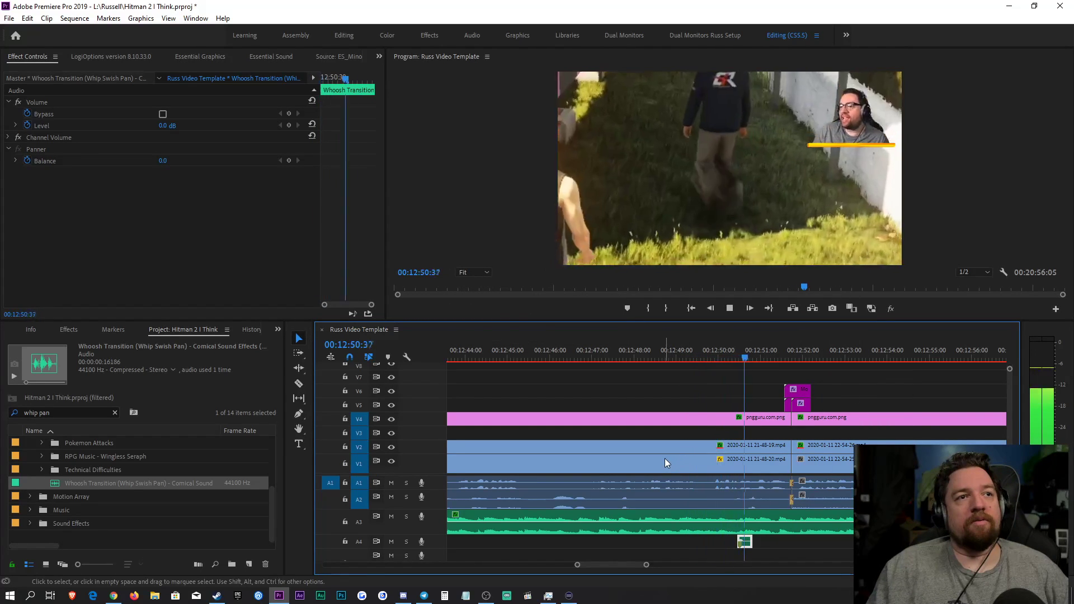
{"action": "key", "text": "space"}
{"action": "left_click", "coordinate": [746, 465]}
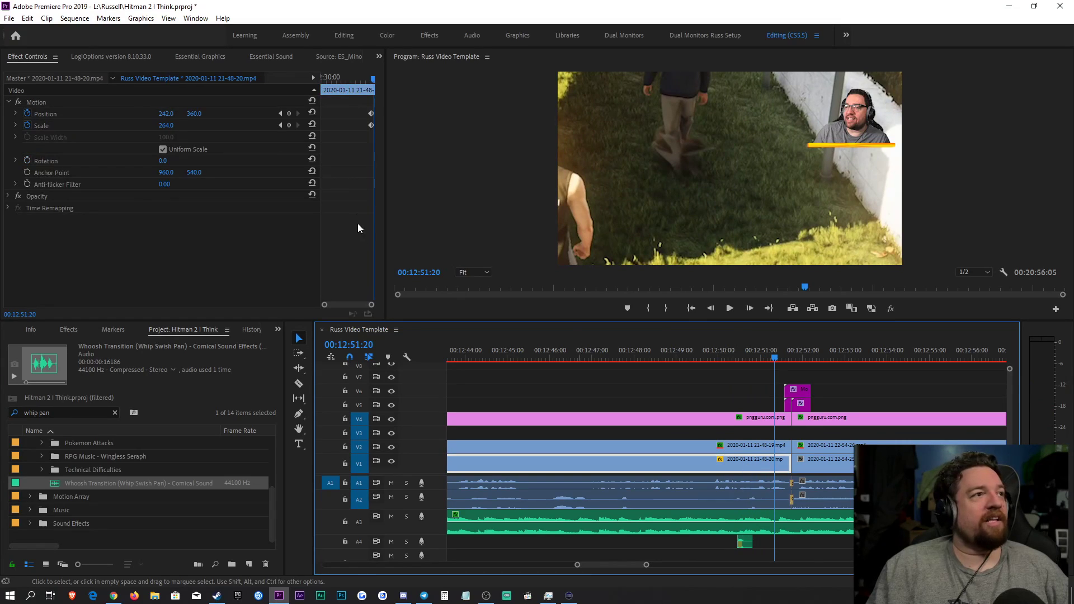
{"action": "mouse_move", "coordinate": [216, 114]}
{"action": "left_mouse_down"}
{"action": "mouse_move", "coordinate": [170, 116]}
{"action": "mouse_move", "coordinate": [218, 125]}
{"action": "left_mouse_up"}
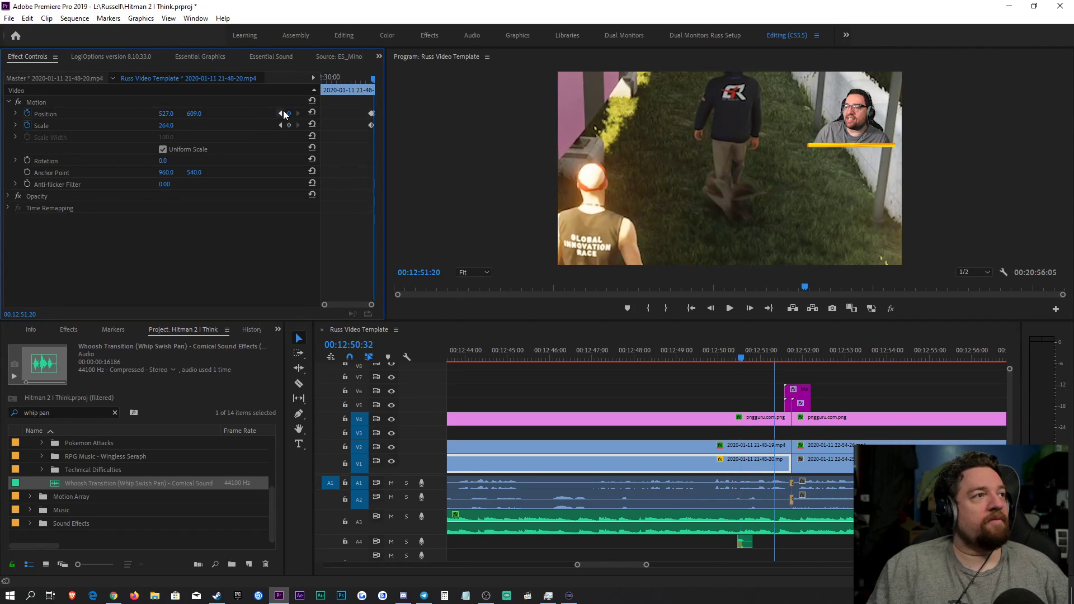
Step: Play the new zoom and the following footage from about 12:49 to 13:11:57, and save the project
{"action": "key", "text": "space"}
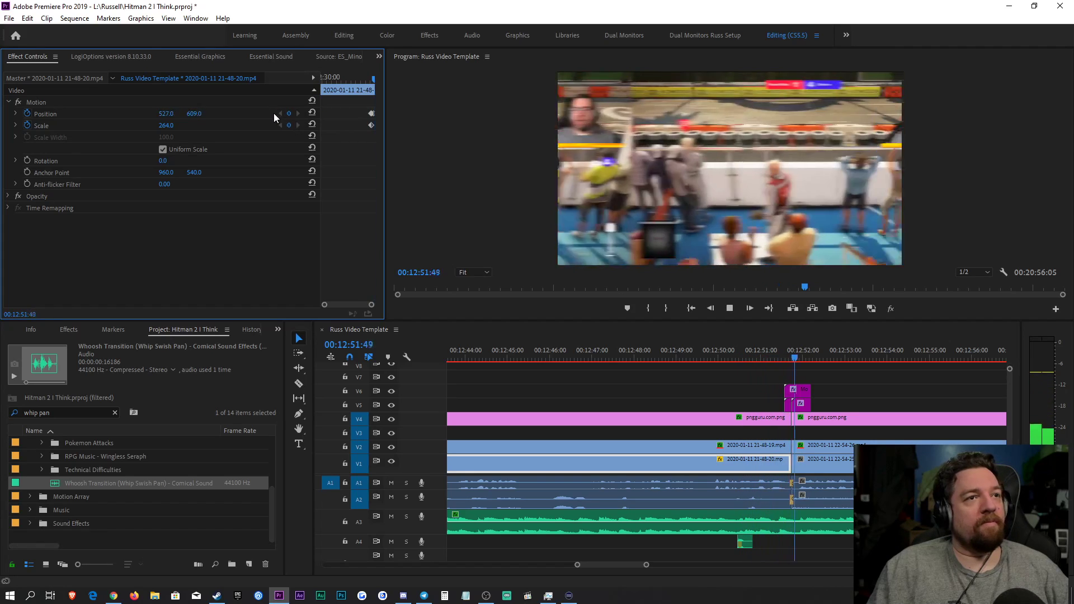
{"action": "left_click", "coordinate": [676, 358]}
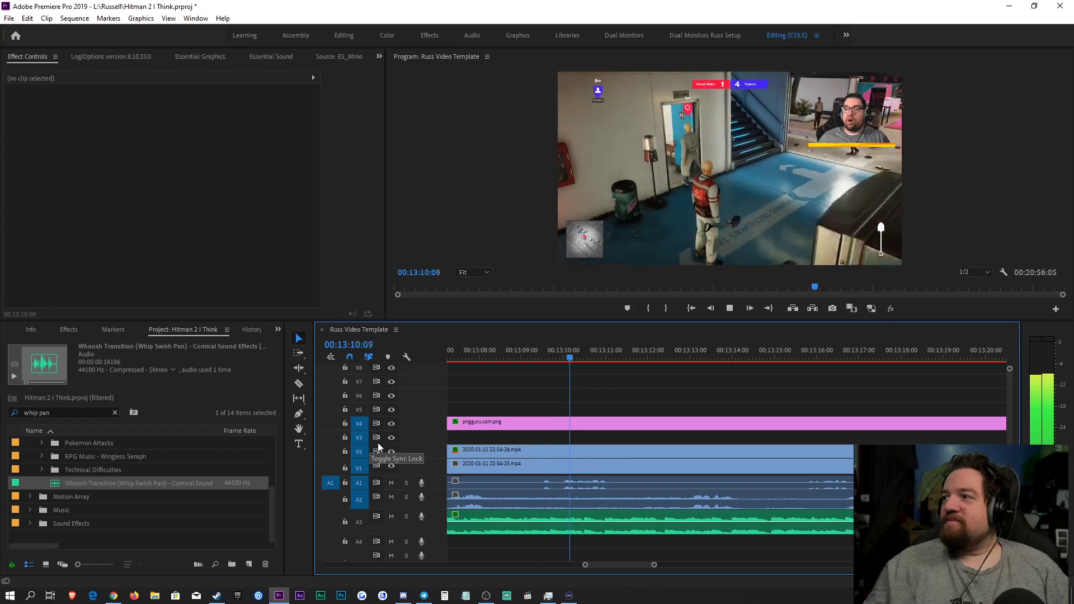
{"action": "key", "text": "space"}
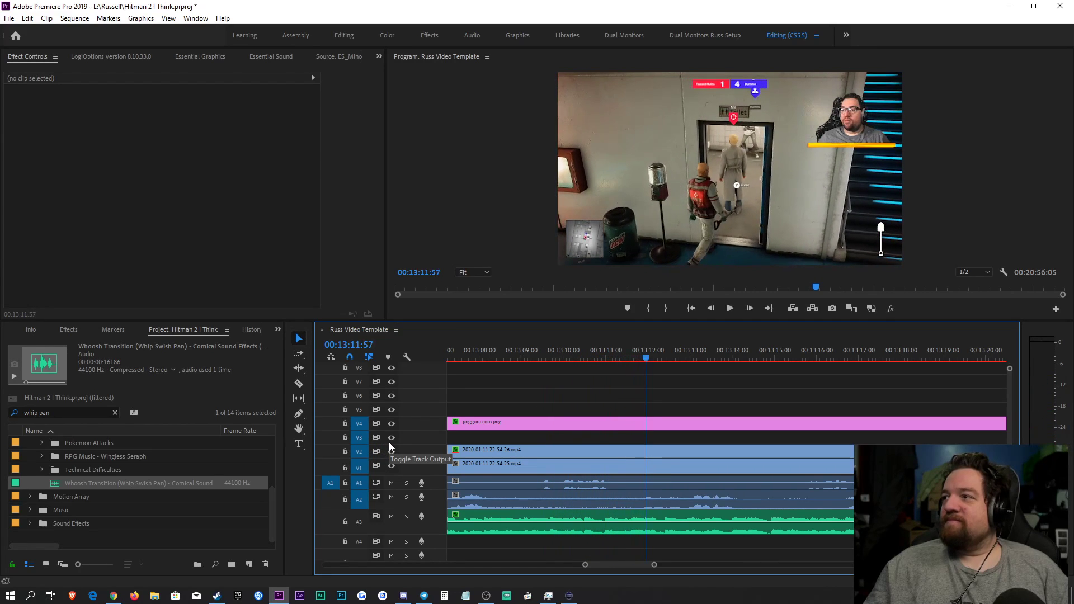
{"action": "key", "text": "ctrl+s"}
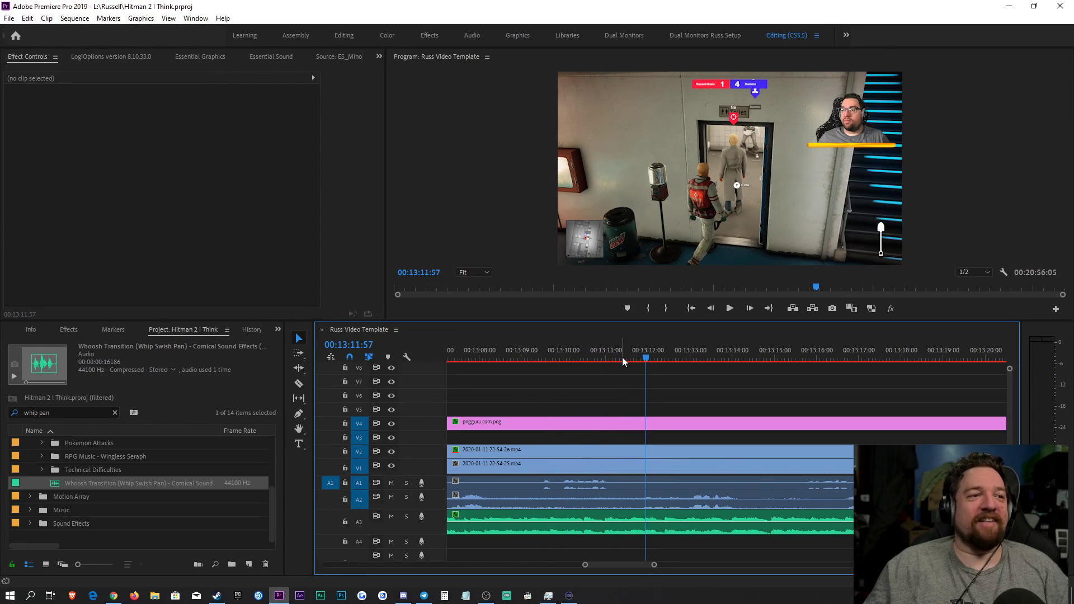
Step: Listen to the music under the voices from about 13:08 through the end of the match at 13:23:51
{"action": "key", "text": "space"}
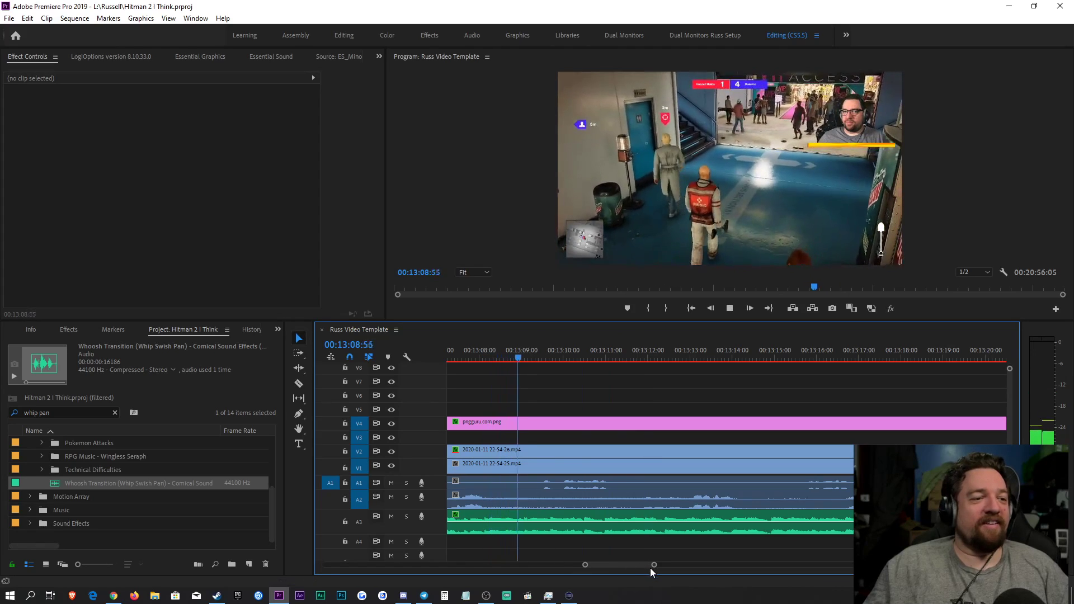
{"action": "left_click_drag", "start_coordinate": [655, 567], "coordinate": [680, 567]}
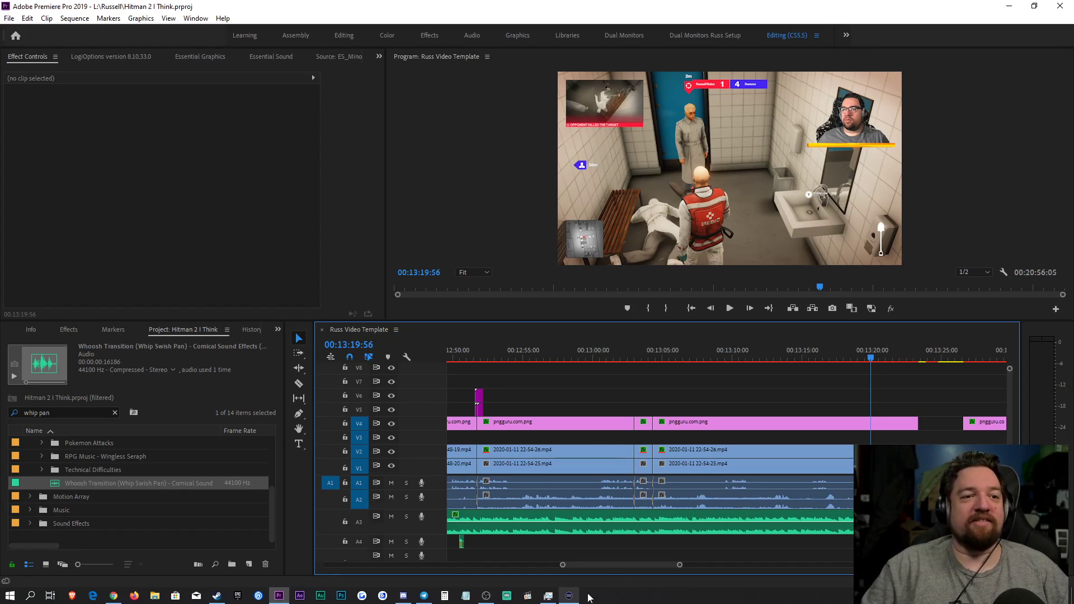
{"action": "left_click", "coordinate": [828, 401]}
{"action": "left_click", "coordinate": [828, 400]}
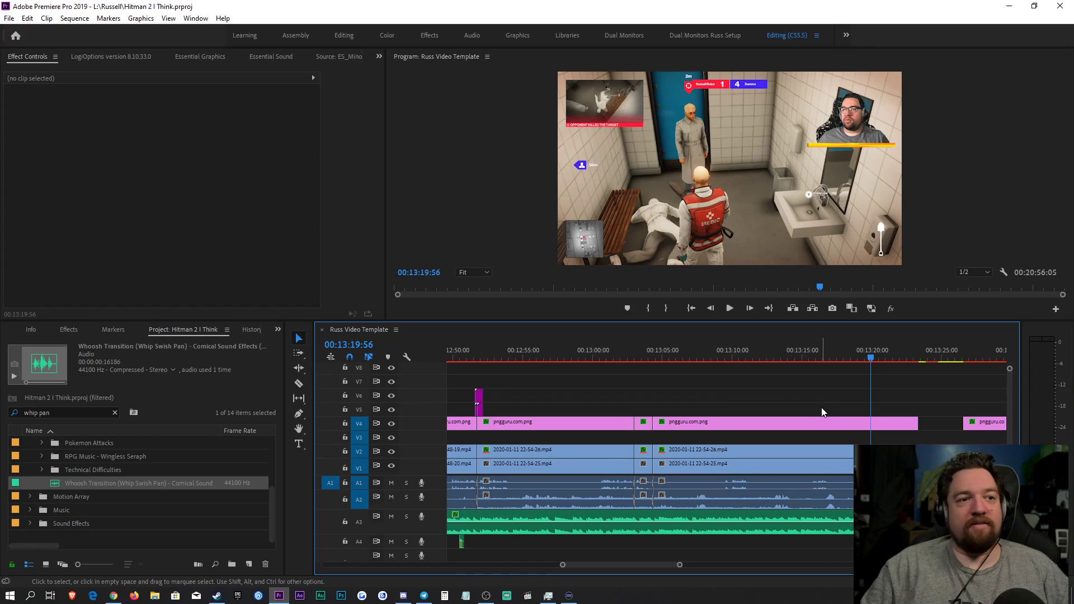
{"action": "key", "text": "space"}
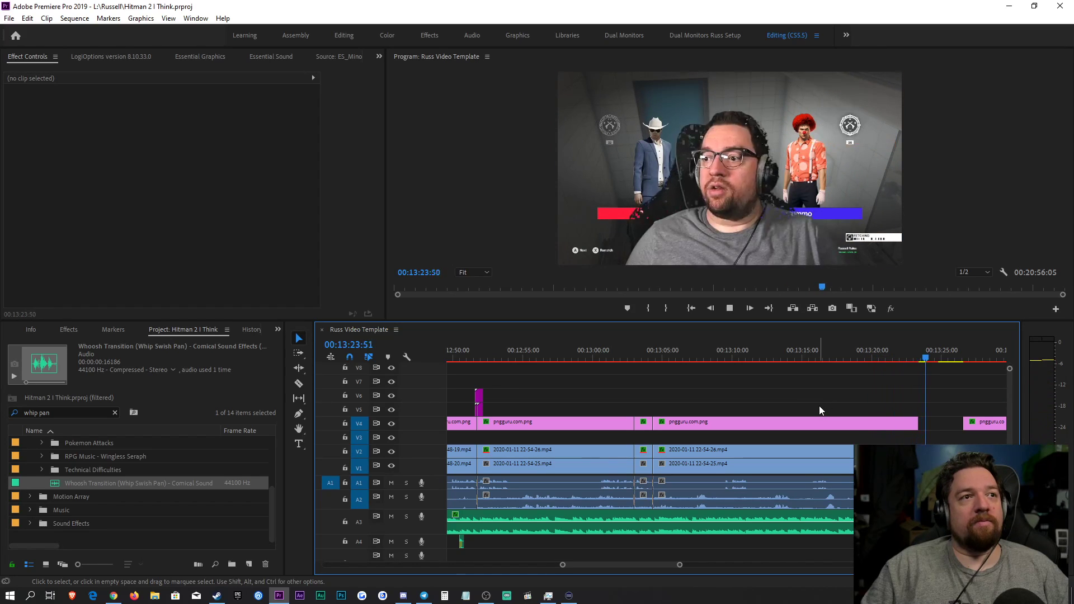
{"action": "key", "text": "space"}
Step: Replay the match ending from 13:21:00, then split the Audio 3 music at 13:23:18 and delete the part after the cut
{"action": "left_click", "coordinate": [886, 354]}
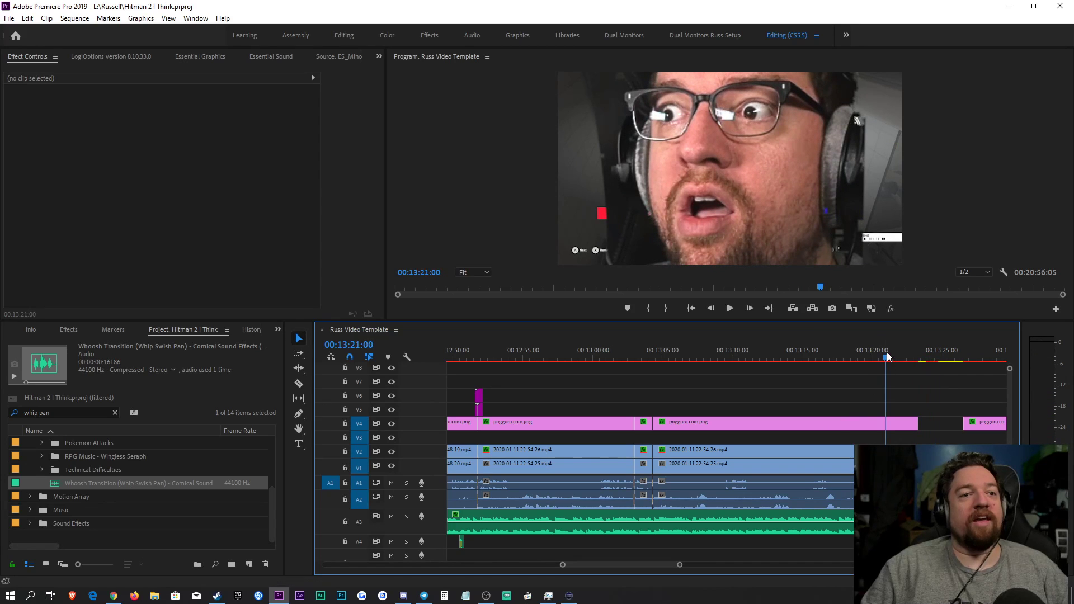
{"action": "double_click", "coordinate": [390, 528]}
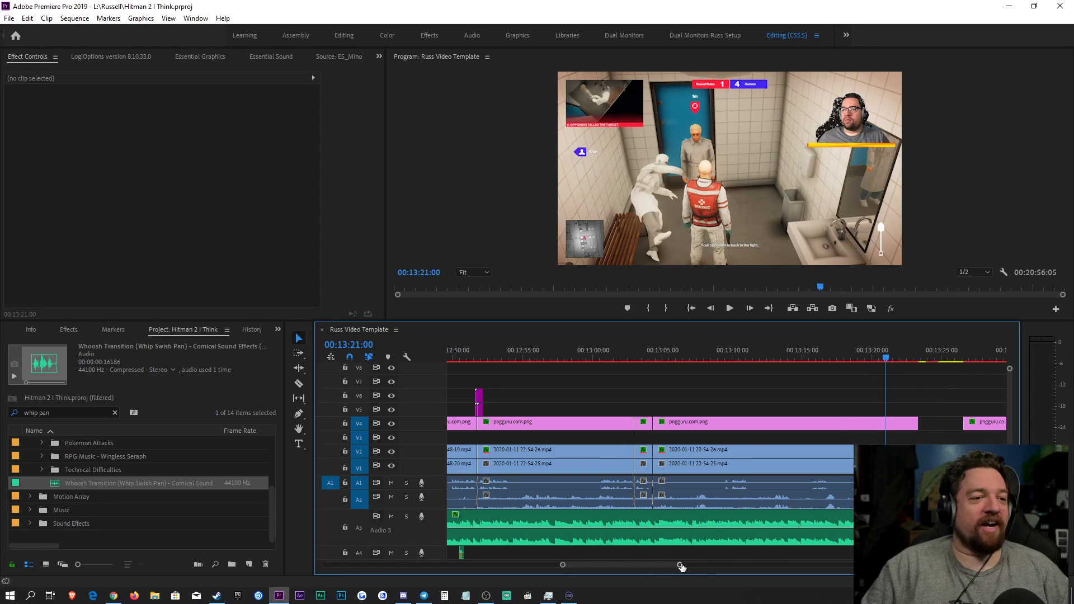
{"action": "key", "text": "equal"}
{"action": "key", "text": "space"}
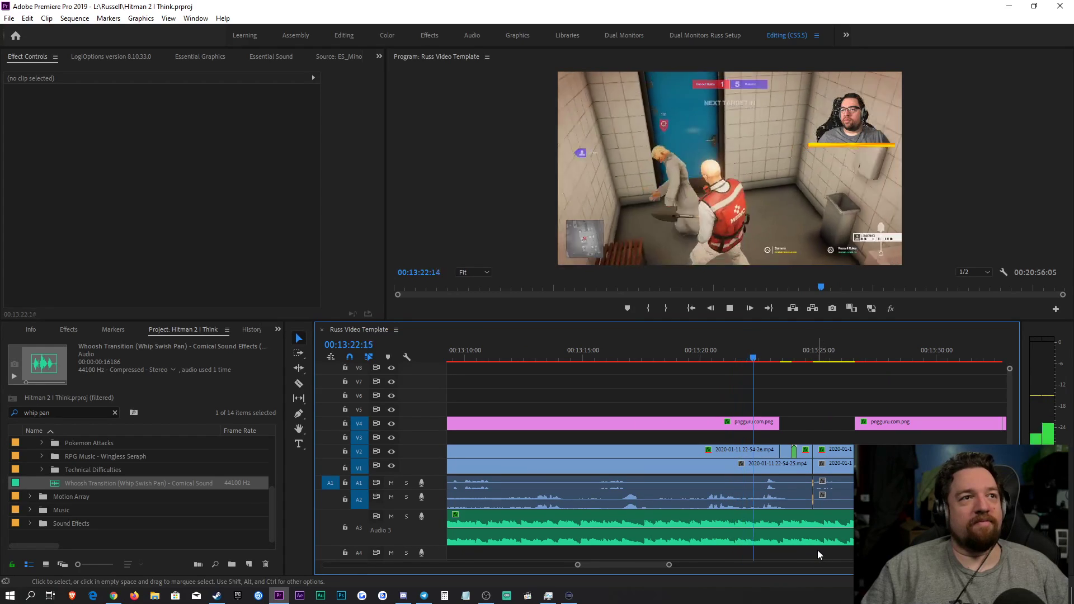
{"action": "key", "text": "c"}
{"action": "key", "text": "space"}
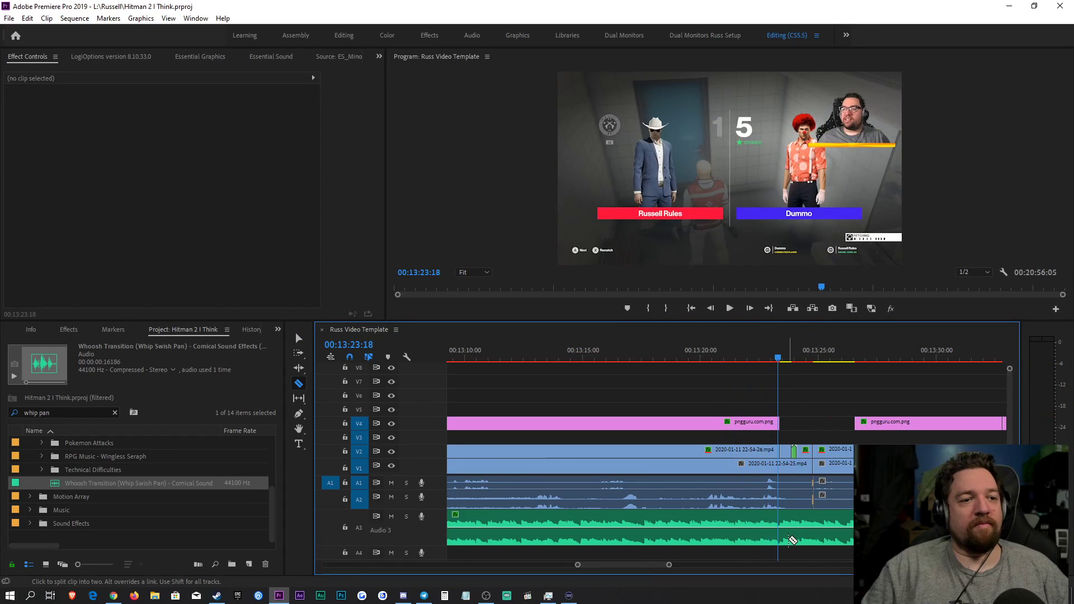
{"action": "left_click", "coordinate": [784, 529]}
{"action": "key", "text": "v"}
{"action": "left_click", "coordinate": [791, 522]}
{"action": "key", "text": "Delete"}
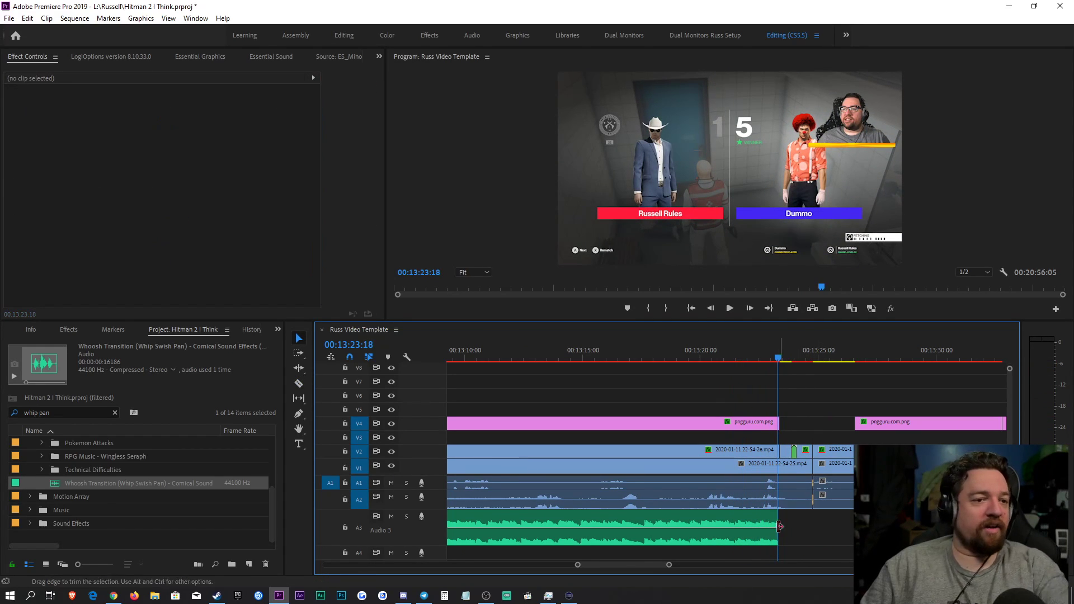
Step: Search the project for "record scratc" and place DJ Record Scratch - Sound Effect.mp3 on Audio 4 under the end of the music
{"action": "left_click", "coordinate": [757, 519]}
{"action": "key", "text": "shift+f"}
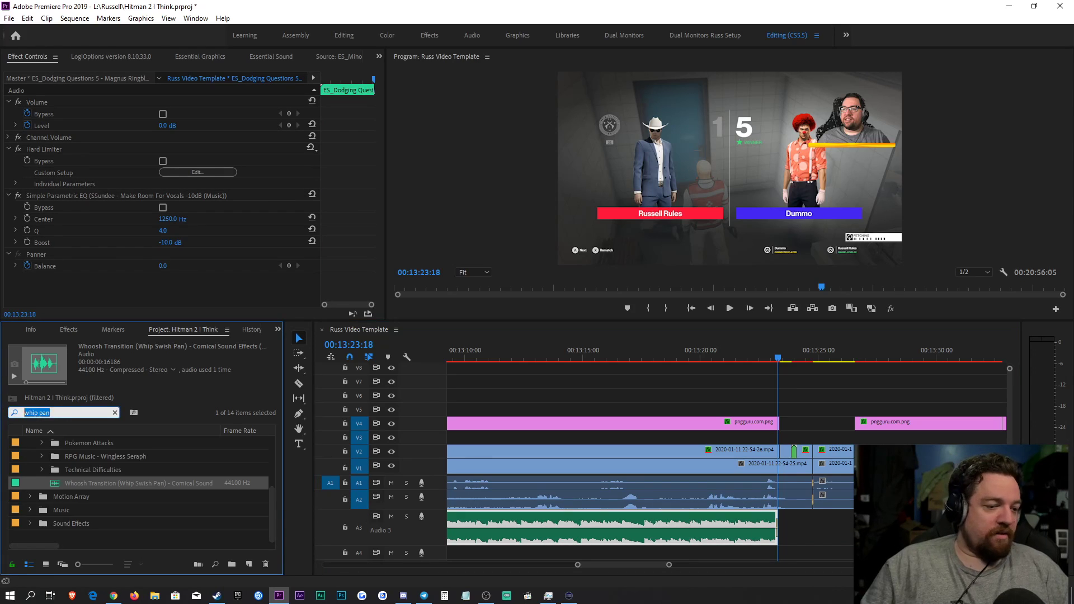
{"action": "type", "text": "recop"}
{"action": "key", "text": "BackSpace"}
{"action": "type", "text": "rd scratc"}
{"action": "left_click_drag", "start_coordinate": [112, 508], "coordinate": [750, 553]}
{"action": "double_click", "coordinate": [389, 544]}
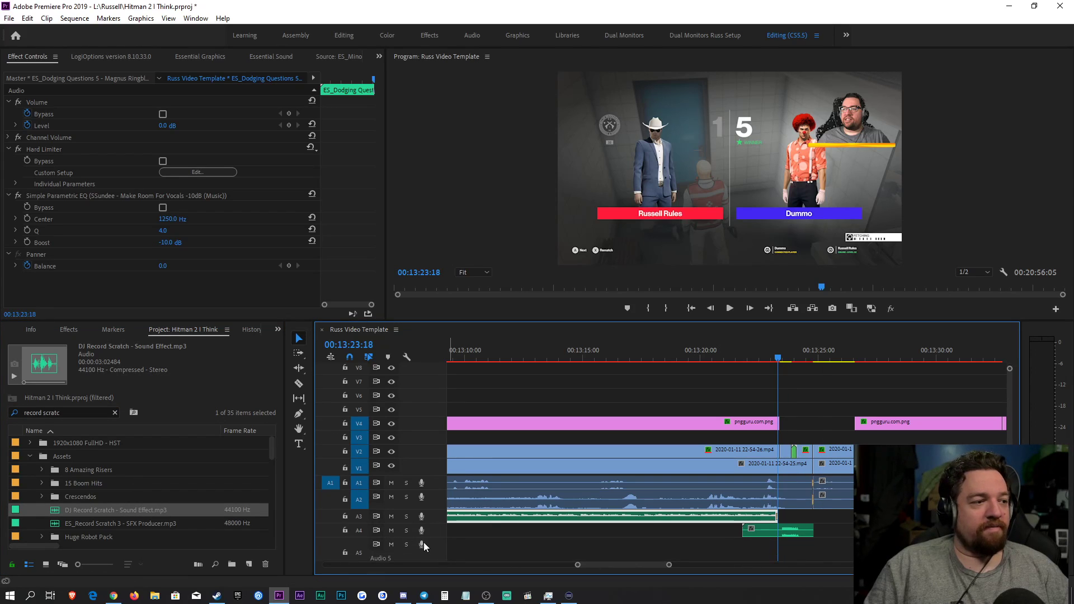
Step: Shift the record scratch clip on Audio 4 earlier to meet the music's end and lower its gain by 12 dB
{"action": "left_click_drag", "start_coordinate": [668, 565], "coordinate": [644, 565]}
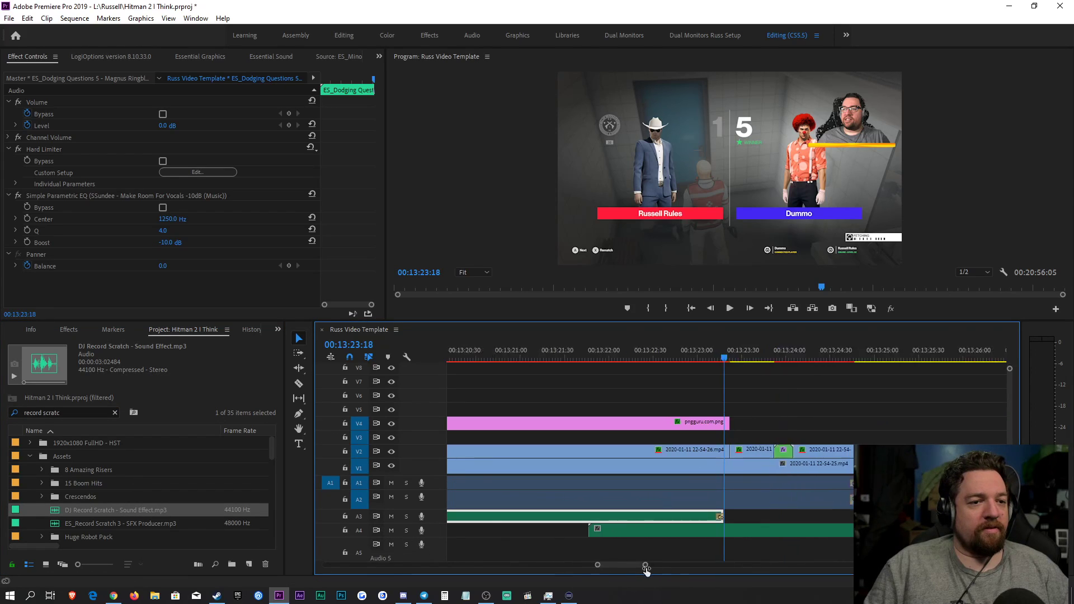
{"action": "double_click", "coordinate": [428, 537]}
{"action": "left_click_drag", "start_coordinate": [773, 534], "coordinate": [741, 538]}
{"action": "right_click", "coordinate": [742, 553]}
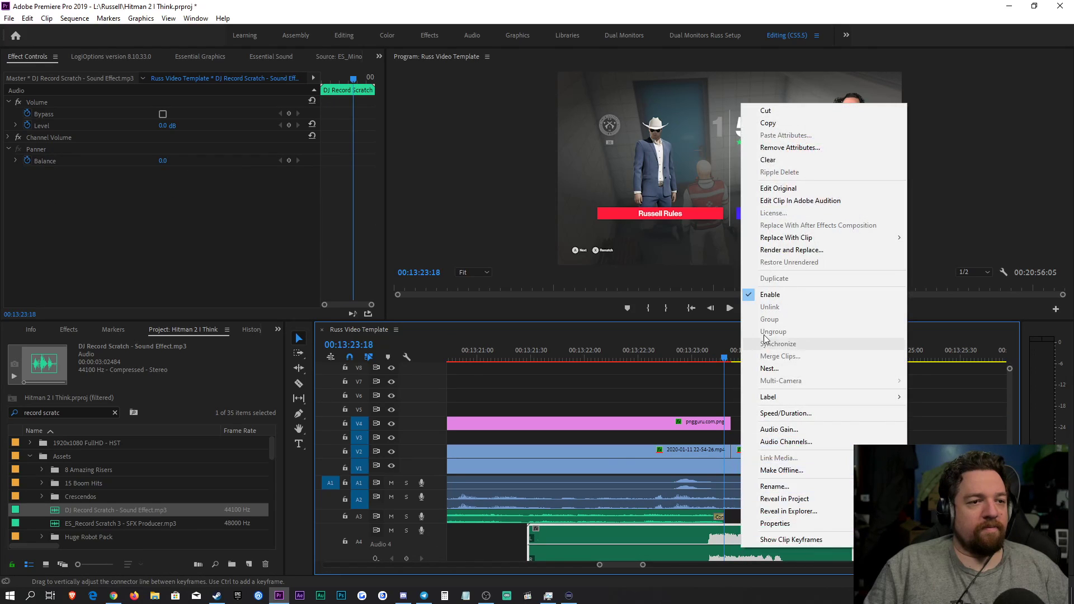
{"action": "left_click", "coordinate": [779, 430]}
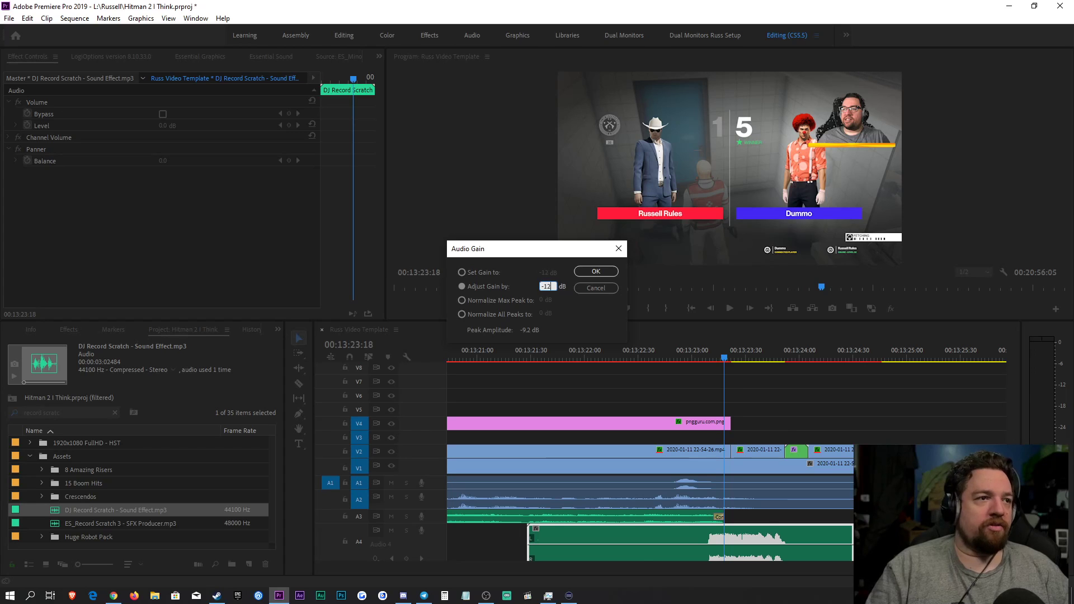
{"action": "key", "text": "Return"}
Step: Play the record scratch at the match ending from 13:18:33 through 13:27:20
{"action": "left_click_drag", "start_coordinate": [706, 360], "coordinate": [215, 406]}
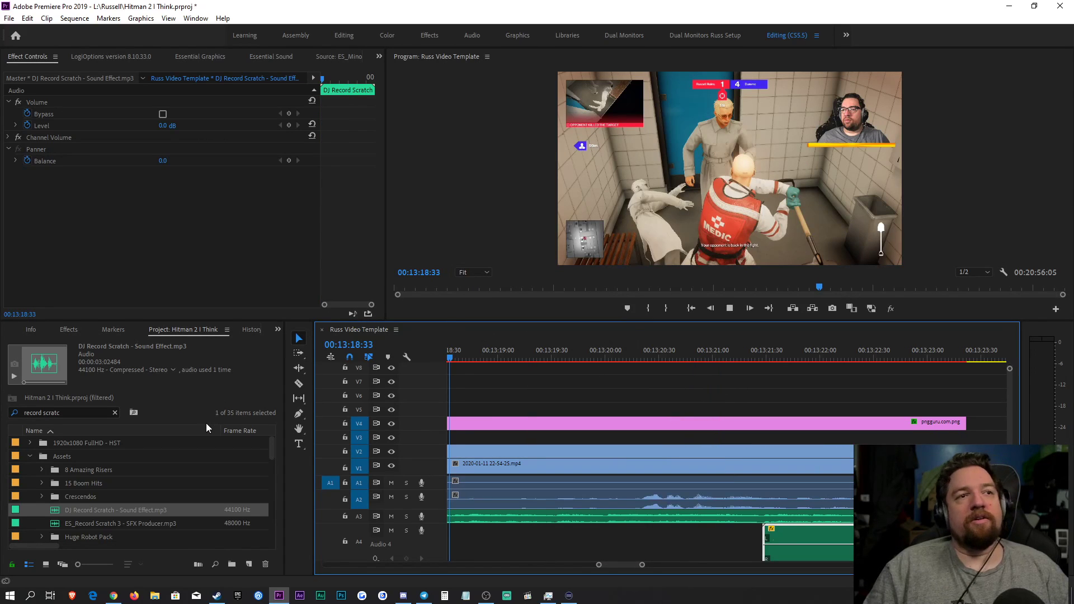
{"action": "key", "text": "space"}
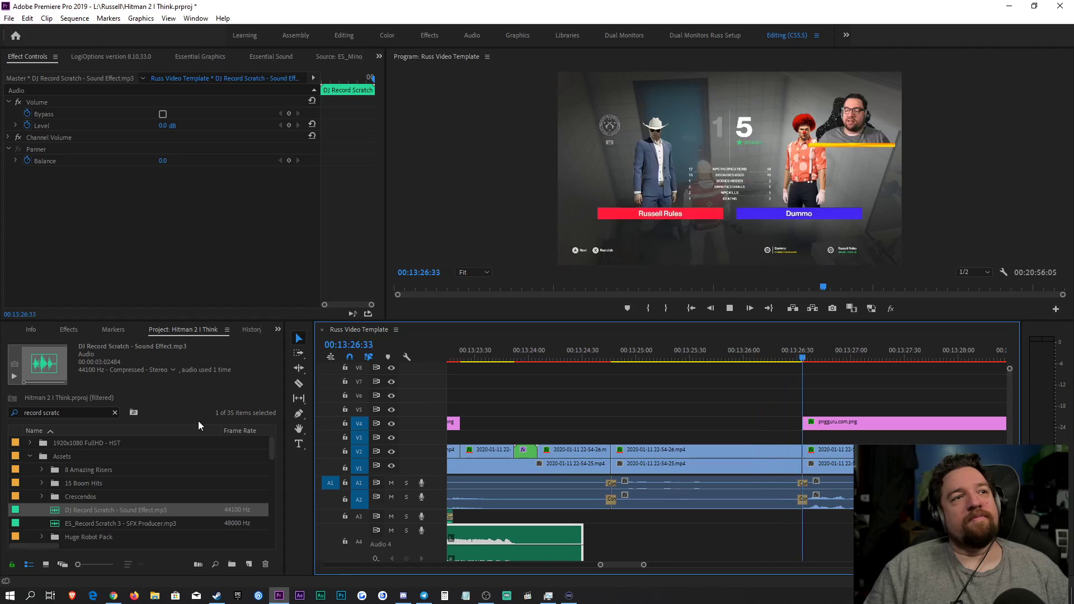
{"action": "key", "text": "space"}
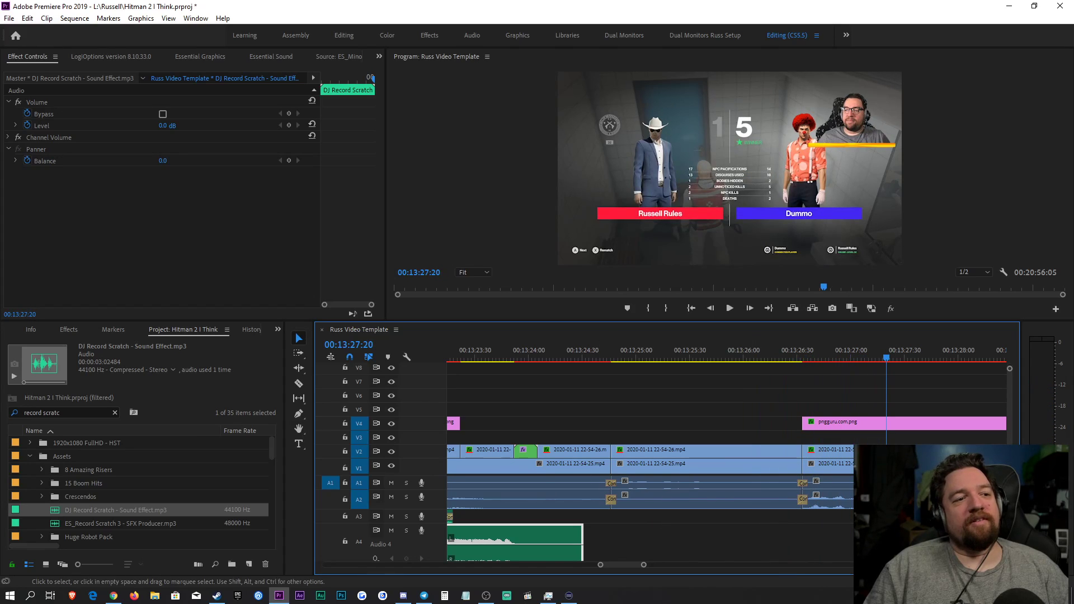
Step: Raise the Audio 1 voice clip starting near 13:25 to 4.3 dB and play the footage through 13:36:27
{"action": "double_click", "coordinate": [404, 491]}
{"action": "left_click_drag", "start_coordinate": [704, 498], "coordinate": [705, 488]}
{"action": "left_click", "coordinate": [495, 352]}
{"action": "key", "text": "space"}
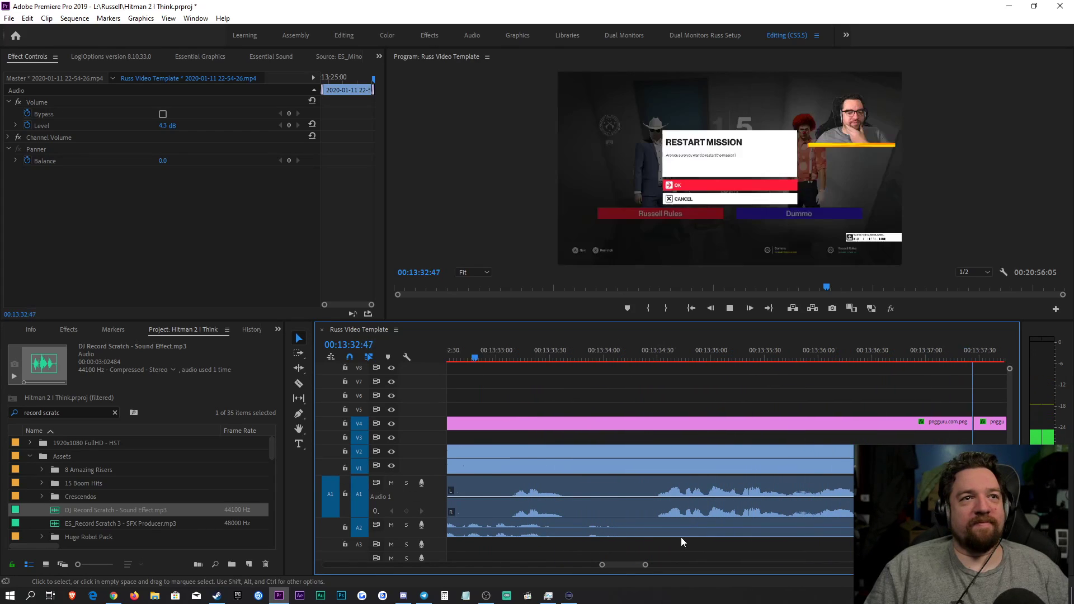
{"action": "left_click_drag", "start_coordinate": [647, 565], "coordinate": [657, 569]}
{"action": "key", "text": "space"}
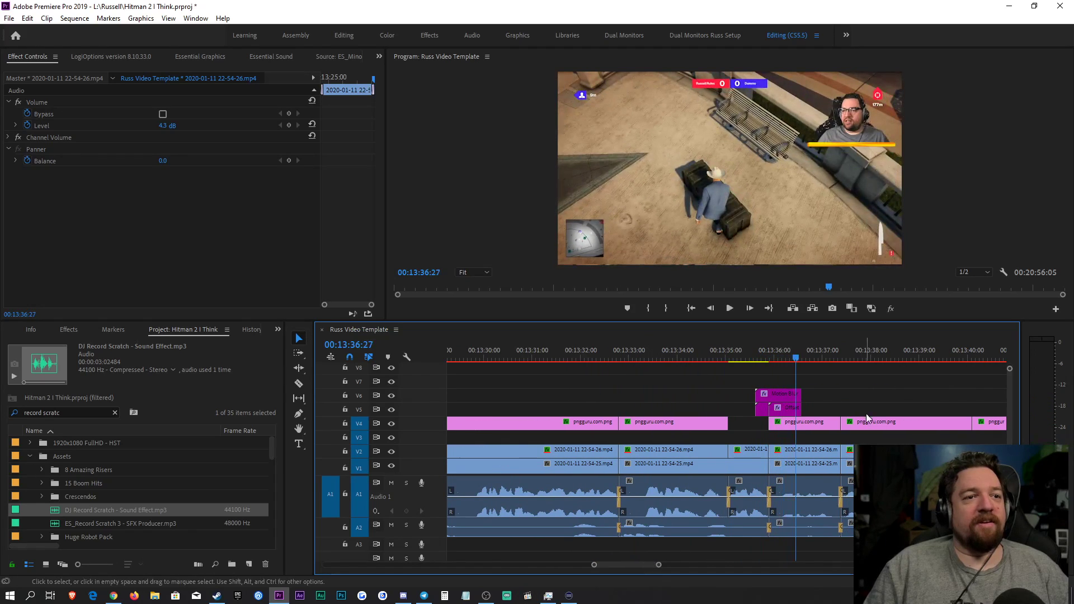
Step: Save the project and replay the restart-mission transition from about 13:35 through 13:38:33
{"action": "left_click", "coordinate": [770, 350]}
{"action": "key", "text": "ctrl+s"}
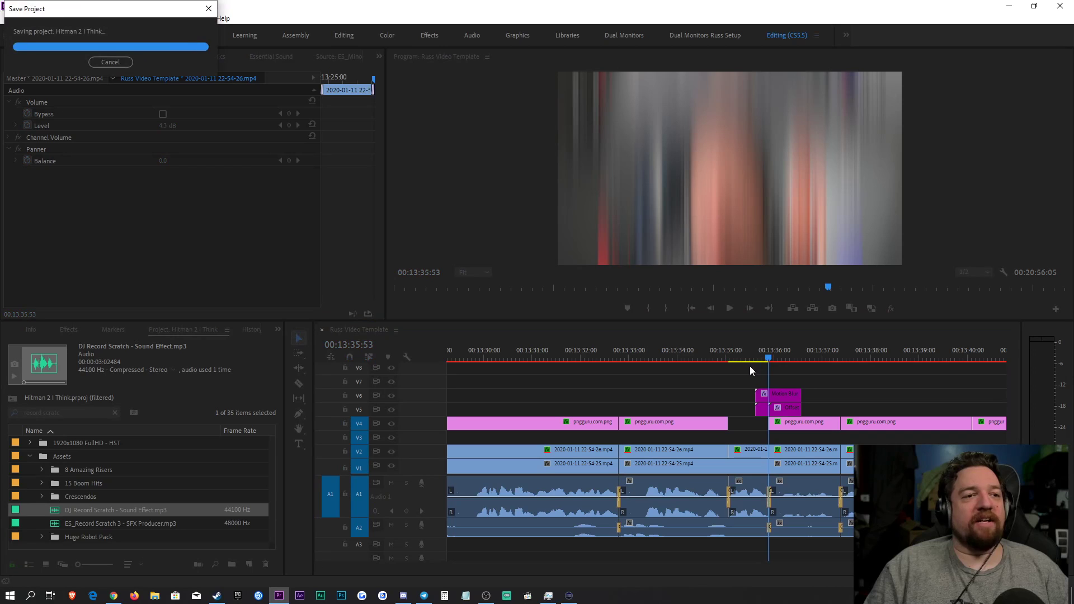
{"action": "left_click", "coordinate": [738, 353]}
{"action": "left_click_drag", "start_coordinate": [659, 565], "coordinate": [789, 565]}
{"action": "key", "text": "space"}
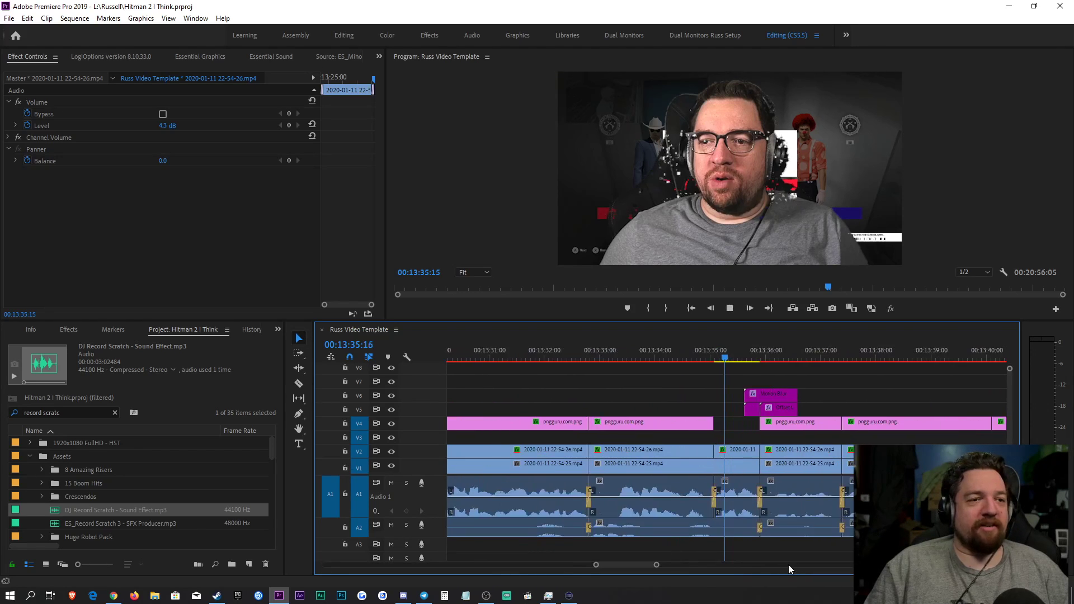
{"action": "key", "text": "space"}
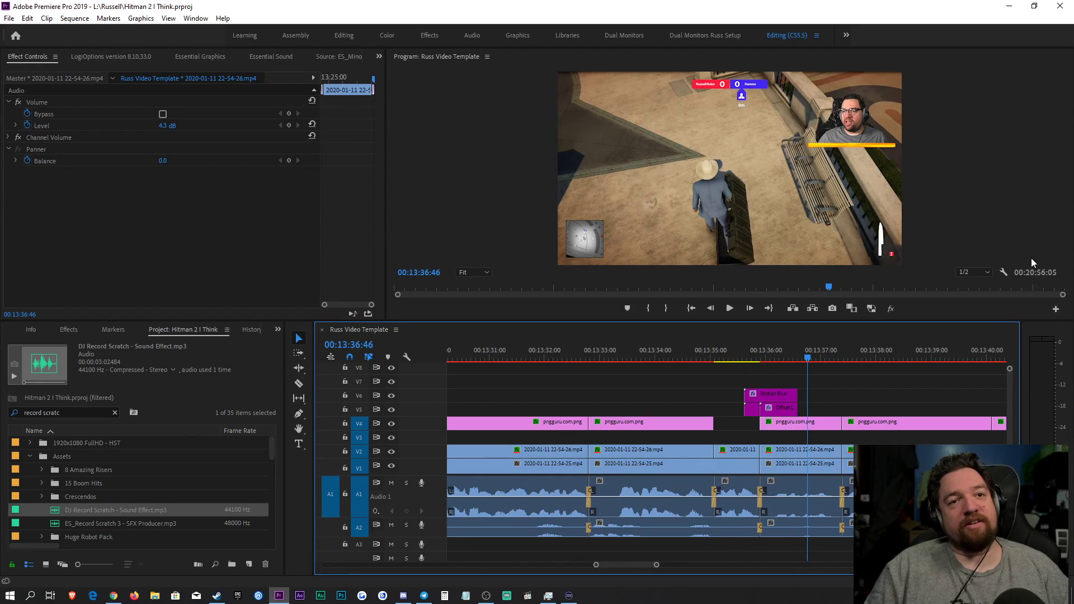
{"action": "mouse_move", "coordinate": [664, 567]}
{"action": "left_mouse_down"}
{"action": "mouse_move", "coordinate": [810, 543]}
{"action": "mouse_move", "coordinate": [763, 571]}
{"action": "mouse_move", "coordinate": [649, 568]}
{"action": "mouse_move", "coordinate": [662, 571]}
{"action": "left_mouse_up"}
{"action": "key", "text": "space"}
{"action": "key", "text": "space"}
Step: Clear the old search and search the project for "dodging quest" to find the Dodging Questions tracks in the Sneaky bin
{"action": "scroll", "coordinate": [449, 508], "scroll_direction": "down", "scroll_amount": 2}
{"action": "left_click", "coordinate": [115, 414]}
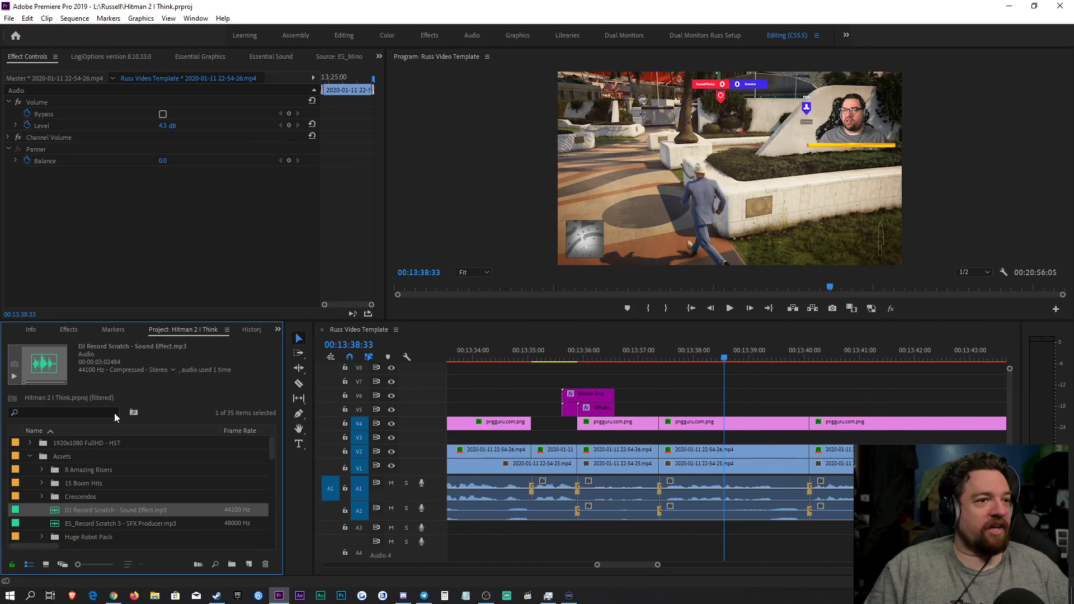
{"action": "left_click", "coordinate": [62, 412]}
{"action": "type", "text": "dodging"}
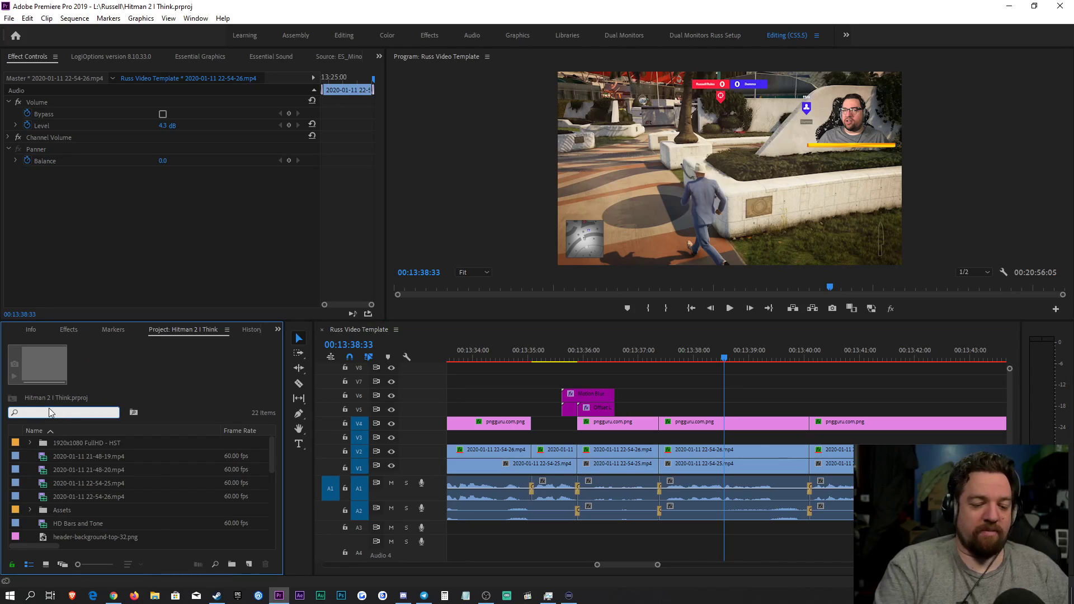
{"action": "type", "text": " quest"}
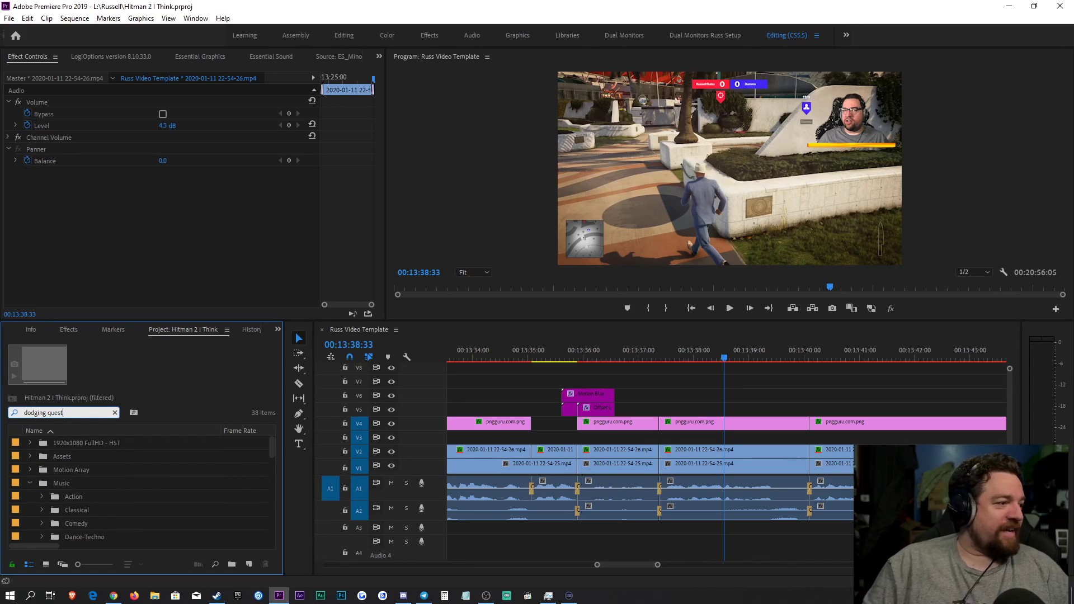
{"action": "scroll", "coordinate": [117, 487], "scroll_direction": "down", "scroll_amount": 5}
{"action": "scroll", "coordinate": [117, 498], "scroll_direction": "down", "scroll_amount": 1}
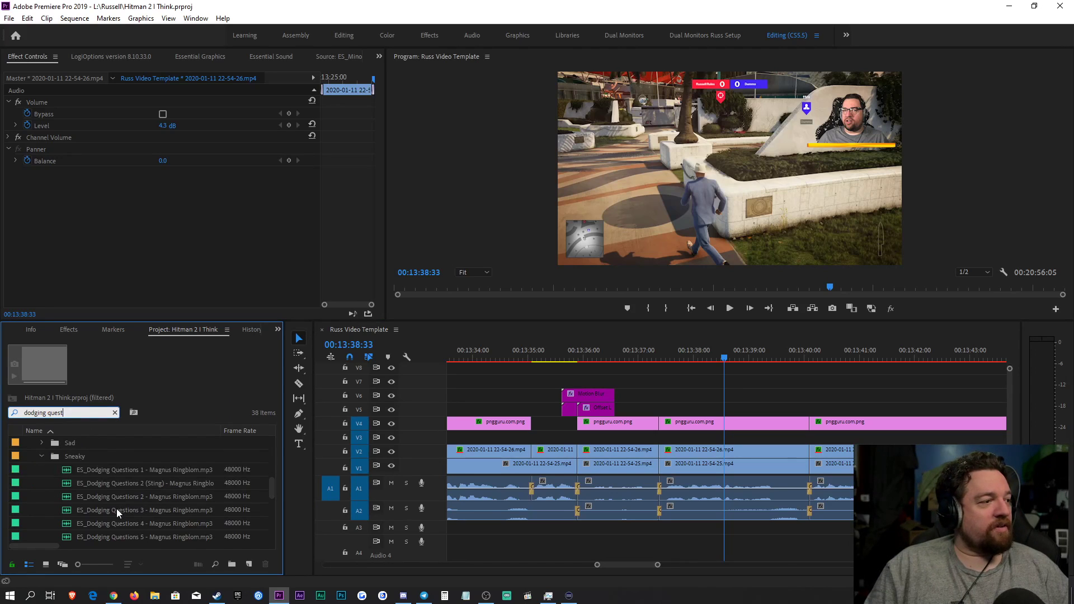
Step: Preview ES_Dodging Questions 4 - Magnus Ringblom.mp3 and place it on Audio 4 at the start of the transition before 13:36
{"action": "left_click", "coordinate": [117, 508]}
{"action": "left_click", "coordinate": [120, 526]}
{"action": "left_click", "coordinate": [118, 539]}
{"action": "scroll", "coordinate": [119, 518], "scroll_direction": "down", "scroll_amount": 1}
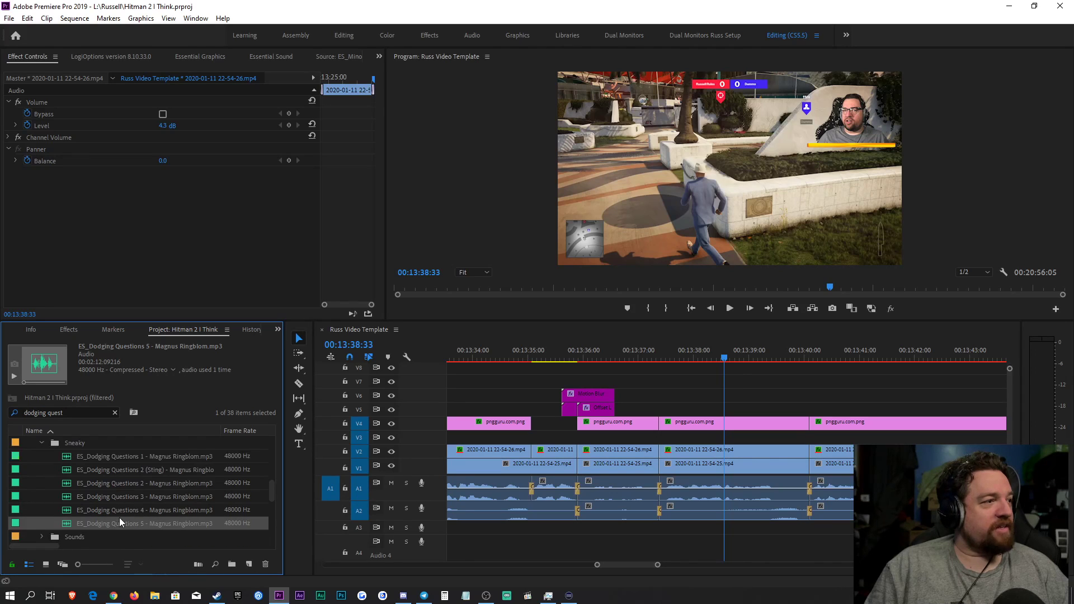
{"action": "double_click", "coordinate": [119, 495]}
{"action": "key", "text": "space"}
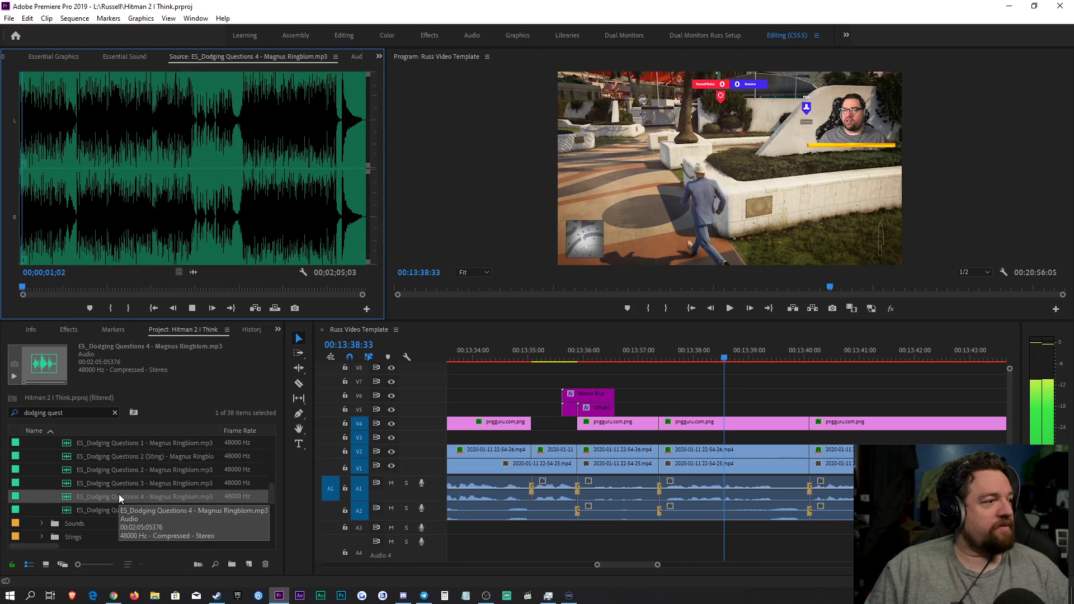
{"action": "left_click_drag", "start_coordinate": [118, 494], "coordinate": [586, 550]}
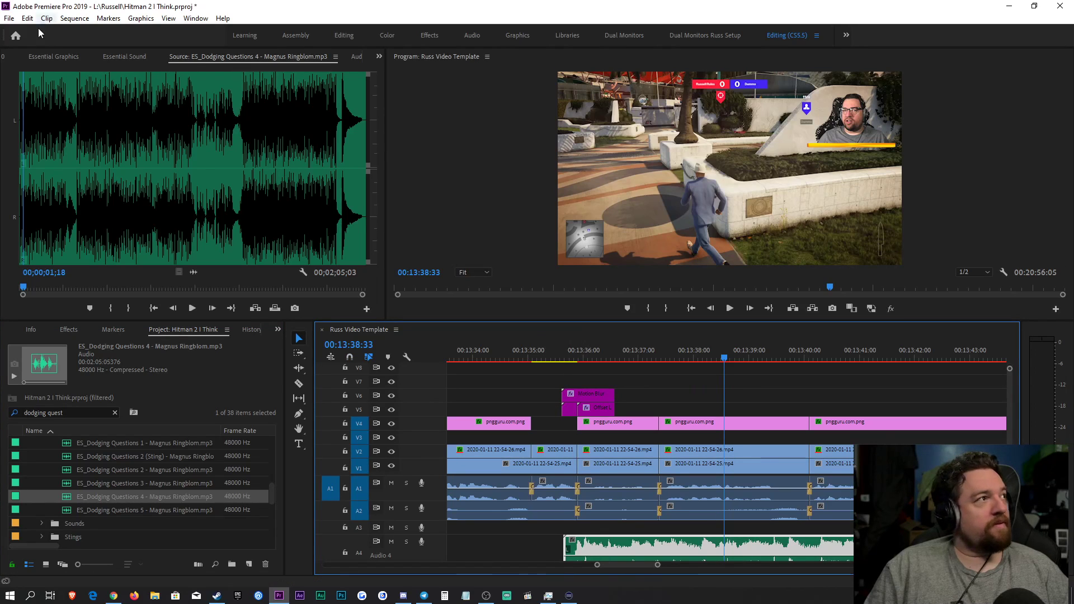
Step: Tag the new track as Music, choose Balanced Background Music -12dB, and apply the SSundee - Make Room For Vocals -10dB (Music) preset
{"action": "left_click", "coordinate": [124, 57]}
{"action": "left_click", "coordinate": [212, 174]}
{"action": "left_click", "coordinate": [133, 111]}
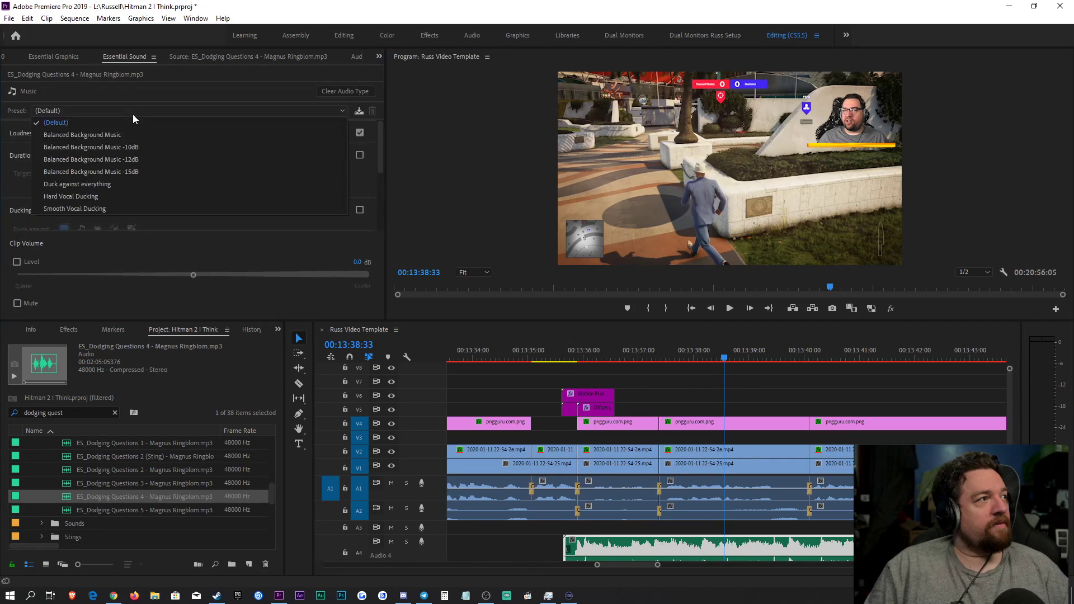
{"action": "left_click", "coordinate": [109, 160]}
{"action": "left_click", "coordinate": [68, 329]}
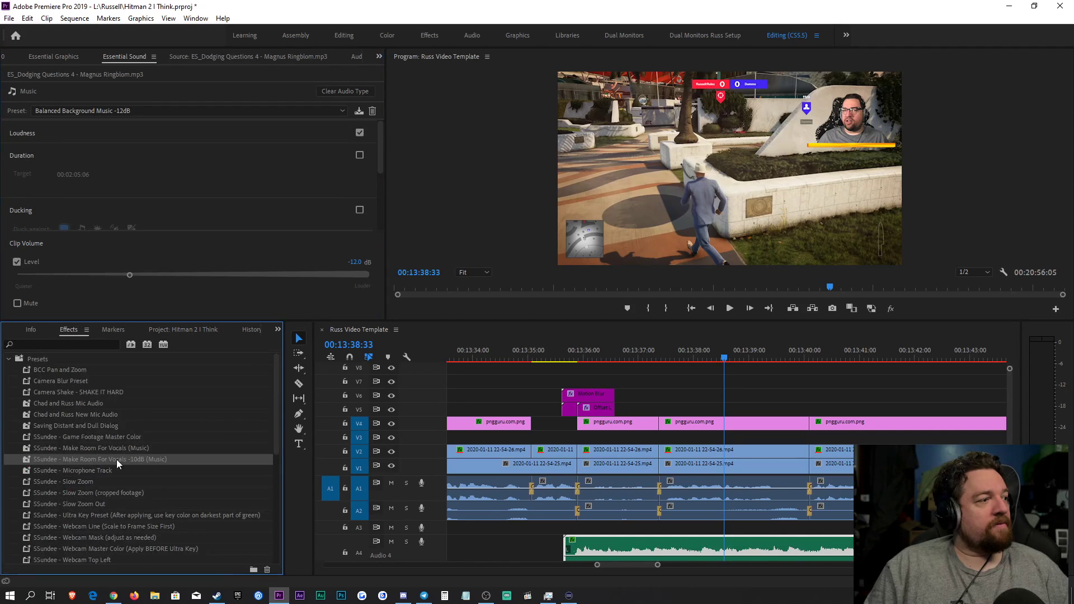
Step: Listen to the start of the new music from 13:34:59 through 13:42:23, saving the project before and after
{"action": "left_click_drag", "start_coordinate": [570, 358], "coordinate": [525, 360]}
{"action": "key", "text": "ctrl+s"}
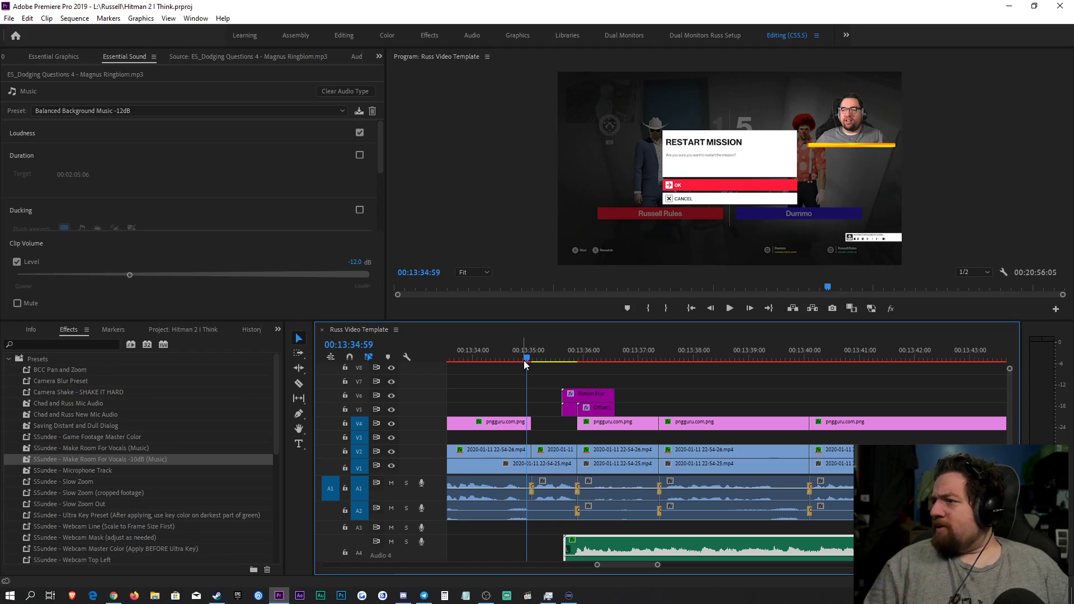
{"action": "key", "text": "space"}
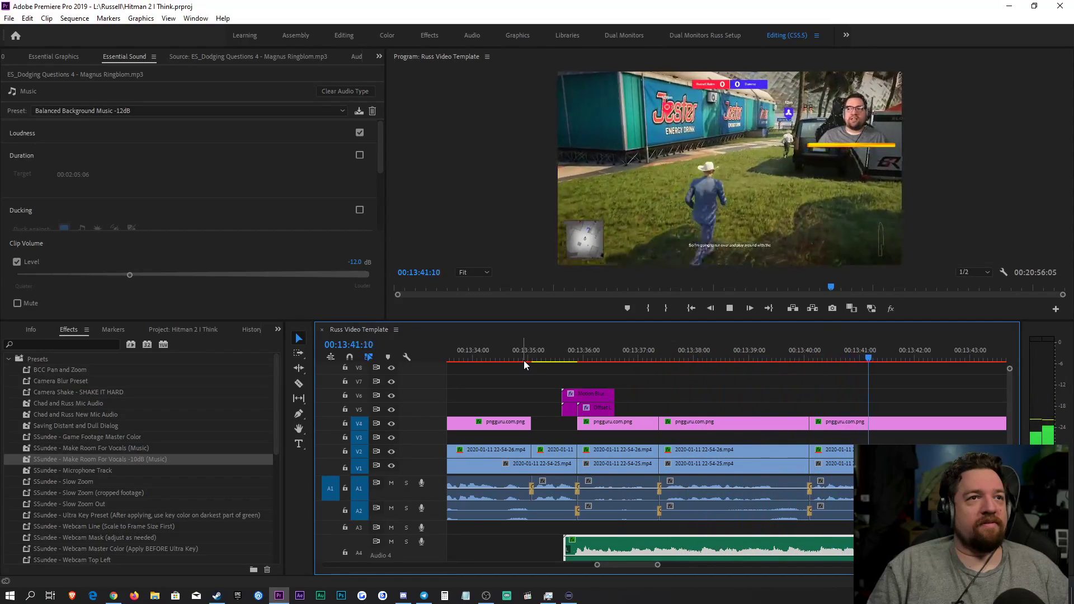
{"action": "key", "text": "space"}
{"action": "key", "text": "ctrl+s"}
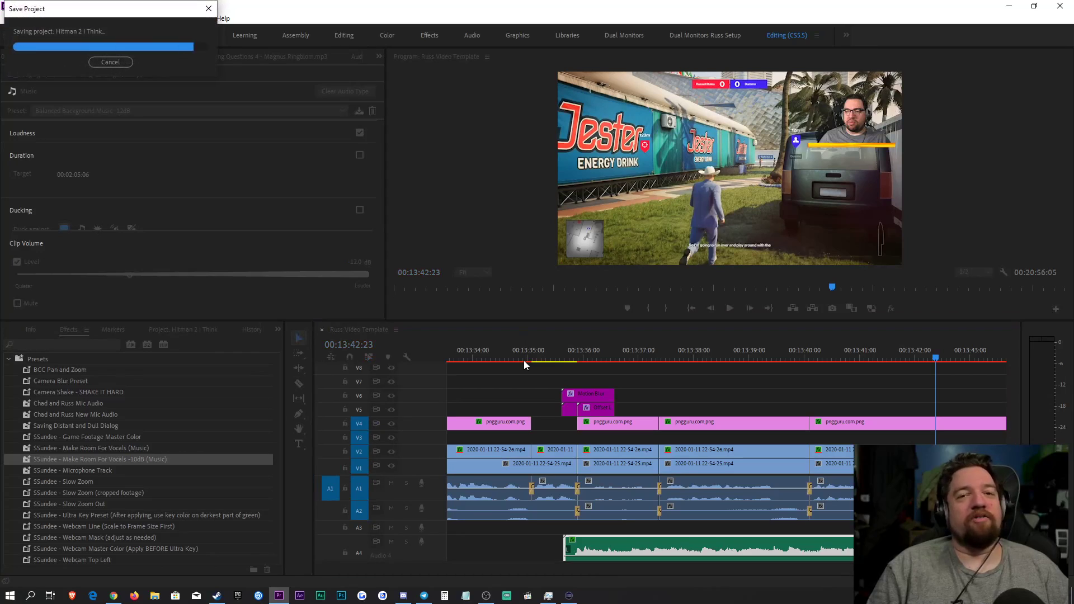
Step: Play on to 14:01:14, then replay the cut near 13:58:02 between the parking garage and the corridor
{"action": "key", "text": "space"}
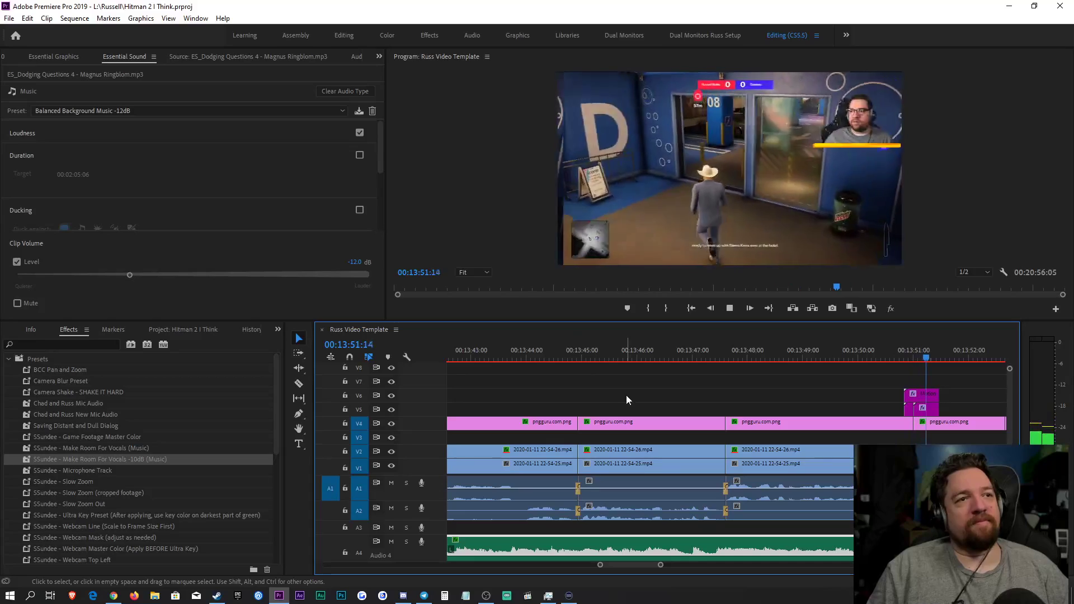
{"action": "mouse_move", "coordinate": [664, 567]}
{"action": "left_mouse_down"}
{"action": "mouse_move", "coordinate": [815, 584]}
{"action": "mouse_move", "coordinate": [669, 578]}
{"action": "left_mouse_up"}
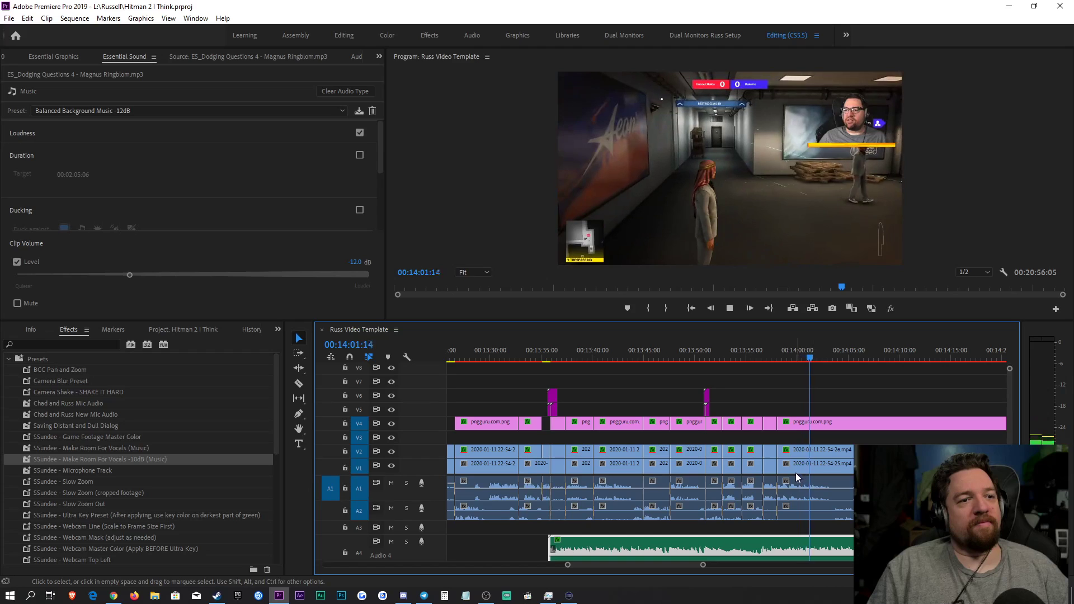
{"action": "left_click", "coordinate": [771, 359]}
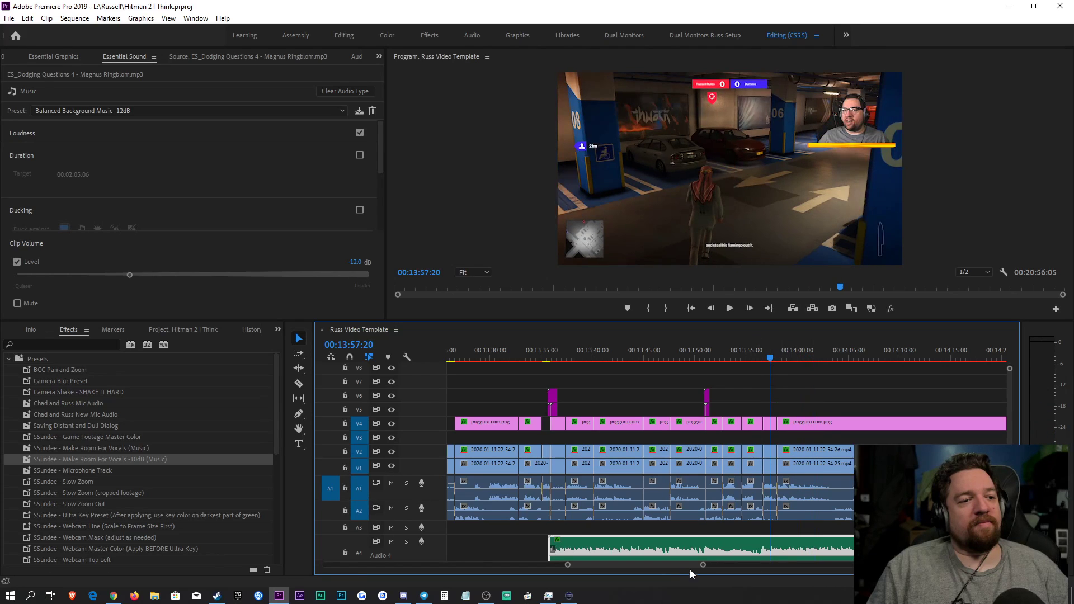
{"action": "left_click_drag", "start_coordinate": [705, 567], "coordinate": [644, 566]}
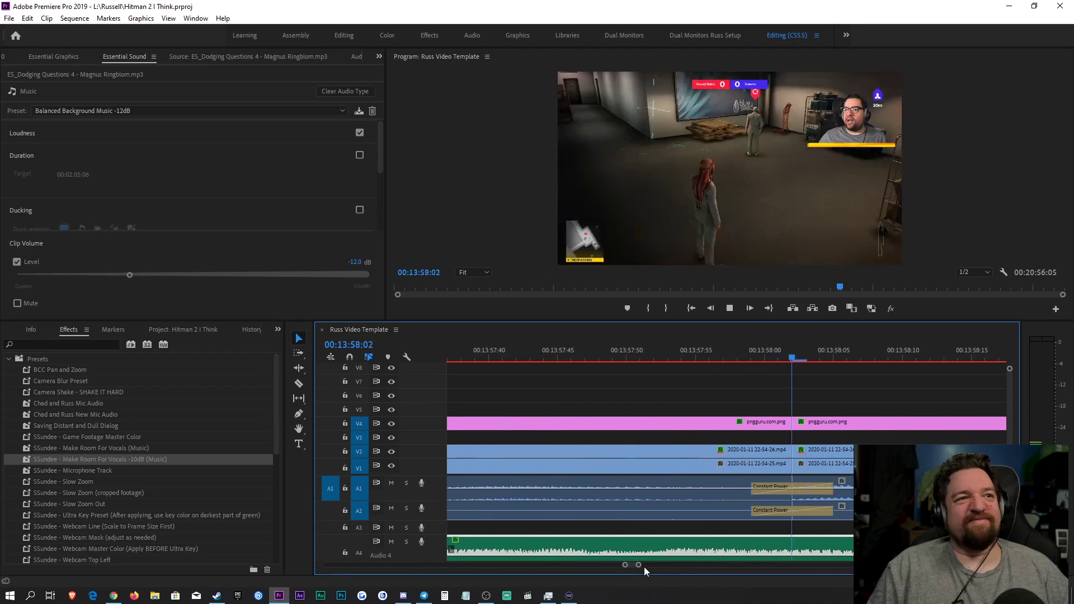
{"action": "key", "text": "minus"}
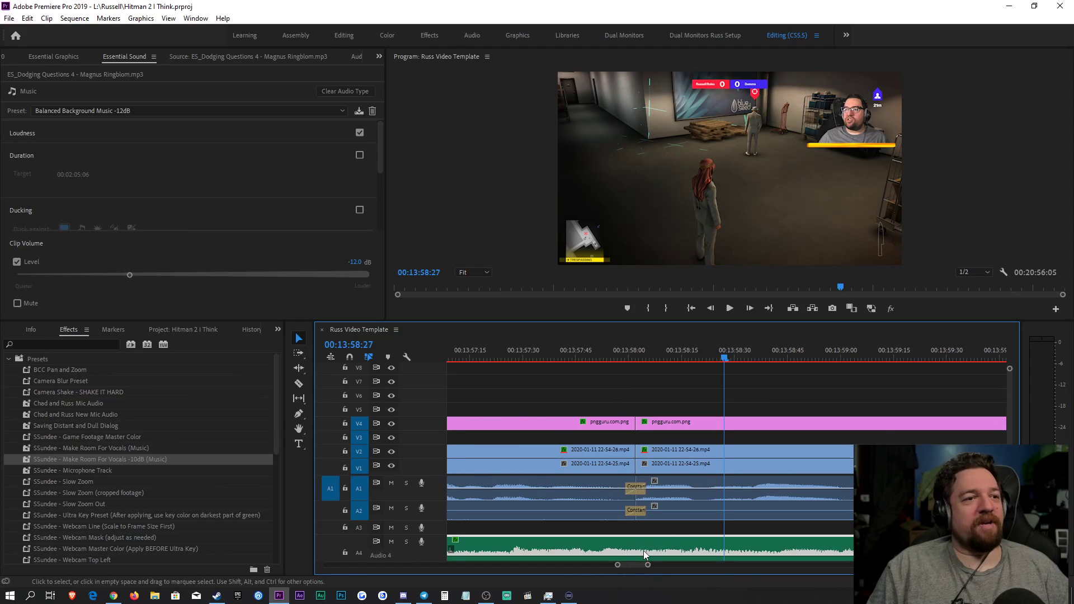
Step: Clear the project search and place the Offset Ease - Left Down transition on V5 and V6 over the cut at 13:58:02
{"action": "left_click", "coordinate": [174, 330]}
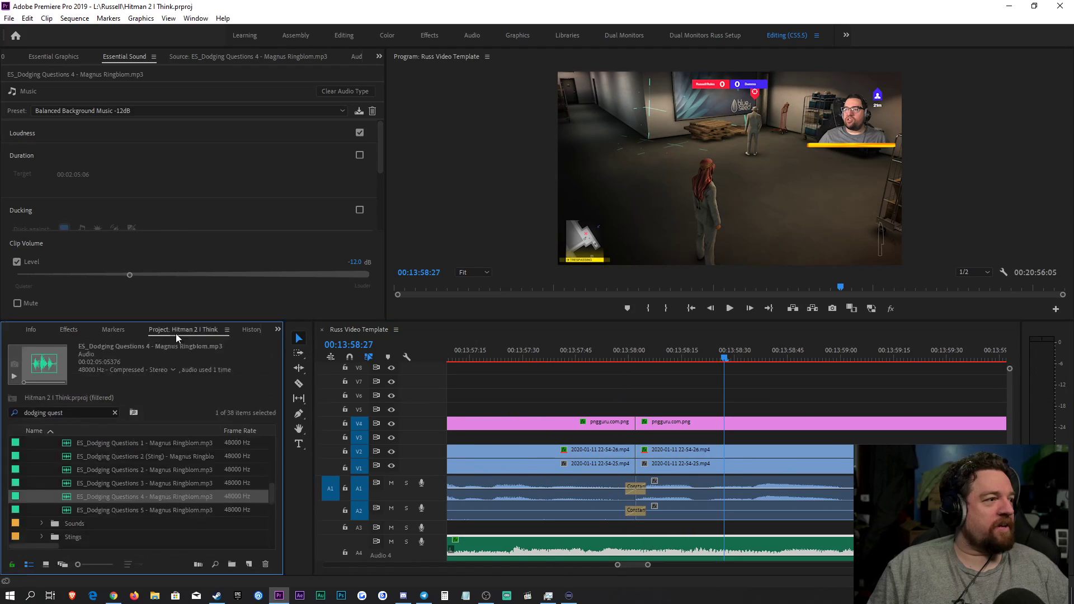
{"action": "left_click", "coordinate": [67, 414]}
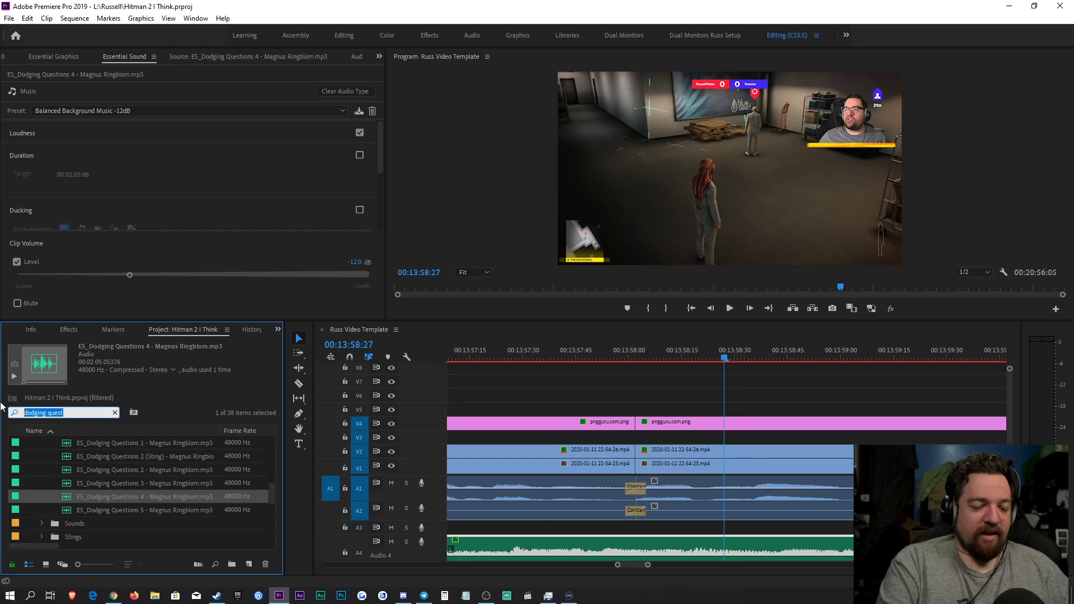
{"action": "key", "text": "BackSpace"}
{"action": "scroll", "coordinate": [98, 459], "scroll_direction": "up", "scroll_amount": 5}
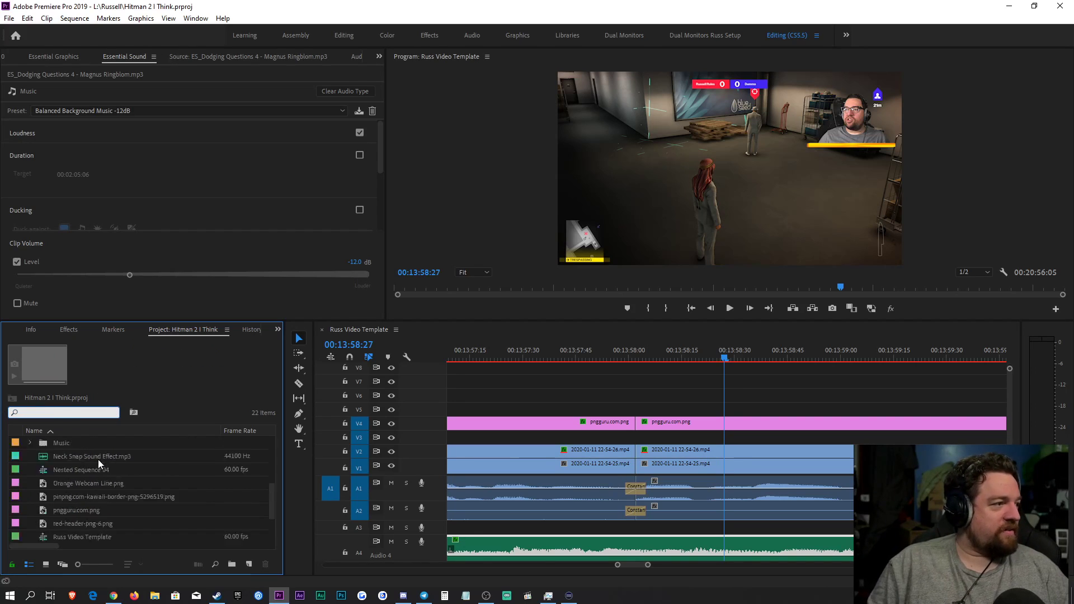
{"action": "left_click", "coordinate": [34, 443]}
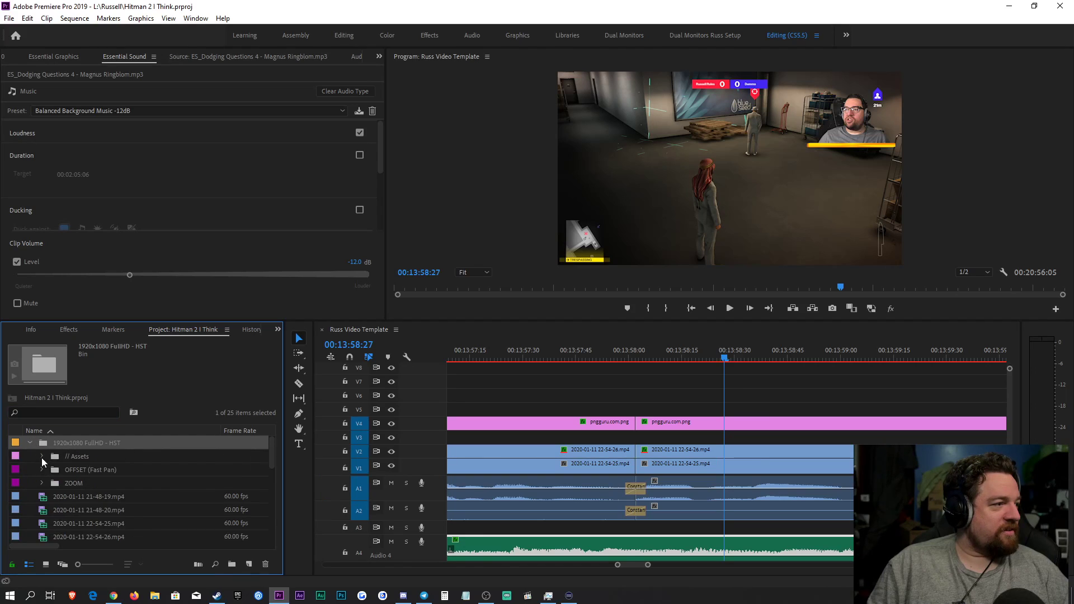
{"action": "left_click", "coordinate": [41, 470]}
{"action": "left_click", "coordinate": [53, 483]}
{"action": "scroll", "coordinate": [78, 508], "scroll_direction": "down", "scroll_amount": 1}
{"action": "left_click_drag", "start_coordinate": [113, 496], "coordinate": [665, 400]}
Step: Play the new transition and following footage from 13:56:21 past 14:16:05, then return to the kill at 14:10:25
{"action": "left_click_drag", "start_coordinate": [560, 357], "coordinate": [311, 421]}
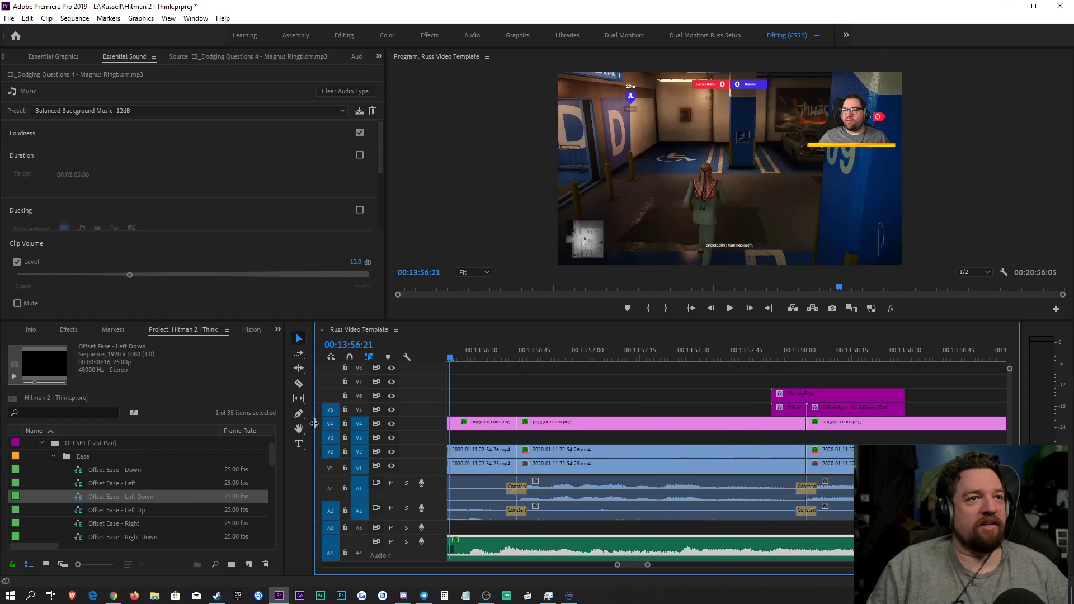
{"action": "key", "text": "space"}
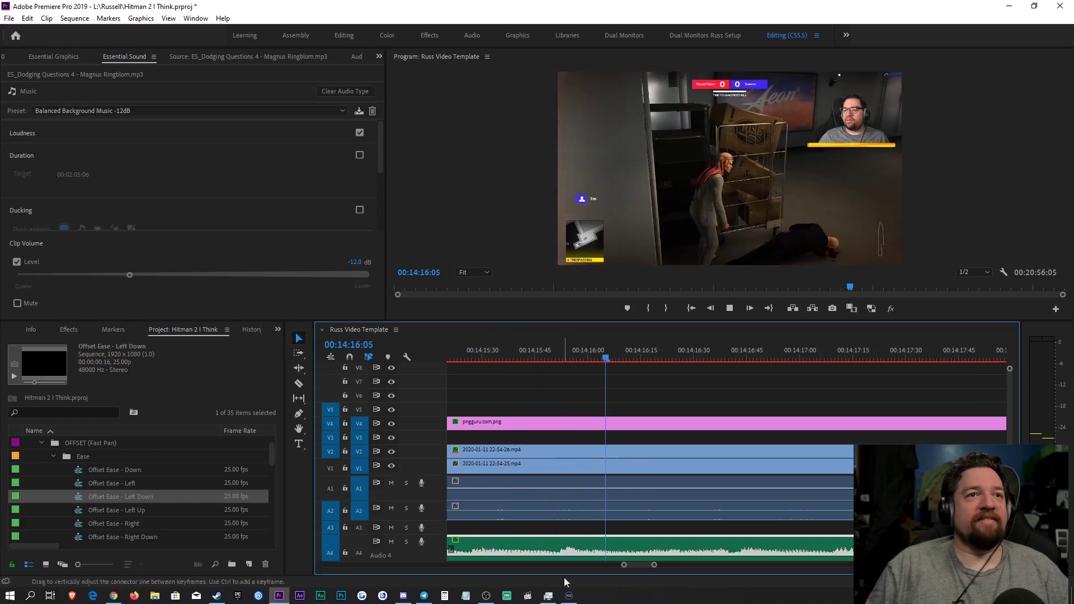
{"action": "key", "text": "minus"}
{"action": "key", "text": "space"}
{"action": "left_click", "coordinate": [712, 351]}
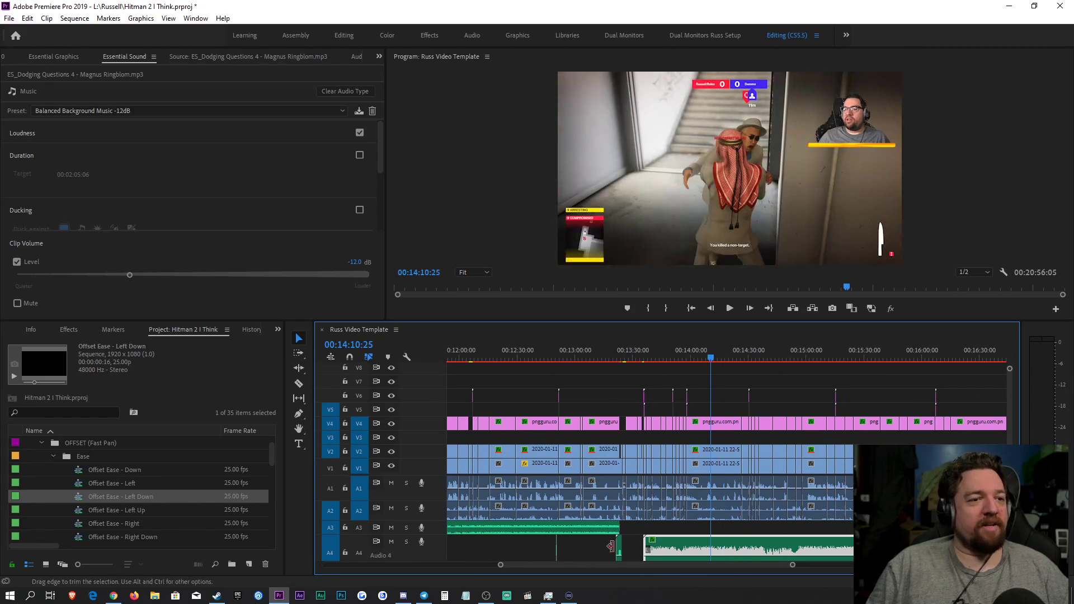
Step: Lock the A4 music track and cut all other tracks at 14:13:26, after the kill
{"action": "left_click", "coordinate": [346, 553]}
{"action": "key", "text": "space"}
{"action": "left_click_drag", "start_coordinate": [793, 565], "coordinate": [727, 566]}
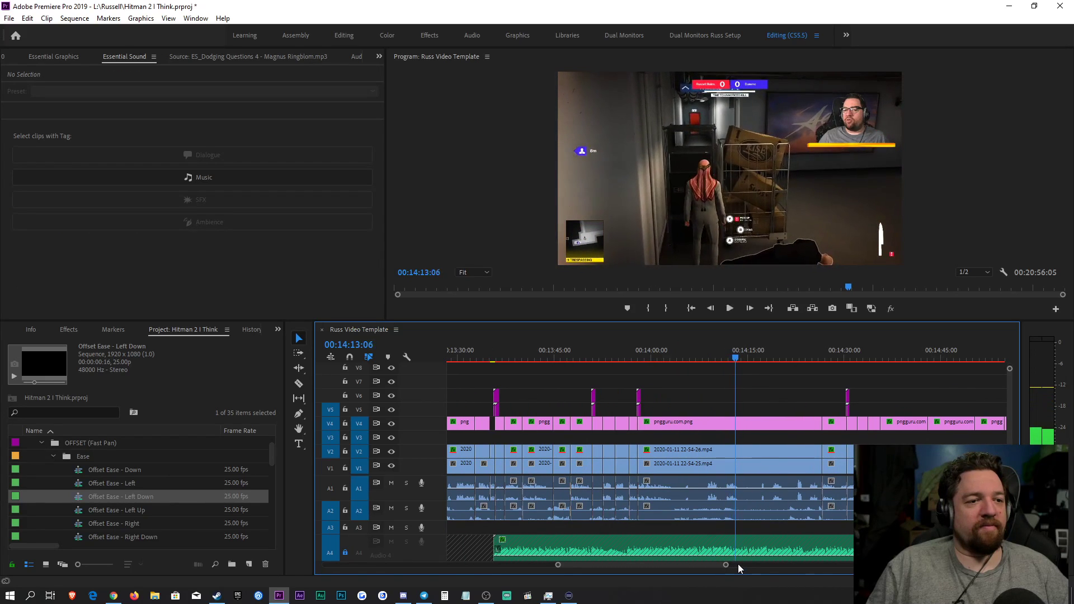
{"action": "key", "text": "space"}
{"action": "key", "text": "ctrl+k"}
{"action": "key", "text": "d"}
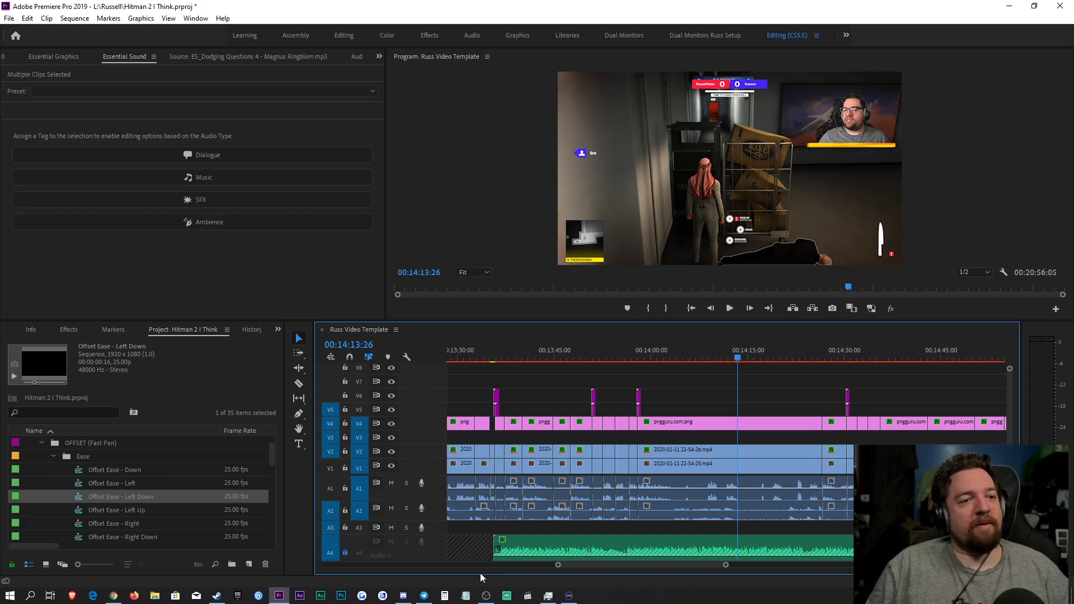
{"action": "left_click", "coordinate": [775, 391]}
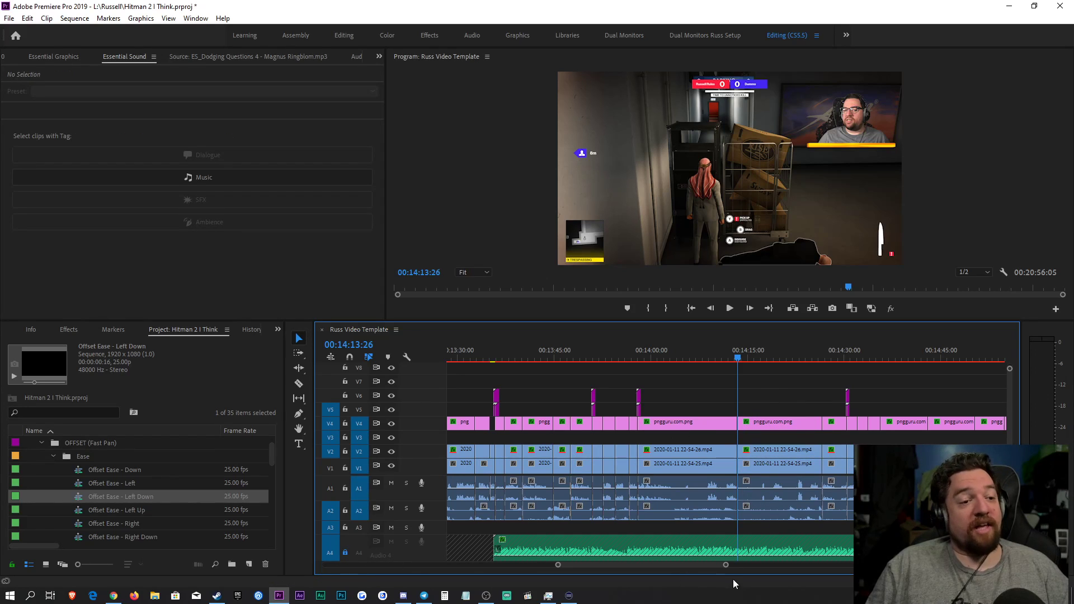
Step: Ripple-delete about 3 seconds of footage following the cut at 14:13:26, keeping the A4 music in place, and return to 14:11:03
{"action": "scroll", "coordinate": [725, 568], "scroll_direction": "down", "scroll_amount": 10}
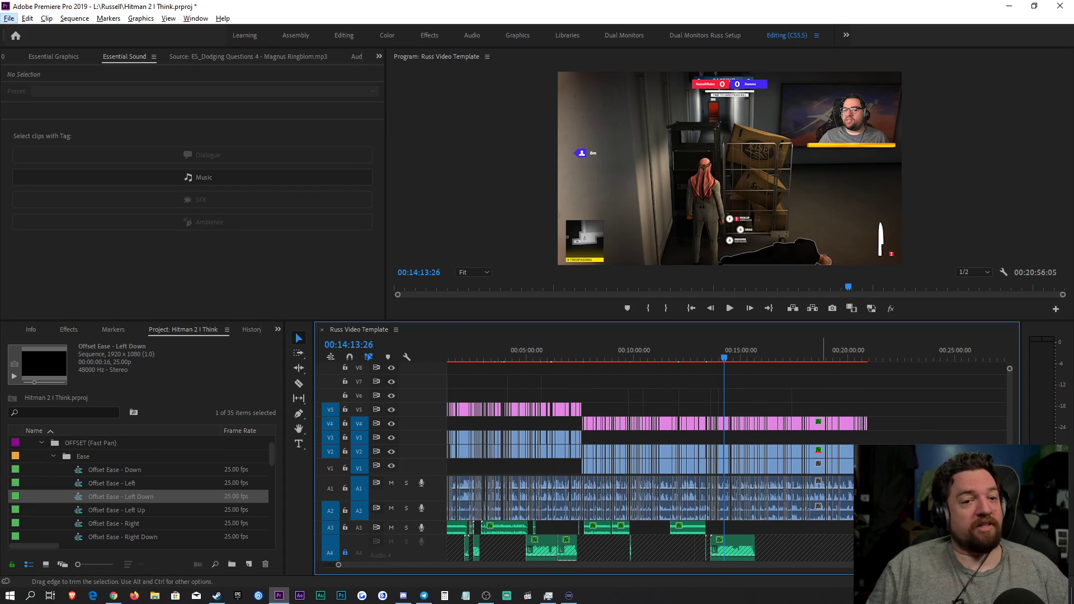
{"action": "mouse_move", "coordinate": [1010, 495]}
{"action": "left_mouse_down"}
{"action": "mouse_move", "coordinate": [1010, 540]}
{"action": "mouse_move", "coordinate": [1010, 497]}
{"action": "left_mouse_up"}
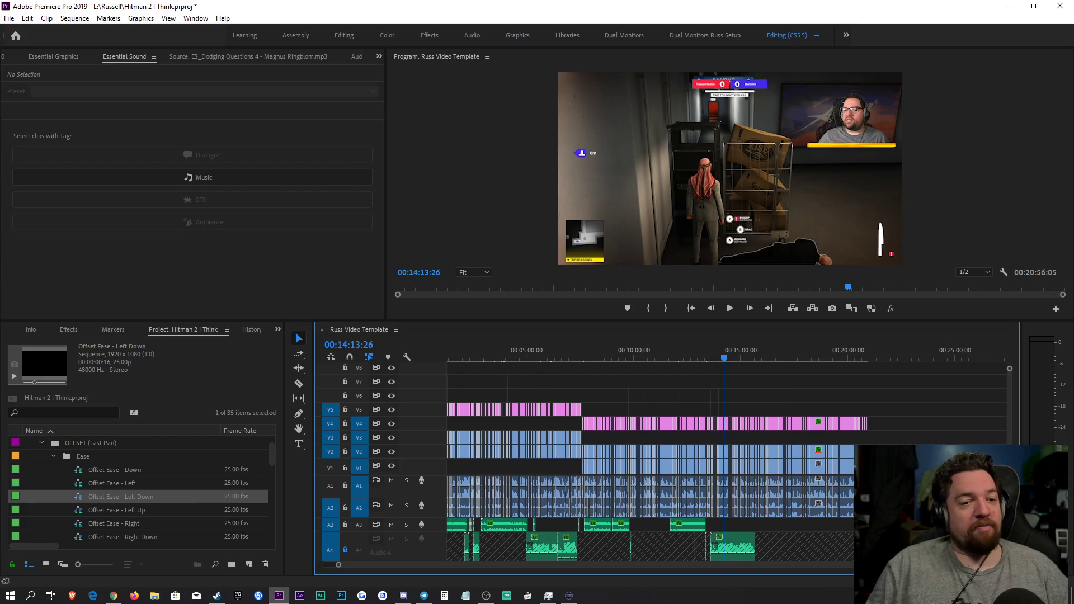
{"action": "key", "text": "equal"}
{"action": "key", "text": "equal"}
{"action": "key", "text": "equal"}
{"action": "key", "text": "equal"}
{"action": "key", "text": "equal"}
{"action": "key", "text": "equal"}
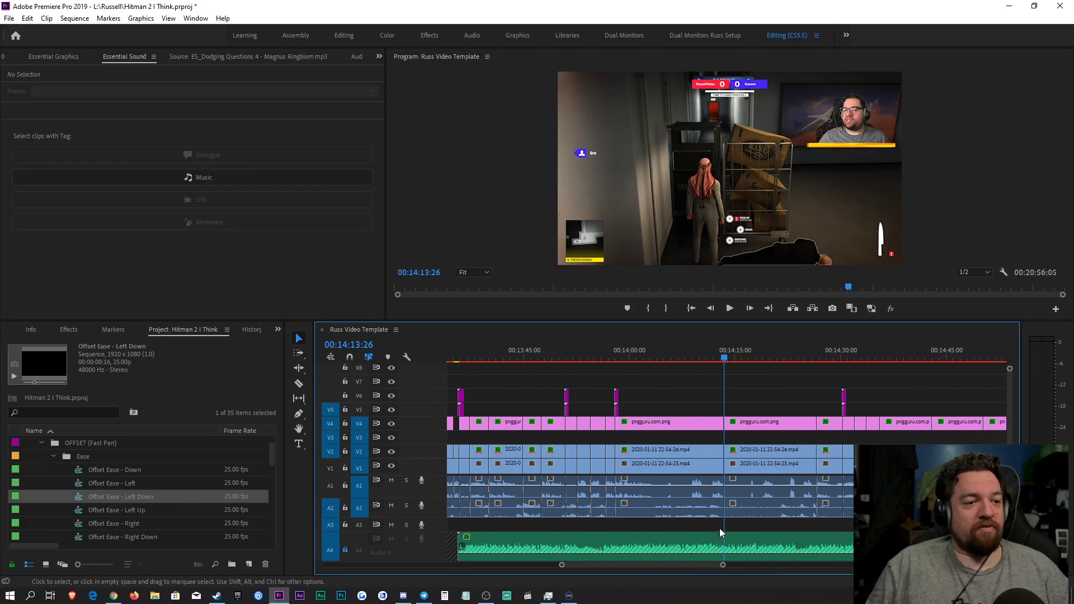
{"action": "left_click_drag", "start_coordinate": [723, 565], "coordinate": [682, 563]}
{"action": "key", "text": "space"}
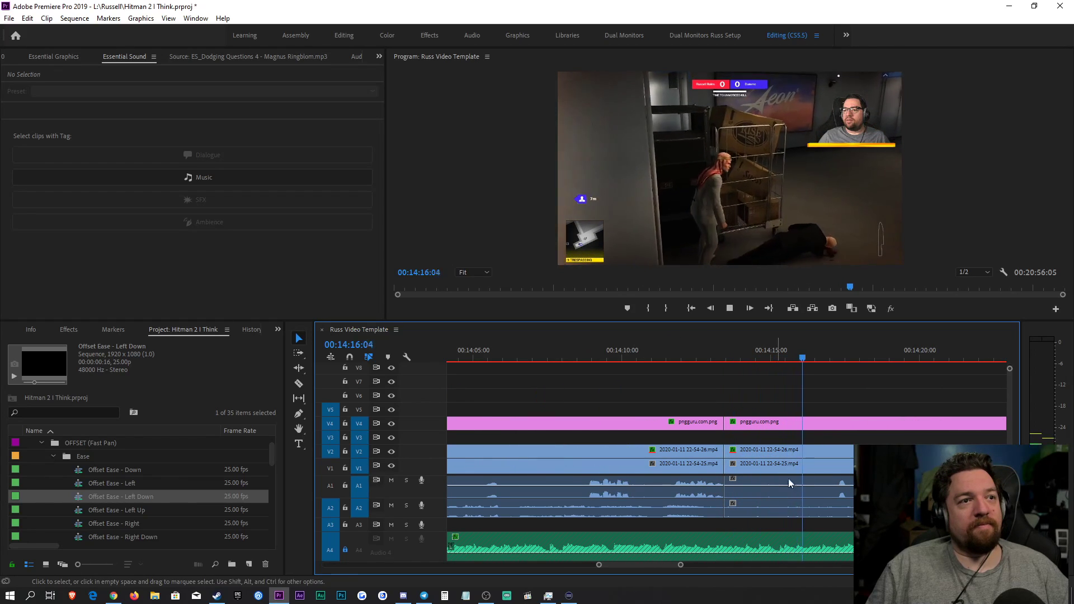
{"action": "left_click_drag", "start_coordinate": [848, 357], "coordinate": [653, 361]}
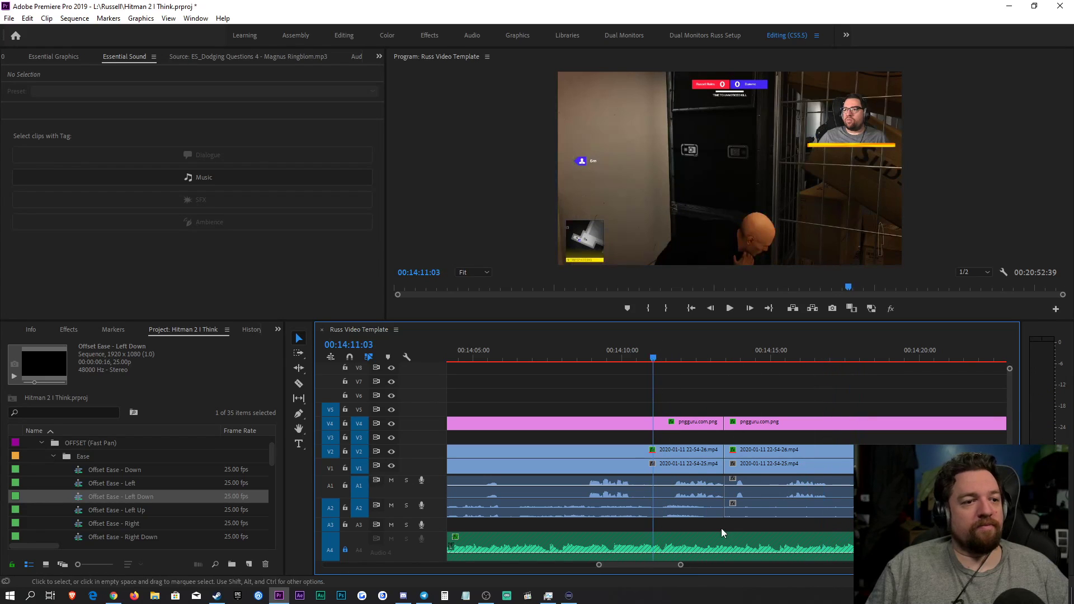
Step: Add audio crossfades on A1 and A2 at the cut at 14:13:26, and unlock the A4 music track
{"action": "left_click", "coordinate": [697, 481]}
{"action": "key", "text": "space"}
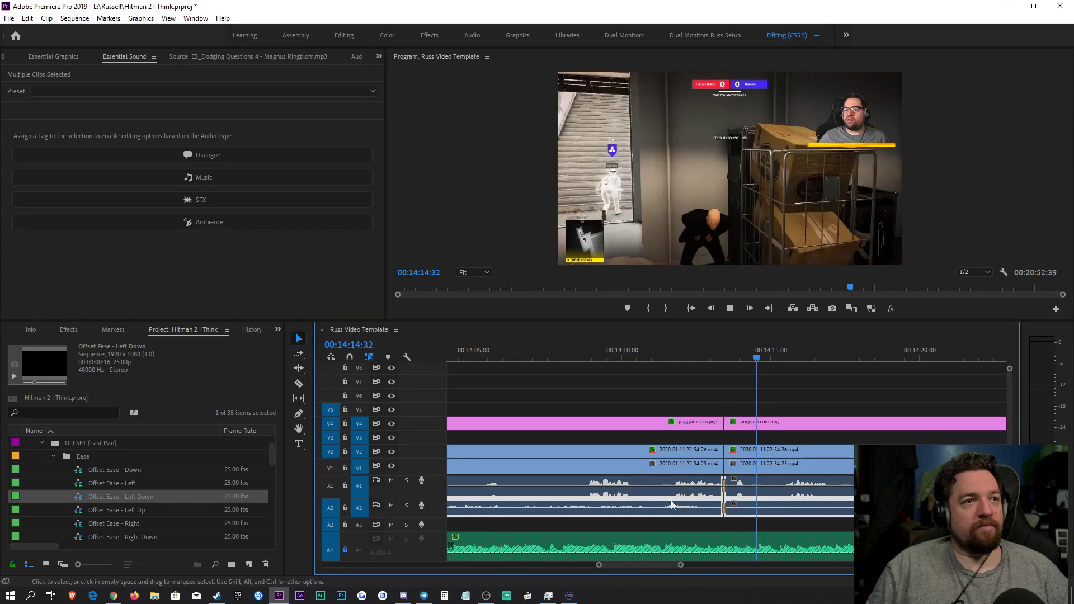
{"action": "key", "text": "minus"}
{"action": "key", "text": "minus"}
{"action": "key", "text": "minus"}
{"action": "key", "text": "minus"}
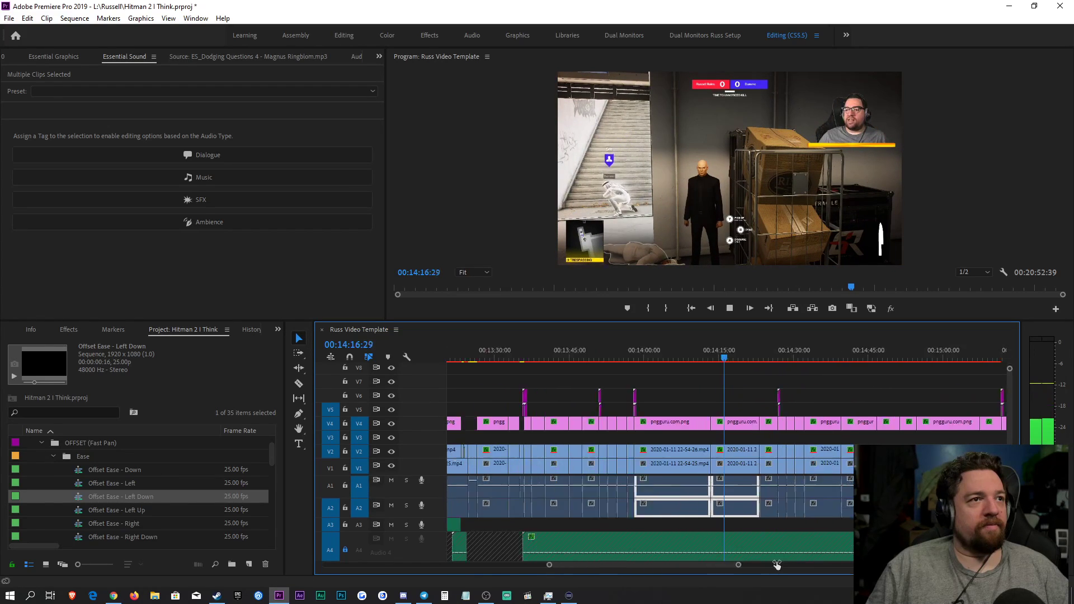
{"action": "left_click", "coordinate": [346, 551]}
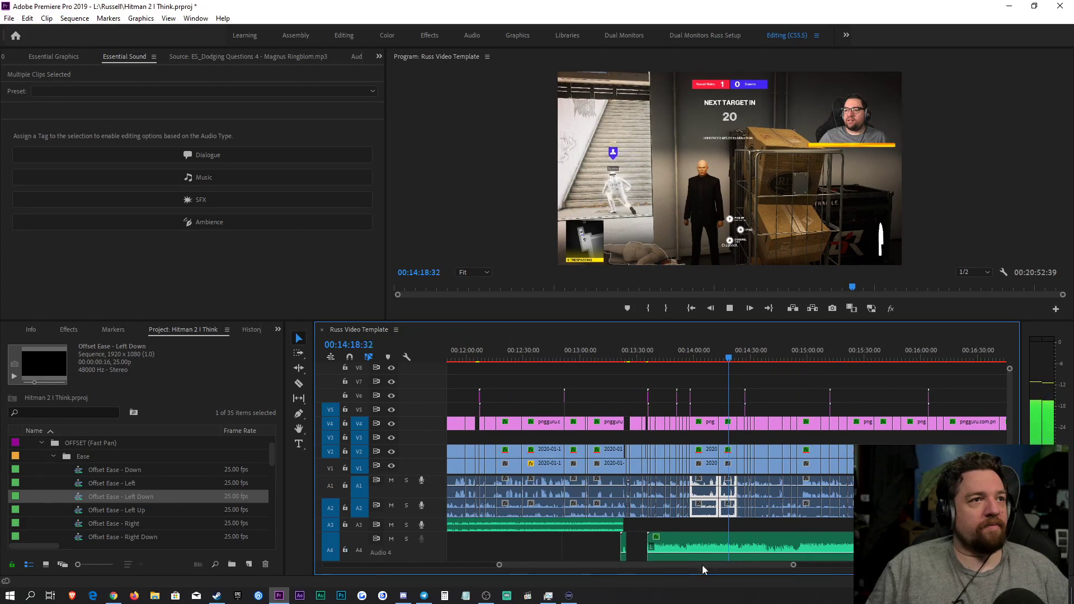
Step: Play the footage with its background music on to 15:12:53
{"action": "left_click", "coordinate": [847, 530]}
{"action": "key", "text": "equal"}
{"action": "key", "text": "equal"}
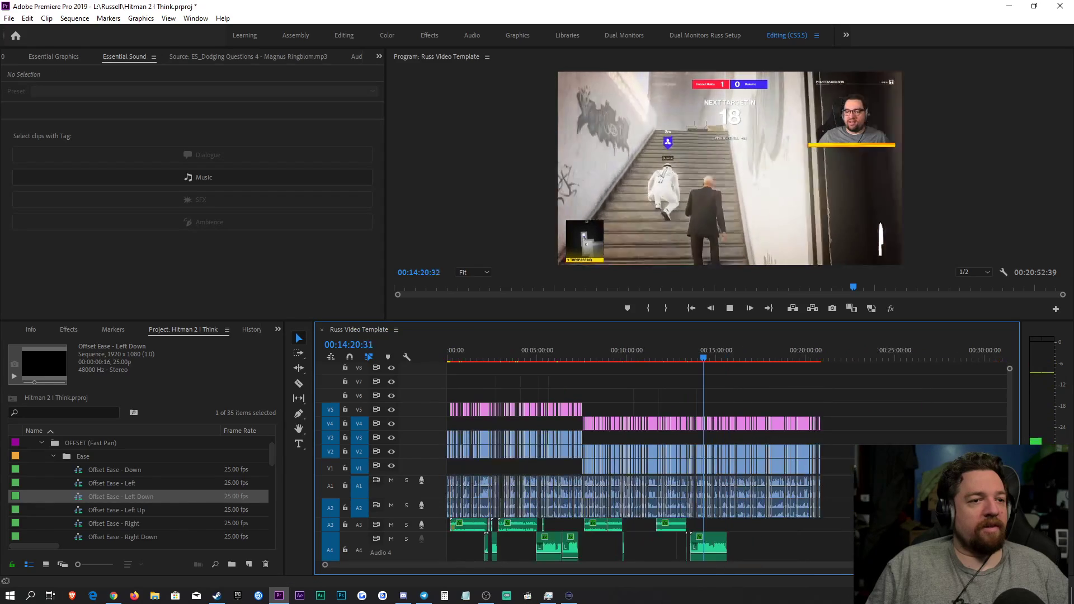
{"action": "key", "text": "minus"}
{"action": "key", "text": "minus"}
{"action": "key", "text": "minus"}
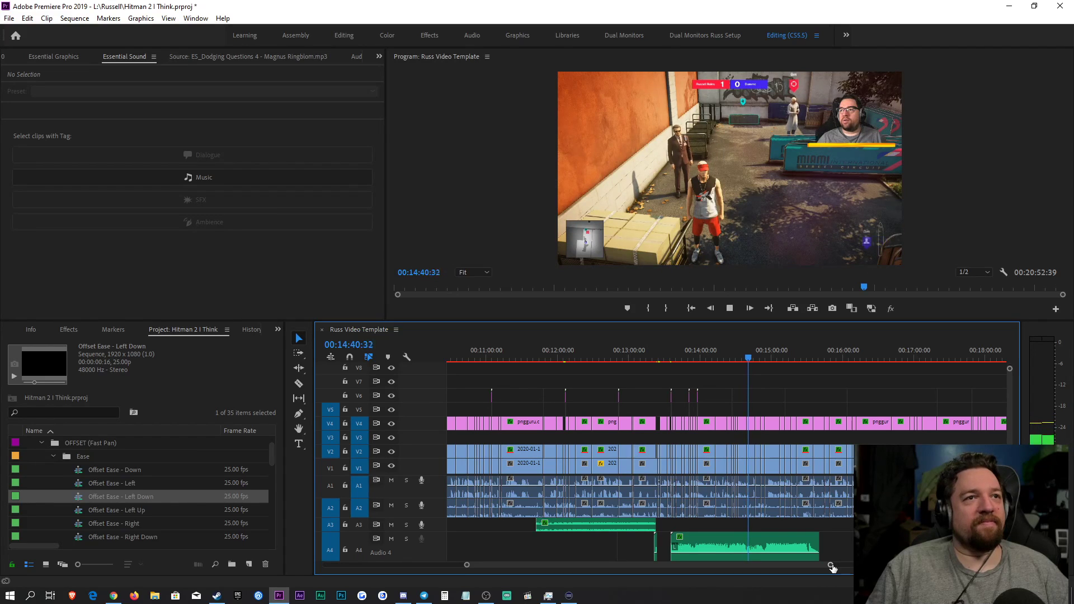
{"action": "left_click_drag", "start_coordinate": [833, 568], "coordinate": [792, 571]}
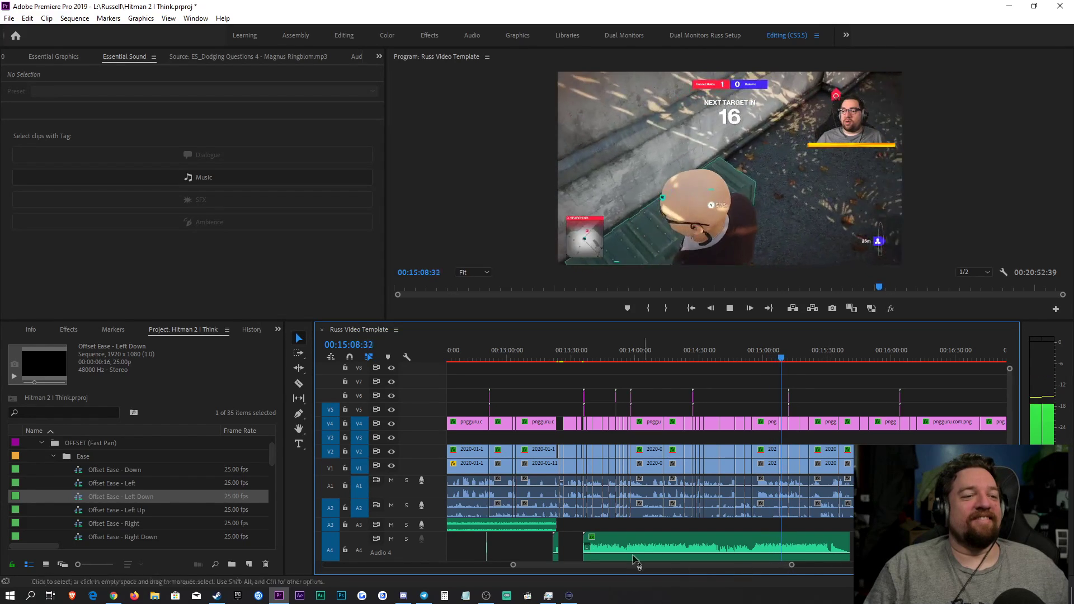
{"action": "left_click_drag", "start_coordinate": [791, 567], "coordinate": [758, 570]}
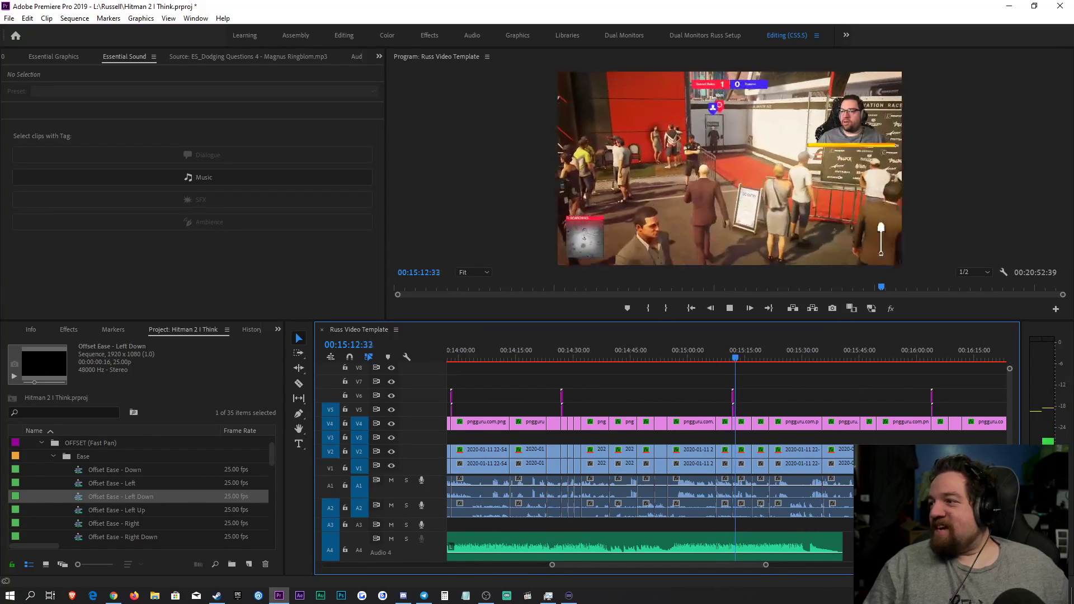
{"action": "key", "text": "space"}
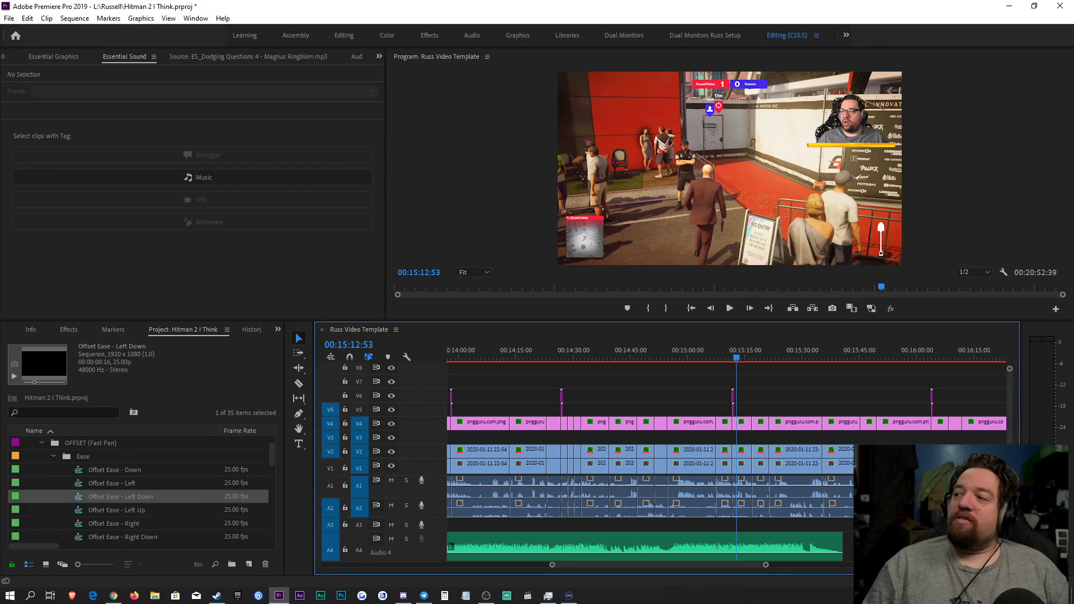
Step: Continue playback from 15:12:53 and stop at 15:18:47, beside the red race car
{"action": "left_click", "coordinate": [345, 551]}
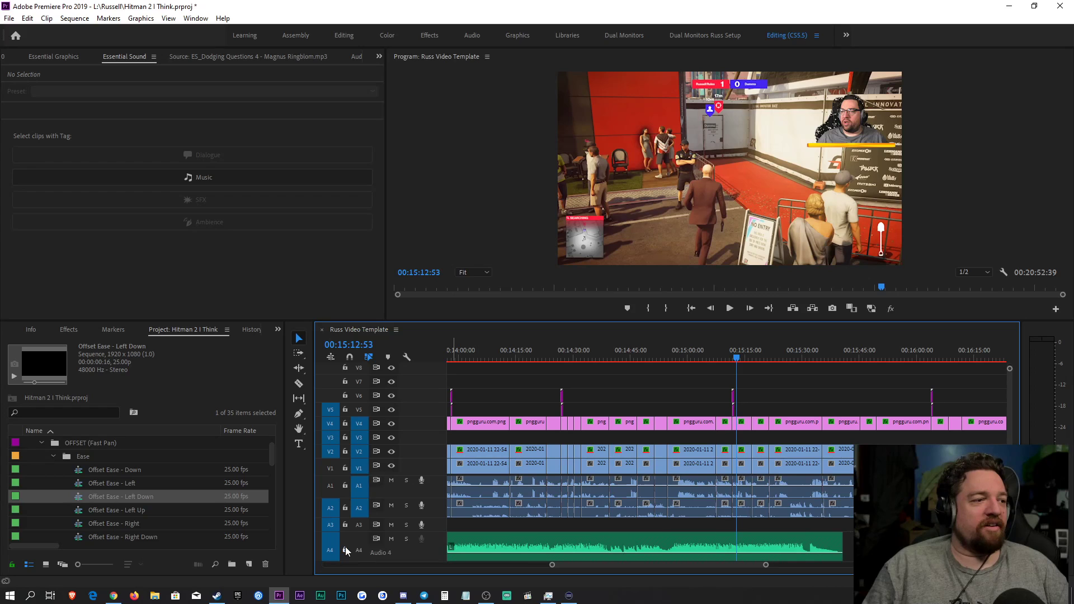
{"action": "left_click", "coordinate": [344, 551]}
{"action": "key", "text": "space"}
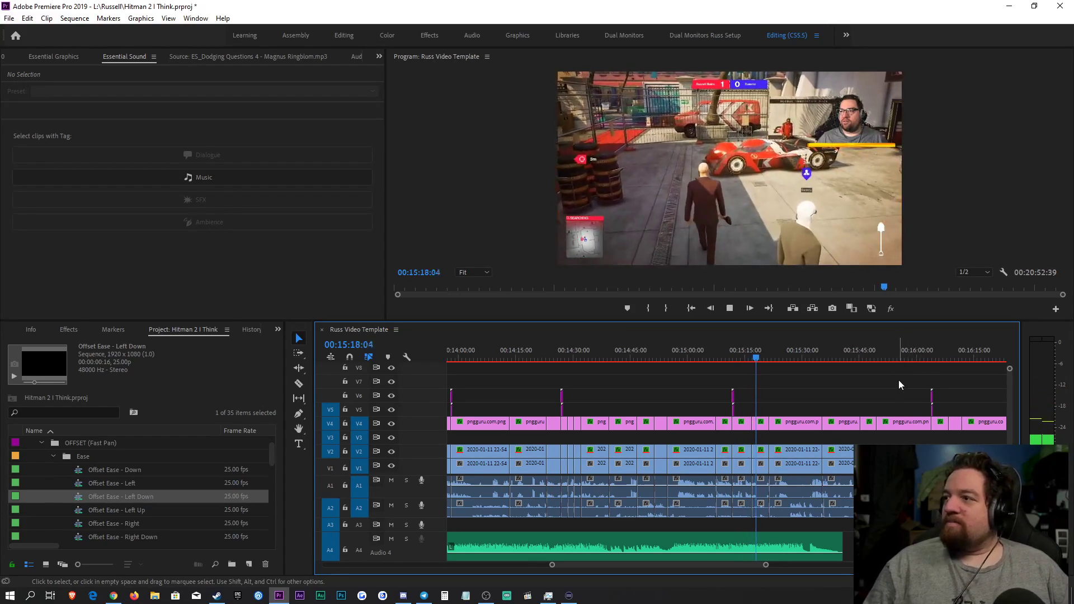
{"action": "key", "text": "space"}
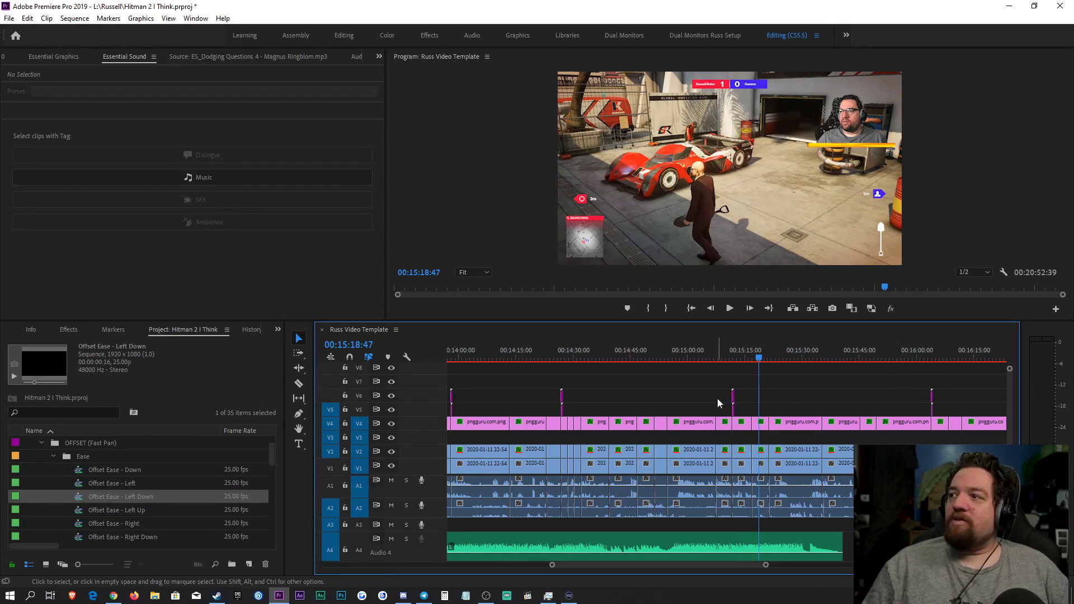
{"action": "left_click", "coordinate": [794, 393]}
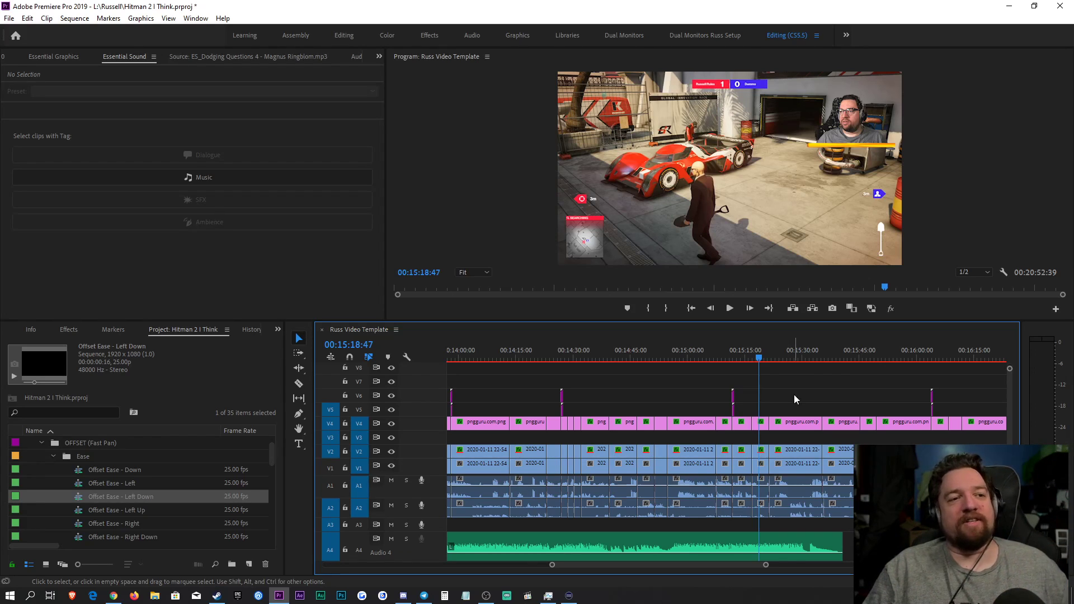
Step: Play on from 15:18:47 to 15:37:38, checking the footage where the A4 music ends
{"action": "left_click_drag", "start_coordinate": [766, 565], "coordinate": [715, 565]}
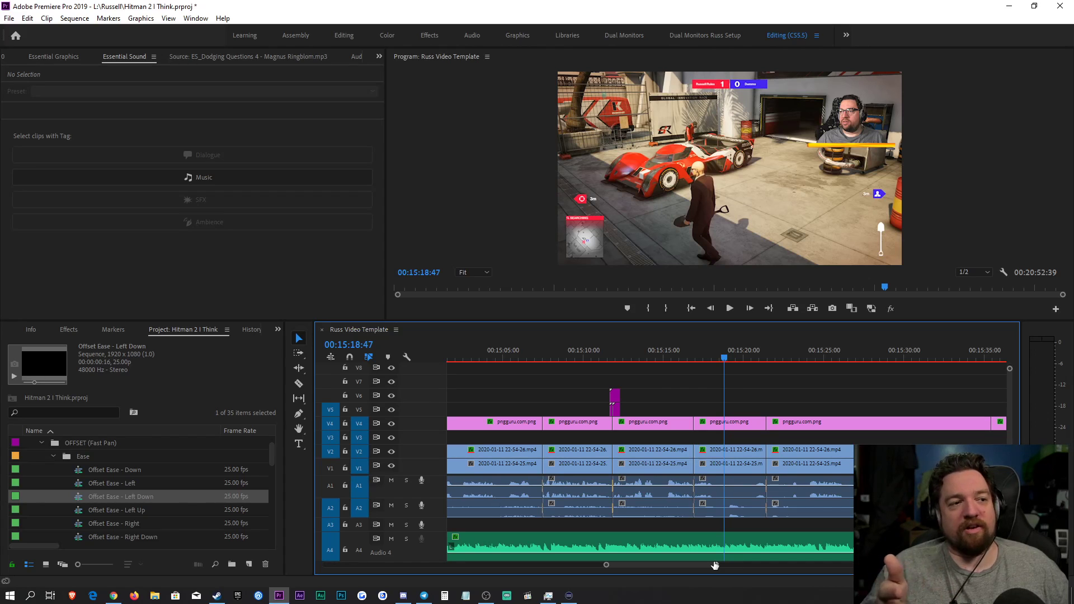
{"action": "key", "text": "minus"}
{"action": "key", "text": "minus"}
{"action": "key", "text": "minus"}
{"action": "key", "text": "minus"}
{"action": "key", "text": "equal"}
{"action": "key", "text": "equal"}
{"action": "key", "text": "equal"}
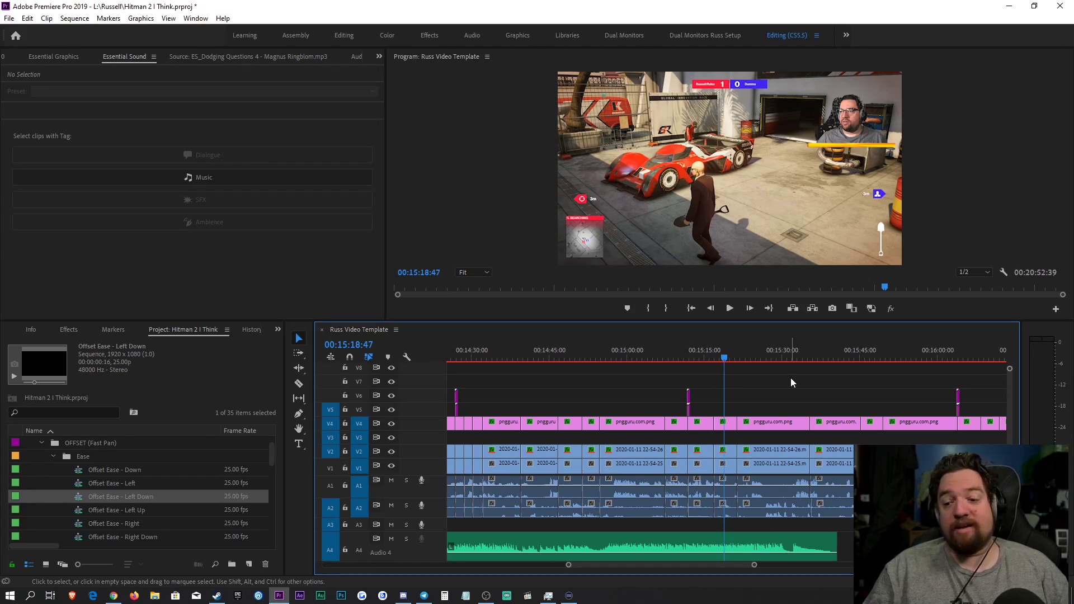
{"action": "key", "text": "space"}
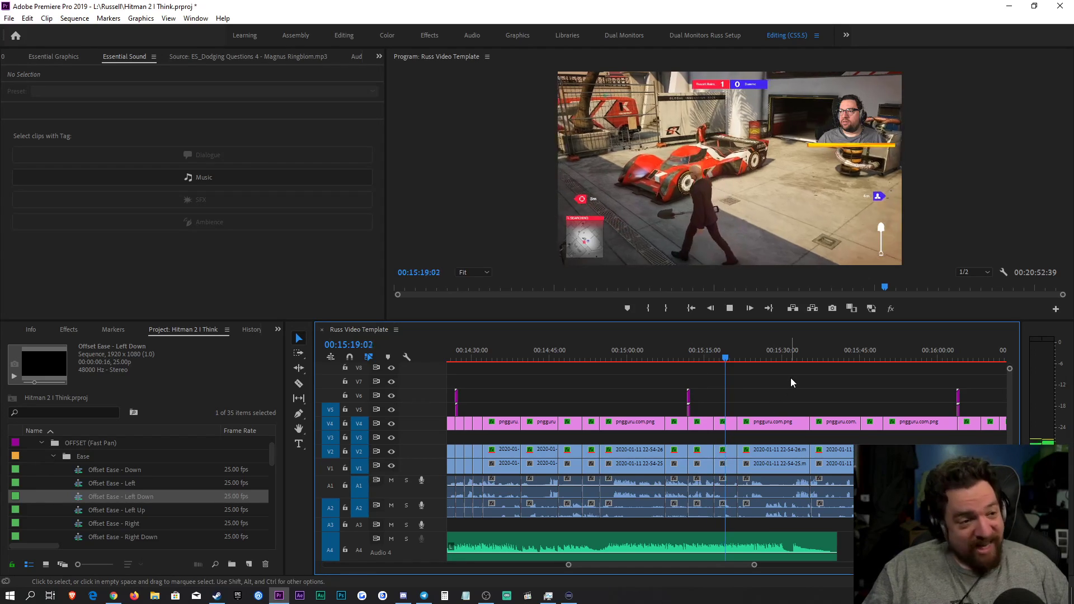
{"action": "left_click_drag", "start_coordinate": [754, 564], "coordinate": [719, 566]}
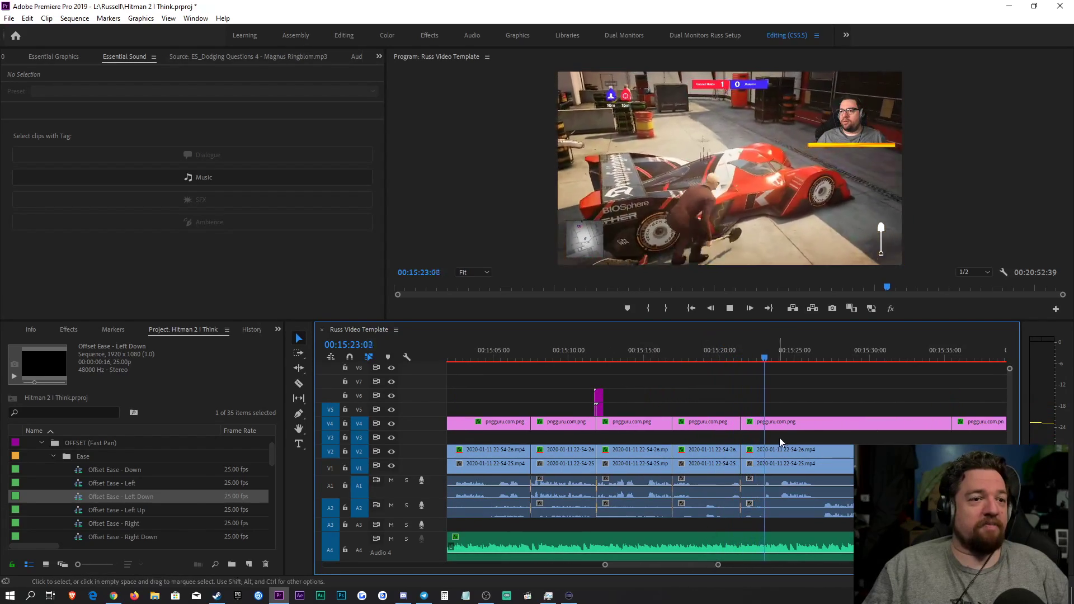
{"action": "left_click", "coordinate": [824, 396]}
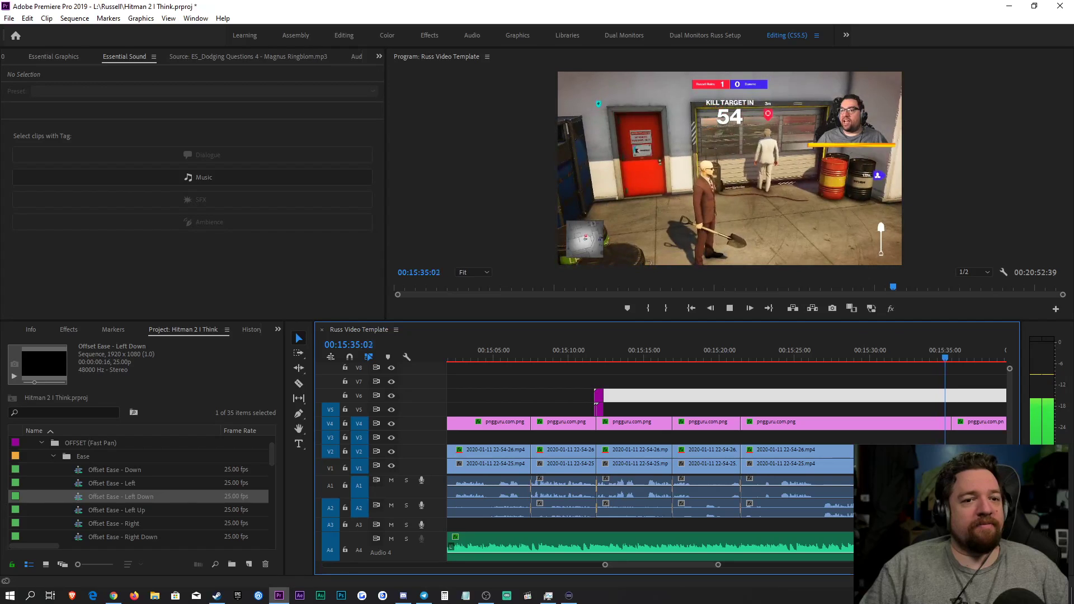
{"action": "mouse_move", "coordinate": [718, 567]}
{"action": "left_mouse_down"}
{"action": "mouse_move", "coordinate": [744, 566]}
{"action": "mouse_move", "coordinate": [732, 566]}
{"action": "left_mouse_up"}
{"action": "key", "text": "space"}
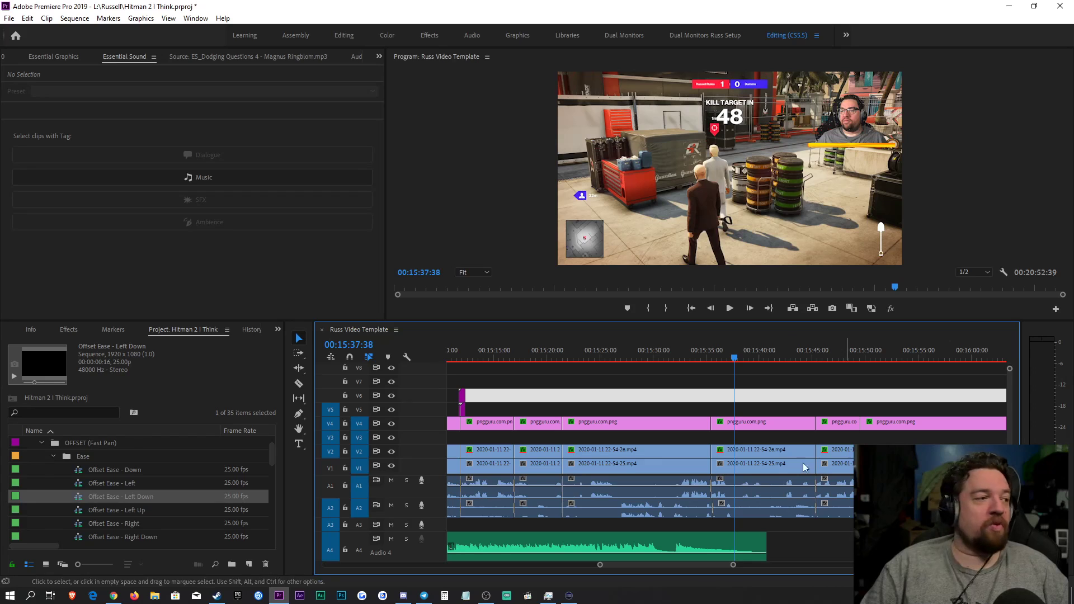
Step: Search the project for "sneak" and preview the music track ES_Apple Thief Dance
{"action": "left_click", "coordinate": [73, 411]}
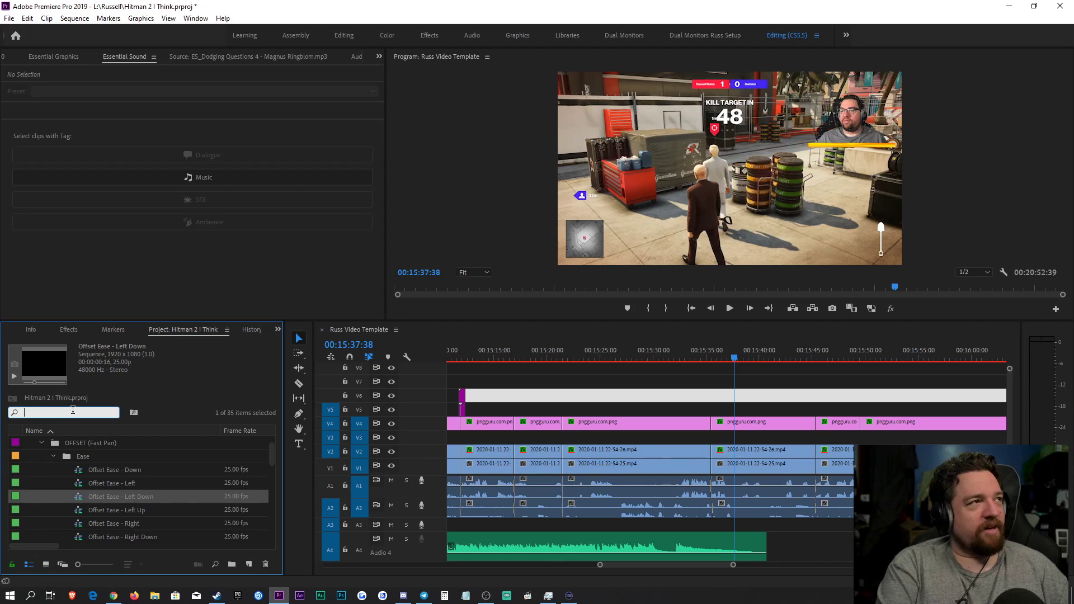
{"action": "type", "text": "sneak"}
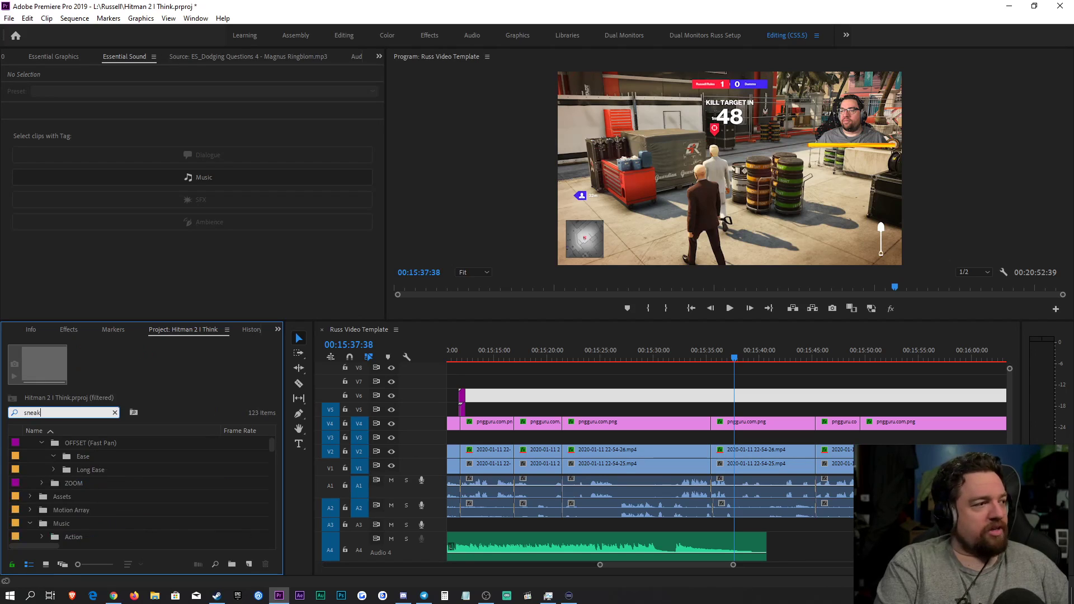
{"action": "scroll", "coordinate": [90, 511], "scroll_direction": "down", "scroll_amount": 10}
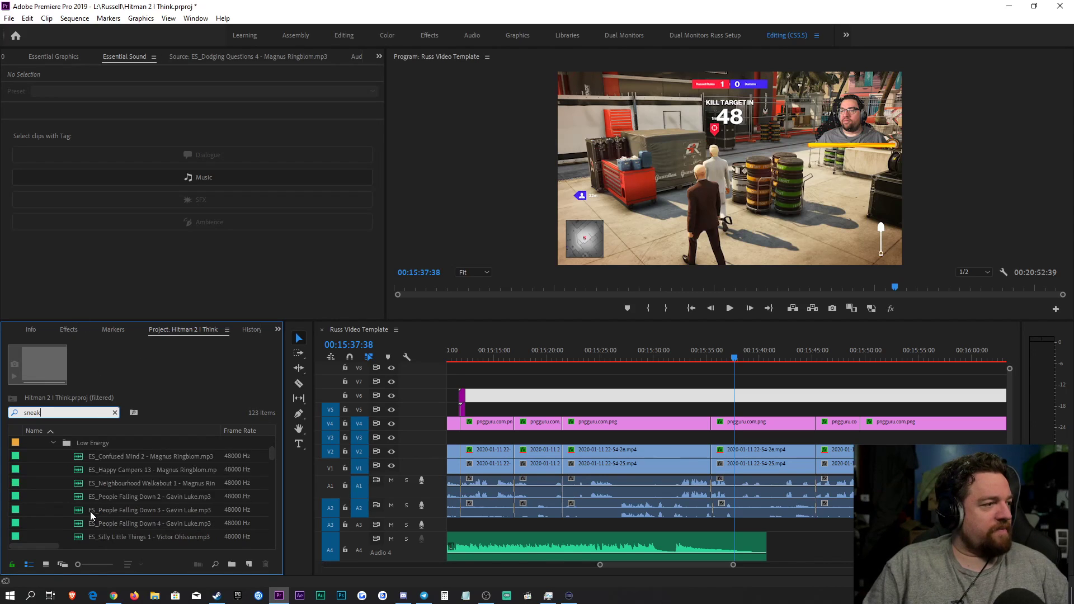
{"action": "scroll", "coordinate": [88, 511], "scroll_direction": "up", "scroll_amount": 5}
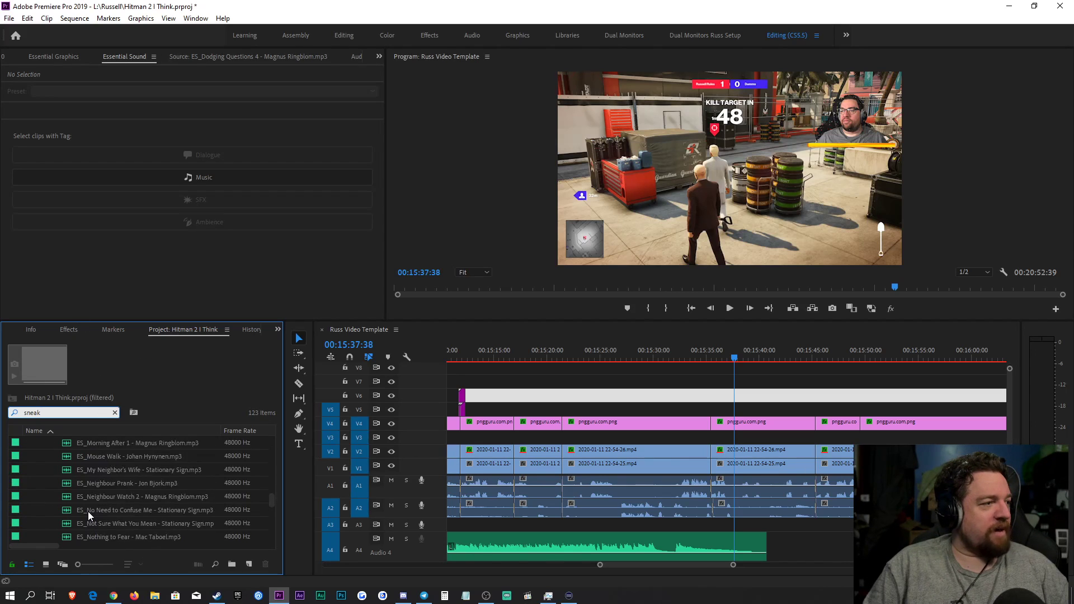
{"action": "scroll", "coordinate": [88, 512], "scroll_direction": "up", "scroll_amount": 4}
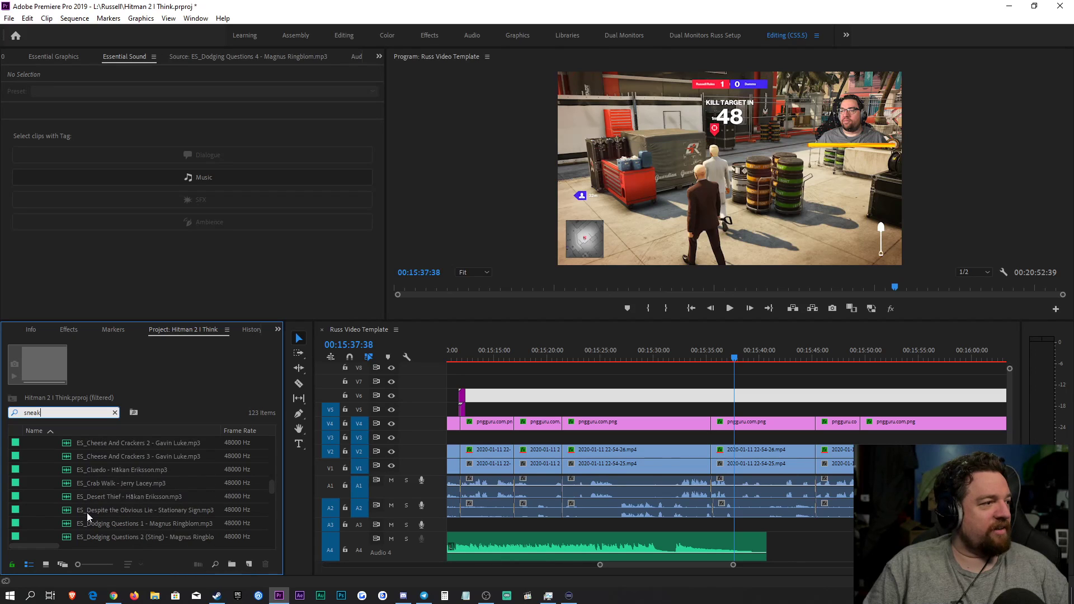
{"action": "double_click", "coordinate": [105, 458]}
{"action": "left_click", "coordinate": [192, 308]}
Step: Place ES_Apple Thief Dance on A3 from about 15:35, overlapping the end of the A4 music, and expand the A3 track
{"action": "left_click_drag", "start_coordinate": [193, 271], "coordinate": [722, 532]}
{"action": "double_click", "coordinate": [423, 528]}
{"action": "left_click", "coordinate": [721, 528]}
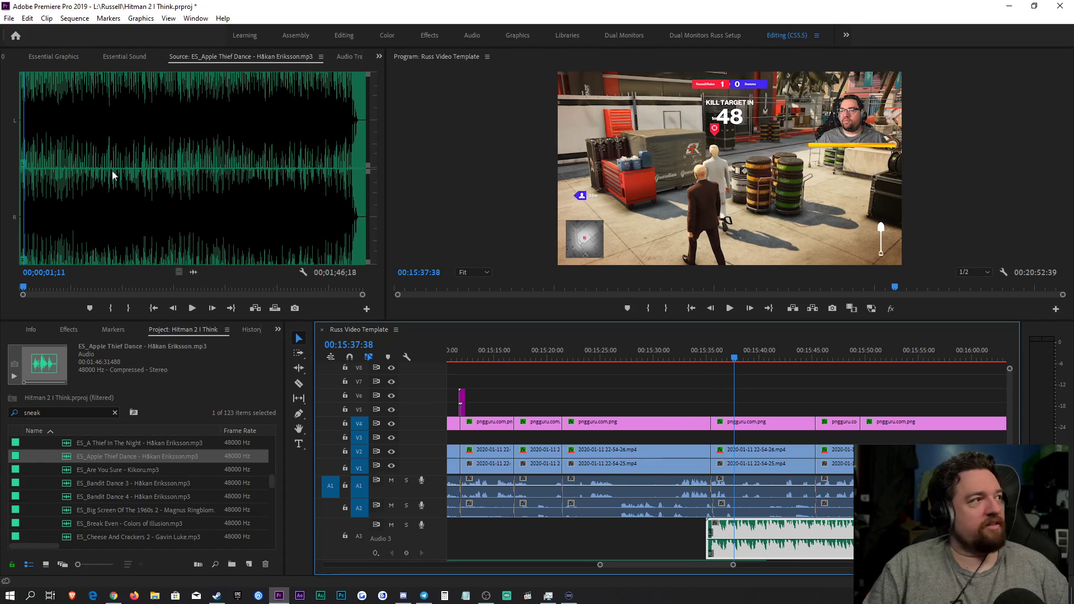
Step: Tag the new clip as Music with the Balanced Background Music -12dB preset and apply SSundee - Make Room For Vocals -10dB (Music)
{"action": "left_click", "coordinate": [124, 57]}
{"action": "left_click", "coordinate": [171, 177]}
{"action": "left_click", "coordinate": [151, 111]}
{"action": "left_click", "coordinate": [143, 158]}
{"action": "left_click", "coordinate": [69, 330]}
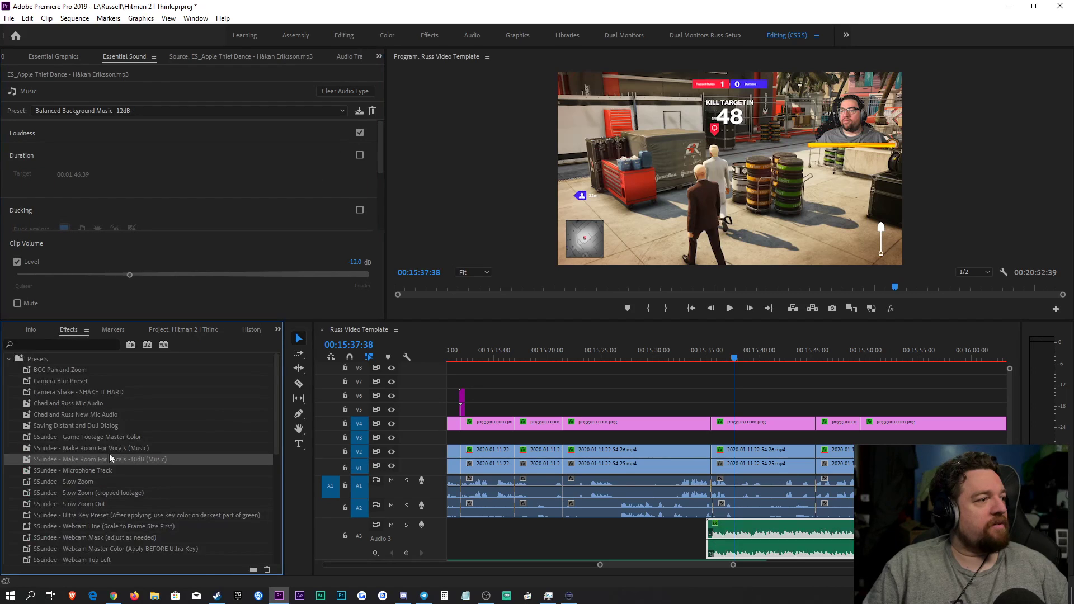
Step: Play the lead-in from about 15:31, move ES_Apple Thief Dance on A3 slightly earlier, and replay its entry
{"action": "left_click", "coordinate": [661, 353]}
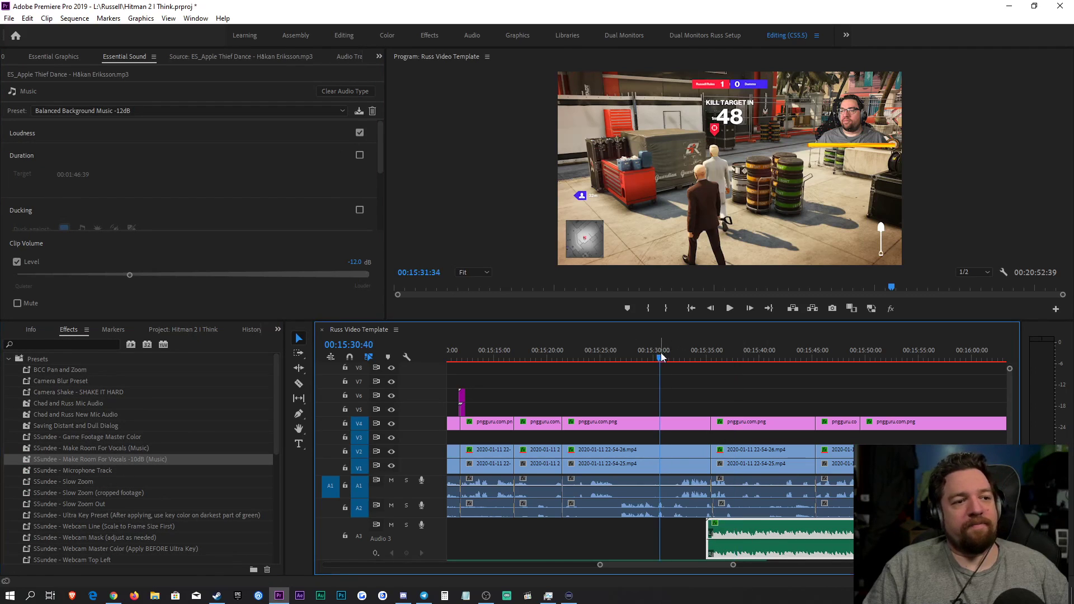
{"action": "key", "text": "space"}
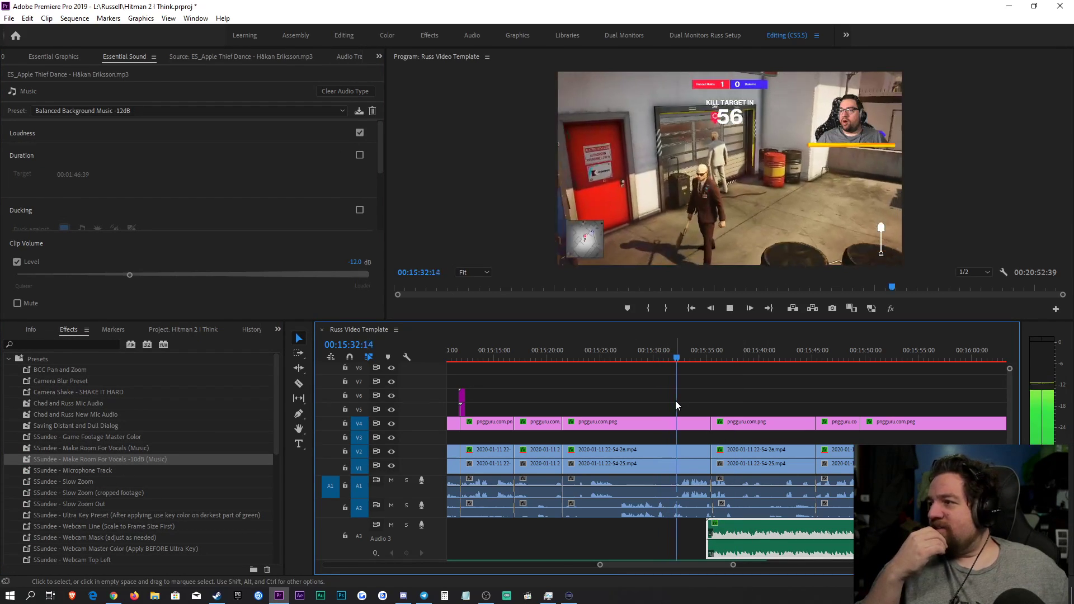
{"action": "key", "text": "space"}
{"action": "key", "text": "ctrl+s"}
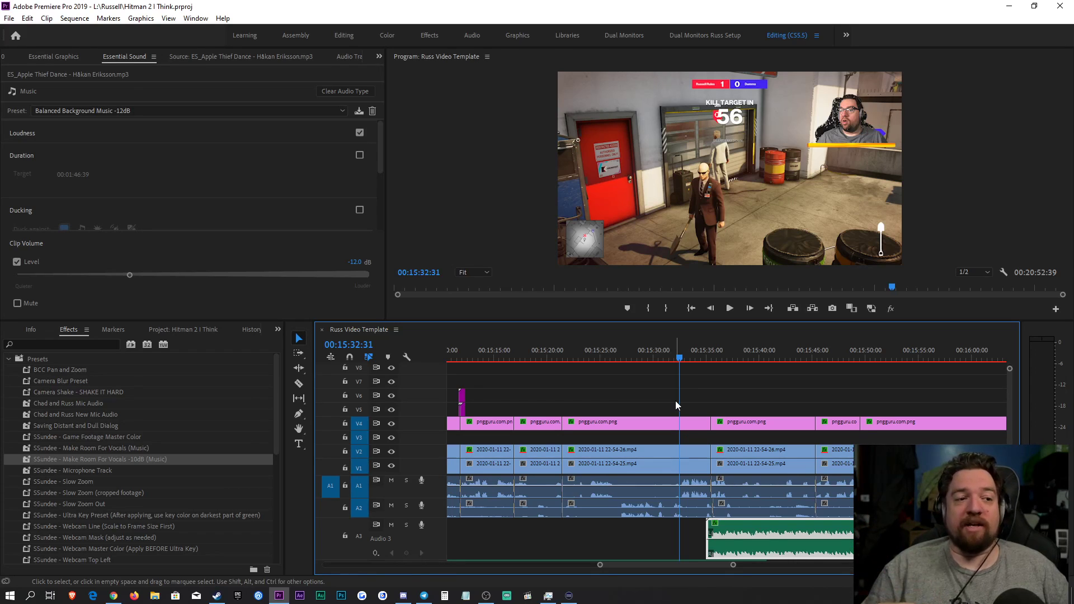
{"action": "key", "text": "space"}
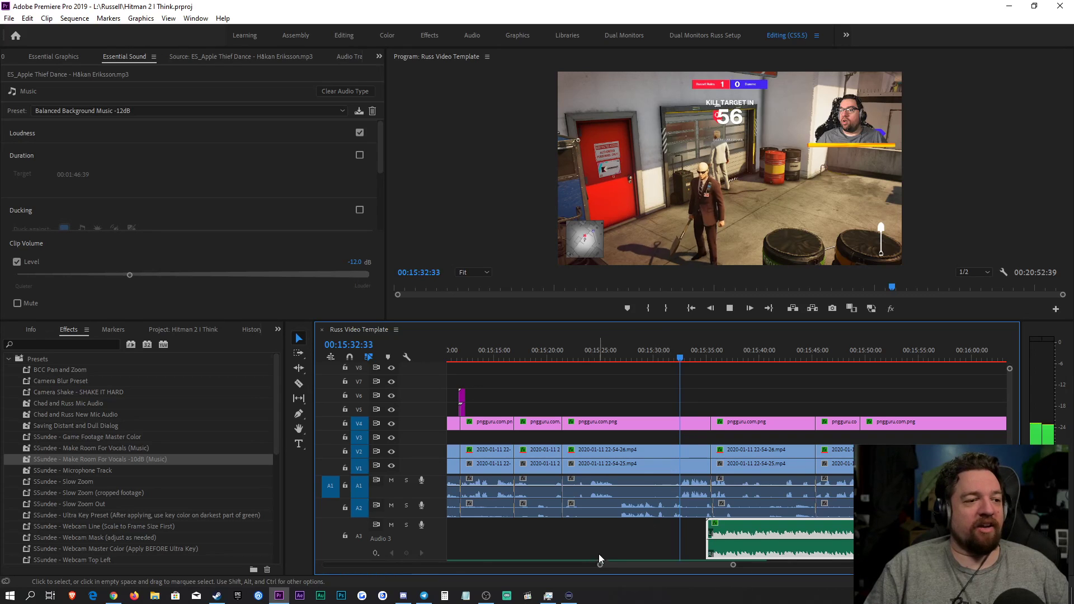
{"action": "key", "text": "equal"}
{"action": "key", "text": "equal"}
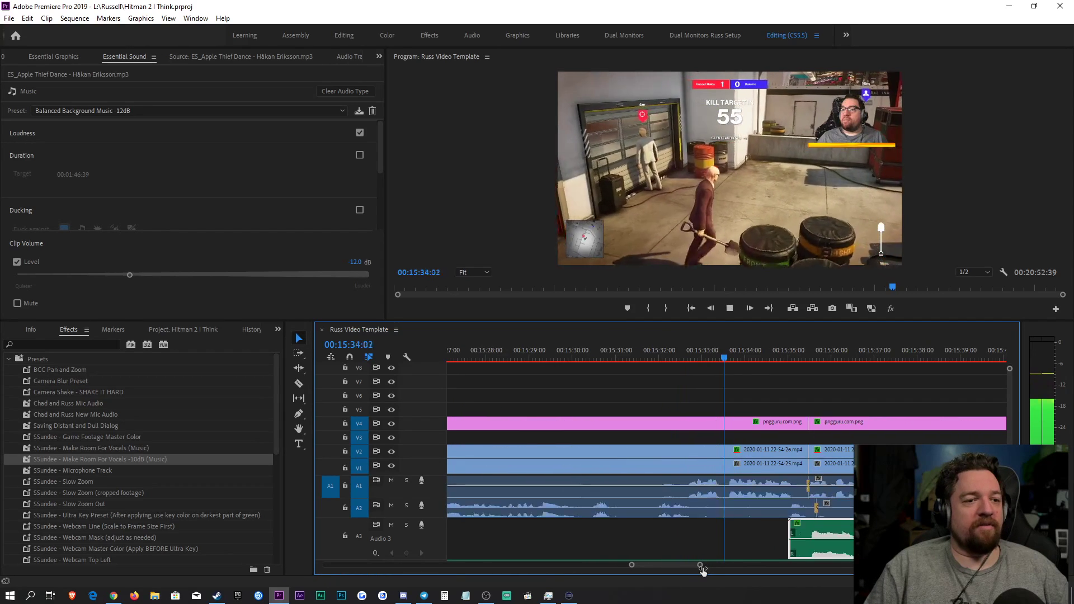
{"action": "left_click", "coordinate": [716, 540]}
{"action": "key", "text": "a"}
{"action": "left_click_drag", "start_coordinate": [853, 526], "coordinate": [849, 525]}
{"action": "key", "text": "v"}
{"action": "left_click", "coordinate": [847, 531]}
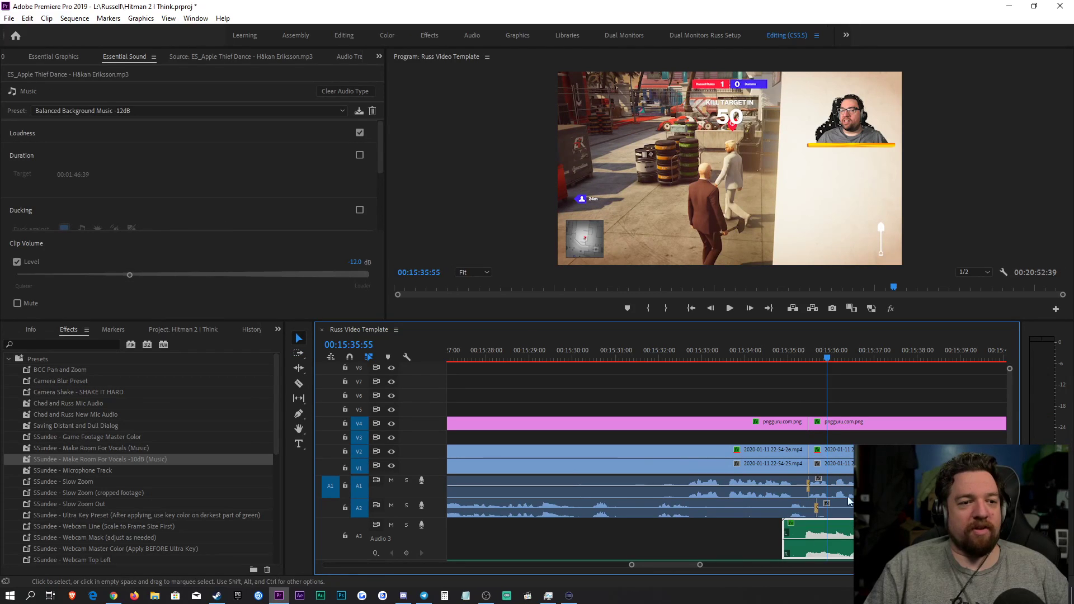
{"action": "key", "text": "space"}
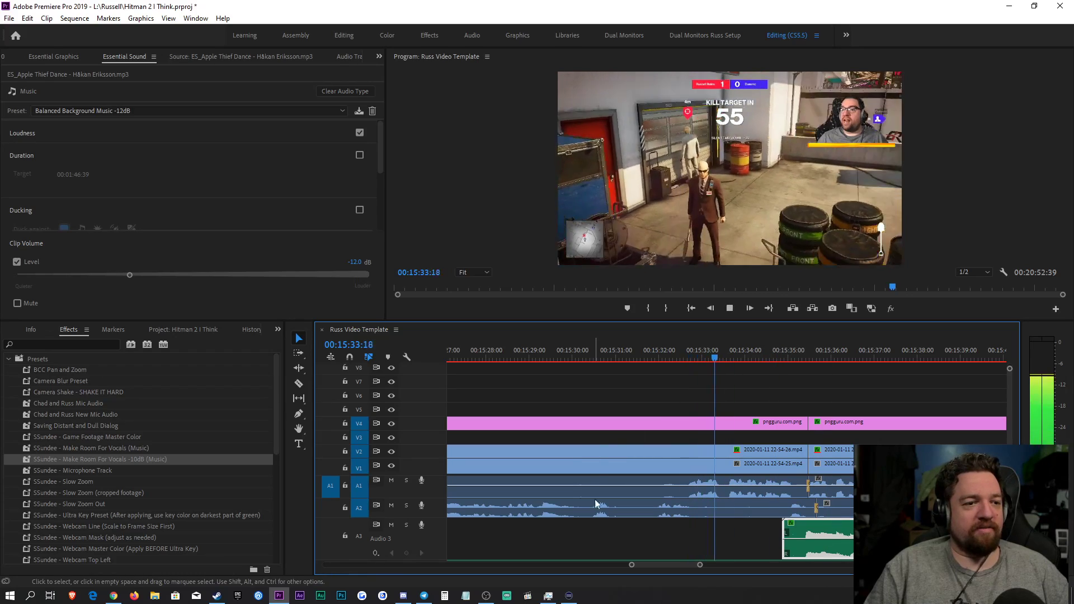
Step: Set the Simple Parametric EQ boost on the ES_Apple Thief Dance clip to -8.0 dB
{"action": "scroll", "coordinate": [727, 566], "scroll_direction": "down", "scroll_amount": 1}
{"action": "scroll", "coordinate": [728, 567], "scroll_direction": "down", "scroll_amount": 5}
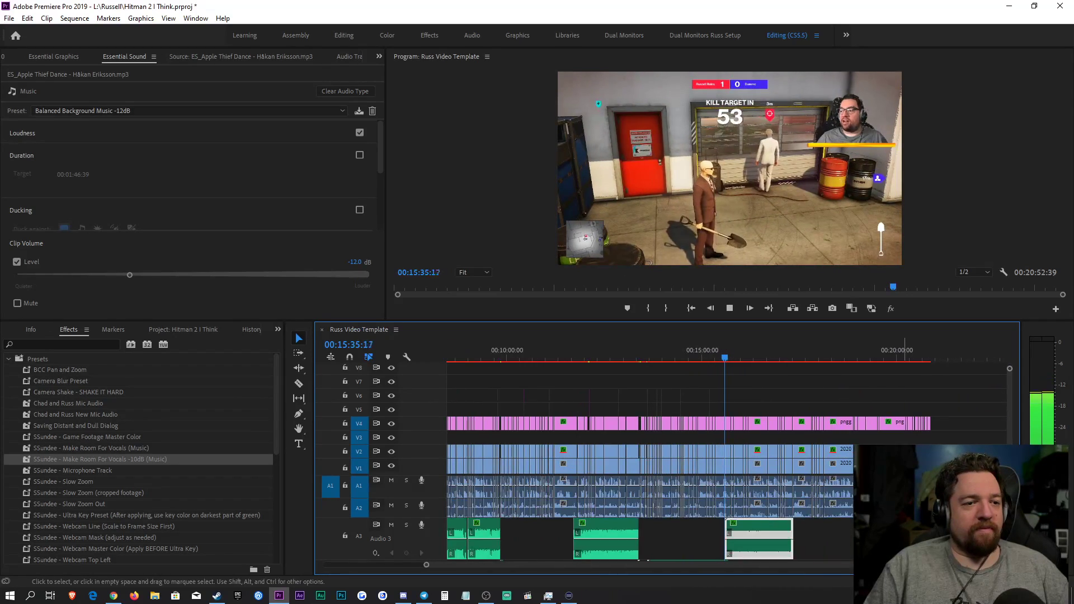
{"action": "scroll", "coordinate": [791, 473], "scroll_direction": "up", "scroll_amount": 4}
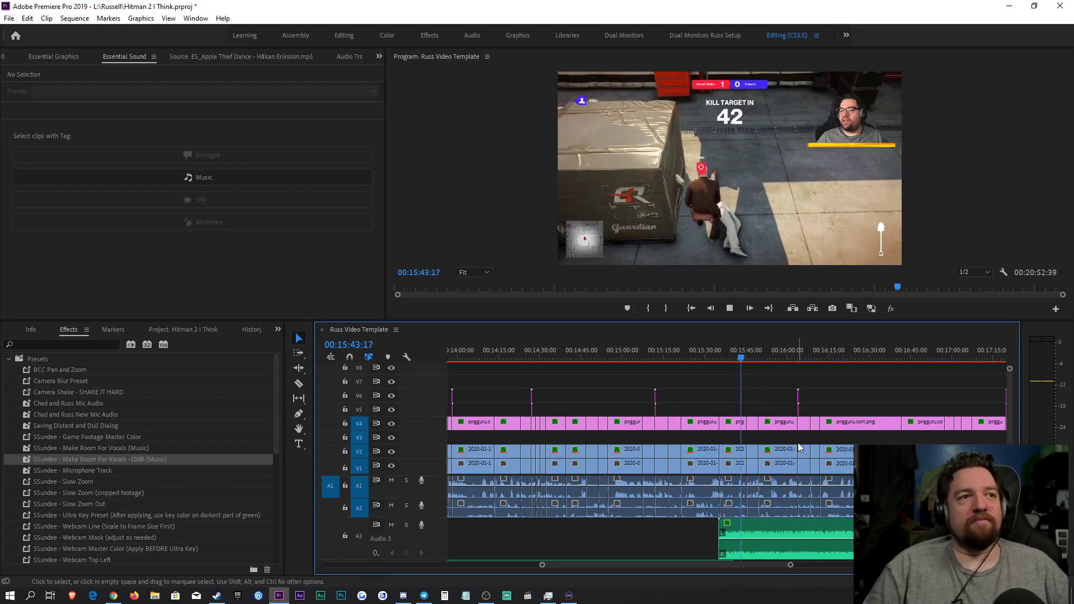
{"action": "left_click", "coordinate": [795, 538]}
{"action": "scroll", "coordinate": [23, 56], "scroll_direction": "up", "scroll_amount": 2}
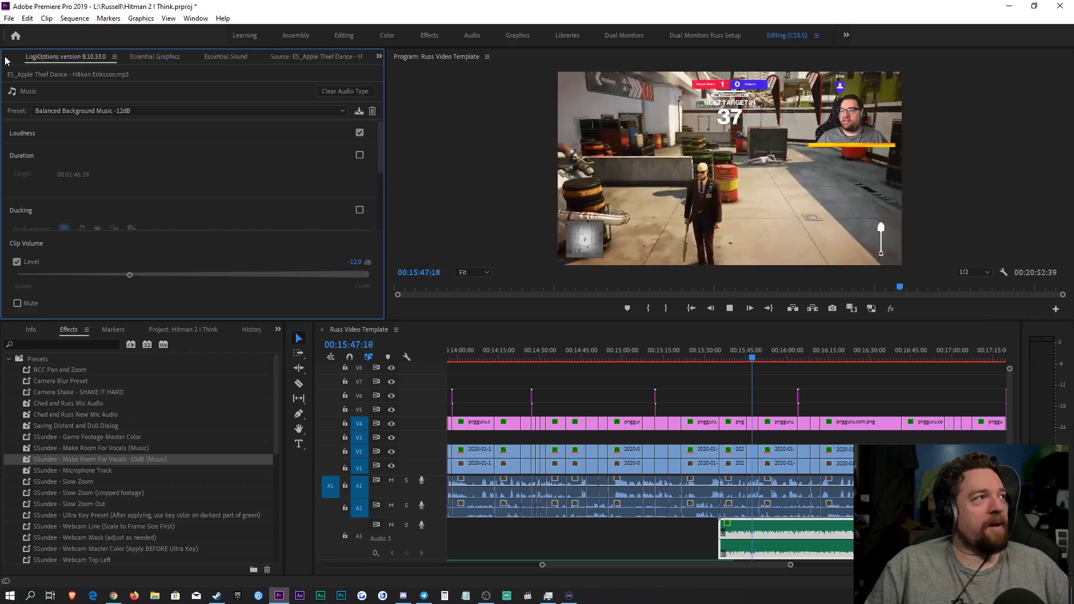
{"action": "left_click", "coordinate": [28, 56]}
{"action": "left_click_drag", "start_coordinate": [174, 246], "coordinate": [184, 246]}
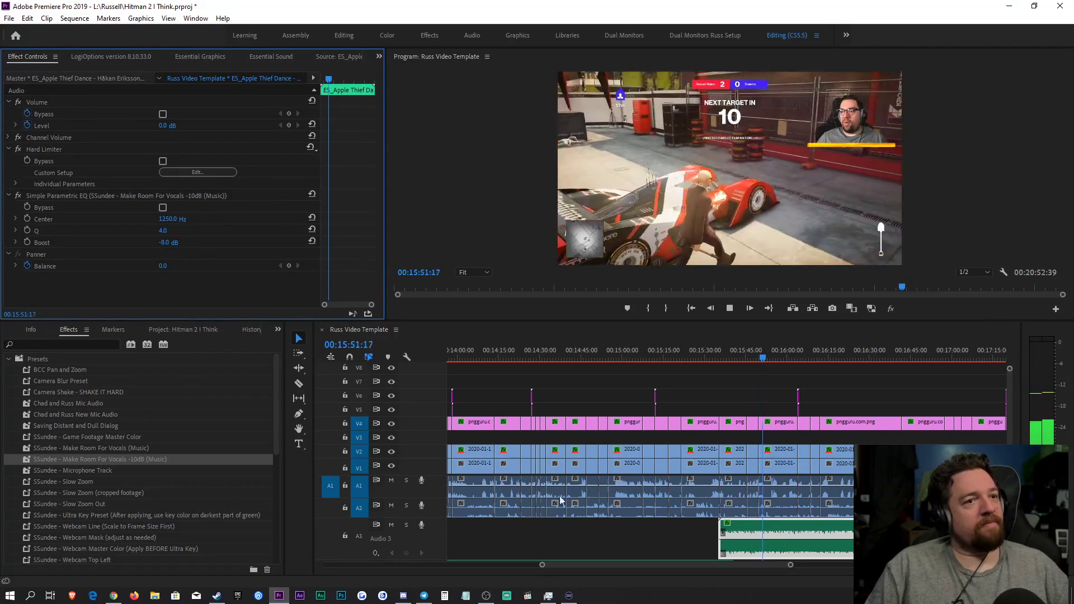
{"action": "left_click", "coordinate": [909, 385]}
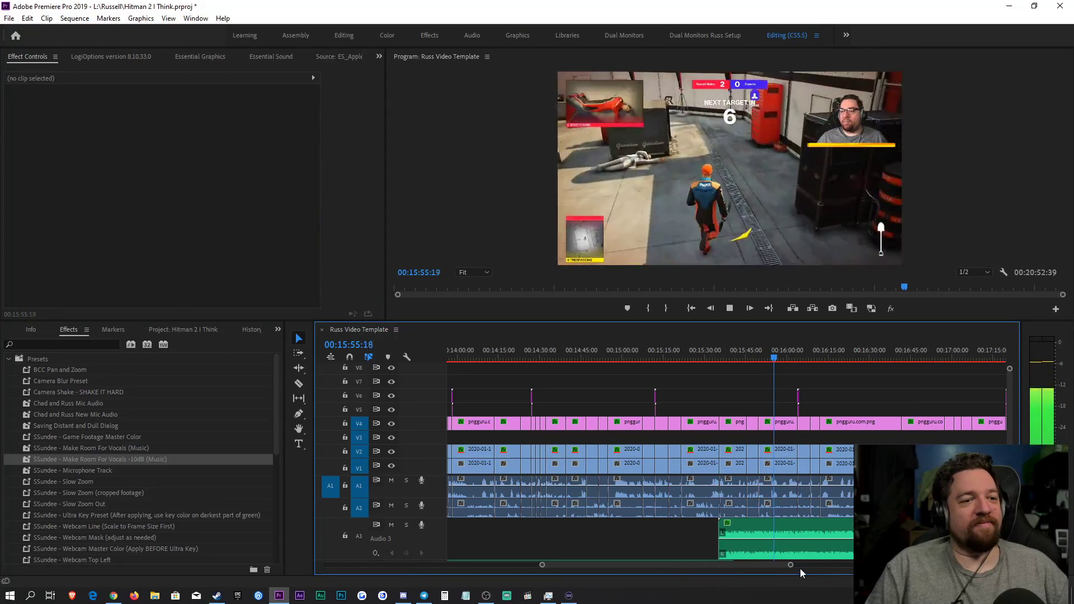
Step: Play on from about 15:55 to 17:20, checking the footage until the A3 music fades out
{"action": "key", "text": "minus"}
{"action": "key", "text": "minus"}
{"action": "key", "text": "minus"}
{"action": "key", "text": "minus"}
{"action": "key", "text": "equal"}
{"action": "key", "text": "equal"}
{"action": "key", "text": "equal"}
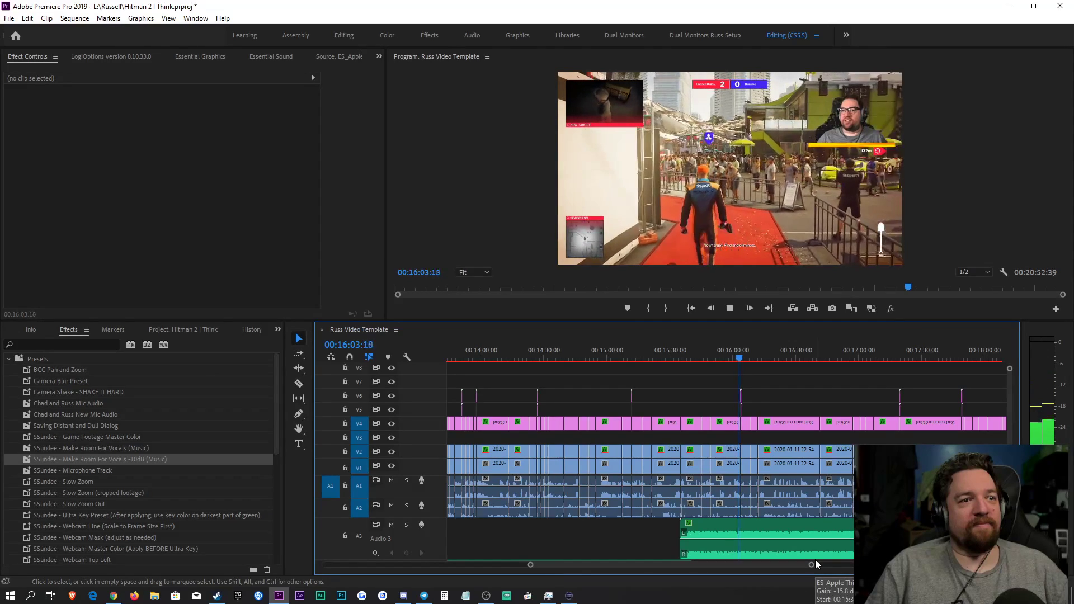
{"action": "left_click_drag", "start_coordinate": [813, 566], "coordinate": [812, 567]}
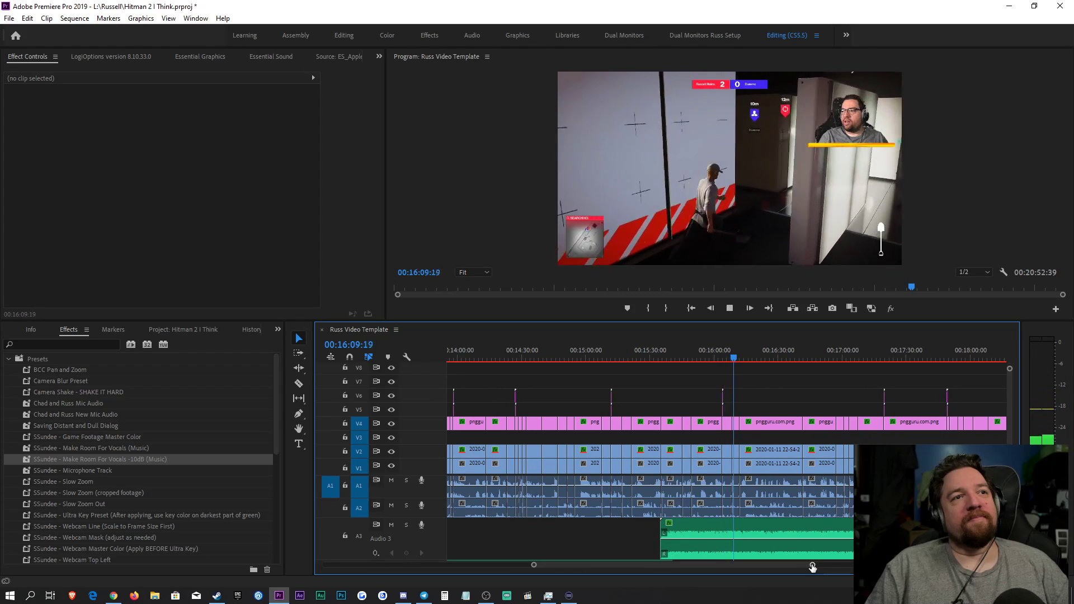
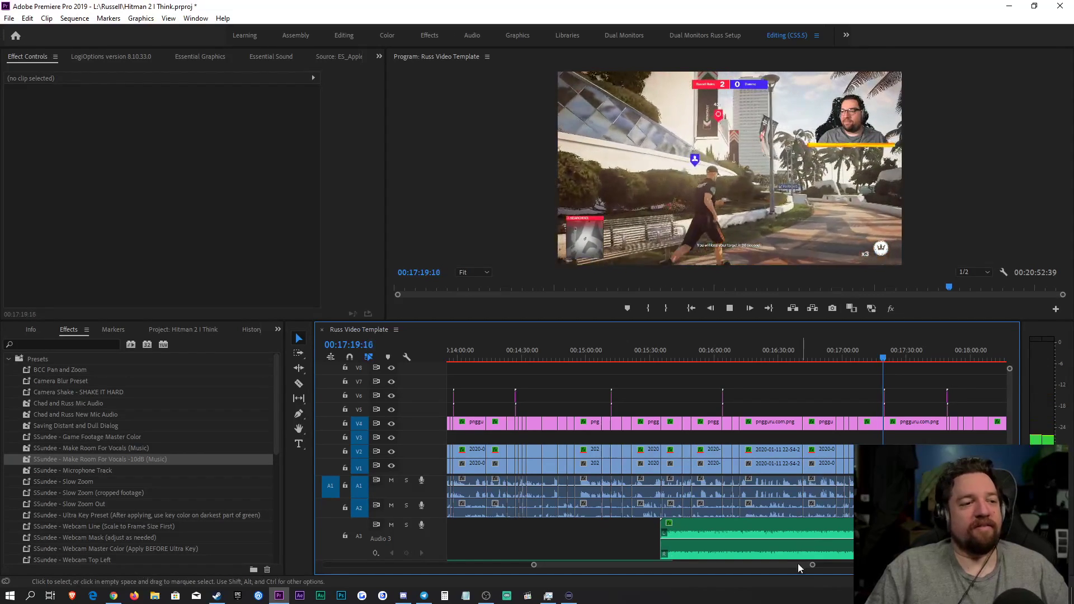
{"action": "key", "text": "space"}
{"action": "key", "text": "equal"}
{"action": "key", "text": "equal"}
{"action": "key", "text": "equal"}
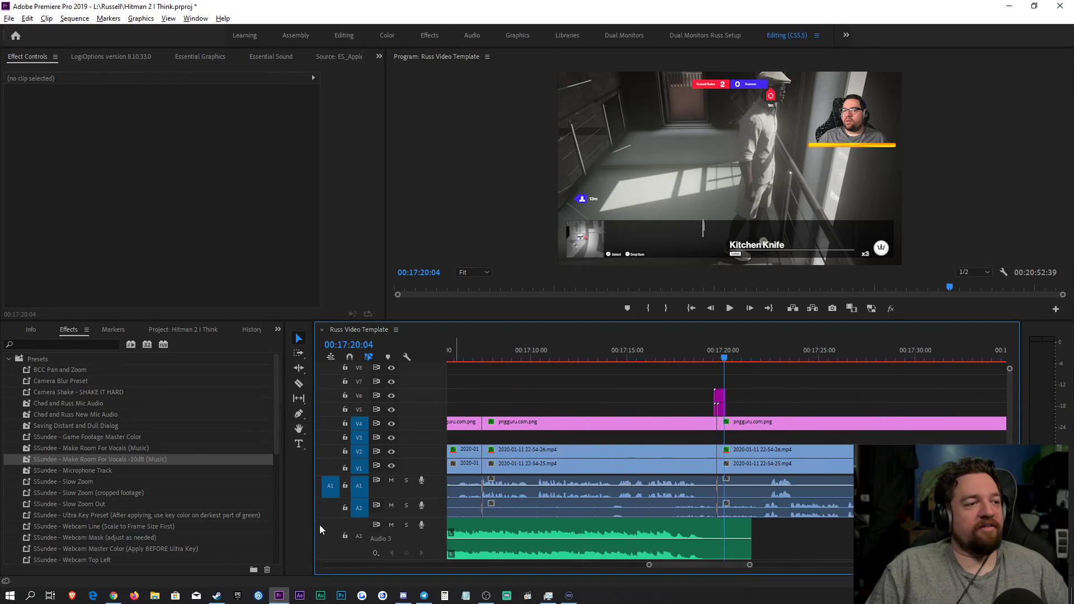
Step: Preview ES_Bandit Dance 3 and ES_Bandit Dance 4, and place the latter on A4 from about 17:19:30, overlapping the end of the A3 music
{"action": "scroll", "coordinate": [324, 525], "scroll_direction": "down", "scroll_amount": 3}
{"action": "scroll", "coordinate": [392, 495], "scroll_direction": "down", "scroll_amount": 1}
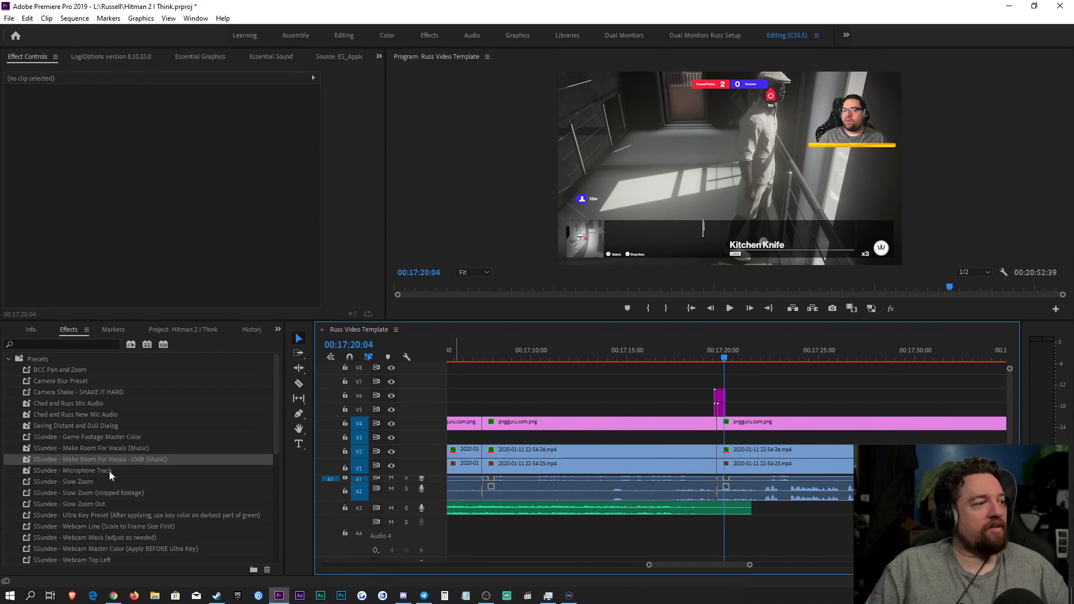
{"action": "left_click", "coordinate": [178, 329]}
{"action": "scroll", "coordinate": [131, 498], "scroll_direction": "down", "scroll_amount": 1}
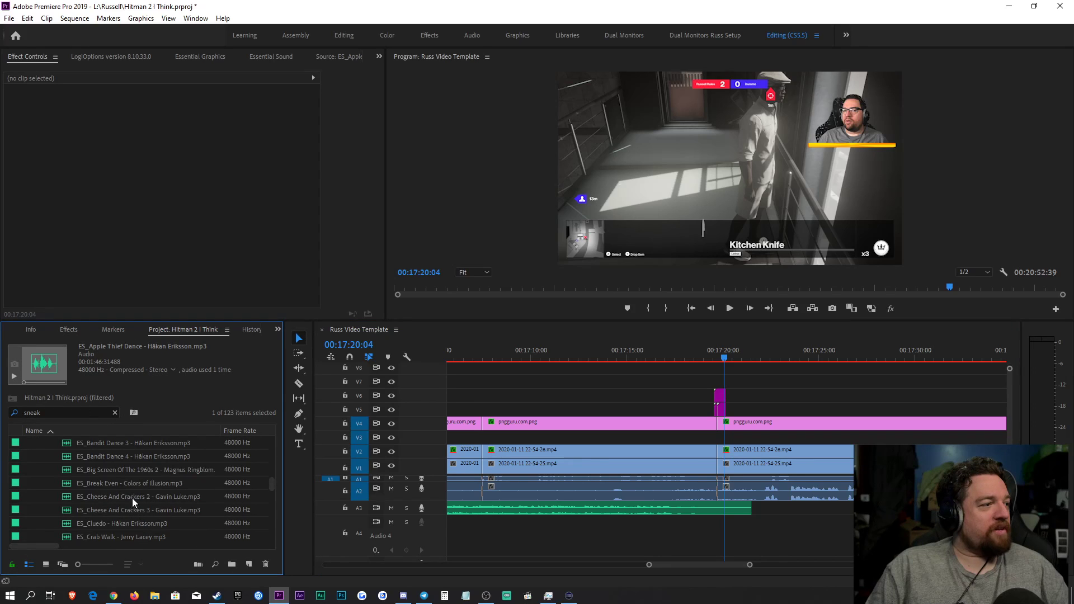
{"action": "double_click", "coordinate": [136, 443]}
{"action": "key", "text": "space"}
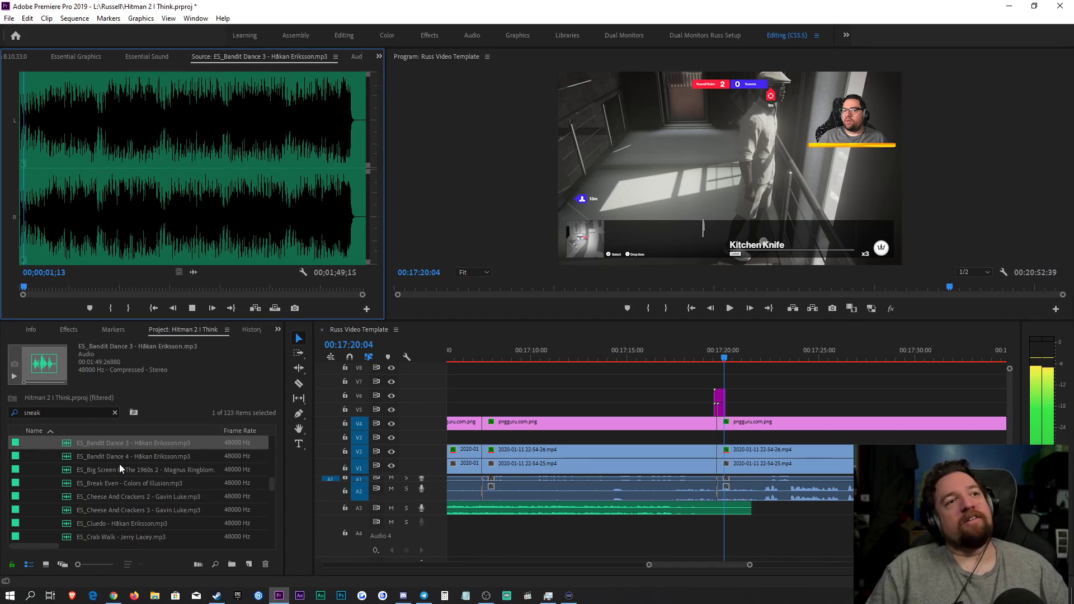
{"action": "key", "text": "space"}
{"action": "double_click", "coordinate": [119, 454]}
{"action": "key", "text": "space"}
{"action": "left_click", "coordinate": [49, 286]}
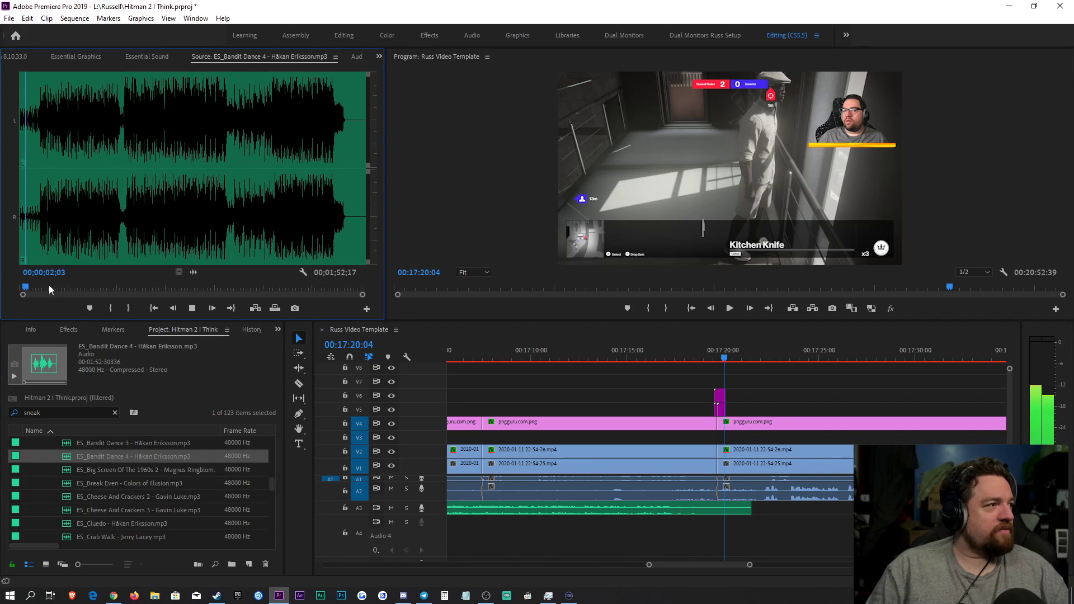
{"action": "left_click_drag", "start_coordinate": [193, 272], "coordinate": [721, 535]}
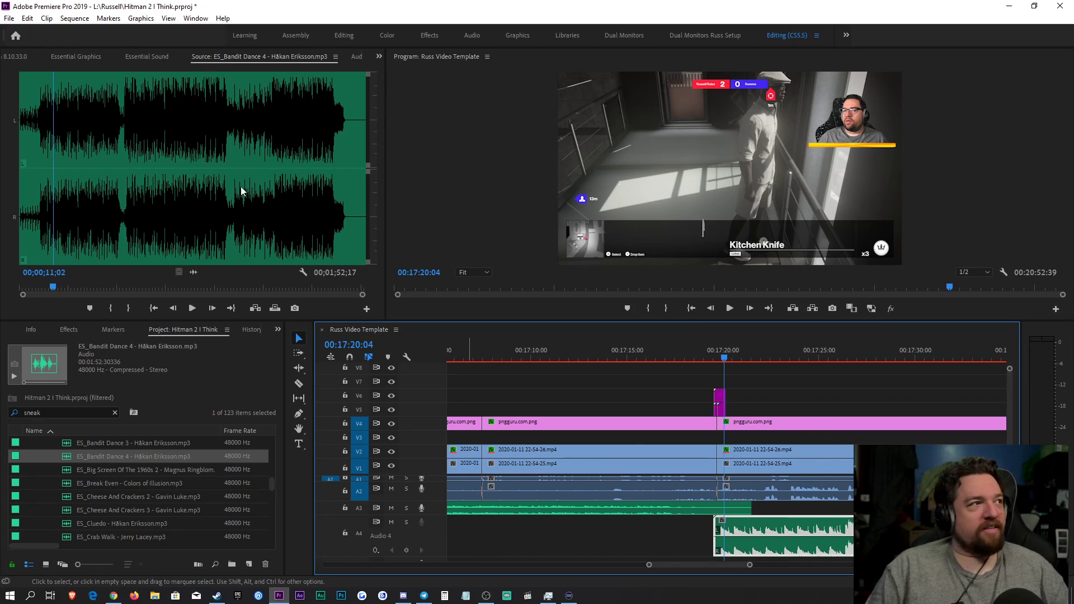
Step: Tag the new A4 clip as Music with the Balanced Background Music -12dB preset and apply SSundee - Make Room For Vocals -10dB (Music)
{"action": "left_click", "coordinate": [144, 57]}
{"action": "left_click", "coordinate": [258, 189]}
{"action": "left_click", "coordinate": [134, 112]}
{"action": "left_click", "coordinate": [126, 158]}
{"action": "left_click", "coordinate": [69, 329]}
{"action": "left_click_drag", "start_coordinate": [111, 459], "coordinate": [750, 525]}
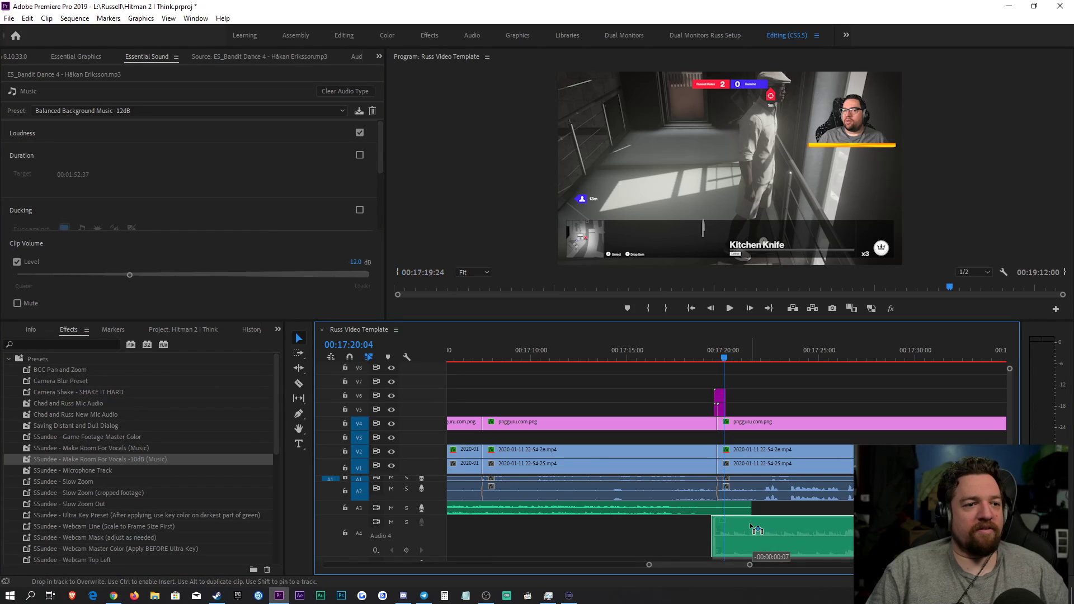
Step: Play the entry of the A4 music from about 17:19 and cut the music clip at about 17:26
{"action": "key", "text": "space"}
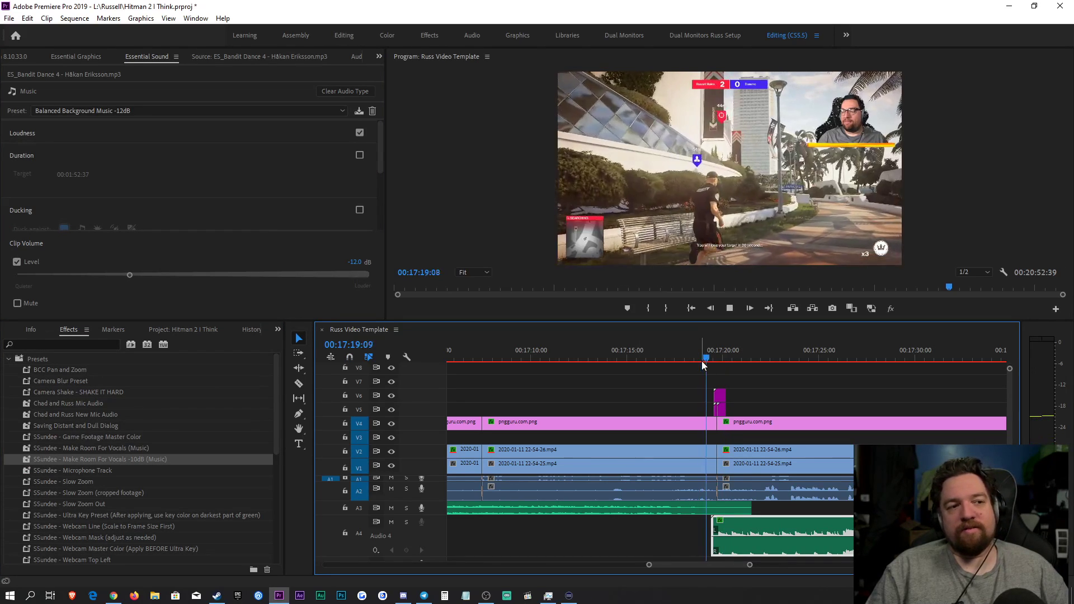
{"action": "left_click_drag", "start_coordinate": [750, 565], "coordinate": [794, 569]}
{"action": "left_click_drag", "start_coordinate": [787, 566], "coordinate": [814, 562]}
{"action": "key", "text": "space"}
{"action": "key", "text": "c"}
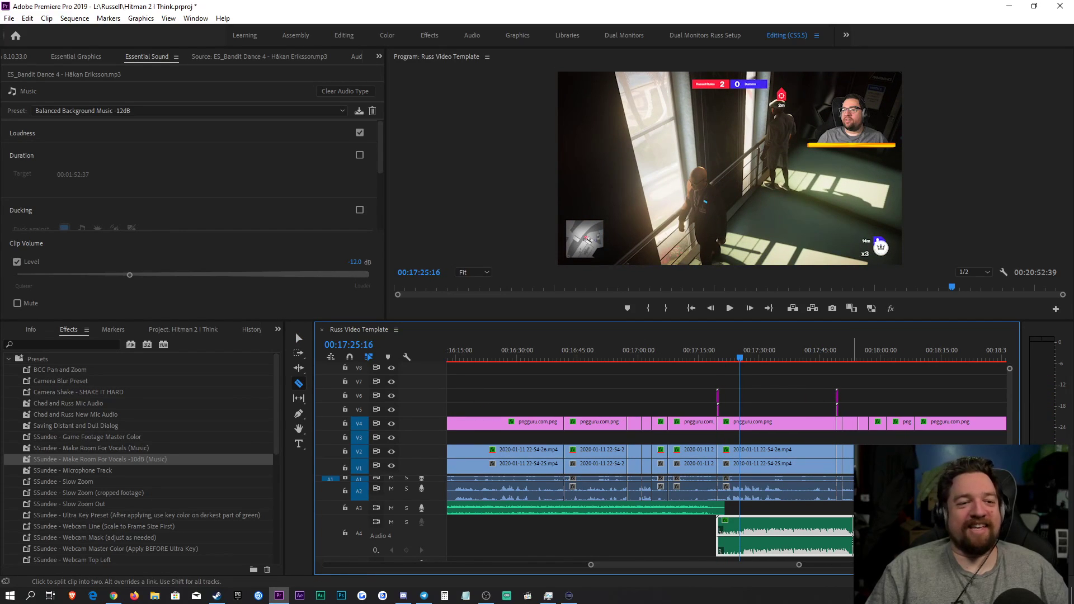
{"action": "left_click", "coordinate": [745, 534]}
{"action": "key", "text": "v"}
Step: Apply the Balanced Background Music -15dB preset to the short A4 music piece before the cut
{"action": "left_click", "coordinate": [729, 534]}
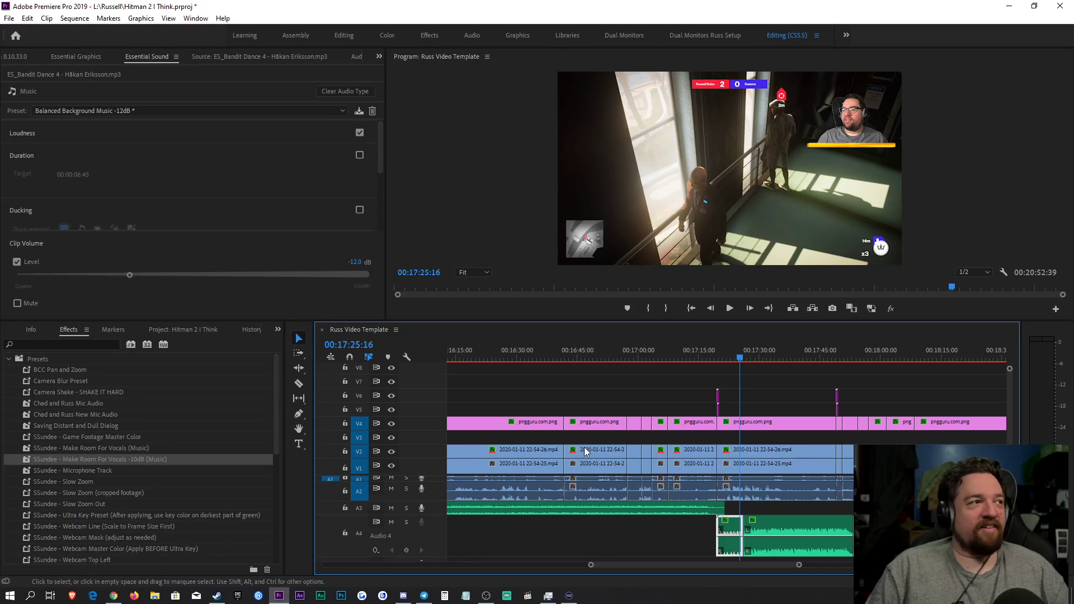
{"action": "left_click", "coordinate": [136, 109]}
{"action": "left_click", "coordinate": [146, 160]}
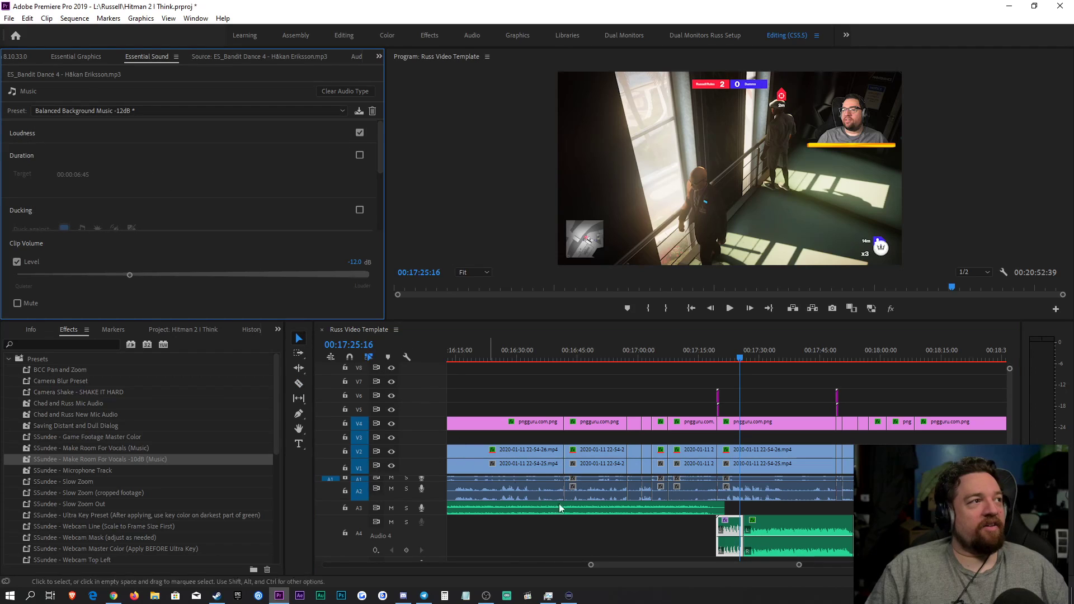
{"action": "left_click", "coordinate": [809, 525]}
{"action": "left_click", "coordinate": [725, 547]}
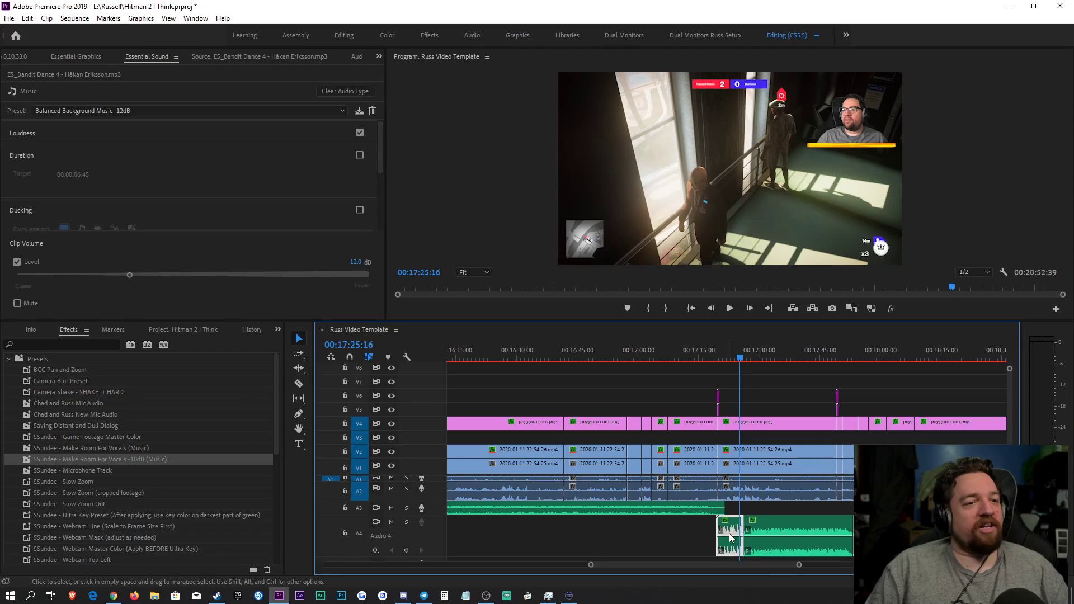
{"action": "left_click", "coordinate": [168, 111]}
{"action": "left_click", "coordinate": [154, 157]}
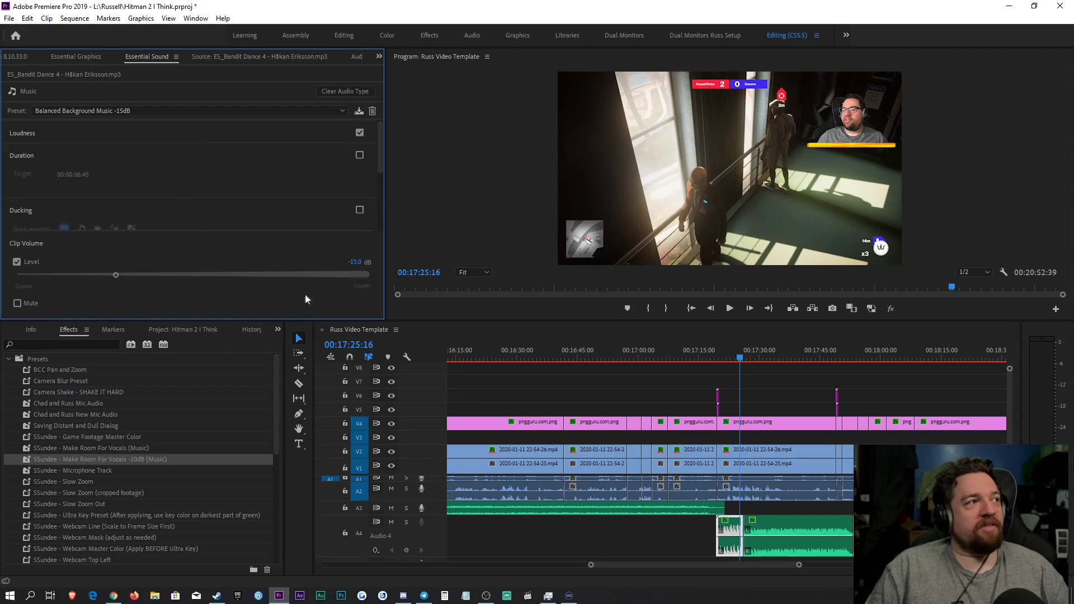
Step: Apply the Balanced Background Music -15dB preset to the longer A4 music piece after the cut
{"action": "left_click", "coordinate": [774, 532]}
{"action": "left_click", "coordinate": [152, 112]}
{"action": "left_click", "coordinate": [154, 171]}
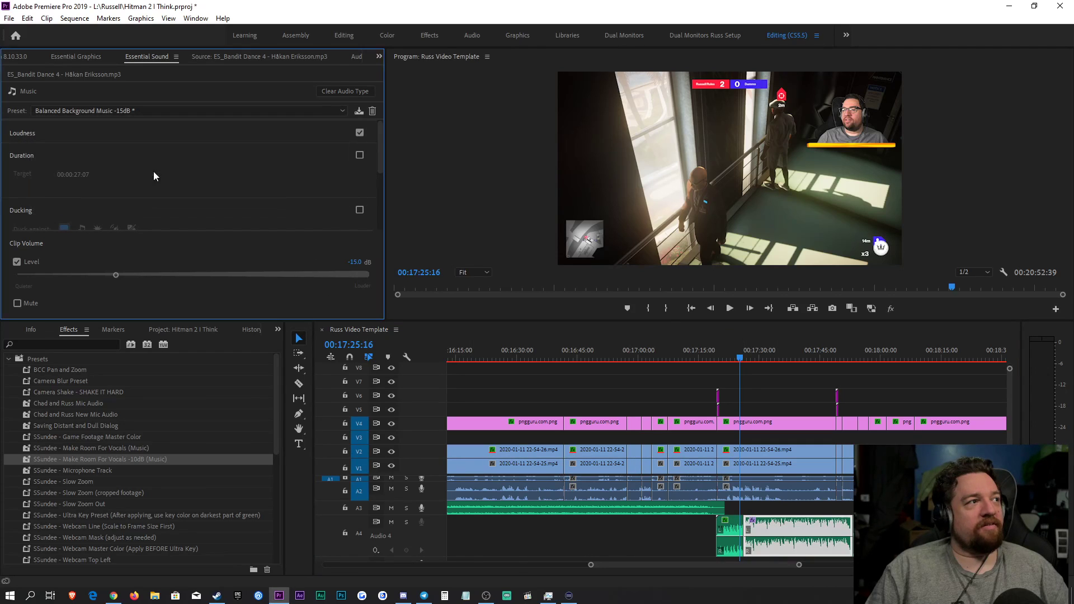
Step: Apply audio transitions to both pieces of the A4 music and play them back from about 17:19
{"action": "left_click", "coordinate": [730, 531]}
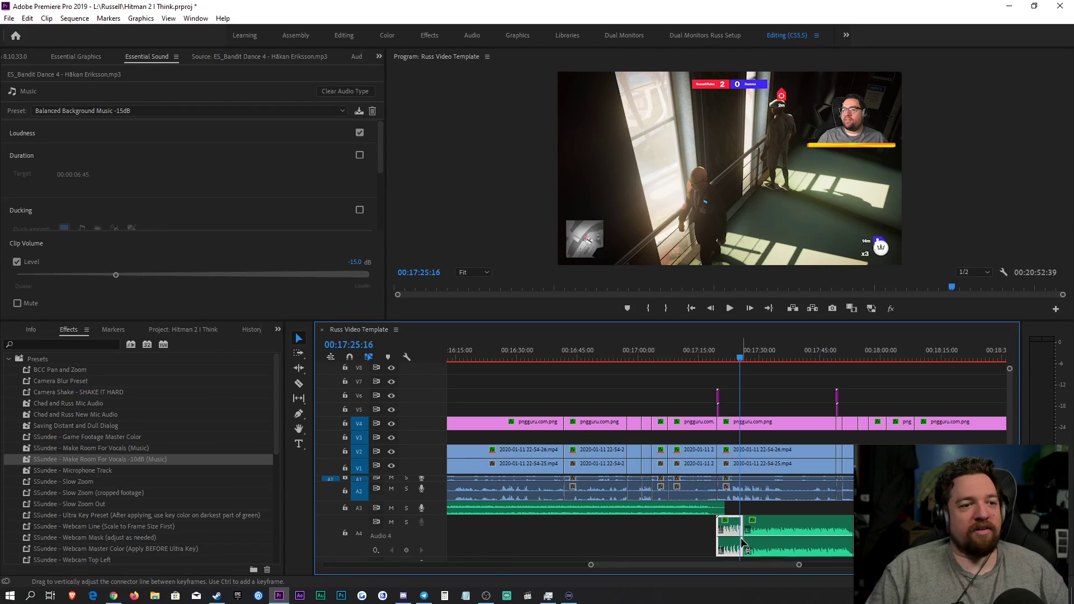
{"action": "left_click_drag", "start_coordinate": [740, 541], "coordinate": [740, 544]}
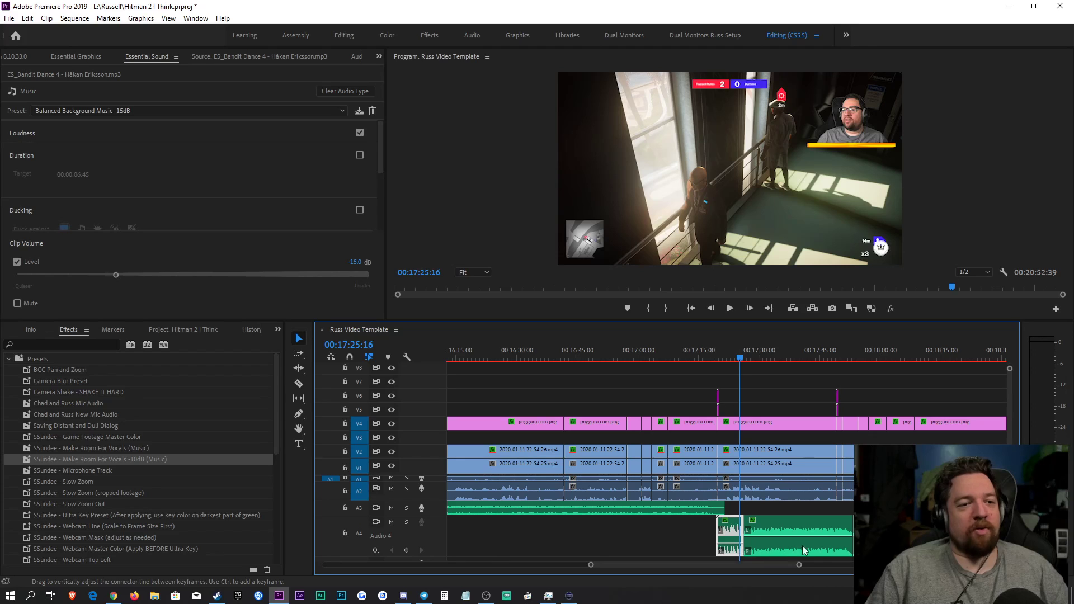
{"action": "left_click_drag", "start_coordinate": [673, 543], "coordinate": [859, 518]}
{"action": "left_click", "coordinate": [717, 350]}
{"action": "key", "text": "space"}
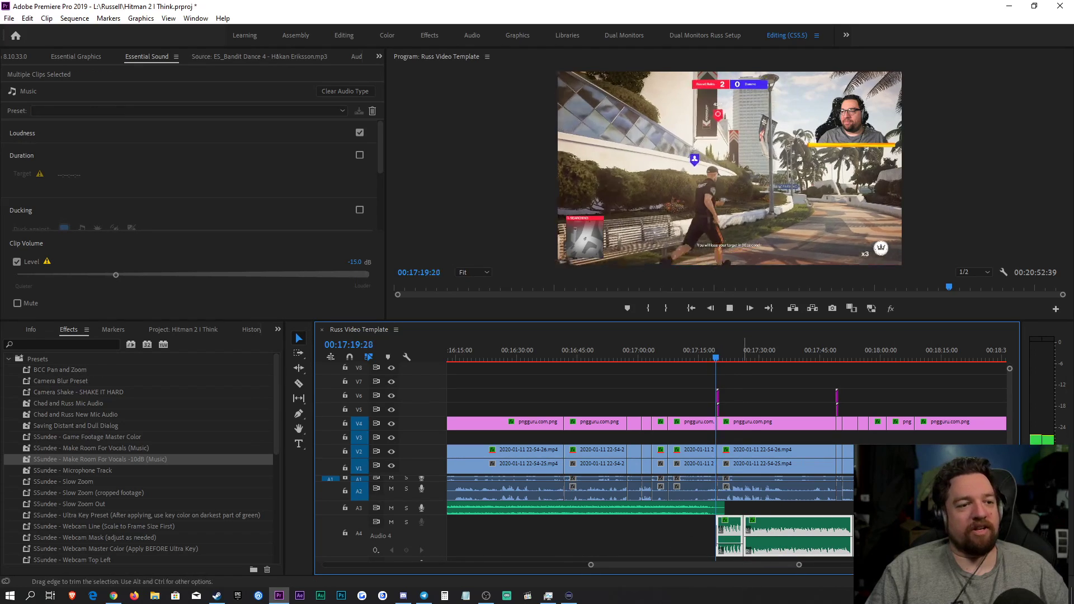
{"action": "left_click_drag", "start_coordinate": [806, 563], "coordinate": [736, 570]}
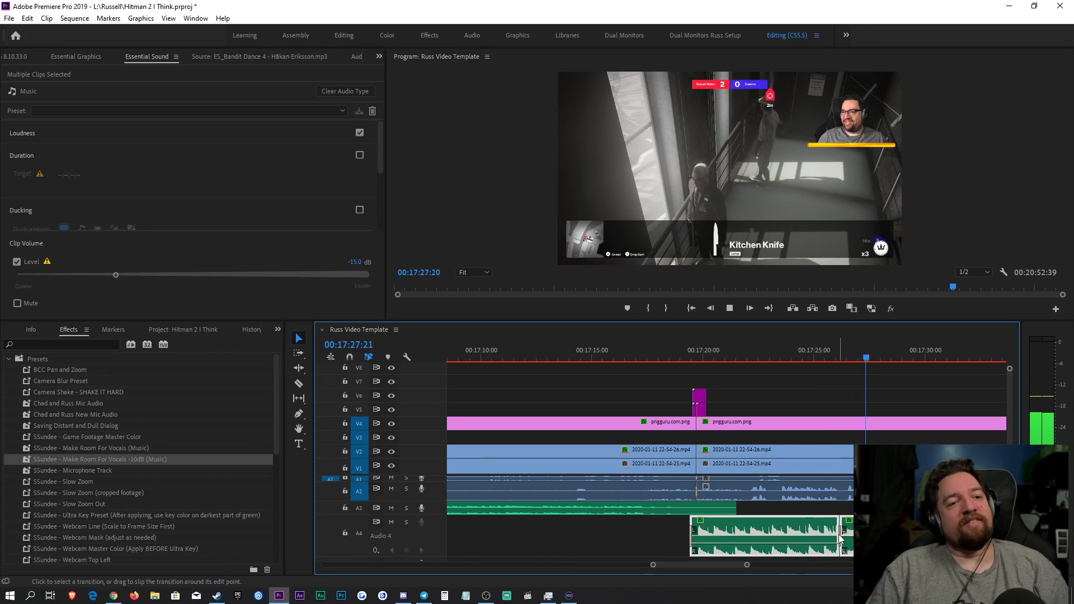
Step: Stop at 17:28:07 and apply the Balanced Background Music -12dB preset to the A4 music piece after the cut
{"action": "left_click", "coordinate": [811, 397]}
{"action": "key", "text": "space"}
{"action": "left_click", "coordinate": [263, 178]}
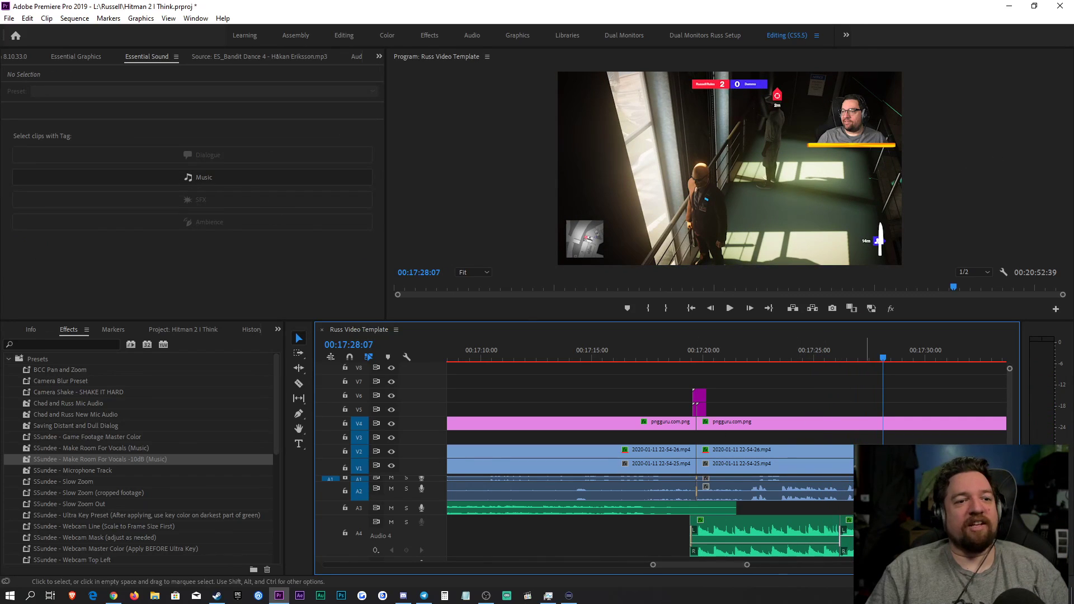
{"action": "left_click", "coordinate": [180, 111]}
{"action": "left_click", "coordinate": [168, 148]}
{"action": "left_click", "coordinate": [161, 110]}
{"action": "left_click", "coordinate": [191, 160]}
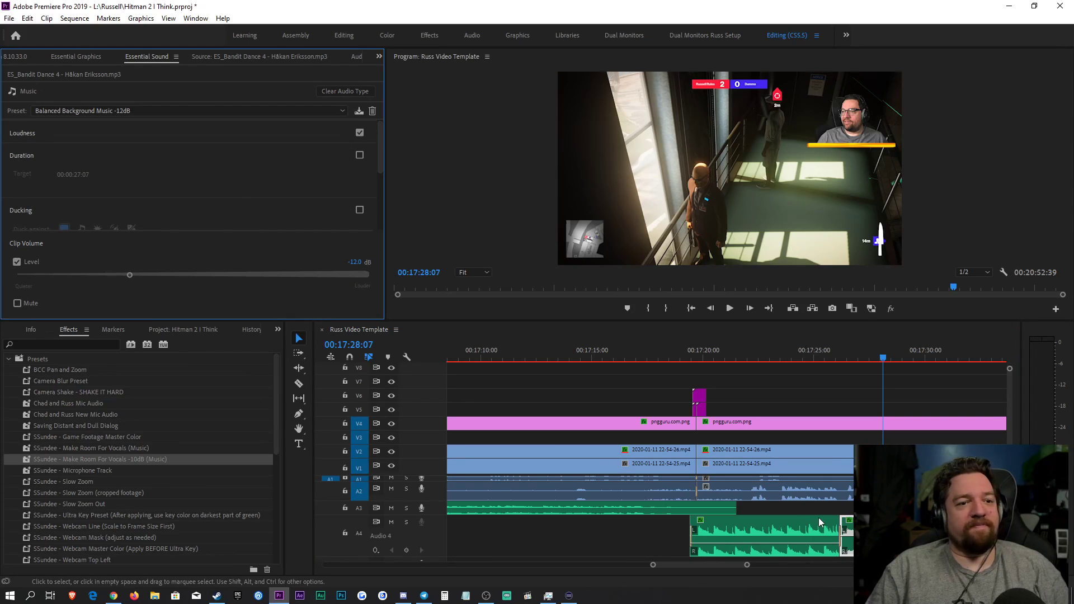
Step: Shift the Constant Power transition at the A4 music cut near 17:26 slightly later and play it back from 17:25:10
{"action": "left_click", "coordinate": [838, 528]}
{"action": "key", "text": "shift+5"}
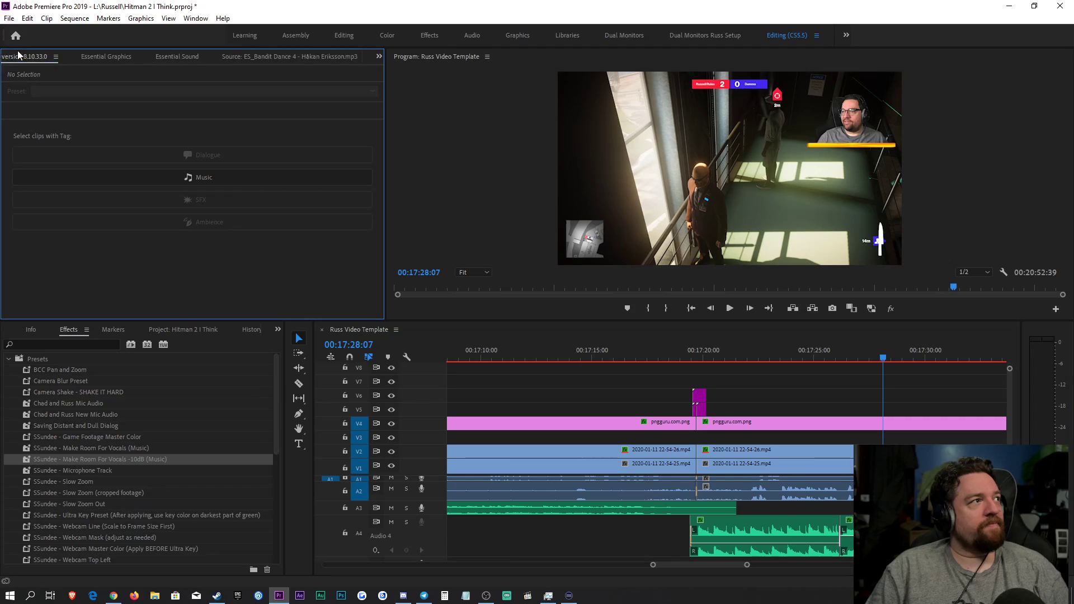
{"action": "left_click_drag", "start_coordinate": [152, 109], "coordinate": [237, 176]}
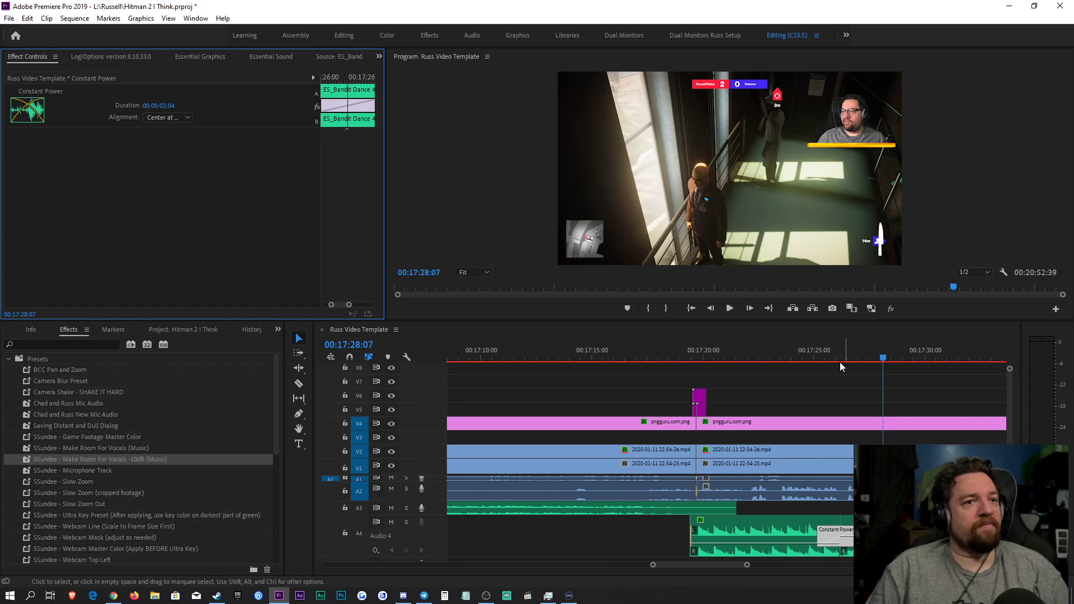
{"action": "left_click", "coordinate": [797, 356]}
{"action": "key", "text": "space"}
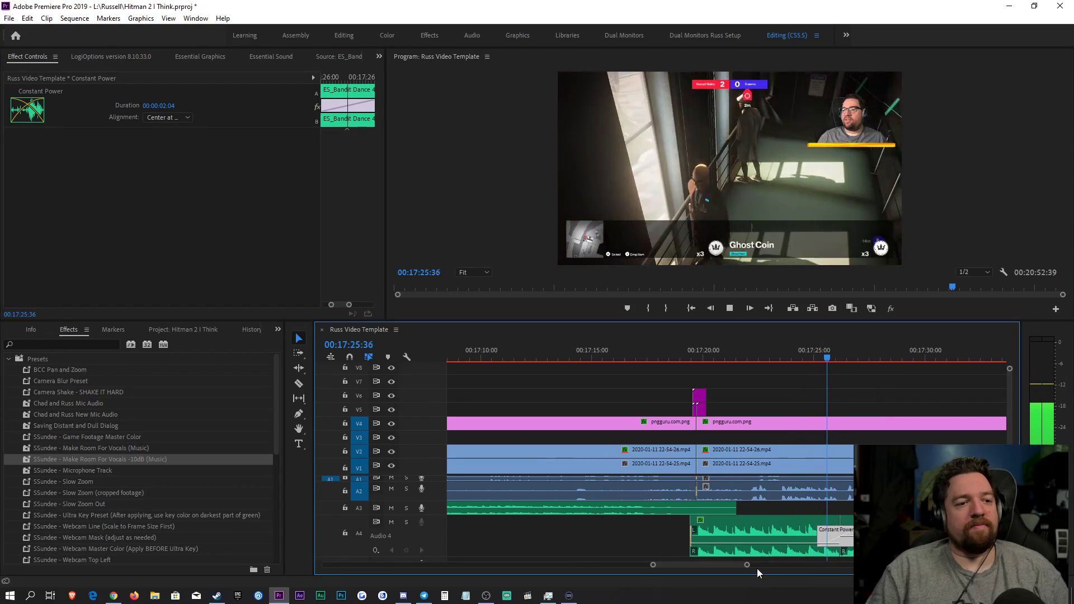
{"action": "left_click_drag", "start_coordinate": [748, 566], "coordinate": [771, 565]}
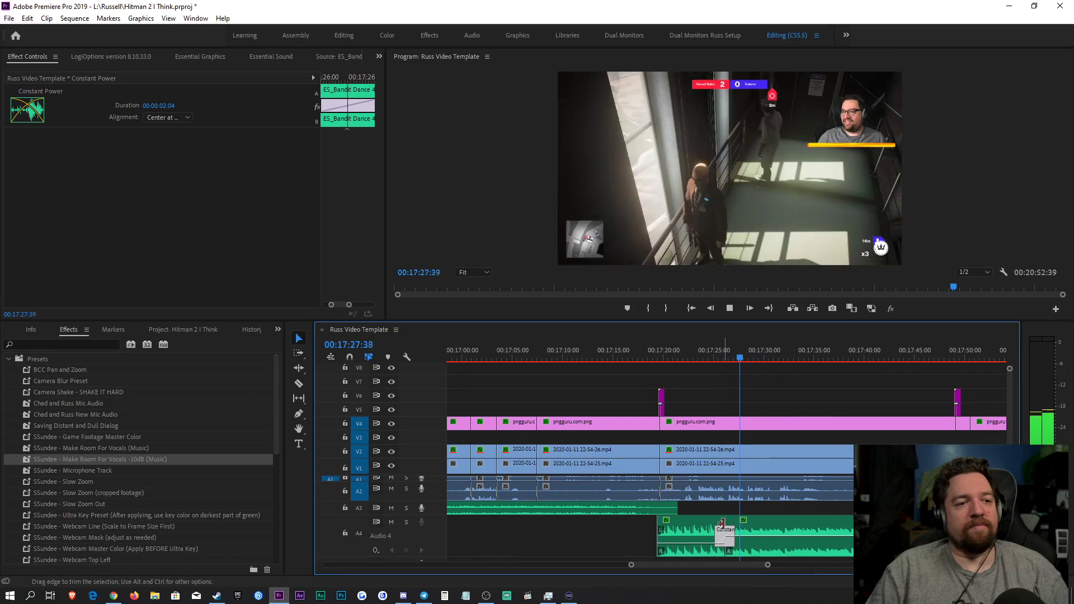
{"action": "left_click_drag", "start_coordinate": [725, 533], "coordinate": [731, 533]}
{"action": "left_click", "coordinate": [716, 354]}
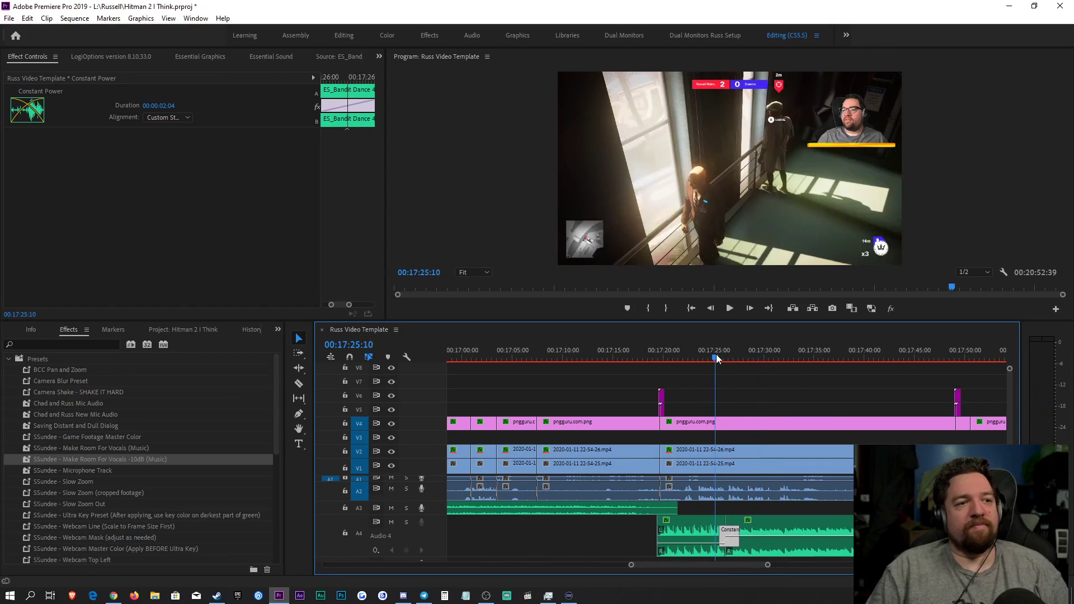
{"action": "left_click_drag", "start_coordinate": [768, 565], "coordinate": [838, 584]}
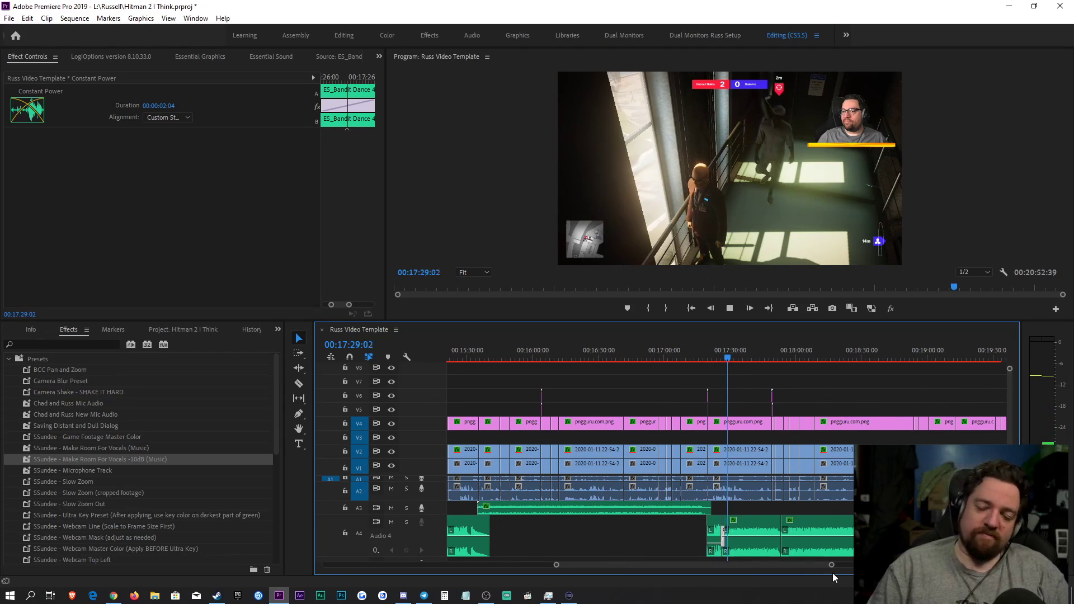
Step: Center the crossfade on the A4 music cut near 17:53 and set its duration to 00:00:02:30
{"action": "left_click", "coordinate": [167, 117]}
{"action": "left_click", "coordinate": [179, 128]}
{"action": "left_click_drag", "start_coordinate": [168, 108], "coordinate": [164, 111]}
{"action": "left_click", "coordinate": [163, 106]}
{"action": "type", "text": "30"}
{"action": "key", "text": "Return"}
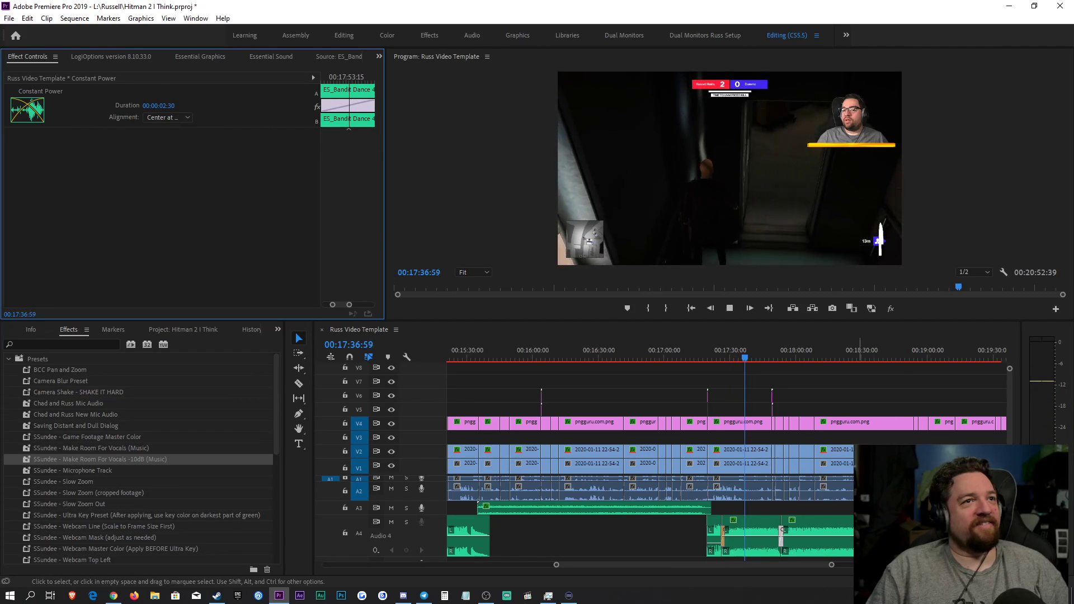
{"action": "left_click", "coordinate": [833, 509]}
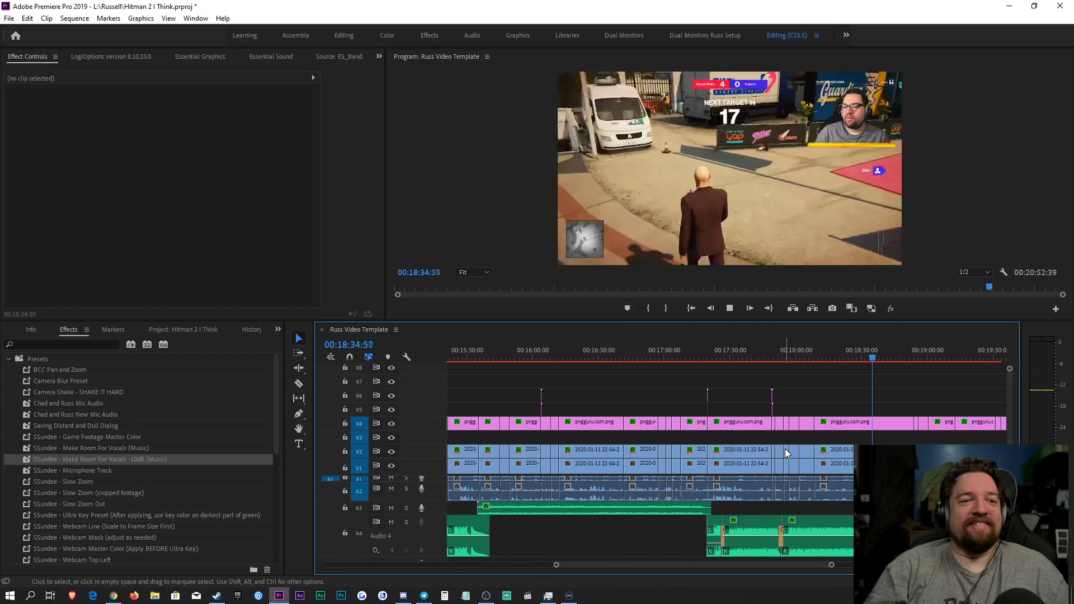
Step: Play the sequence from 18:36:51 to check the A4 music under the voices, stopping at 19:05:31 near the music's end
{"action": "key", "text": "space"}
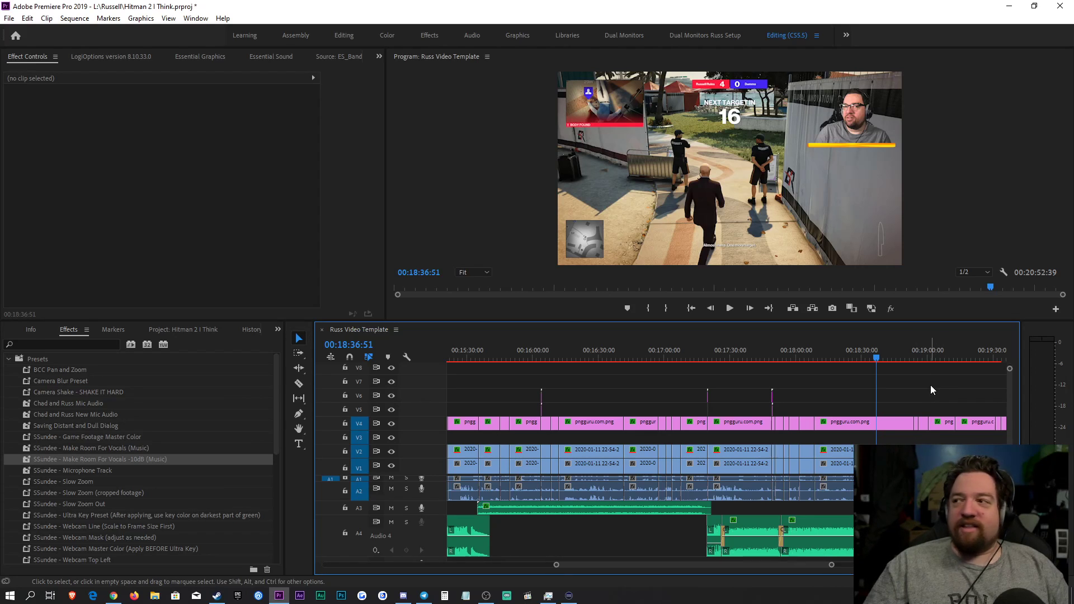
{"action": "left_click_drag", "start_coordinate": [833, 565], "coordinate": [785, 567]}
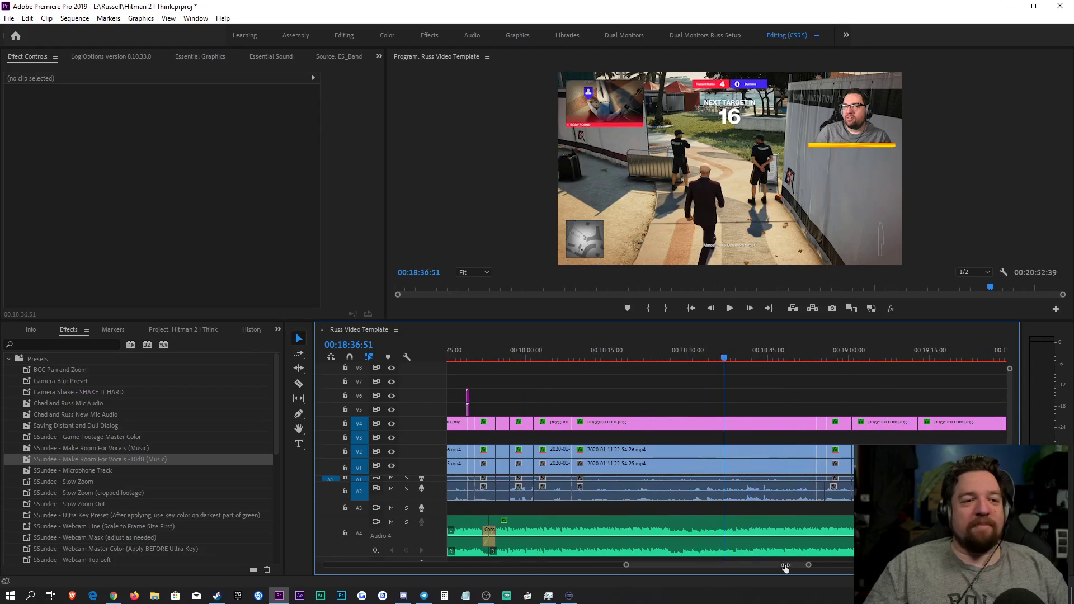
{"action": "key", "text": "space"}
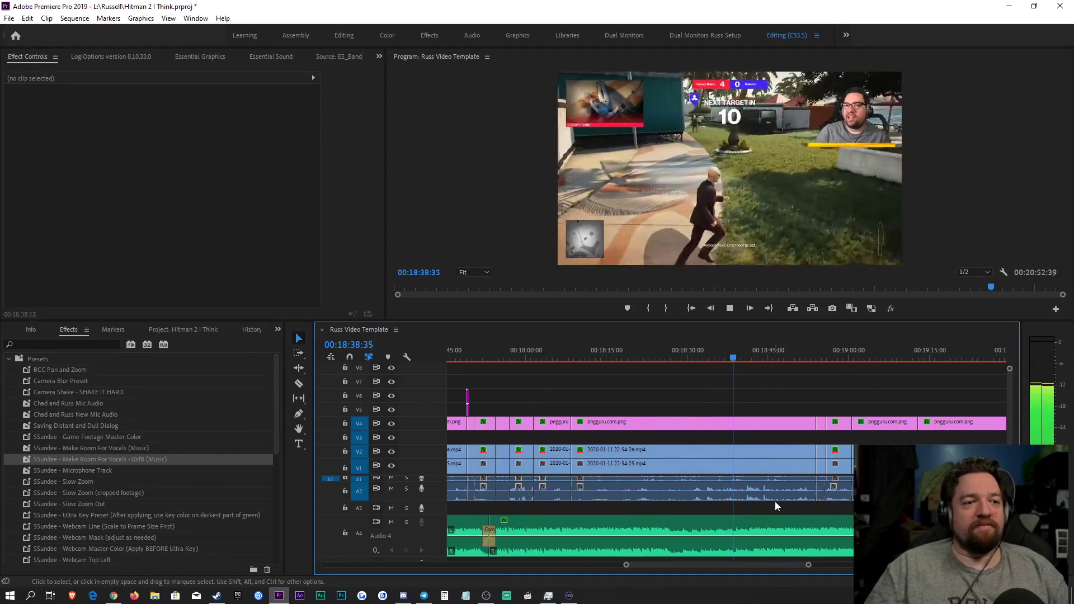
{"action": "mouse_move", "coordinate": [809, 565]}
{"action": "left_mouse_down"}
{"action": "mouse_move", "coordinate": [848, 569]}
{"action": "mouse_move", "coordinate": [812, 566]}
{"action": "left_mouse_up"}
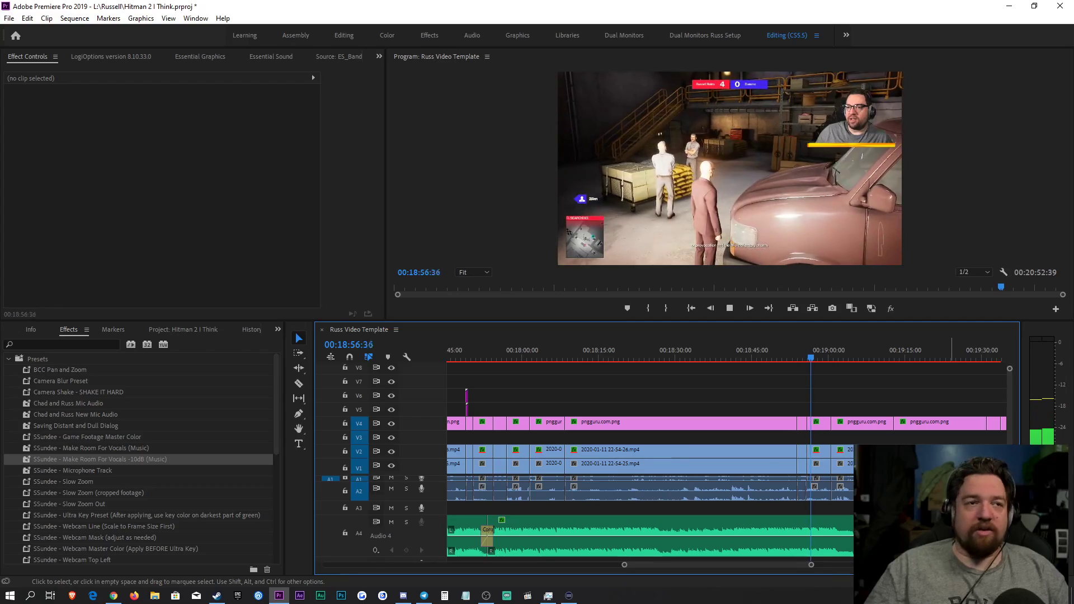
{"action": "left_click_drag", "start_coordinate": [812, 565], "coordinate": [865, 565]}
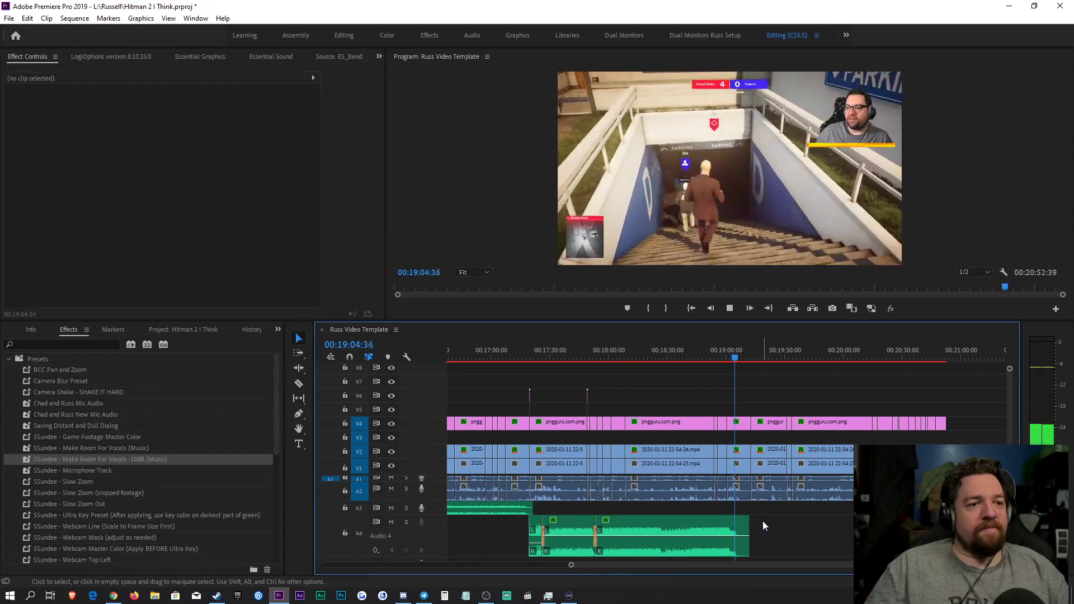
{"action": "key", "text": "space"}
{"action": "key", "text": "equal"}
{"action": "key", "text": "equal"}
{"action": "key", "text": "equal"}
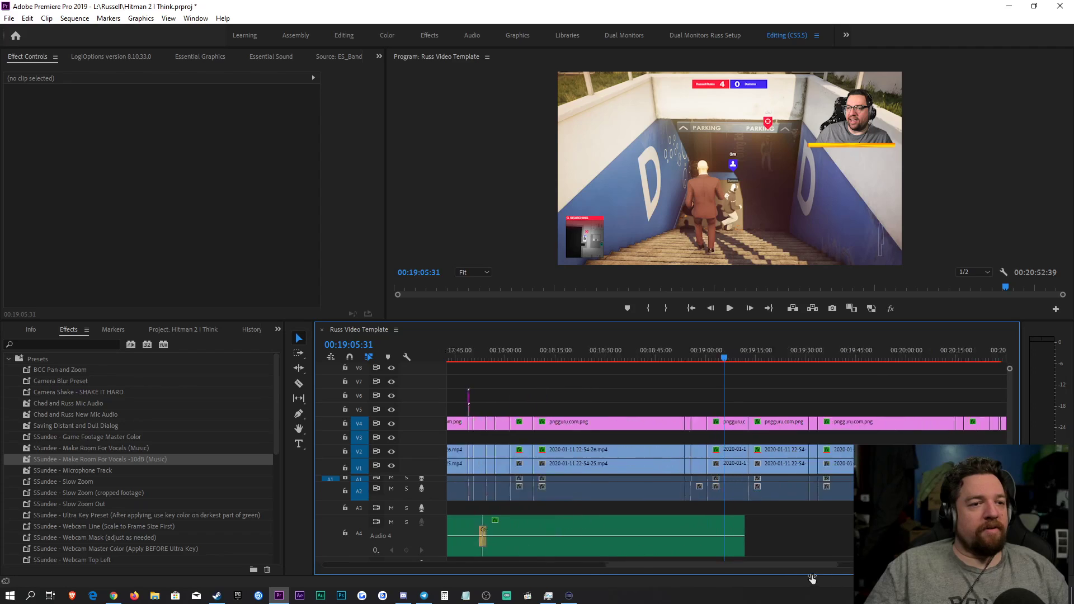
Step: Audition ES_Big Screen Of The 1960s 2 from the project's music files filtered by "sneak"
{"action": "left_click", "coordinate": [167, 332]}
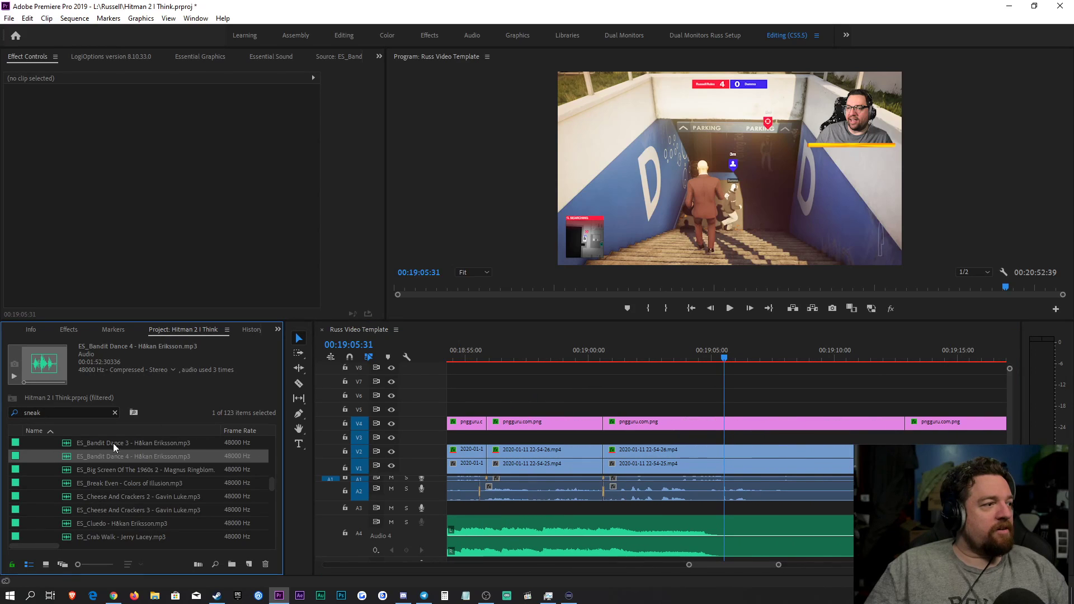
{"action": "double_click", "coordinate": [131, 470]}
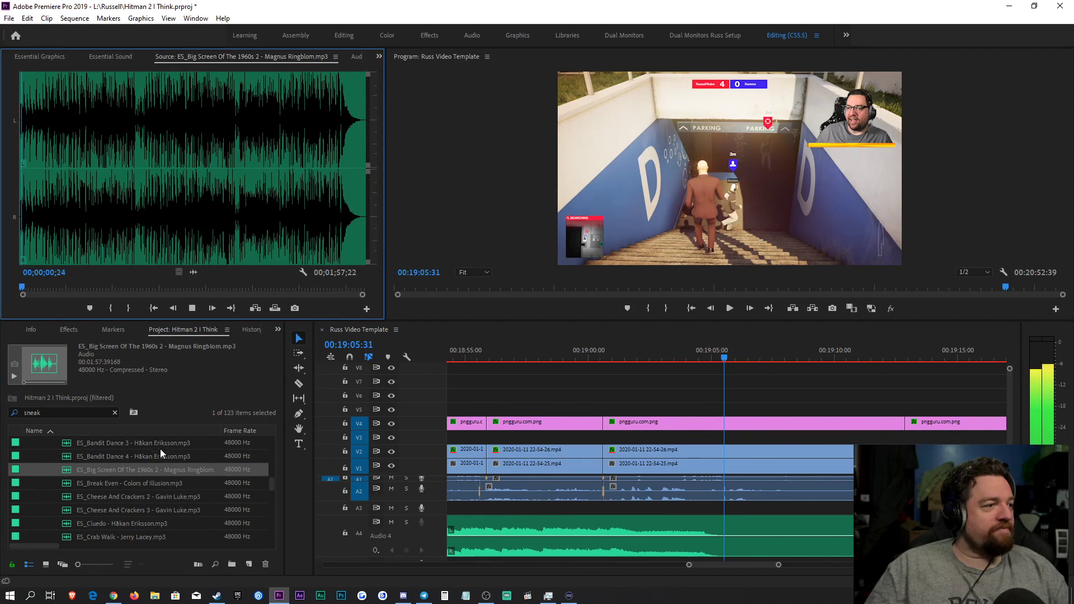
{"action": "left_click_drag", "start_coordinate": [689, 565], "coordinate": [516, 571]}
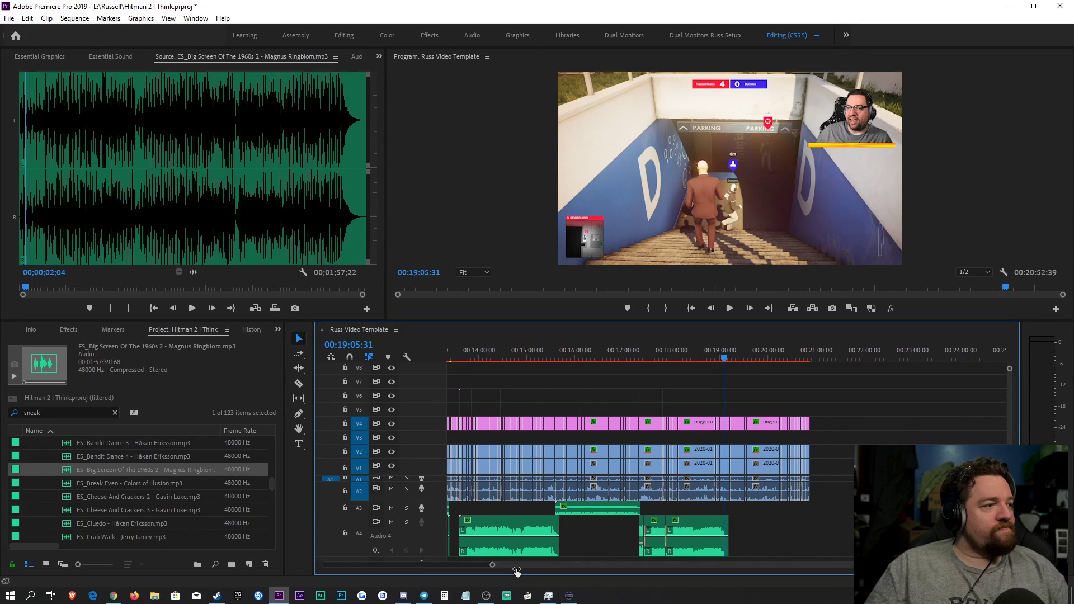
Step: Audition ES_Cheese And Crackers 2 and place it on A4 from about 17:19, overwriting the existing music, and return to 17:08:30
{"action": "double_click", "coordinate": [90, 495]}
{"action": "key", "text": "space"}
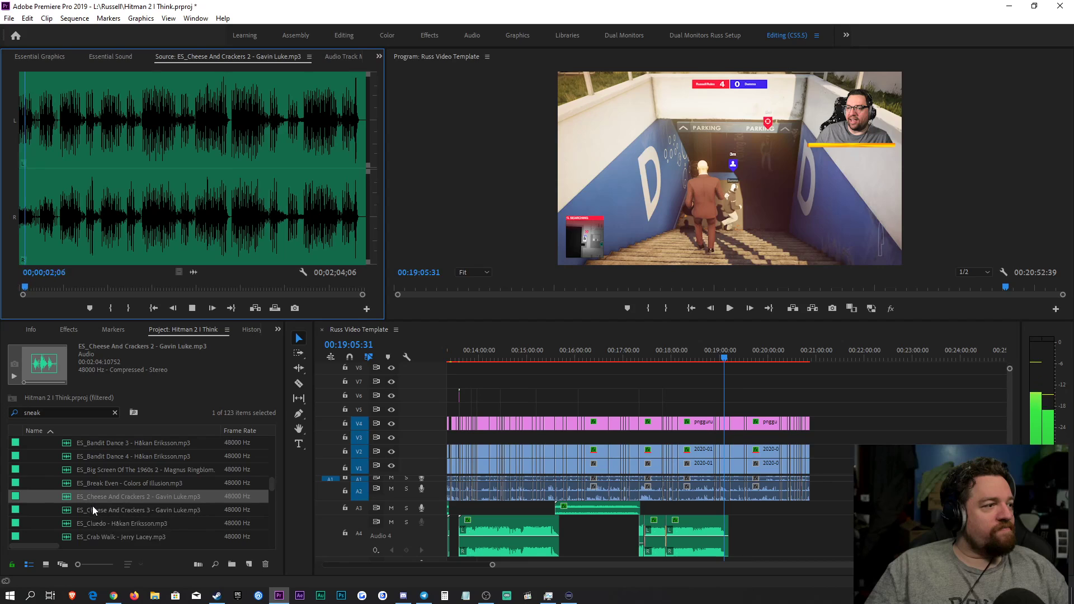
{"action": "key", "text": "space"}
{"action": "left_click_drag", "start_coordinate": [194, 272], "coordinate": [639, 531]}
{"action": "left_click", "coordinate": [630, 352]}
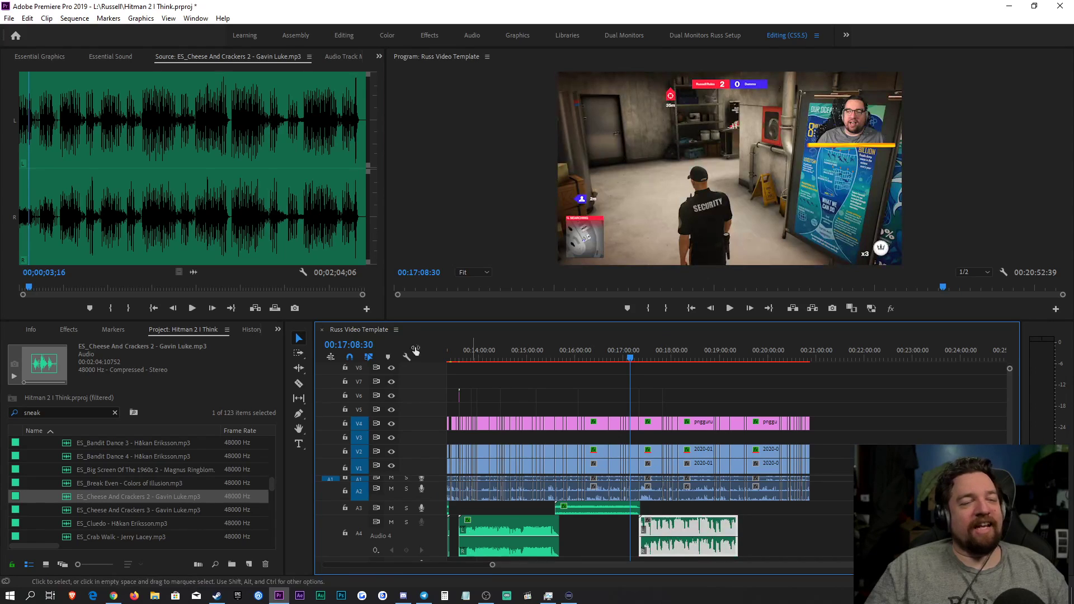
Step: Tag the ES_Cheese And Crackers 2 clip as Music and apply the Balanced Background Music -12dB preset
{"action": "left_click", "coordinate": [107, 57]}
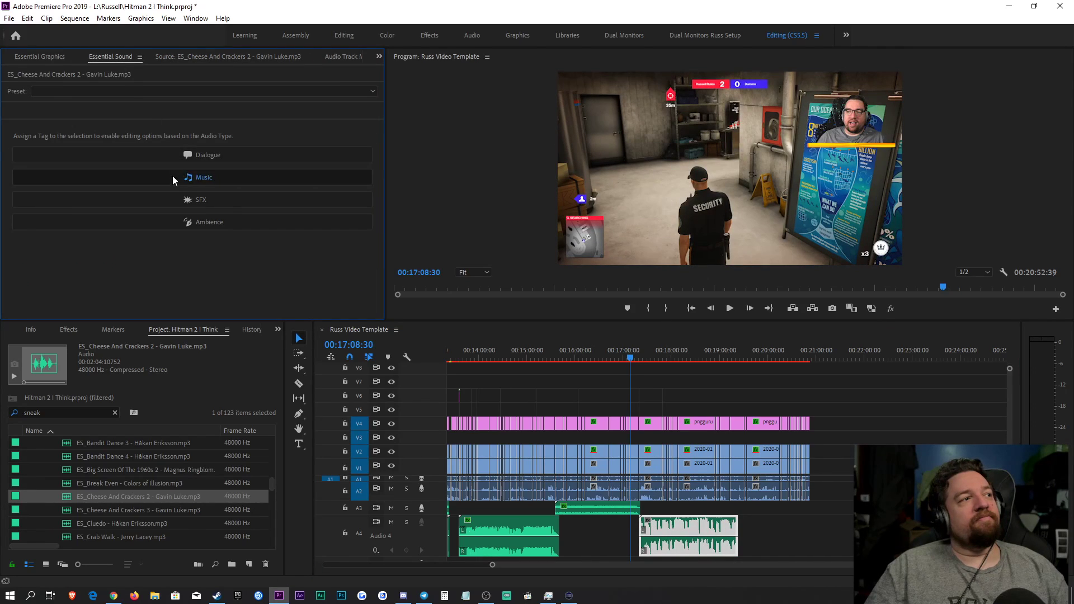
{"action": "left_click", "coordinate": [172, 178]}
{"action": "left_click", "coordinate": [149, 110]}
{"action": "left_click", "coordinate": [140, 159]}
Step: Apply the SSundee - Make Room For Vocals -10dB (Music) preset to the ES_Cheese And Crackers 2 clip on A4
{"action": "left_click", "coordinate": [69, 330]}
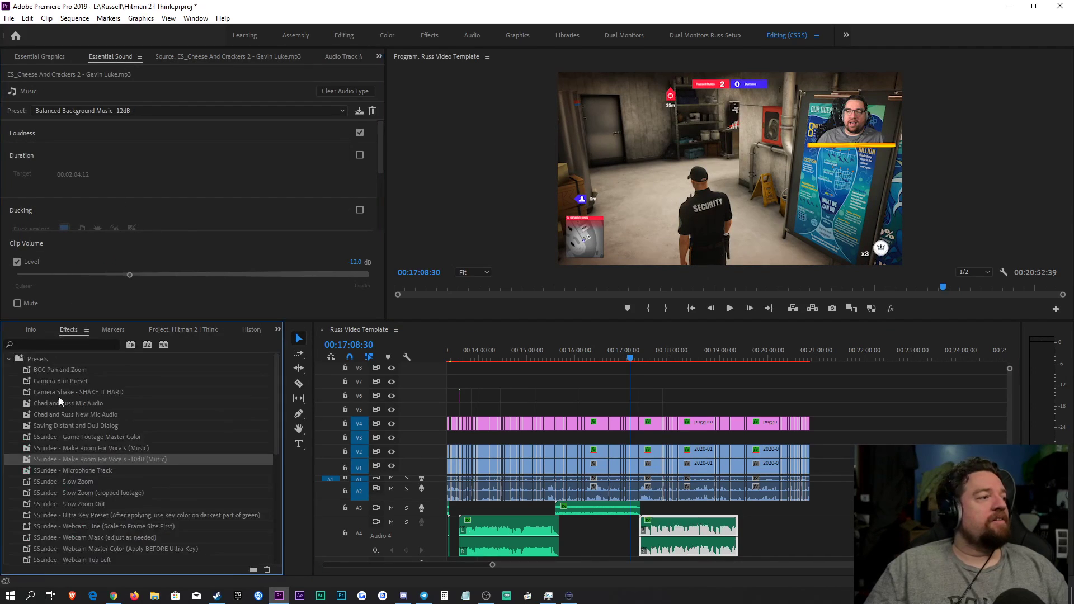
{"action": "left_click", "coordinate": [712, 536]}
{"action": "key", "text": "space"}
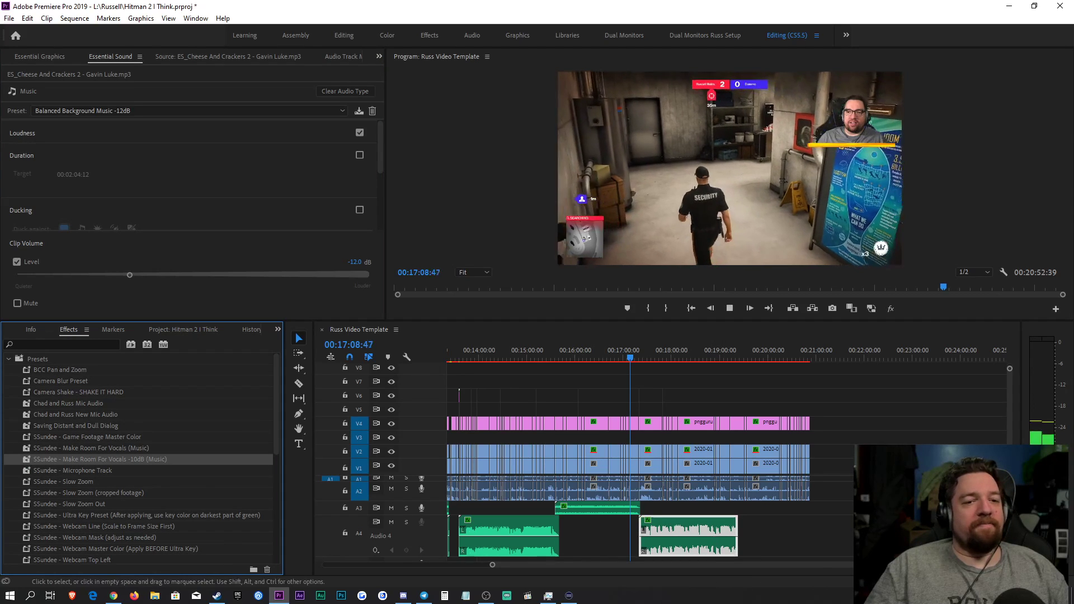
{"action": "left_click", "coordinate": [9, 58]}
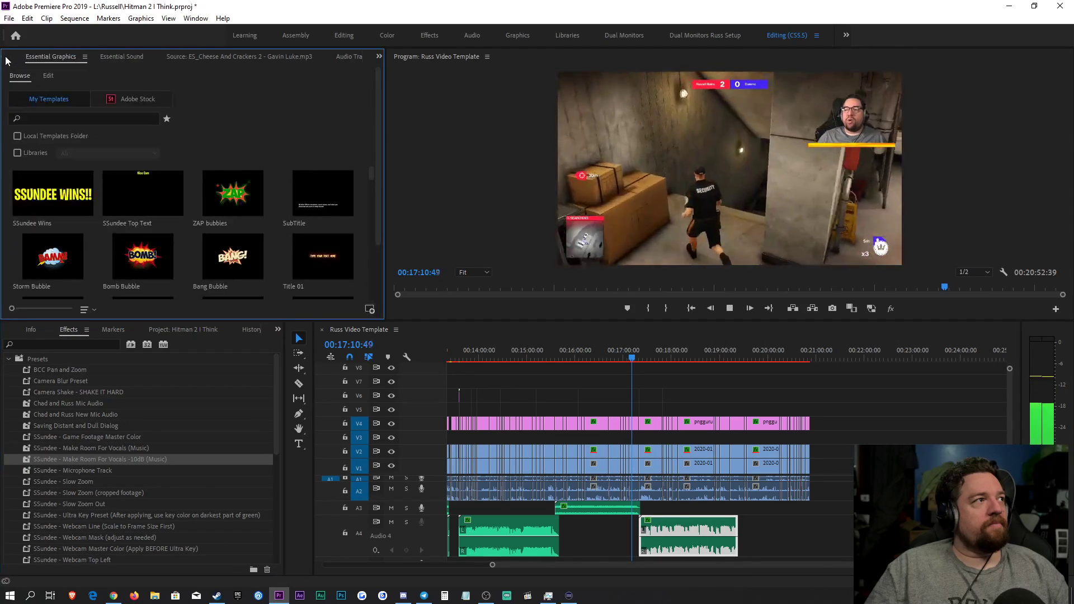
{"action": "key", "text": "shift+5"}
{"action": "key", "text": "space"}
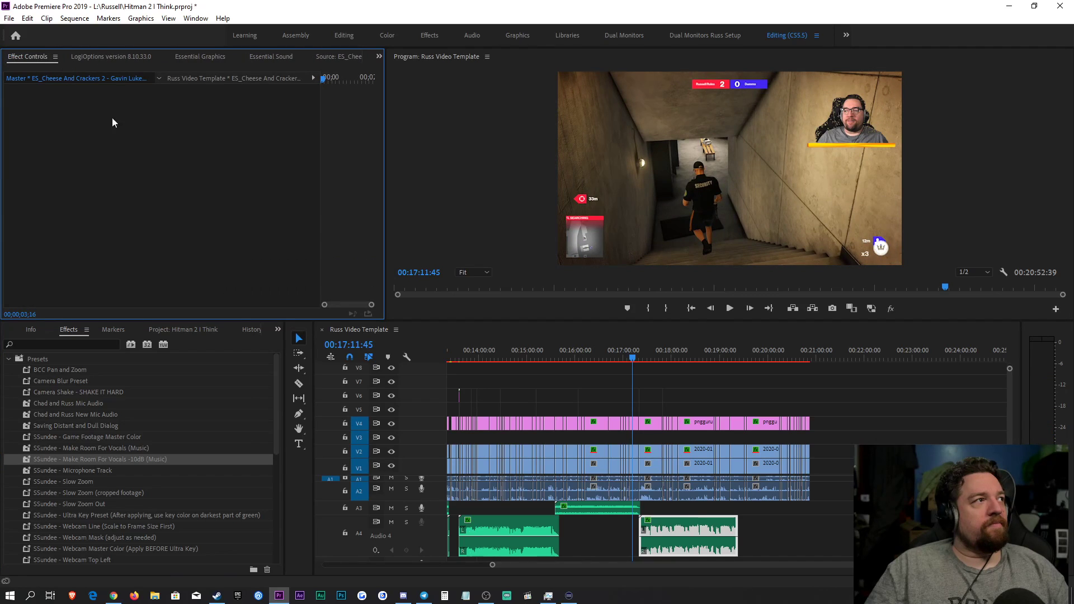
{"action": "left_click_drag", "start_coordinate": [95, 459], "coordinate": [694, 537]}
{"action": "key", "text": "space"}
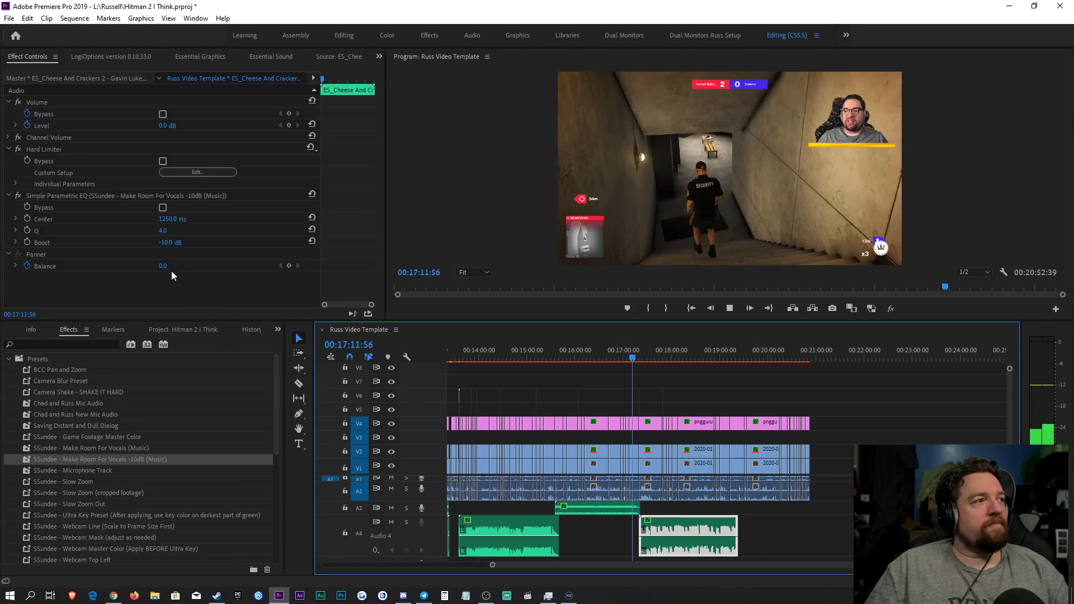
Step: Set the Boost of the clip's Simple Parametric EQ to -6 dB
{"action": "left_click", "coordinate": [167, 242]}
{"action": "type", "text": "-6"}
{"action": "key", "text": "Return"}
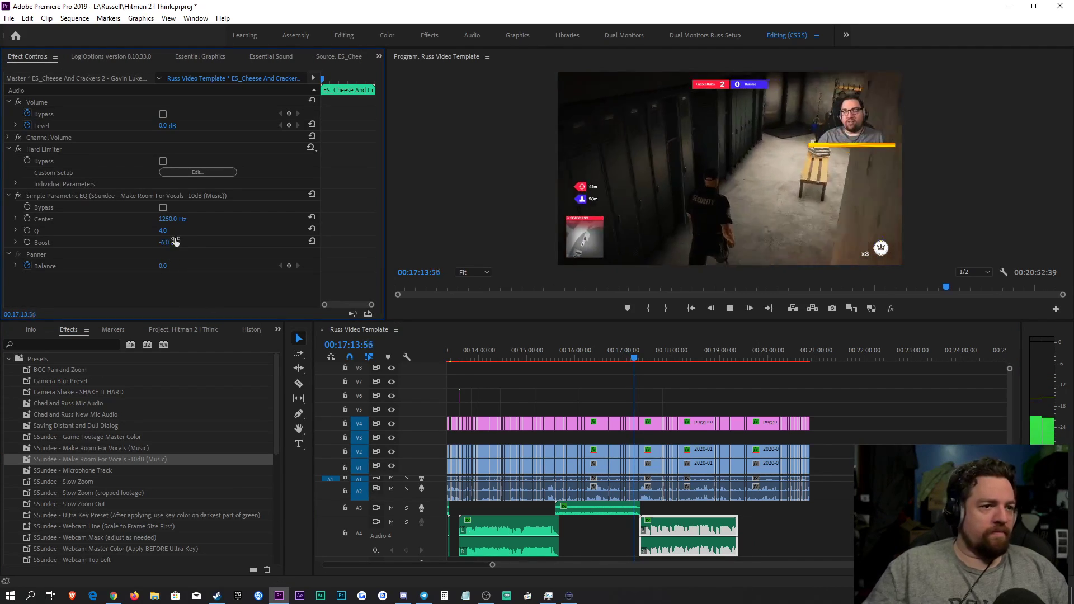
Step: Play the sequence from about 17:14 to past 18:38 to judge the new A4 music against the voices
{"action": "left_click", "coordinate": [834, 540]}
{"action": "key", "text": "="}
{"action": "key", "text": "="}
{"action": "key", "text": "="}
{"action": "key", "text": "="}
{"action": "key", "text": "="}
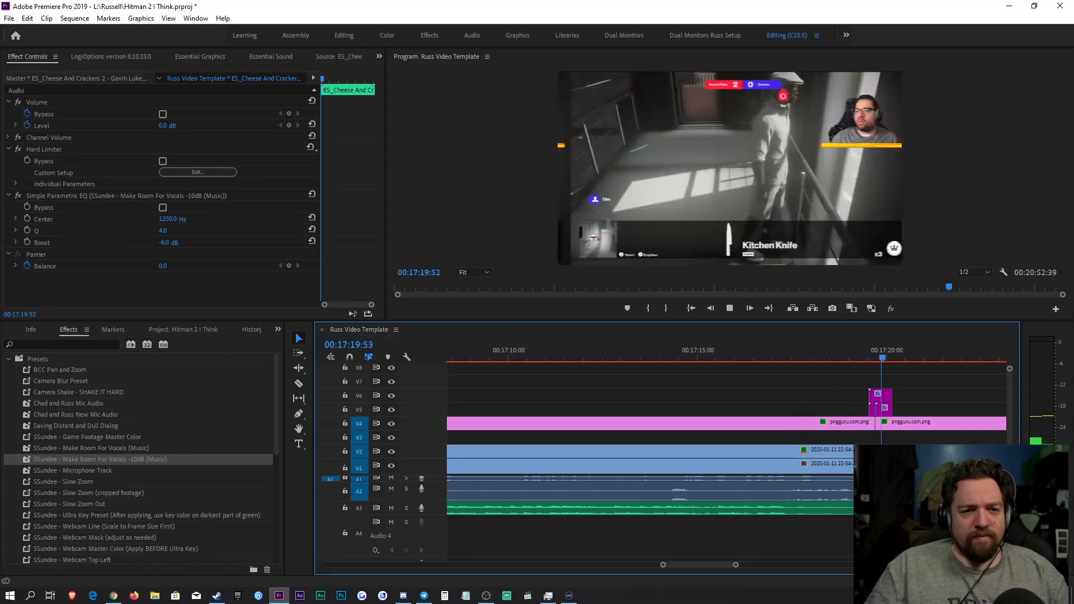
{"action": "left_click_drag", "start_coordinate": [736, 565], "coordinate": [786, 572]}
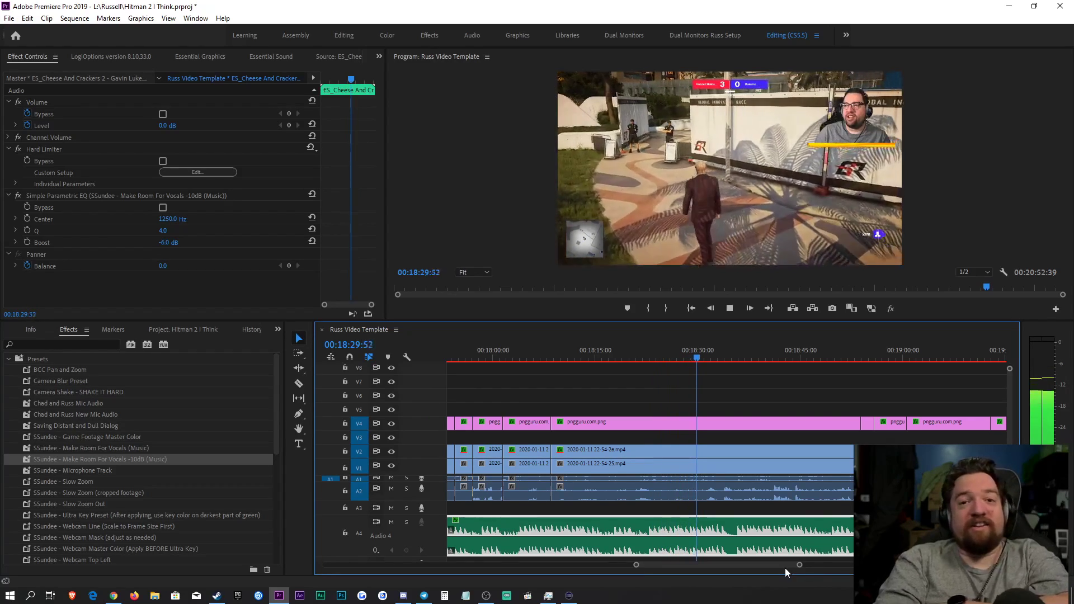
{"action": "key", "text": "space"}
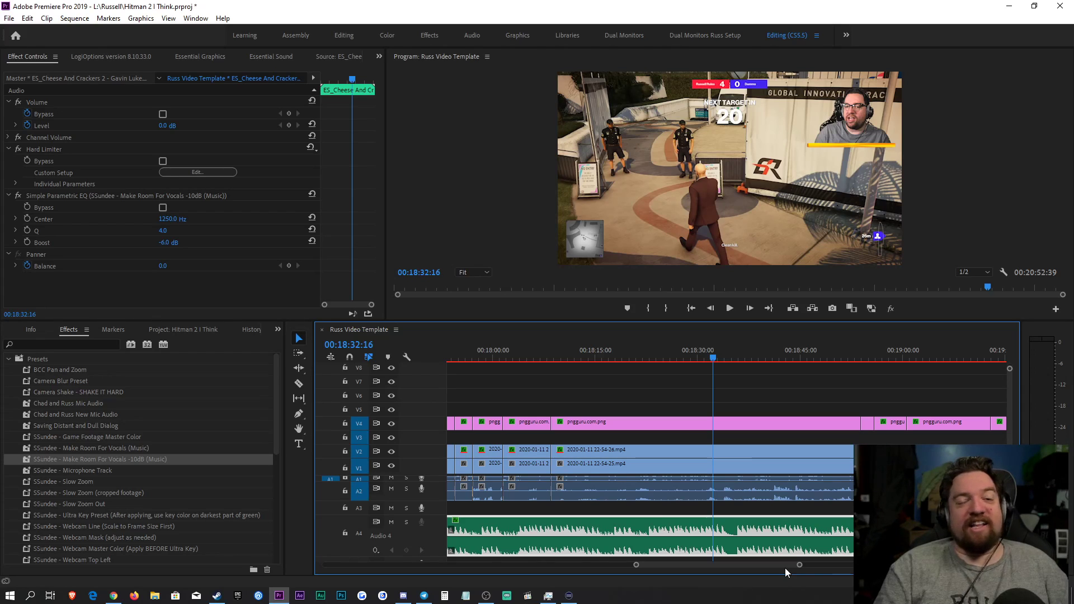
{"action": "key", "text": "space"}
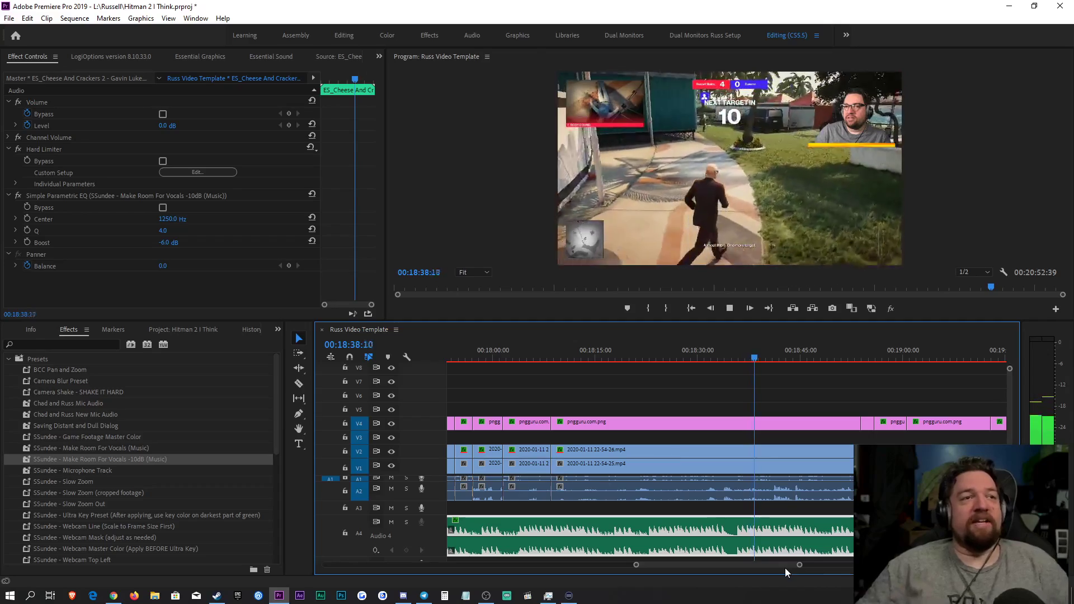
Step: Lower the volume level of the ES_Cheese And Crackers 2 clip on A4 to -1.3 dB and deselect it
{"action": "key", "text": "minus"}
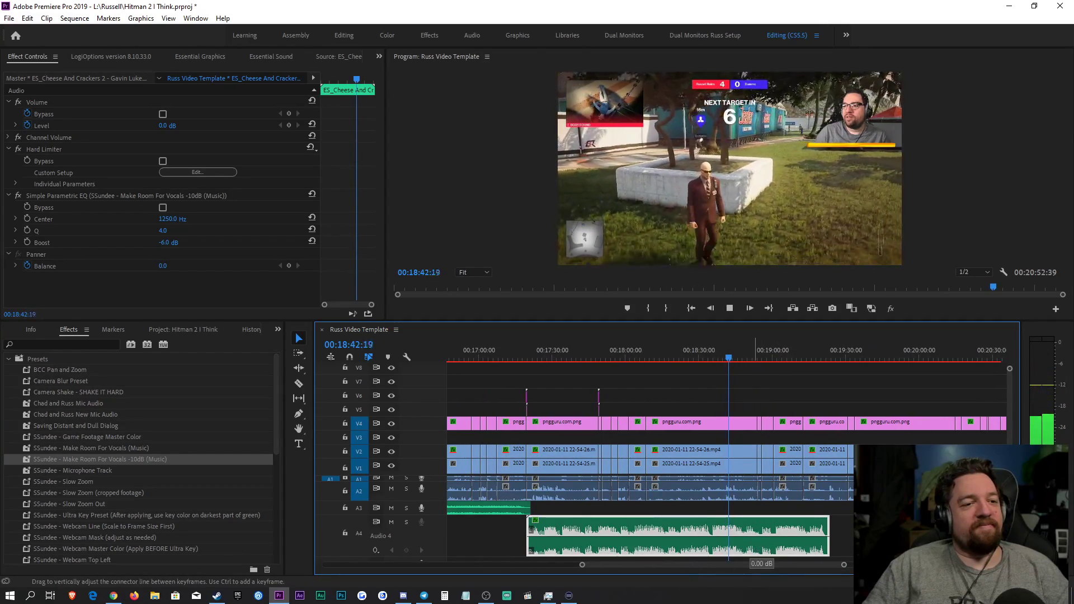
{"action": "left_click_drag", "start_coordinate": [750, 525], "coordinate": [752, 545]}
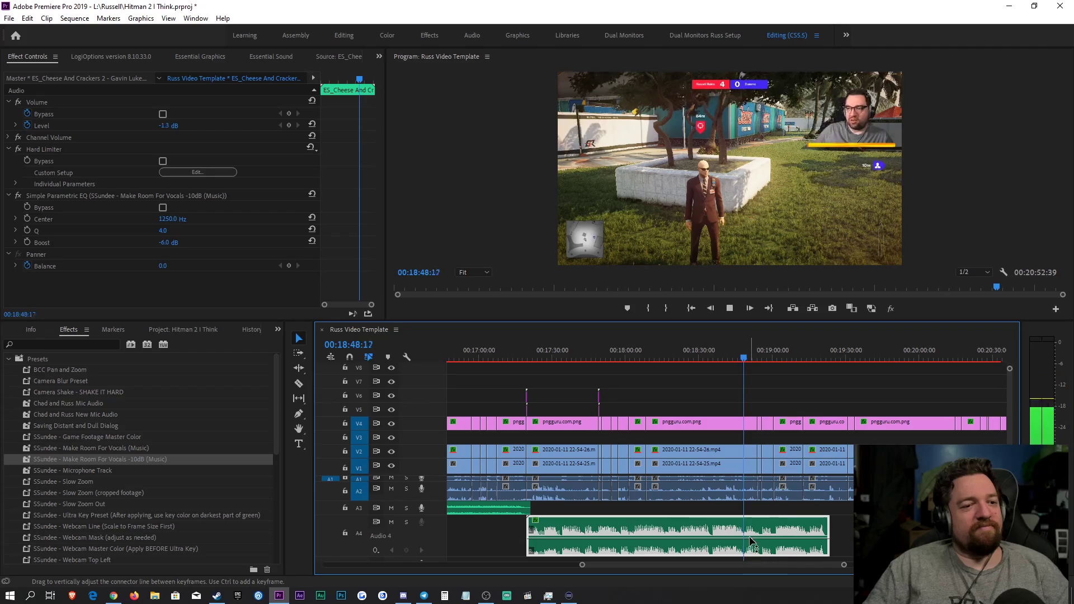
{"action": "left_click", "coordinate": [888, 537]}
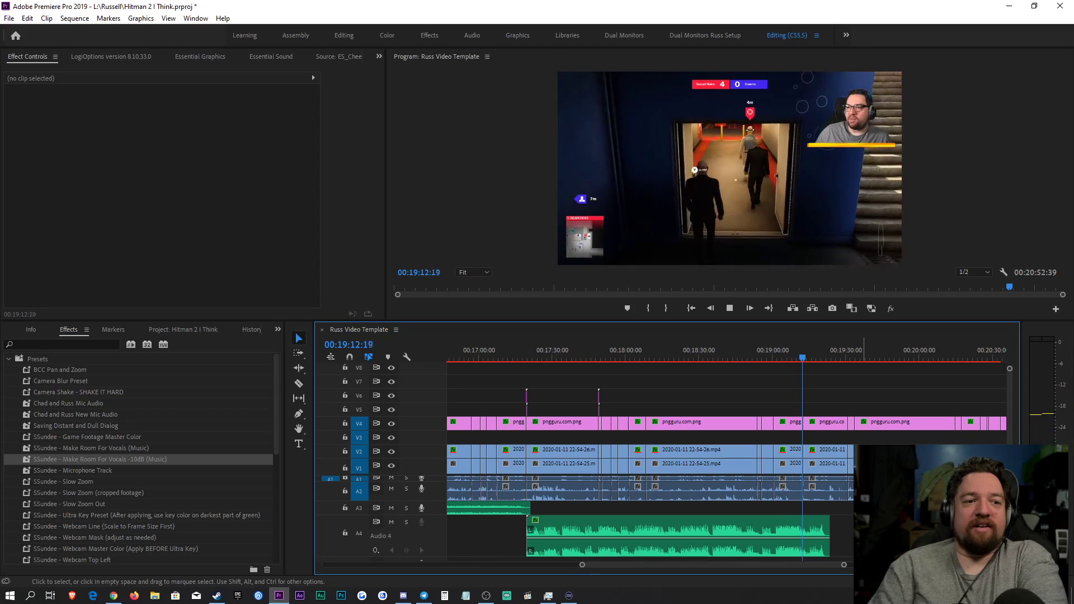
Step: Listen past the end of the A4 music, stop at 19:26:30 and bring up the project's filtered music list
{"action": "key", "text": "space"}
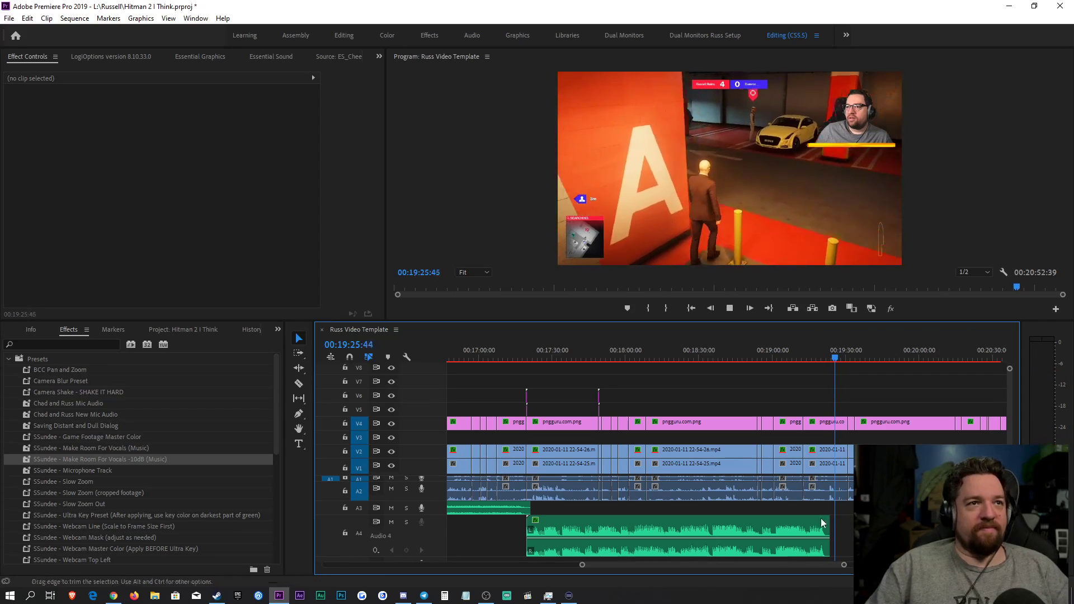
{"action": "key", "text": "space"}
{"action": "left_click", "coordinate": [176, 329]}
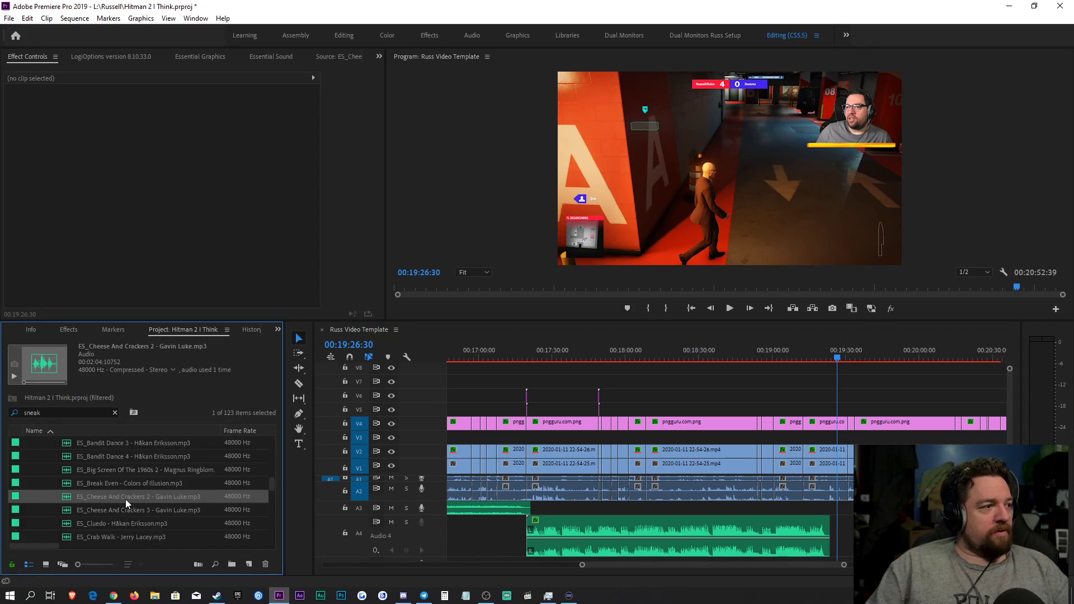
Step: Preview ES_Cheese And Crackers 3, place it on A3 where the A4 music ends at about 19:26, and expand the A3 track
{"action": "double_click", "coordinate": [125, 510]}
{"action": "key", "text": "space"}
{"action": "left_click_drag", "start_coordinate": [193, 272], "coordinate": [836, 512]}
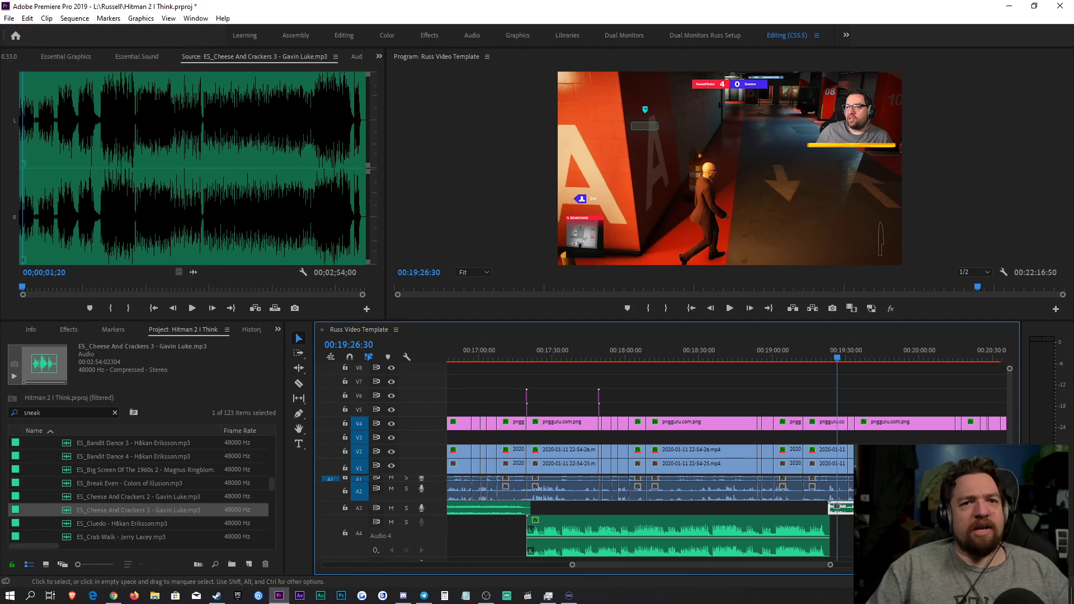
{"action": "left_click_drag", "start_coordinate": [830, 565], "coordinate": [856, 565]}
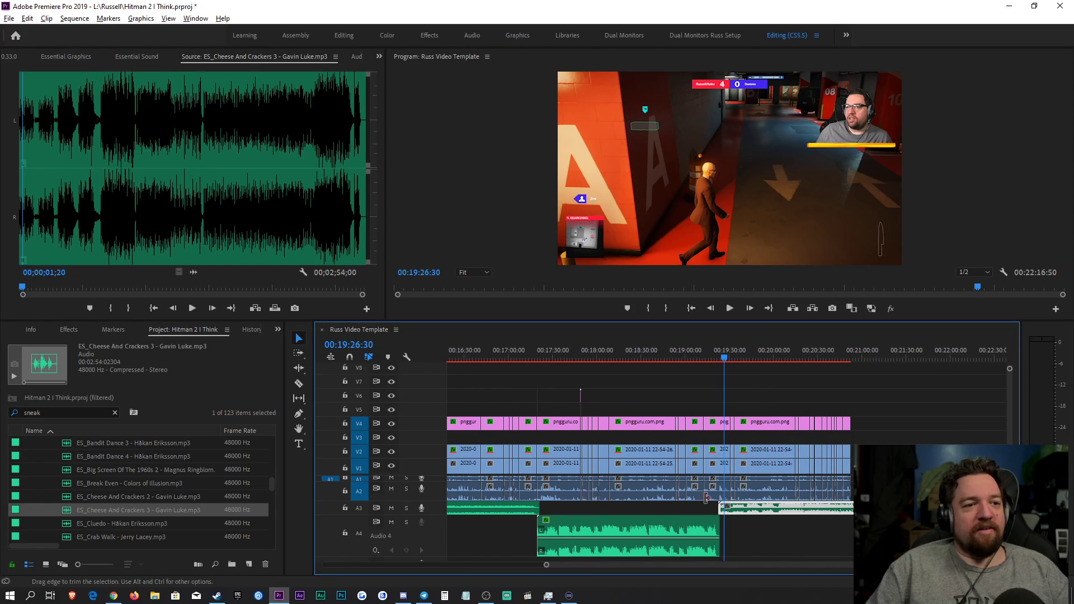
{"action": "double_click", "coordinate": [418, 510]}
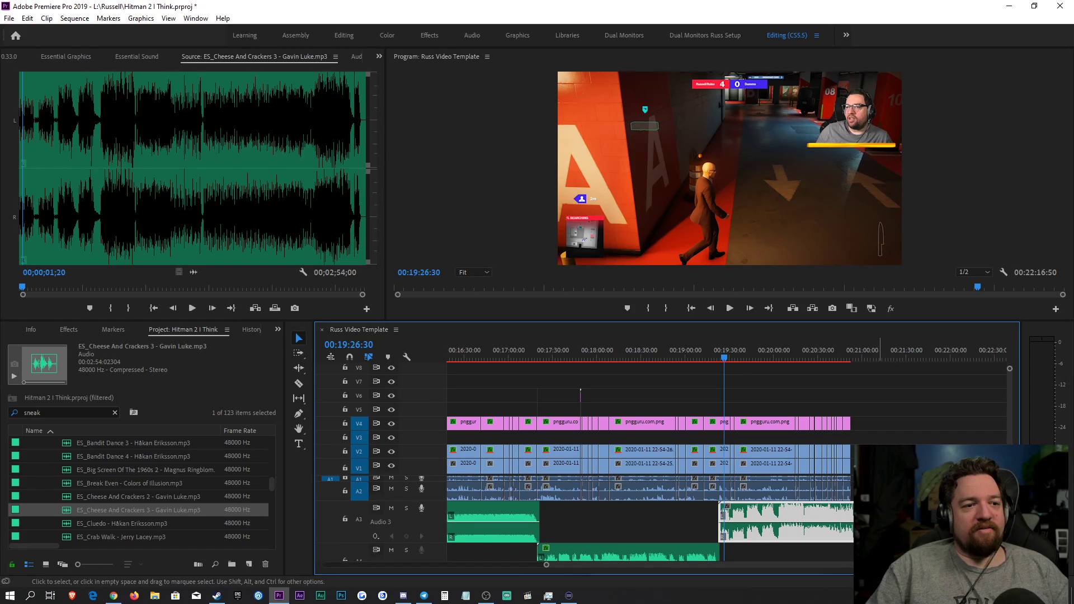
Step: Play the ending from 20:46:40 past the last footage, cut the A3 music at 20:55:14 and delete the remainder
{"action": "left_click", "coordinate": [843, 356]}
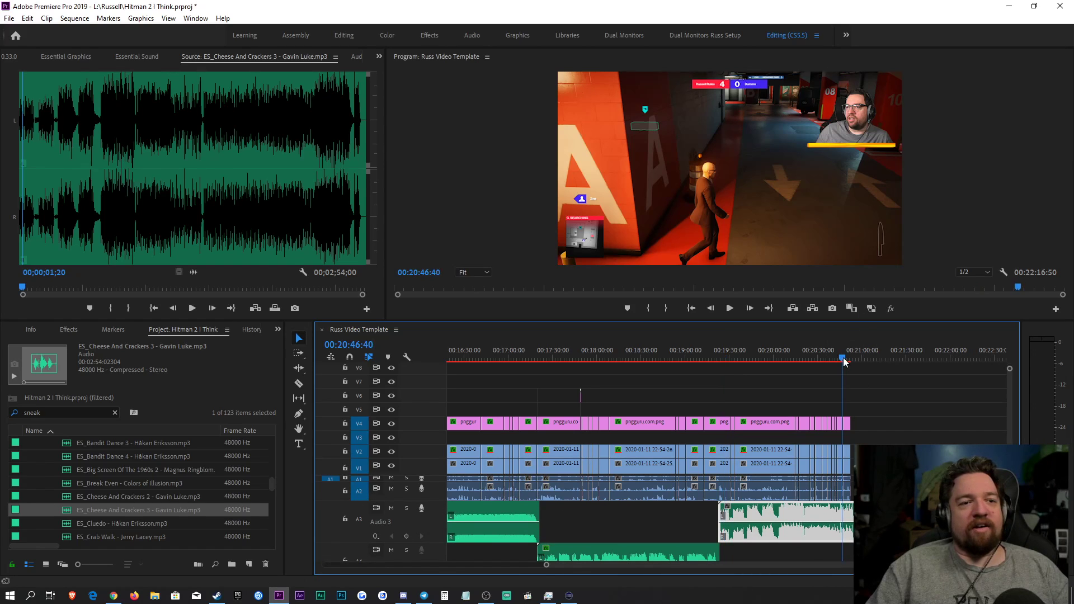
{"action": "left_click_drag", "start_coordinate": [745, 534], "coordinate": [746, 540]}
{"action": "key", "text": "space"}
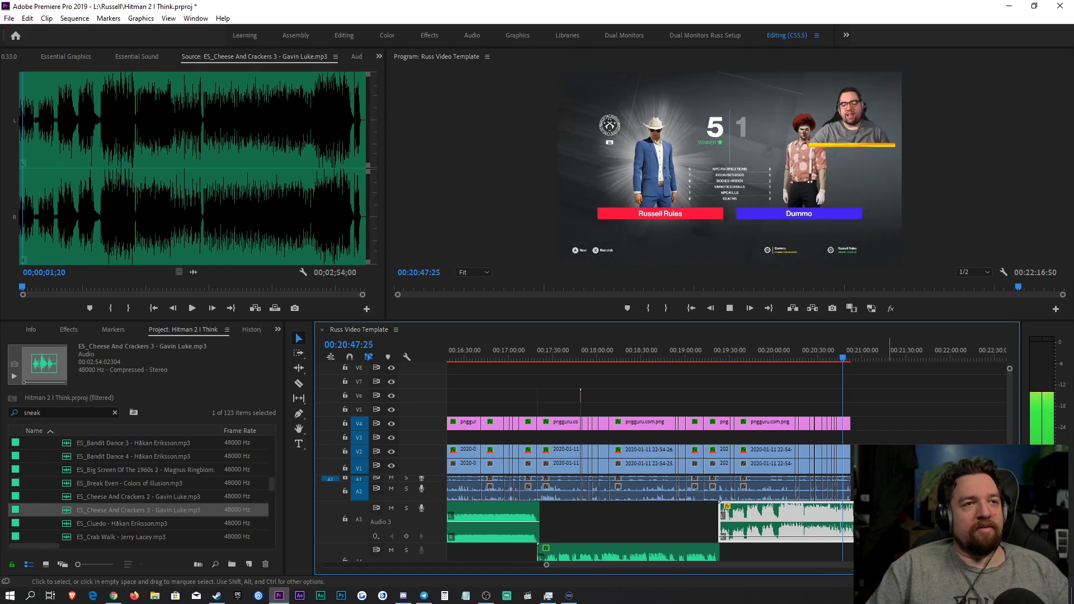
{"action": "key", "text": "equal"}
{"action": "key", "text": "equal"}
{"action": "key", "text": "equal"}
{"action": "key", "text": "equal"}
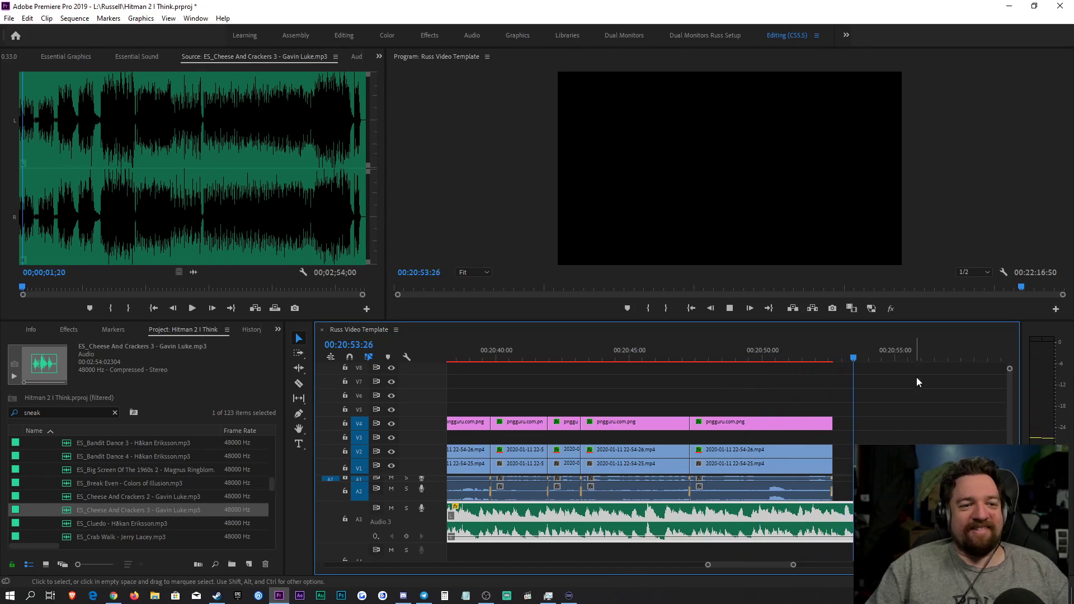
{"action": "left_click", "coordinate": [931, 414]}
{"action": "key", "text": "space"}
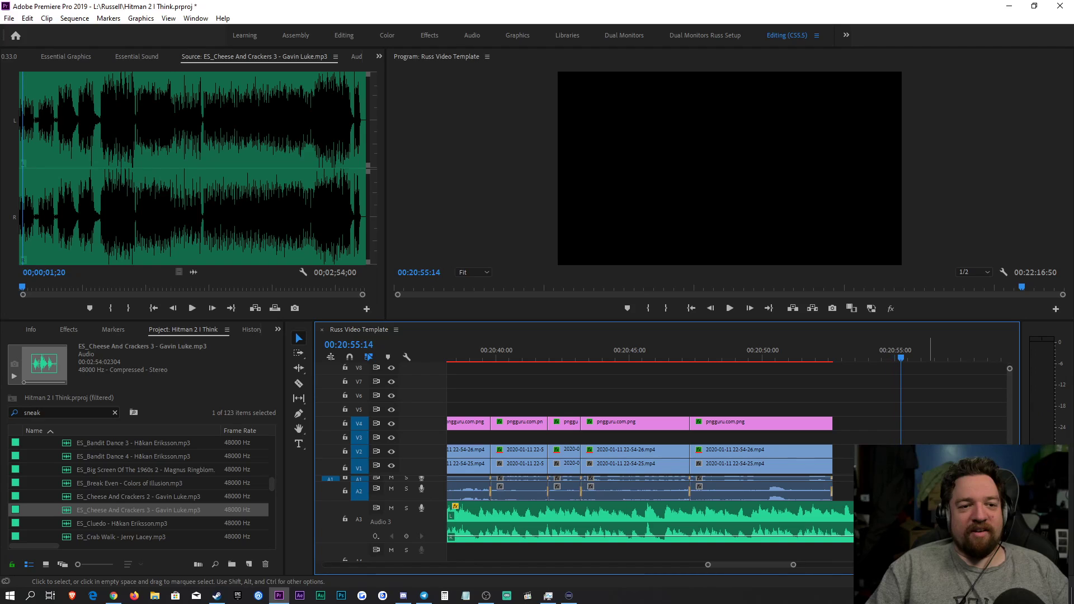
{"action": "scroll", "coordinate": [795, 567], "scroll_direction": "down", "scroll_amount": 3}
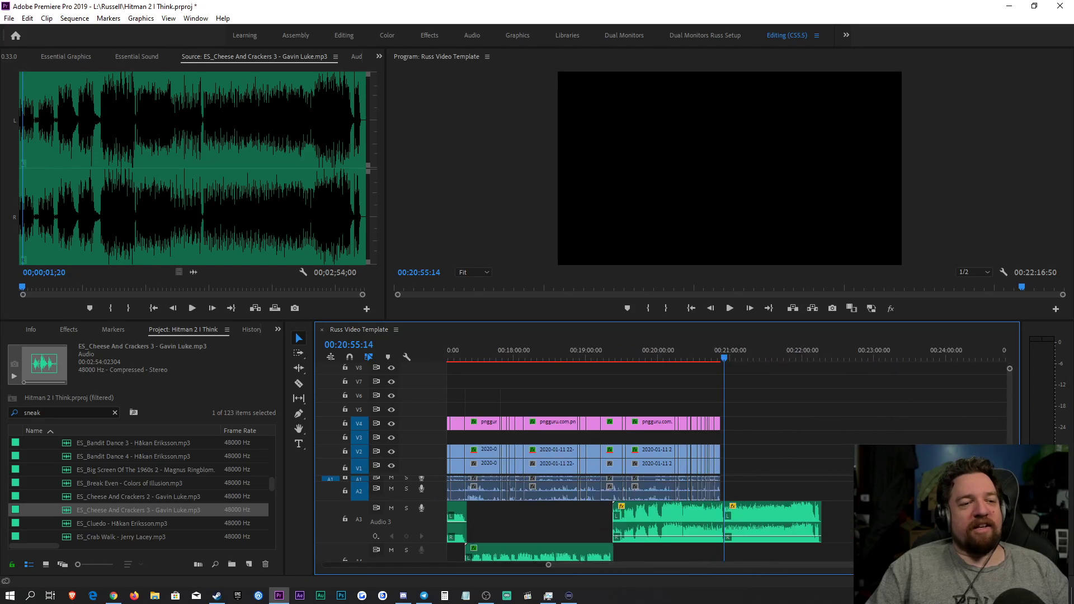
{"action": "left_click", "coordinate": [783, 515]}
{"action": "key", "text": "Delete"}
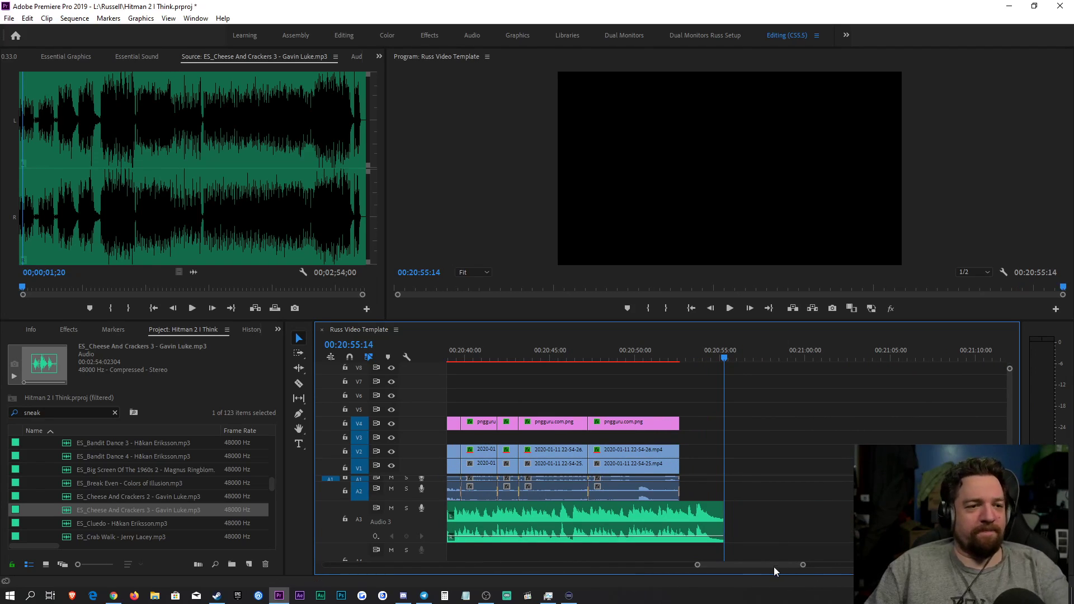
Step: Tag the ES_Cheese And Crackers 3 clip on A3 as Music and apply the Balanced Background Music -12dB preset
{"action": "left_click", "coordinate": [711, 531]}
{"action": "left_click_drag", "start_coordinate": [696, 565], "coordinate": [555, 565]}
{"action": "left_click_drag", "start_coordinate": [632, 526], "coordinate": [633, 522]}
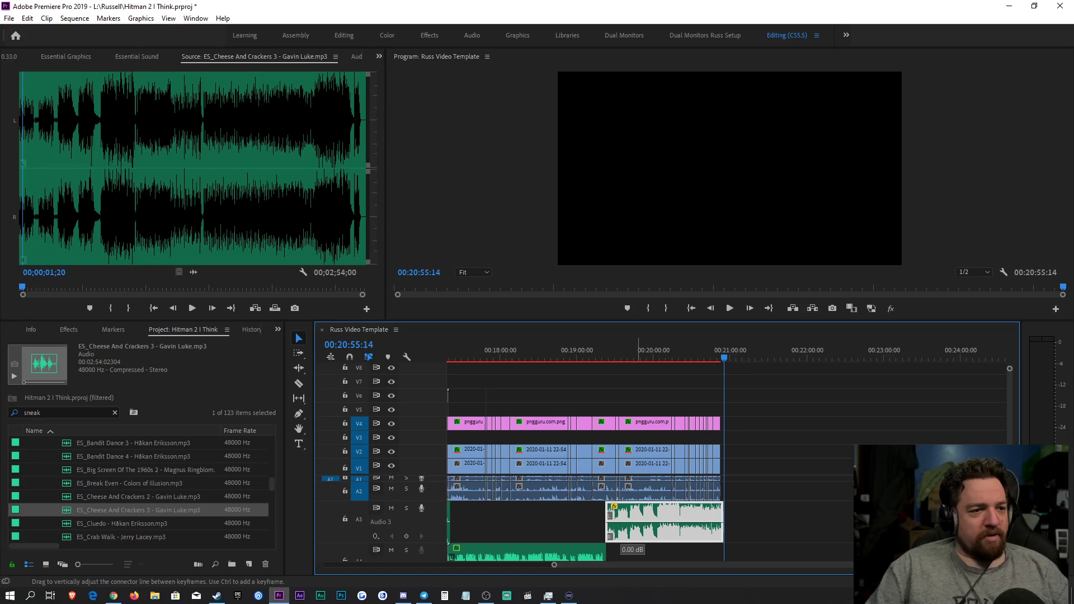
{"action": "left_click", "coordinate": [603, 355]}
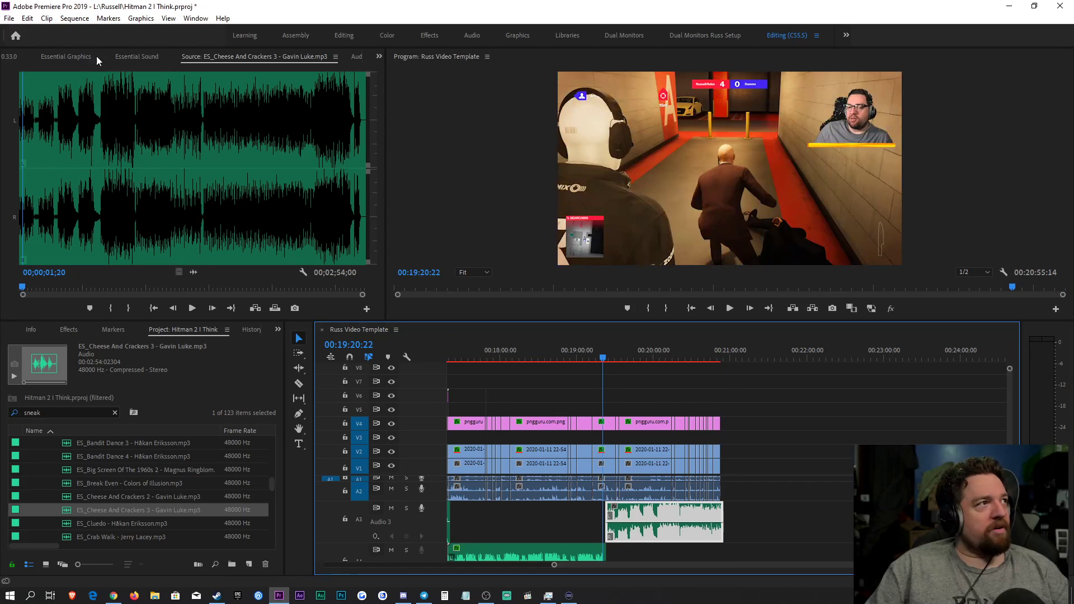
{"action": "left_click", "coordinate": [123, 60]}
{"action": "left_click", "coordinate": [149, 178]}
{"action": "left_click", "coordinate": [123, 110]}
{"action": "left_click", "coordinate": [124, 148]}
Step: Apply the SSundee - Make Room For Vocals -10dB (Music) preset to the ES_Cheese And Crackers 3 clip on A3
{"action": "left_click", "coordinate": [66, 330]}
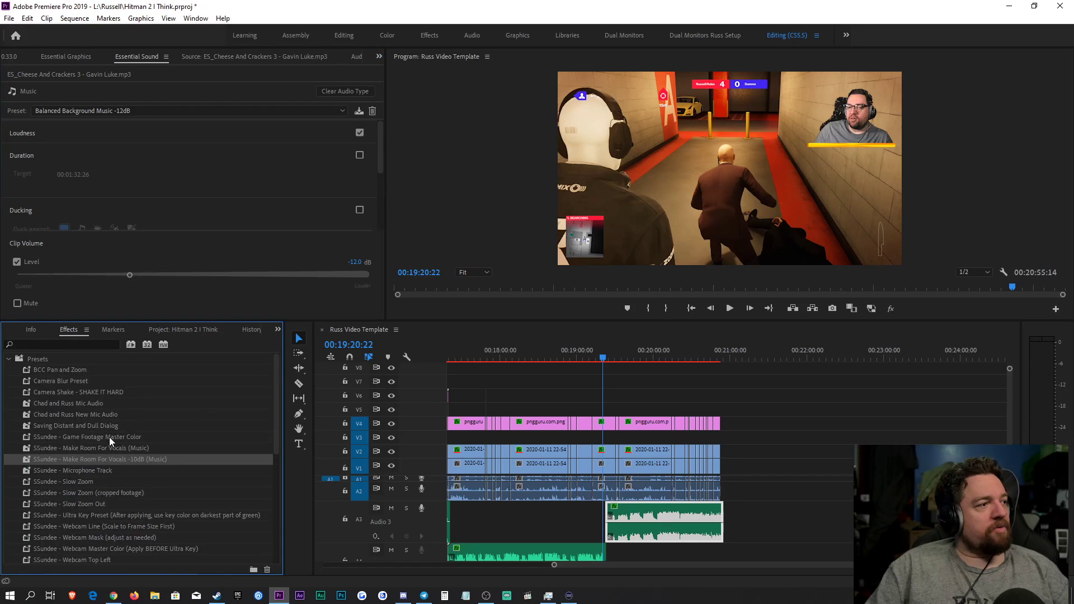
{"action": "left_click_drag", "start_coordinate": [173, 463], "coordinate": [653, 519]}
{"action": "left_click", "coordinate": [653, 519]}
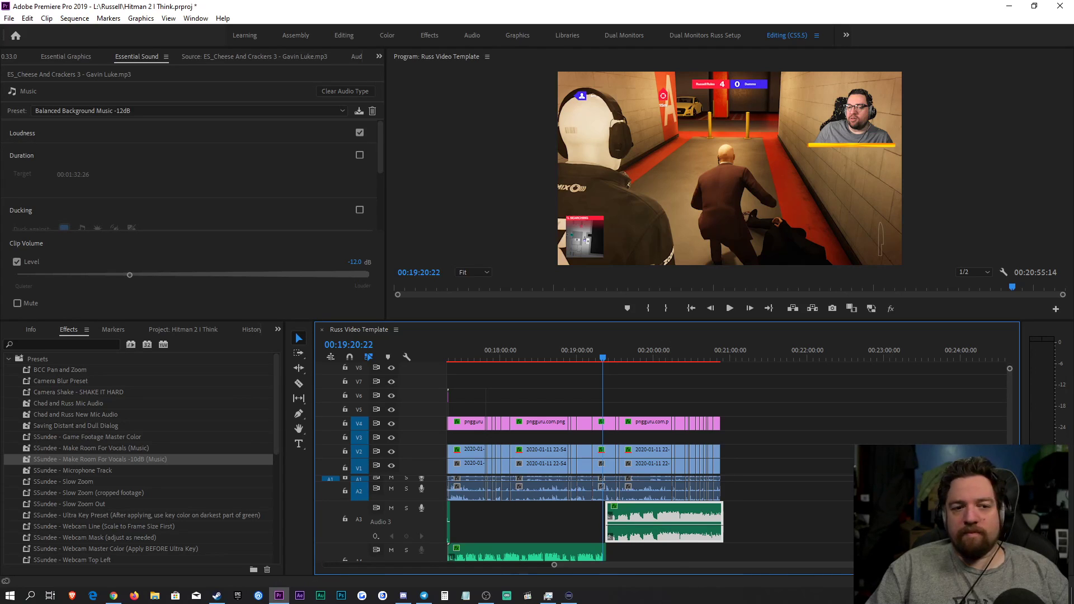
Step: Enlarge the timeline, listen to the A4 music fading out, and move the A3 music clip to start at about 19:21:15
{"action": "scroll", "coordinate": [761, 552], "scroll_direction": "up", "scroll_amount": 8, "text": "alt"}
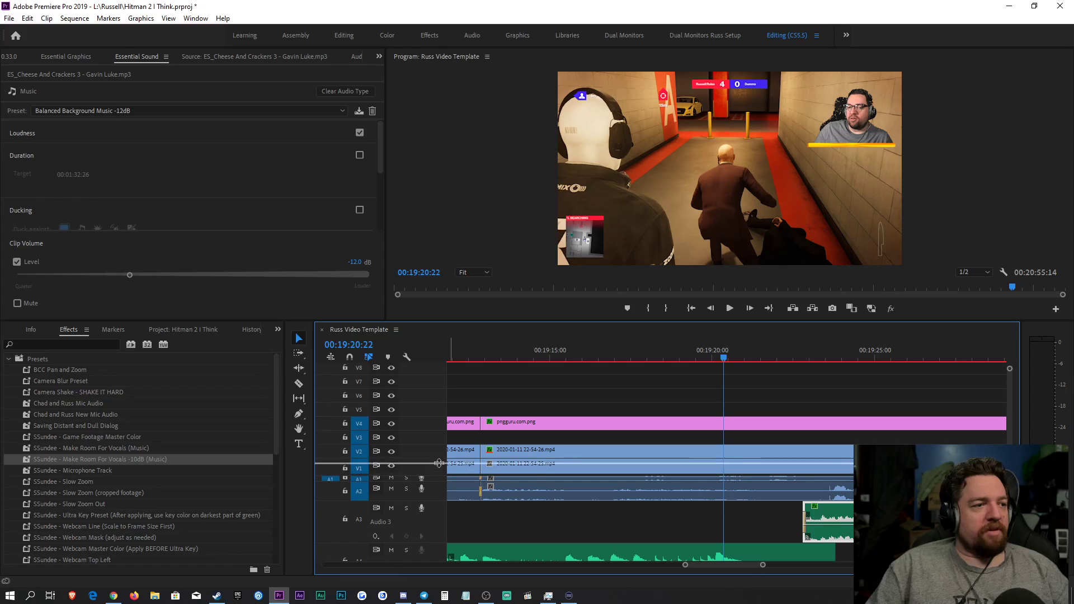
{"action": "scroll", "coordinate": [451, 425], "scroll_direction": "down", "scroll_amount": 1}
{"action": "left_click_drag", "start_coordinate": [471, 313], "coordinate": [471, 257]}
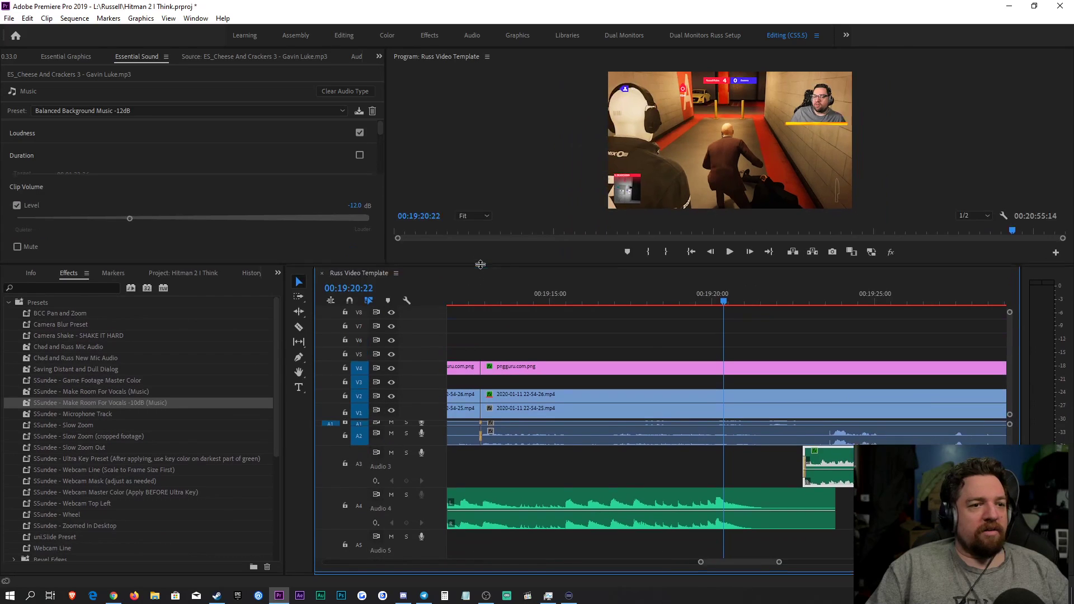
{"action": "left_click", "coordinate": [664, 307]}
{"action": "key", "text": "space"}
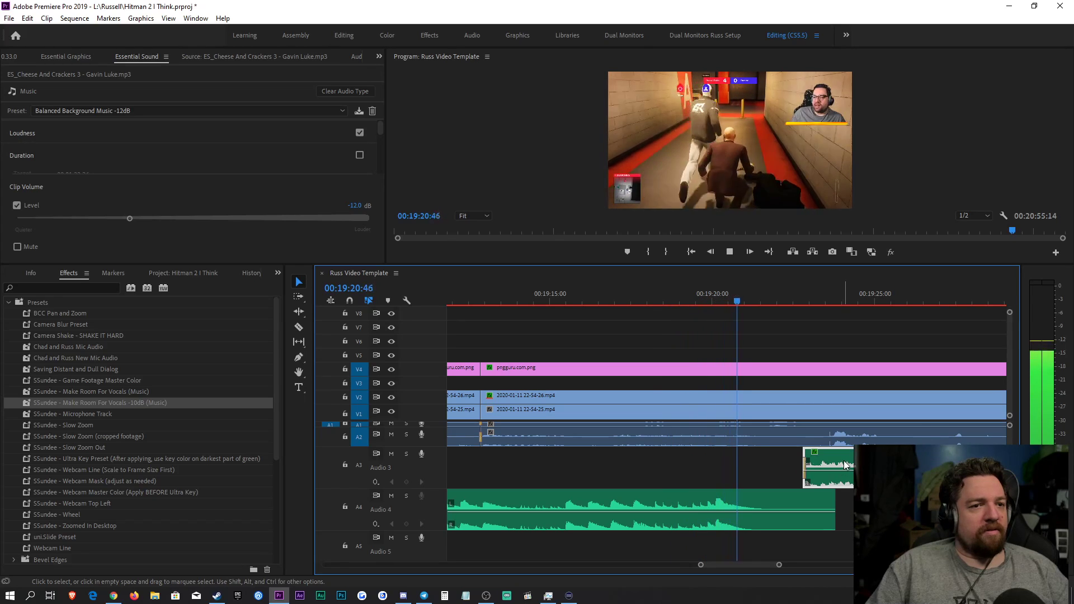
{"action": "left_click_drag", "start_coordinate": [846, 462], "coordinate": [780, 461]}
{"action": "left_click", "coordinate": [733, 297]}
{"action": "key", "text": "space"}
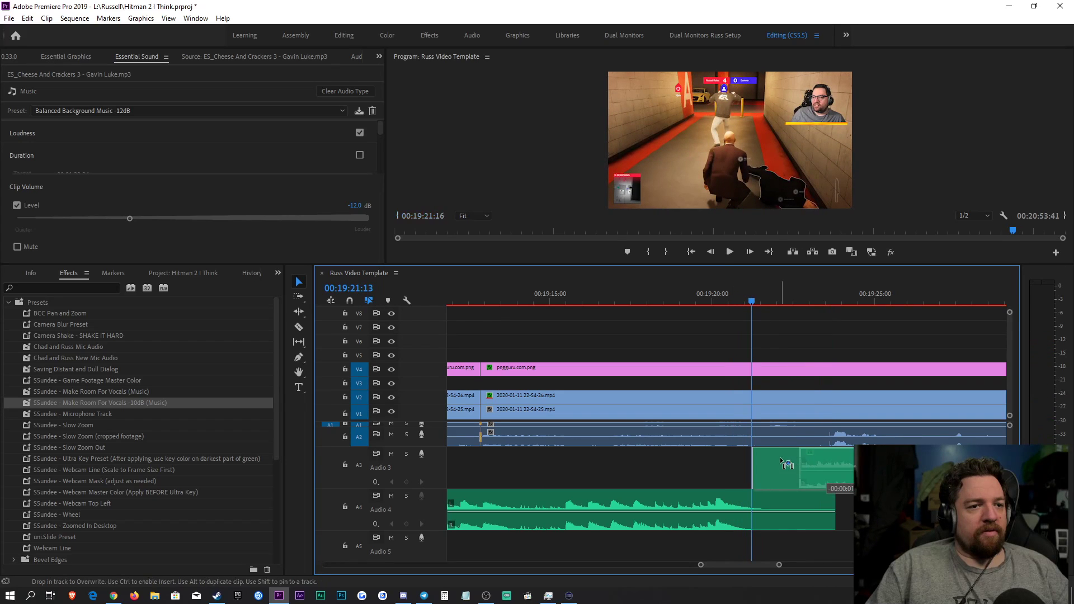
{"action": "key", "text": "space"}
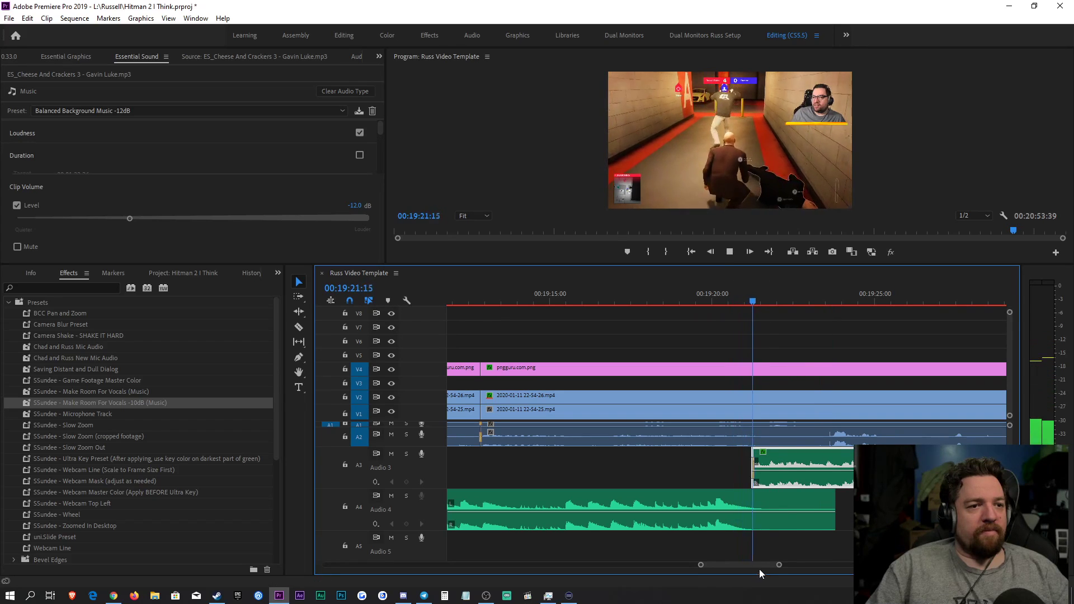
Step: Play on from about 19:21:15, fine-tune the volume line of the A3 music clip against the voices and deselect it
{"action": "left_click_drag", "start_coordinate": [773, 565], "coordinate": [896, 565]}
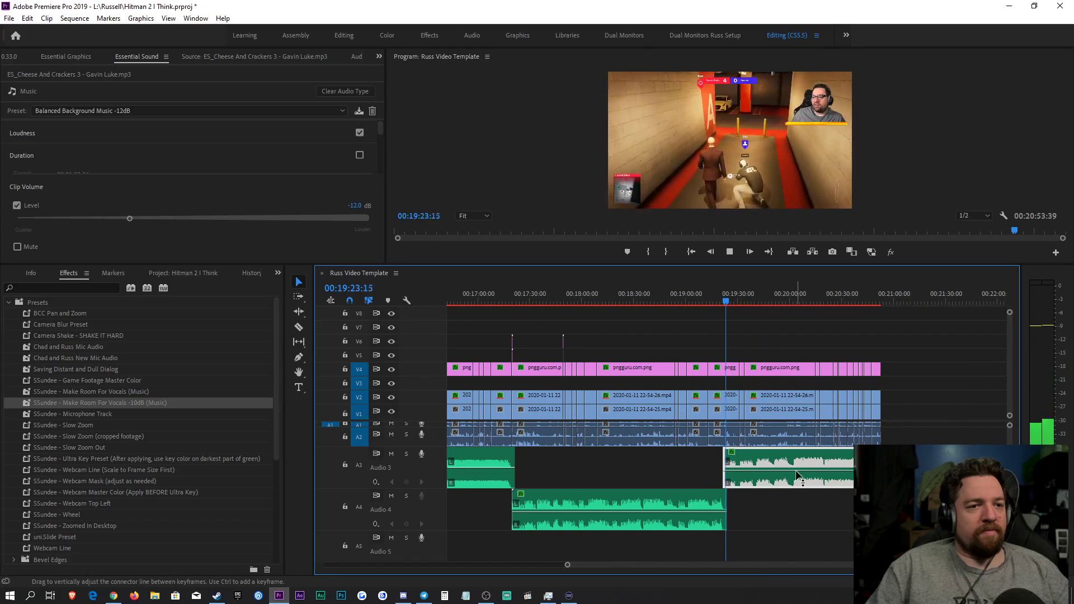
{"action": "left_click_drag", "start_coordinate": [796, 471], "coordinate": [797, 469]}
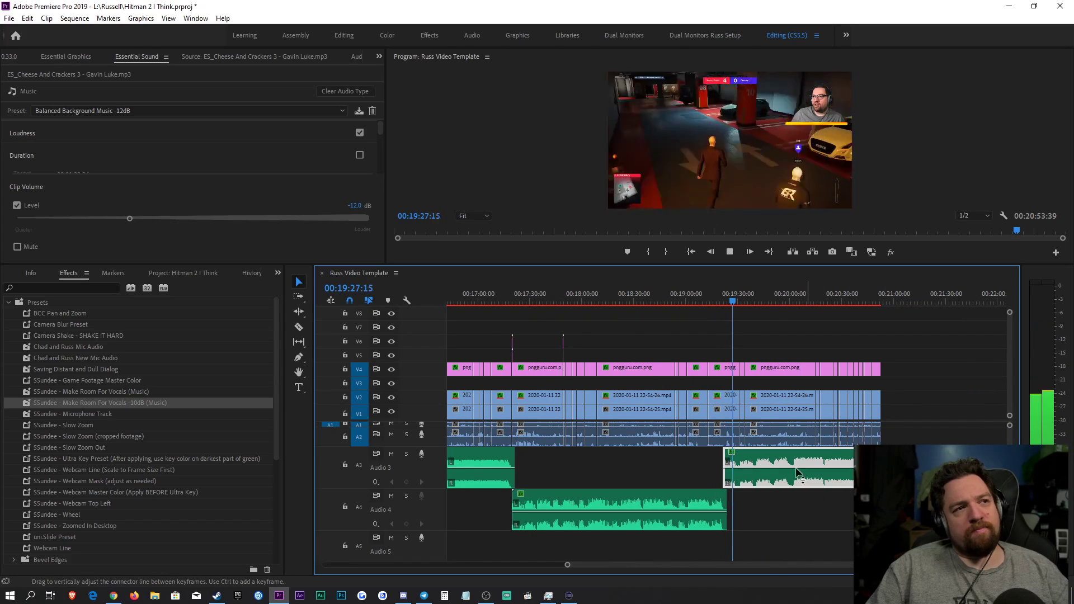
{"action": "left_click", "coordinate": [842, 554]}
{"action": "mouse_move", "coordinate": [941, 565]}
{"action": "left_mouse_down"}
{"action": "mouse_move", "coordinate": [848, 566]}
{"action": "mouse_move", "coordinate": [874, 565]}
{"action": "left_mouse_up"}
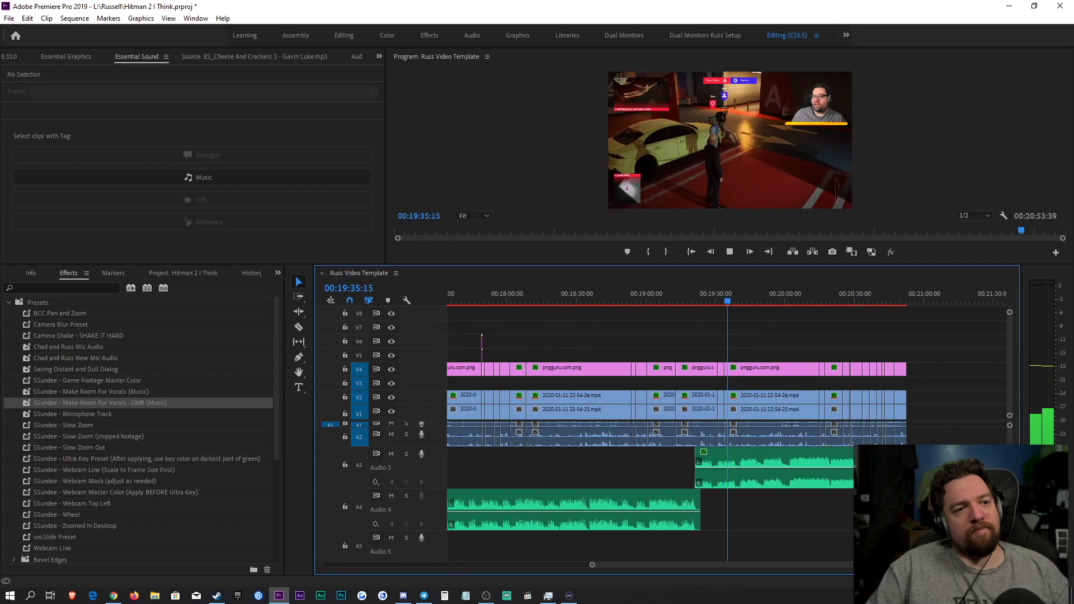
Step: Split the A3 music at about 19:40, select both parts and reapply the Balanced Background Music -12dB preset
{"action": "key", "text": "space"}
{"action": "key", "text": "c"}
{"action": "left_click", "coordinate": [741, 478]}
{"action": "key", "text": "v"}
{"action": "left_click", "coordinate": [719, 470]}
{"action": "left_click", "coordinate": [76, 109]}
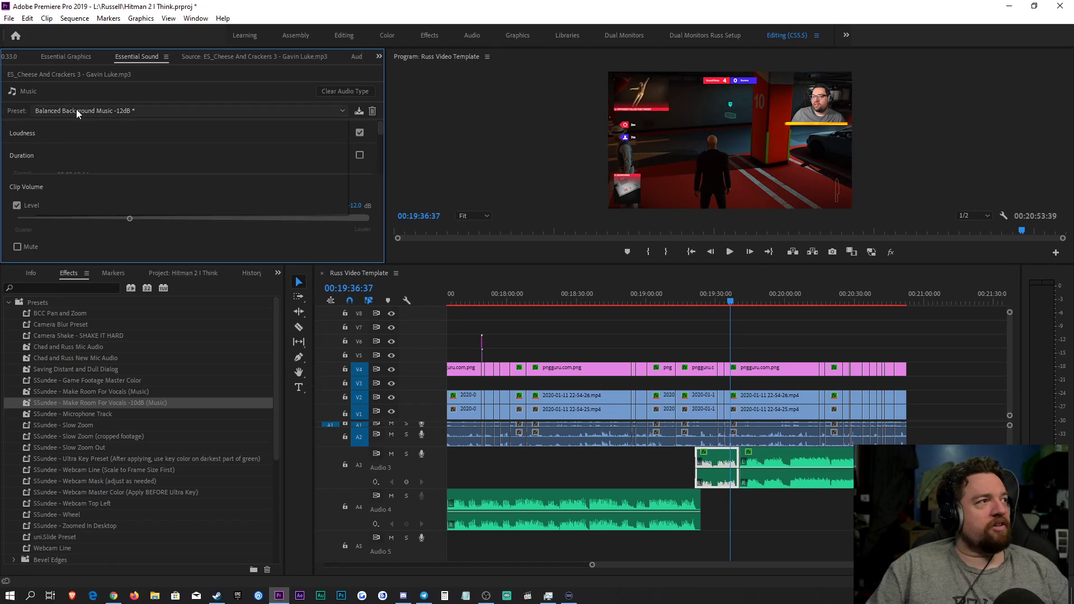
{"action": "key", "text": "Escape"}
{"action": "left_click", "coordinate": [76, 110]}
{"action": "key", "text": "Escape"}
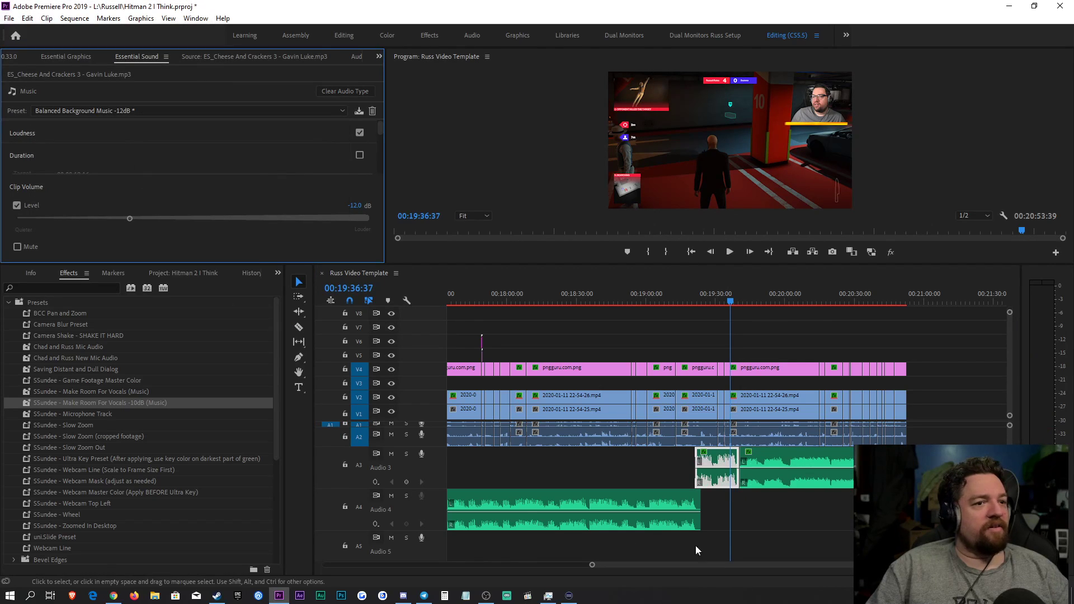
{"action": "left_click", "coordinate": [801, 469], "text": "shift"}
Step: Play the sequence from about 19:20 to past 20:03 to judge the A3 music against the voices
{"action": "left_click", "coordinate": [693, 294]}
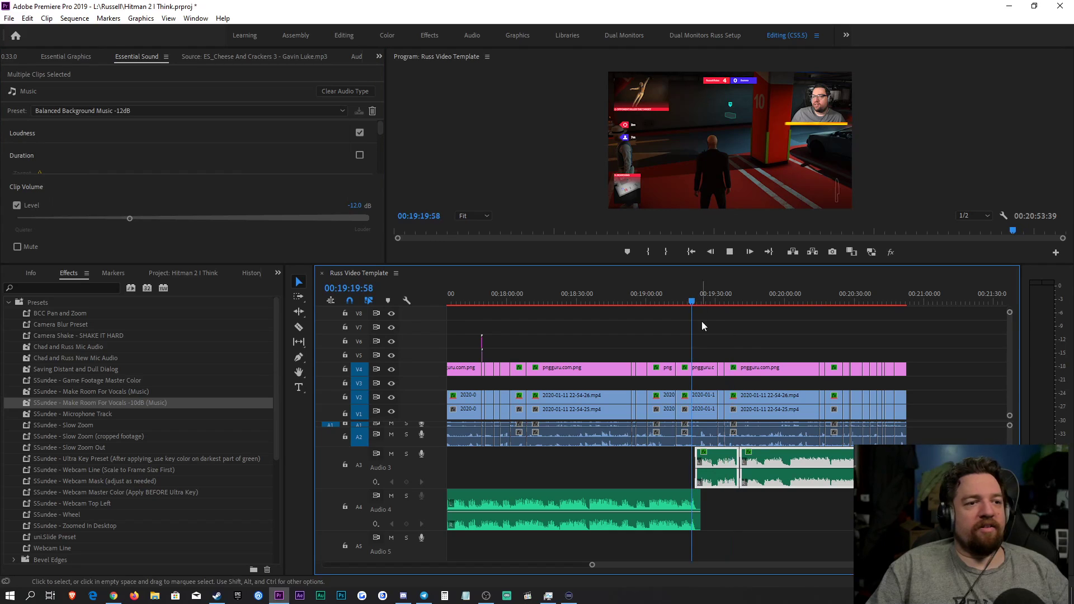
{"action": "key", "text": "space"}
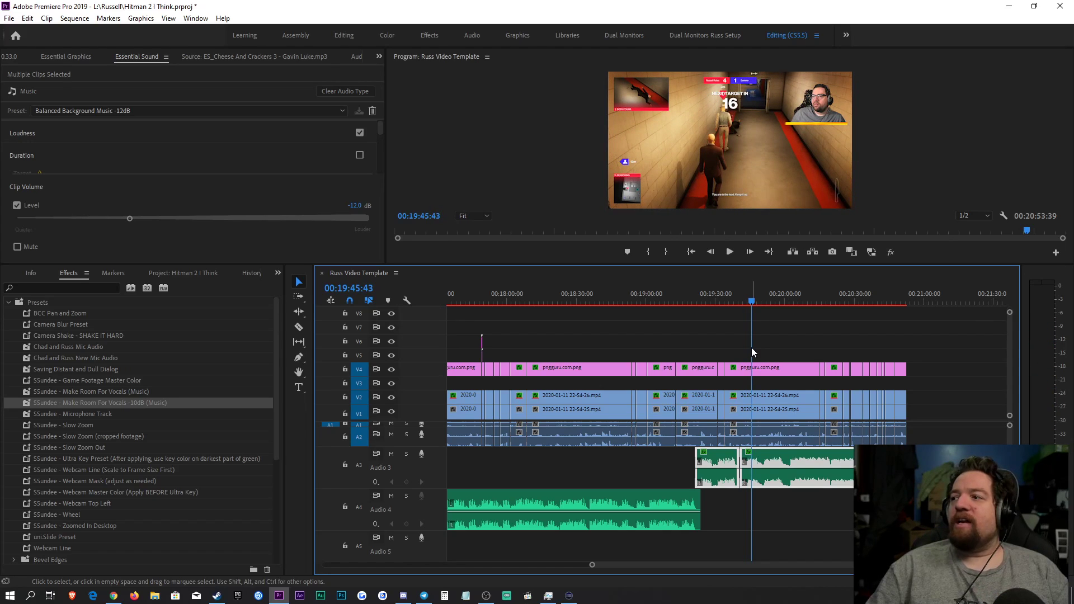
{"action": "key", "text": "space"}
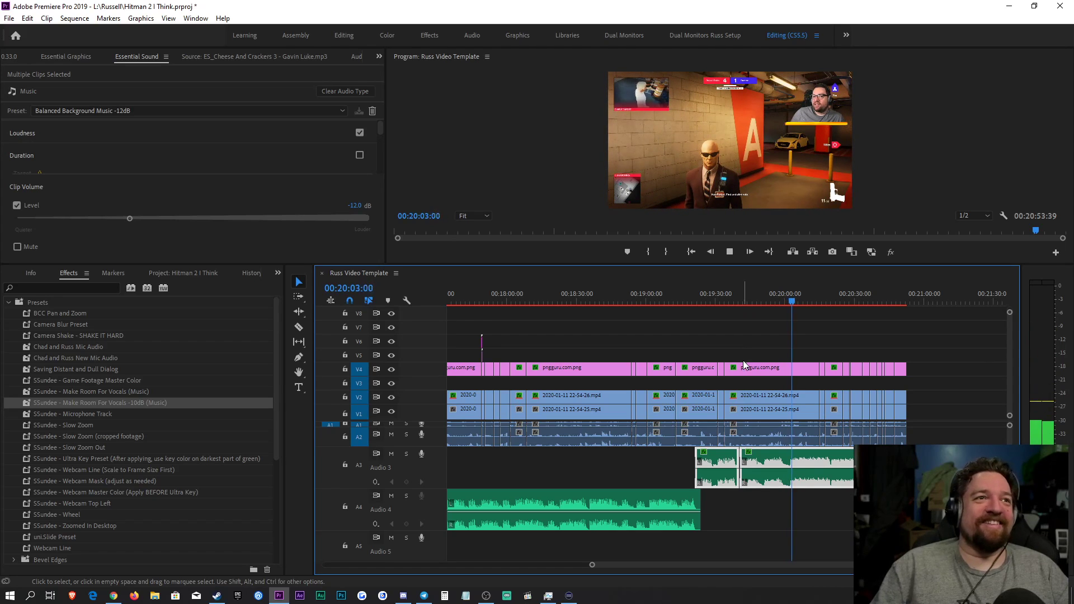
{"action": "left_click_drag", "start_coordinate": [872, 565], "coordinate": [809, 566]}
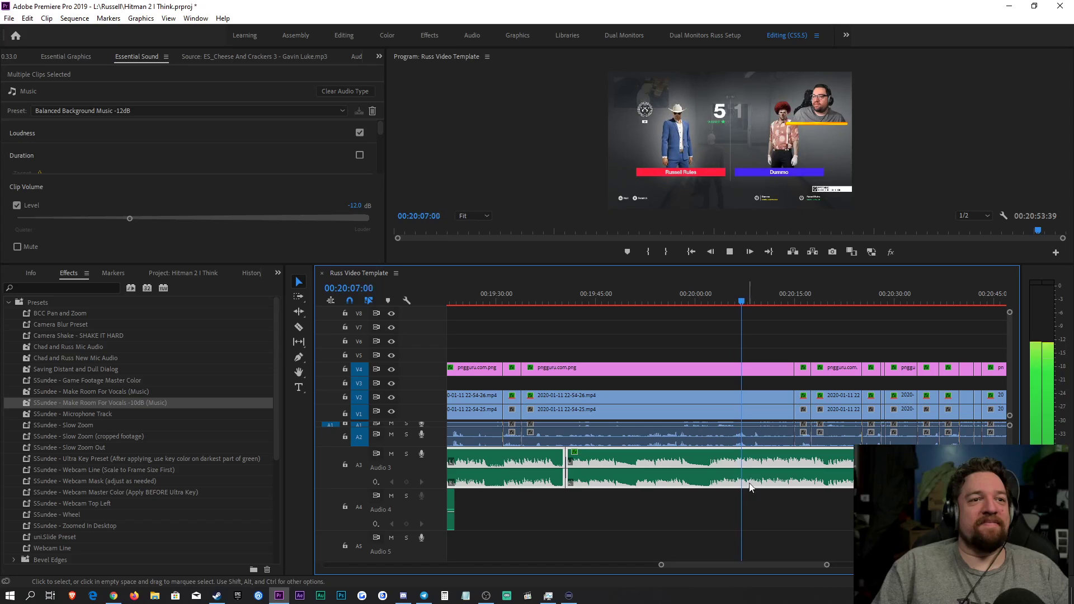
Step: Split the A3 music again at about 20:02, where its louder section begins, and clear the selection
{"action": "key", "text": "ctrl+shift+a"}
{"action": "key", "text": "c"}
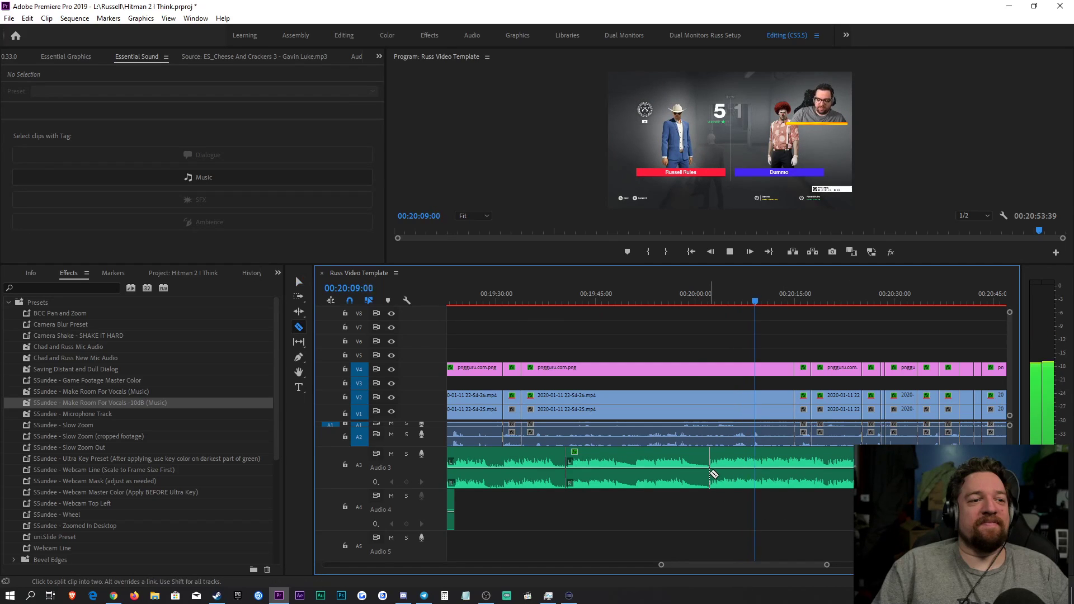
{"action": "left_click", "coordinate": [711, 473]}
{"action": "key", "text": "v"}
{"action": "left_click_drag", "start_coordinate": [734, 502], "coordinate": [684, 480]}
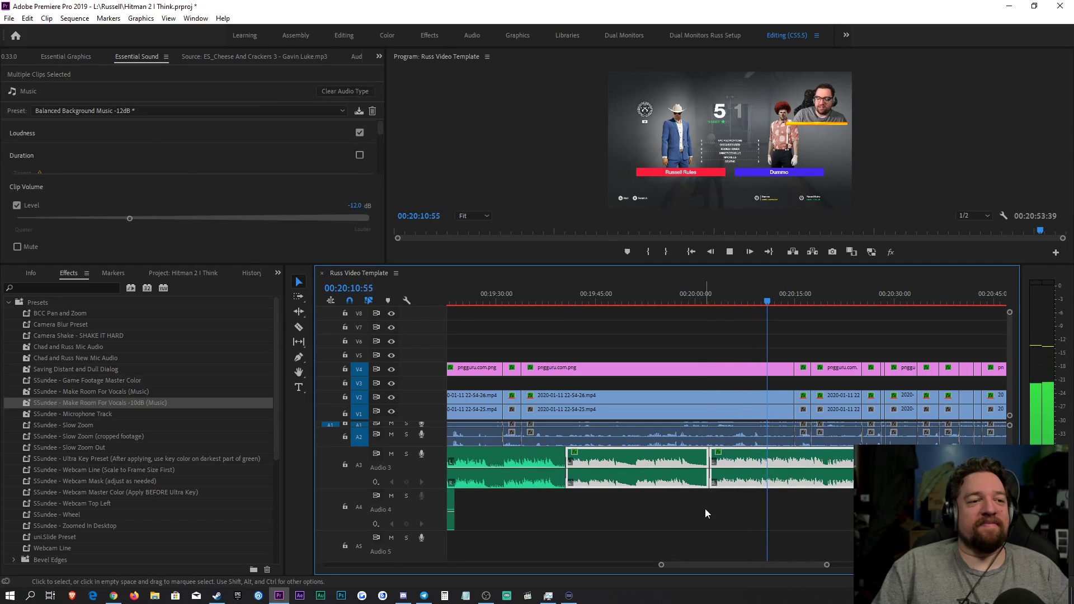
{"action": "left_click", "coordinate": [704, 508]}
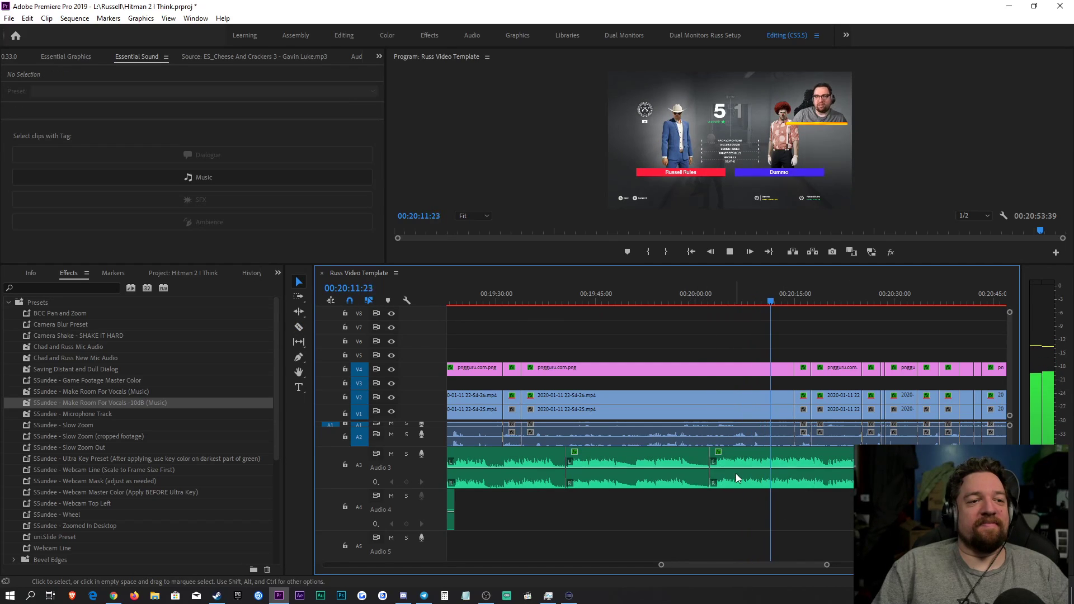
Step: Replay the score screen, split the V4 webcam line graphic at 20:09:21 and delete the piece that follows the cut
{"action": "left_click", "coordinate": [752, 299]}
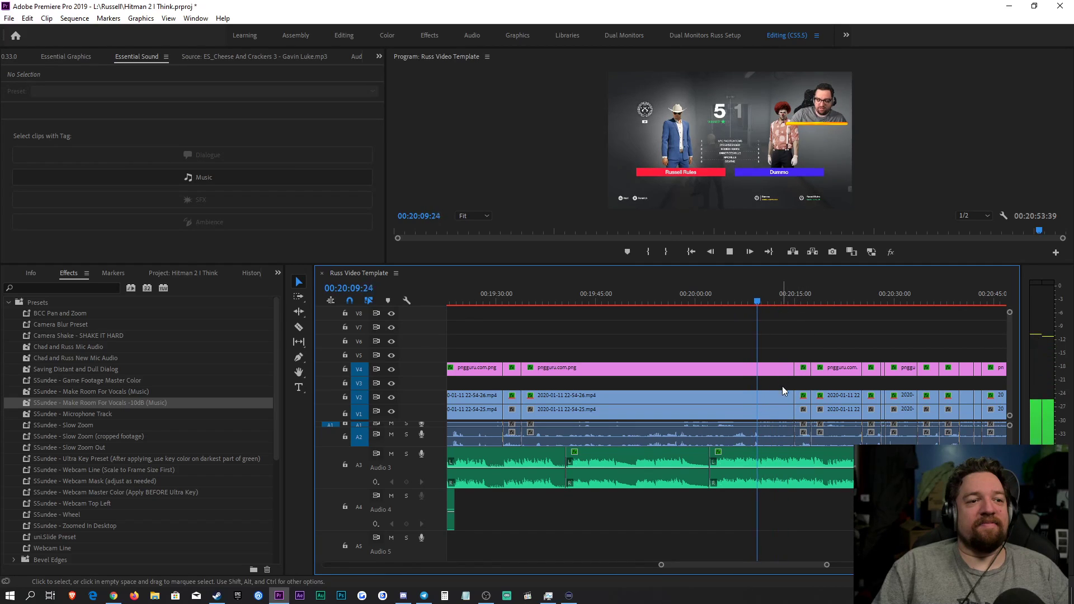
{"action": "left_click", "coordinate": [756, 297]}
{"action": "key", "text": "c"}
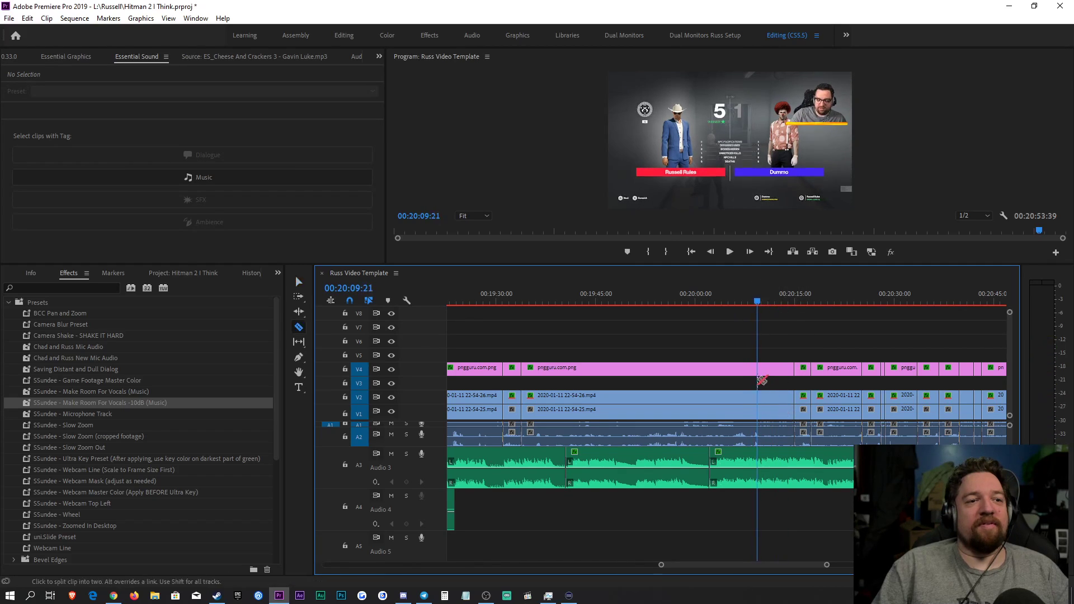
{"action": "left_click", "coordinate": [759, 369]}
{"action": "key", "text": "v"}
{"action": "left_click", "coordinate": [770, 372]}
{"action": "key", "text": "Delete"}
Step: Reset the Motion of the V2 webcam piece starting at 20:09:21 to enlarge the webcam, and play it back
{"action": "left_click", "coordinate": [779, 397]}
{"action": "scroll", "coordinate": [1, 59], "scroll_direction": "up", "scroll_amount": 2}
{"action": "left_click", "coordinate": [27, 57]}
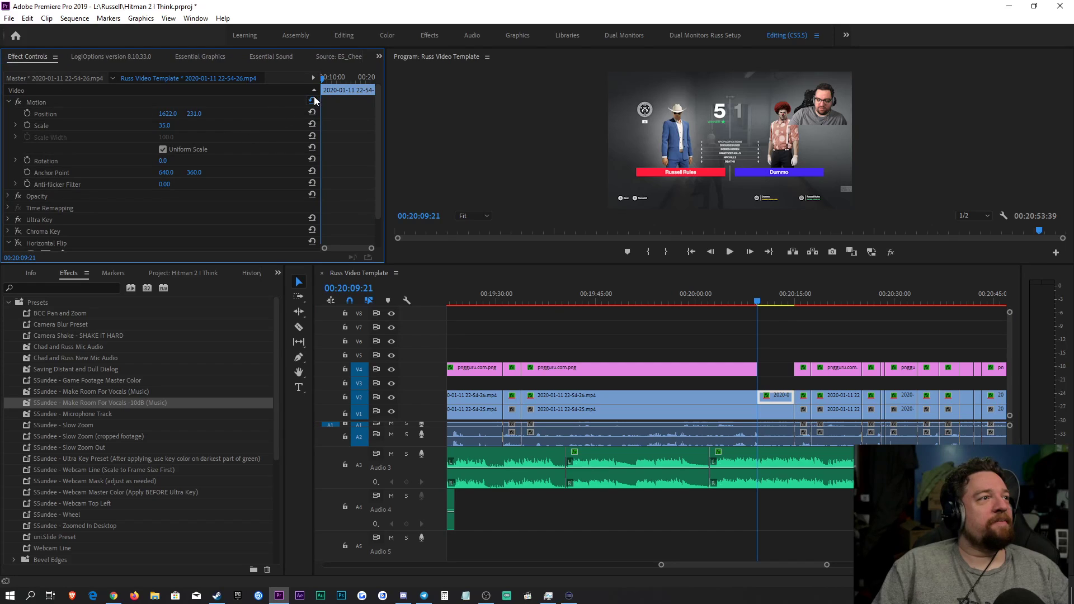
{"action": "key", "text": "space"}
{"action": "left_click", "coordinate": [838, 330]}
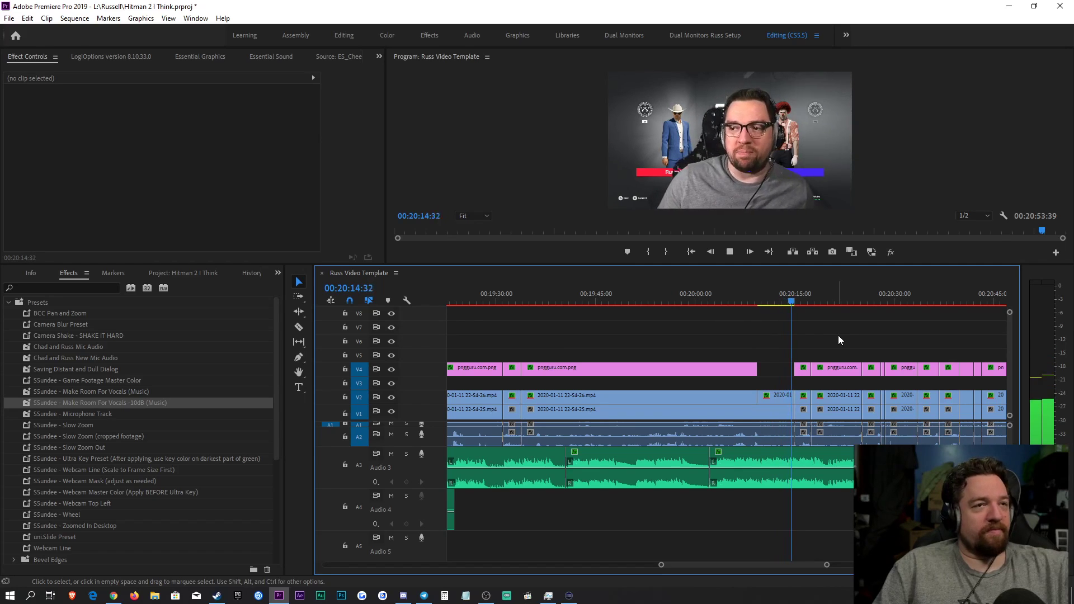
Step: Split the V4 line graphic at 20:15:47, delete the short piece before it and extend the enlarged webcam clip to that point
{"action": "key", "text": "space"}
{"action": "left_click", "coordinate": [799, 302]}
{"action": "key", "text": "c"}
{"action": "left_click", "coordinate": [802, 369]}
{"action": "key", "text": "v"}
{"action": "left_click", "coordinate": [797, 371]}
{"action": "key", "text": "Delete"}
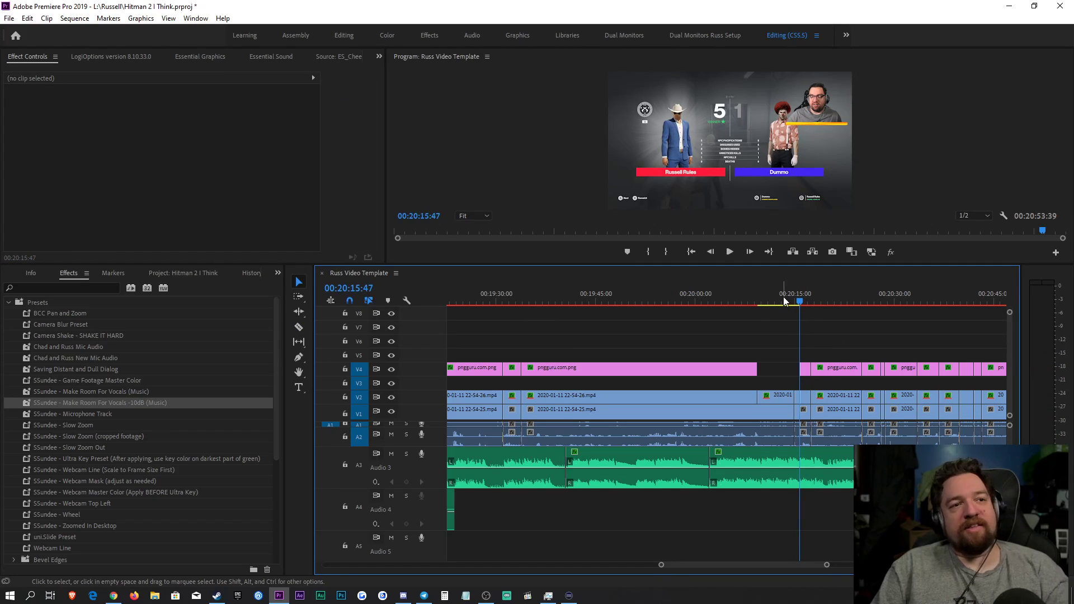
Step: Reset the Motion of the V2 webcam piece ending at 20:15:47, enlarge it to scale 186 at position 997, 577, and replay it
{"action": "left_click", "coordinate": [788, 301]}
{"action": "left_click", "coordinate": [798, 398]}
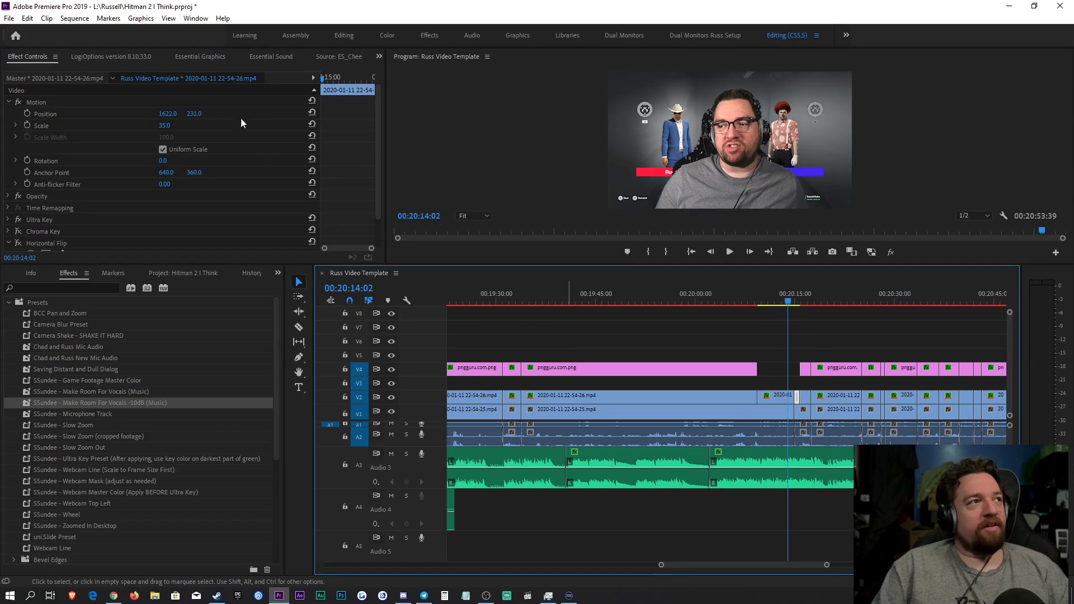
{"action": "left_click", "coordinate": [312, 102]}
{"action": "key", "text": "space"}
{"action": "key", "text": "space"}
{"action": "left_click_drag", "start_coordinate": [176, 127], "coordinate": [199, 114]}
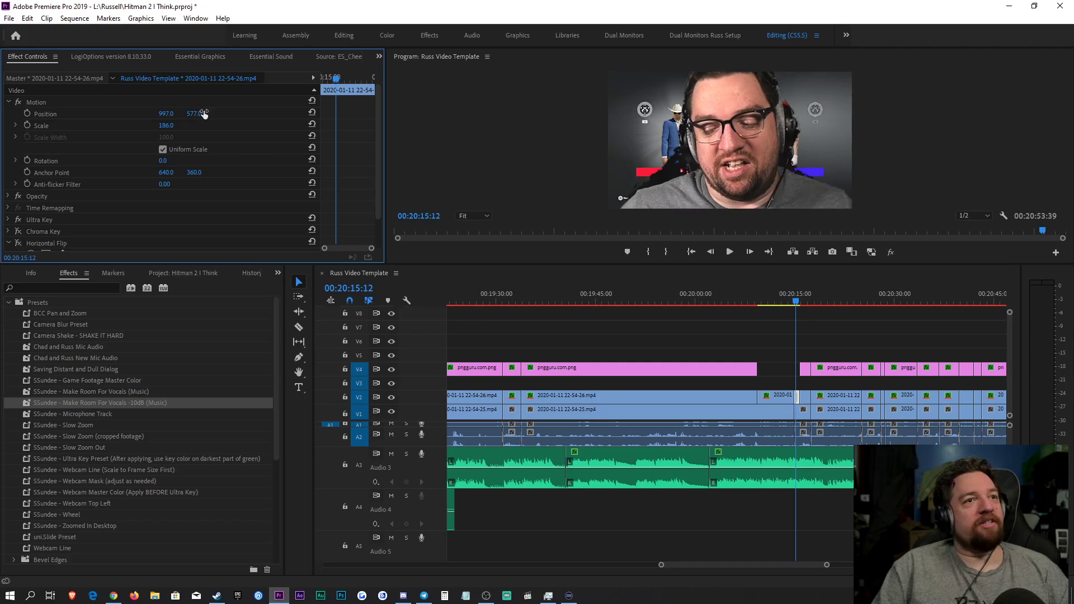
{"action": "left_click_drag", "start_coordinate": [805, 288], "coordinate": [768, 301]}
{"action": "key", "text": "space"}
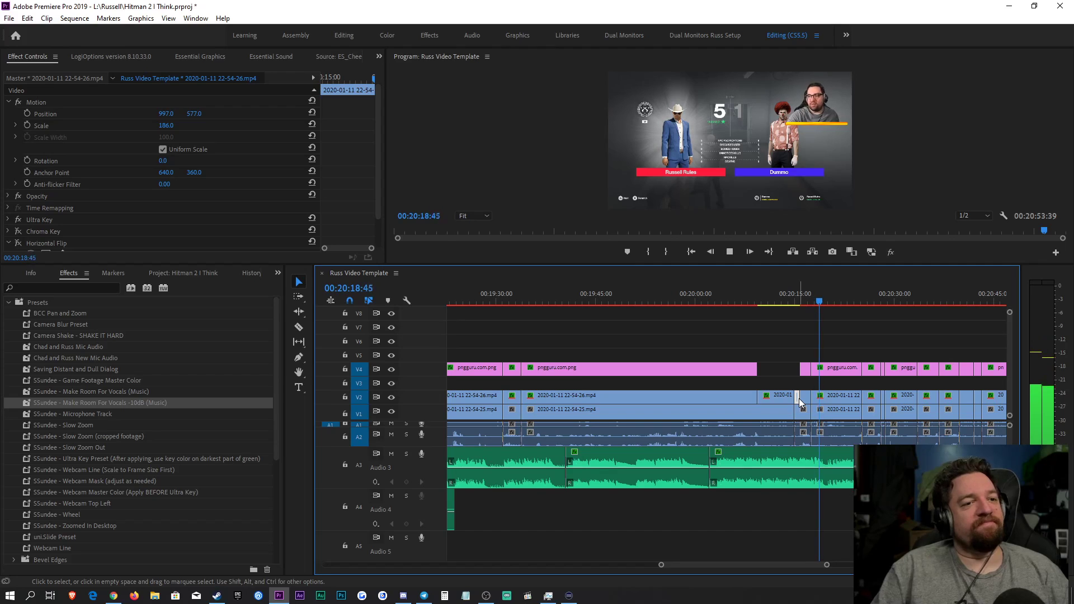
Step: Apply the Balanced Background Music -15dB preset to the last A3 music piece, replay from about 20:15 and clear the selection
{"action": "left_click", "coordinate": [840, 487]}
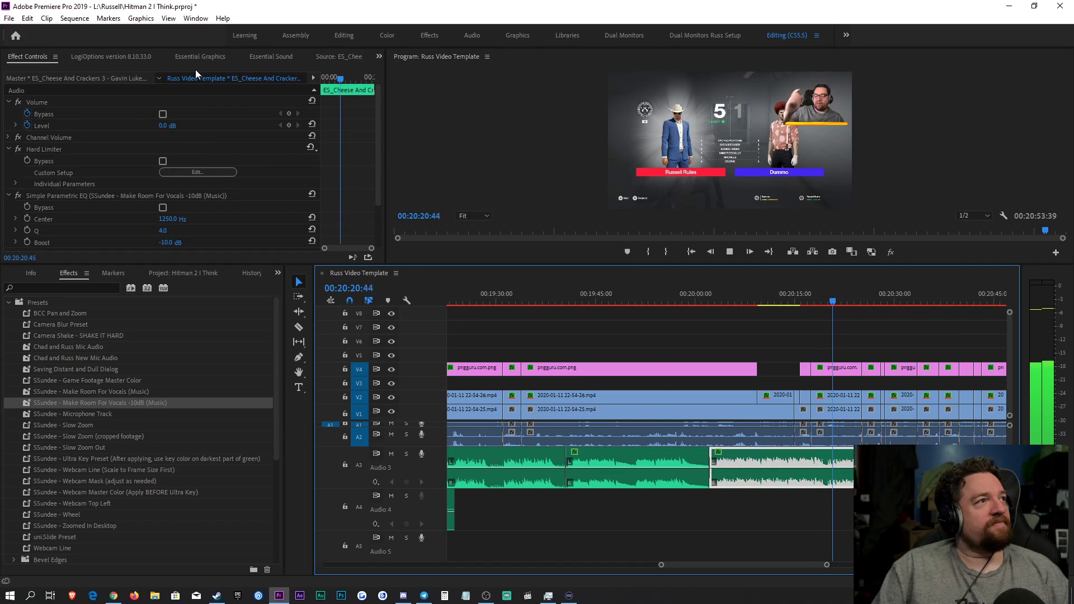
{"action": "left_click", "coordinate": [280, 58]}
{"action": "left_click", "coordinate": [164, 112]}
{"action": "left_click", "coordinate": [152, 160]}
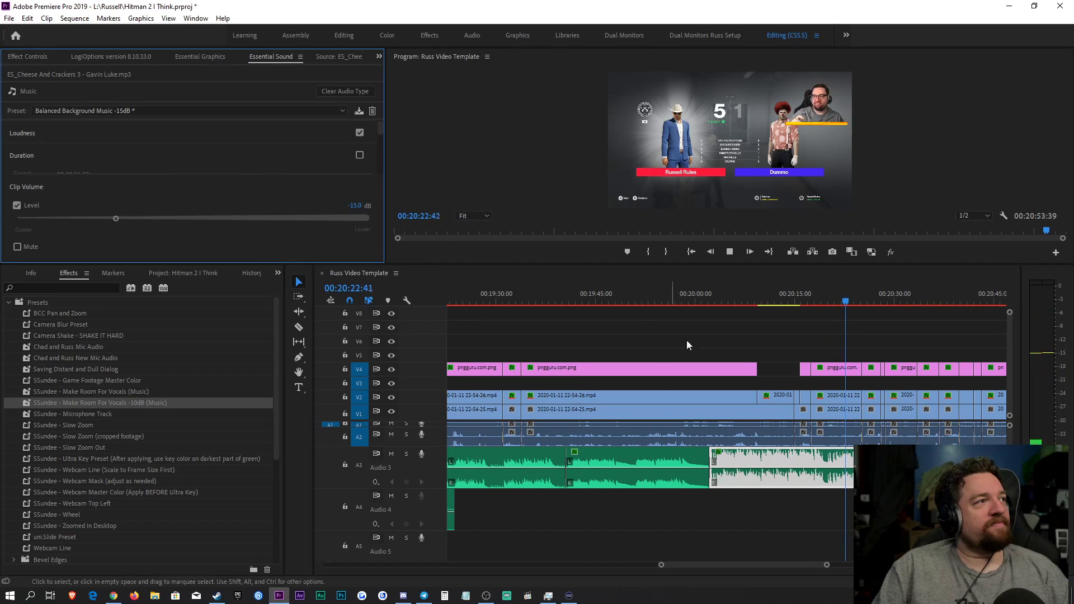
{"action": "left_click_drag", "start_coordinate": [739, 298], "coordinate": [805, 293]}
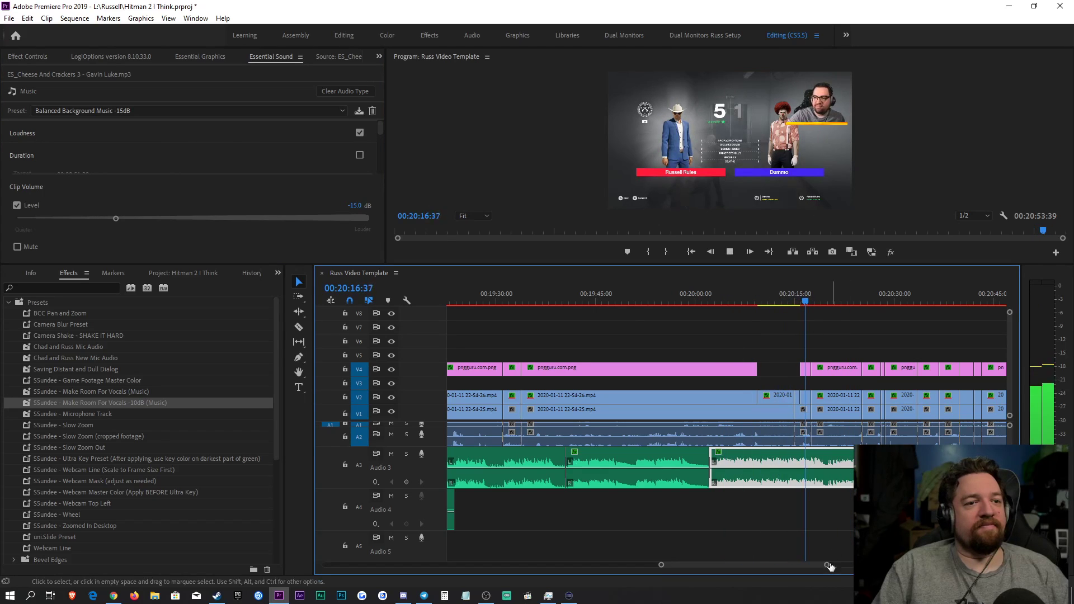
{"action": "mouse_move", "coordinate": [827, 565]}
{"action": "left_mouse_down"}
{"action": "mouse_move", "coordinate": [918, 580]}
{"action": "mouse_move", "coordinate": [823, 583]}
{"action": "left_mouse_up"}
{"action": "left_click", "coordinate": [504, 330]}
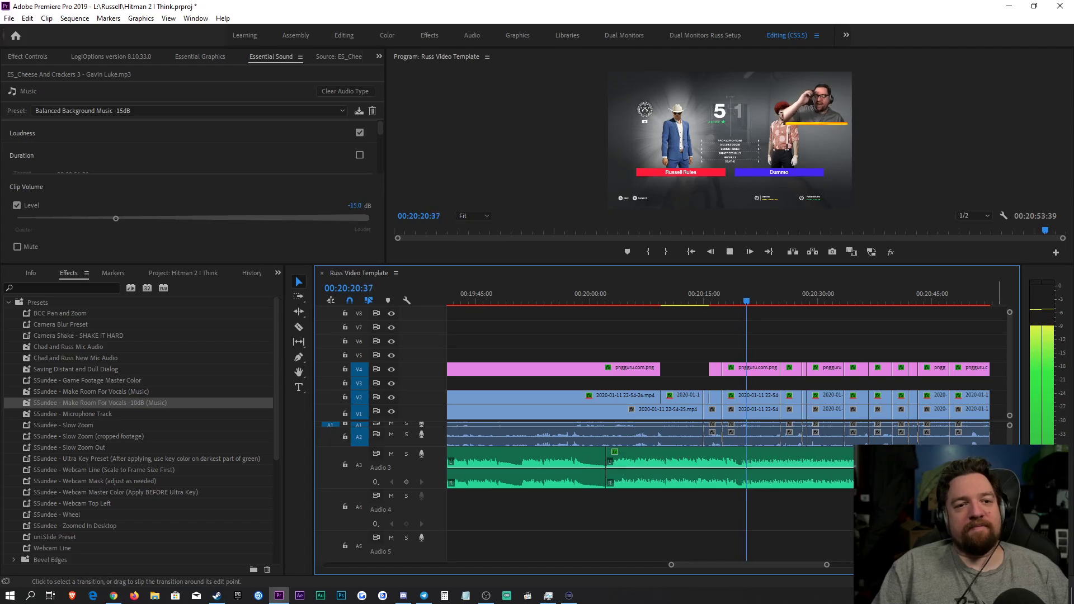
Step: Examine the closing music piece's effects and its ending Constant Power fade while playing through the final score screen
{"action": "left_click", "coordinate": [28, 57]}
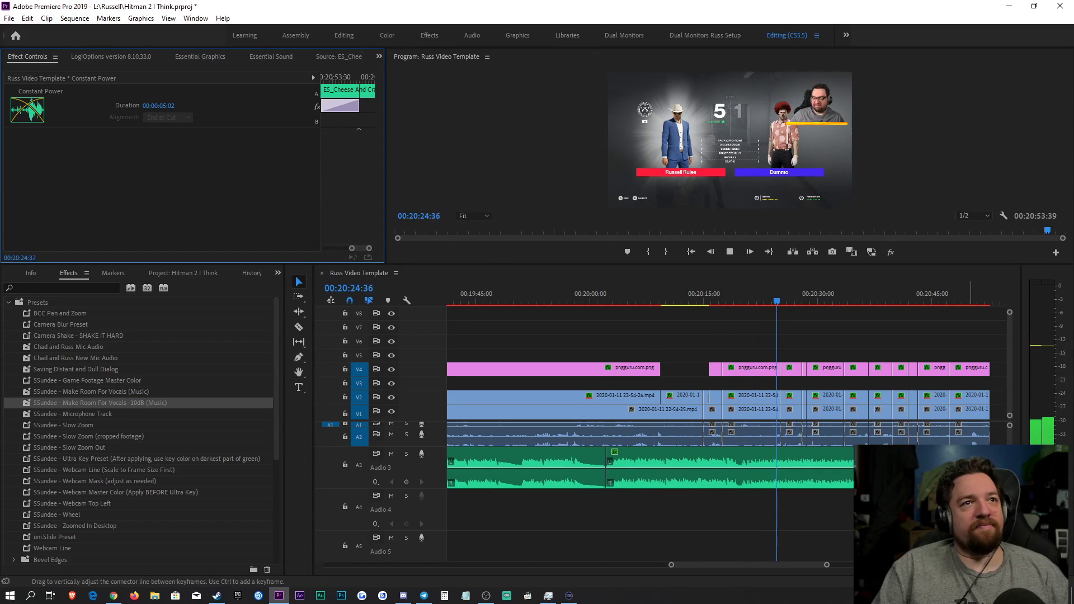
{"action": "left_click", "coordinate": [964, 475]}
{"action": "left_click", "coordinate": [965, 514]}
{"action": "left_click", "coordinate": [965, 476]}
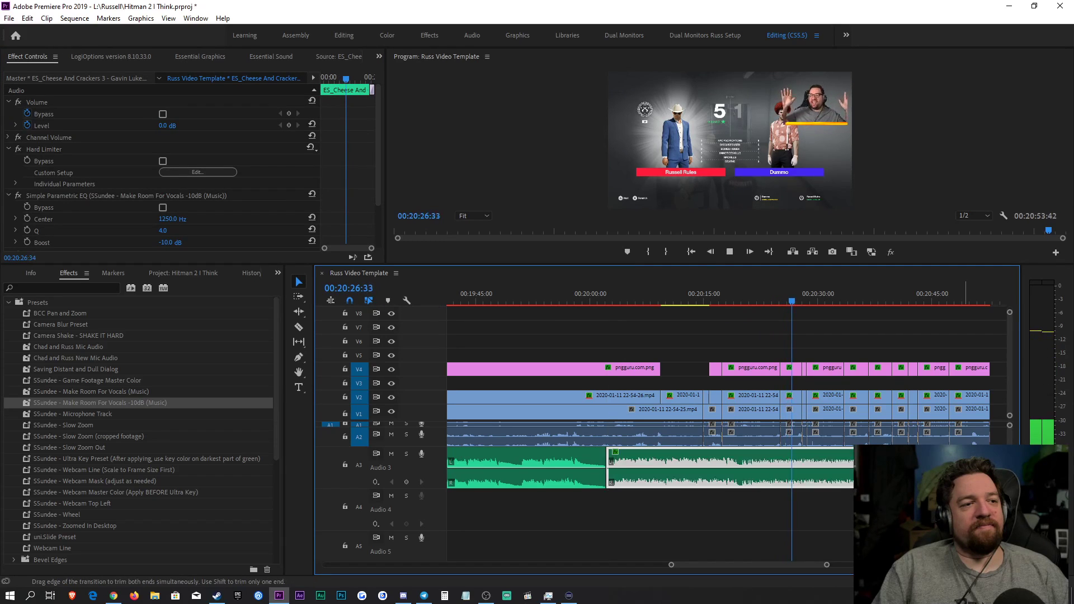
{"action": "left_click", "coordinate": [966, 514]}
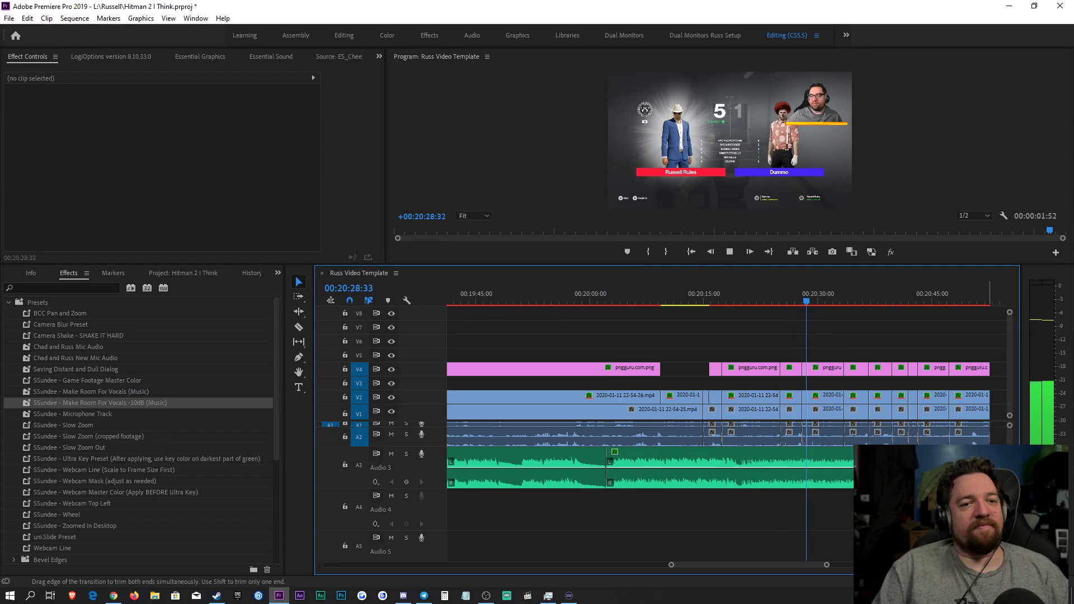
{"action": "left_click", "coordinate": [933, 367]}
{"action": "left_click", "coordinate": [931, 339]}
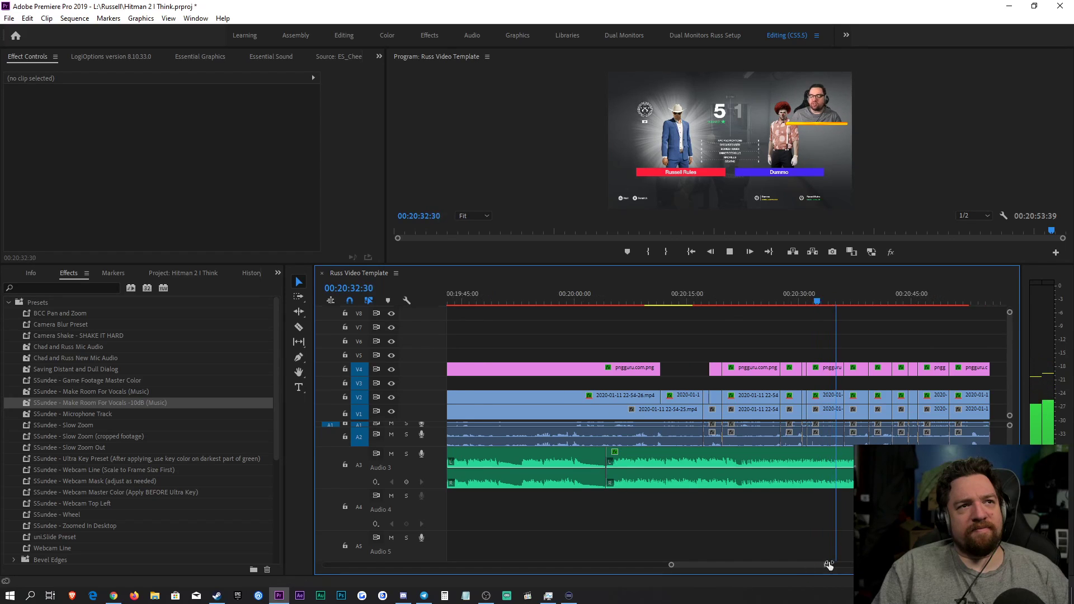
{"action": "key", "text": "minus"}
{"action": "key", "text": "equal"}
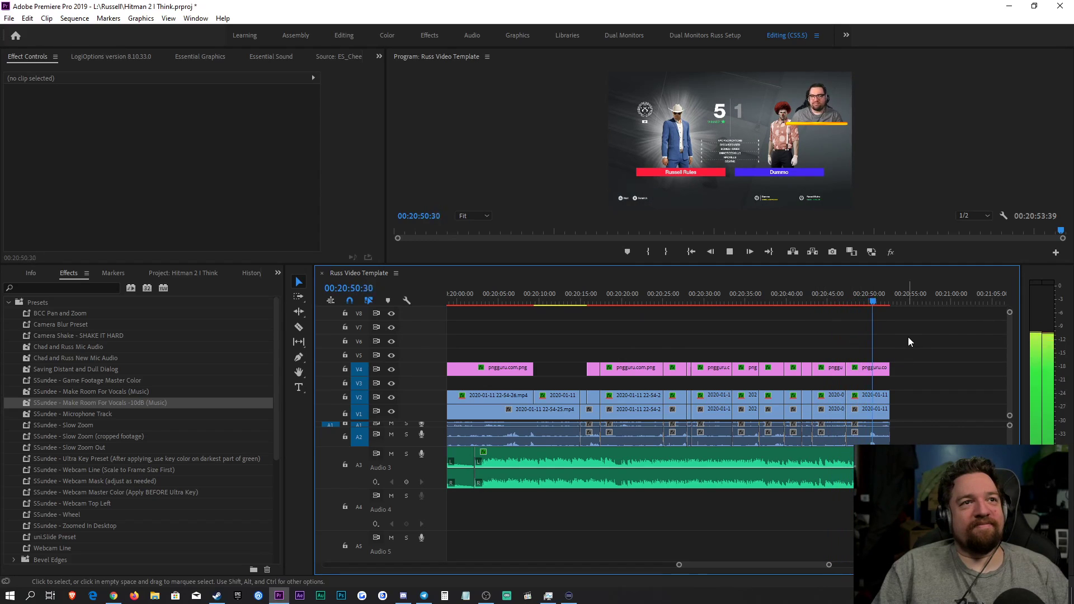
Step: Split the V4 line graphic at 20:50:56 and delete the piece that follows the cut
{"action": "left_click", "coordinate": [873, 300]}
{"action": "left_click", "coordinate": [876, 301]}
{"action": "key", "text": "c"}
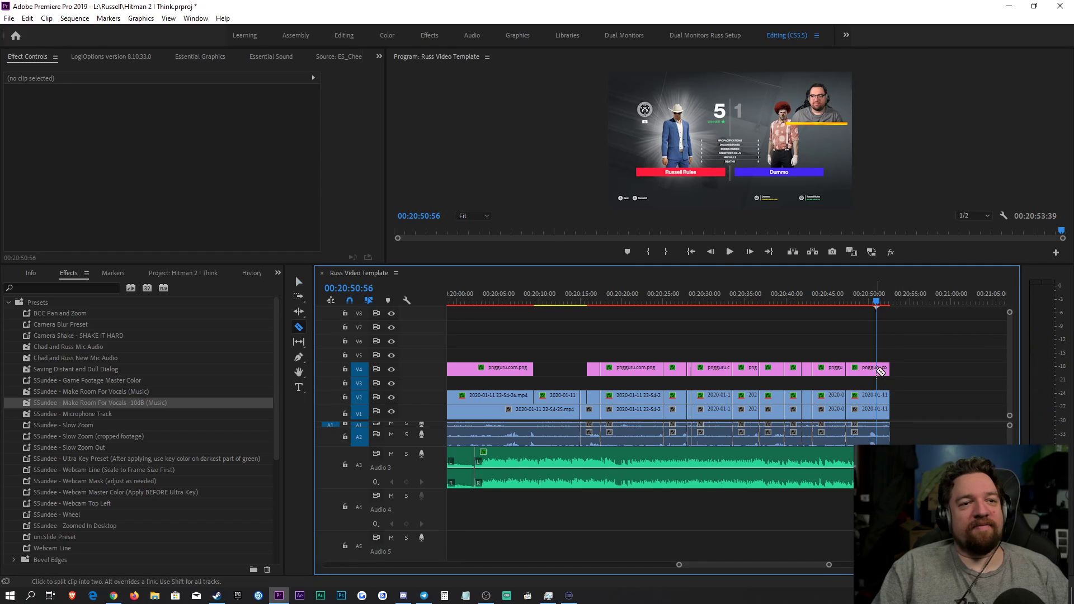
{"action": "left_click", "coordinate": [882, 369]}
{"action": "key", "text": "v"}
{"action": "left_click", "coordinate": [882, 370]}
{"action": "key", "text": "Delete"}
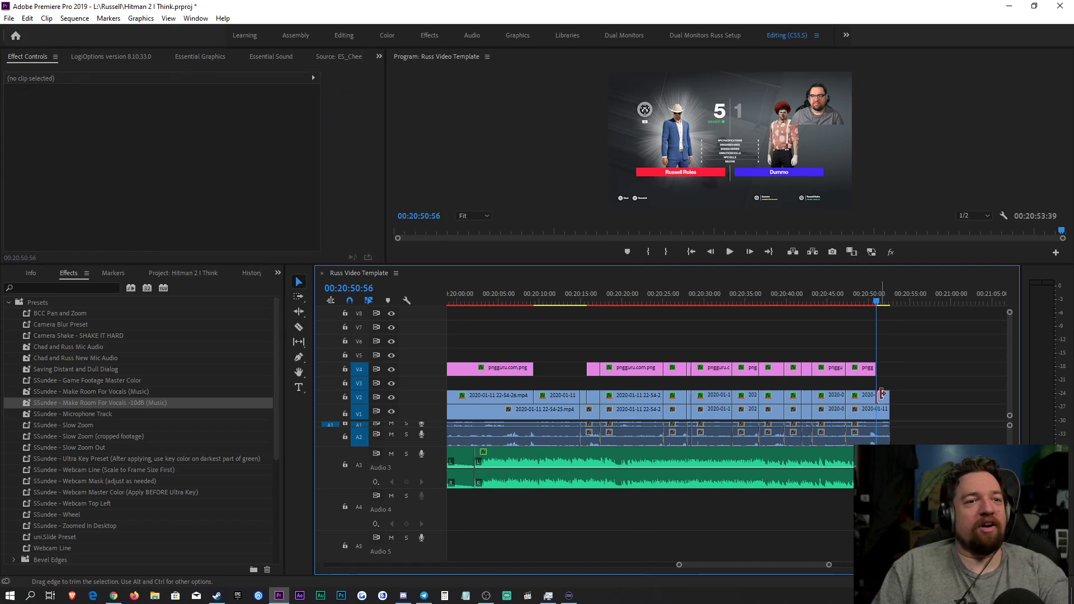
Step: Reset the Motion of the final V2 webcam piece, apply the SSundee - Slow Zoom preset to it and play it back
{"action": "left_click", "coordinate": [883, 399]}
{"action": "left_click", "coordinate": [312, 100]}
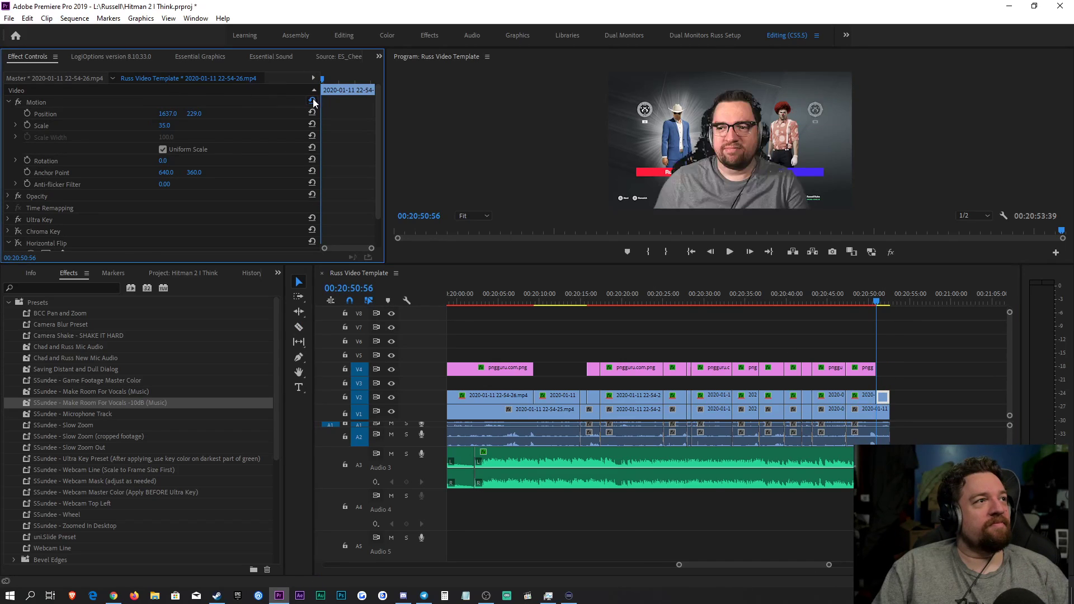
{"action": "left_click_drag", "start_coordinate": [84, 426], "coordinate": [732, 375]}
{"action": "left_click_drag", "start_coordinate": [880, 397], "coordinate": [882, 397]}
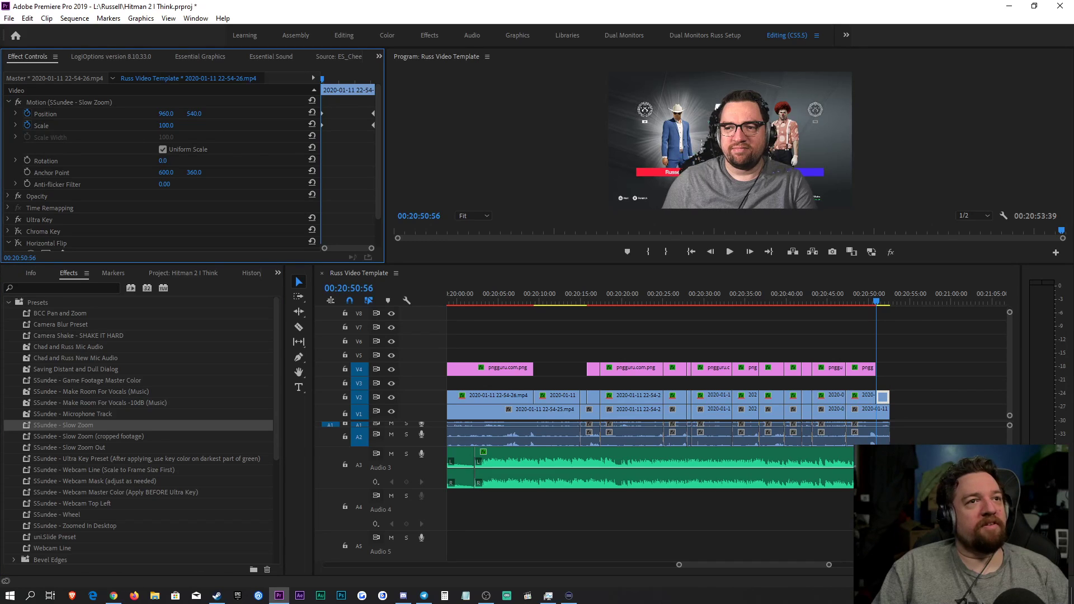
{"action": "key", "text": "space"}
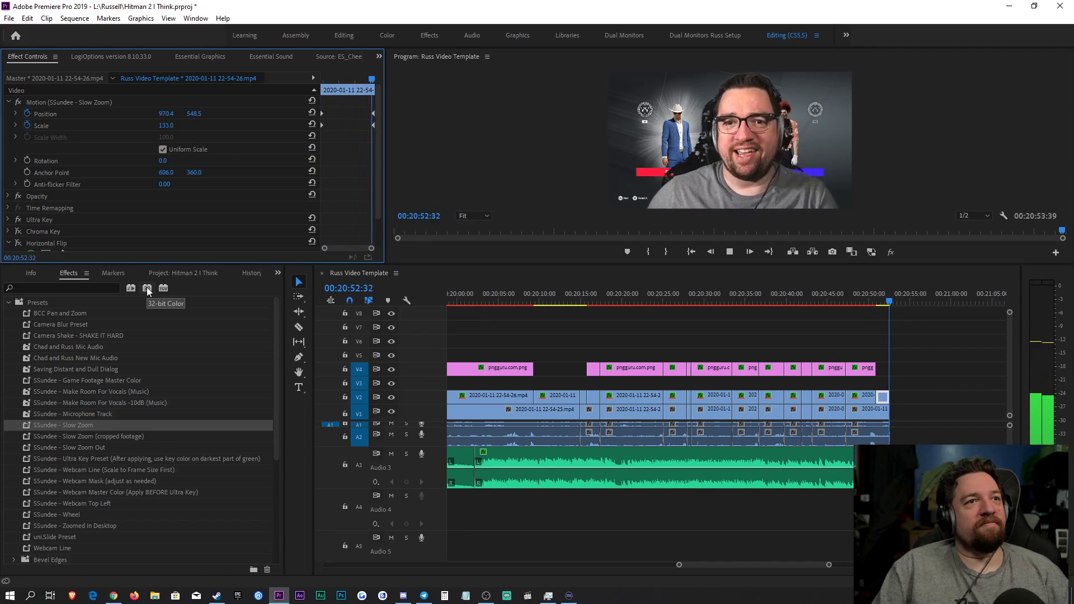
{"action": "left_click", "coordinate": [583, 327]}
Step: Save the project, fit the whole sequence in the timeline and return the playhead to the start
{"action": "key", "text": "ctrl+s"}
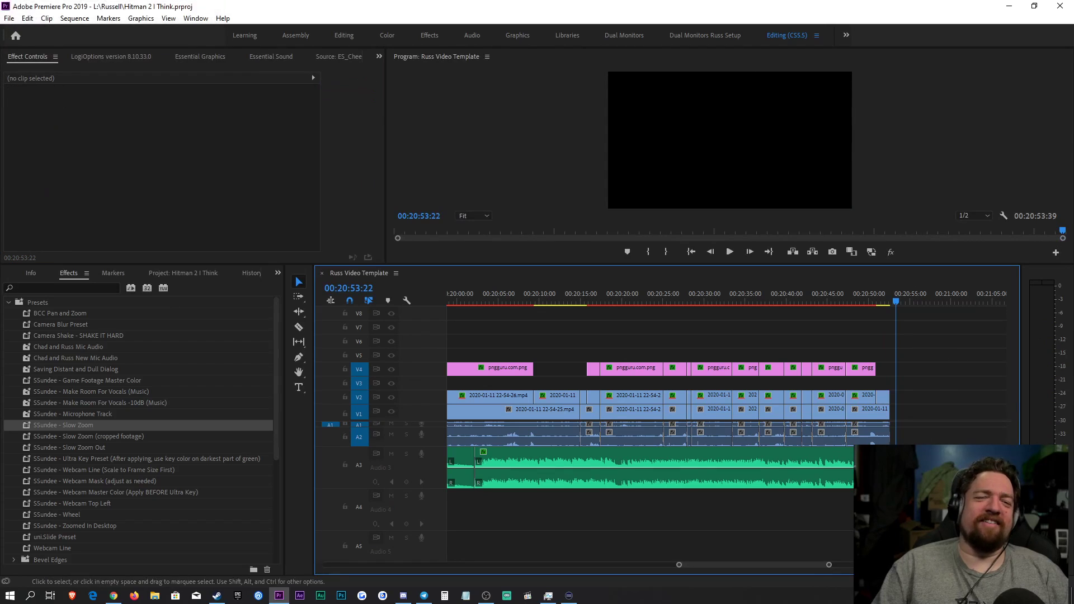
{"action": "key", "text": "backslash"}
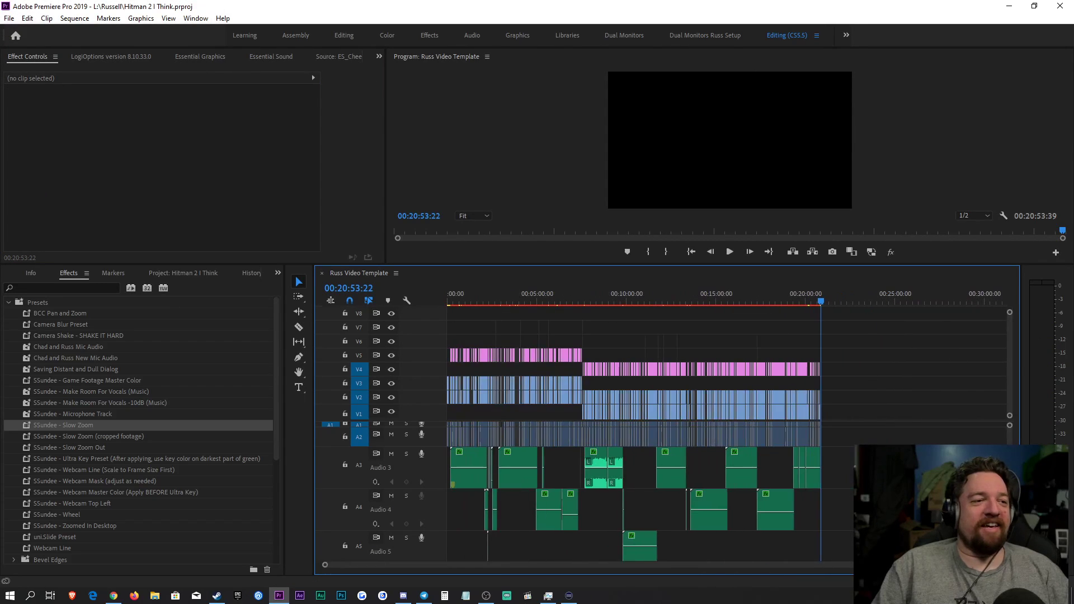
{"action": "key", "text": "Home"}
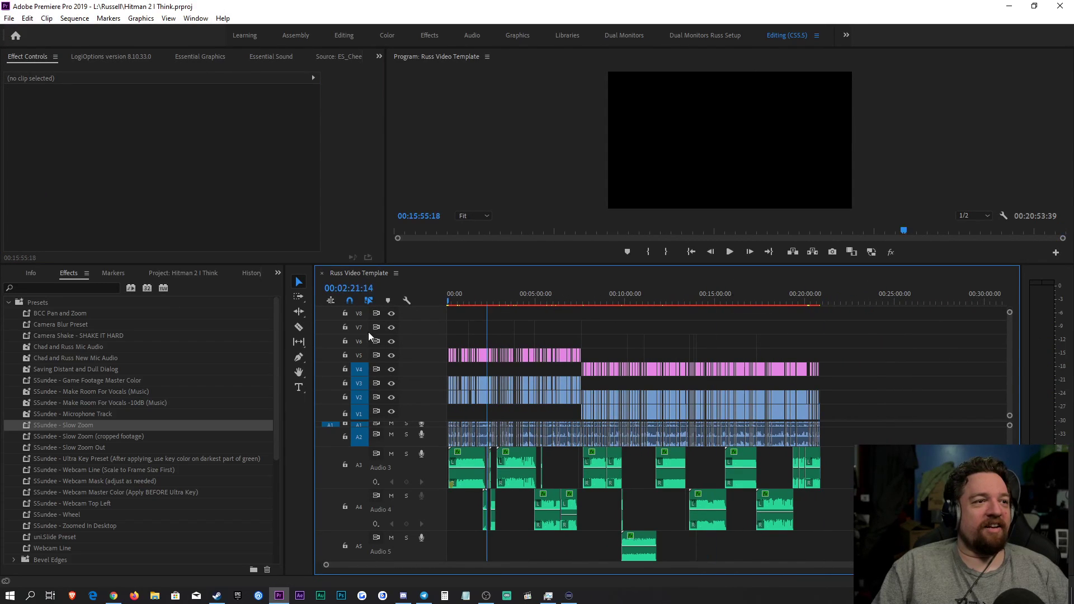
{"action": "key", "text": "ctrl+s"}
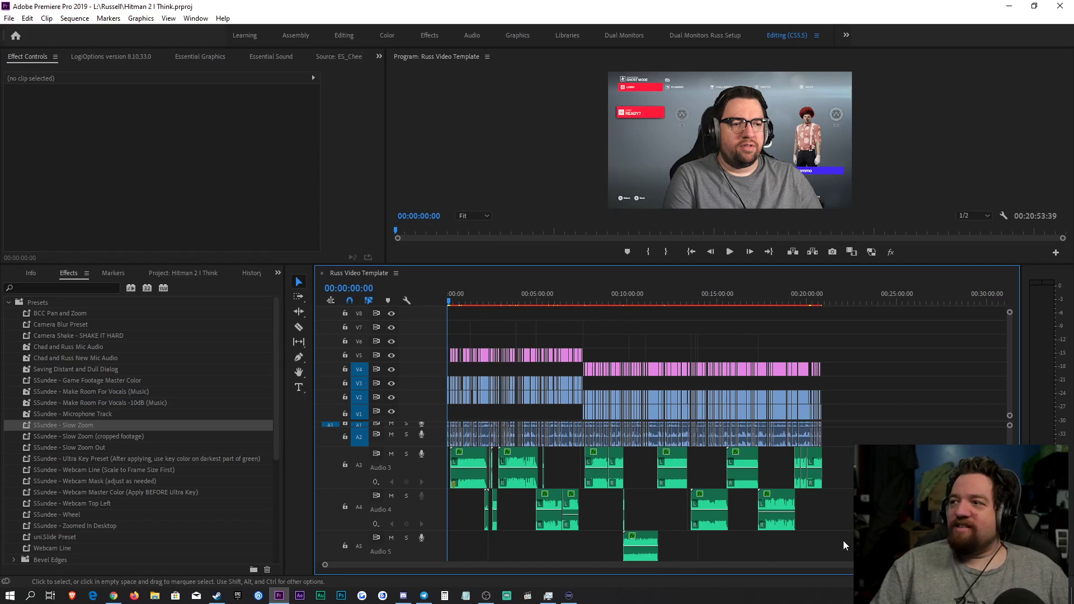
{"action": "key", "text": "ctrl+s"}
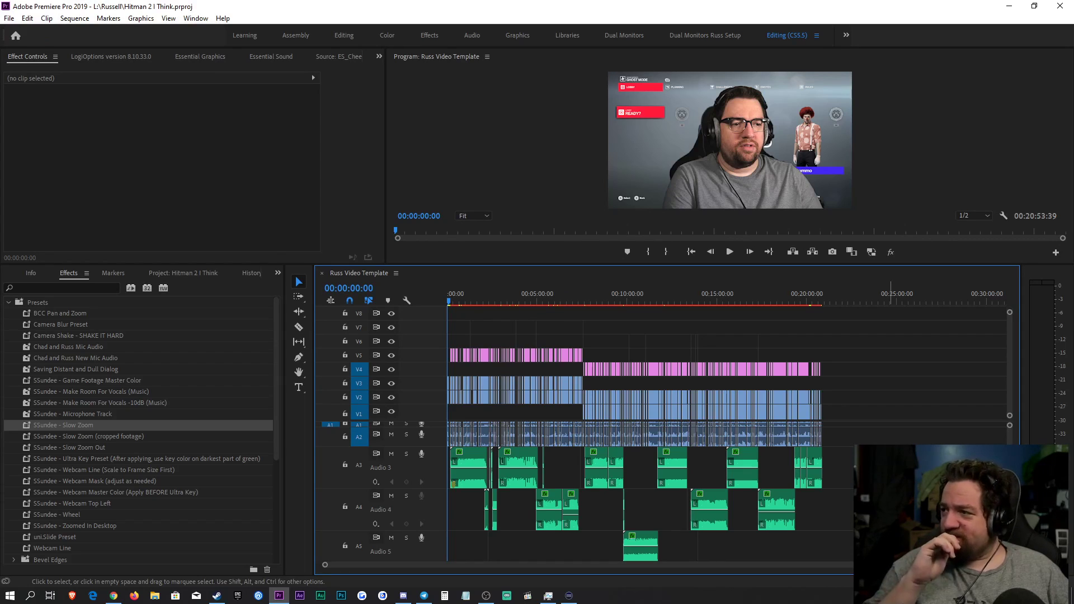
Step: Play the opening of the sequence briefly, return the playhead to the start and save the project again
{"action": "key", "text": "space"}
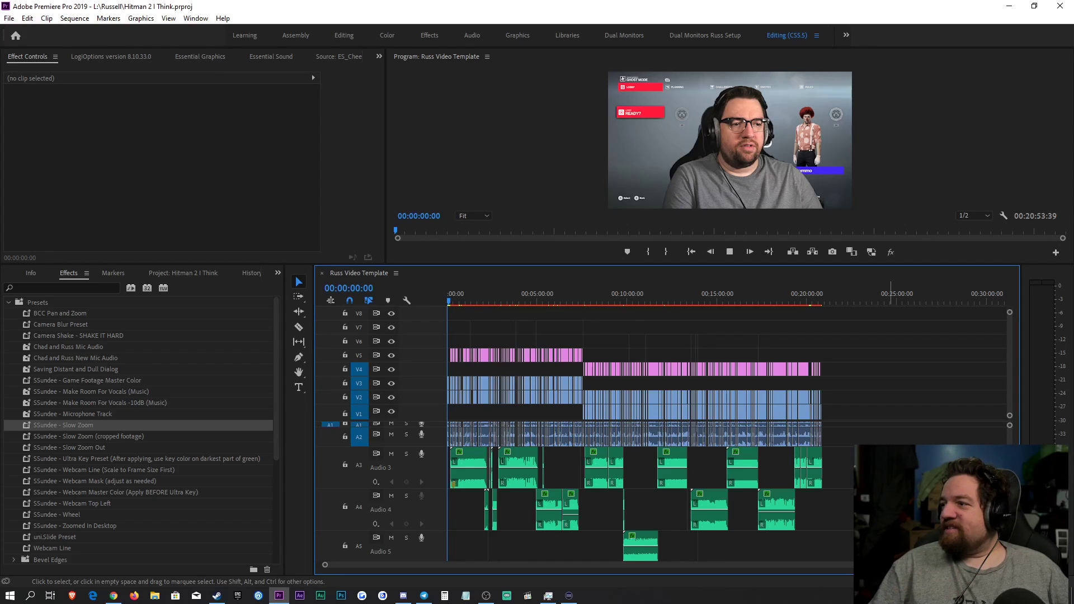
{"action": "left_click", "coordinate": [465, 294]}
{"action": "key", "text": "Home"}
{"action": "key", "text": "ctrl+s"}
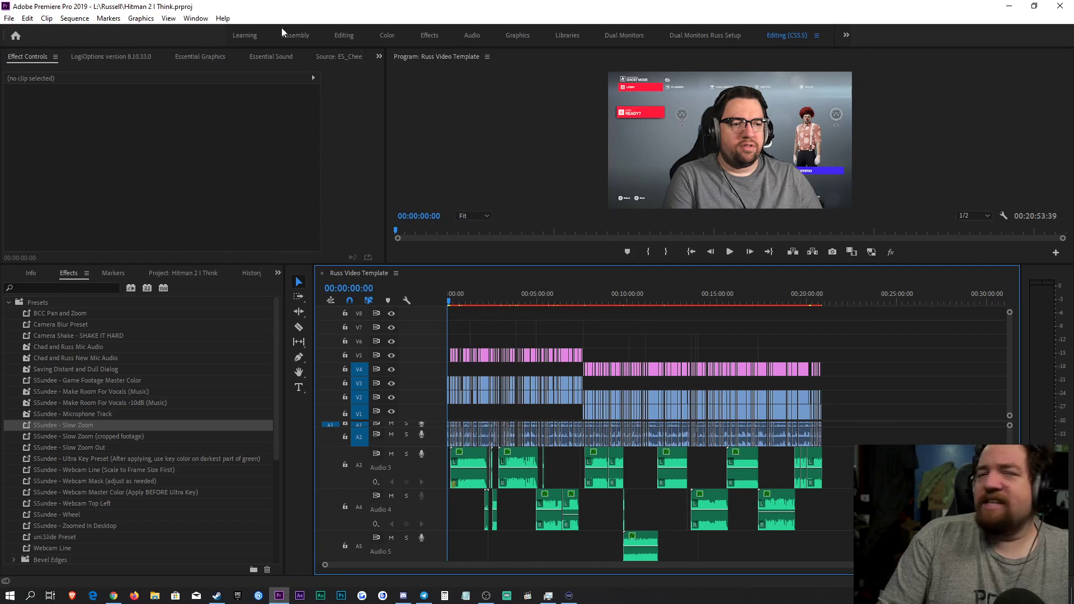
Step: Open the media export settings for the sequence and examine the H.264 presets and the Match Source - High bitrate video settings
{"action": "left_click", "coordinate": [9, 18]}
{"action": "mouse_move", "coordinate": [162, 344]}
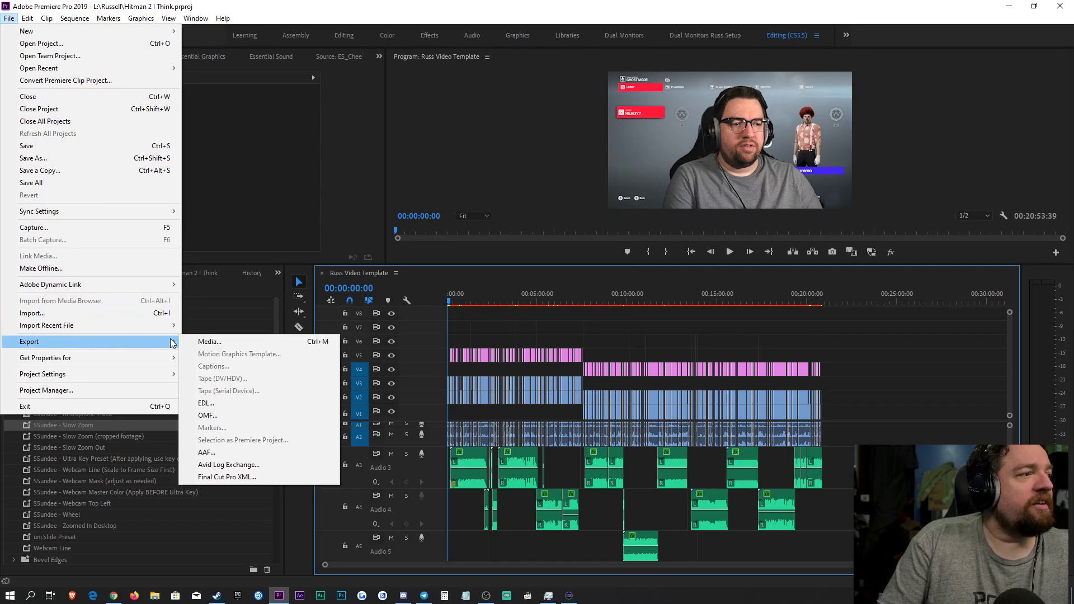
{"action": "left_click", "coordinate": [211, 342]}
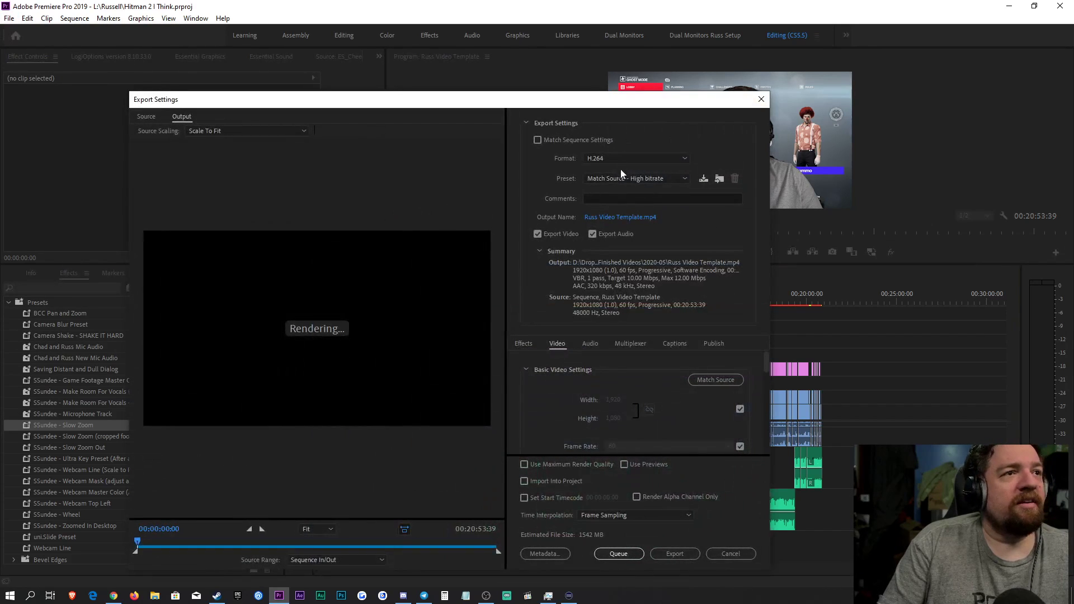
{"action": "left_click", "coordinate": [644, 179]}
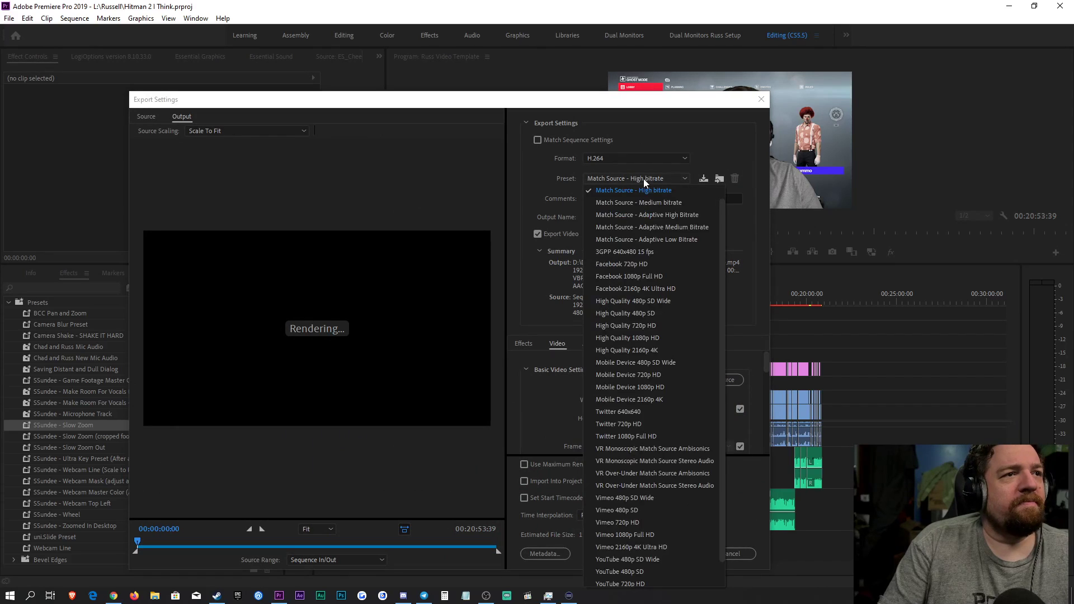
{"action": "scroll", "coordinate": [637, 239], "scroll_direction": "up", "scroll_amount": 1}
{"action": "left_click", "coordinate": [648, 210]}
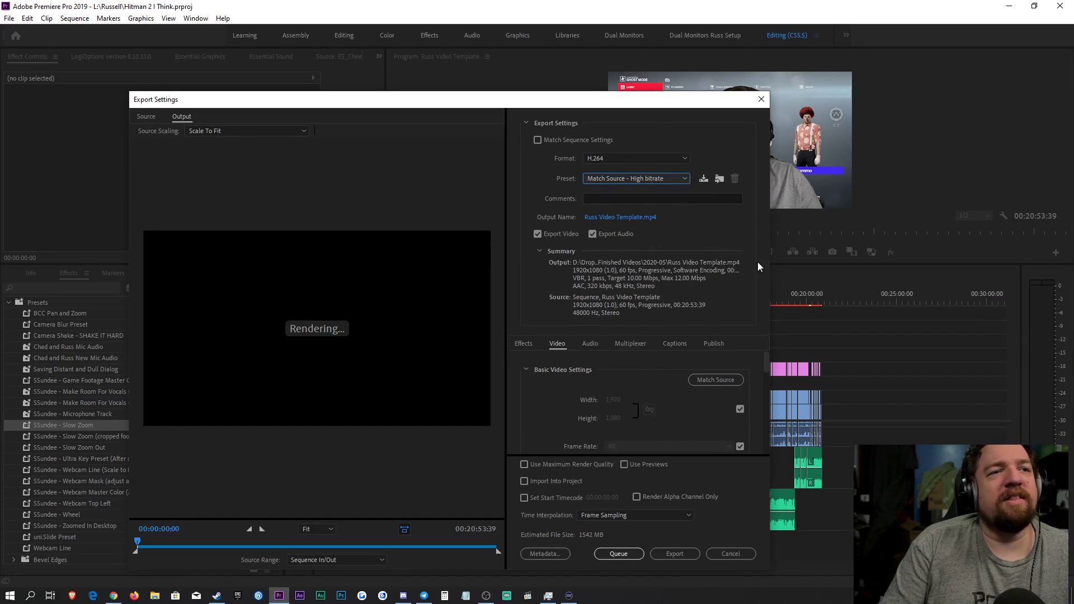
{"action": "left_click_drag", "start_coordinate": [767, 360], "coordinate": [756, 293]}
Step: Choose the SSundee Videos export preset, check its bitrate settings and close the export settings without exporting
{"action": "left_click", "coordinate": [679, 179]}
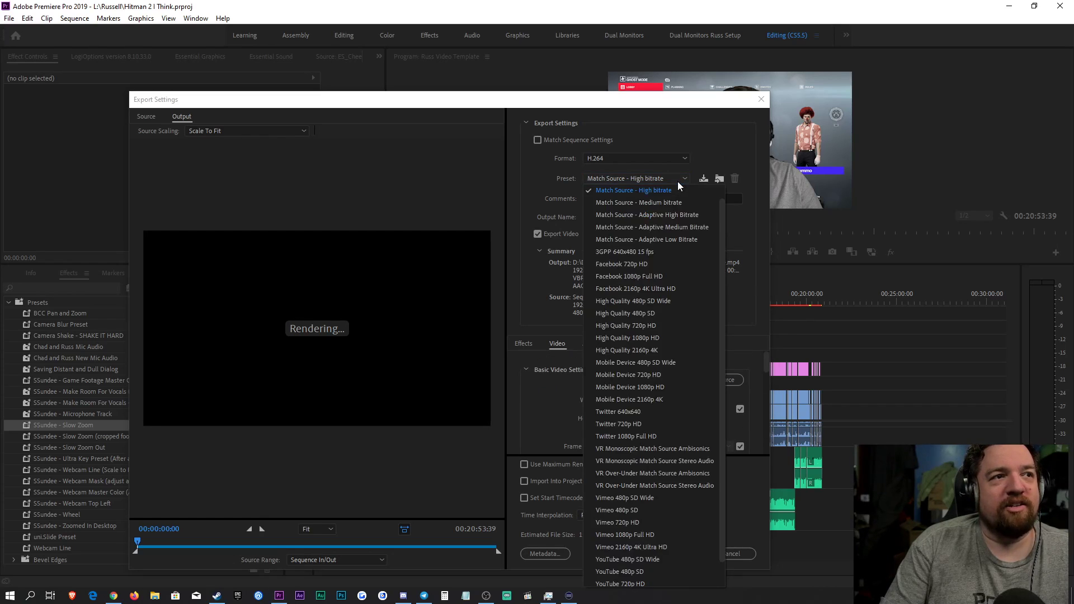
{"action": "scroll", "coordinate": [643, 229], "scroll_direction": "up", "scroll_amount": 1}
{"action": "left_click", "coordinate": [638, 192]}
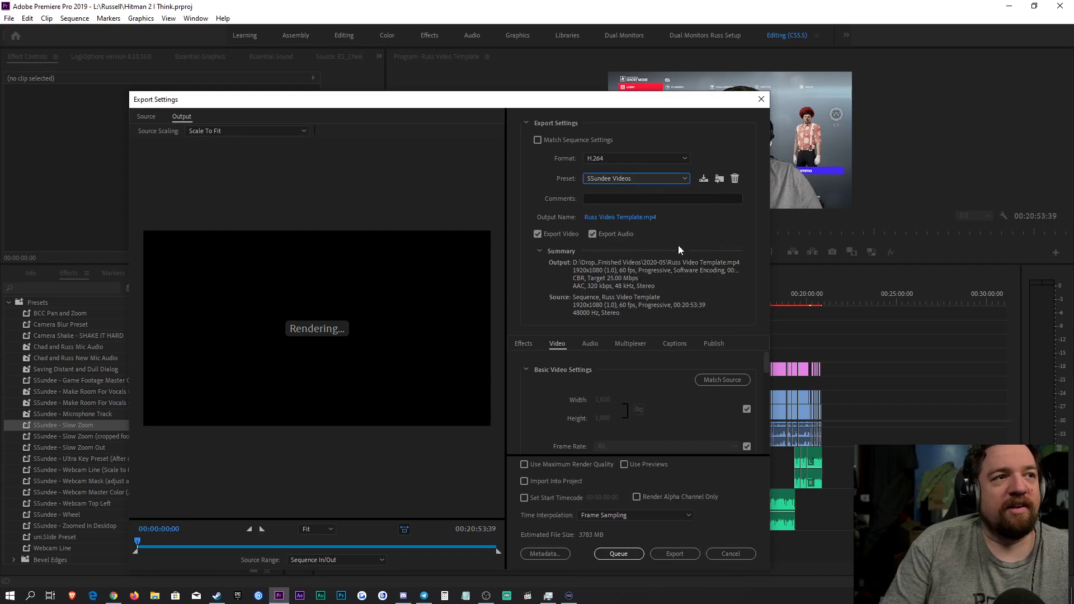
{"action": "left_click_drag", "start_coordinate": [767, 346], "coordinate": [757, 428]}
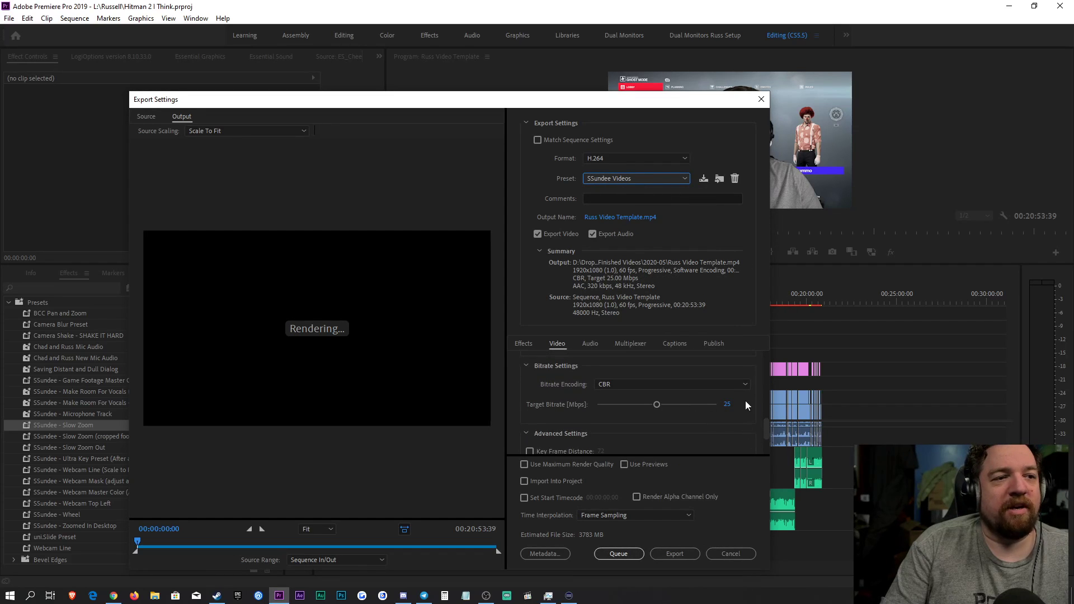
{"action": "left_click", "coordinate": [731, 555]}
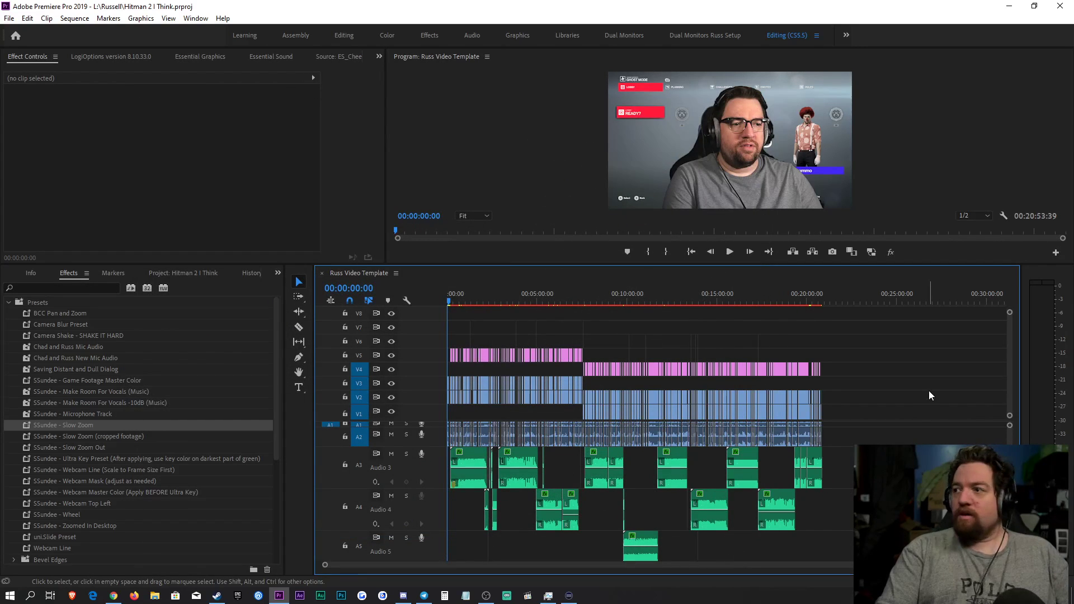